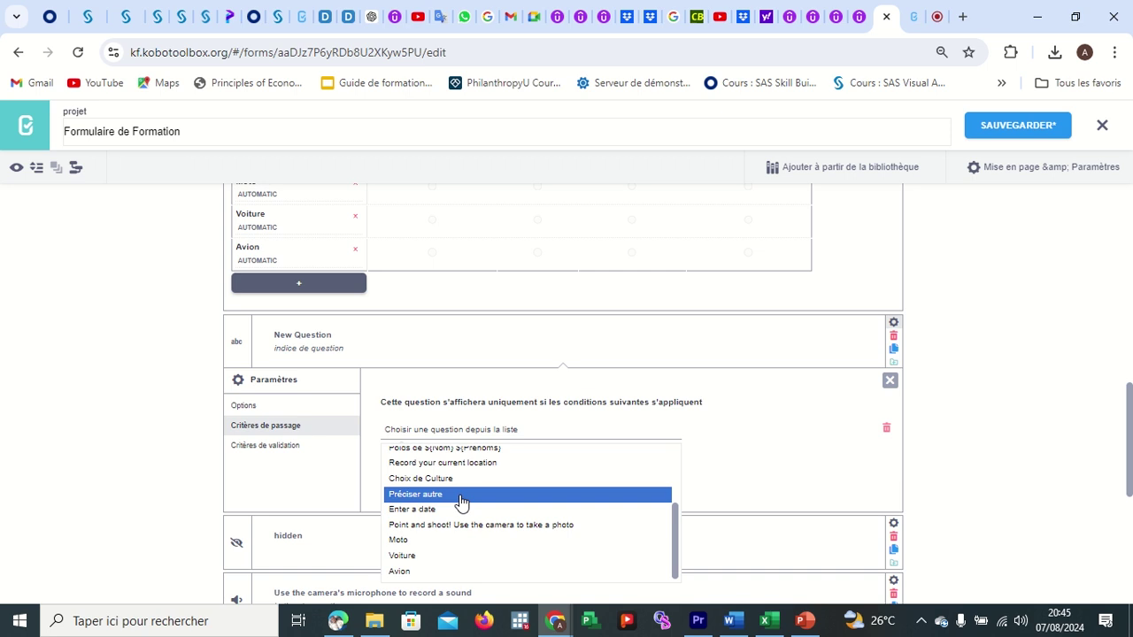
Admit the waiting participant to the video call and return to the form editor.
scroll(561, 445, "up", 1)
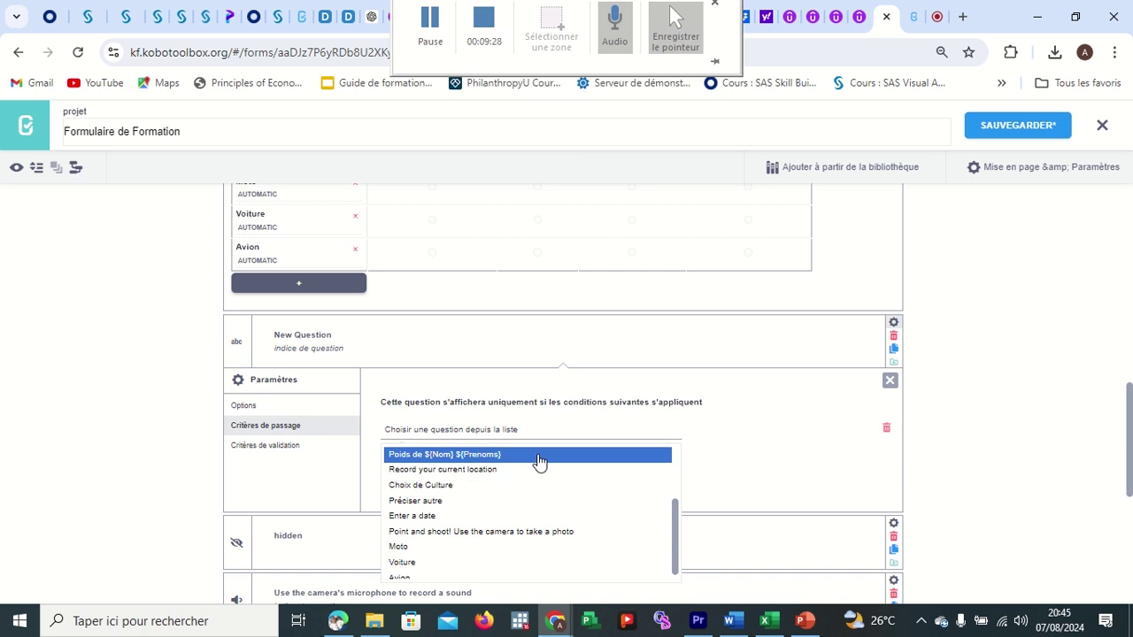
left_click(936, 19)
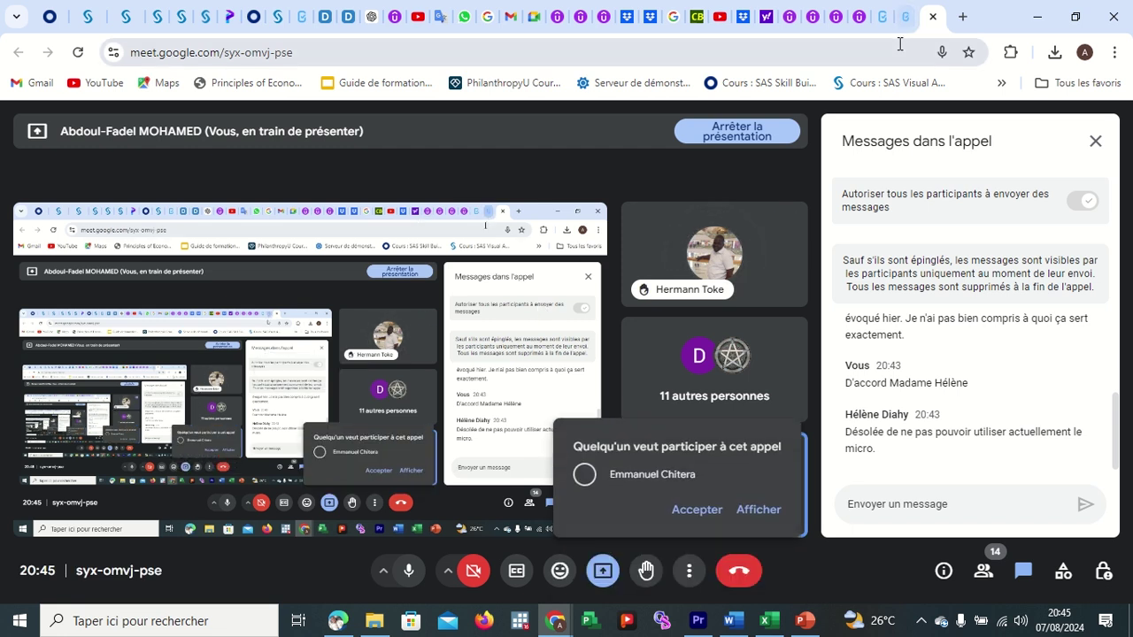
left_click(697, 511)
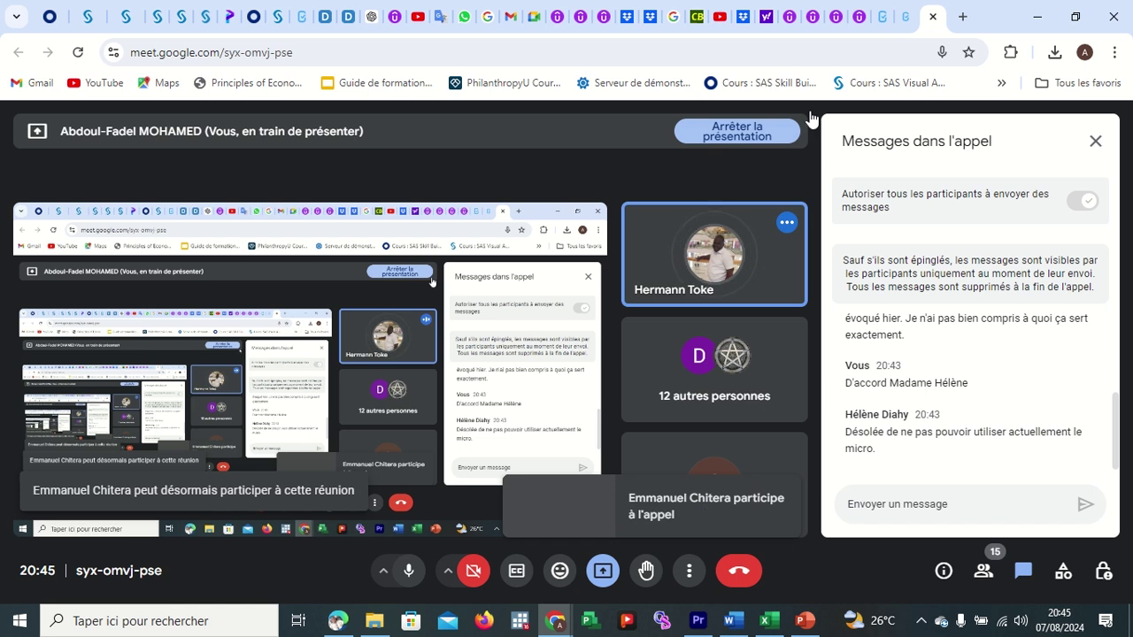
left_click(883, 16)
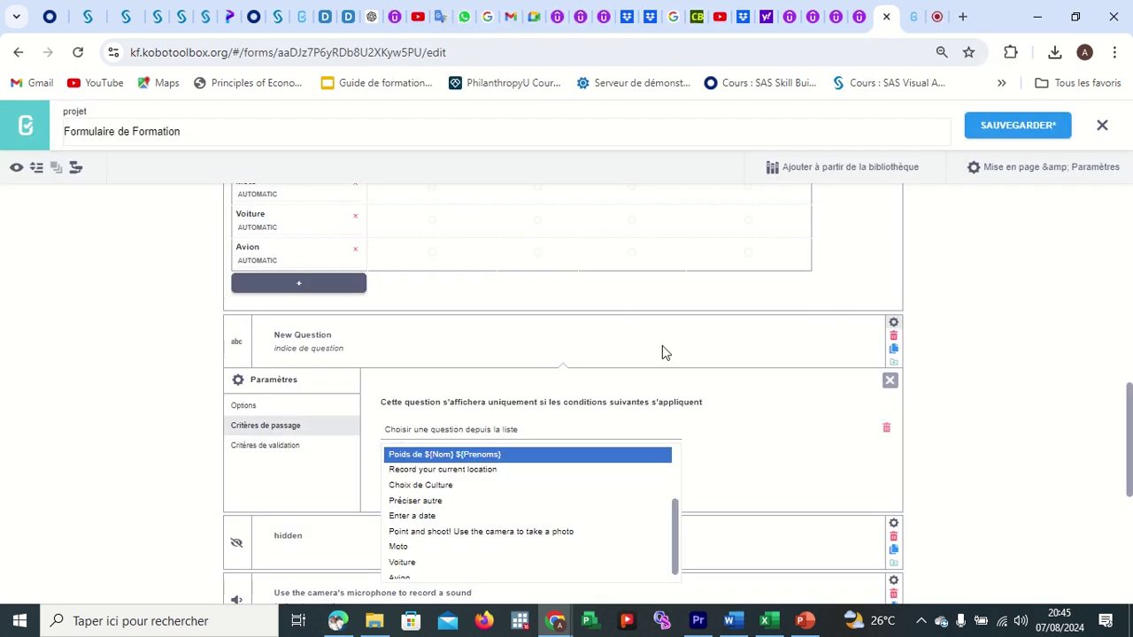
Replace the new text question's 'New Question' label with 'Pourquoi'.
left_click(335, 333)
left_click(336, 334)
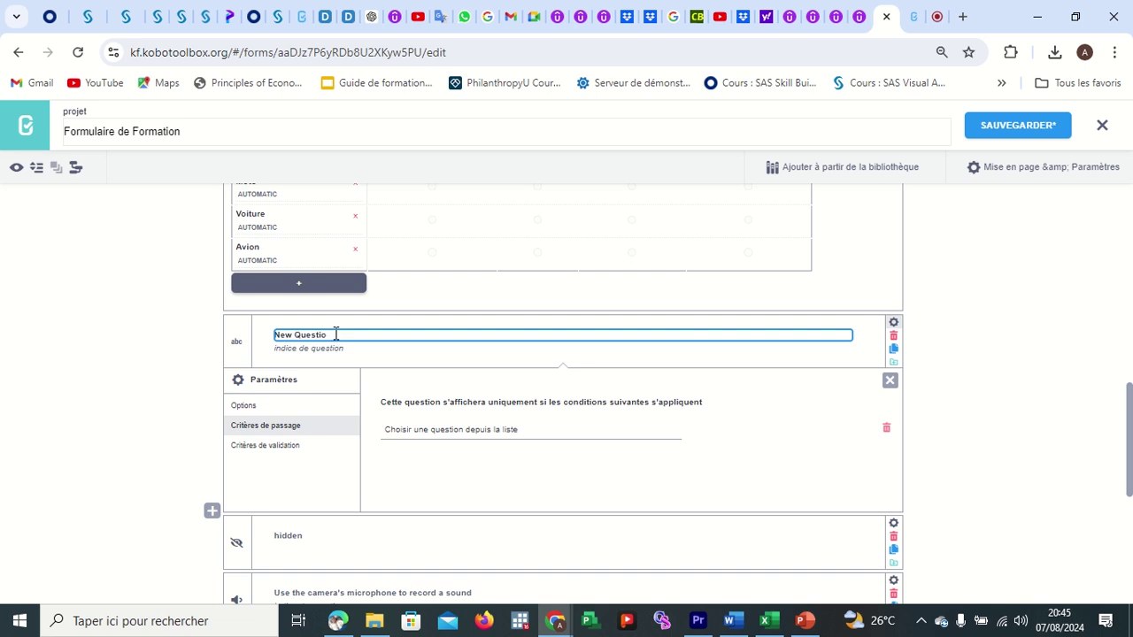
key("BackSpace")
key("BackSpace")
key("BackSpace")
key("BackSpace")
key("BackSpace")
key("BackSpace")
key("BackSpace")
key("BackSpace")
key("BackSpace")
key("BackSpace")
key("BackSpace")
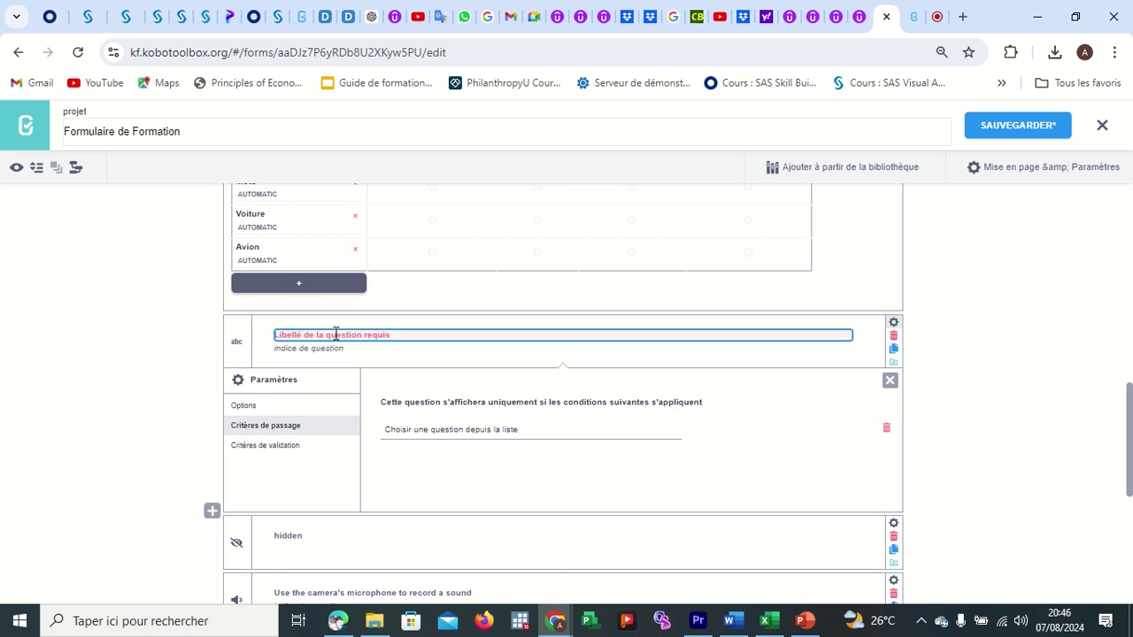
type("F")
type("ourquoi")
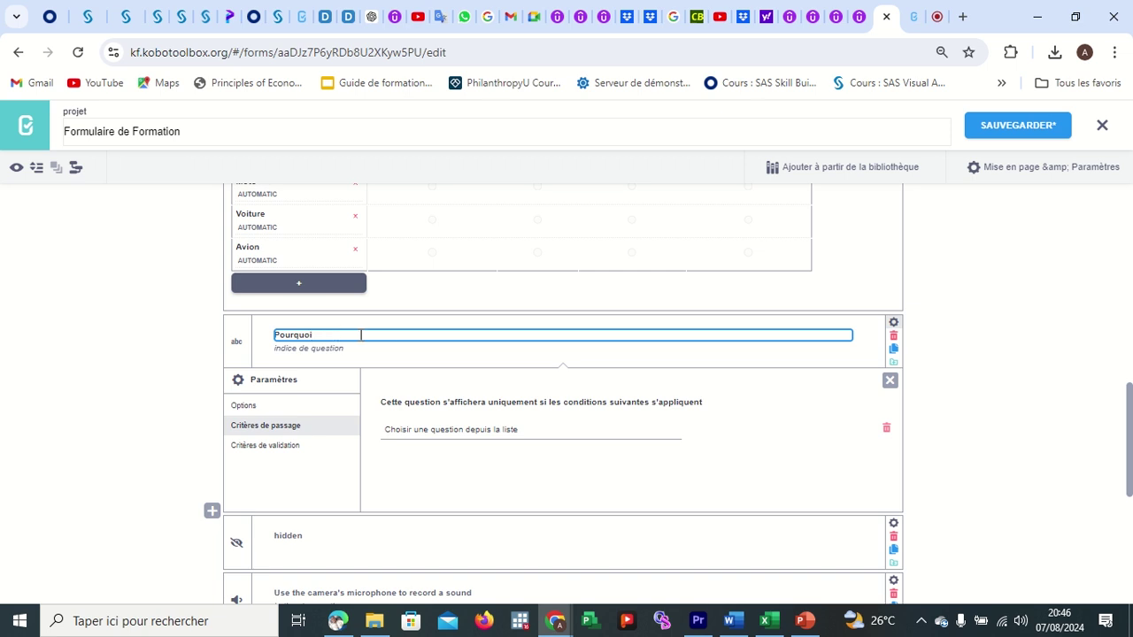
scroll(359, 331, "up", 2)
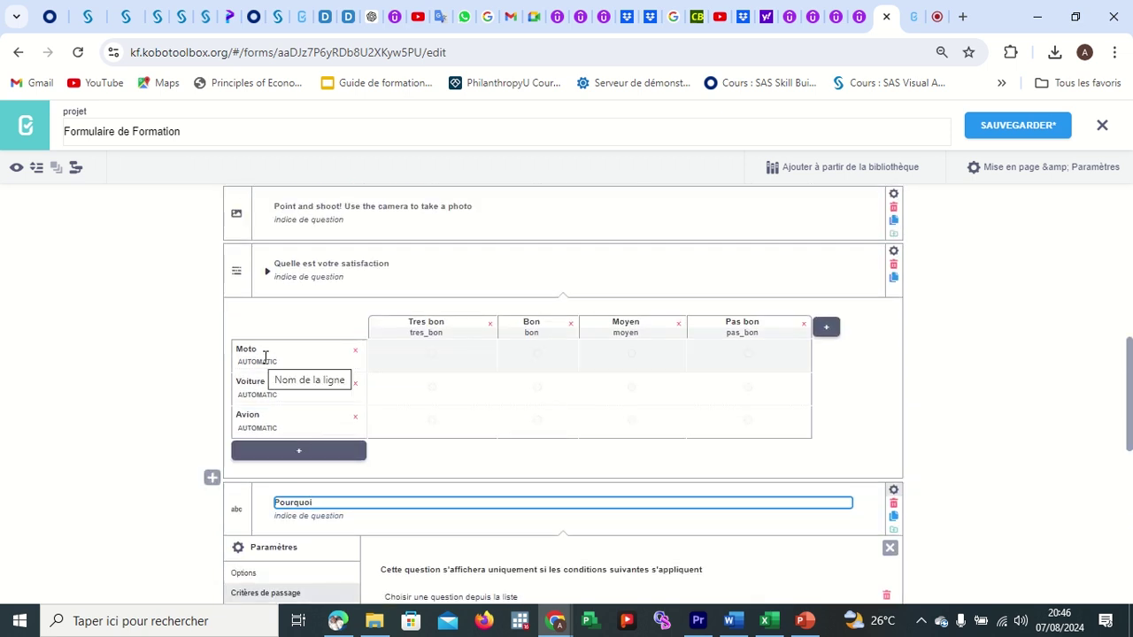
Change the satisfaction matrix's first row label from 'Moto' to 'Temps d'attente'.
left_click(261, 353)
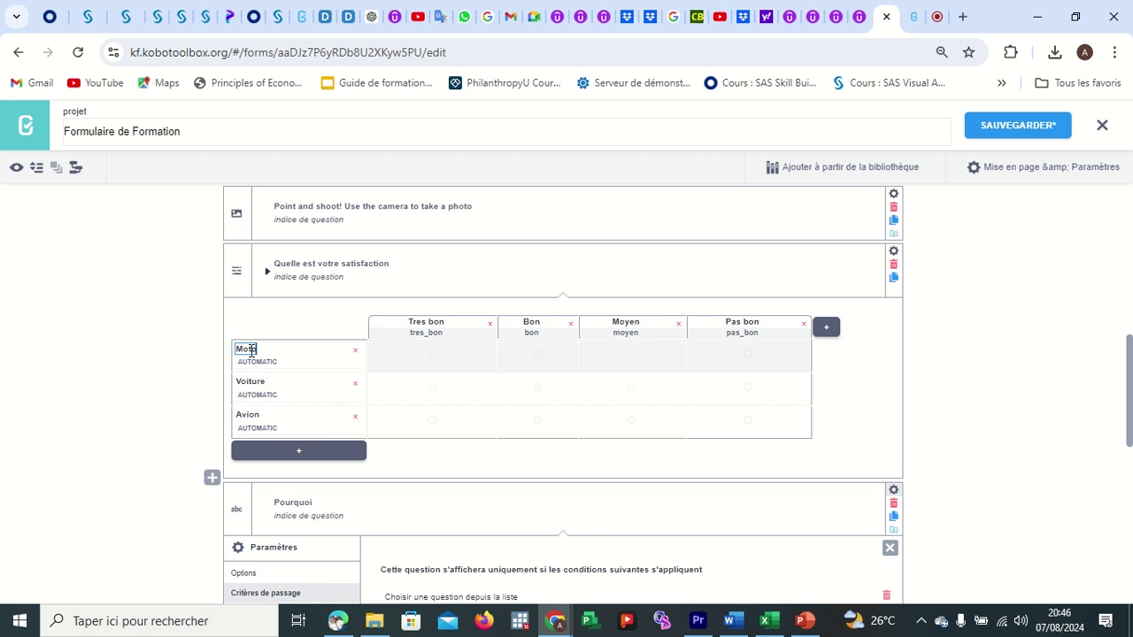
double_click(252, 350)
key("BackSpace")
type("Temps d'a")
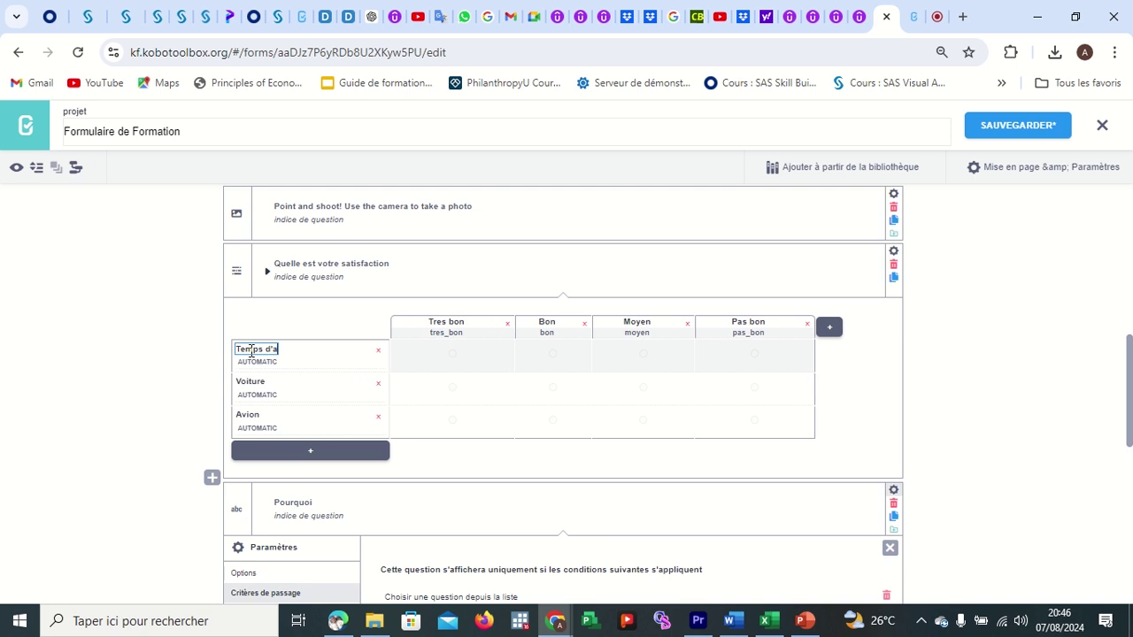
type("ttente")
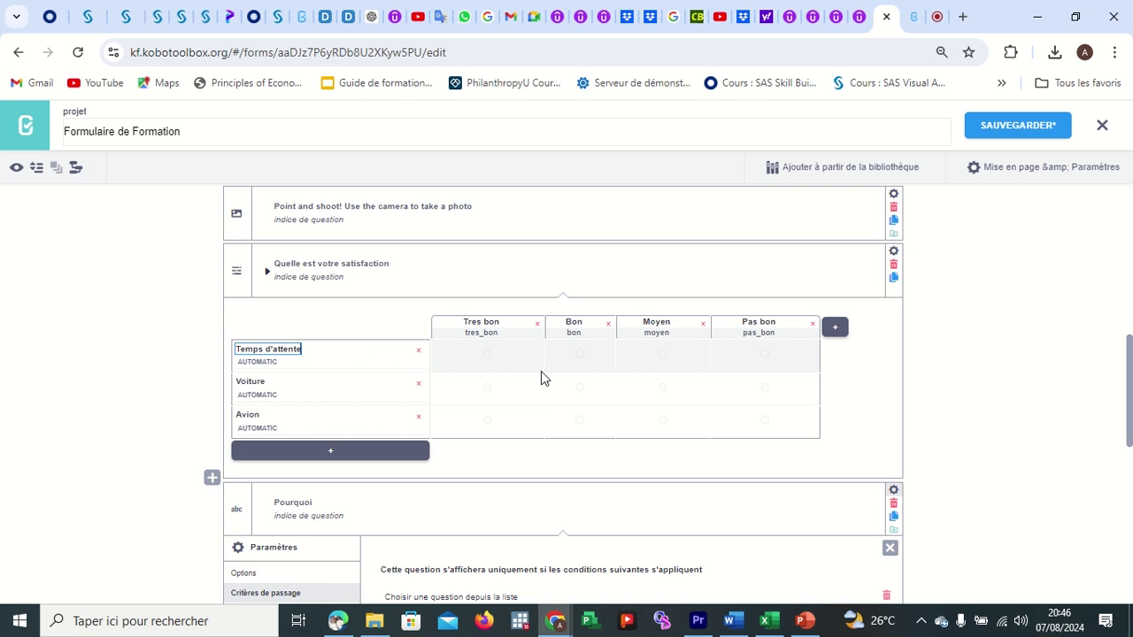
scroll(541, 377, "down", 1)
left_click(325, 390)
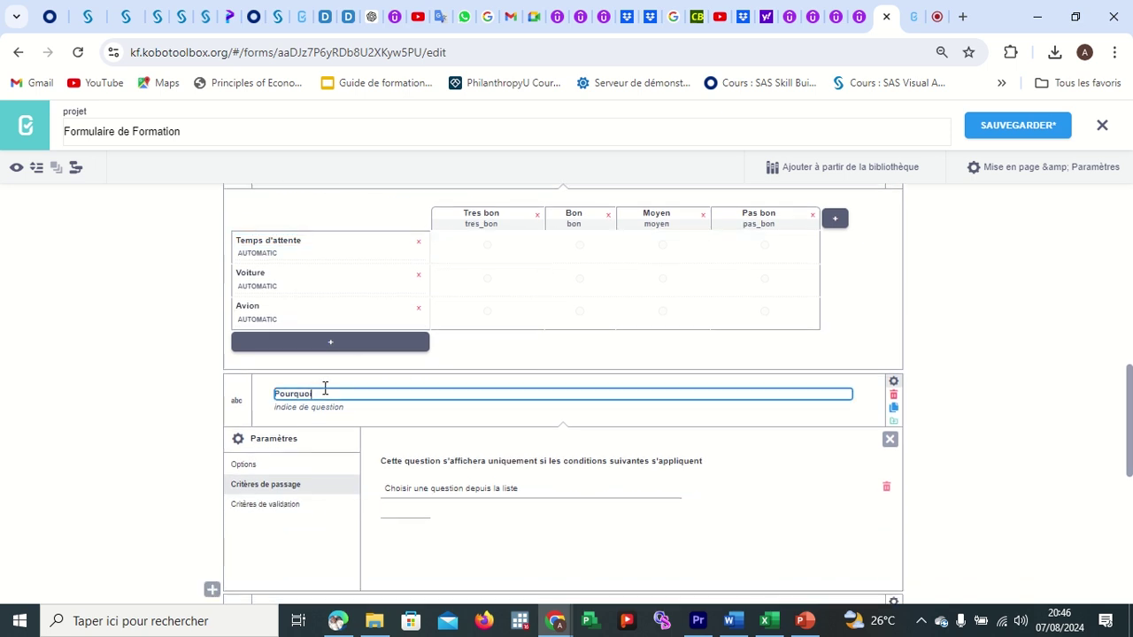
In Pourquoi's skip-logic settings, pick 'Temps d'attente' as the condition question.
left_click(895, 383)
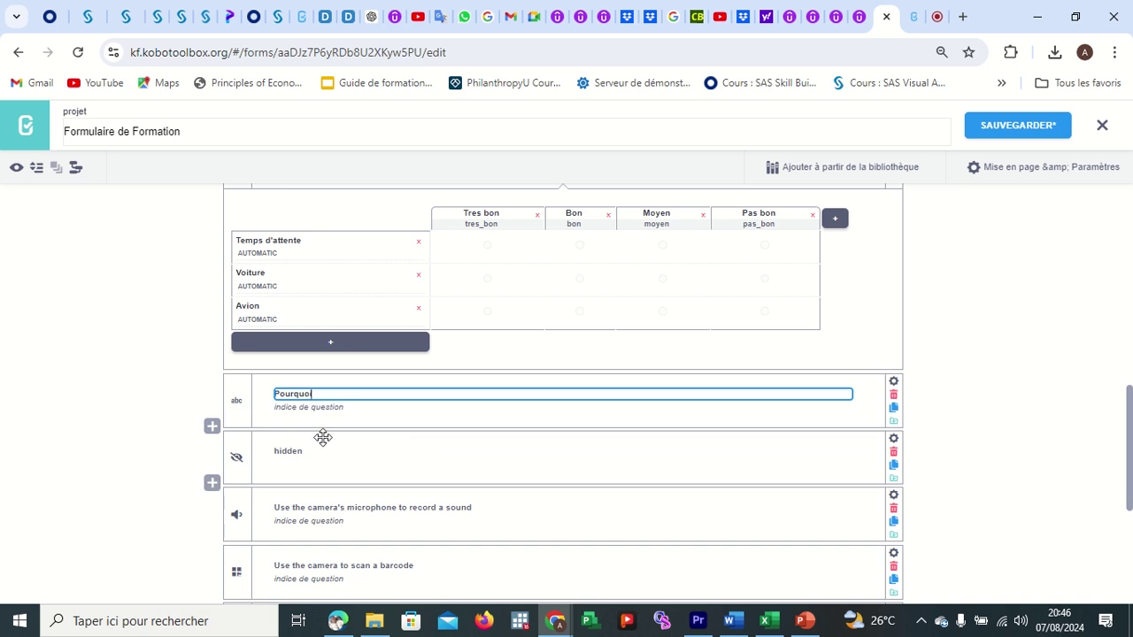
left_click(893, 382)
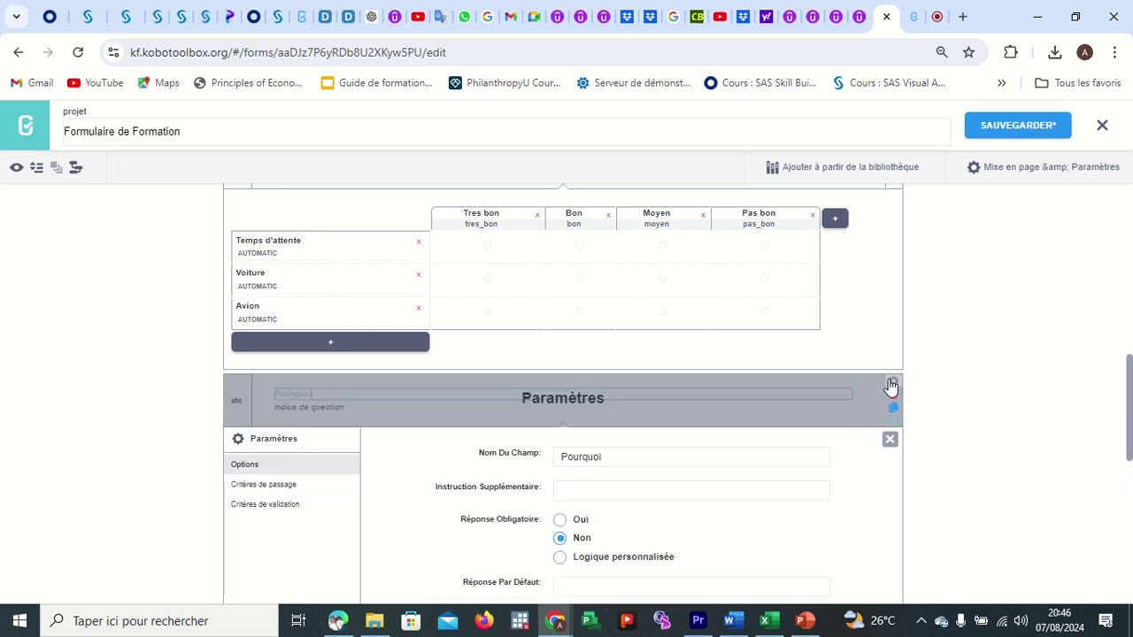
left_click(285, 488)
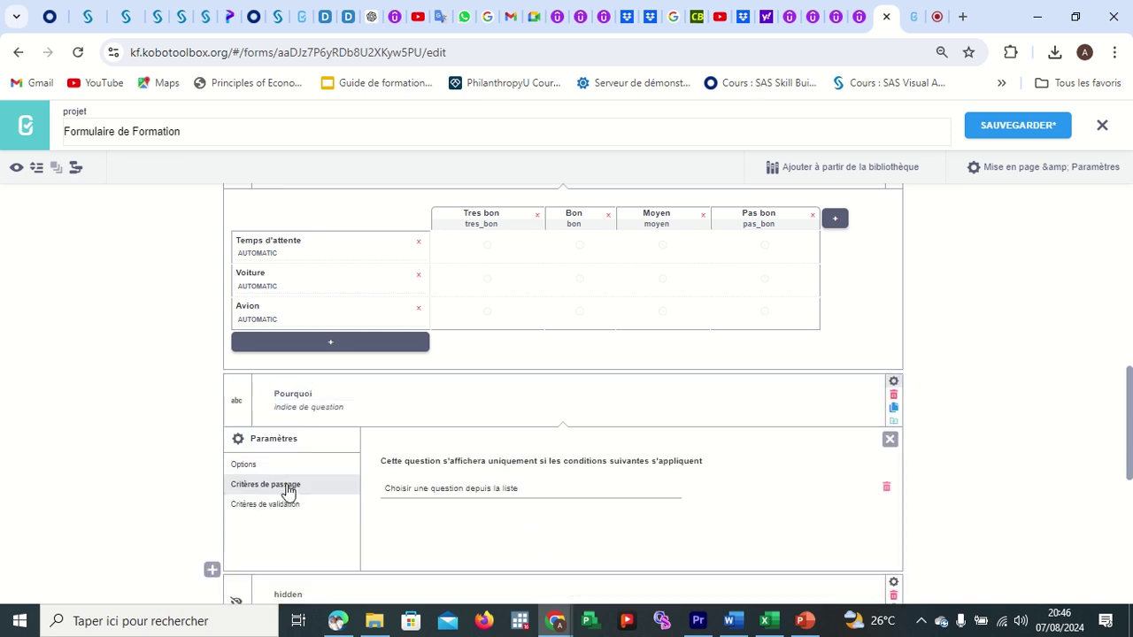
left_click(466, 488)
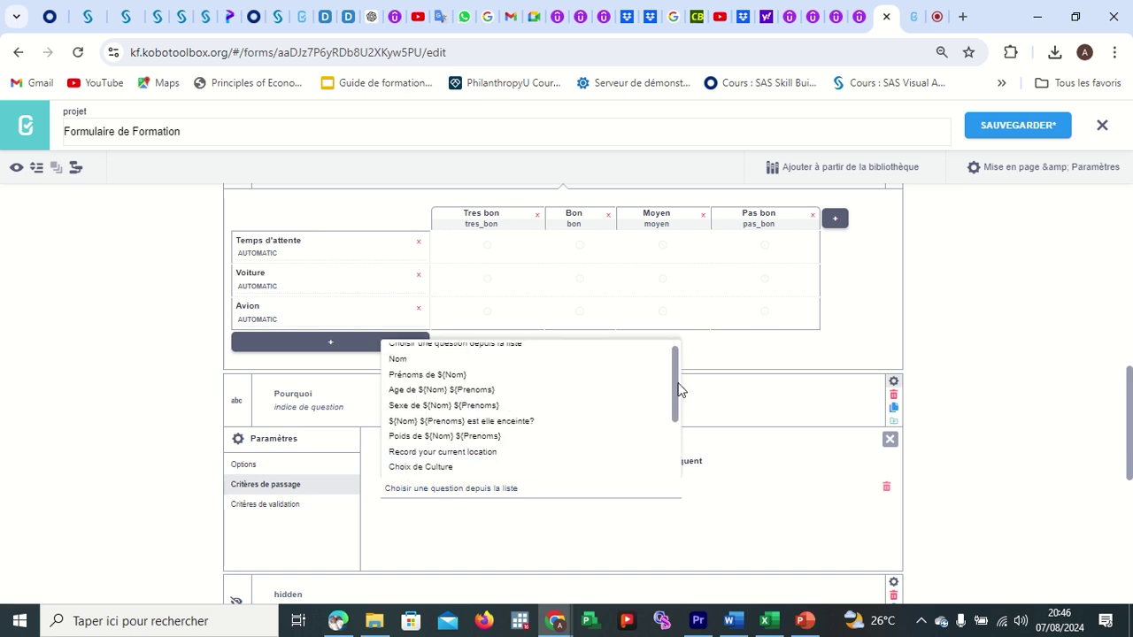
left_click_drag(676, 387, 676, 474)
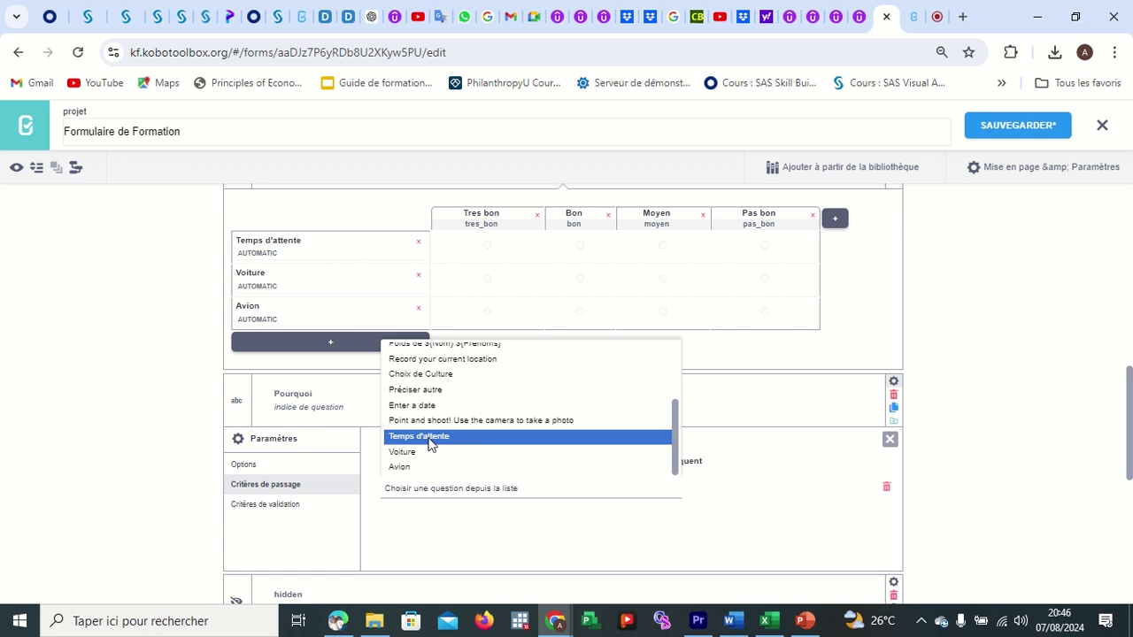
left_click(428, 442)
Set the condition to equals 'pas_bon' and save the form.
left_click(745, 494)
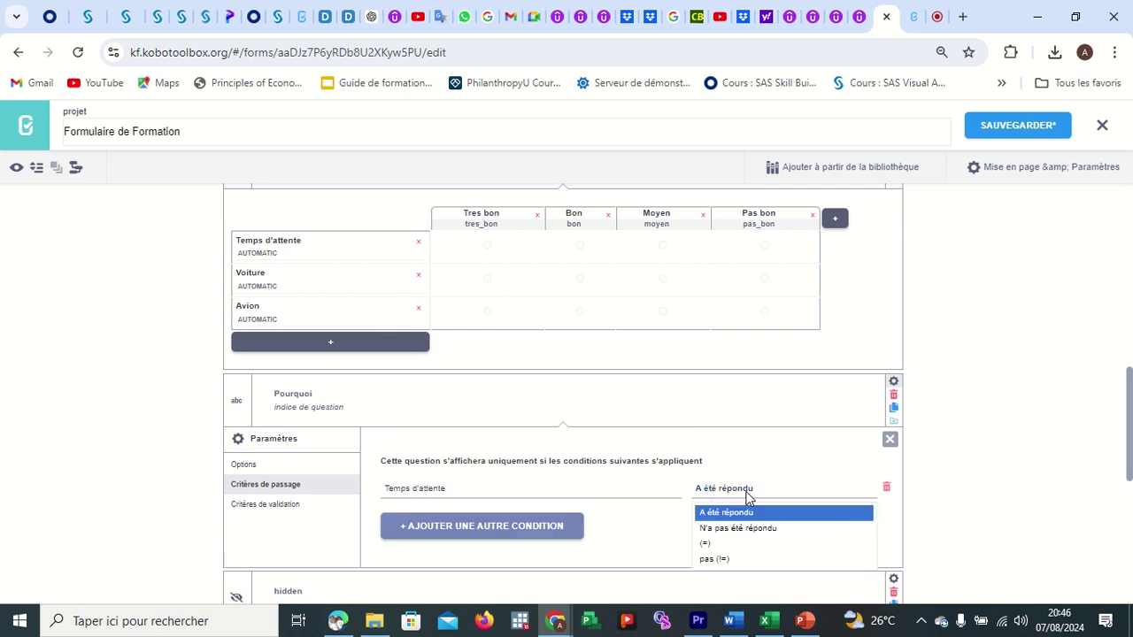
left_click(731, 542)
left_click(786, 489)
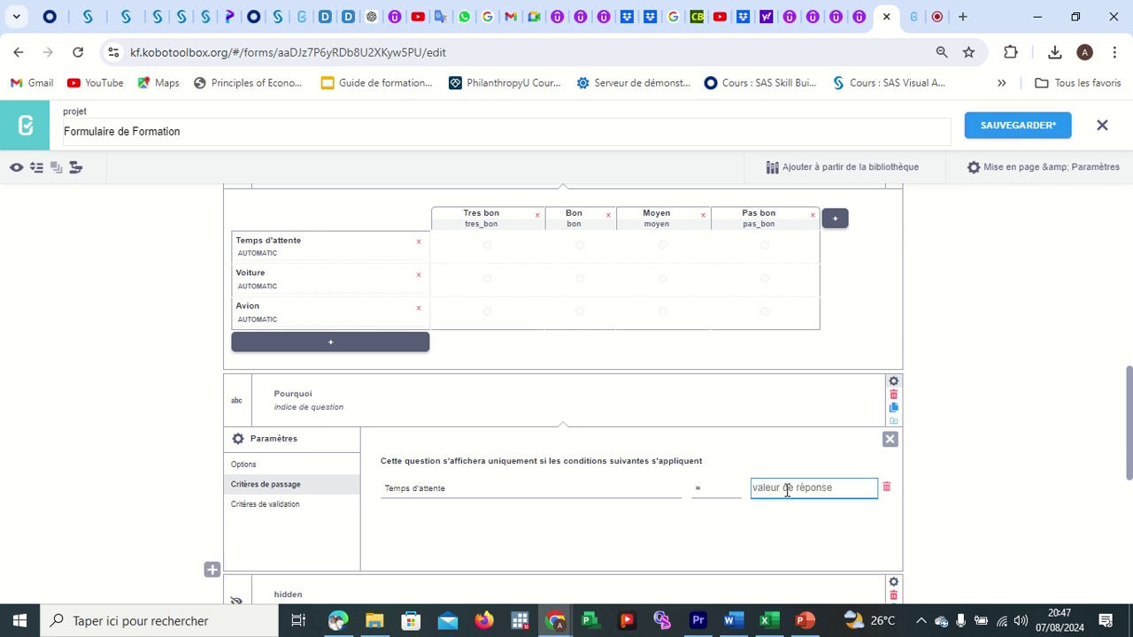
scroll(807, 374, "up", 1)
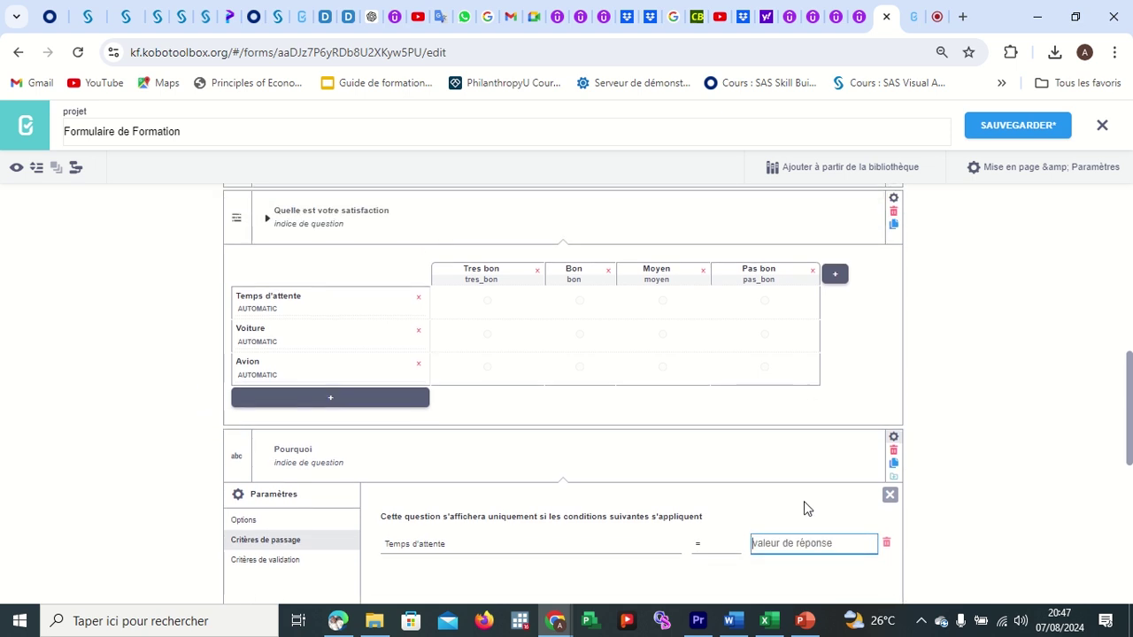
type("pas")
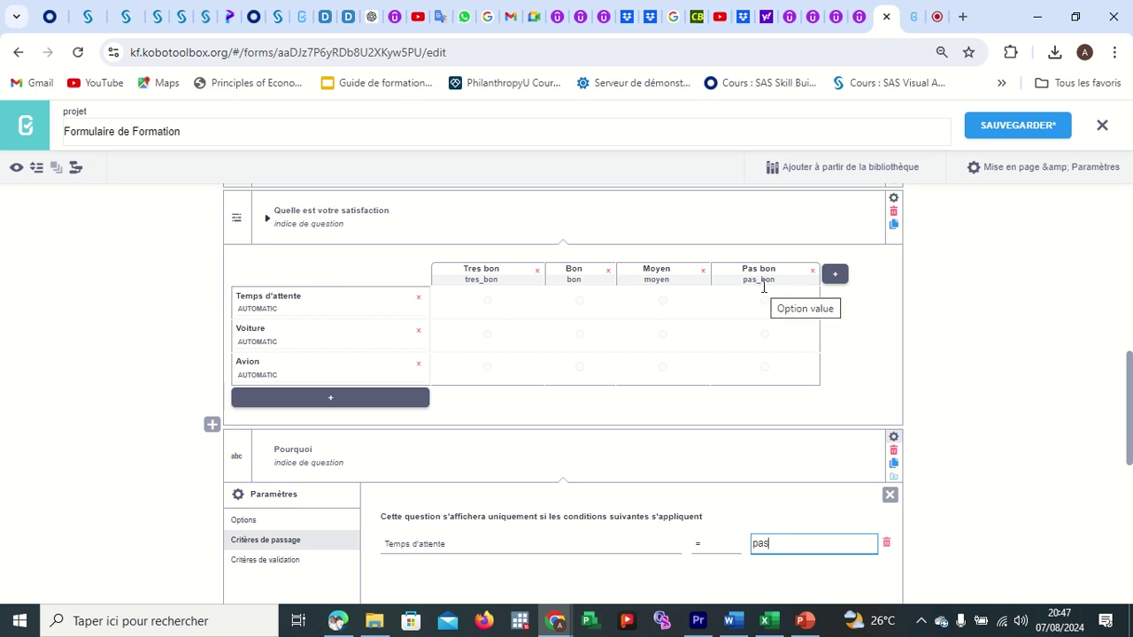
type("_")
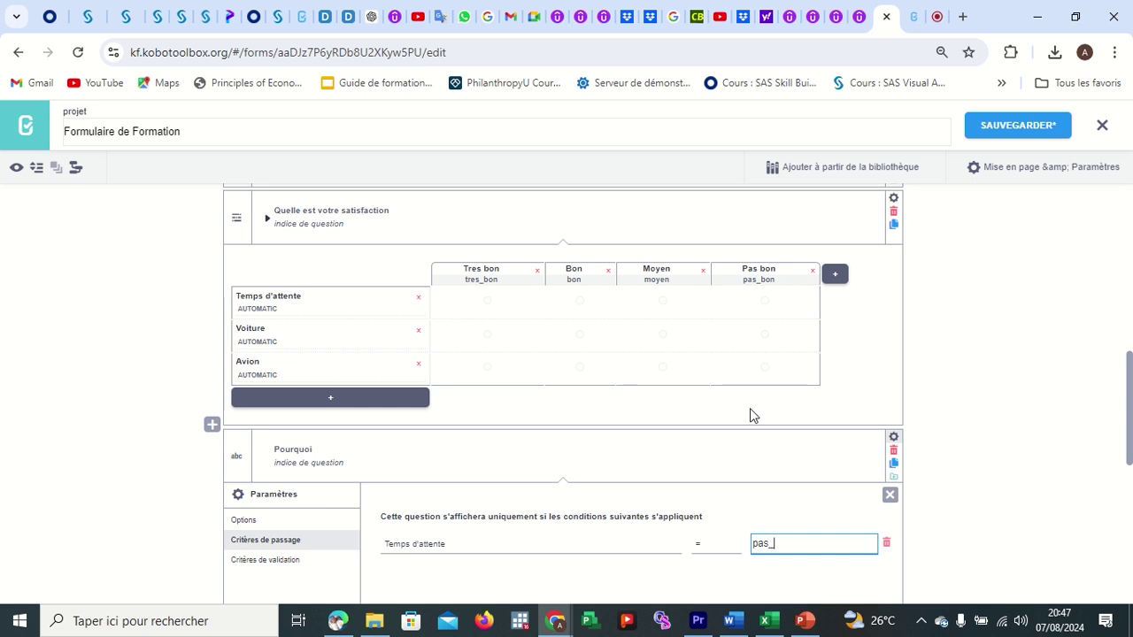
type("bon")
left_click(855, 372)
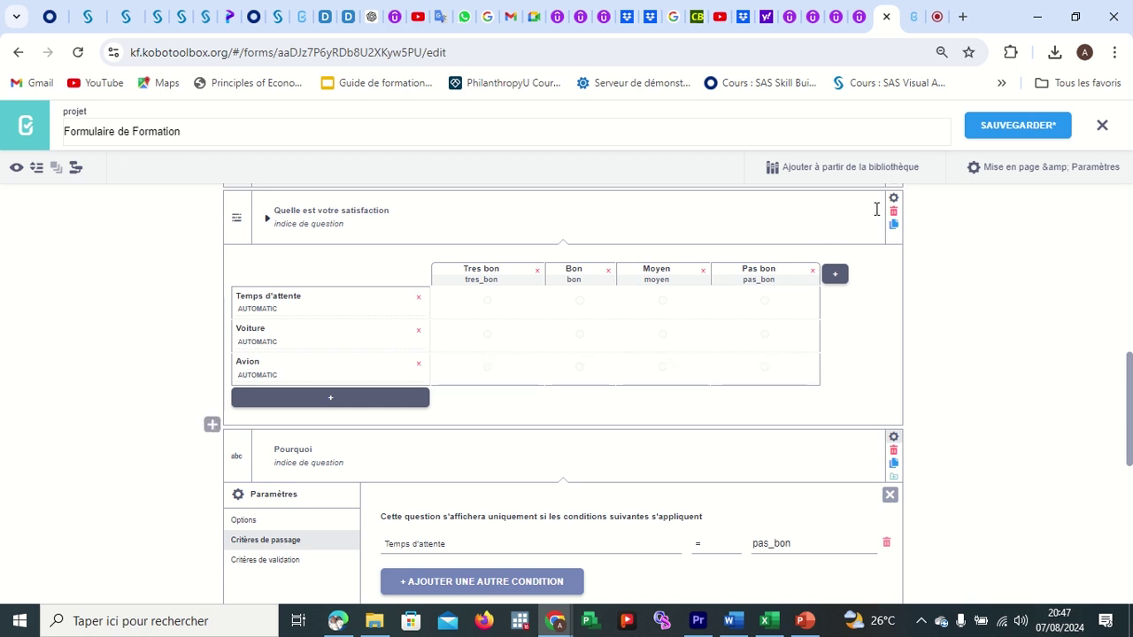
left_click(991, 131)
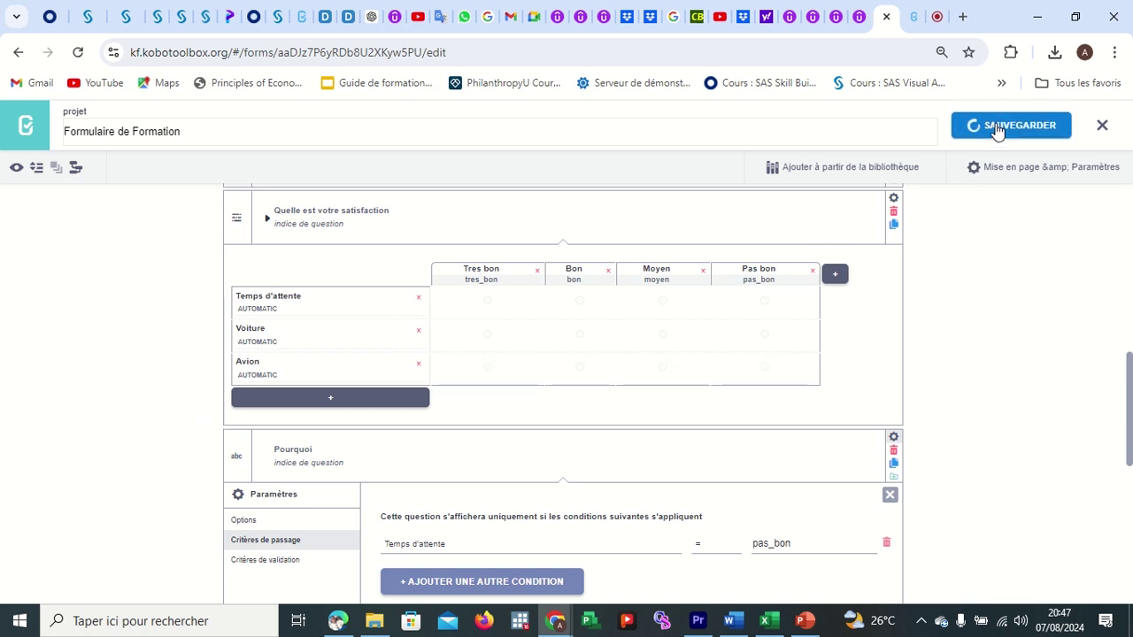
left_click(937, 22)
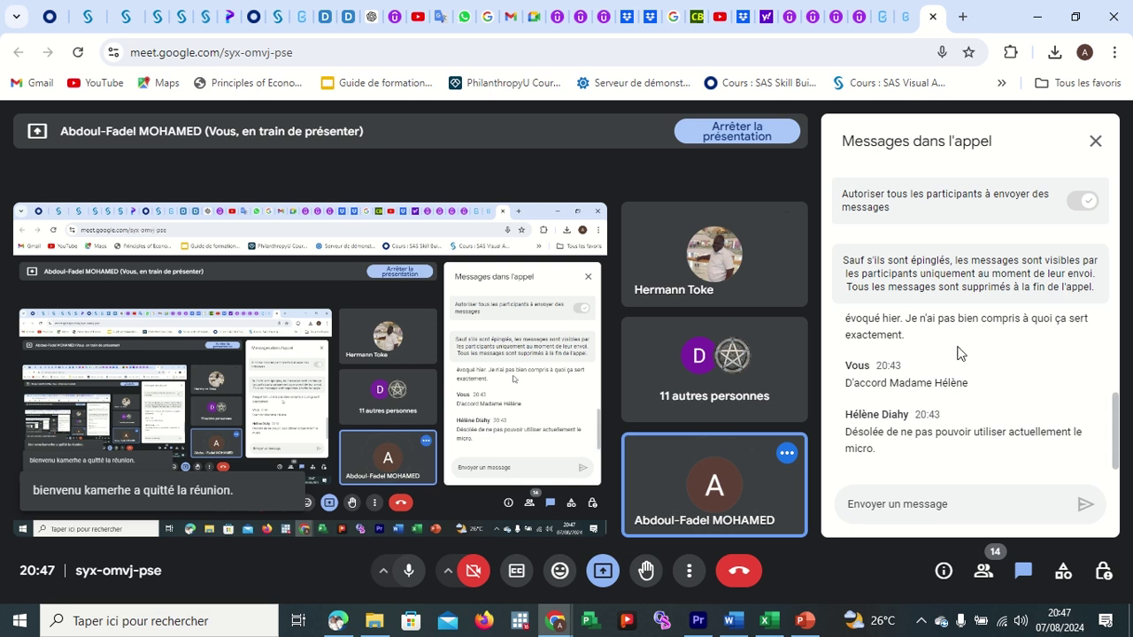
Scroll through the Meet chat messages, then return to the KoboToolbox form editor.
mouse_move(965, 387)
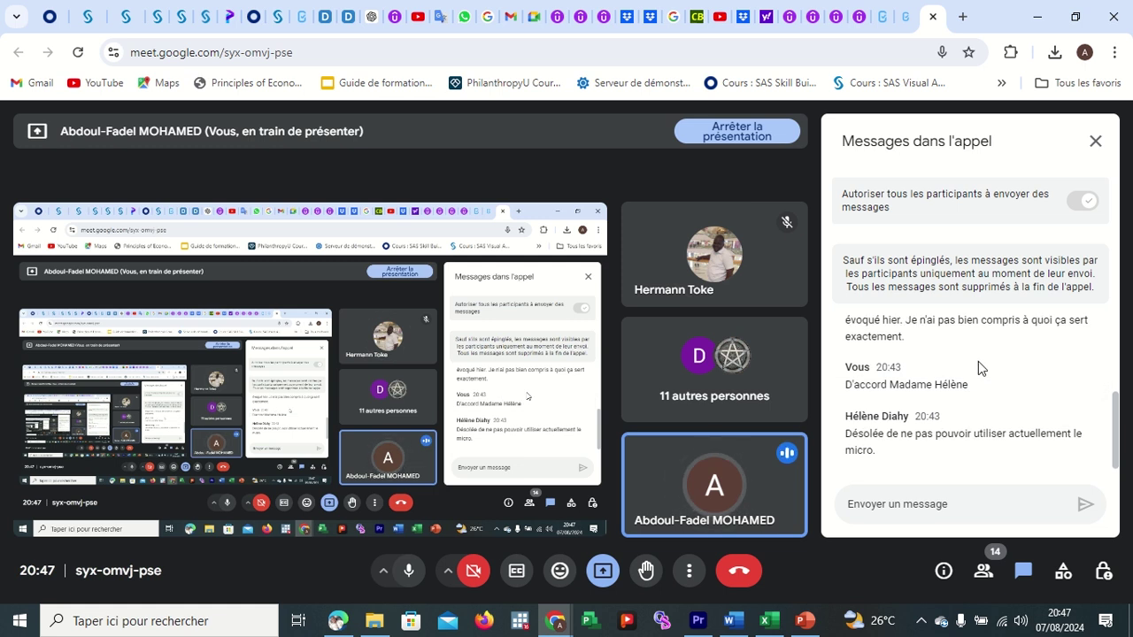
scroll(978, 361, "up", 2)
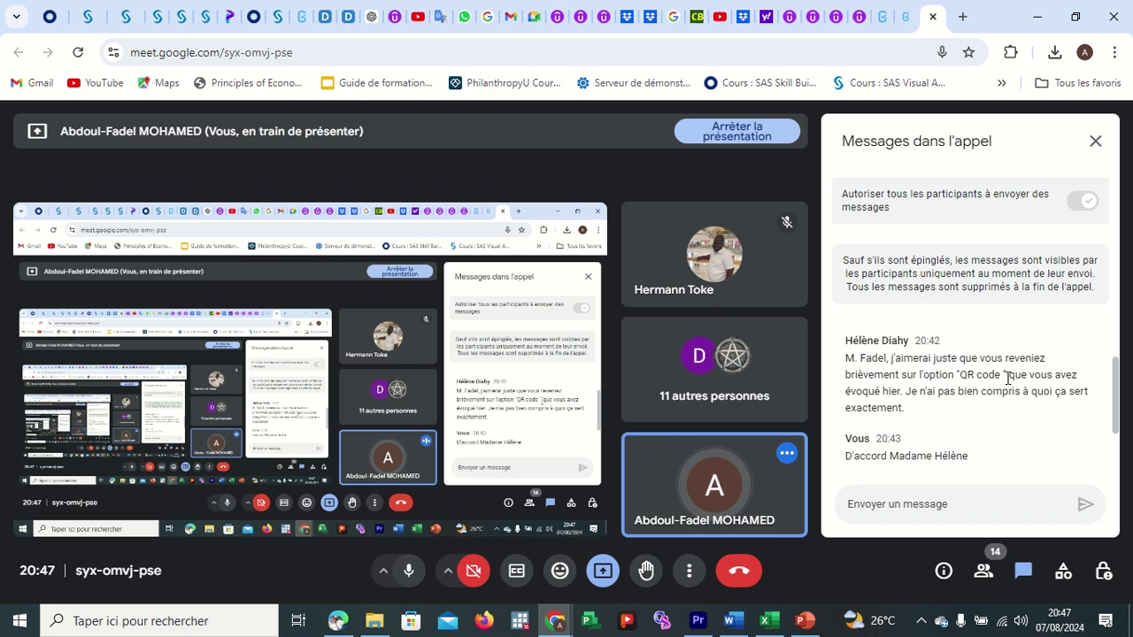
left_click(880, 16)
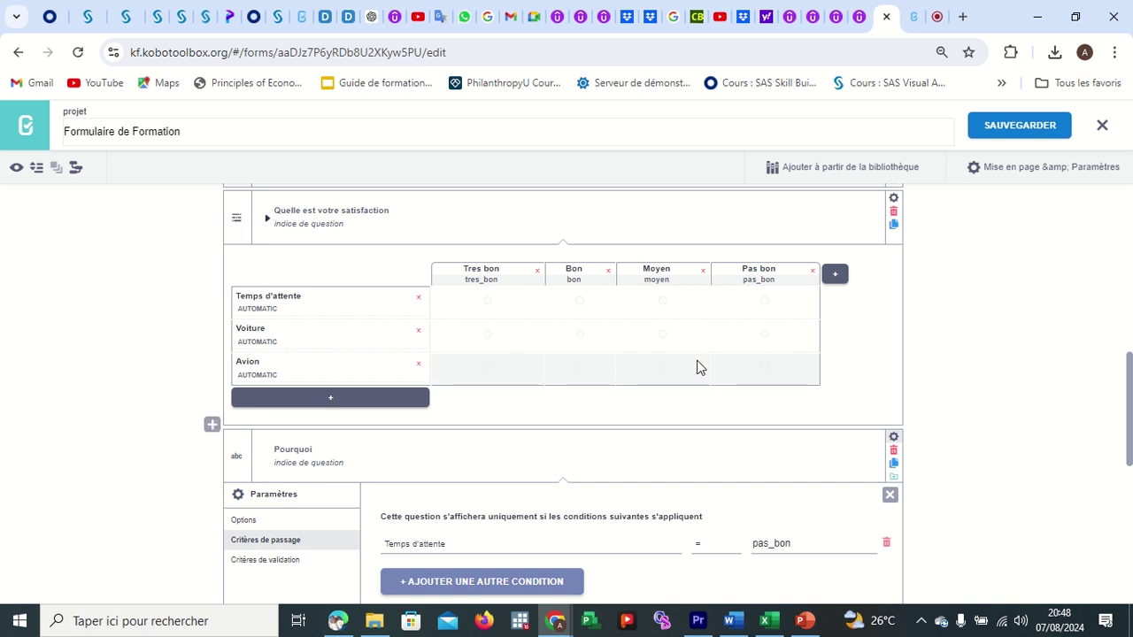
Collapse the satisfaction matrix question and close the Pourquoi settings panel.
left_click(268, 220)
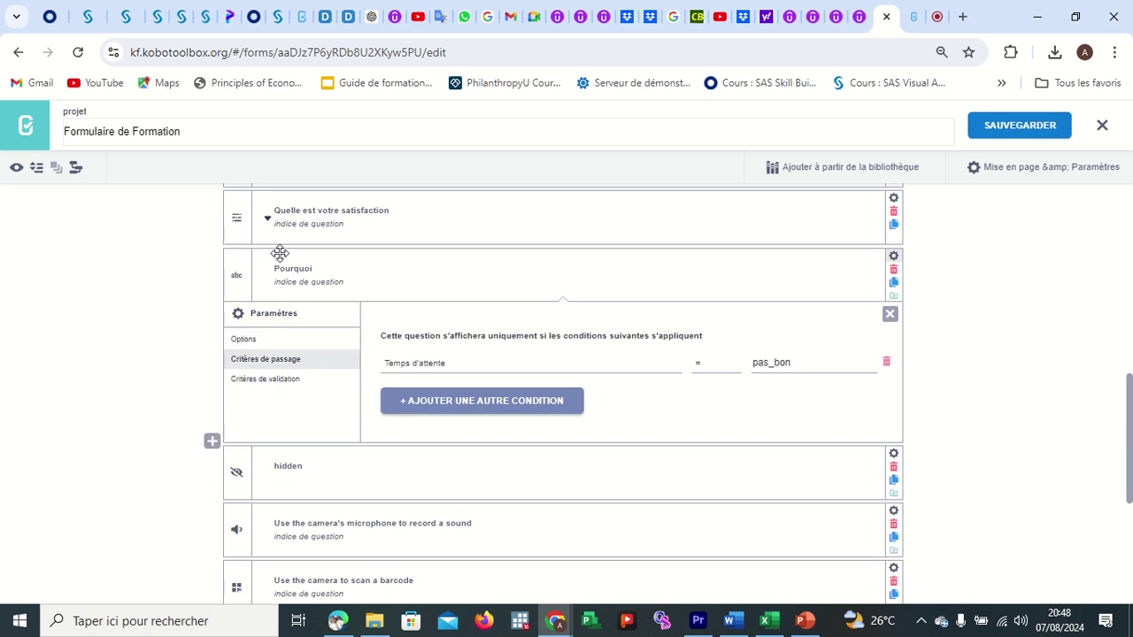
left_click(889, 314)
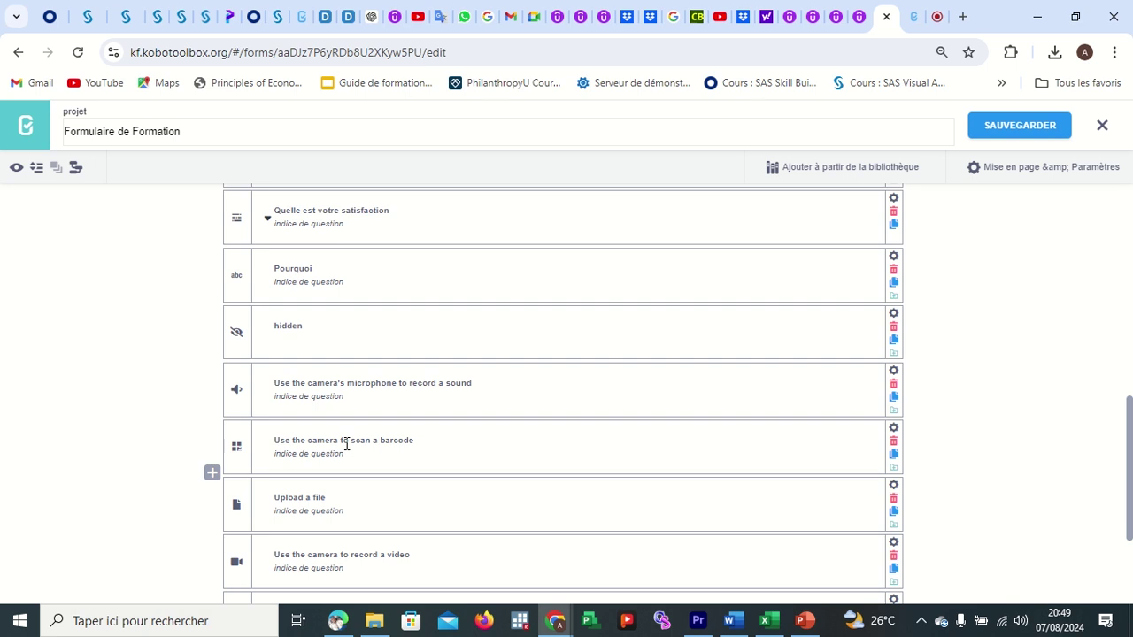
left_click(937, 17)
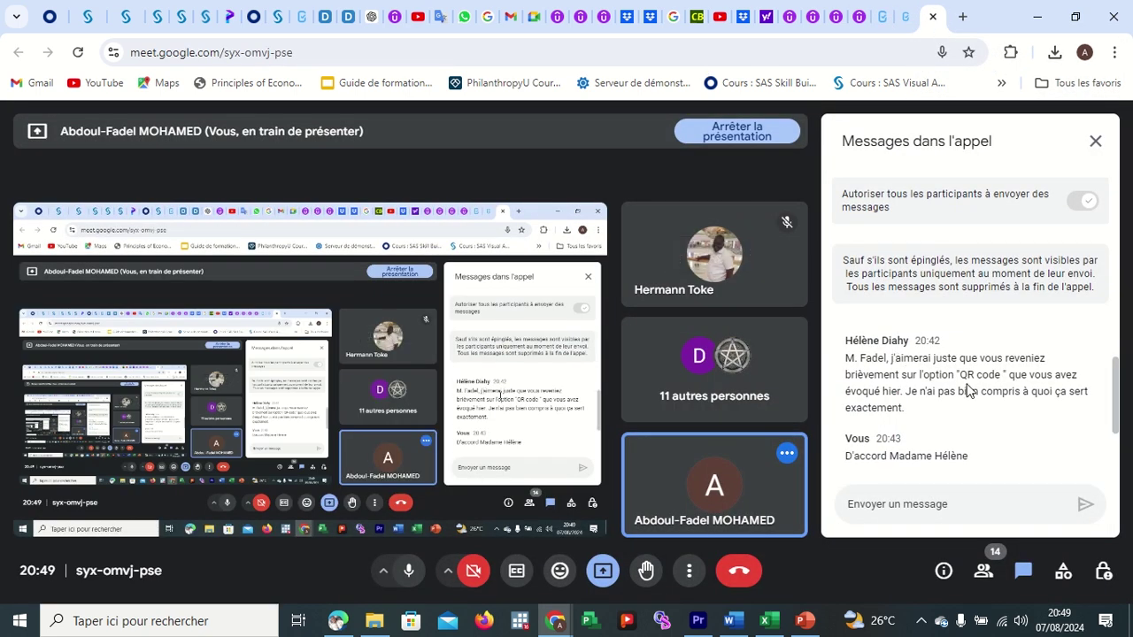
Reply 'ok' in the meeting chat and bring the Fichier Cascade Bénin Original workbook forward.
scroll(964, 389, "down", 1)
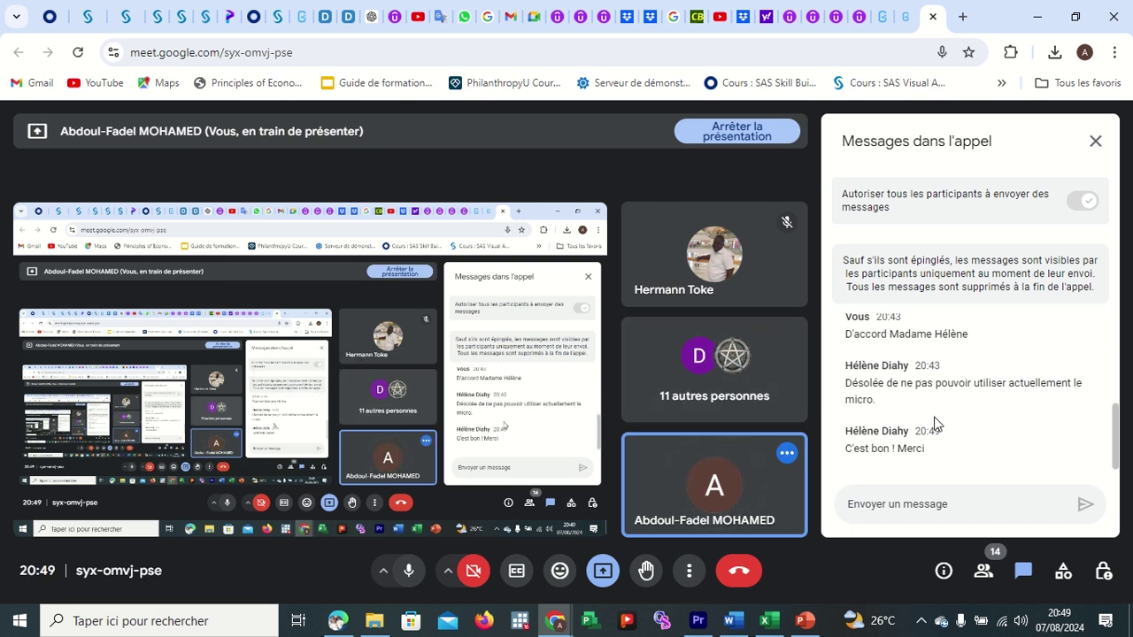
left_click(897, 500)
type("ok")
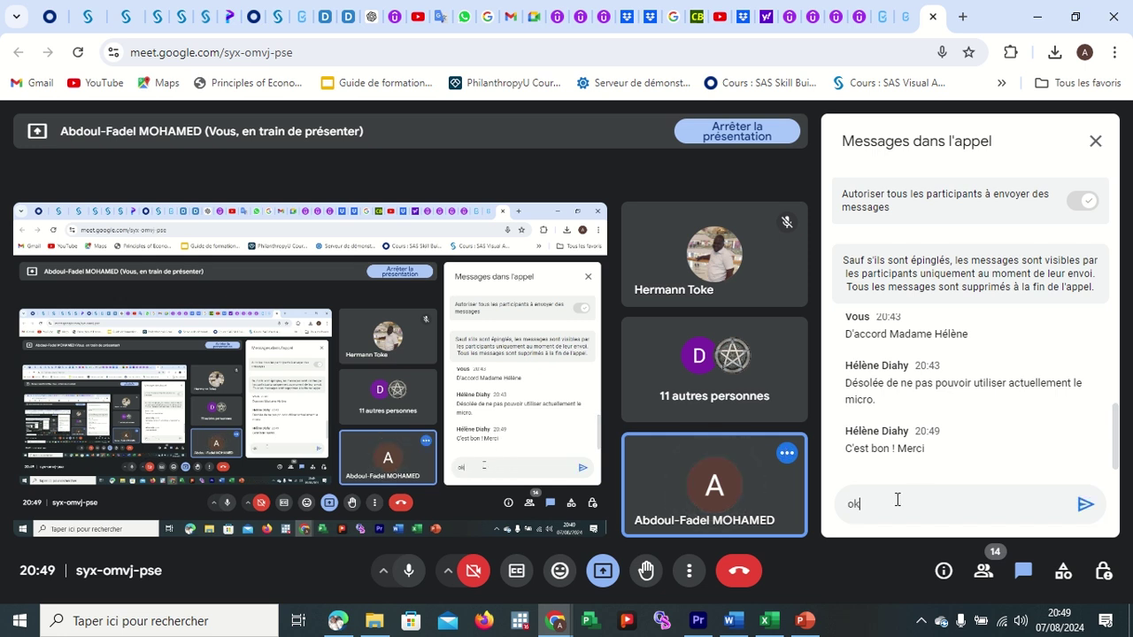
key("Return")
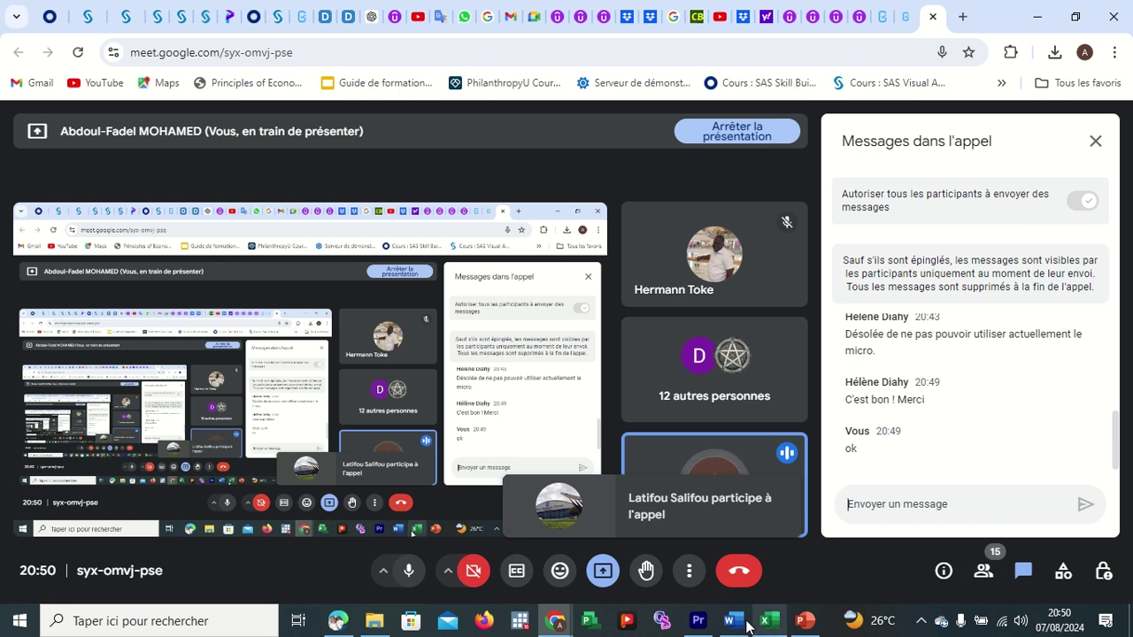
left_click(780, 609)
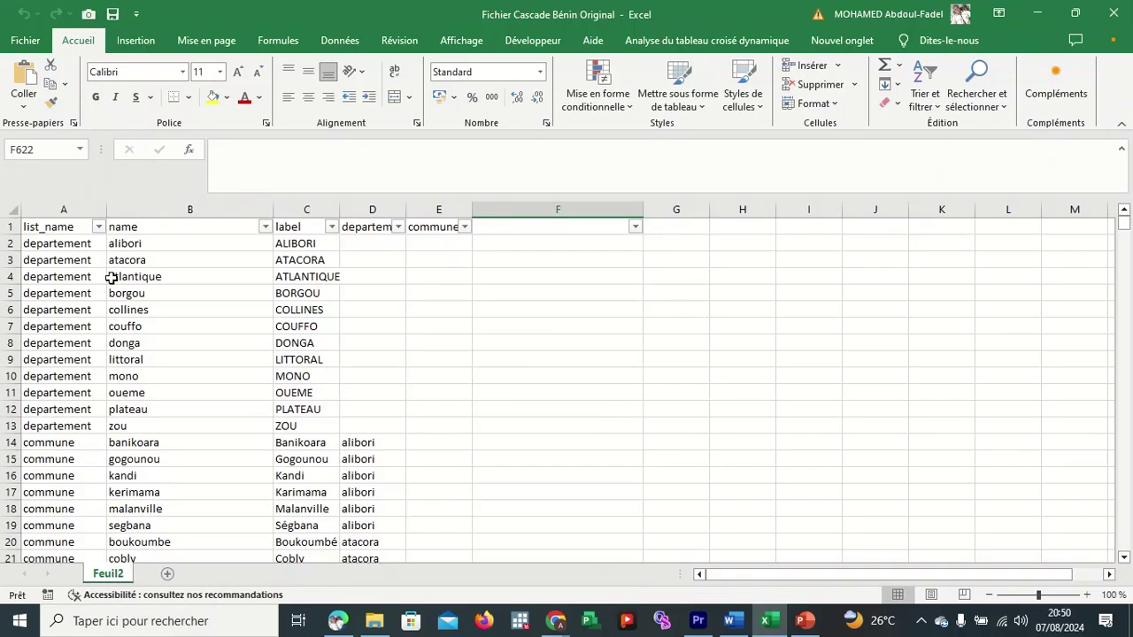
Switch to the Google Meet window and admit the participant waiting to join.
left_click(554, 395)
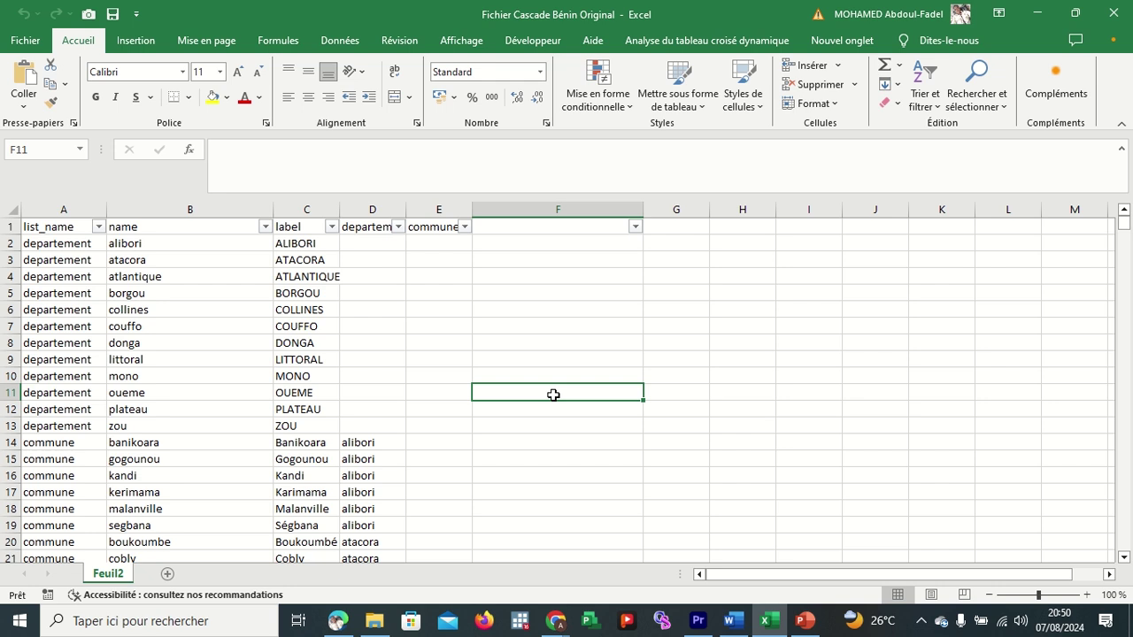
left_click(556, 620)
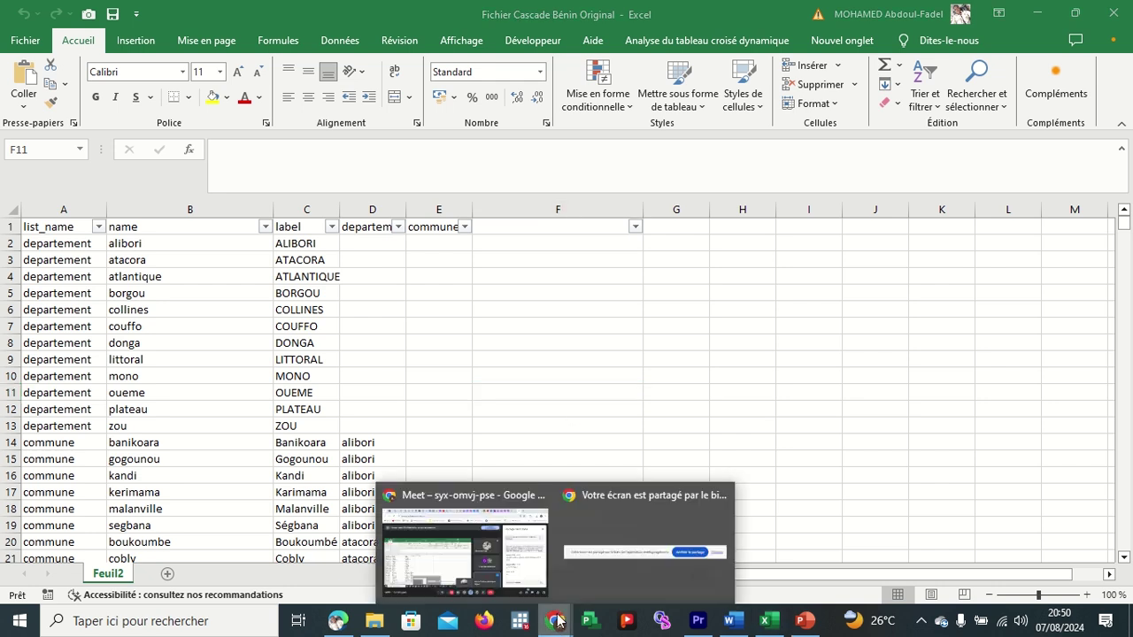
left_click(538, 574)
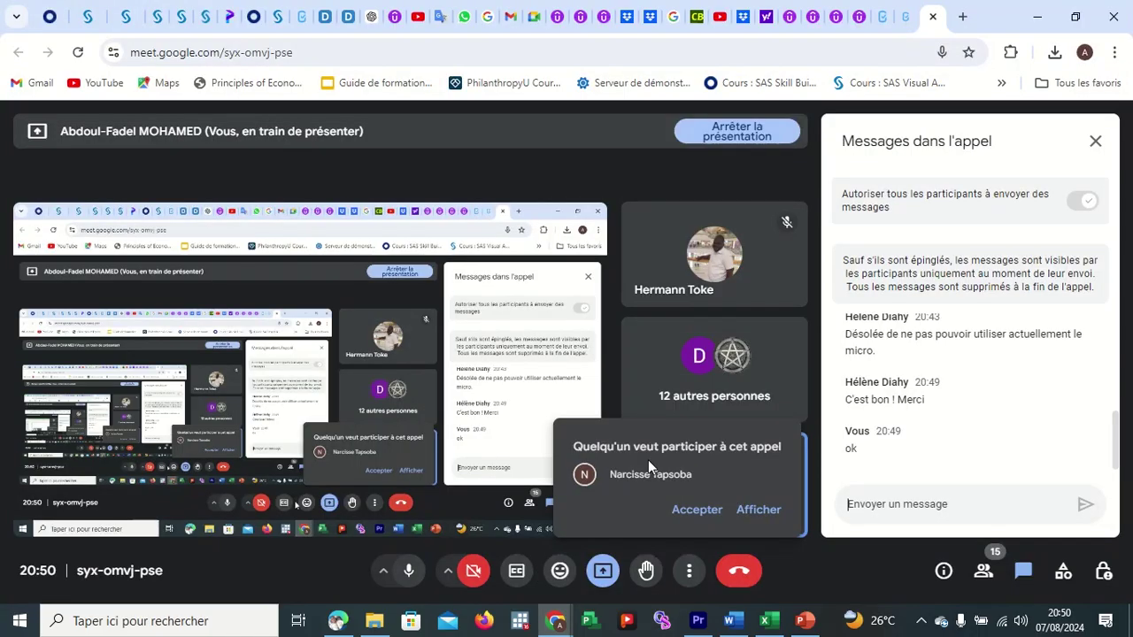
left_click(706, 512)
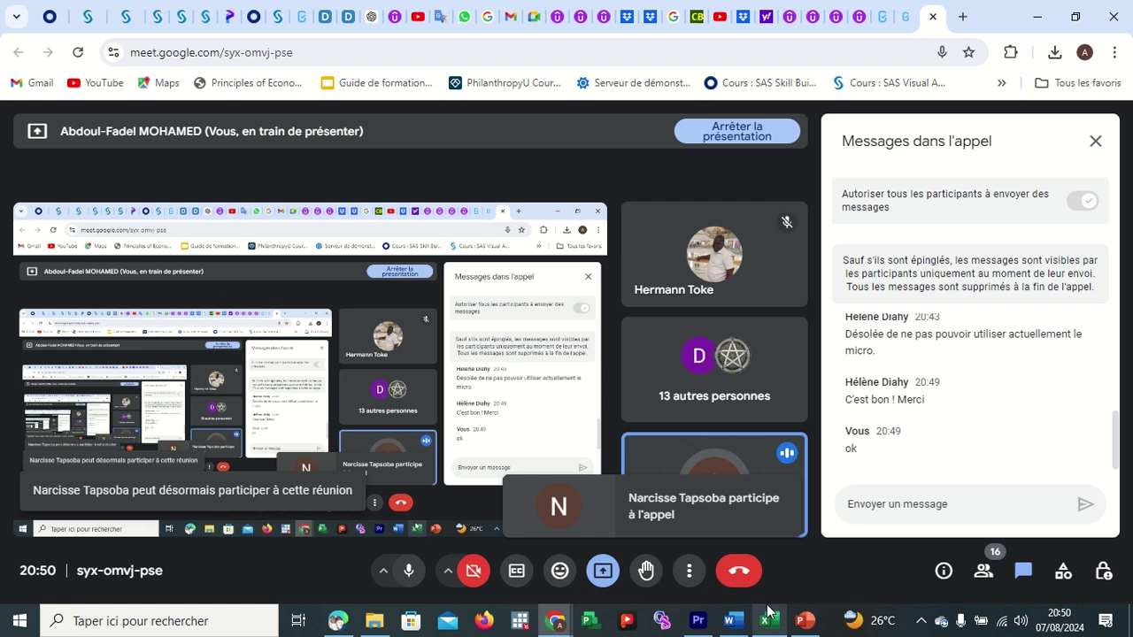
Bold the header row and turn off its AutoFilter arrows with Ctrl+Shift+L.
mouse_move(767, 611)
left_click(780, 570)
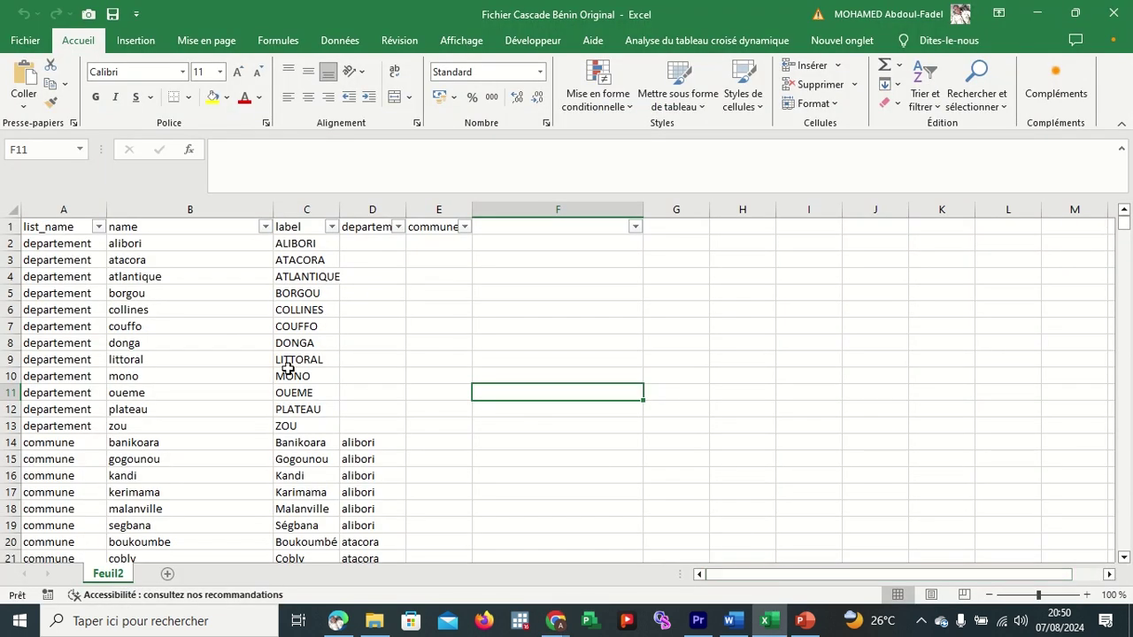
left_click(79, 247)
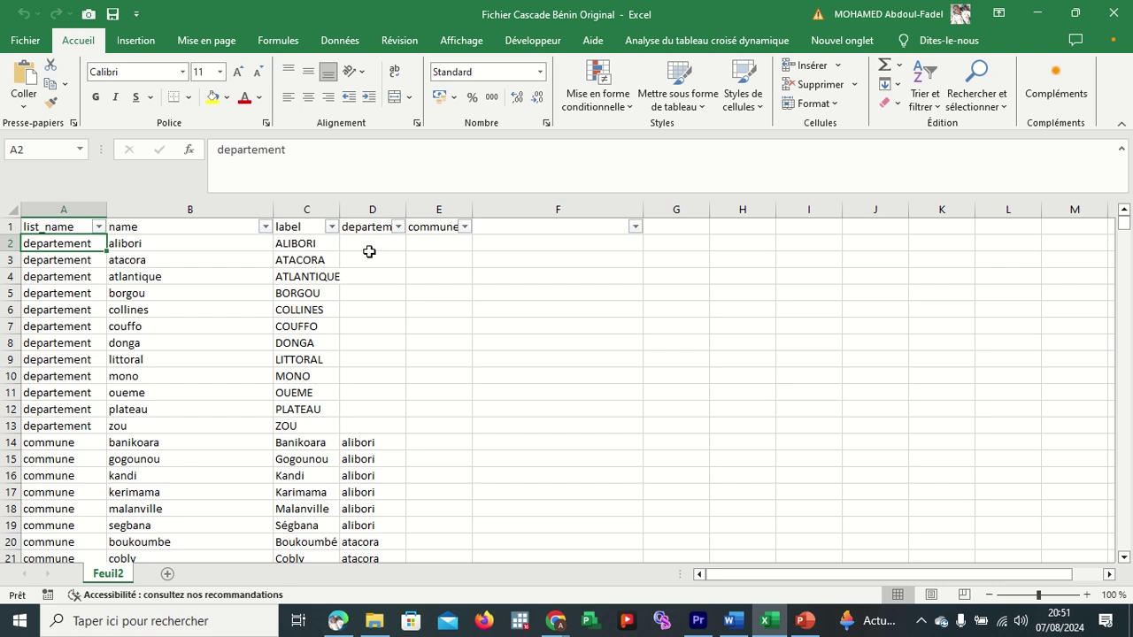
left_click(6, 227)
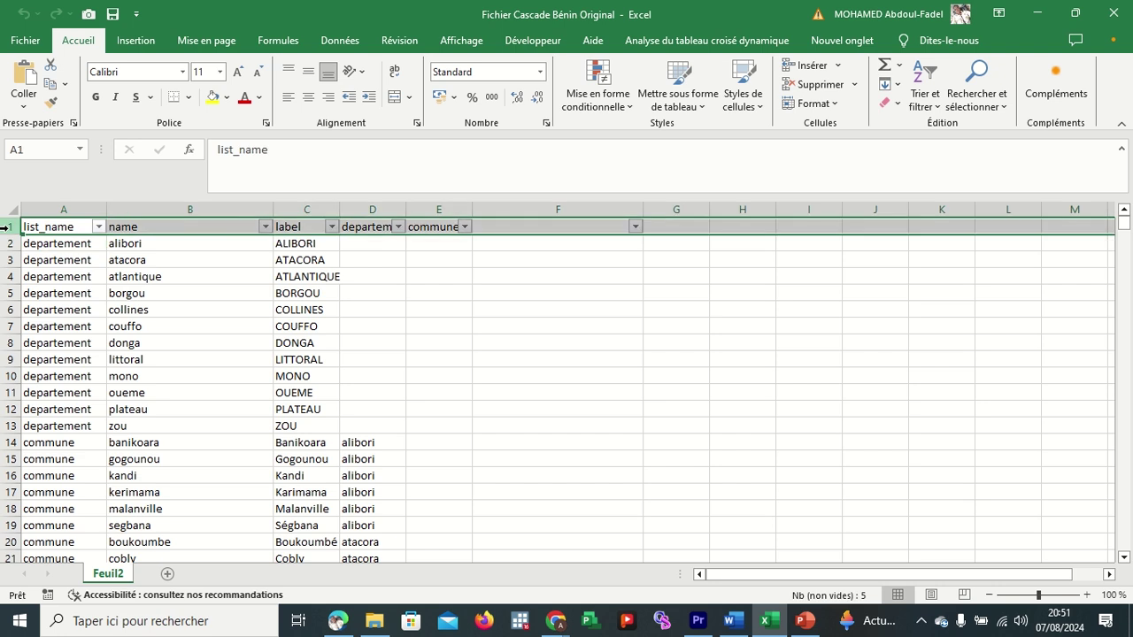
left_click(95, 101)
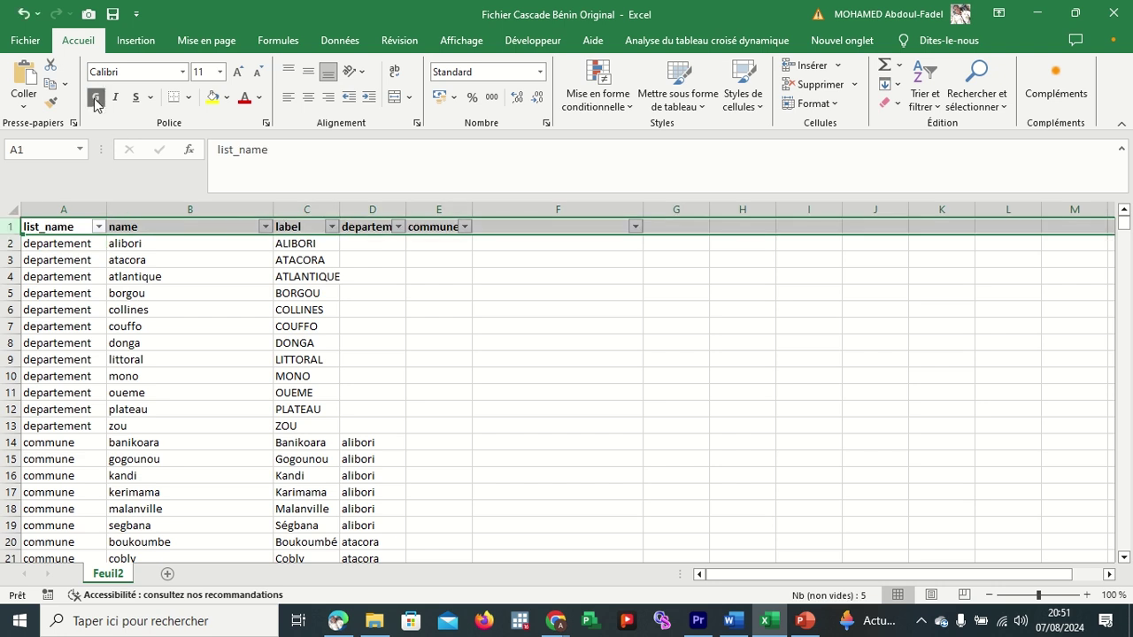
left_click(392, 301)
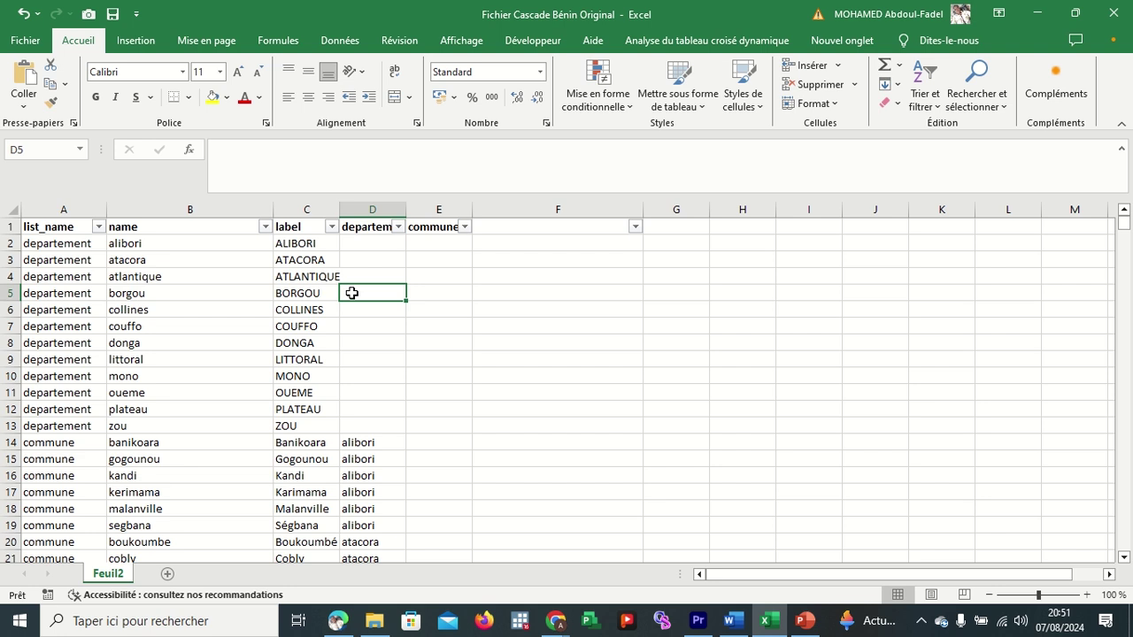
key("ctrl+shift+l")
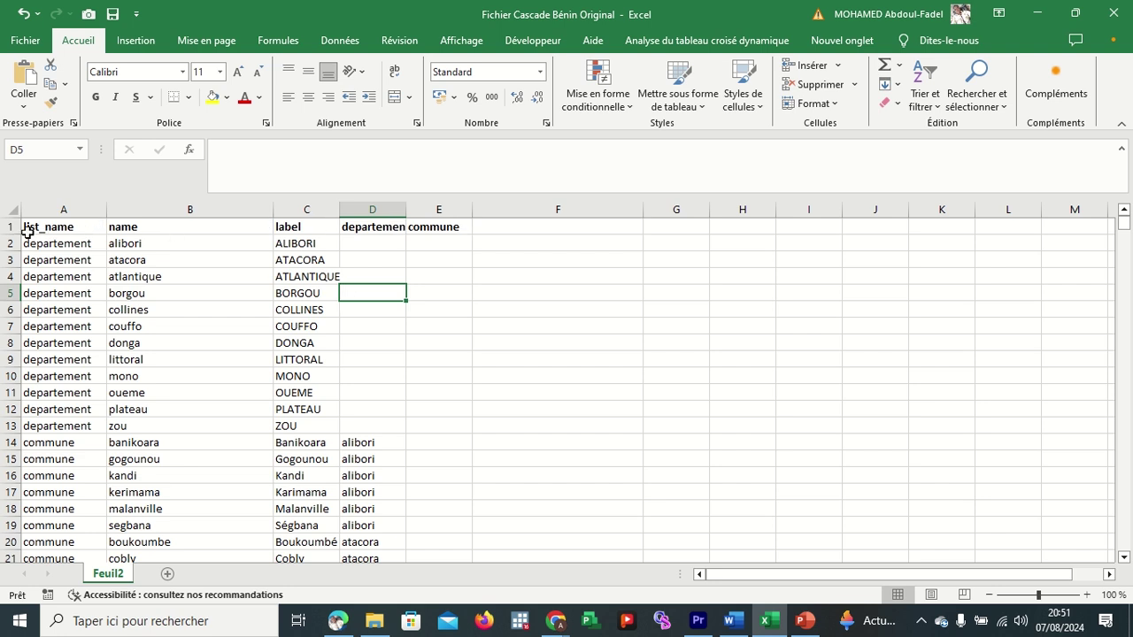
left_click(7, 228)
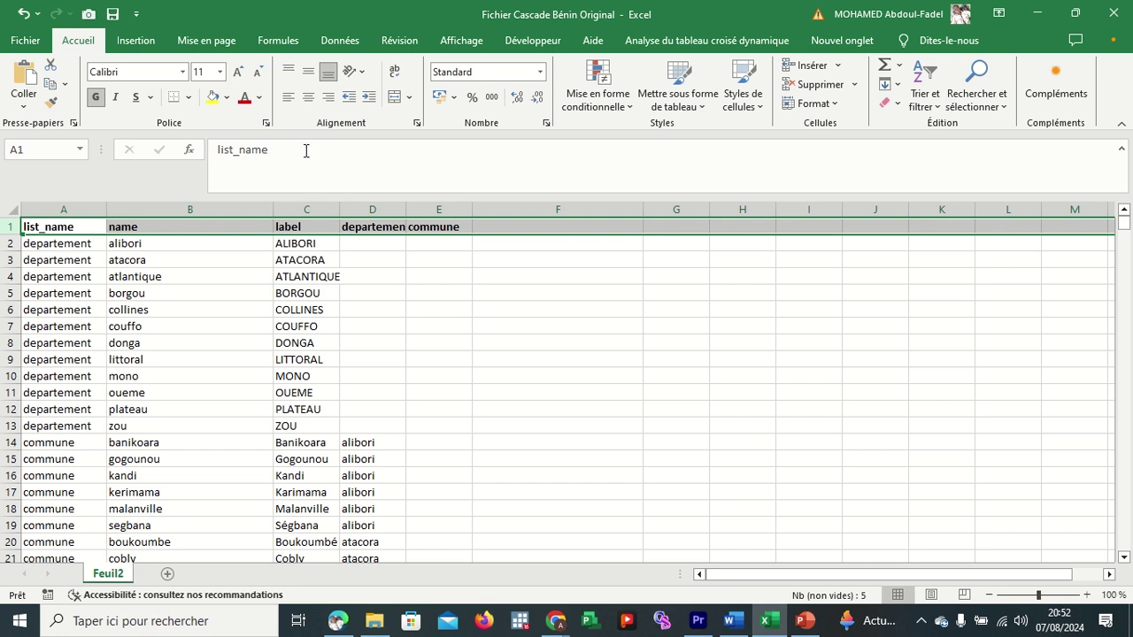
left_click_drag(306, 150, 193, 150)
double_click(83, 226)
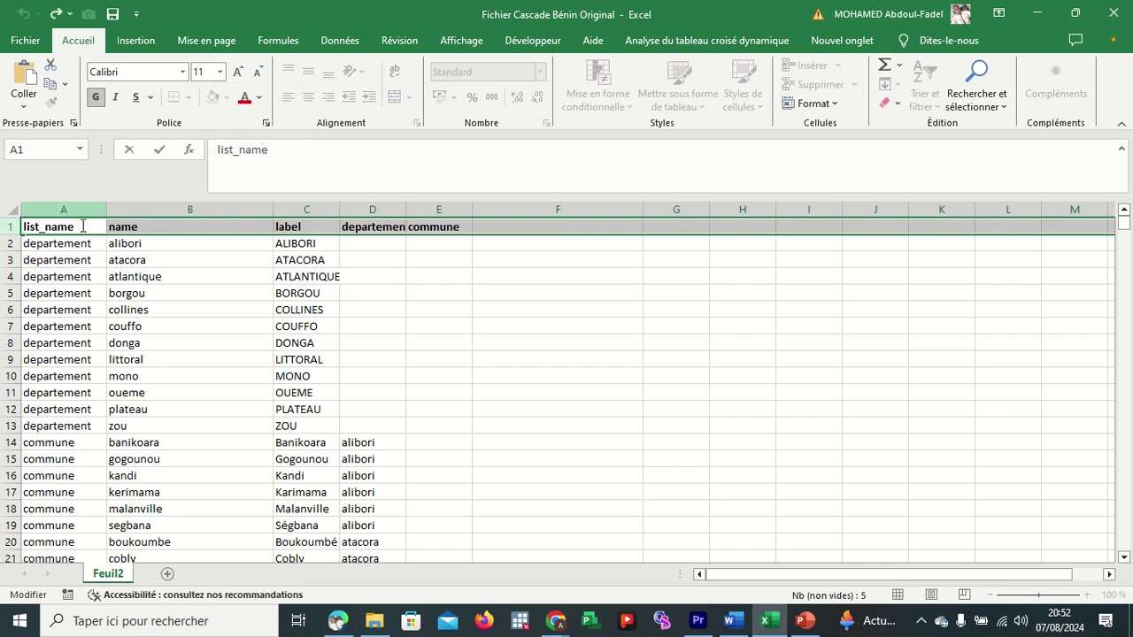
left_click(151, 228)
left_click(293, 227)
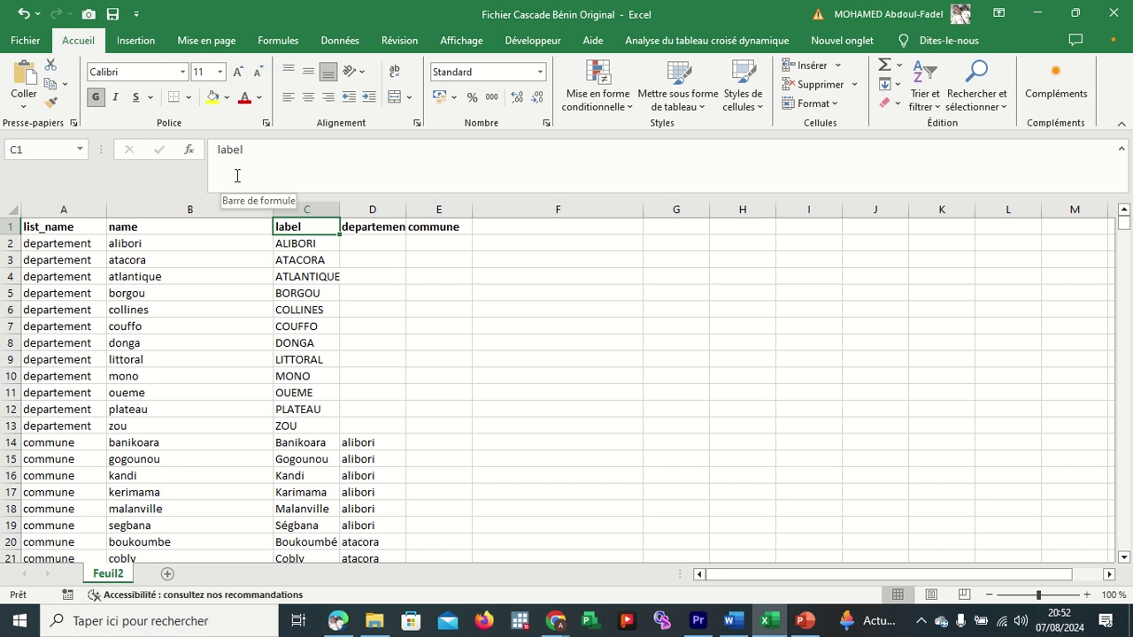
left_click(371, 210)
left_click_drag(369, 209, 698, 185)
left_click_drag(84, 207, 309, 202)
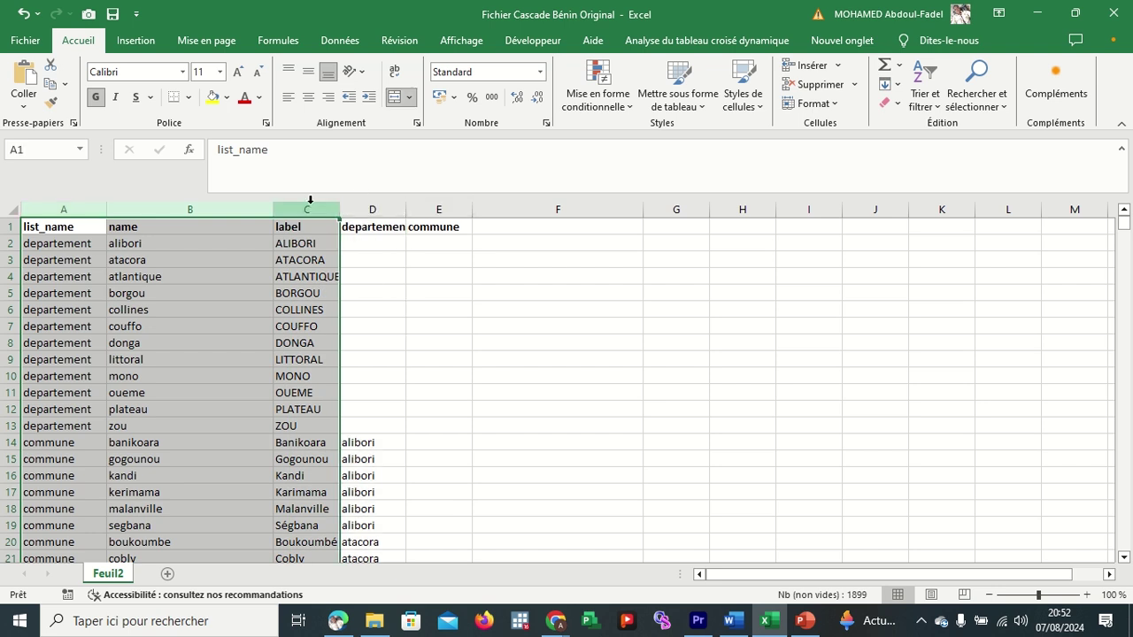
left_click(79, 229)
left_click(7, 228)
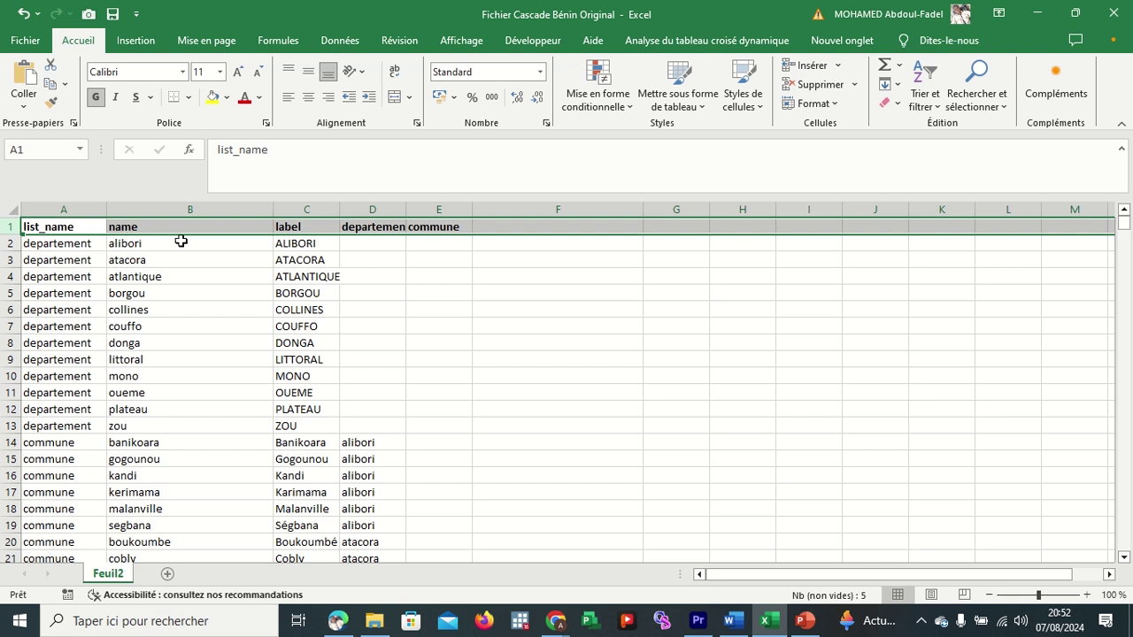
left_click(302, 228)
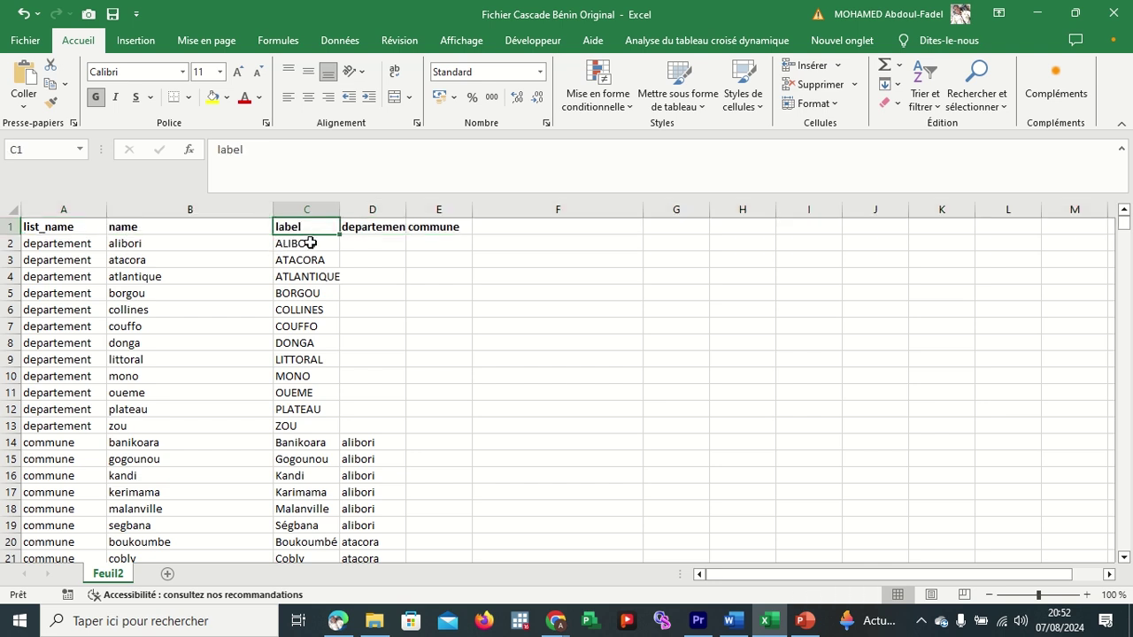
left_click_drag(306, 243, 308, 424)
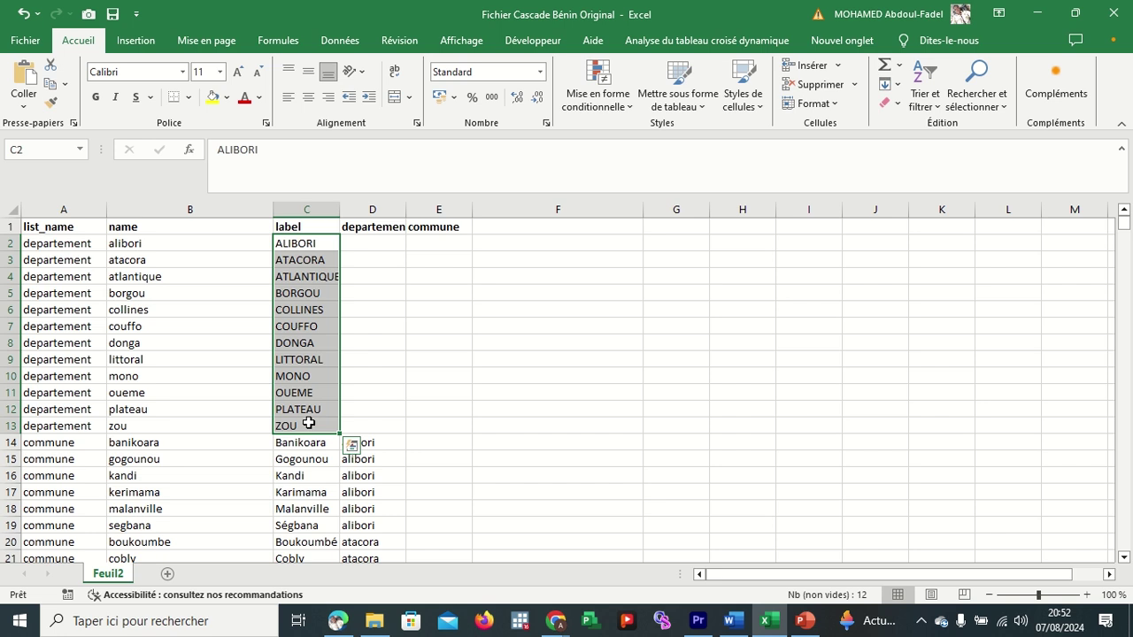
left_click_drag(164, 243, 189, 426)
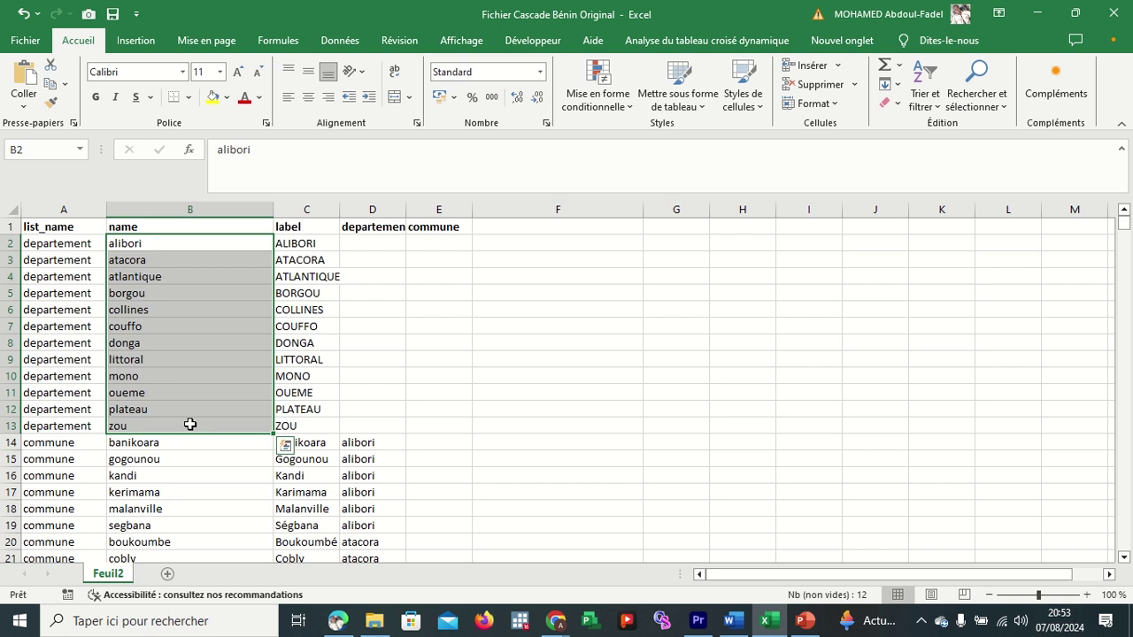
scroll(203, 442, "down", 4)
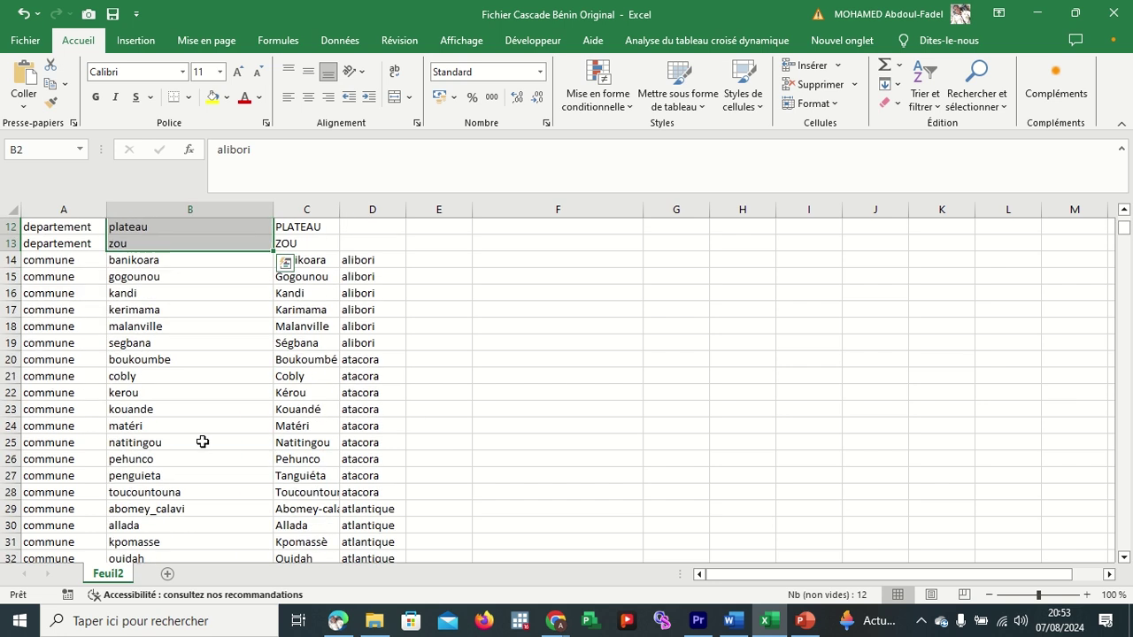
scroll(203, 441, "down", 1)
left_click(180, 460)
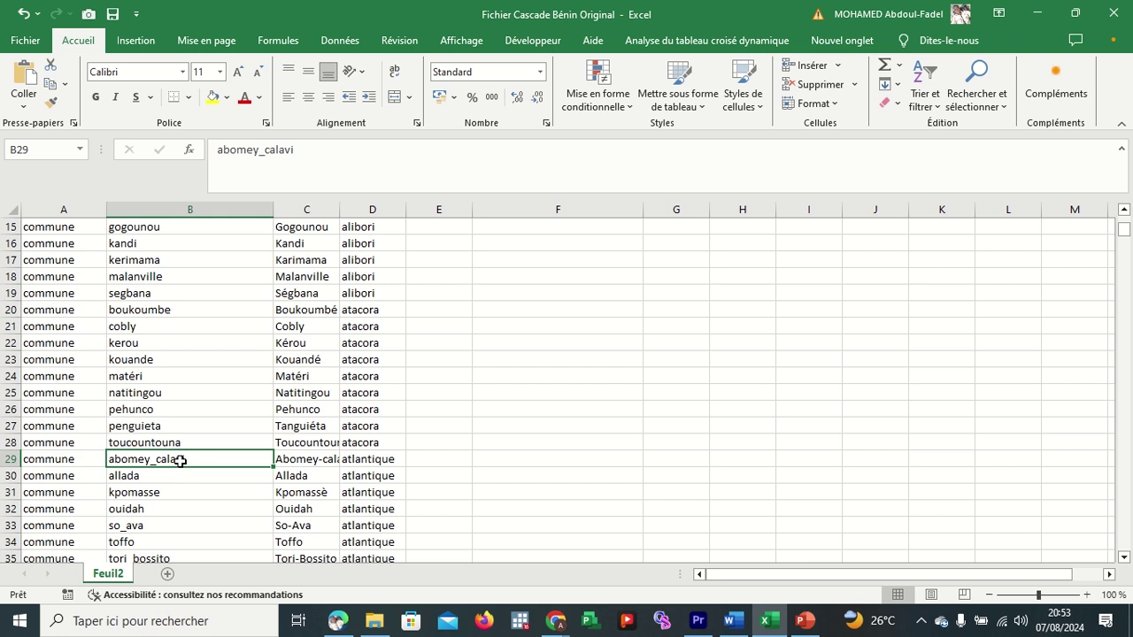
left_click(176, 528)
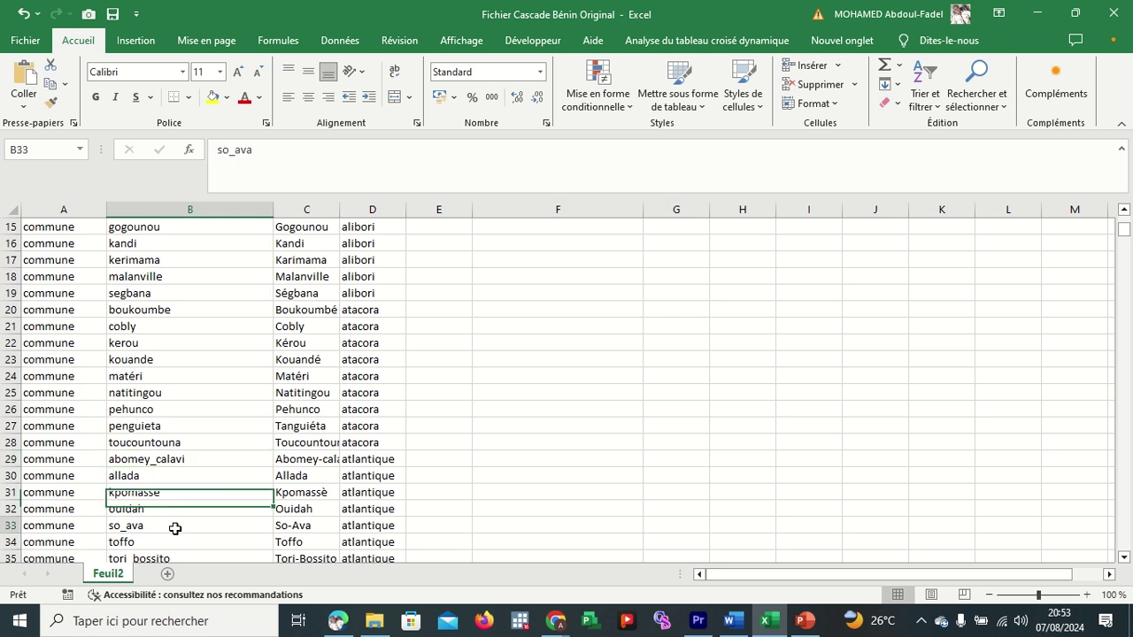
scroll(176, 529, "down", 4)
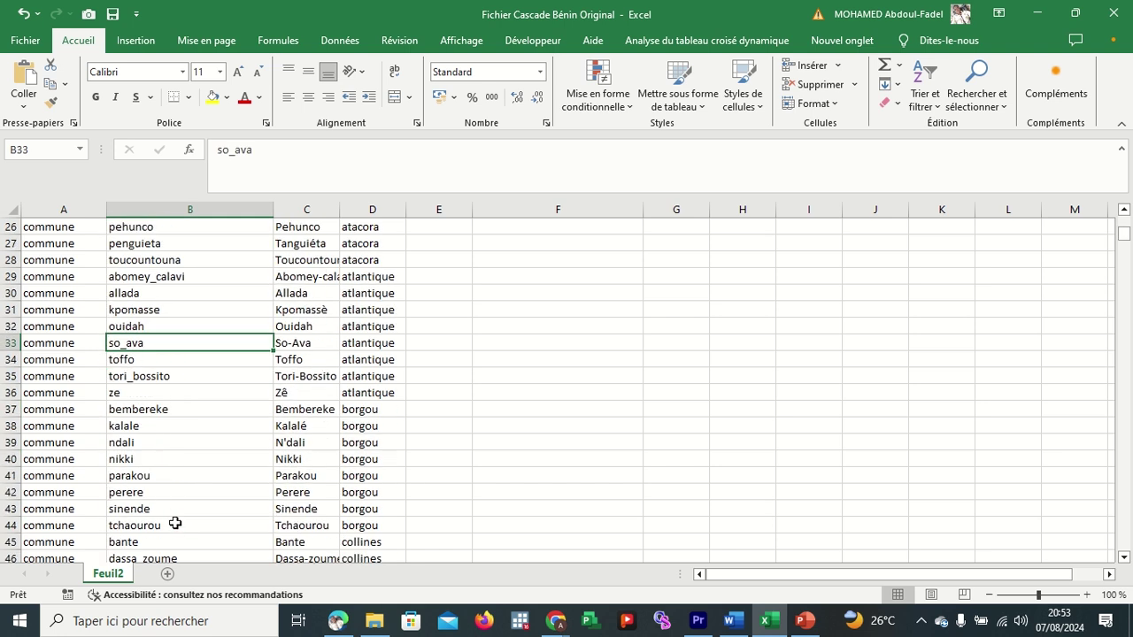
left_click(146, 446)
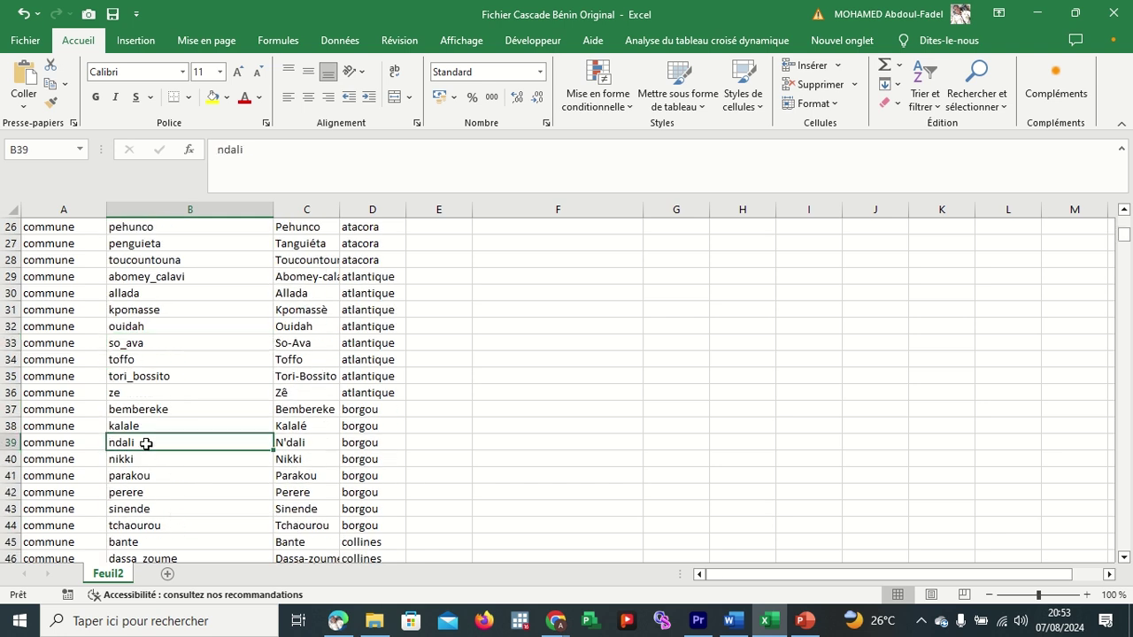
left_click(225, 153)
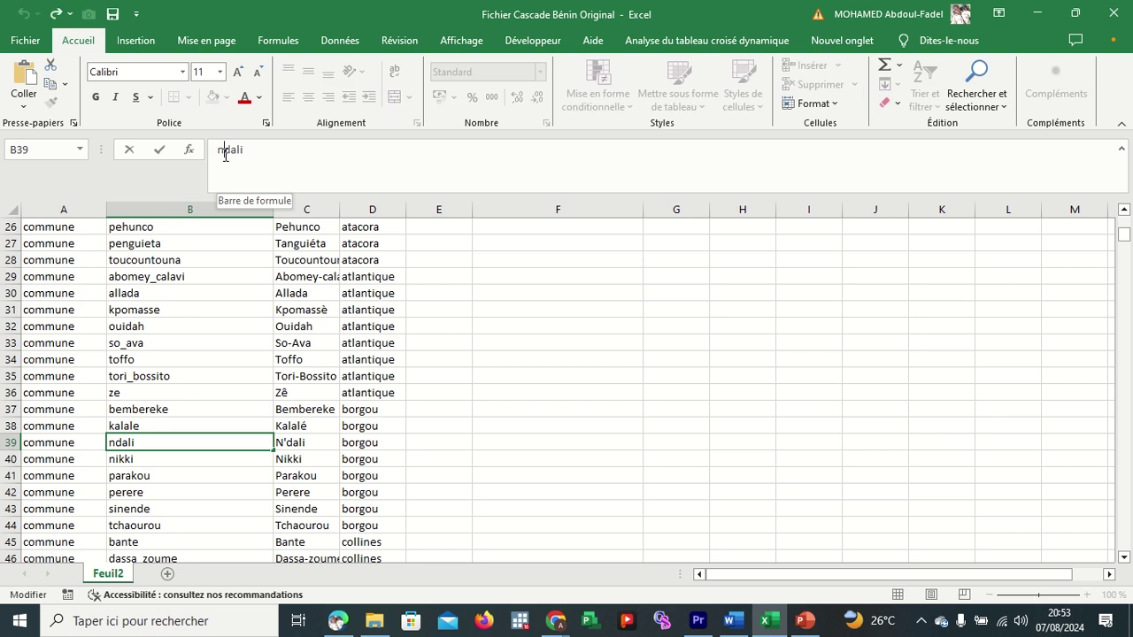
type("'")
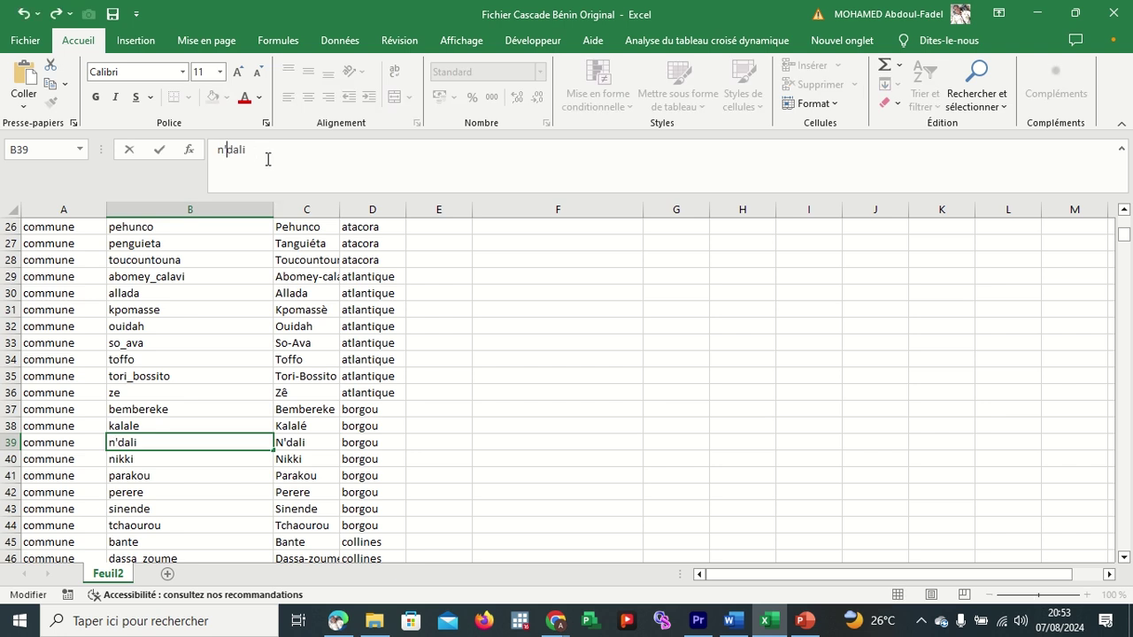
left_click(289, 153)
left_click(227, 152)
key("BackSpace")
left_click(316, 444)
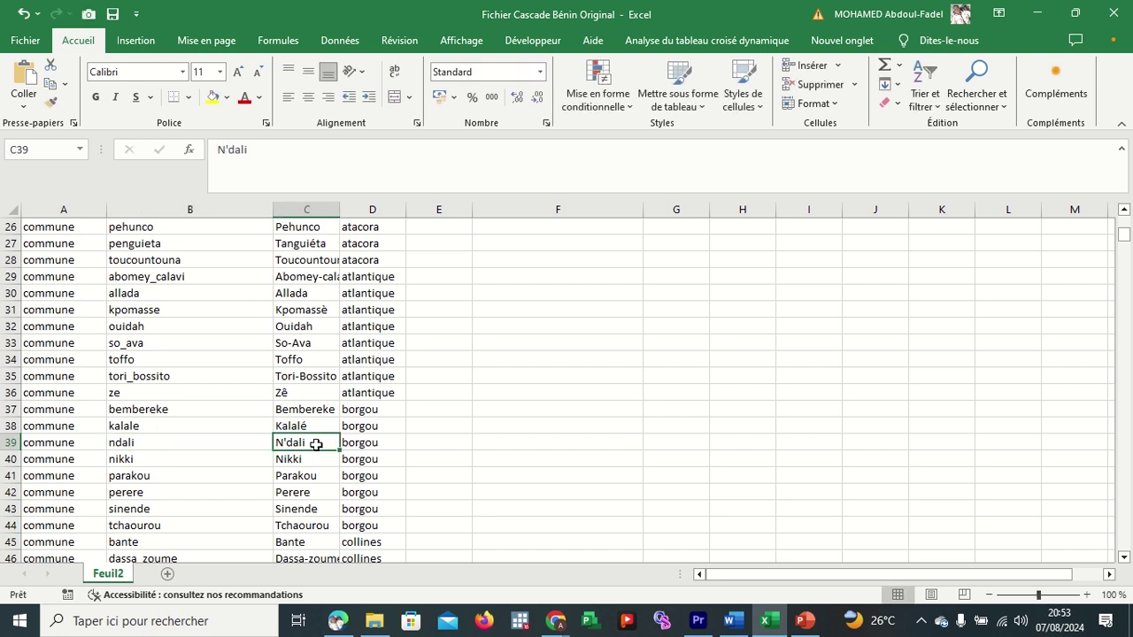
left_click(305, 209)
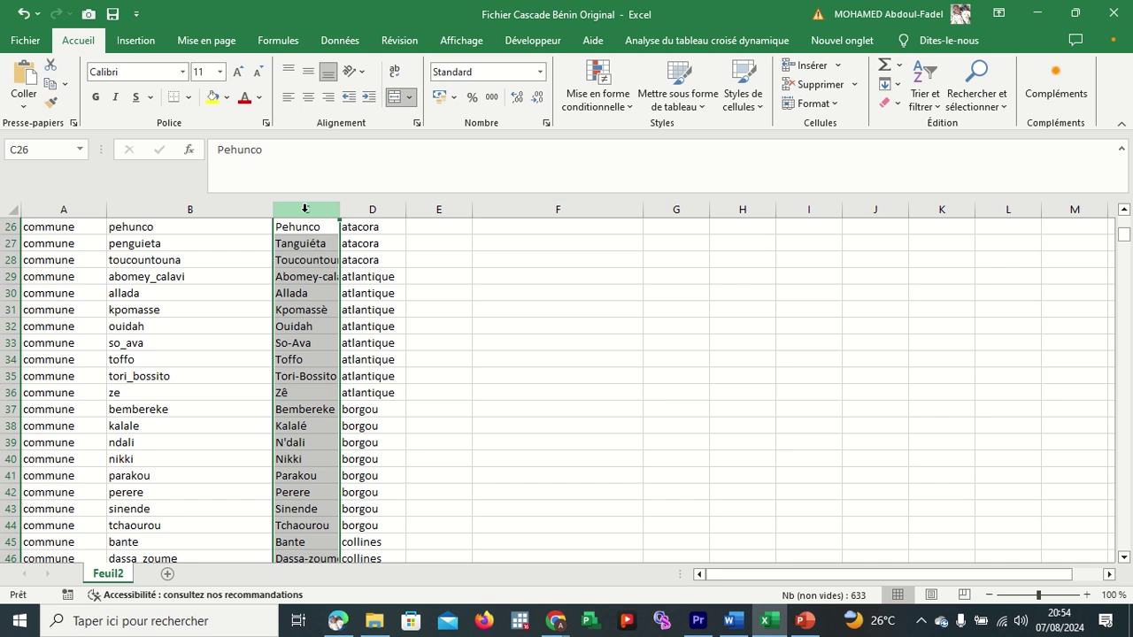
left_click(303, 345)
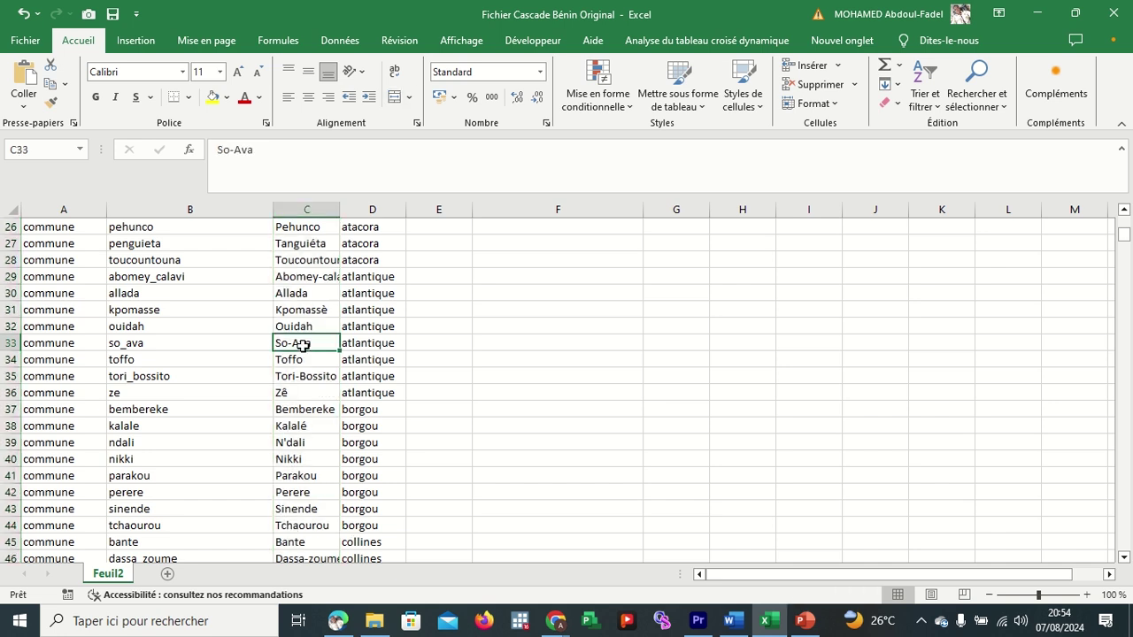
left_click(306, 311)
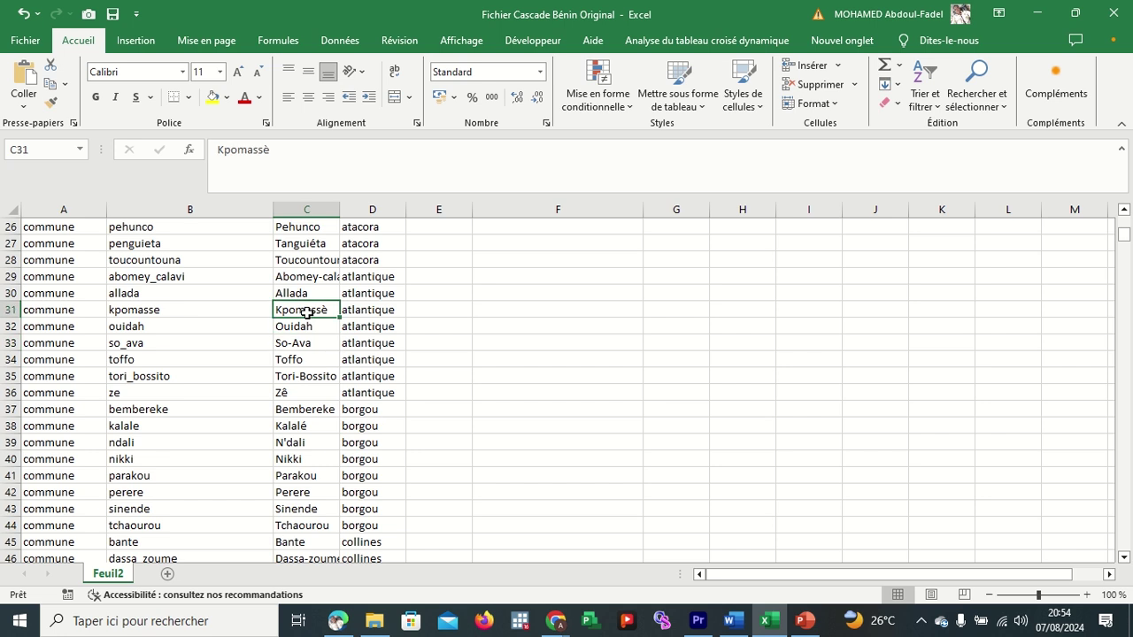
left_click(307, 427)
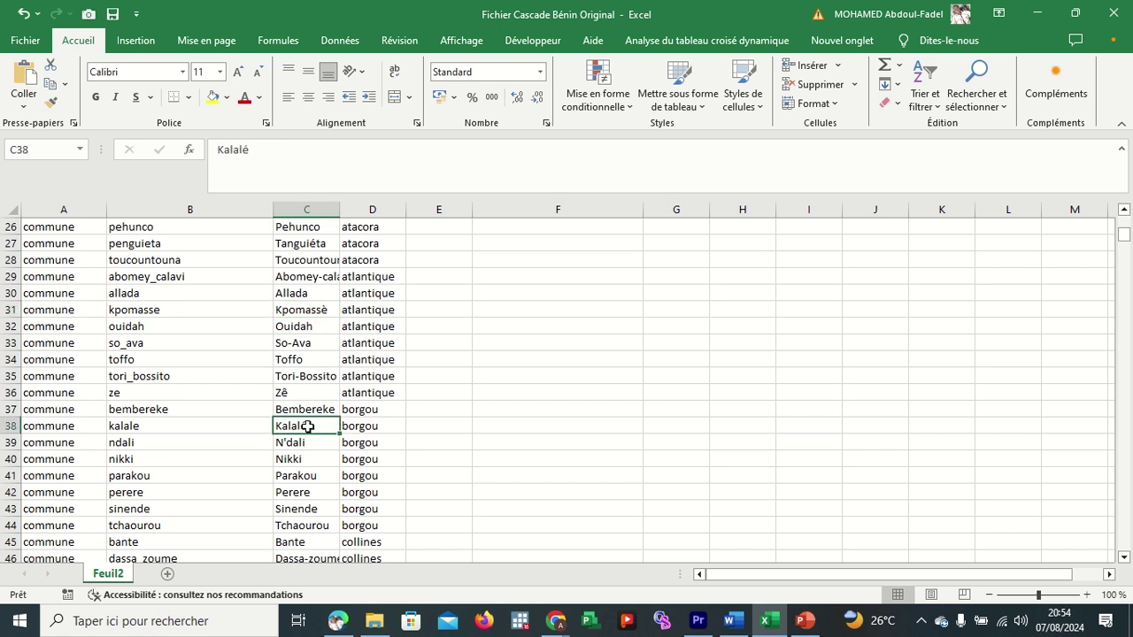
left_click(303, 442)
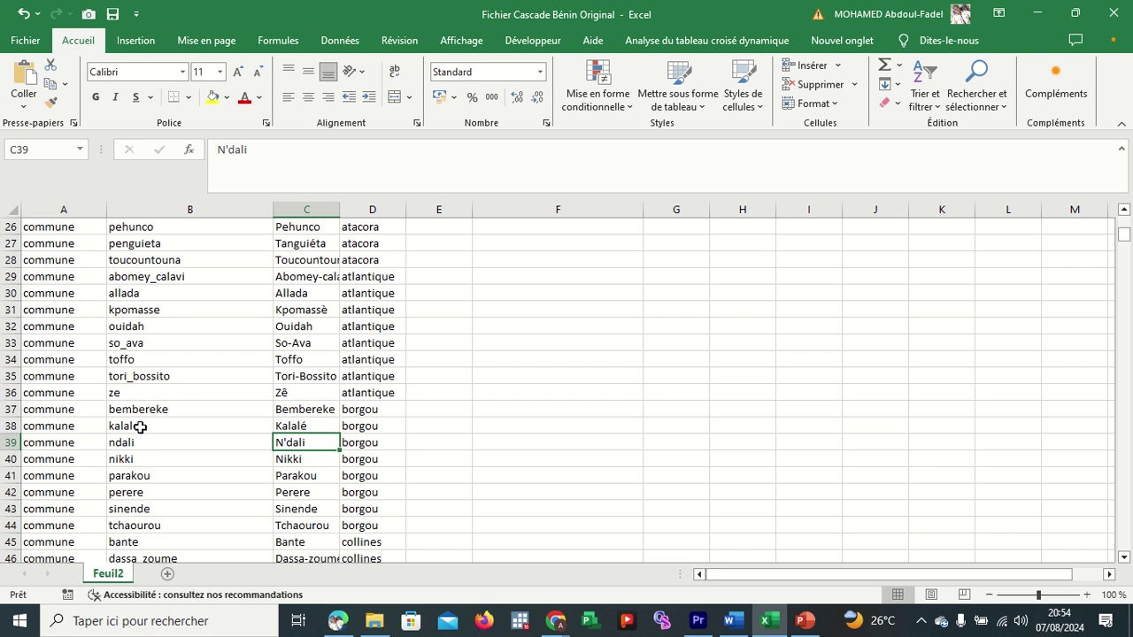
left_click(139, 427)
left_click(144, 442)
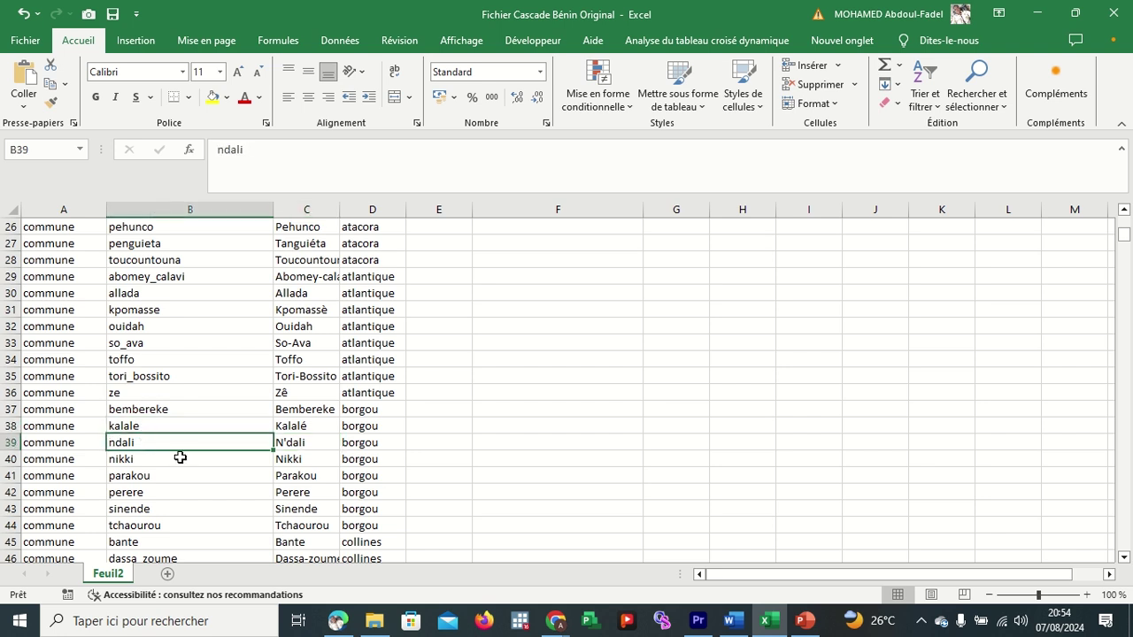
scroll(185, 440, "down", 1)
scroll(185, 440, "down", 1)
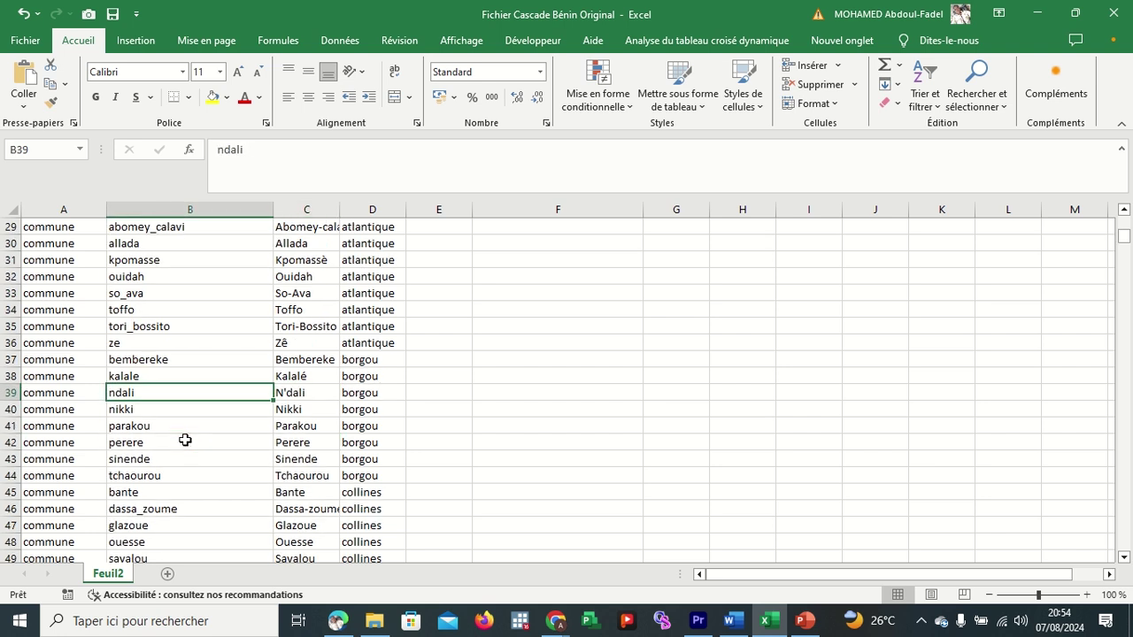
left_click(187, 210)
scroll(206, 257, "up", 9)
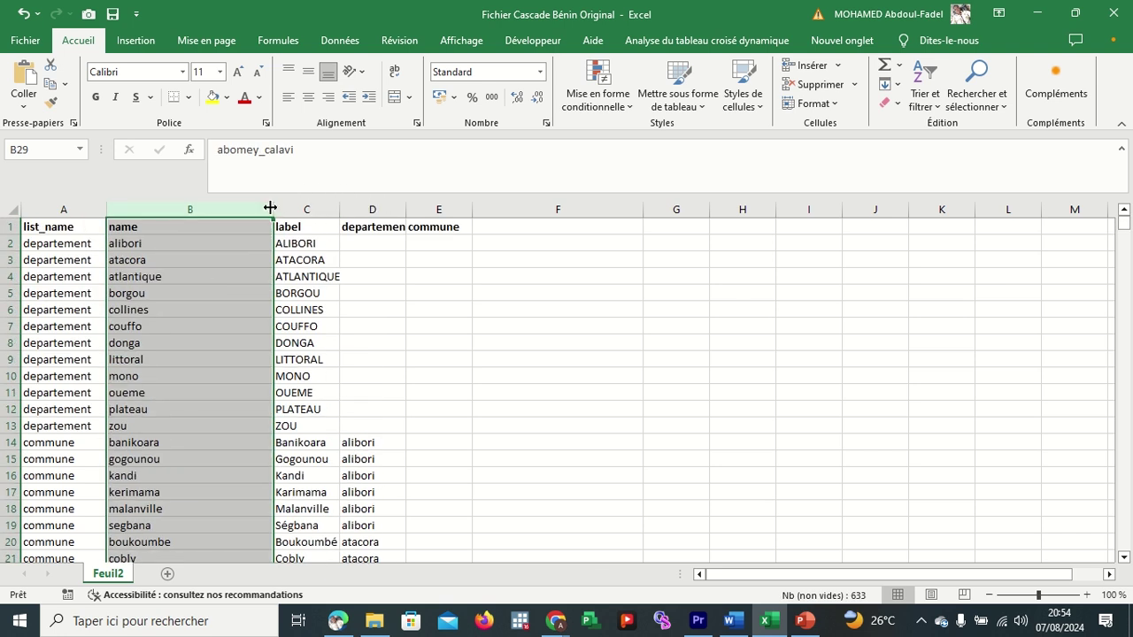
left_click(200, 292)
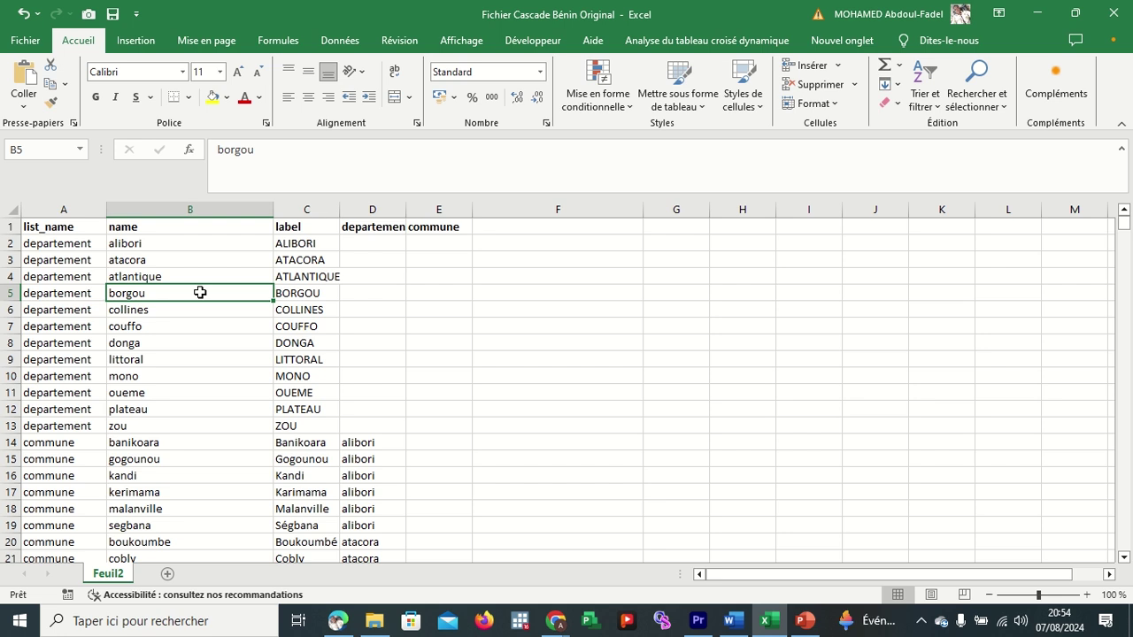
left_click(73, 207)
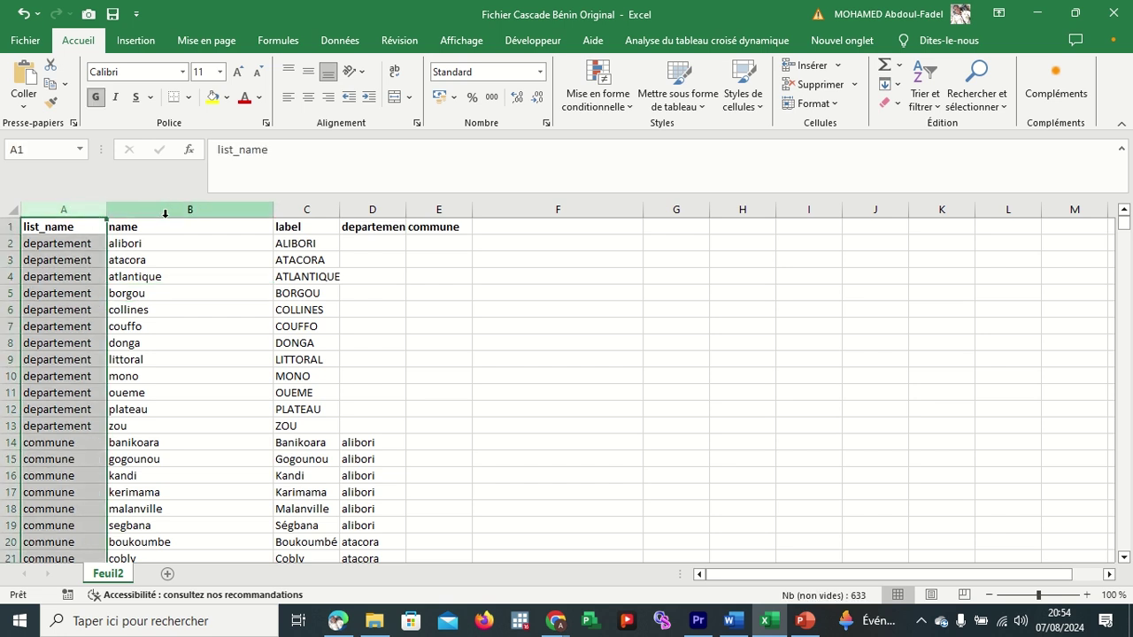
left_click(258, 237)
left_click(302, 243)
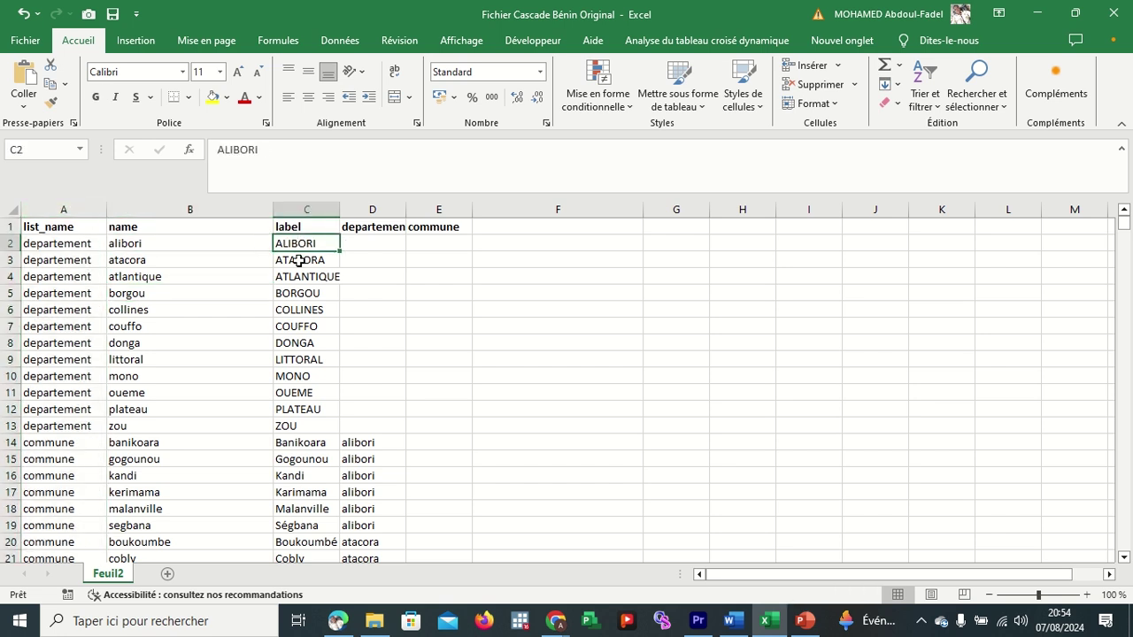
left_click_drag(304, 255, 318, 421)
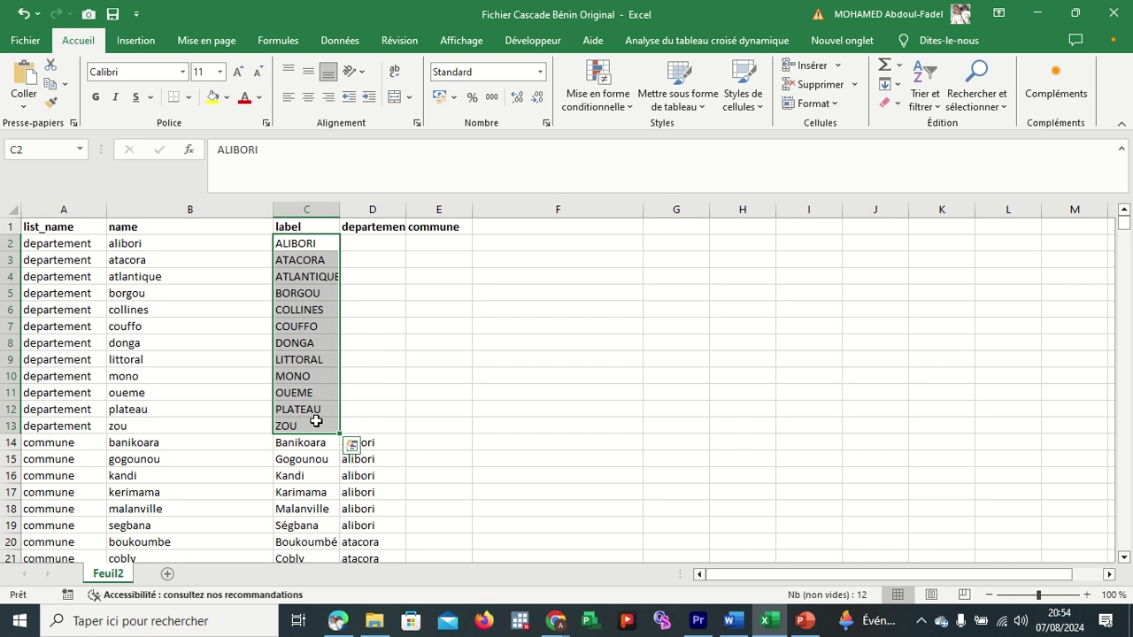
left_click(44, 245)
left_click_drag(44, 262, 44, 426)
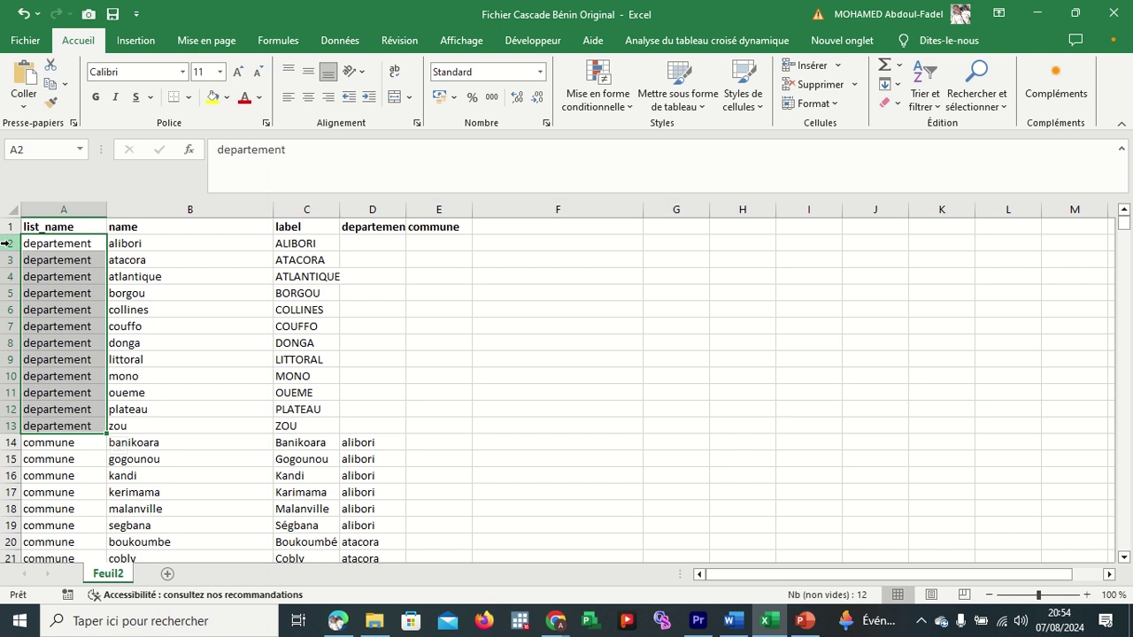
left_click_drag(7, 242, 6, 423)
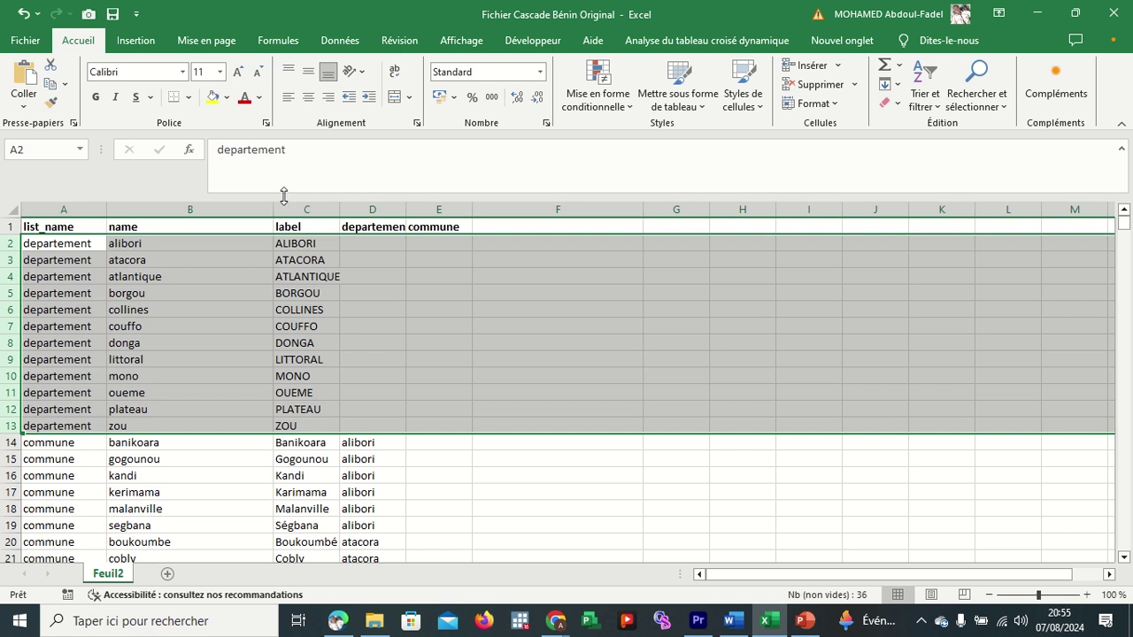
scroll(140, 382, "down", 2)
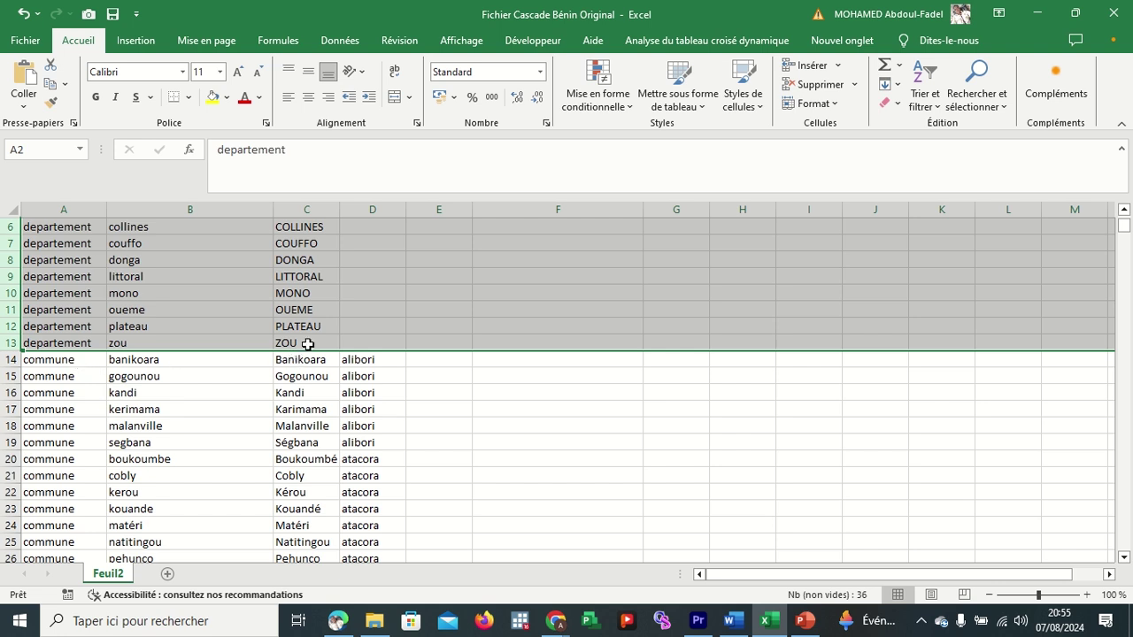
left_click(307, 345)
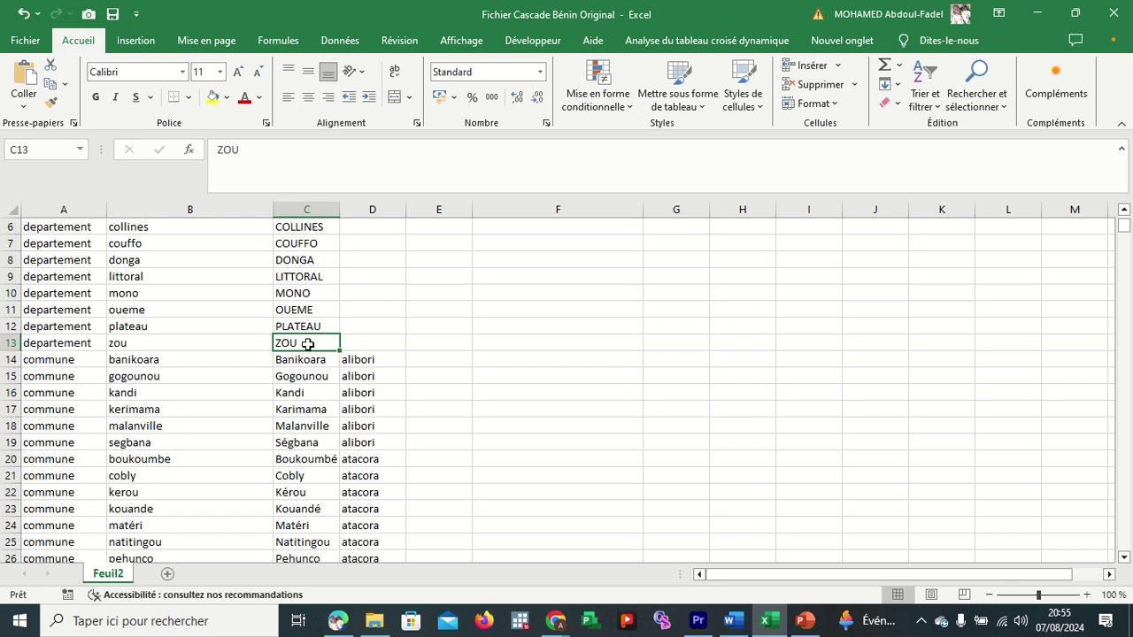
left_click(305, 361)
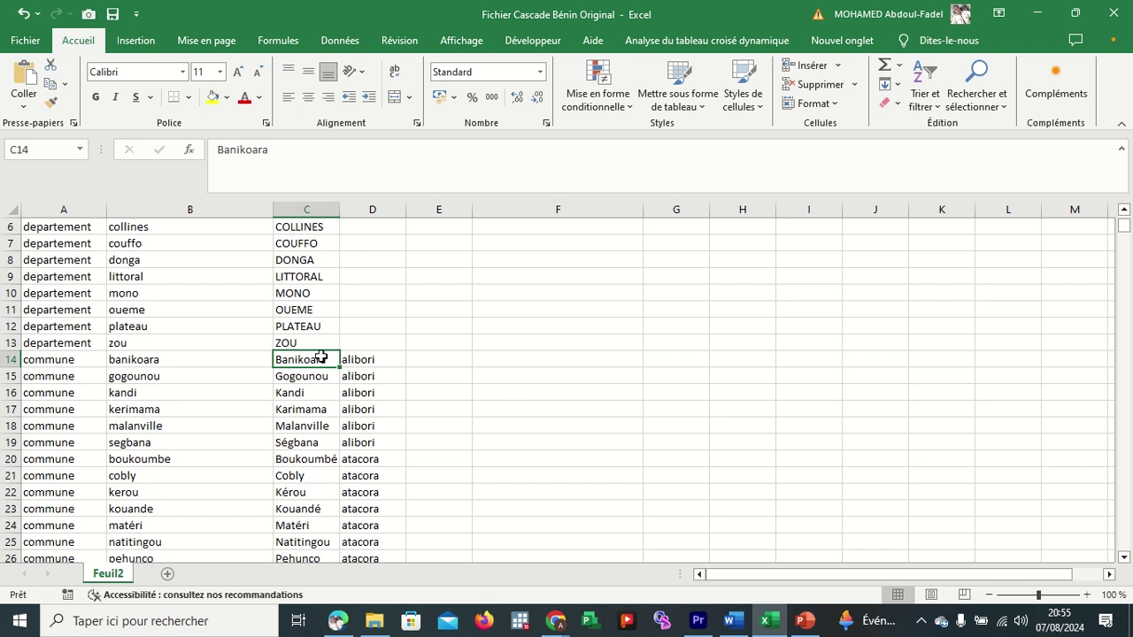
left_click_drag(310, 360, 307, 459)
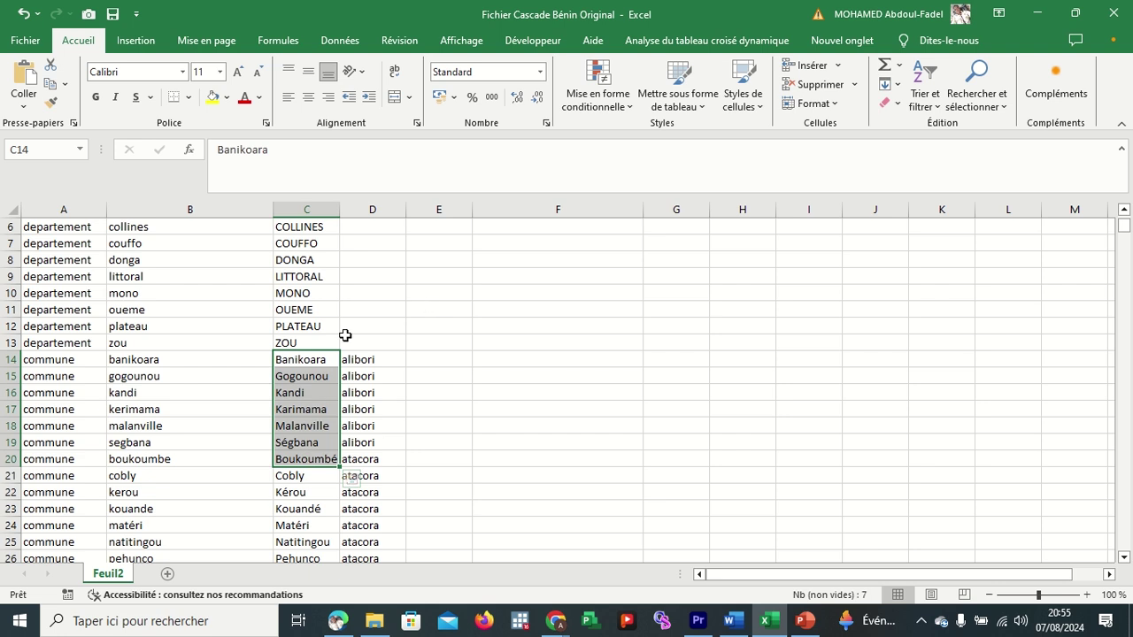
double_click(303, 362)
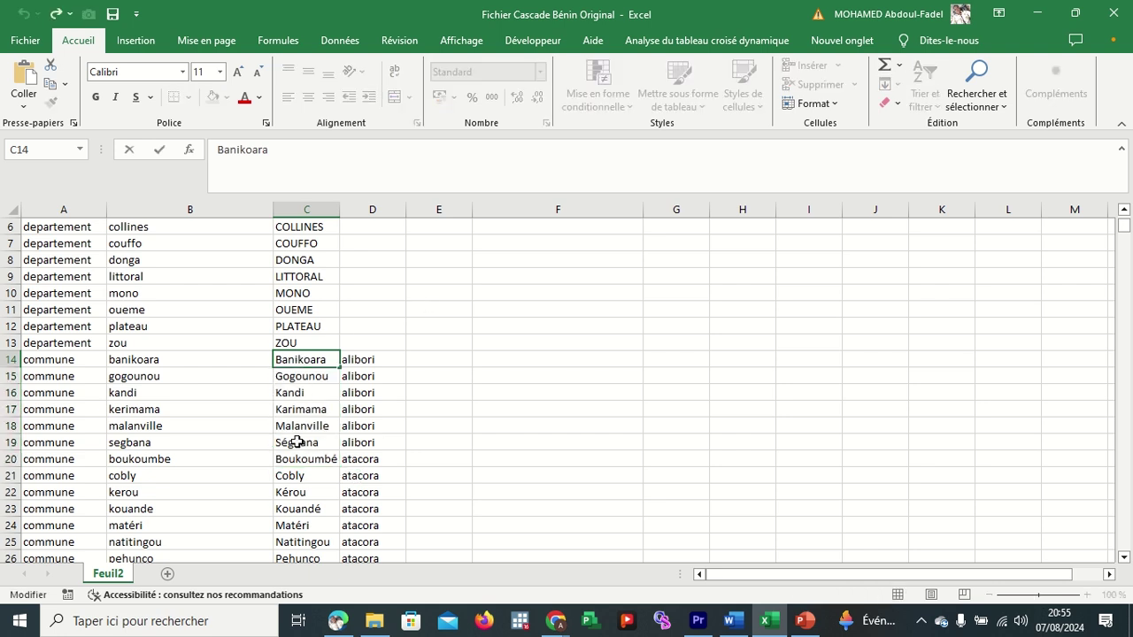
left_click(311, 373)
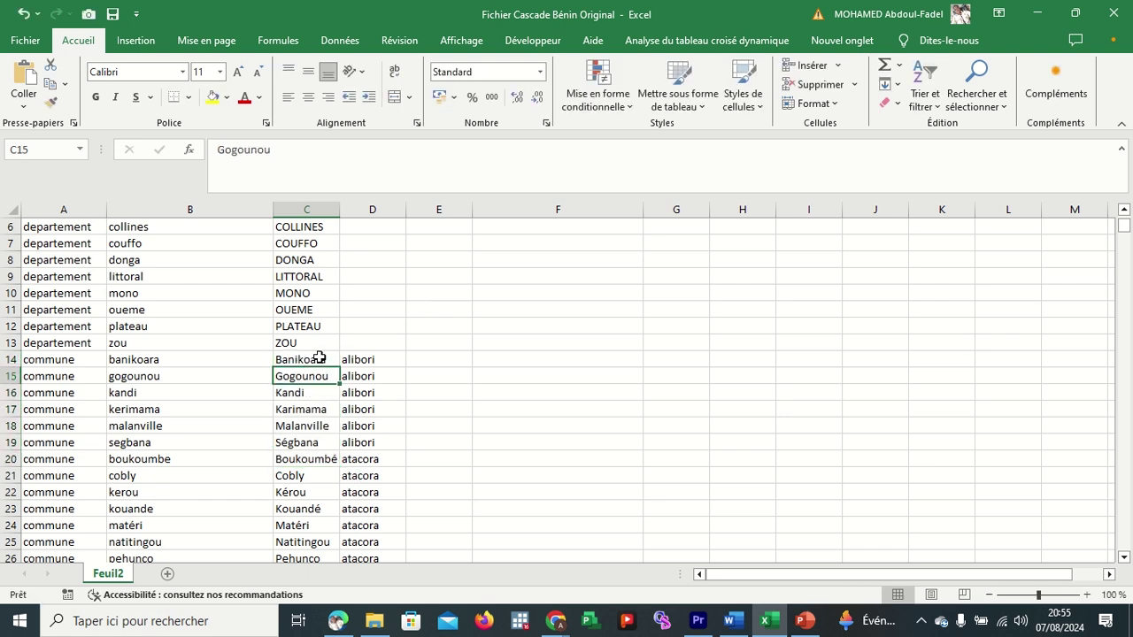
left_click_drag(316, 358, 313, 440)
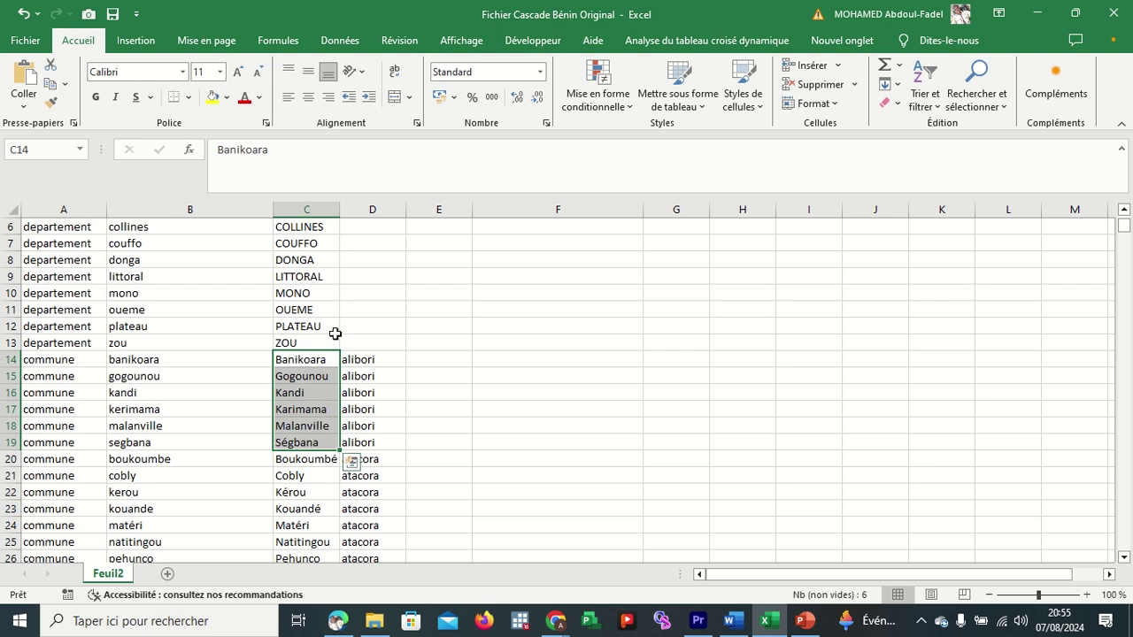
scroll(335, 334, "up", 2)
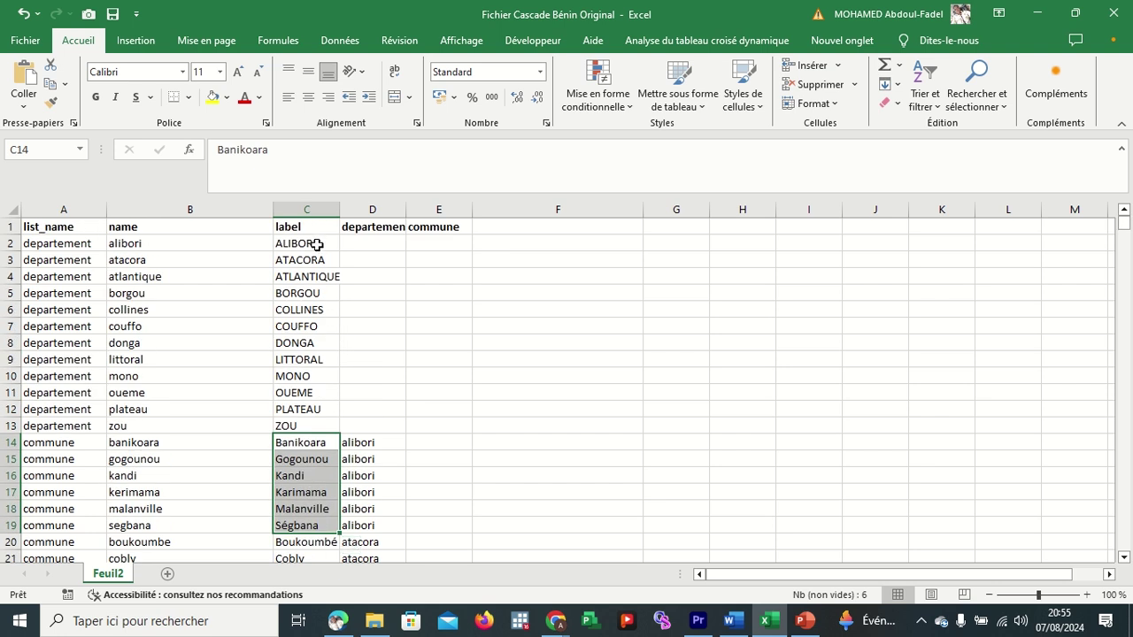
left_click(316, 244)
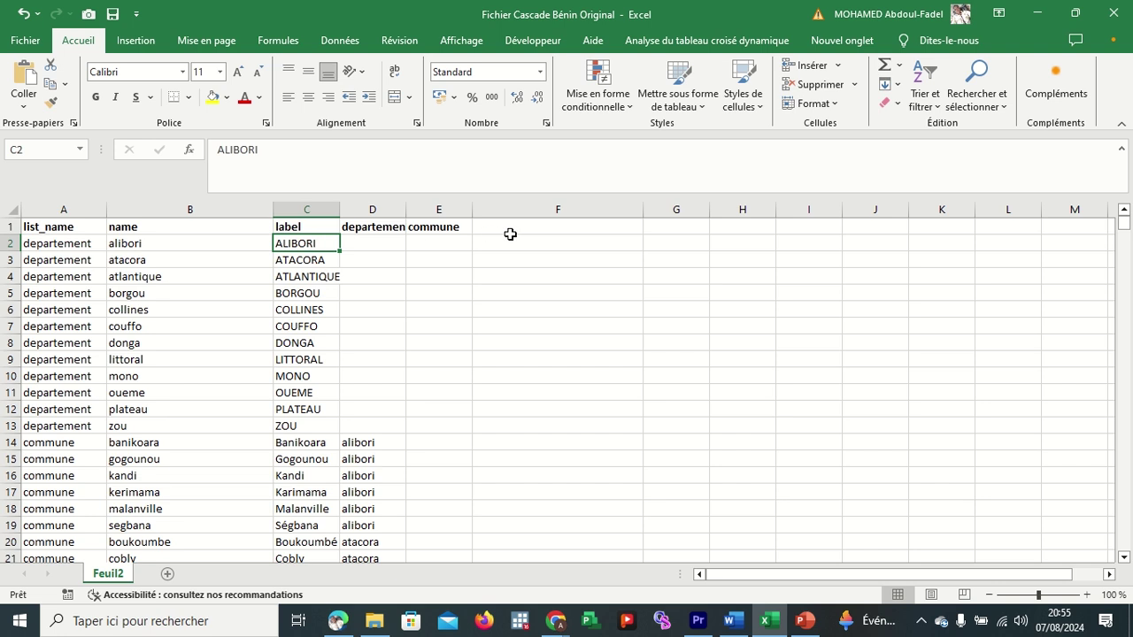
left_click_drag(529, 240, 561, 425)
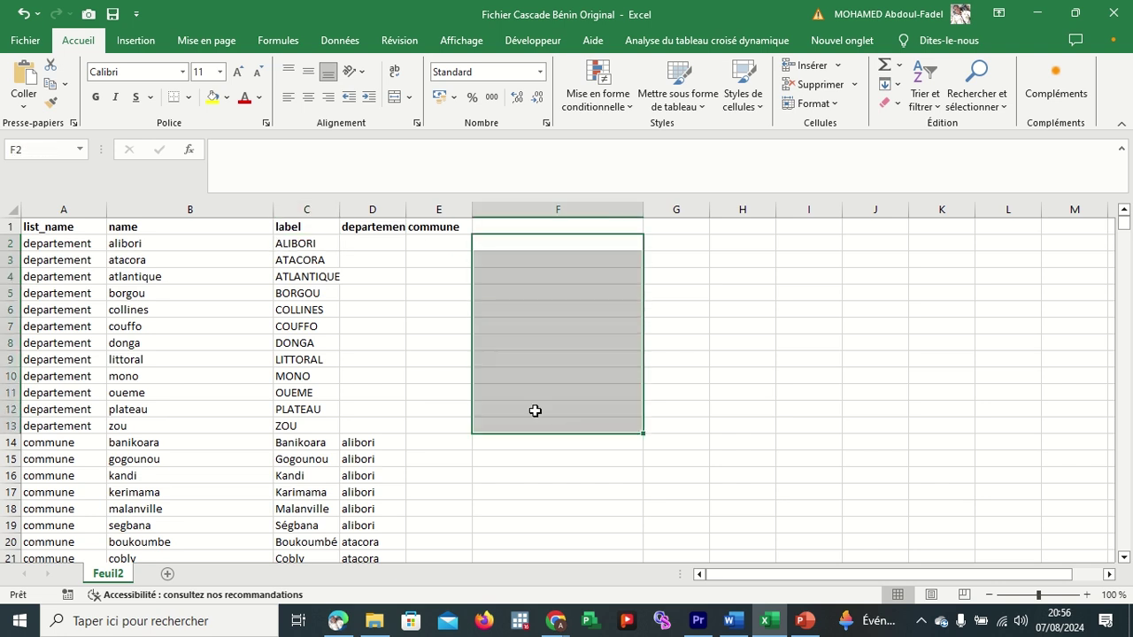
left_click(306, 247)
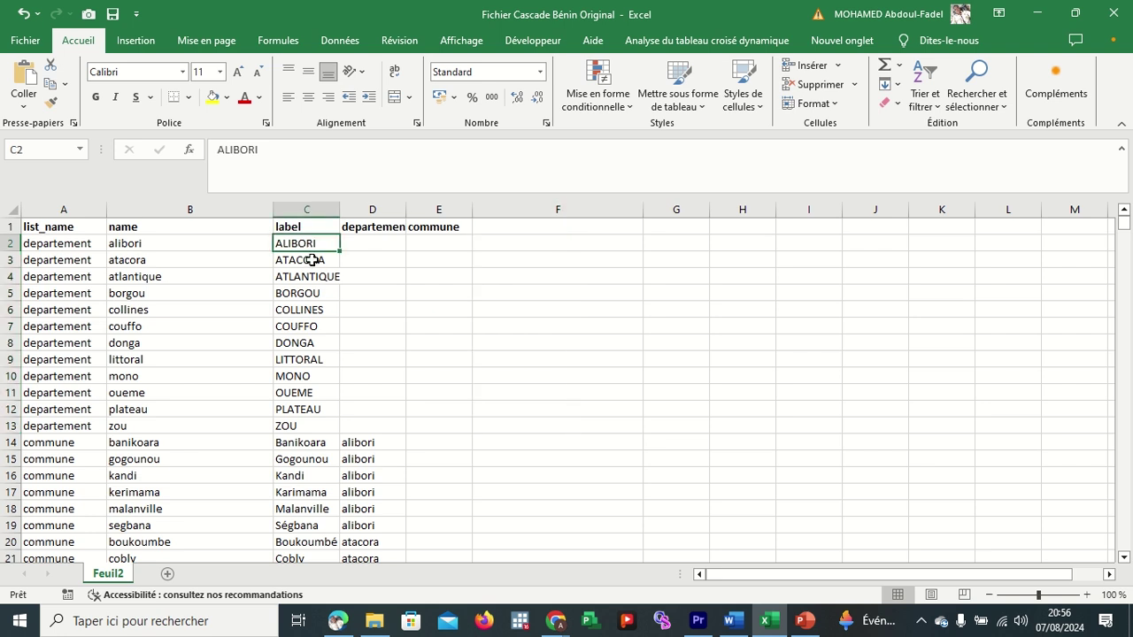
left_click(312, 264)
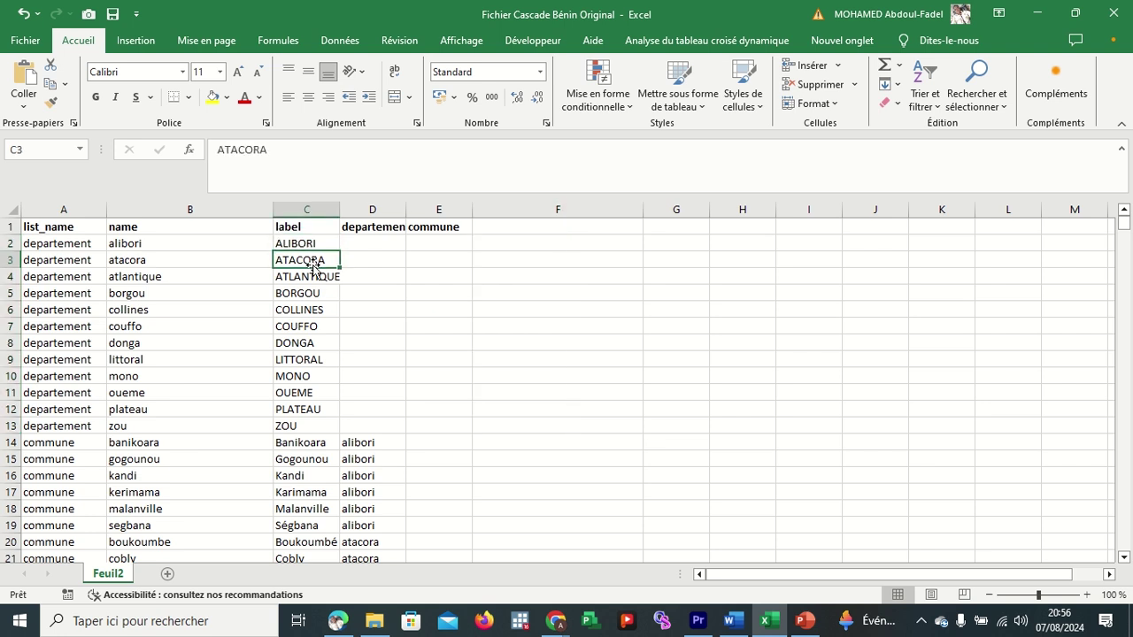
left_click(316, 275)
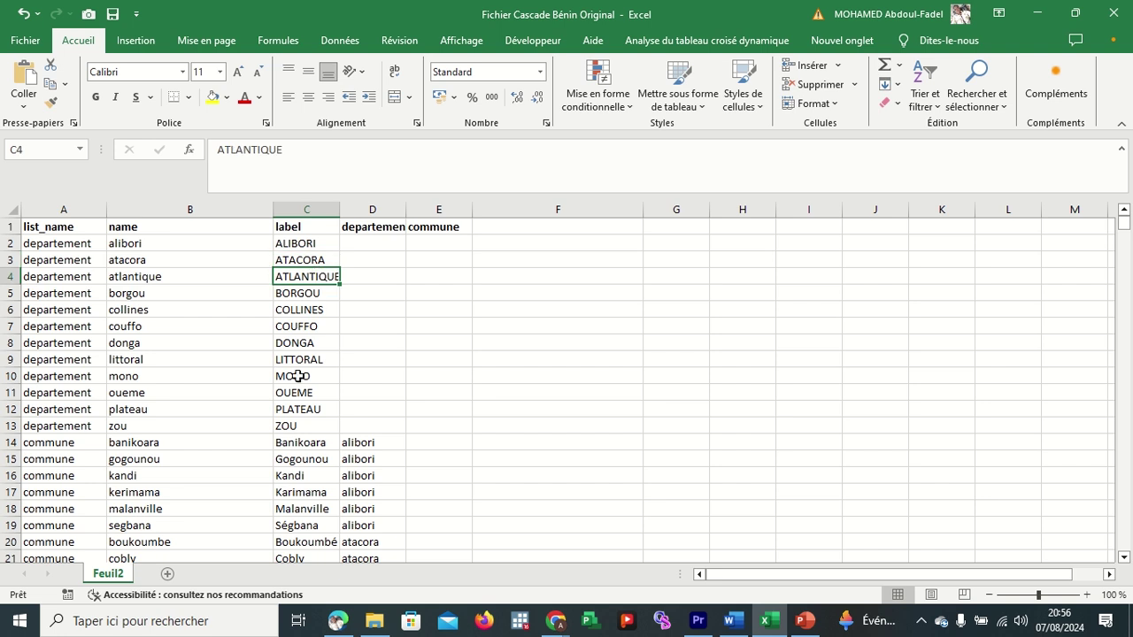
left_click(294, 424)
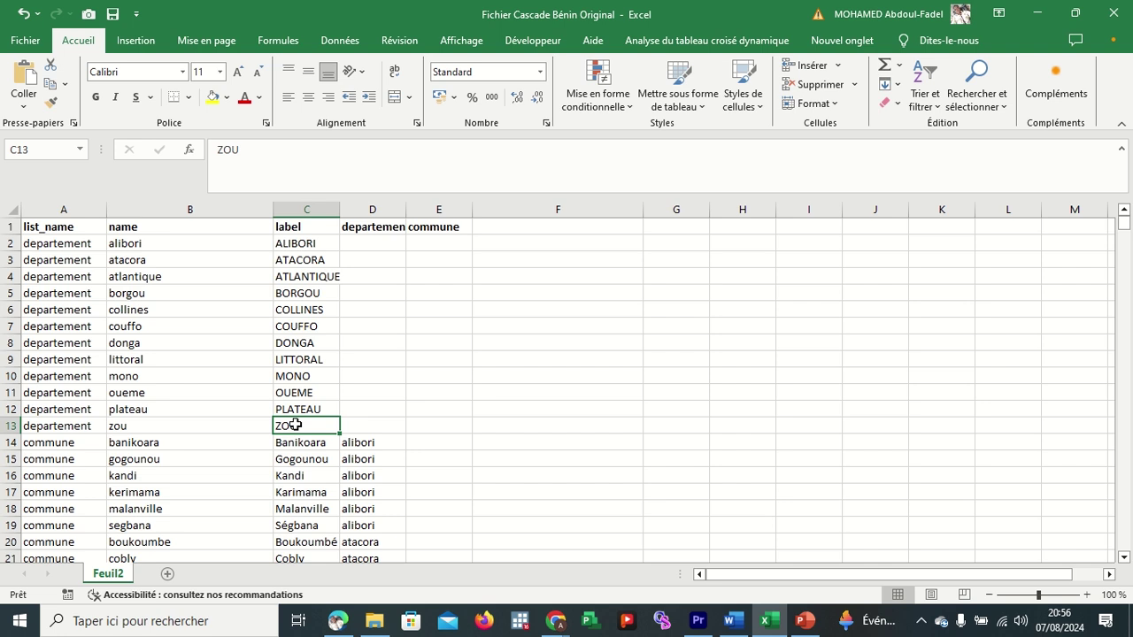
scroll(306, 425, "down", 1)
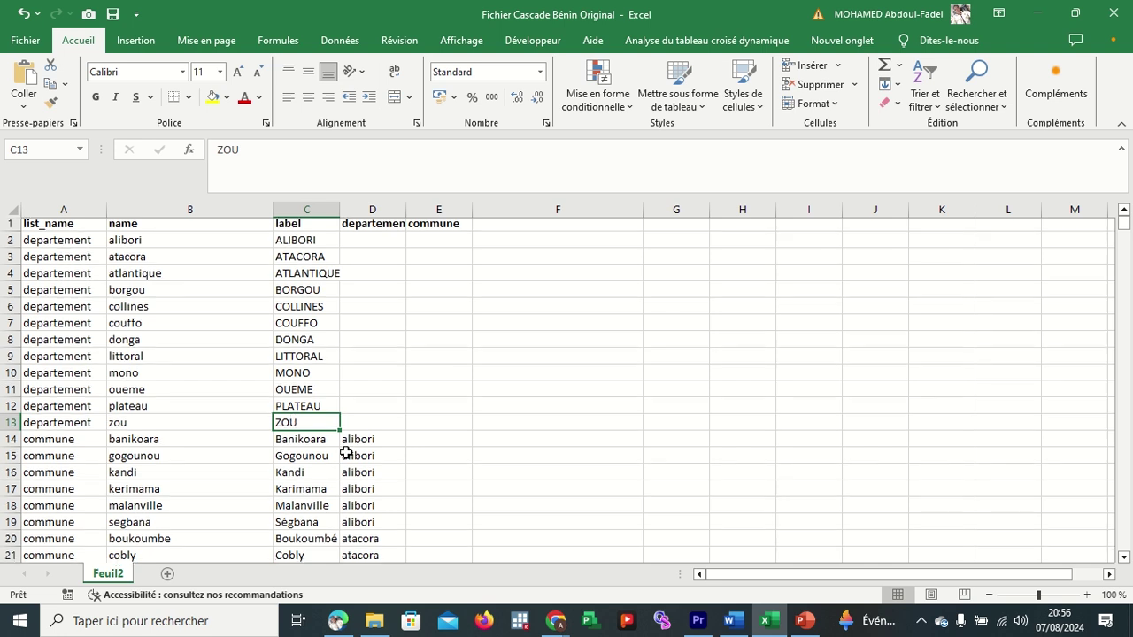
left_click_drag(301, 411, 301, 486)
scroll(445, 430, "down", 2)
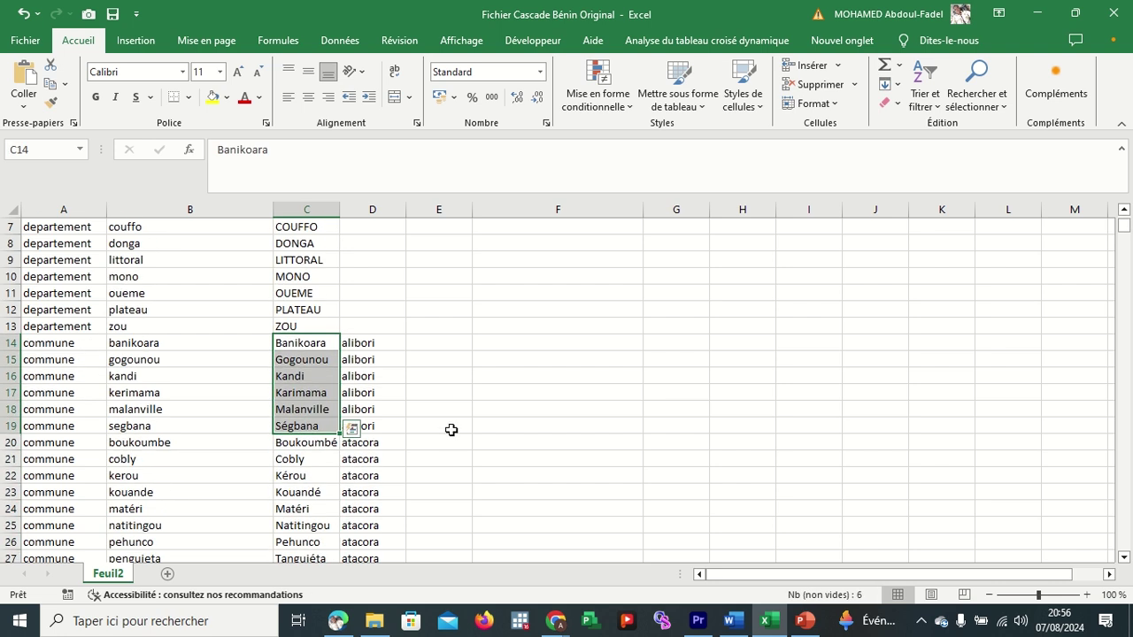
scroll(456, 382, "up", 3)
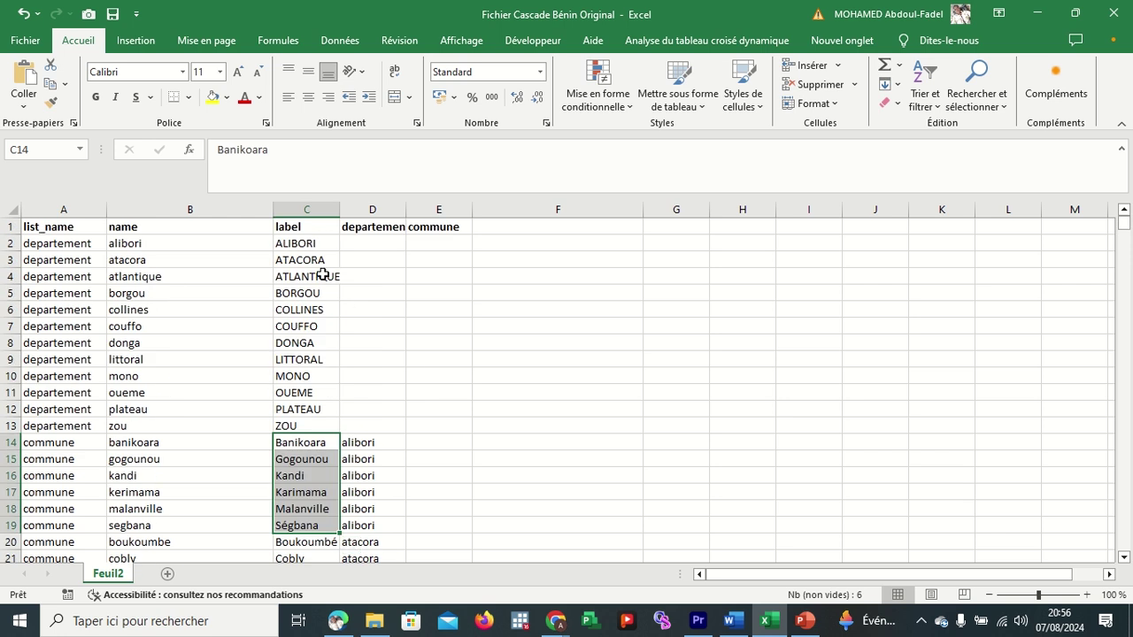
scroll(388, 364, "down", 3)
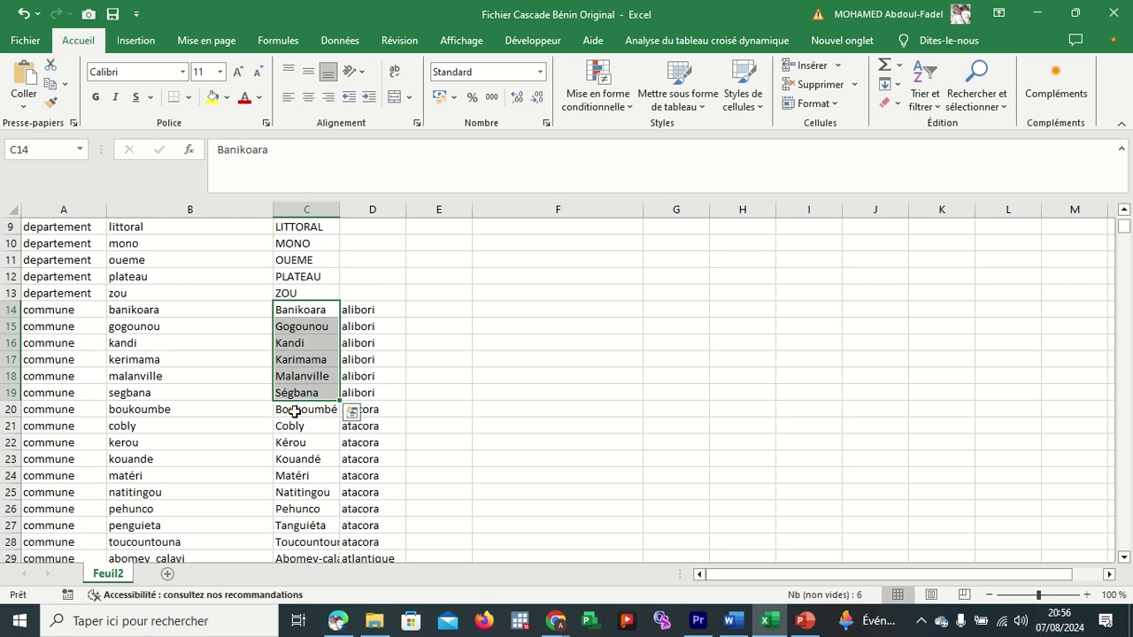
left_click_drag(295, 412, 306, 540)
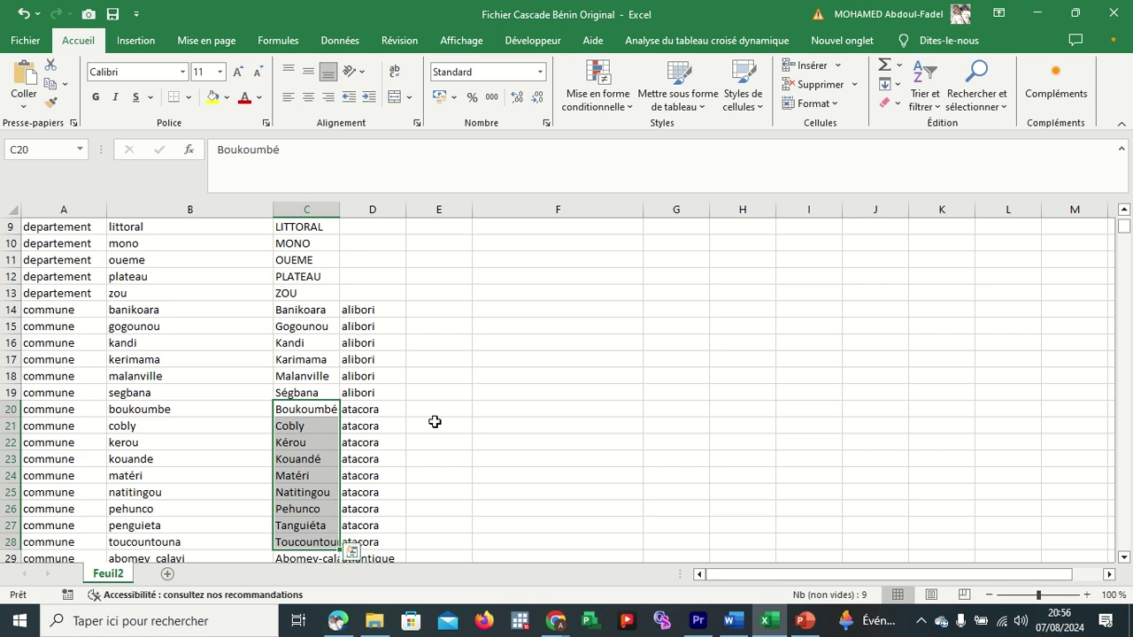
scroll(457, 409, "up", 3)
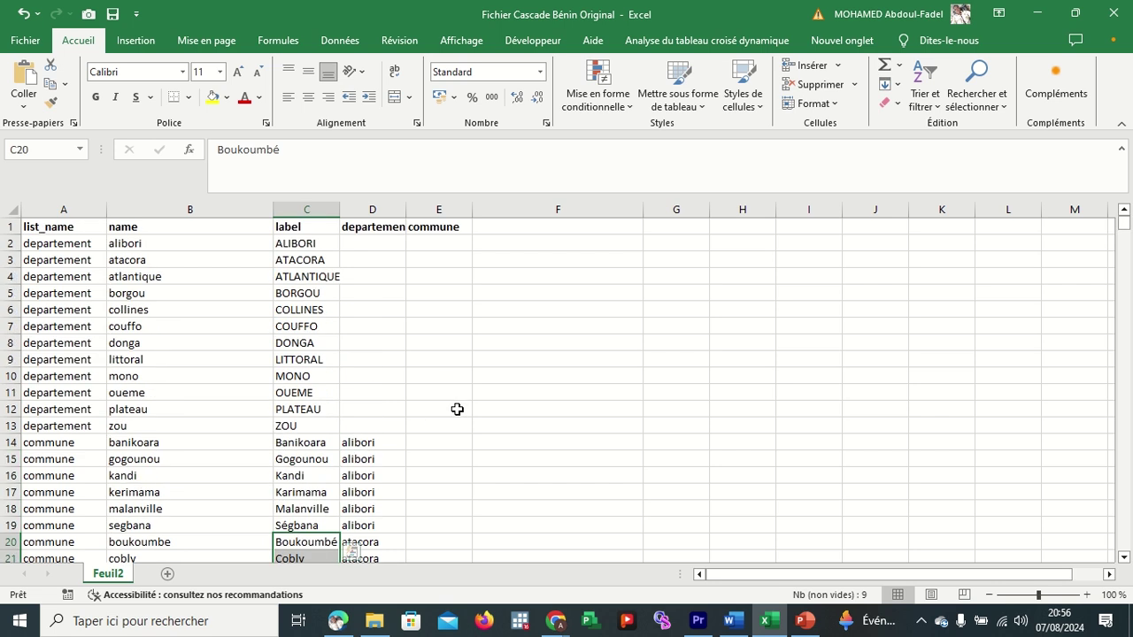
left_click(331, 271)
scroll(380, 380, "down", 2)
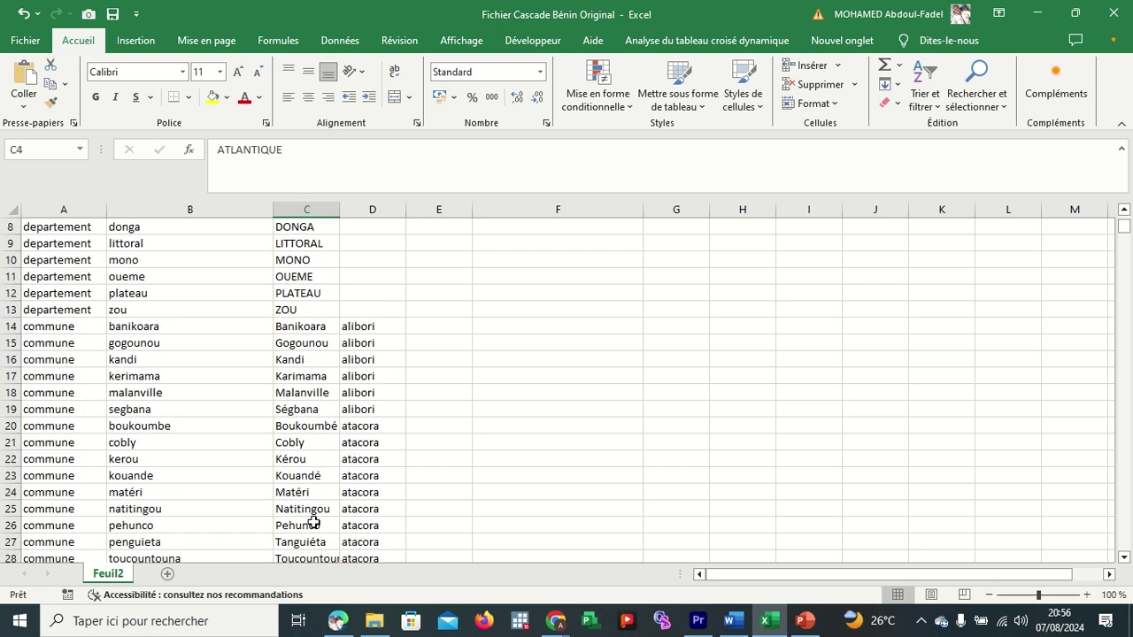
scroll(312, 530, "down", 2)
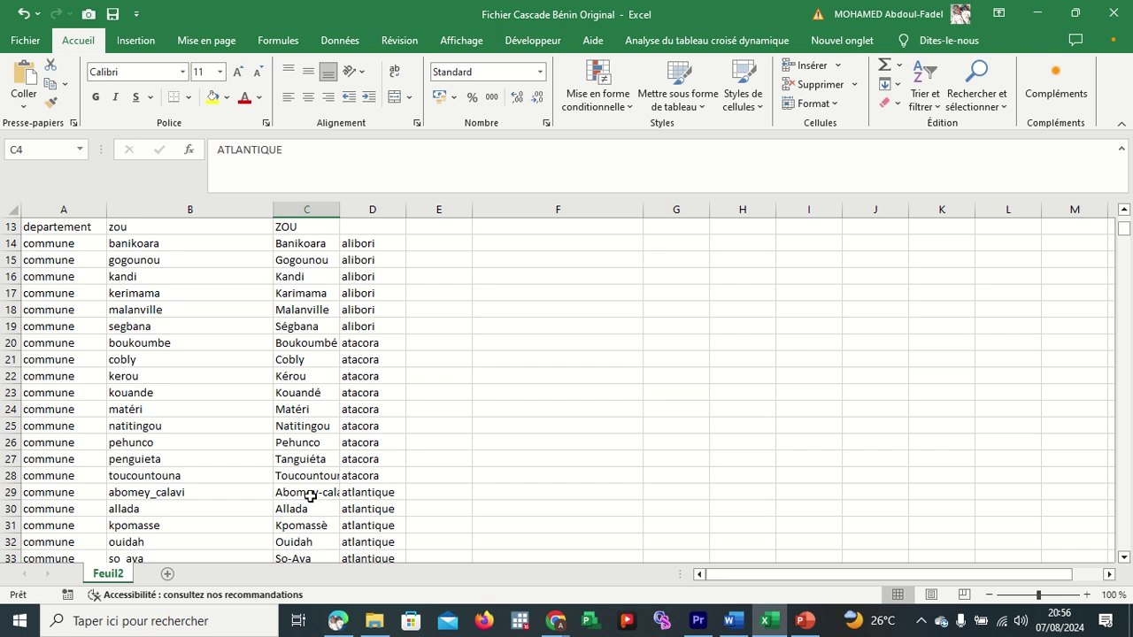
left_click(308, 494)
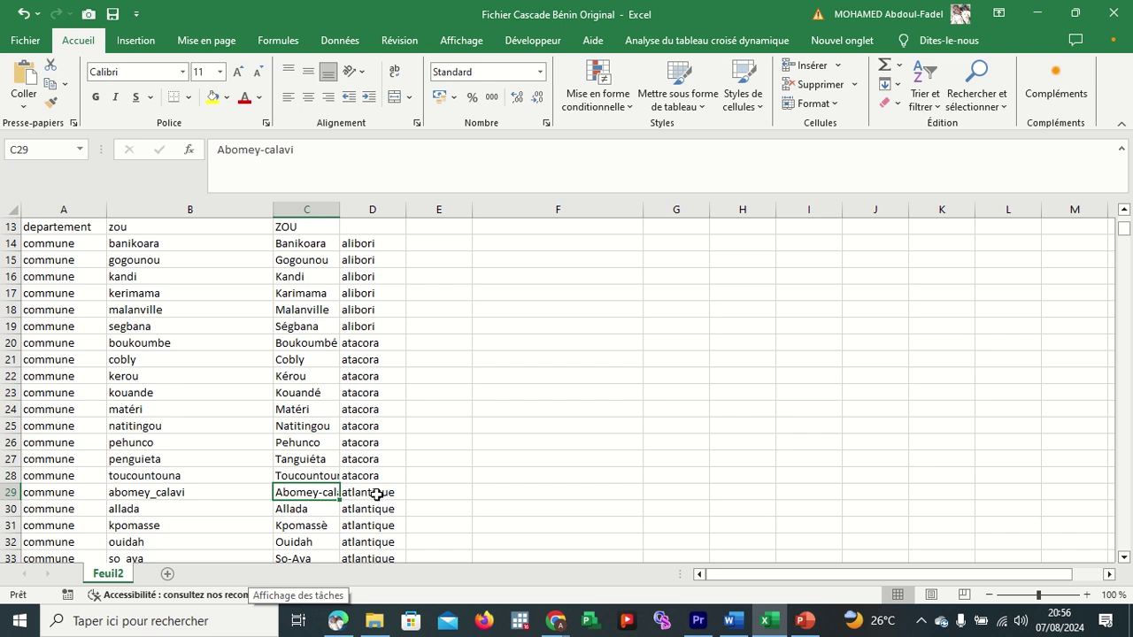
left_click(376, 494)
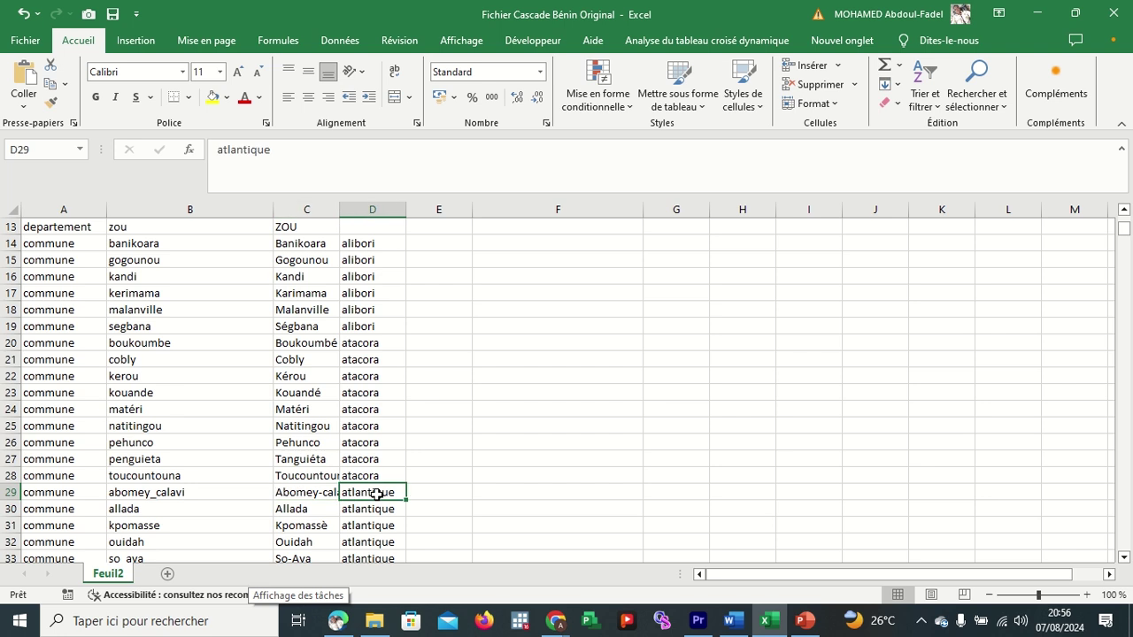
left_click(302, 213)
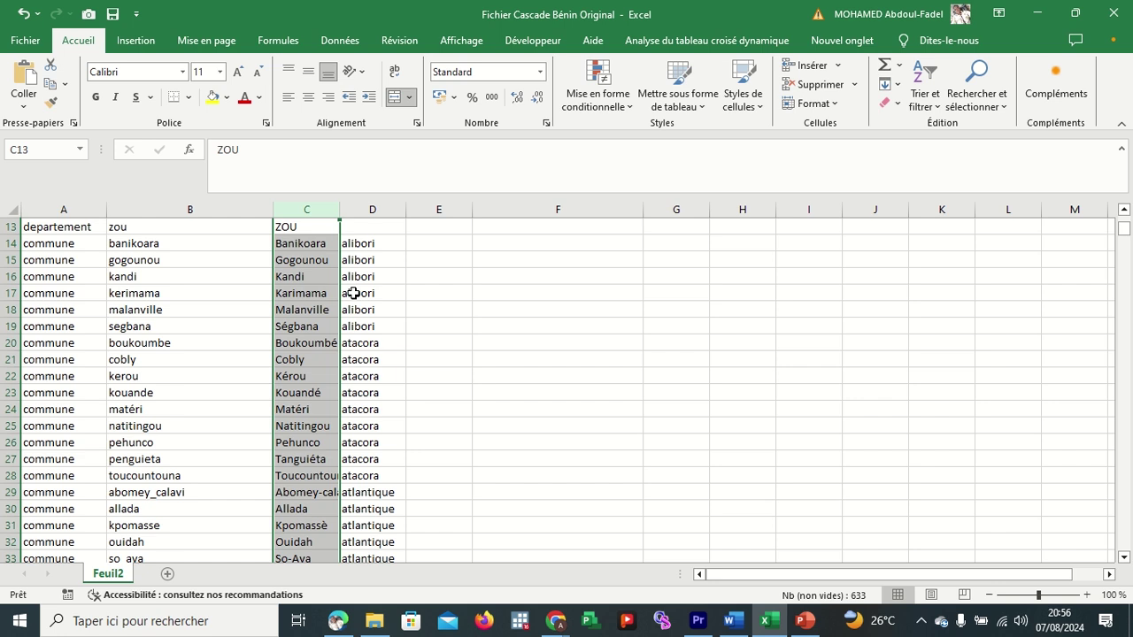
scroll(353, 293, "up", 4)
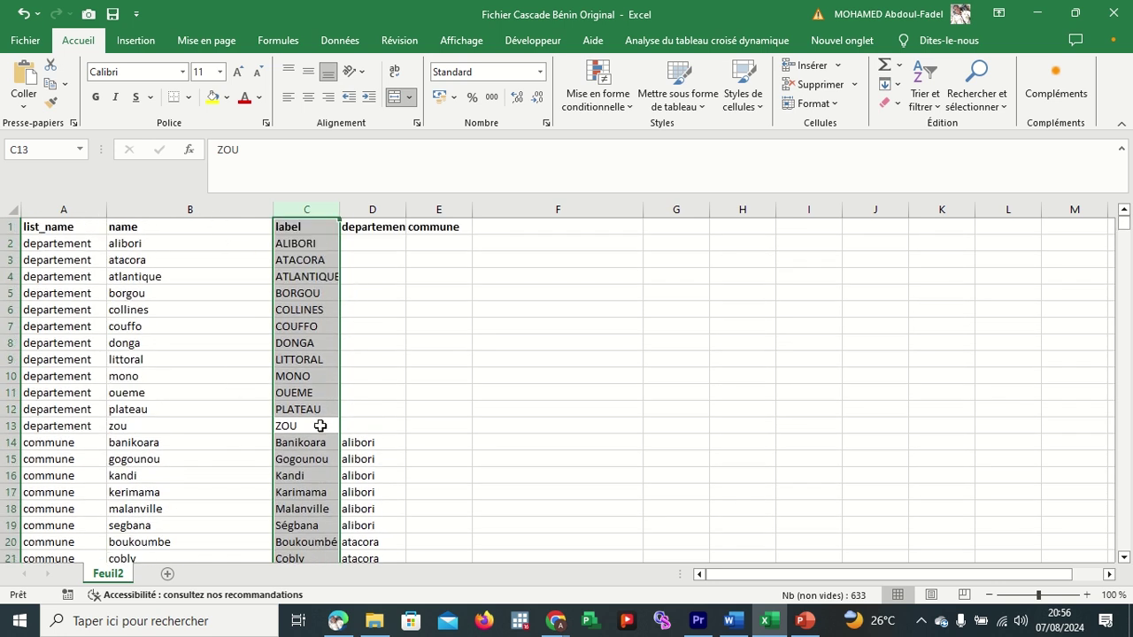
left_click(216, 442)
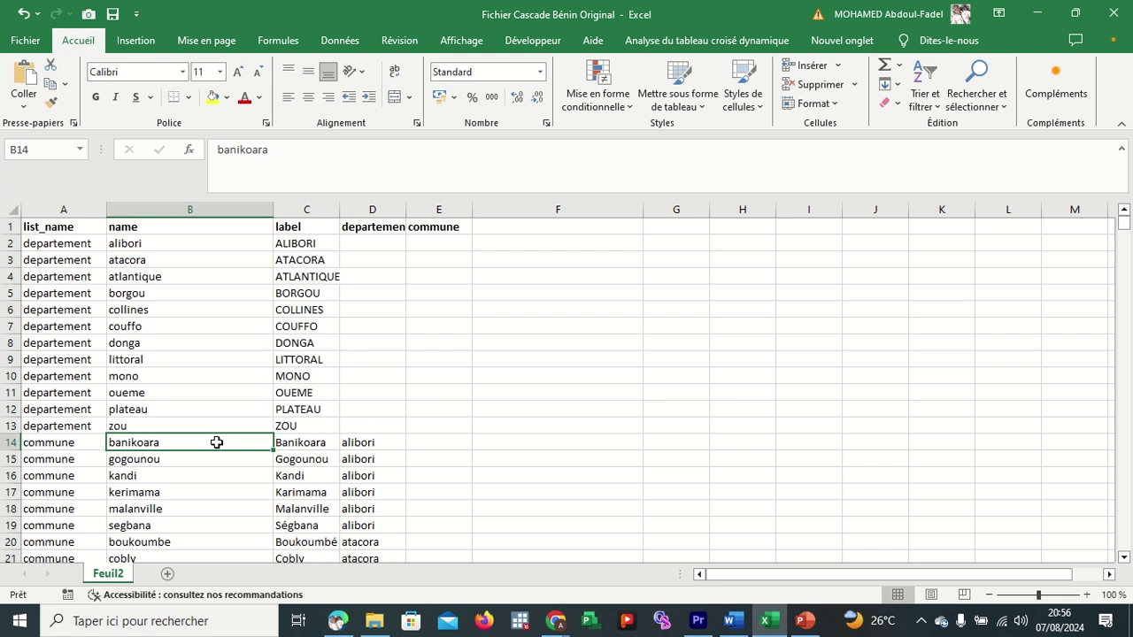
scroll(361, 443, "down", 1)
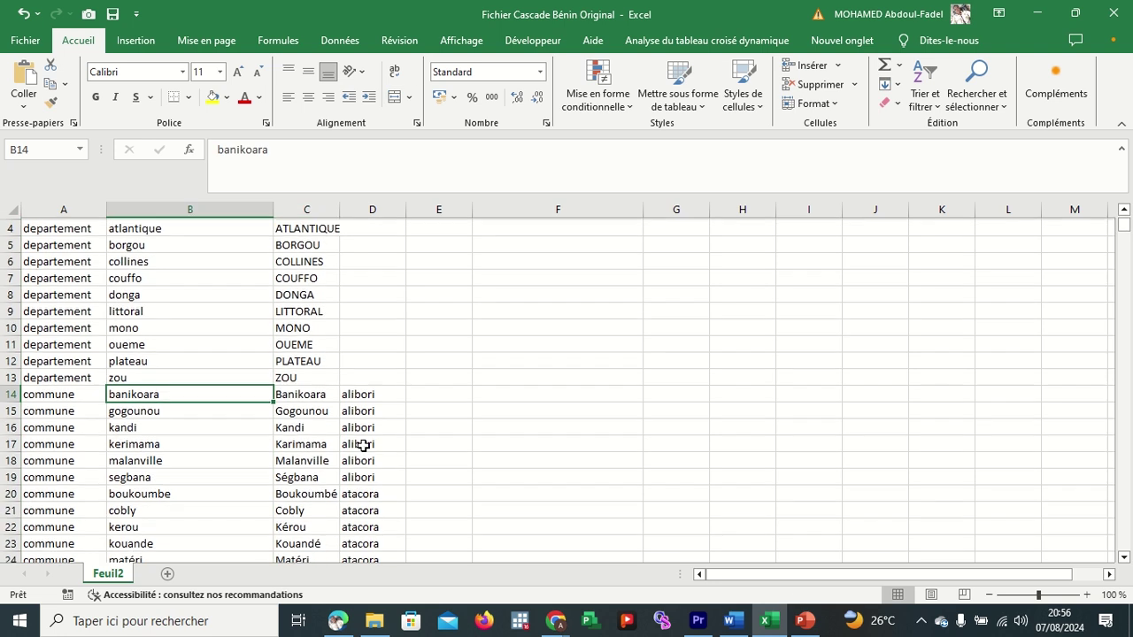
left_click(283, 399)
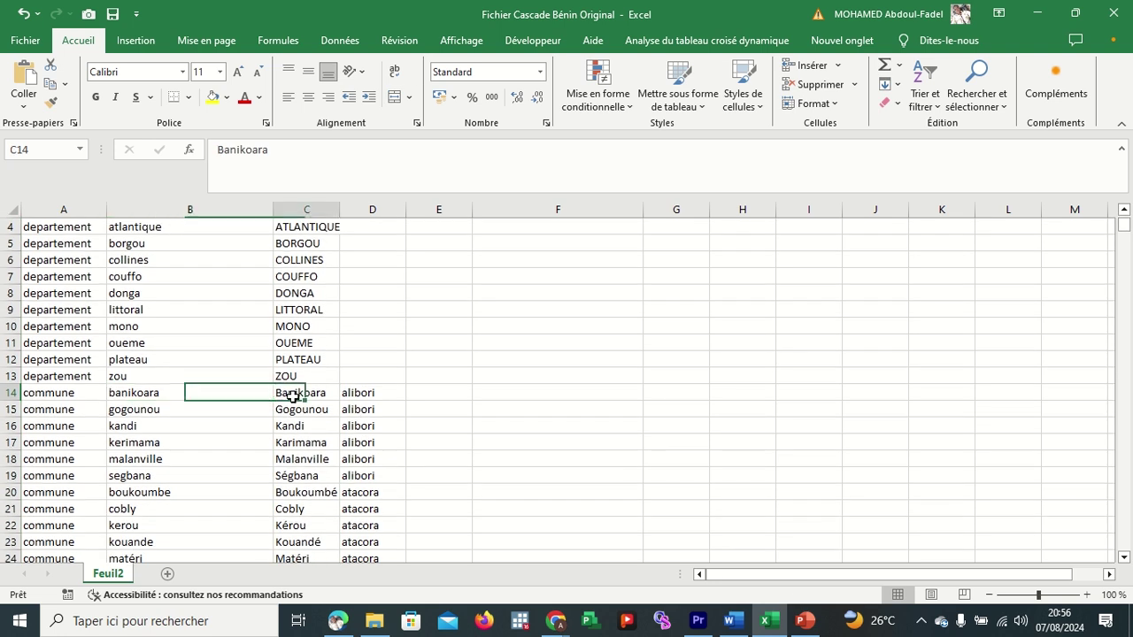
left_click(302, 210)
left_click(240, 211)
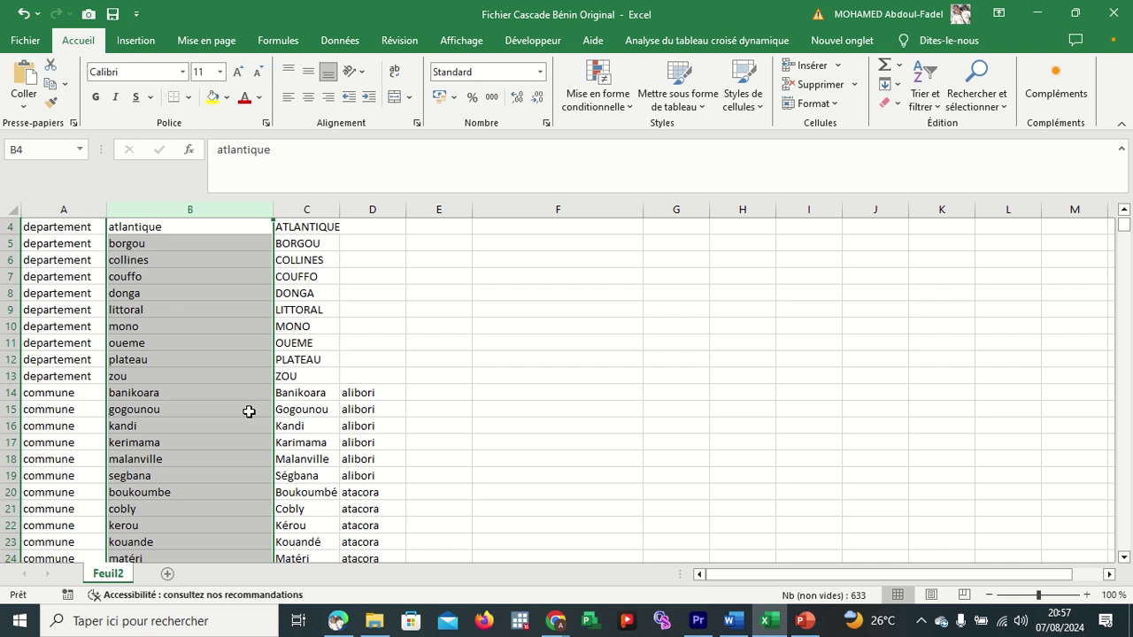
scroll(249, 412, "down", 2)
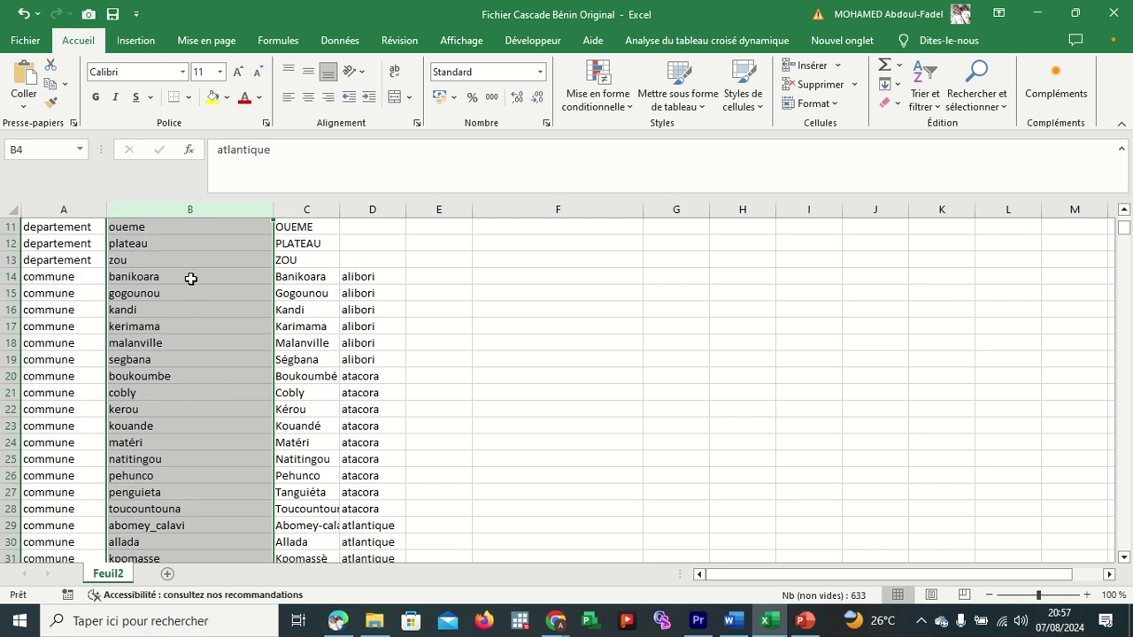
scroll(185, 308, "up", 1)
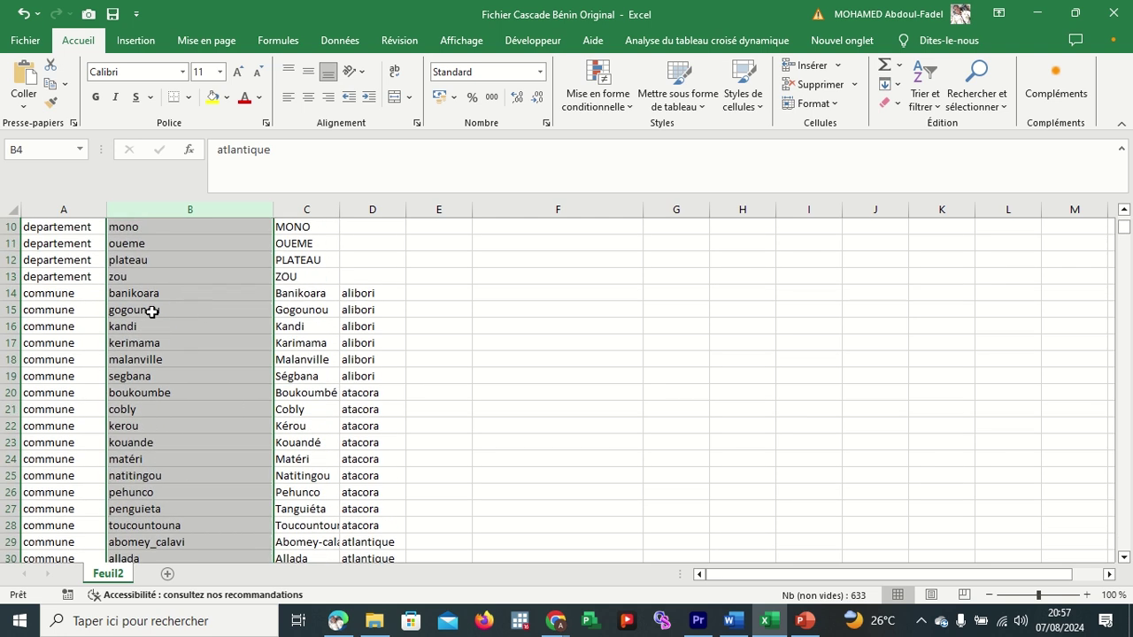
left_click(28, 295)
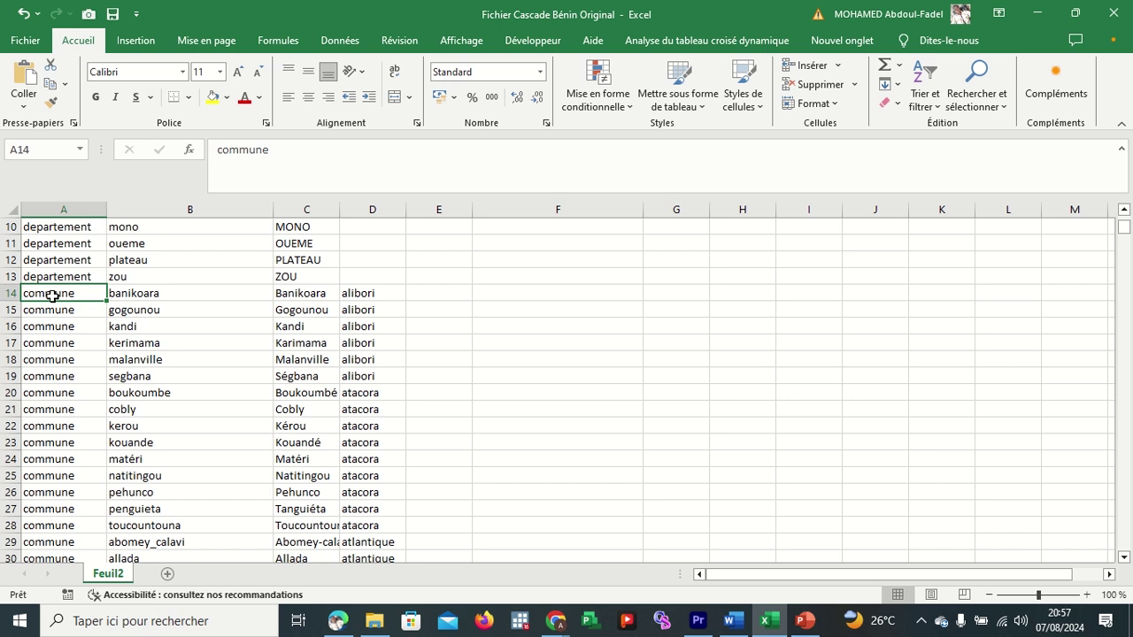
left_click_drag(52, 298, 71, 255)
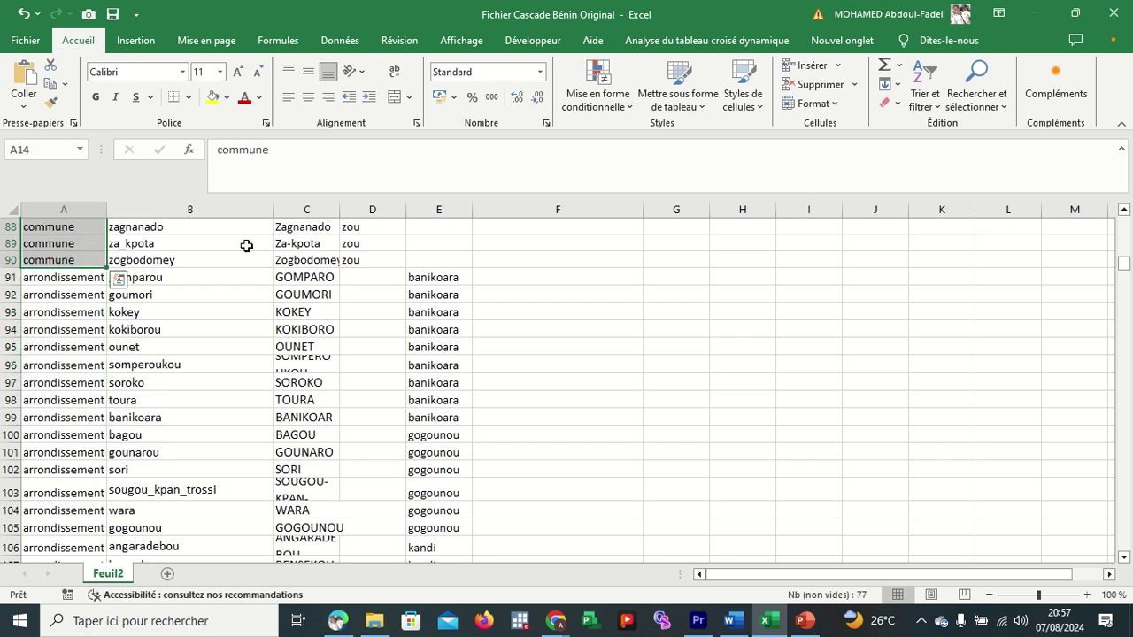
scroll(276, 279, "up", 4)
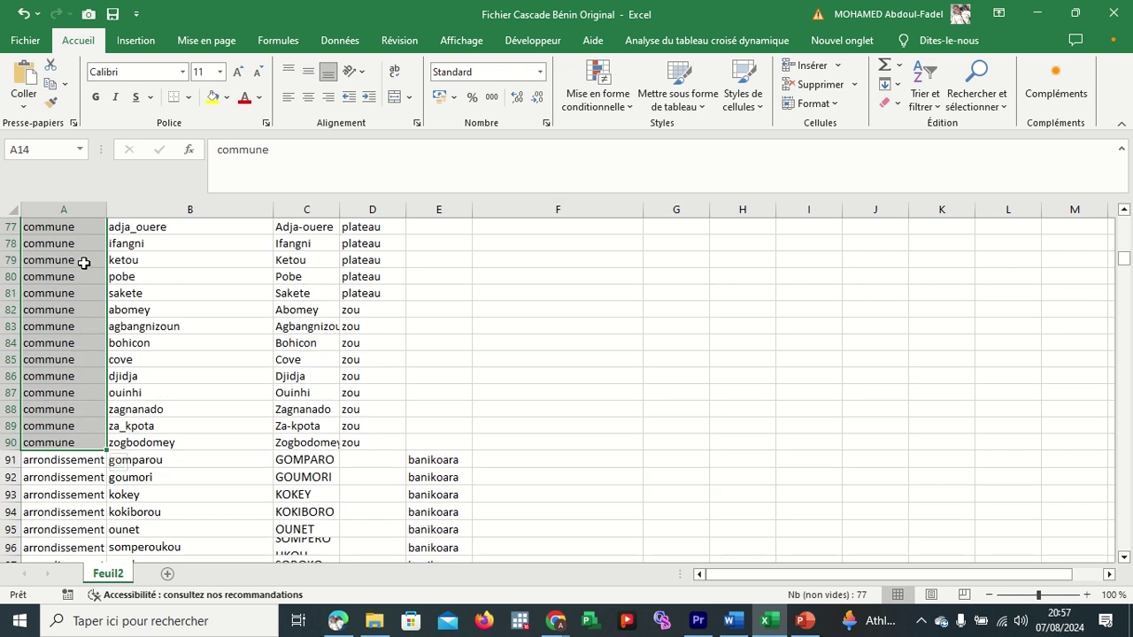
scroll(84, 263, "up", 20)
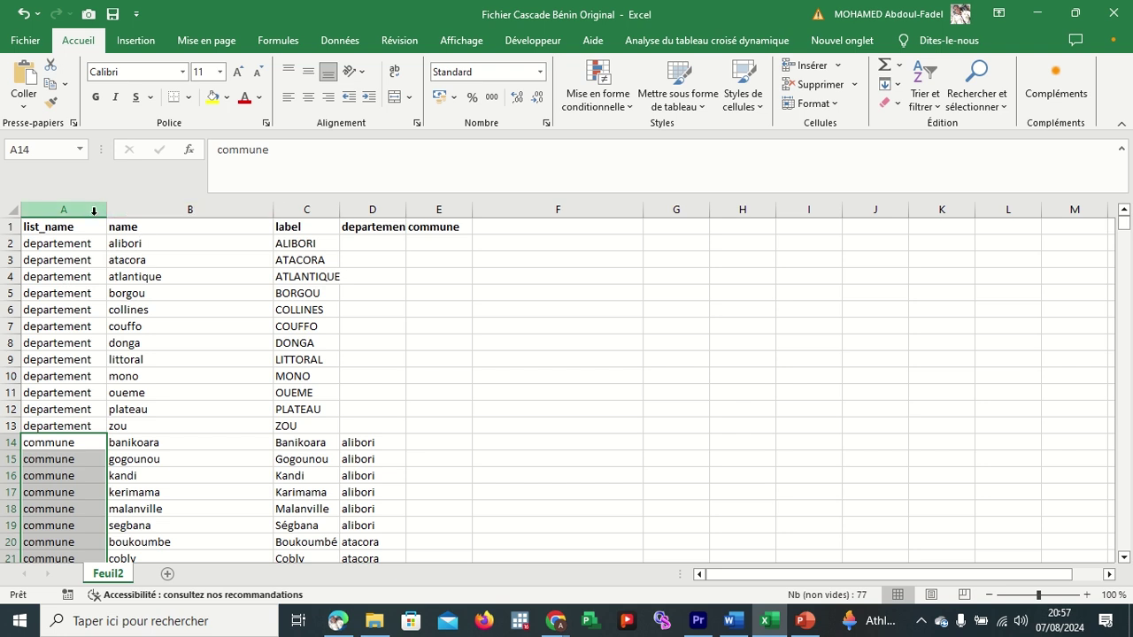
left_click(94, 211)
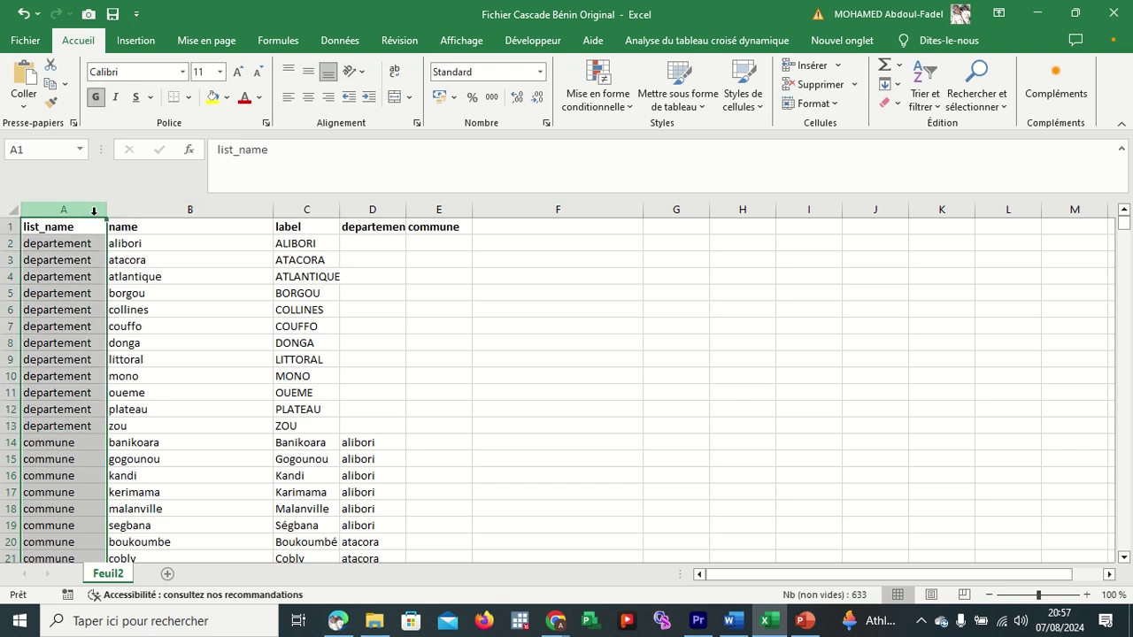
left_click(292, 206)
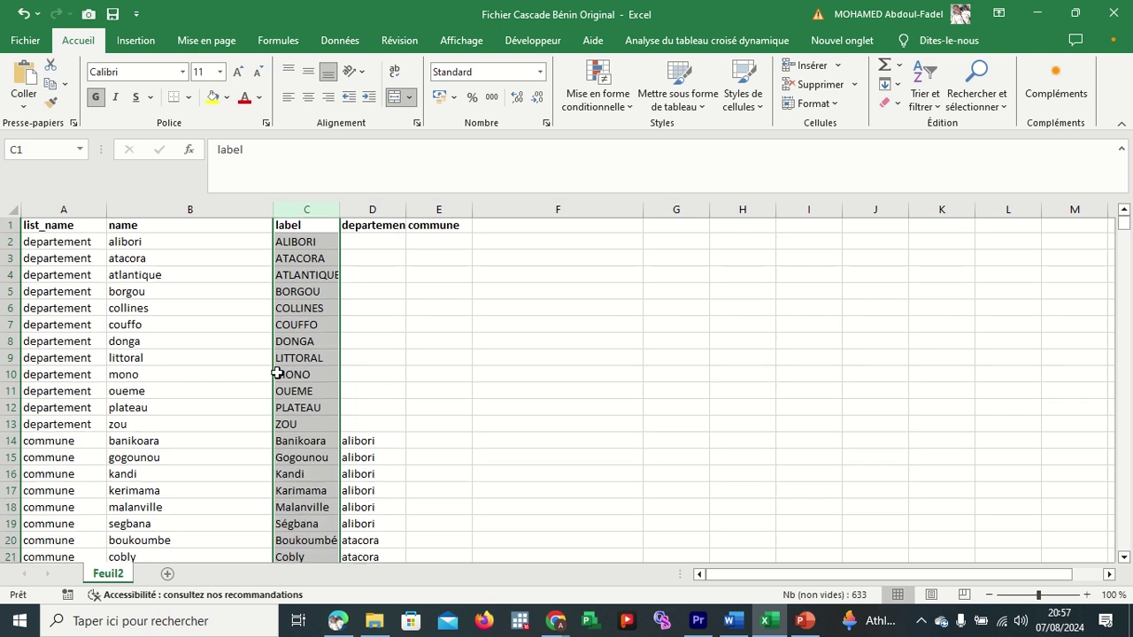
scroll(278, 372, "down", 2)
scroll(277, 373, "up", 2)
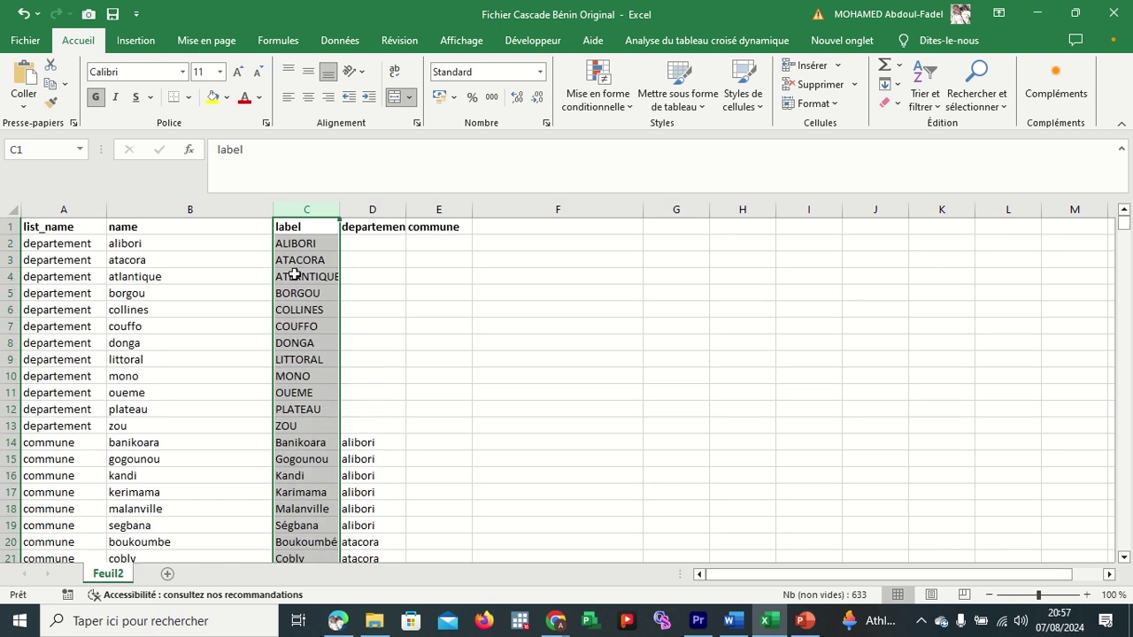
left_click(296, 243)
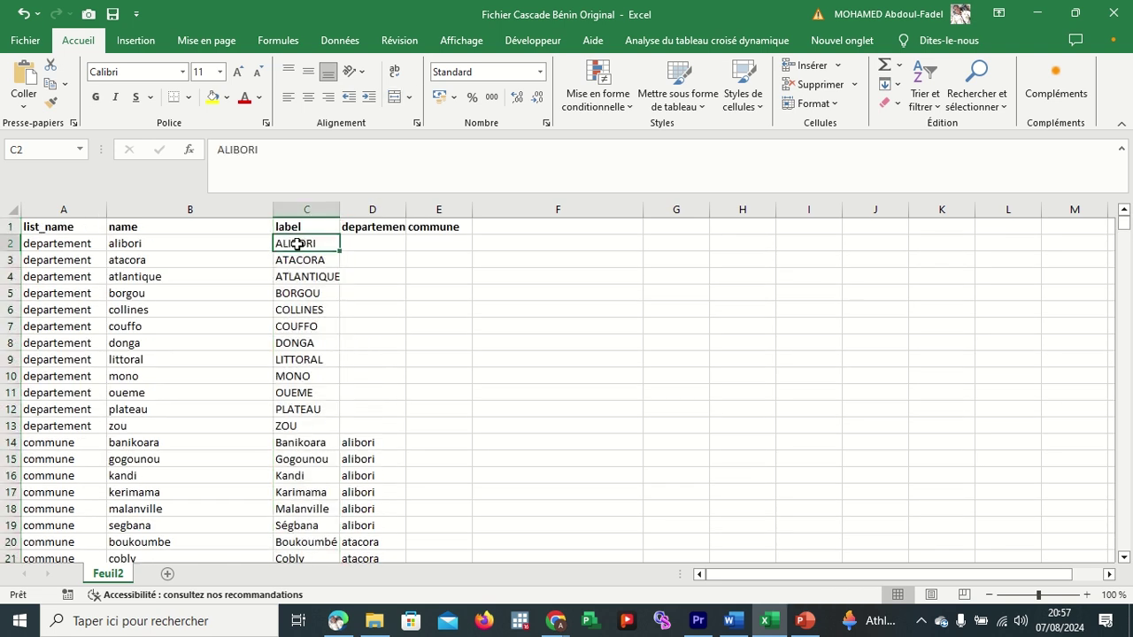
left_click(299, 441)
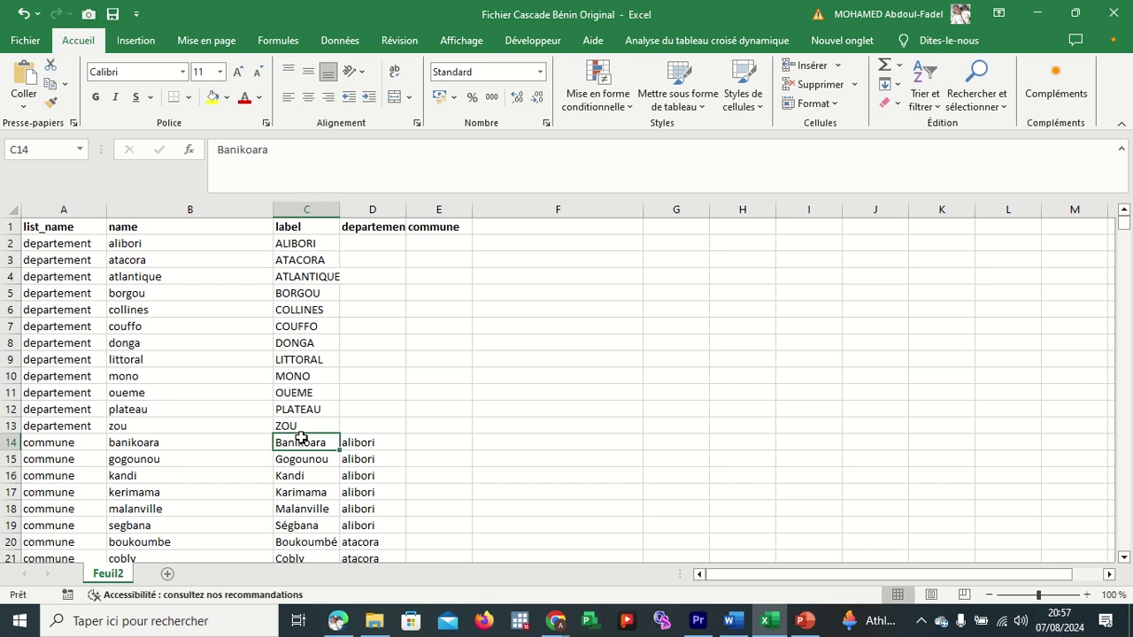
left_click_drag(307, 442, 303, 524)
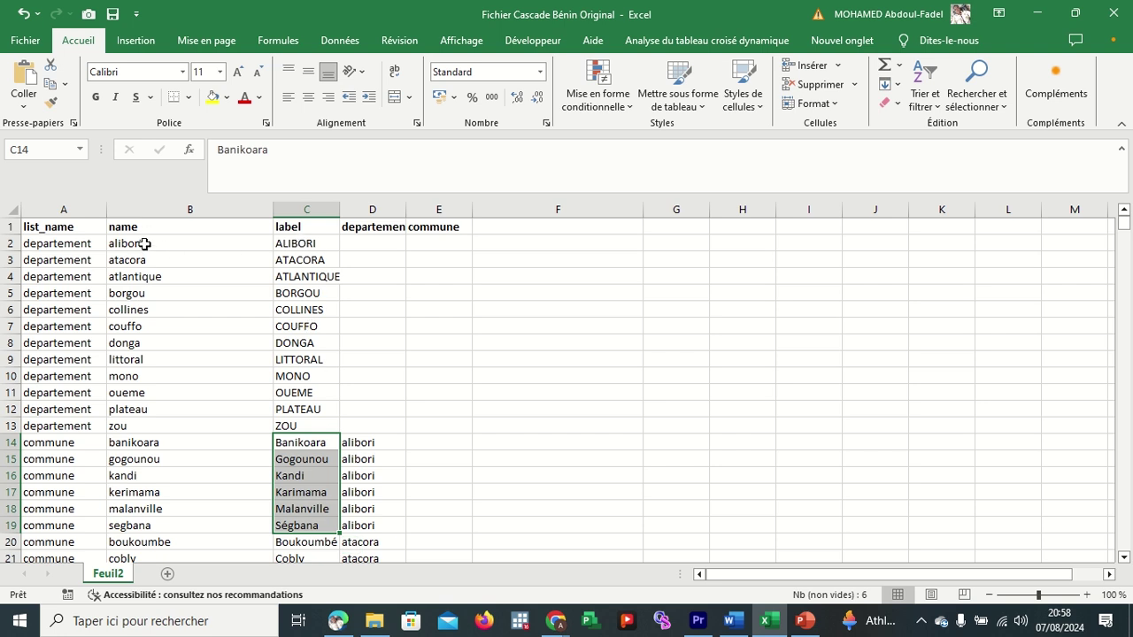
left_click(145, 243)
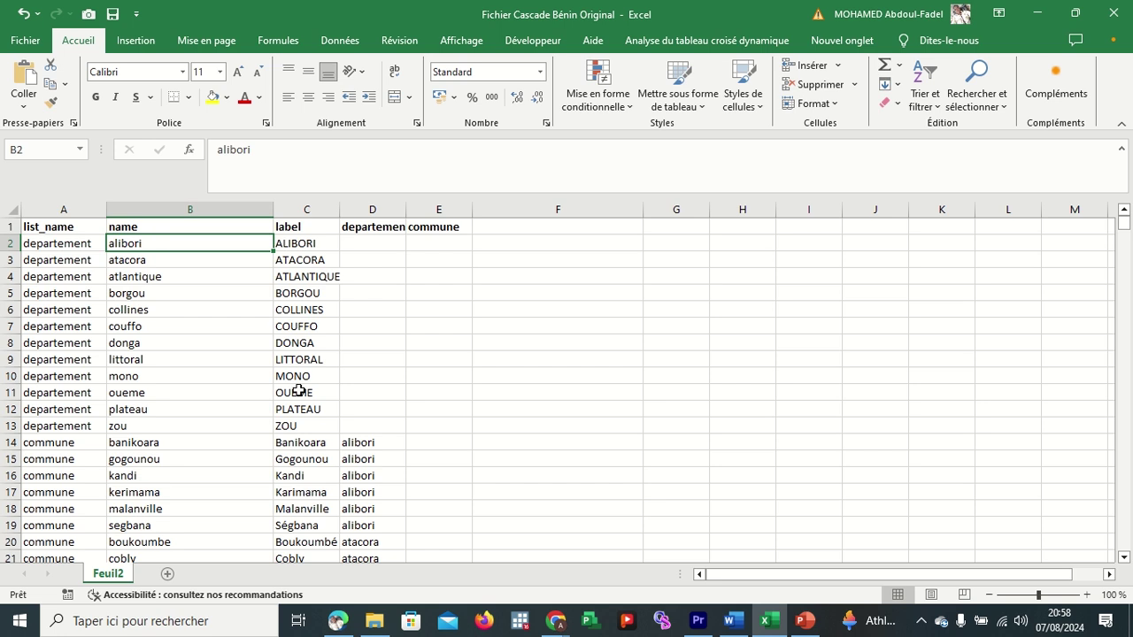
left_click(373, 210)
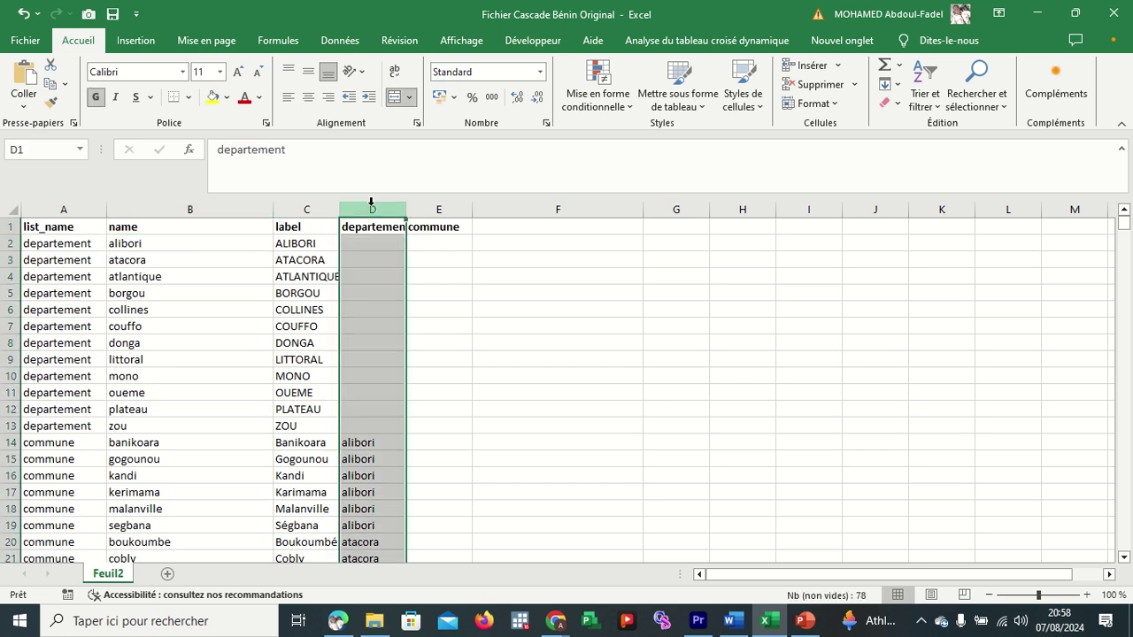
left_click(379, 227)
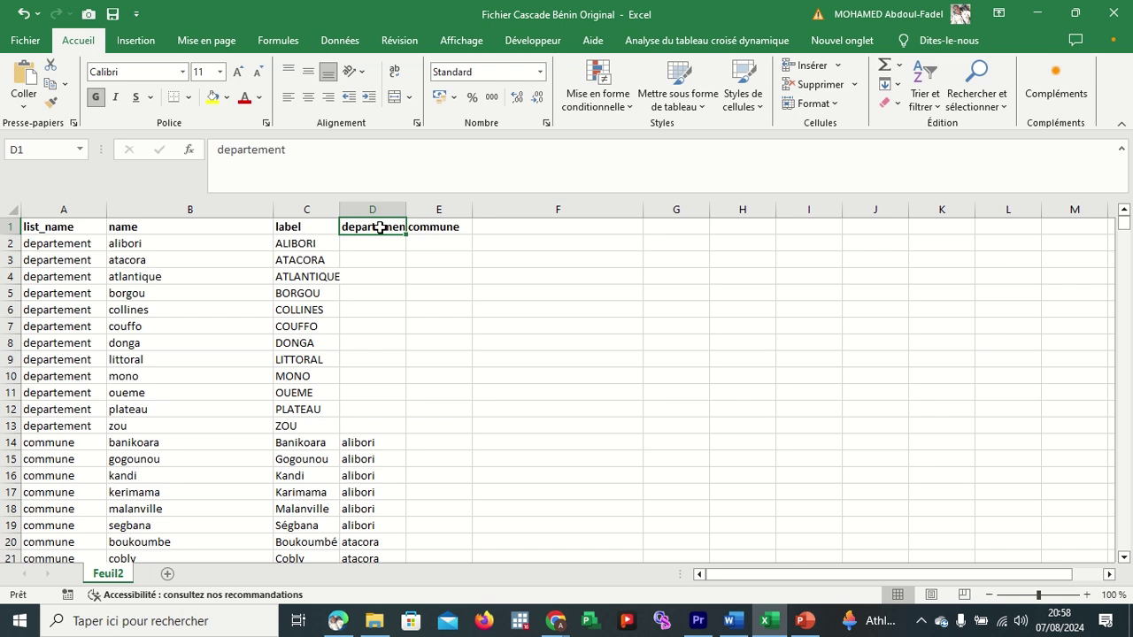
left_click(92, 245)
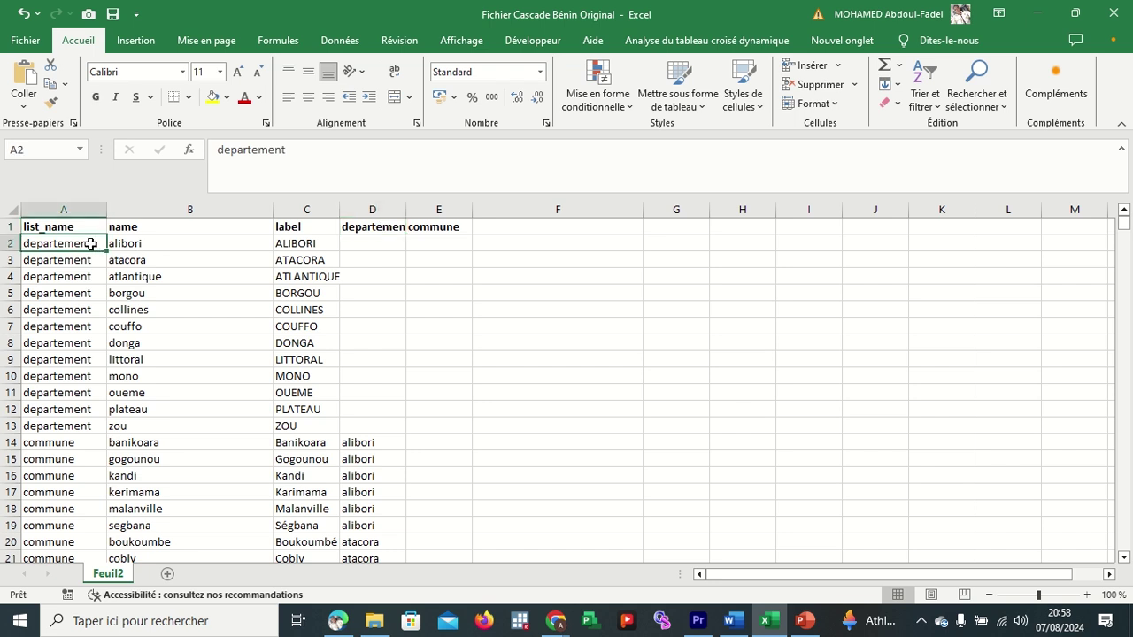
Fill cell A2 and header D1 yellow, and widen column D to fit 'departement'.
double_click(90, 245)
key("Tab")
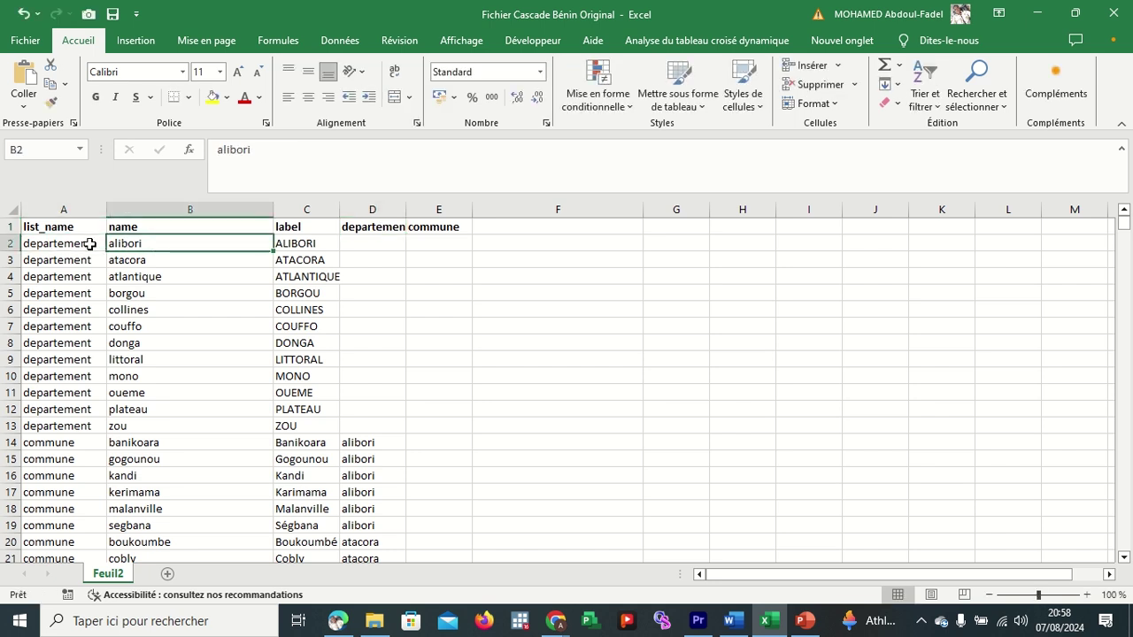
left_click(90, 244)
left_click(213, 97)
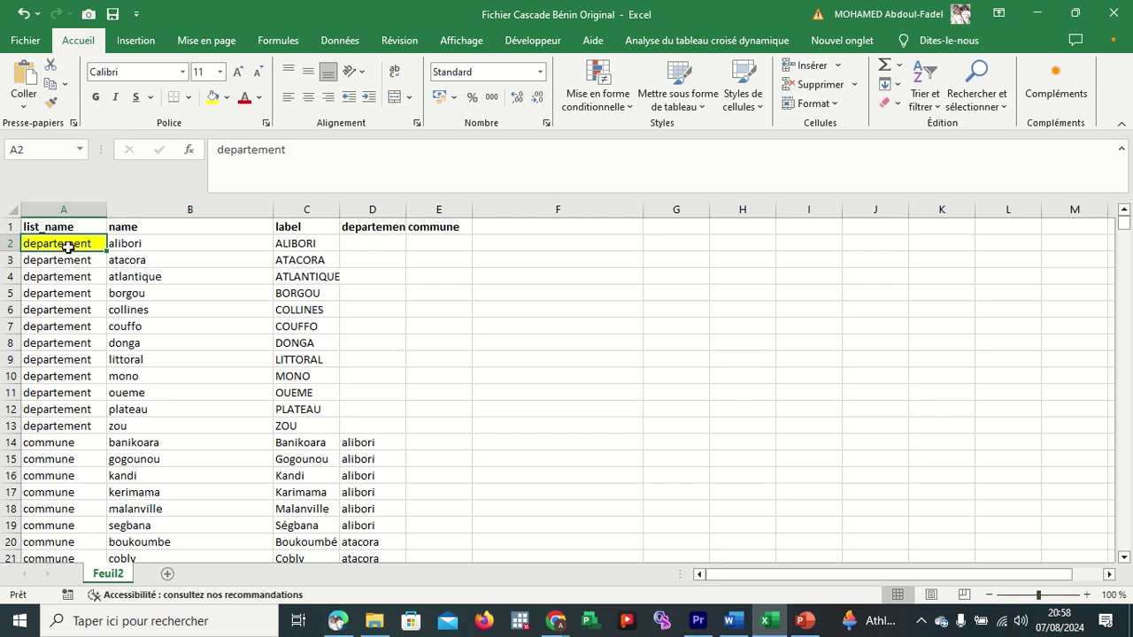
mouse_move(70, 245)
left_mouse_down()
mouse_move(72, 338)
mouse_move(66, 254)
left_mouse_up()
left_click(65, 244)
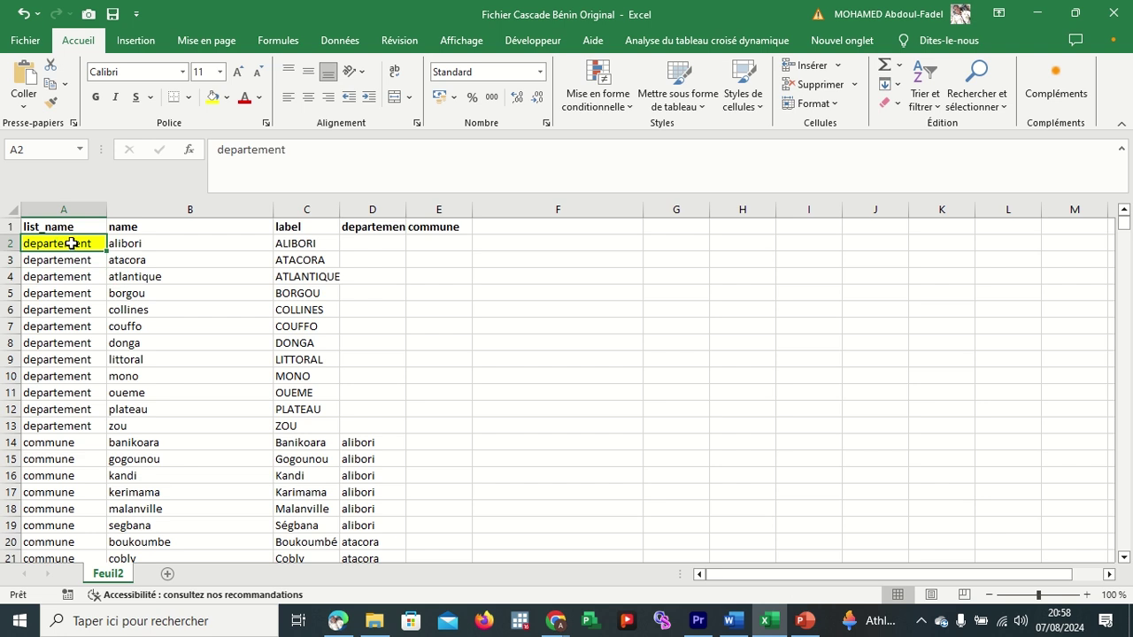
left_click(374, 227)
left_click(212, 97)
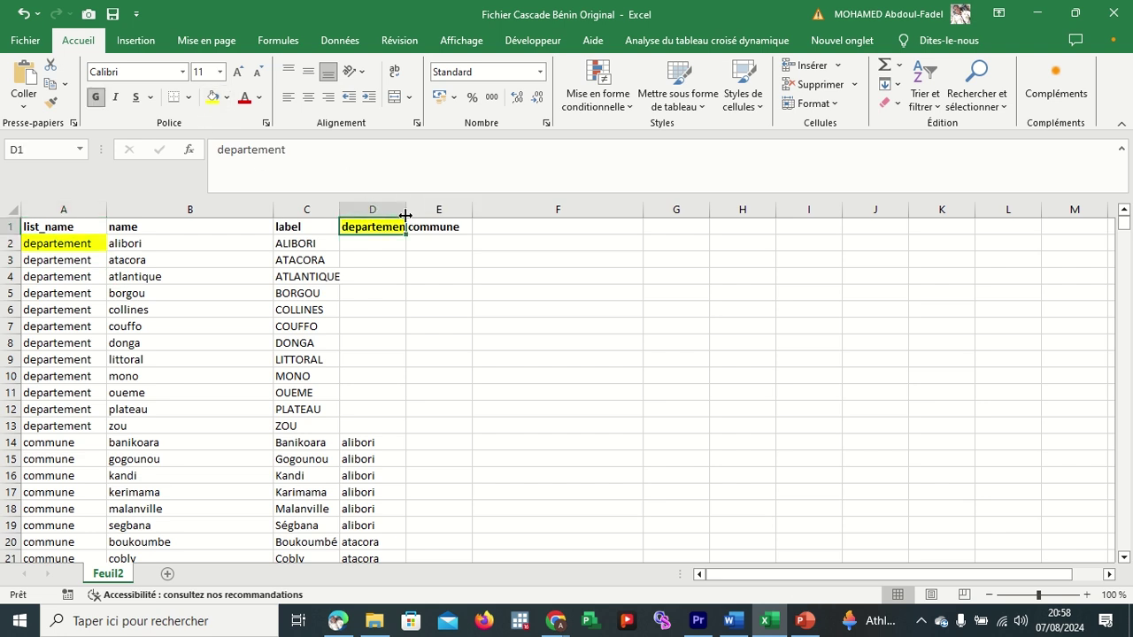
left_click_drag(406, 212, 432, 213)
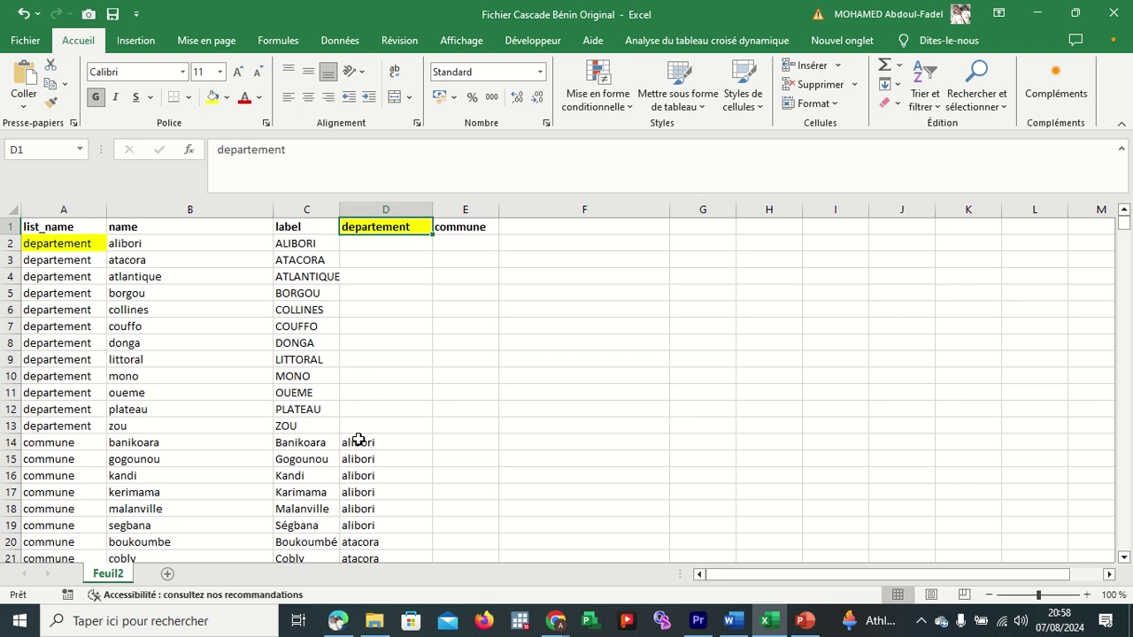
left_click(7, 442)
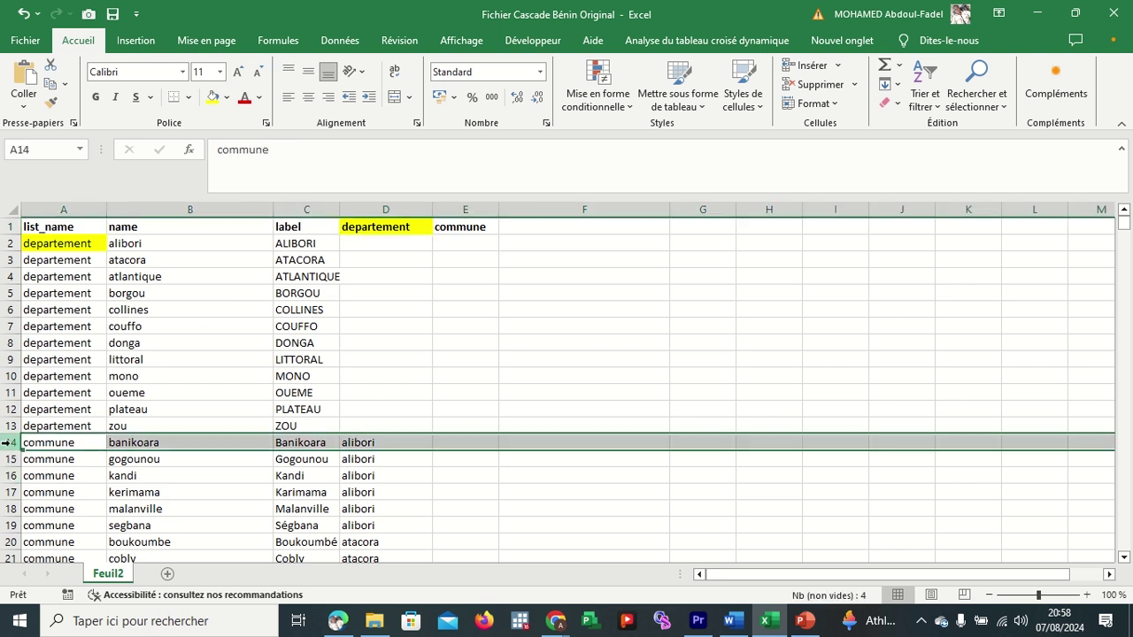
left_click(361, 443)
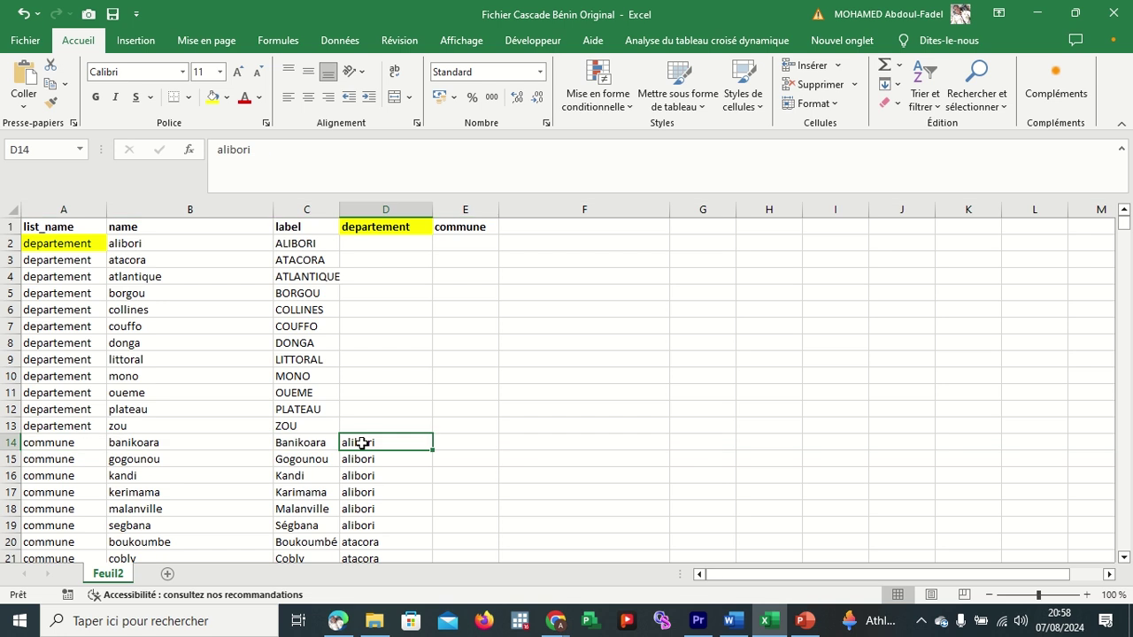
left_click_drag(361, 443, 387, 526)
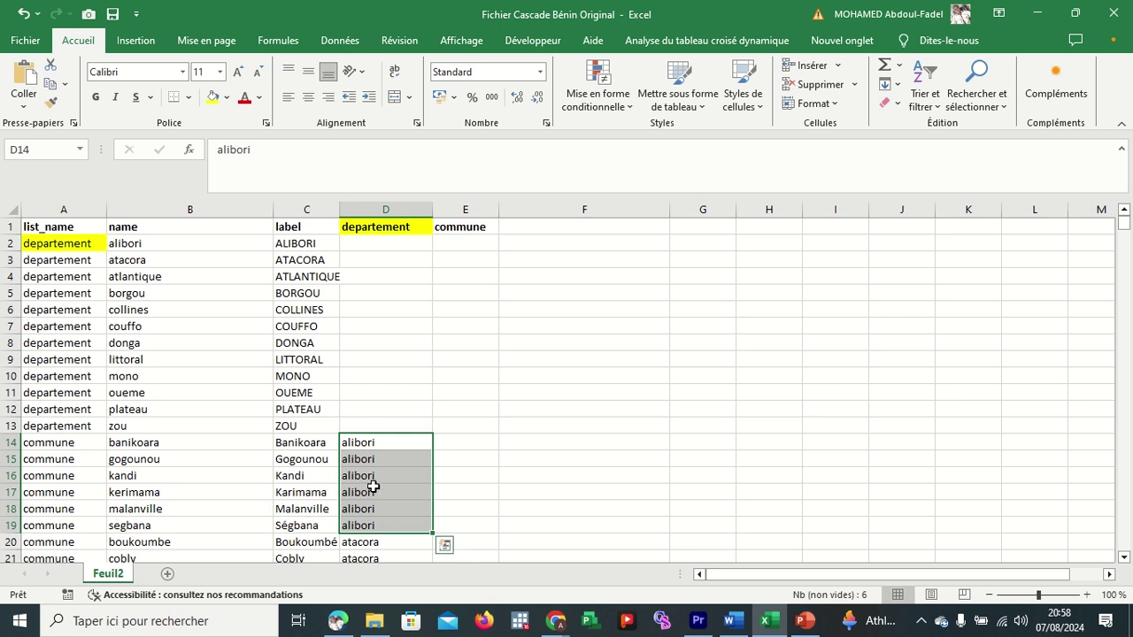
scroll(372, 488, "down", 2)
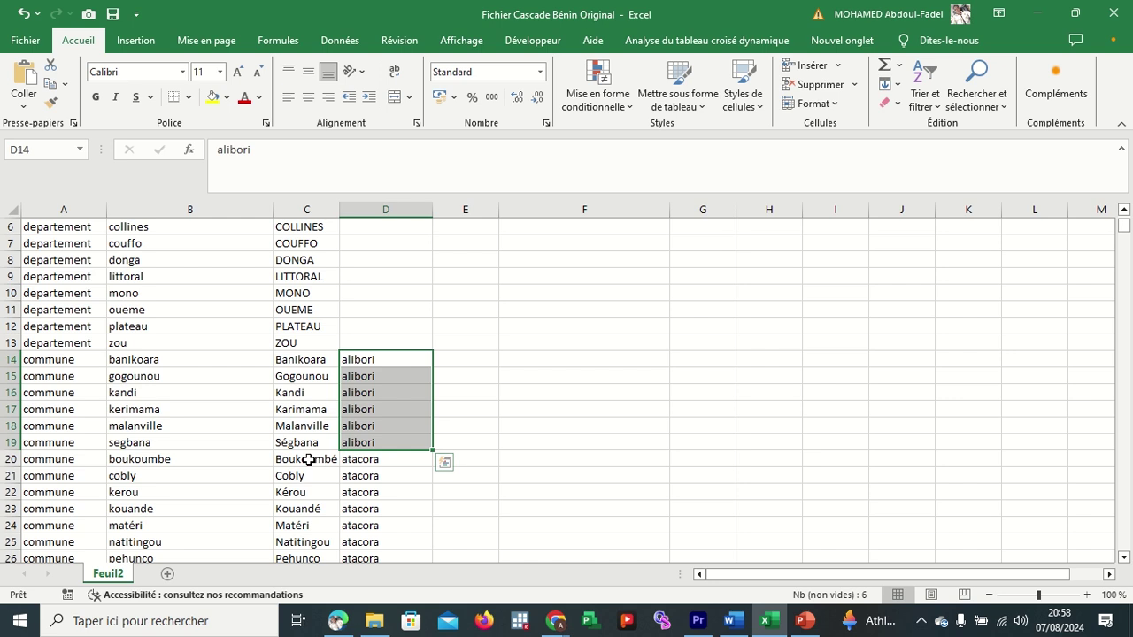
scroll(371, 453, "up", 2)
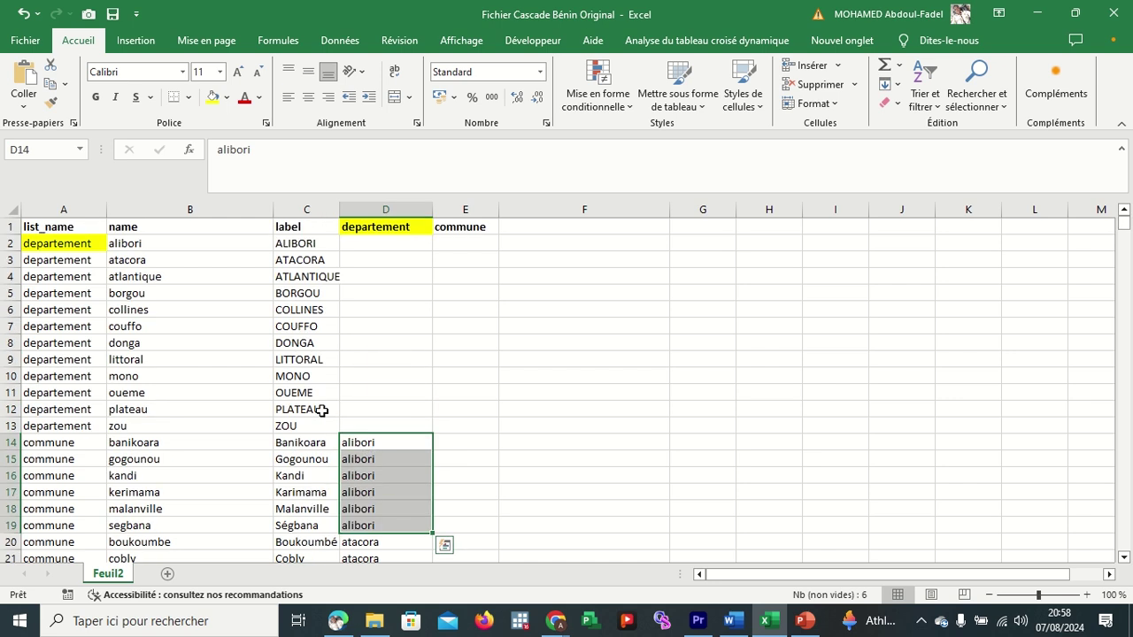
left_click(143, 258)
scroll(348, 425, "down", 1)
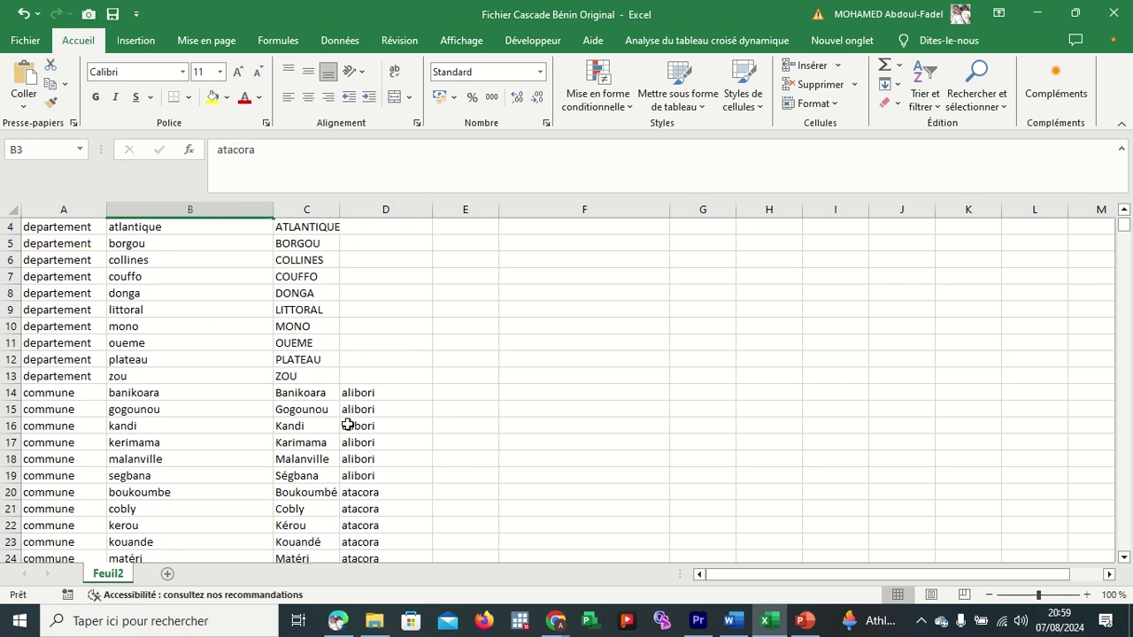
left_click(376, 492)
scroll(376, 491, "down", 1)
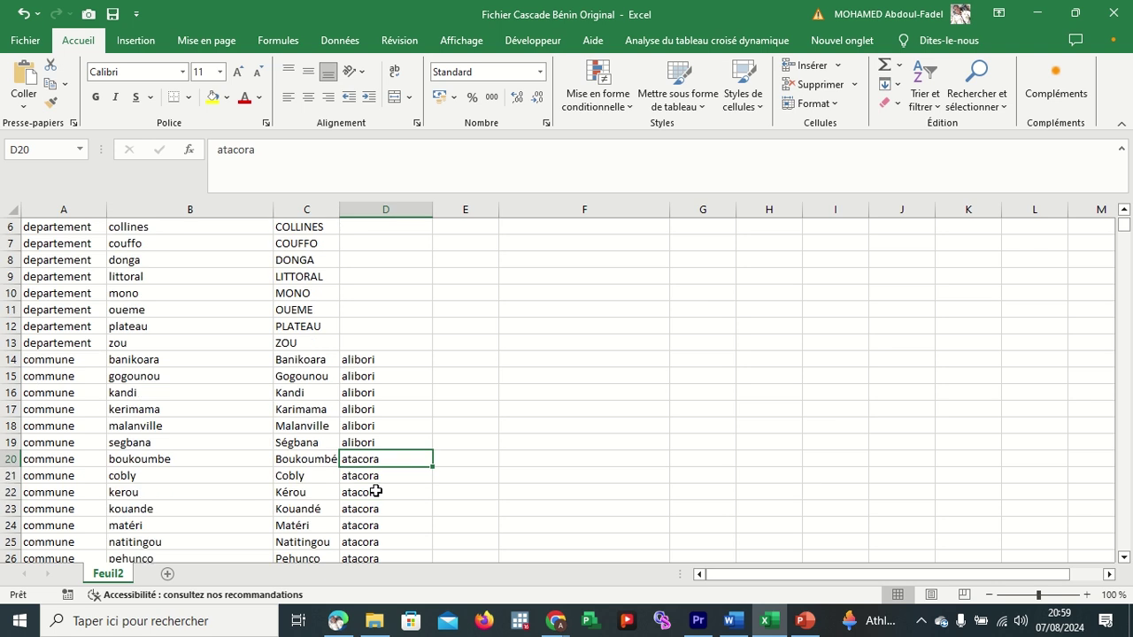
scroll(376, 491, "down", 2)
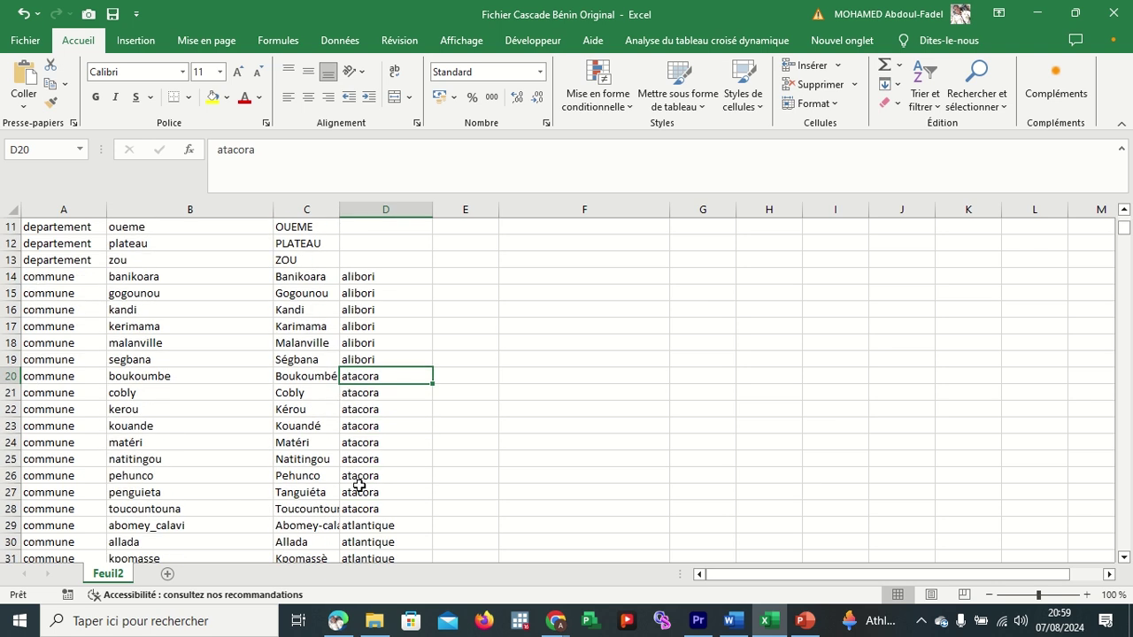
left_click(361, 493)
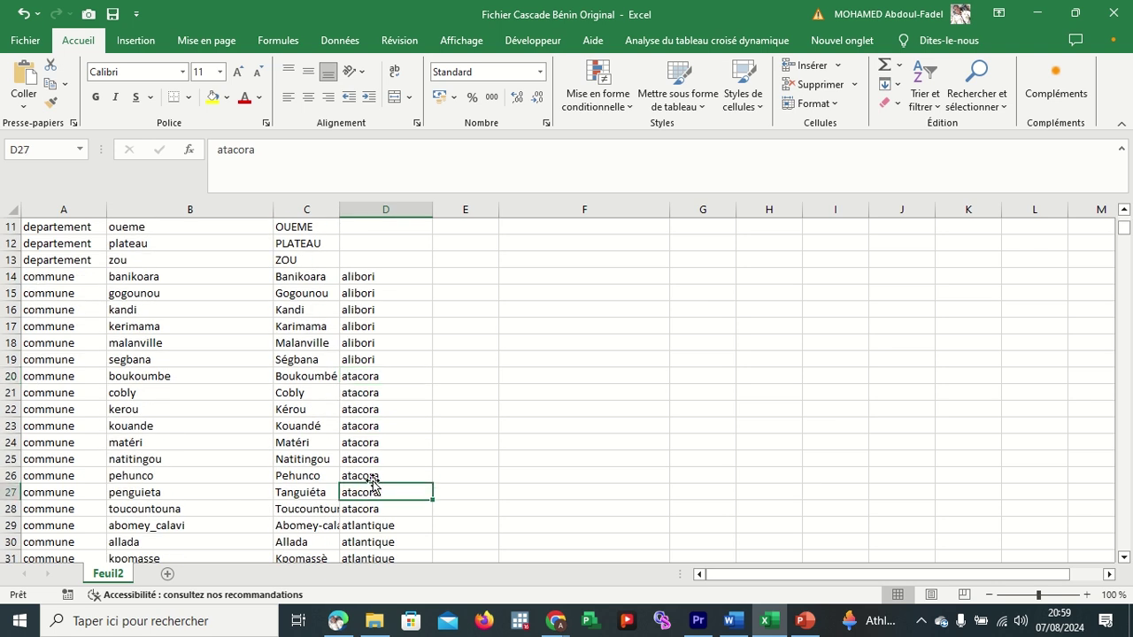
left_click(372, 508)
scroll(376, 511, "down", 1)
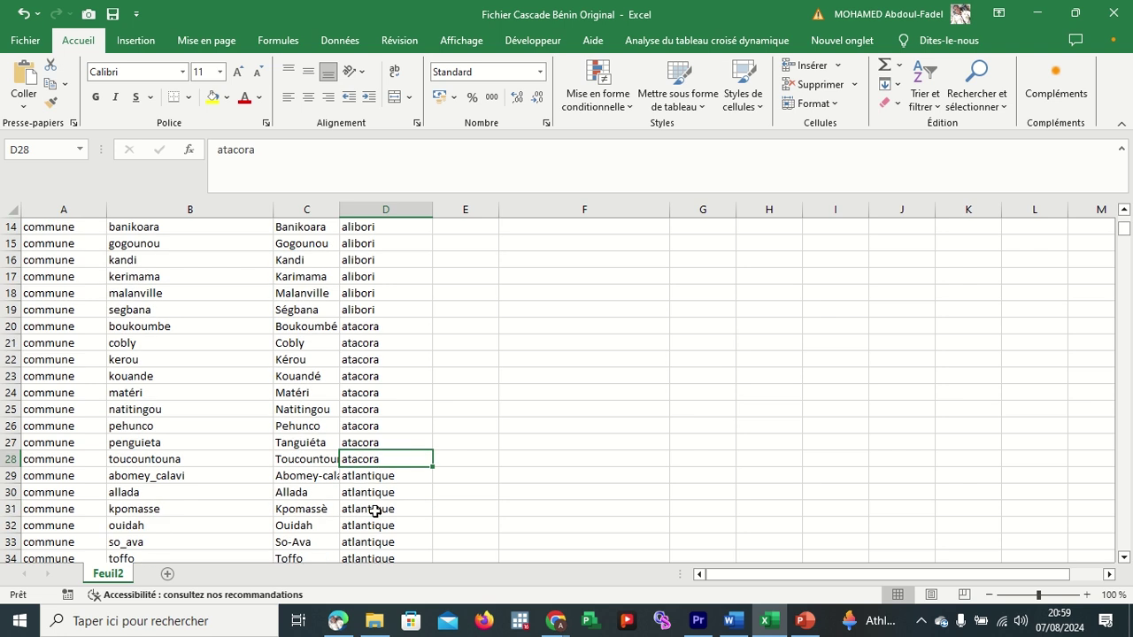
left_click(382, 483)
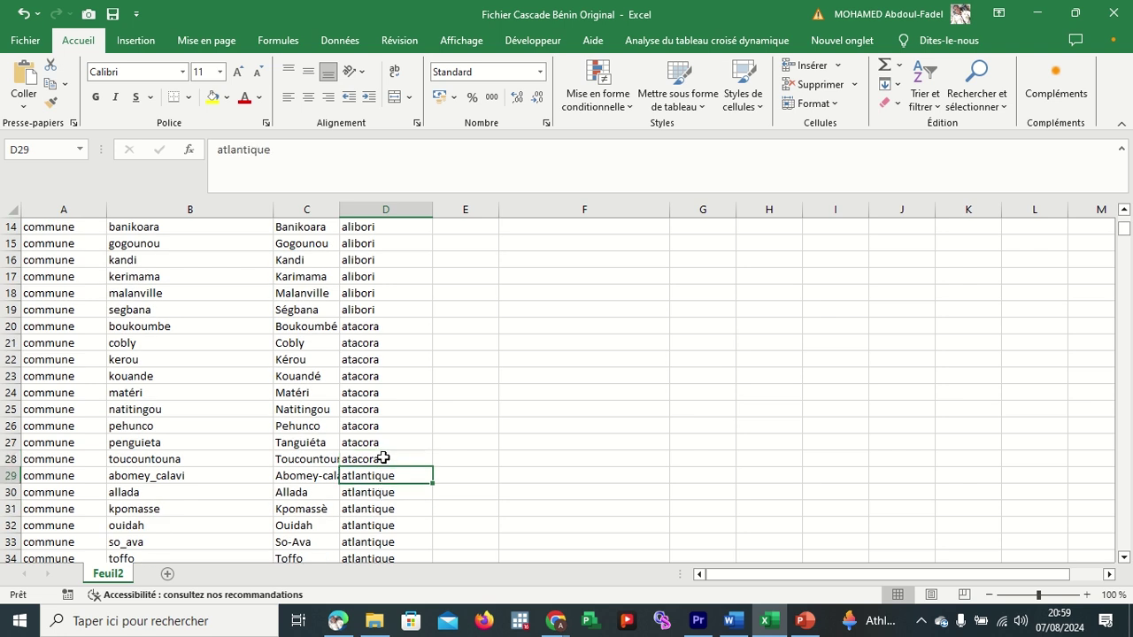
scroll(383, 461, "up", 5)
left_click(160, 280)
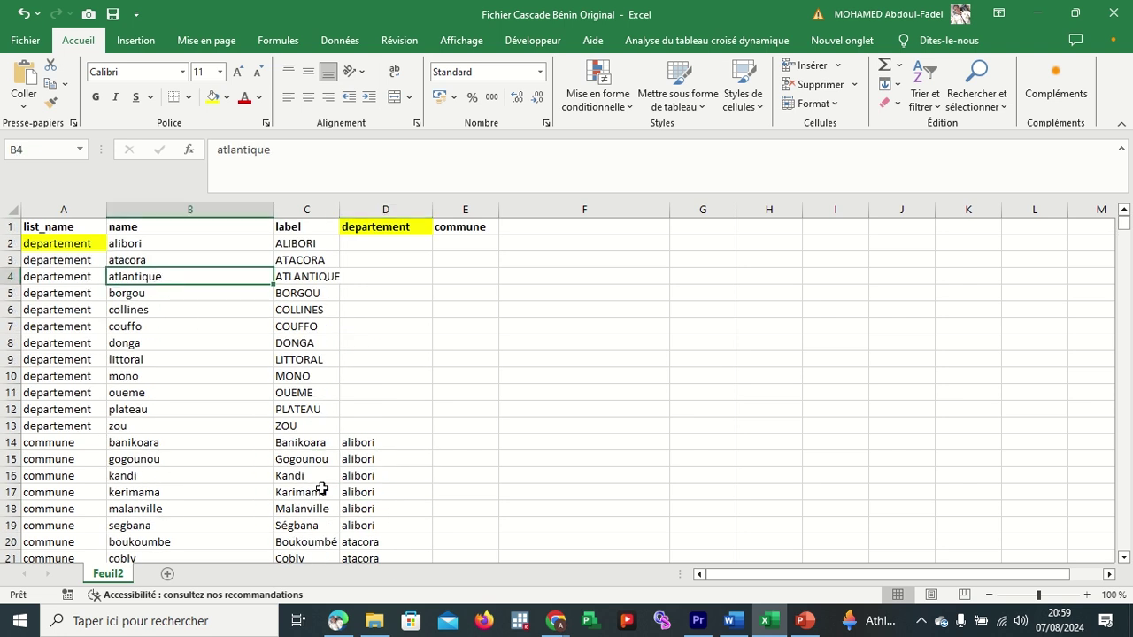
scroll(321, 490, "down", 4)
left_click(364, 508)
scroll(365, 509, "down", 4)
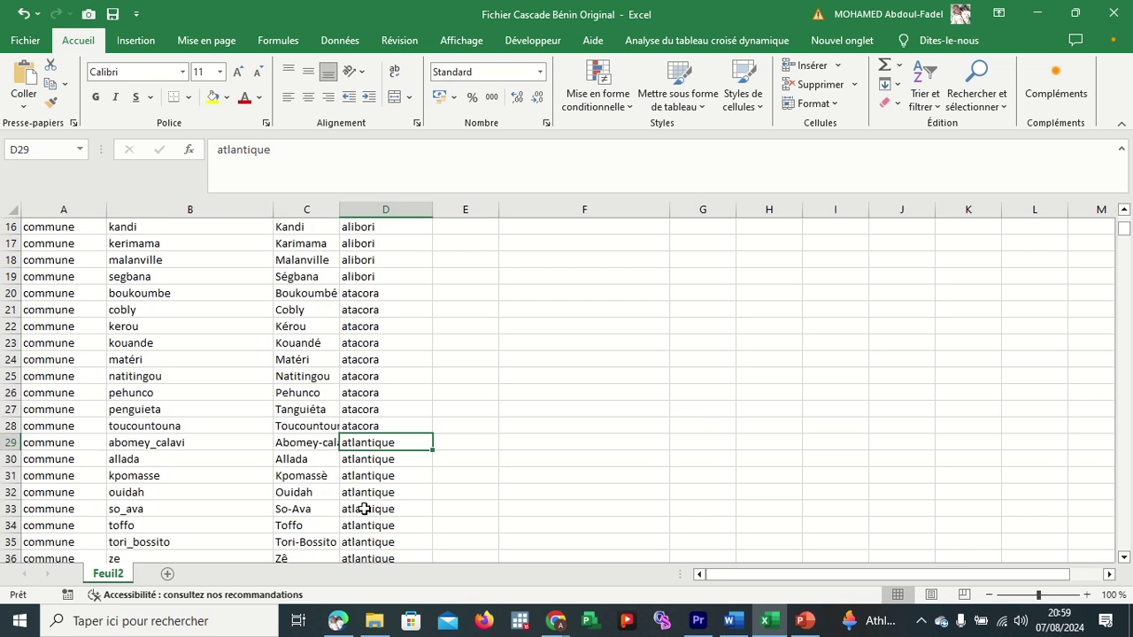
left_click(376, 440)
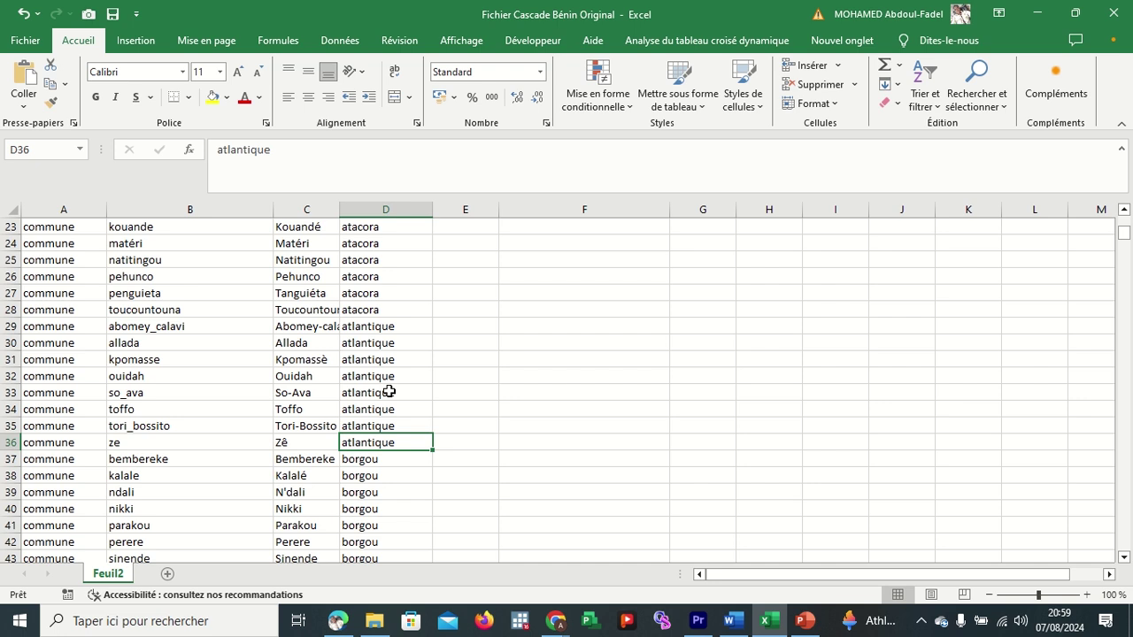
scroll(388, 392, "down", 19)
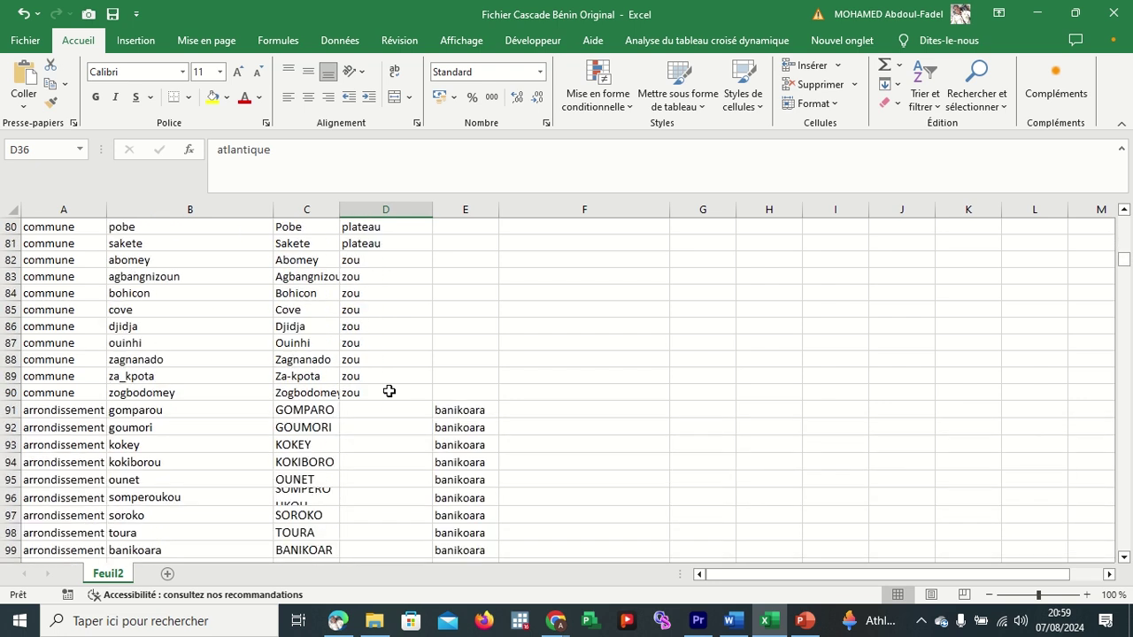
scroll(389, 391, "down", 1)
left_click(7, 359)
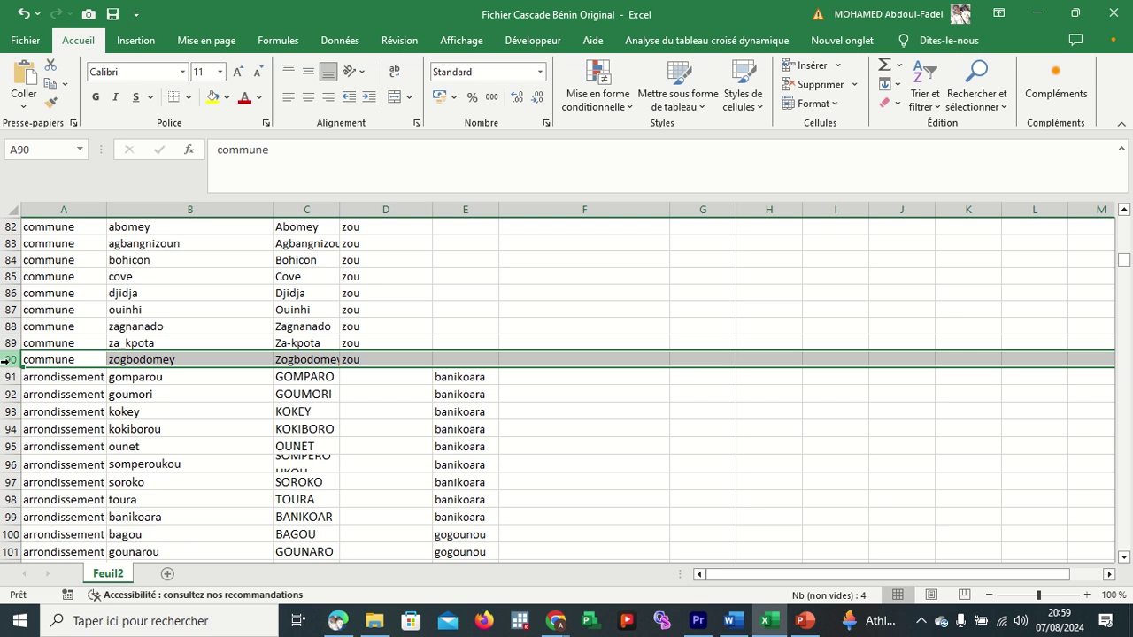
left_click(371, 361)
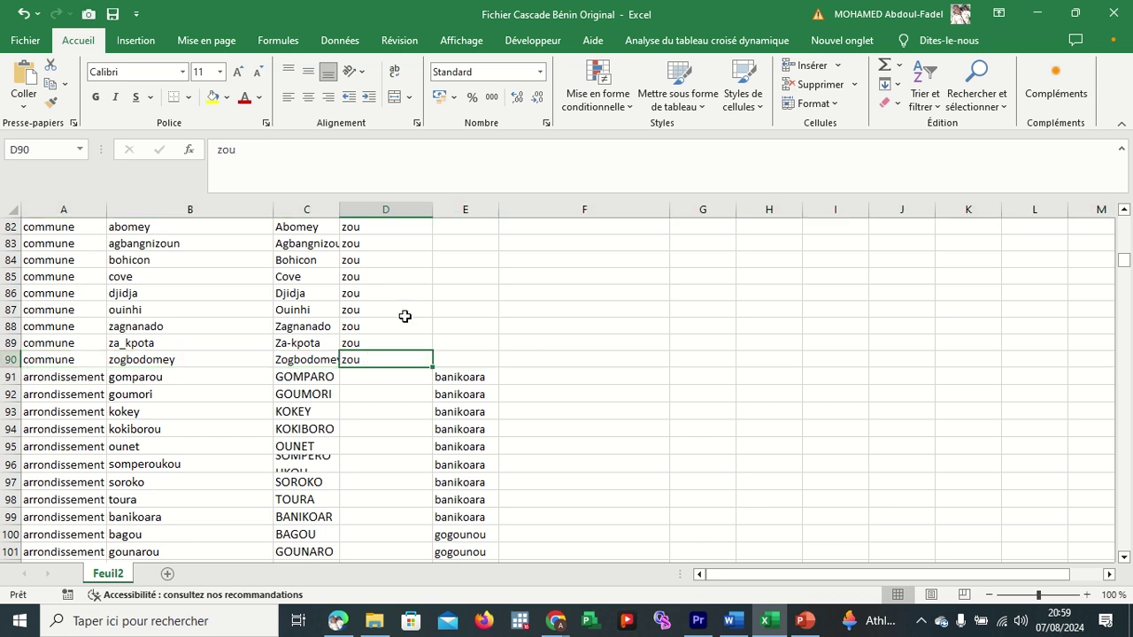
scroll(420, 308, "up", 20)
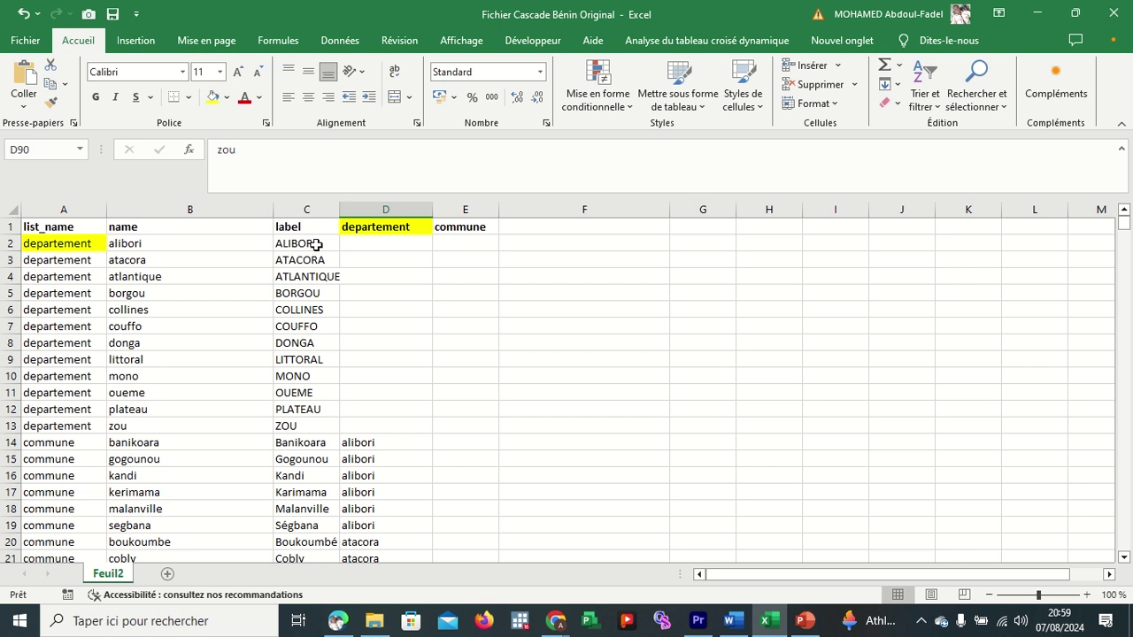
left_click(314, 244)
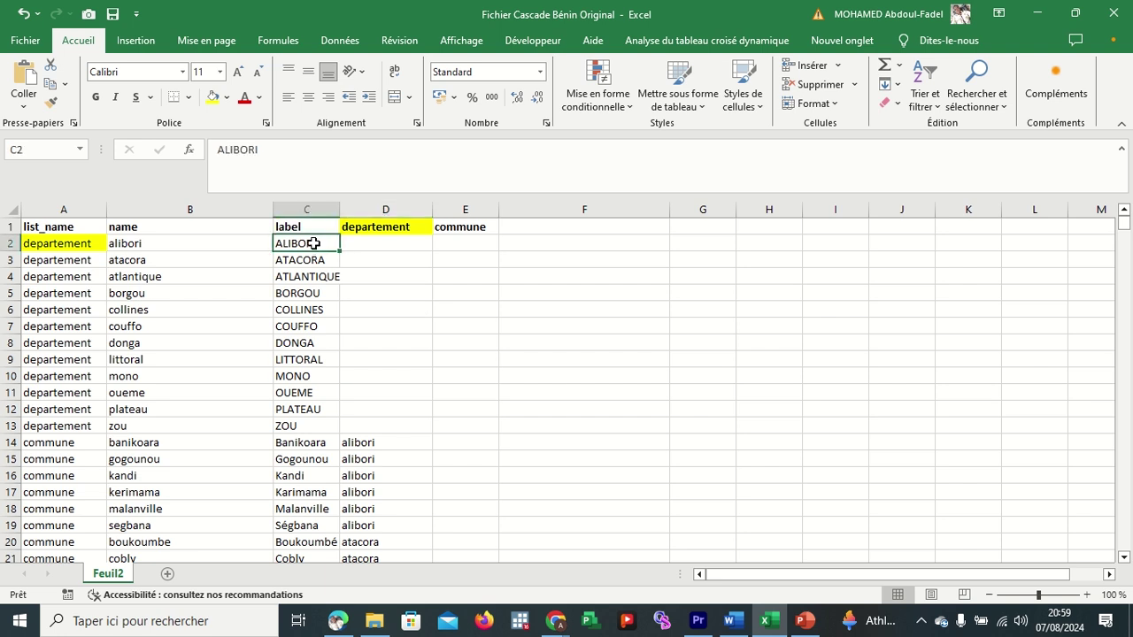
left_click(237, 243)
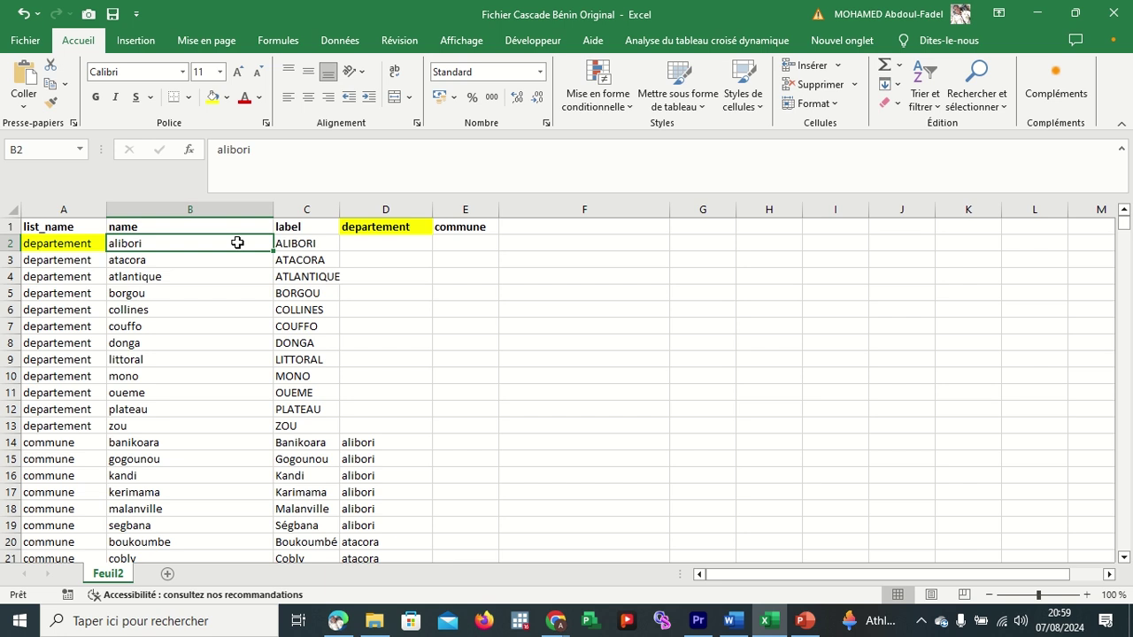
left_click(301, 245)
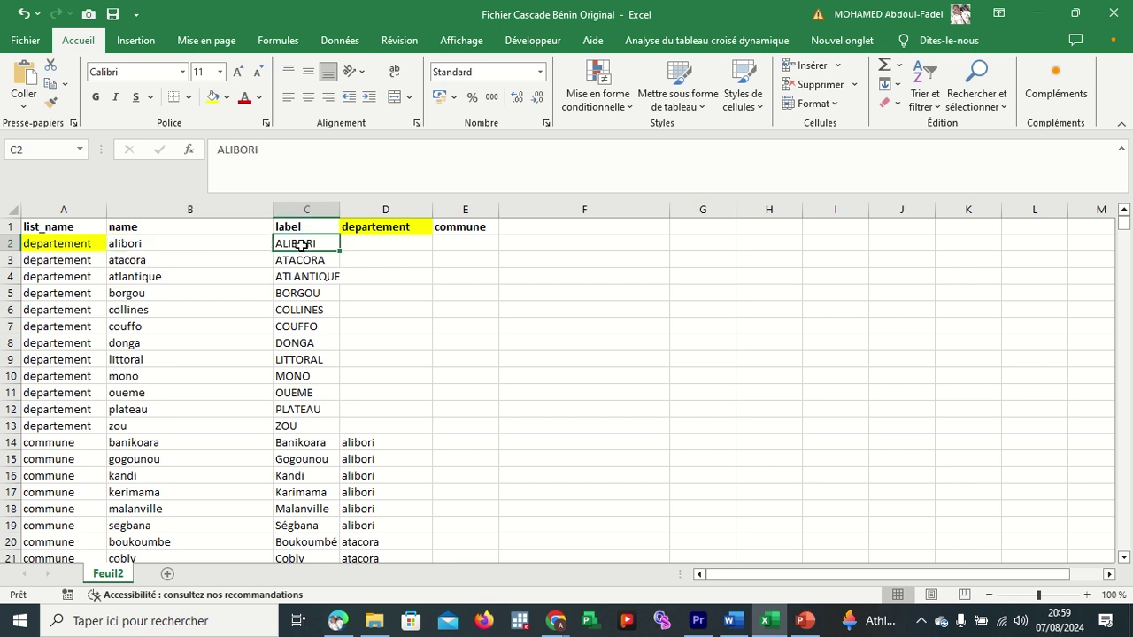
left_click(237, 241)
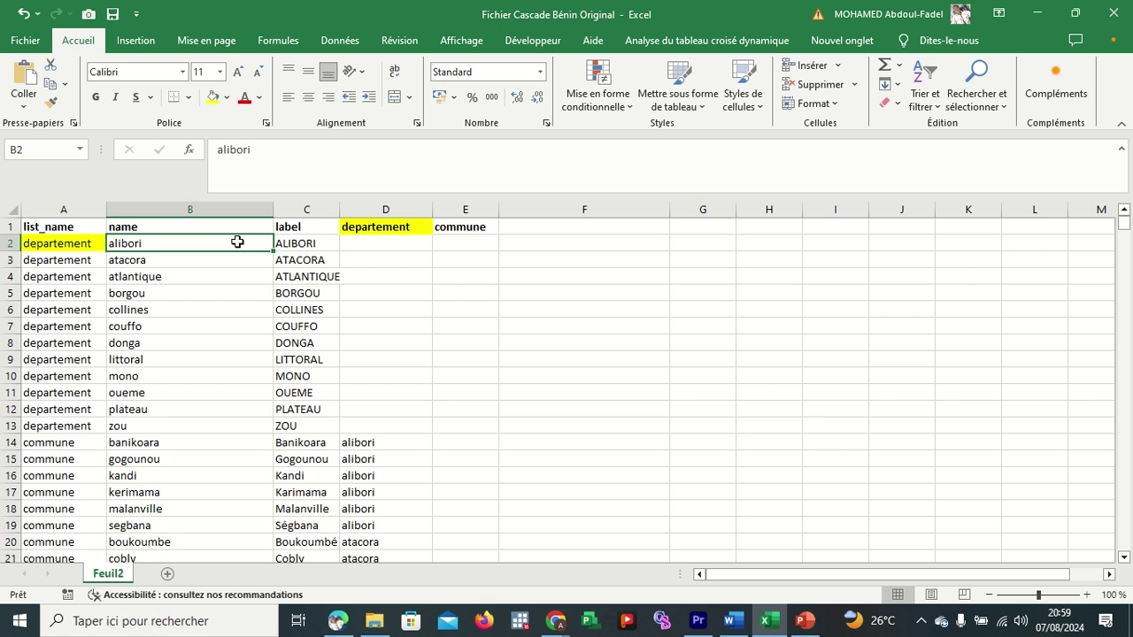
left_click(382, 208)
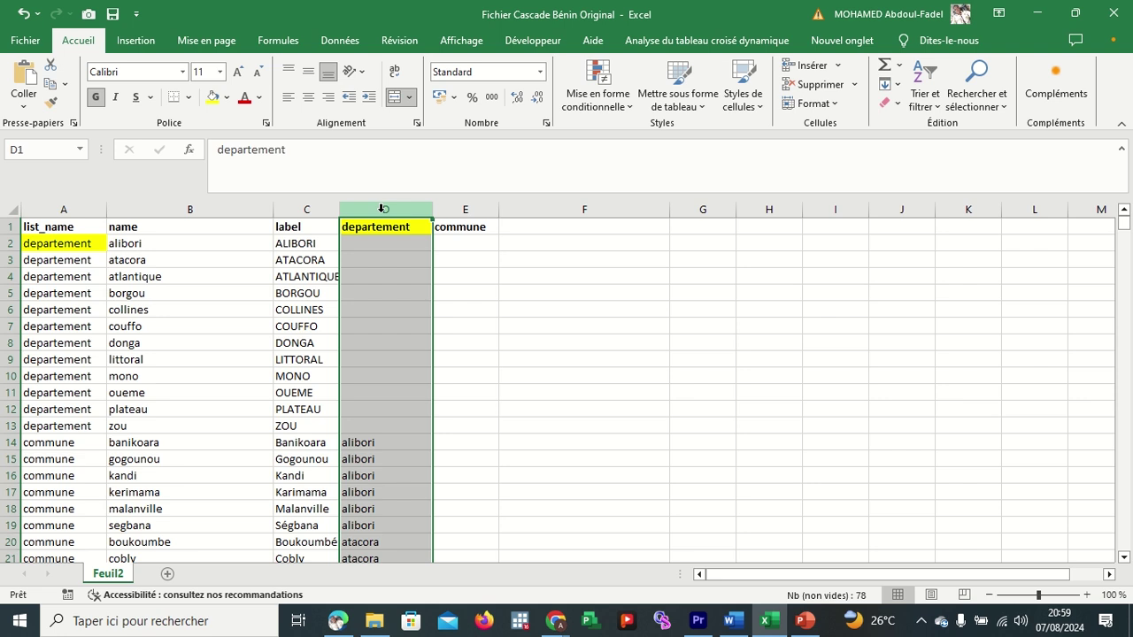
scroll(407, 415, "down", 1)
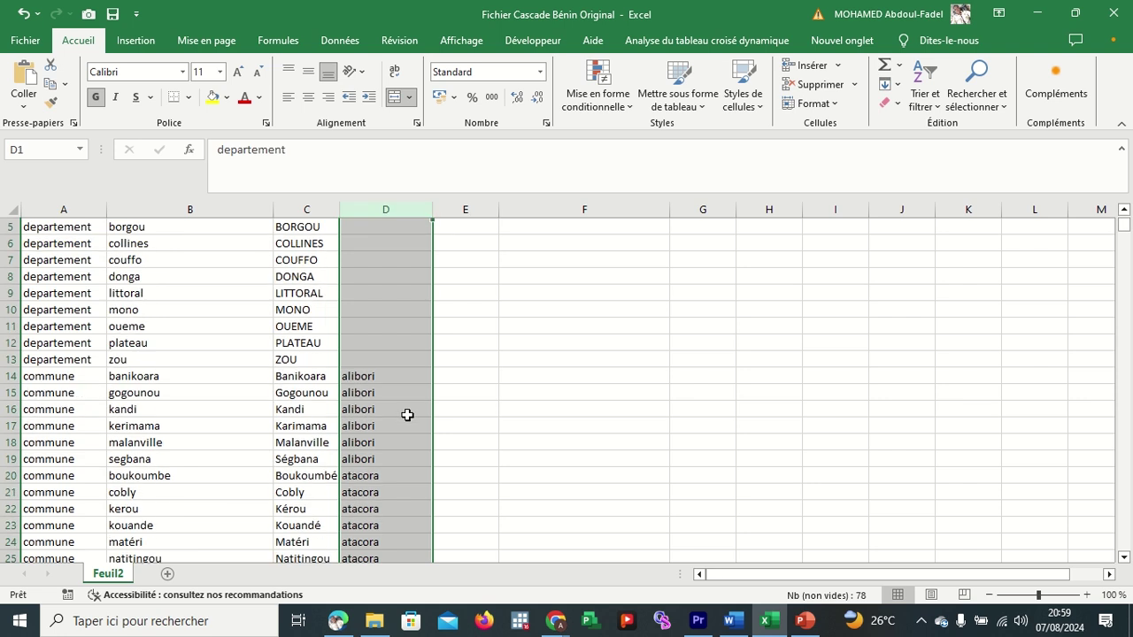
left_click_drag(370, 373, 370, 459)
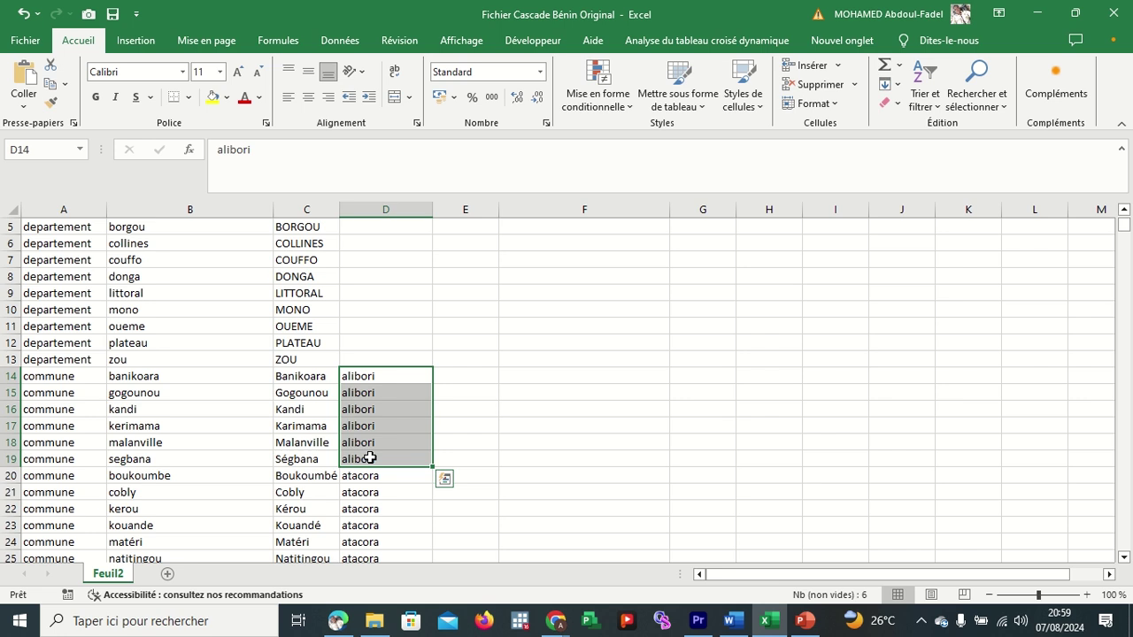
left_click_drag(312, 374, 317, 454)
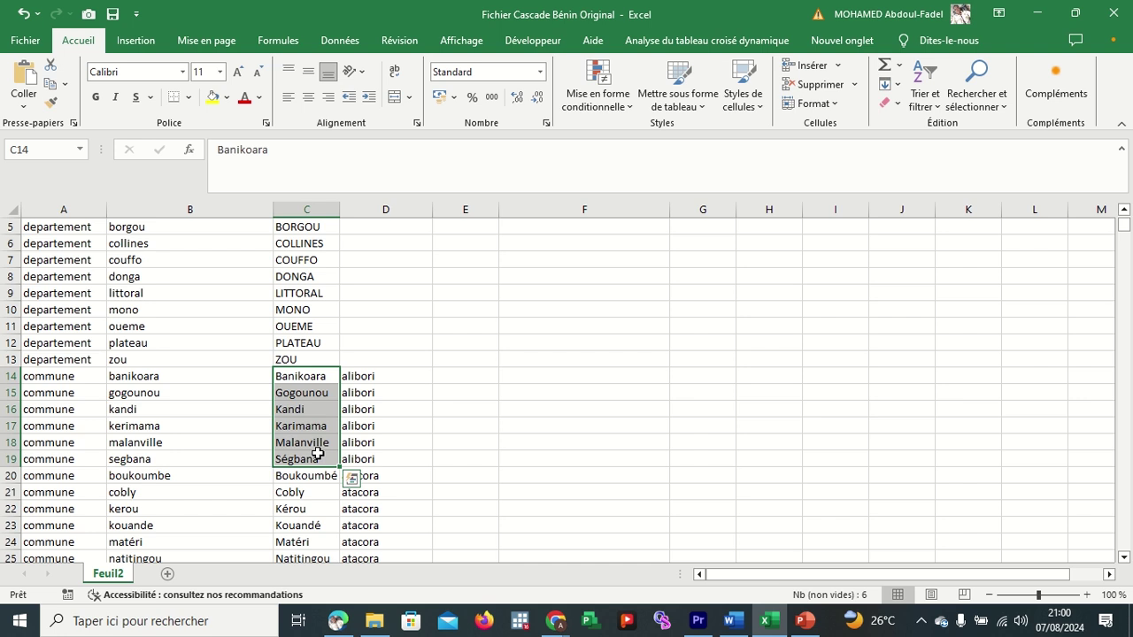
scroll(384, 438, "up", 2)
scroll(384, 437, "down", 3)
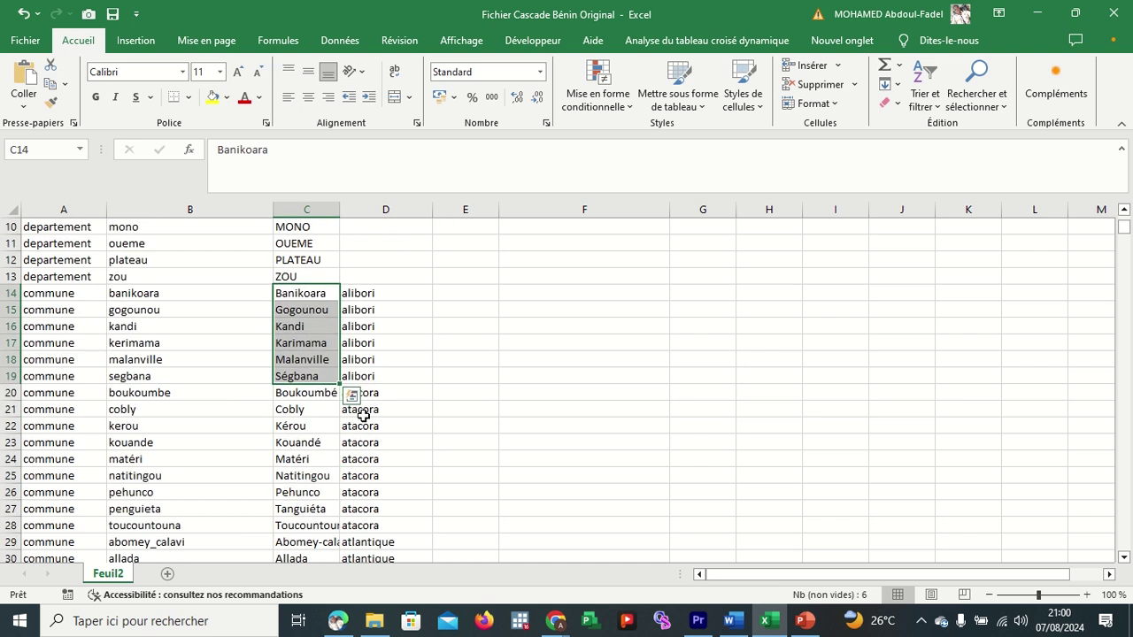
left_click(374, 397)
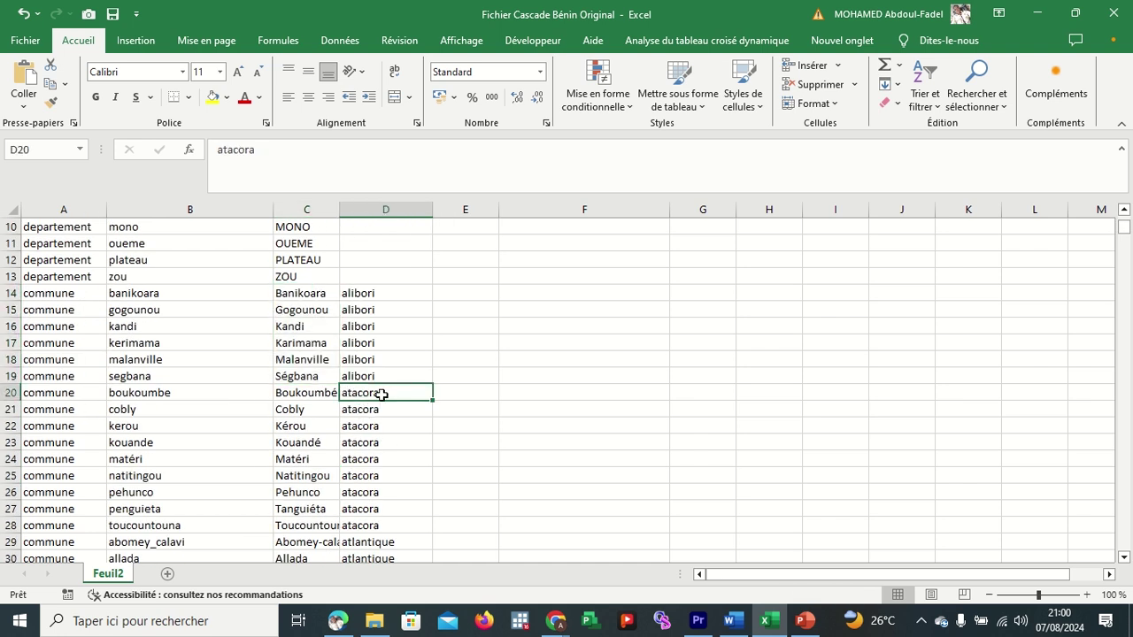
left_click_drag(382, 395, 388, 529)
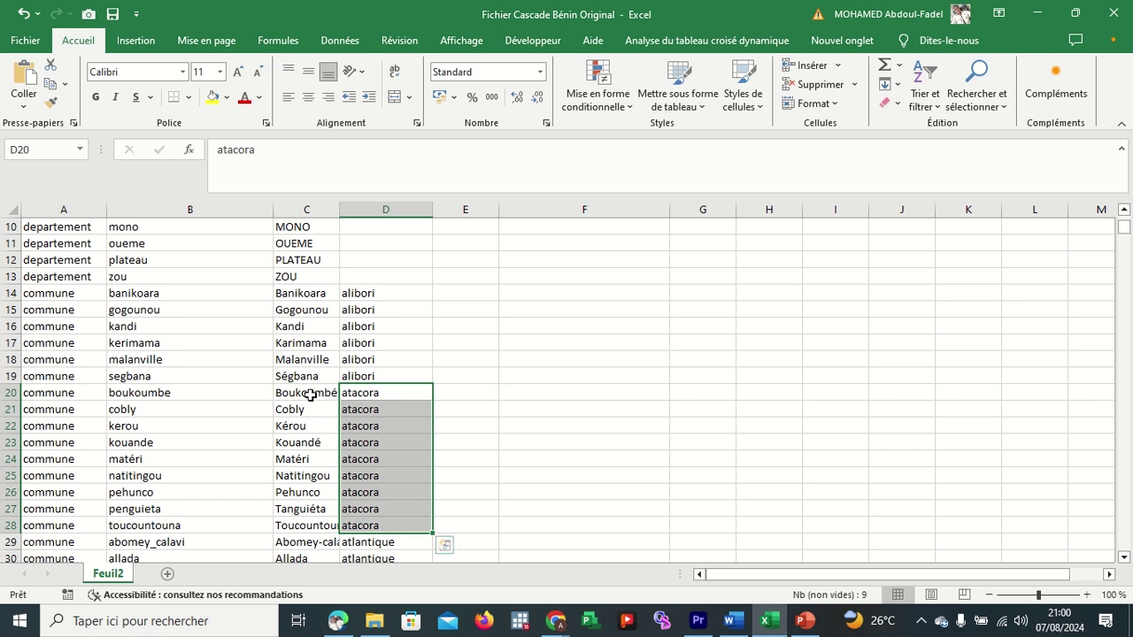
left_click_drag(310, 394, 308, 526)
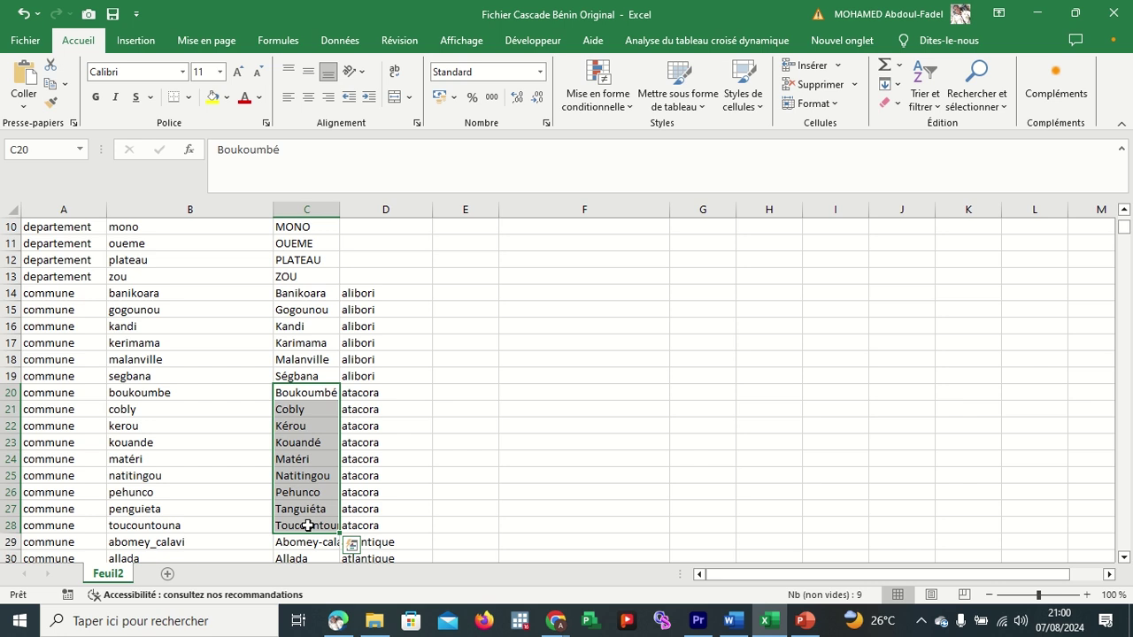
scroll(378, 505, "down", 18)
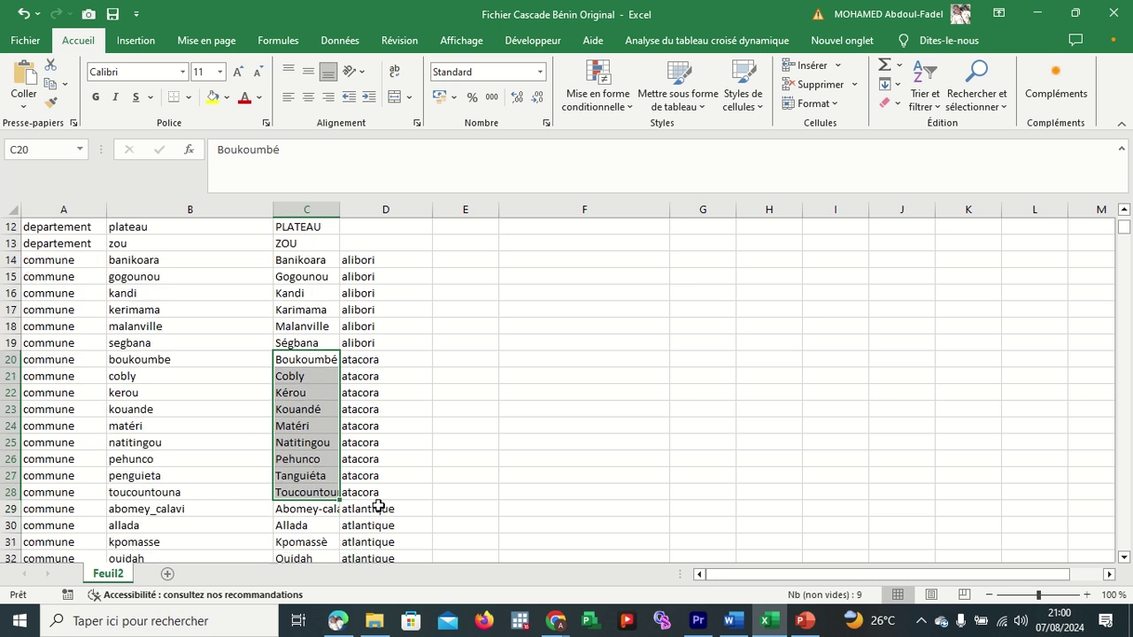
scroll(378, 506, "down", 4)
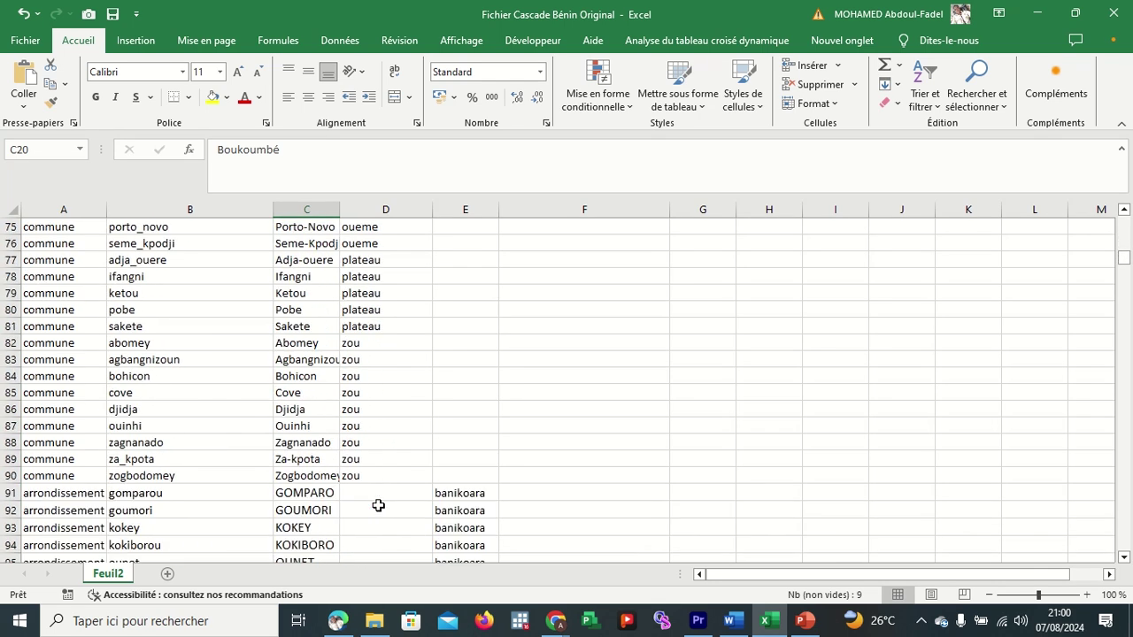
left_click(8, 442)
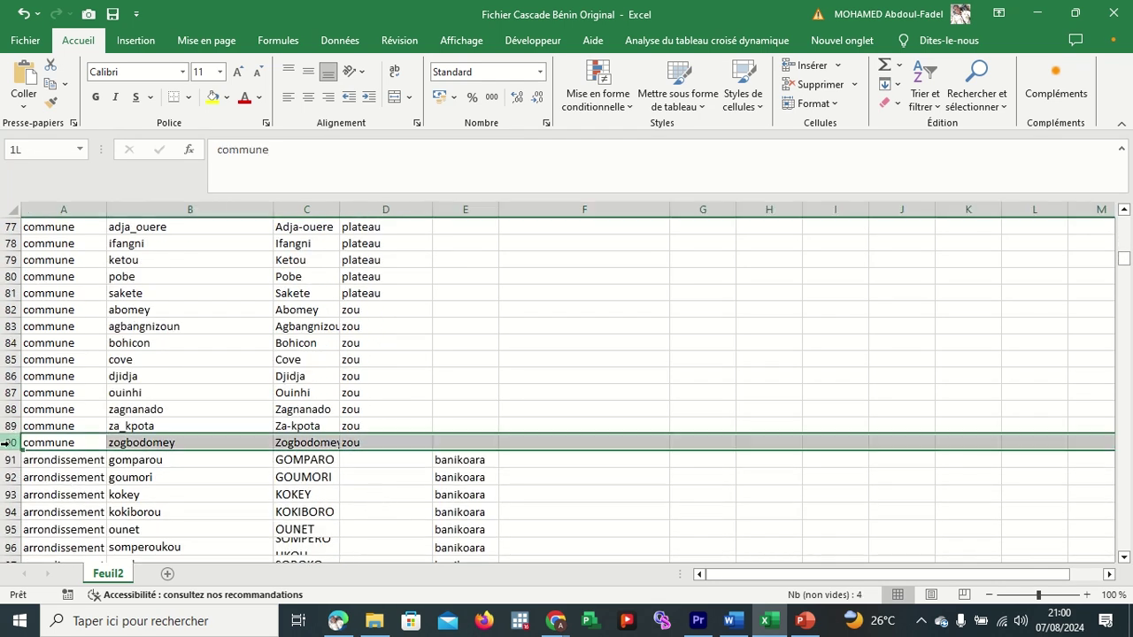
scroll(113, 456, "down", 1)
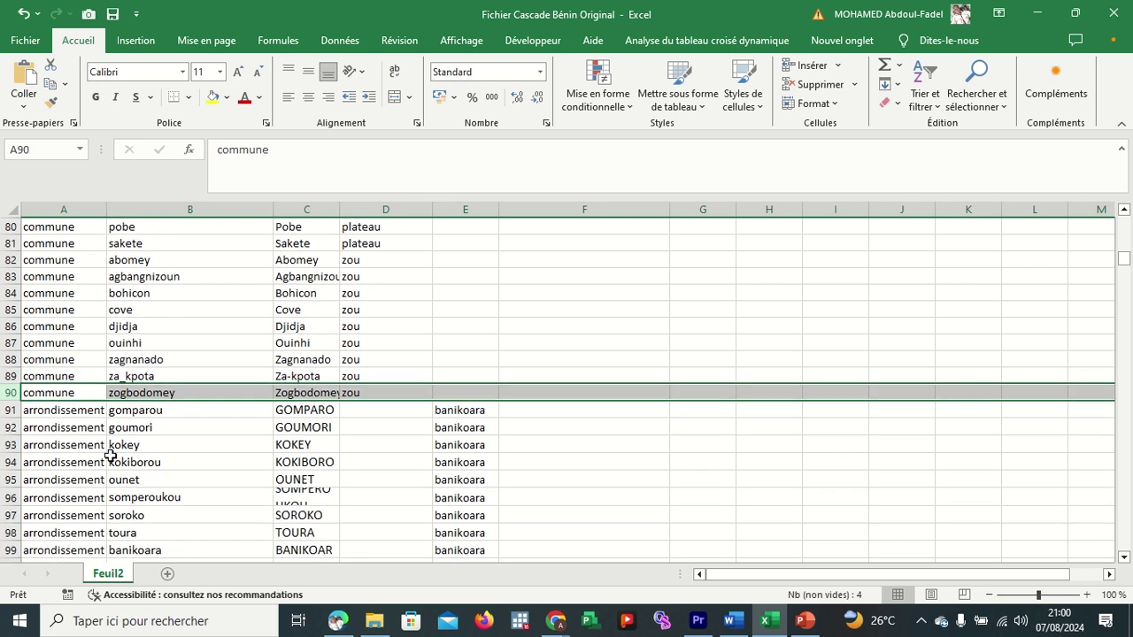
left_click(304, 395)
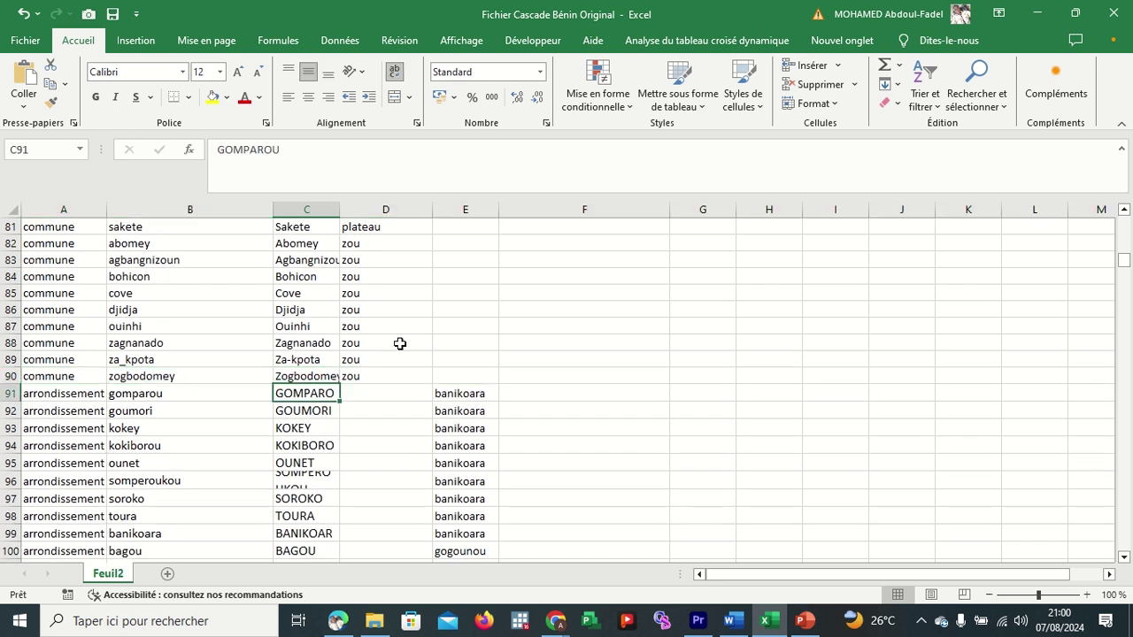
scroll(400, 344, "up", 13)
scroll(400, 343, "up", 10)
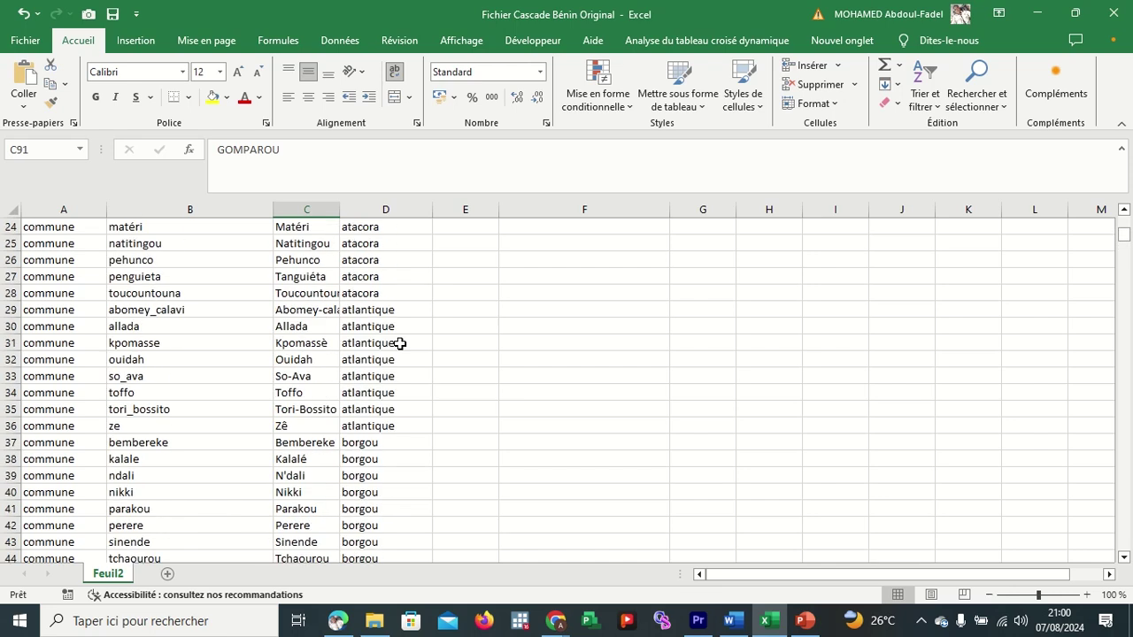
scroll(400, 344, "up", 4)
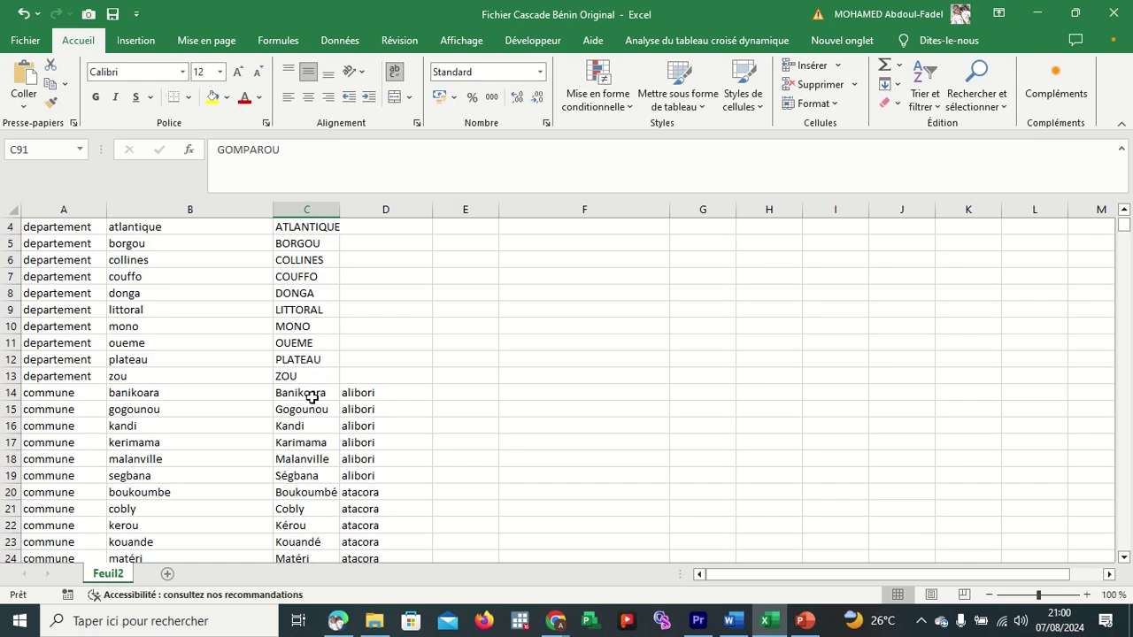
left_click(309, 394)
key("ctrl+Down")
scroll(541, 374, "up", 20)
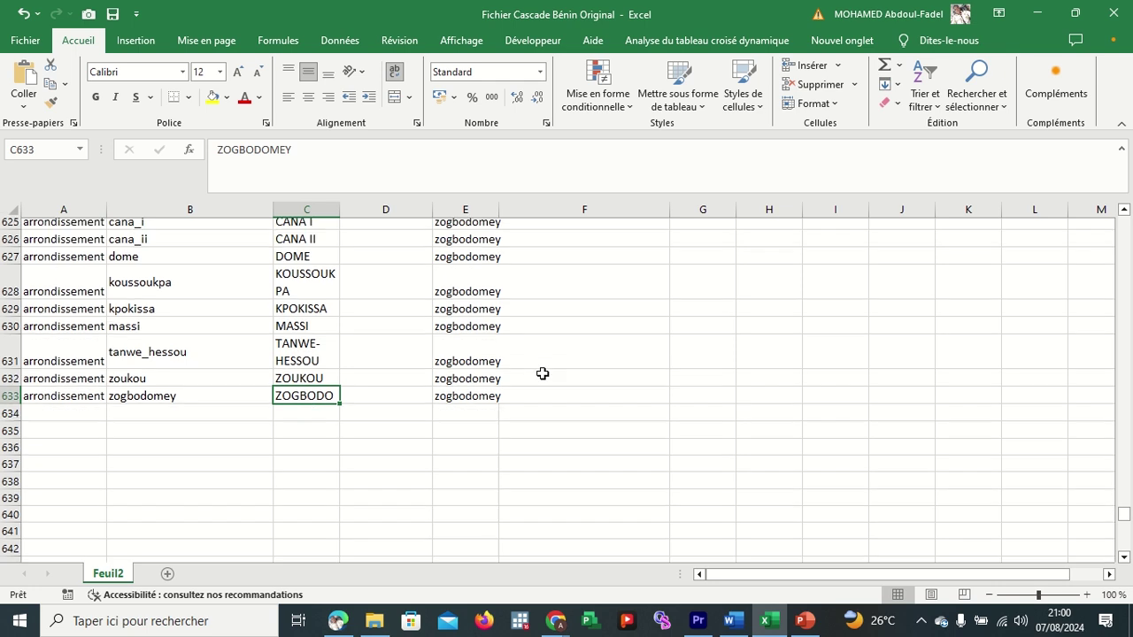
scroll(541, 374, "up", 18)
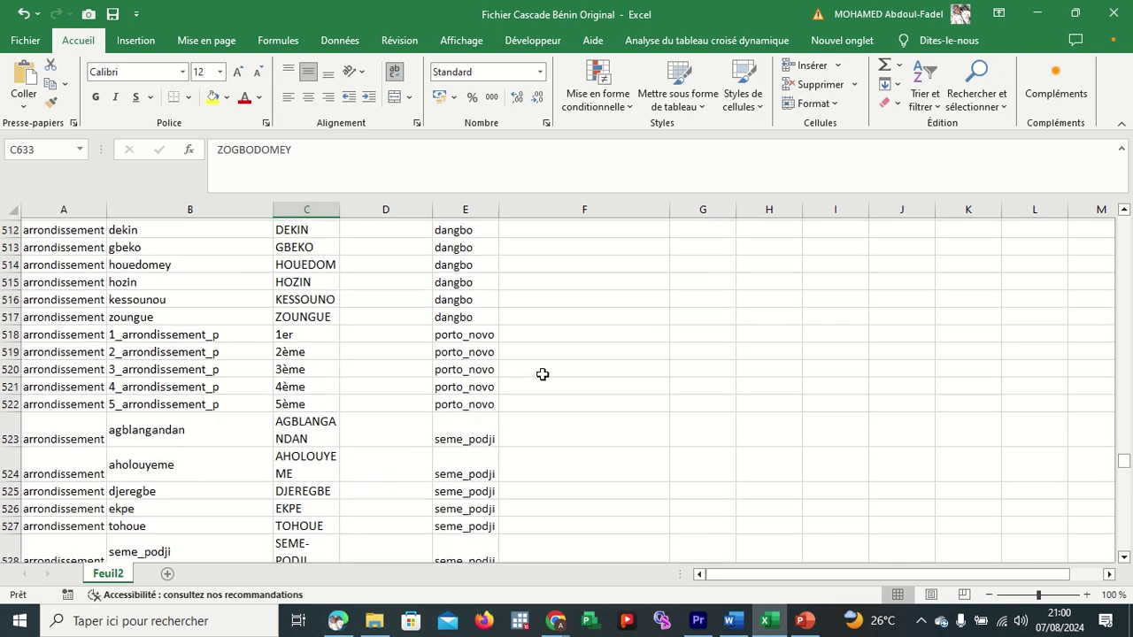
scroll(542, 377, "up", 20)
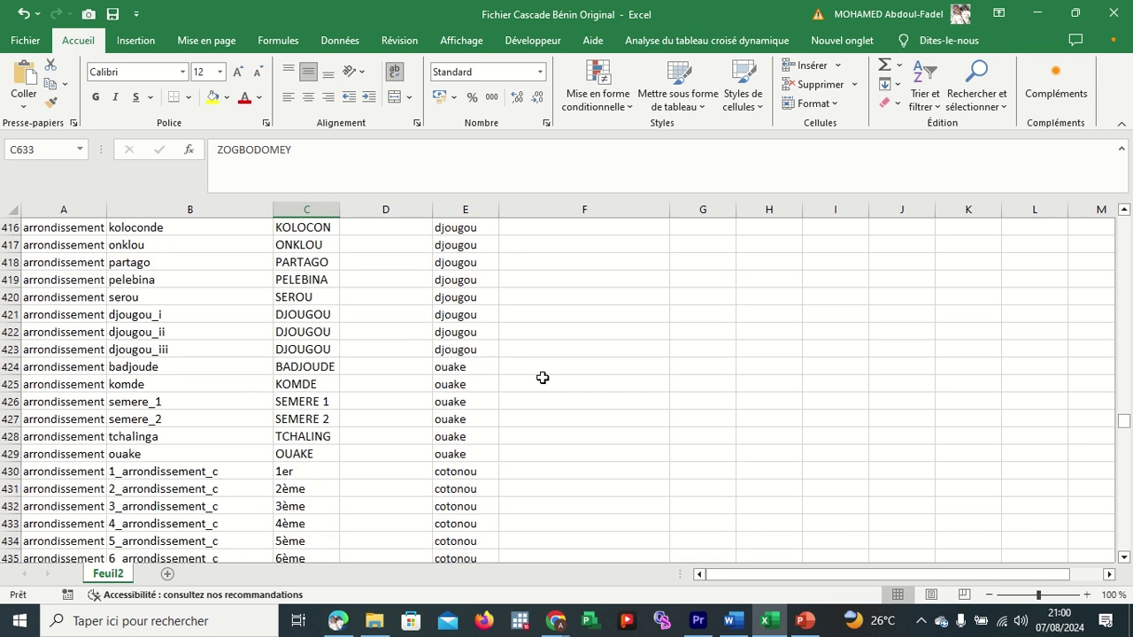
scroll(543, 381, "up", 20)
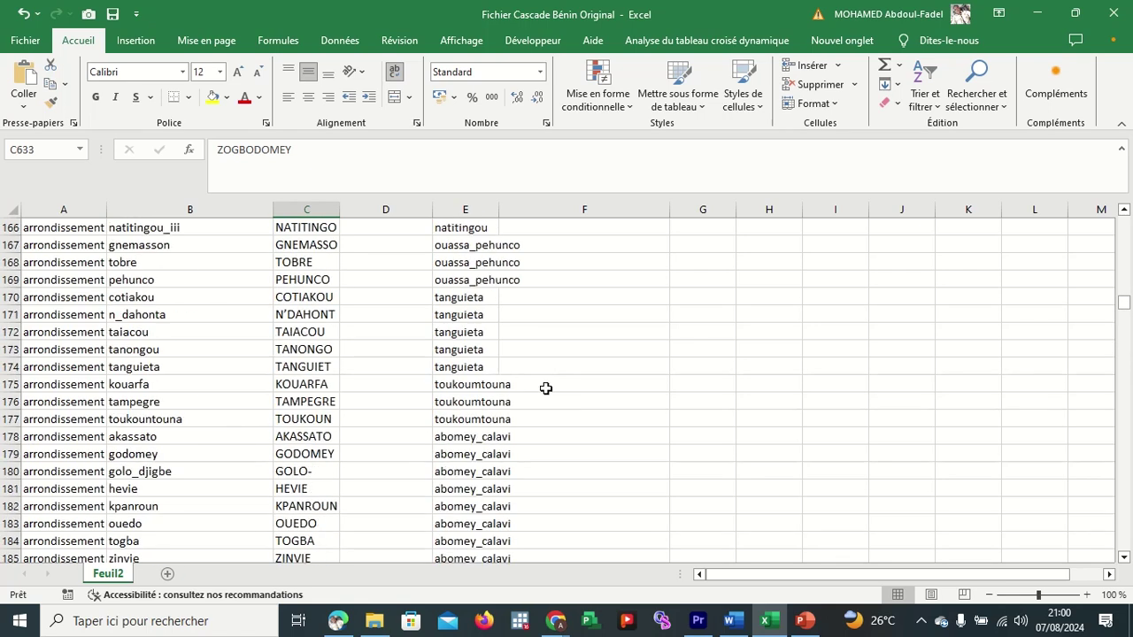
scroll(397, 389, "down", 1)
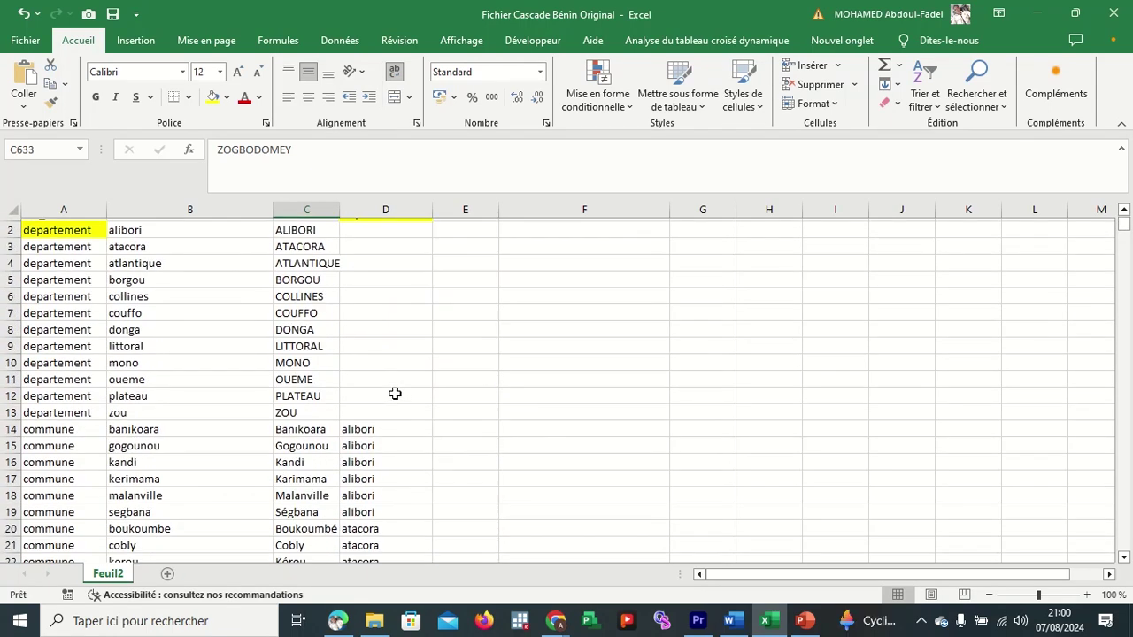
left_click(325, 423)
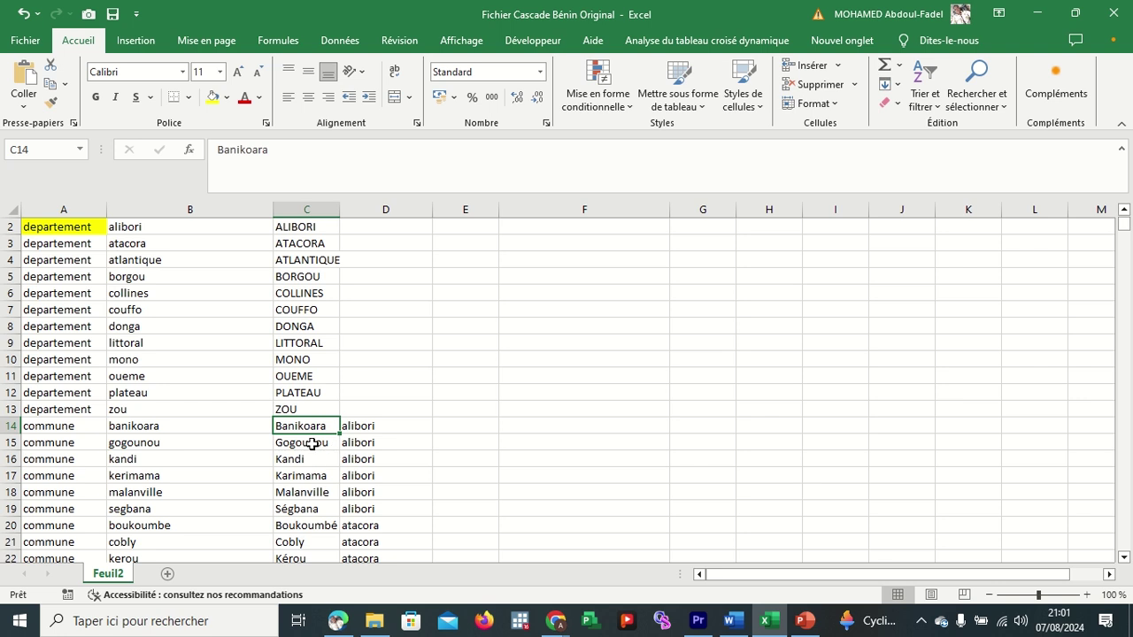
left_click(312, 443)
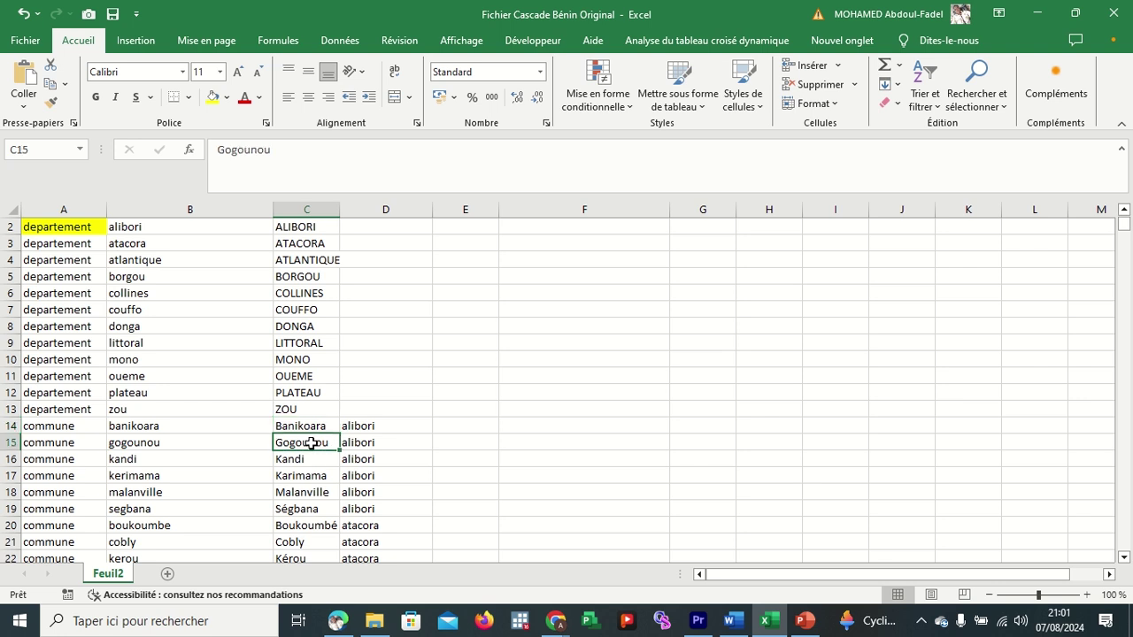
left_click(309, 456)
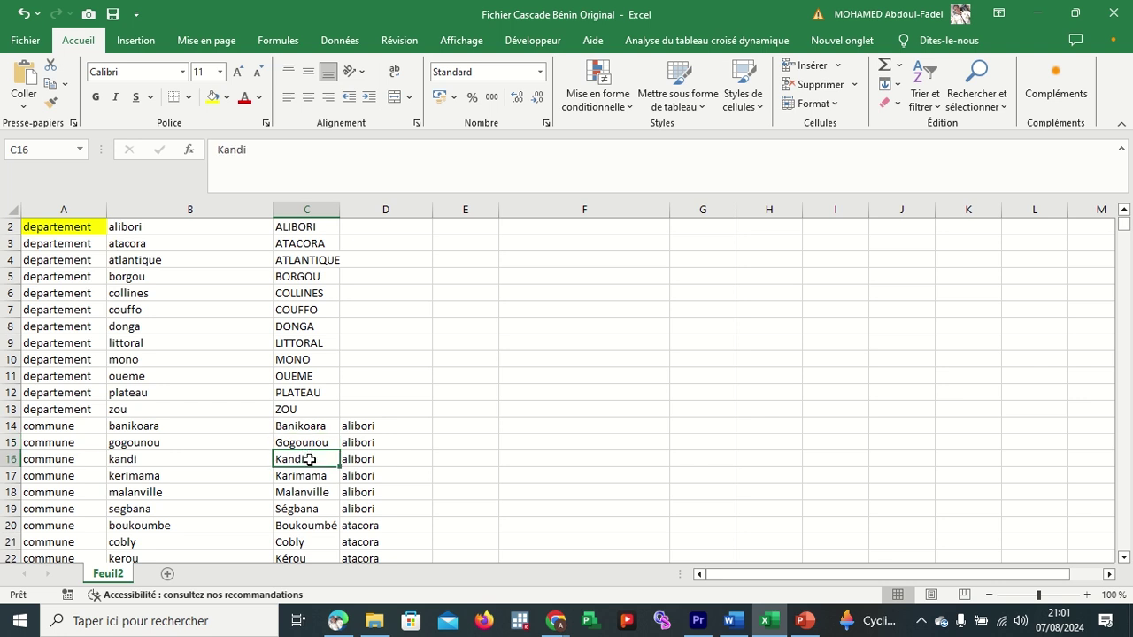
left_click(314, 473)
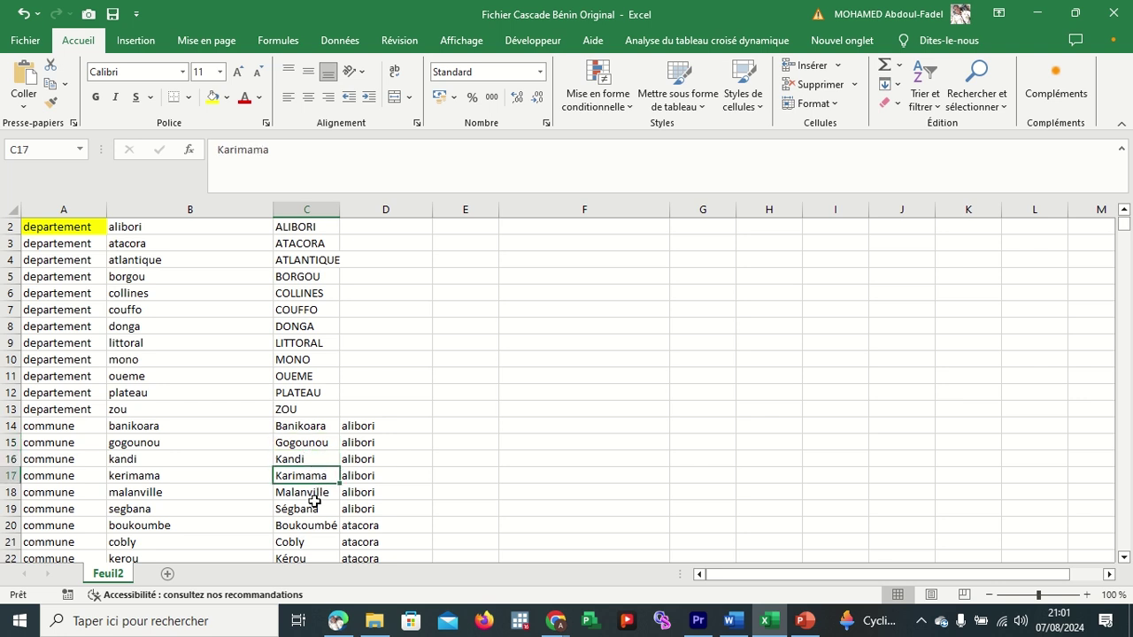
double_click(313, 508)
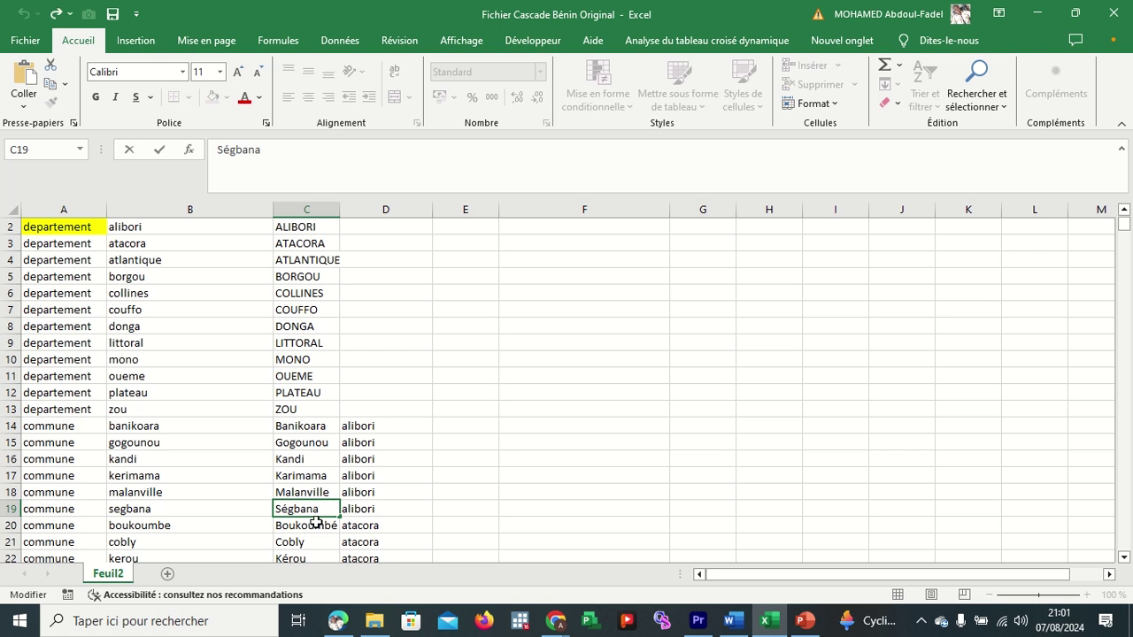
left_click(316, 523)
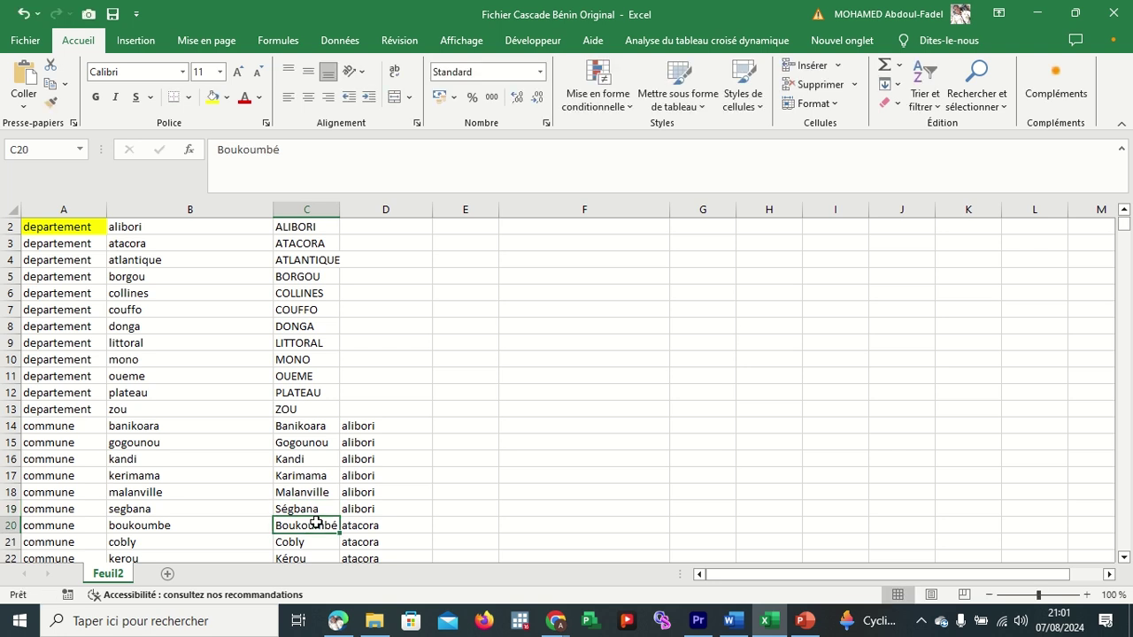
scroll(316, 523, "down", 2)
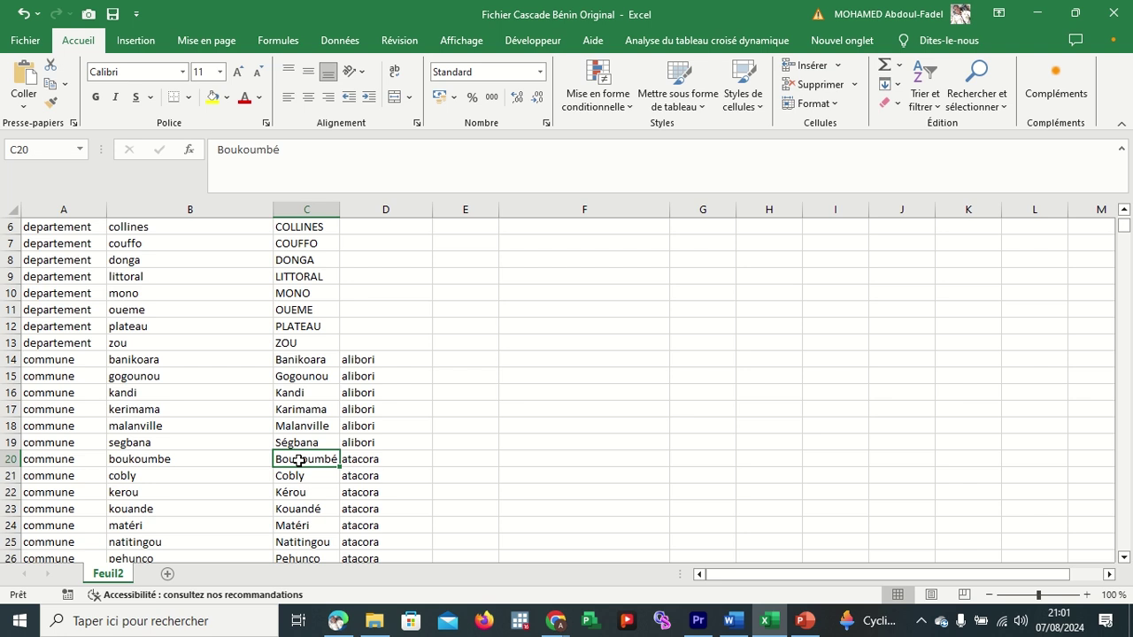
left_click(304, 477)
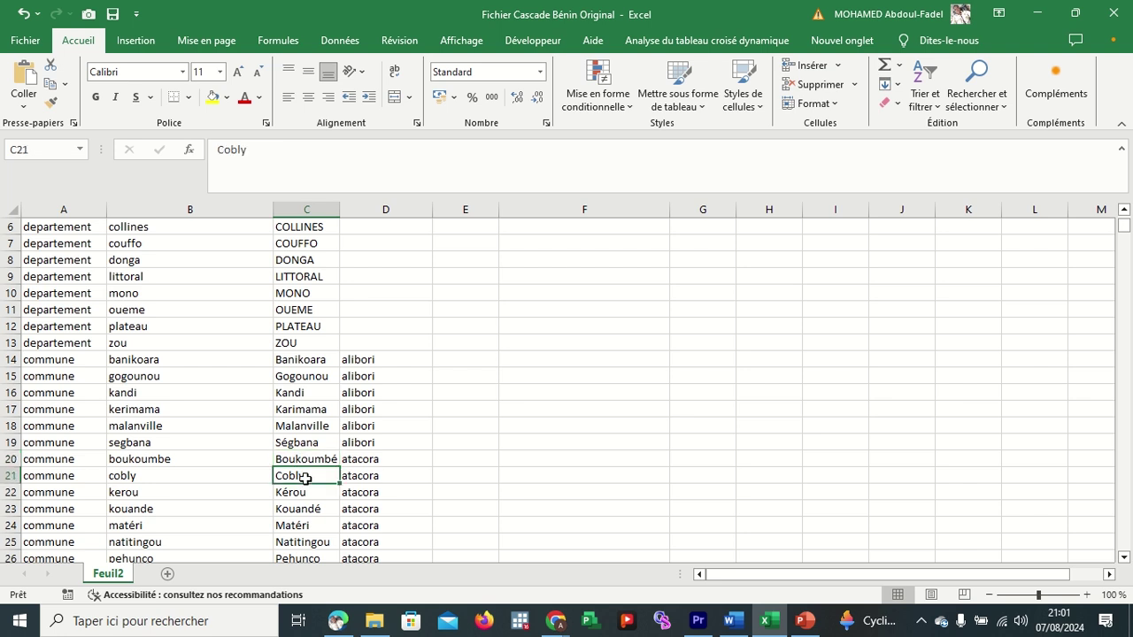
left_click(312, 496)
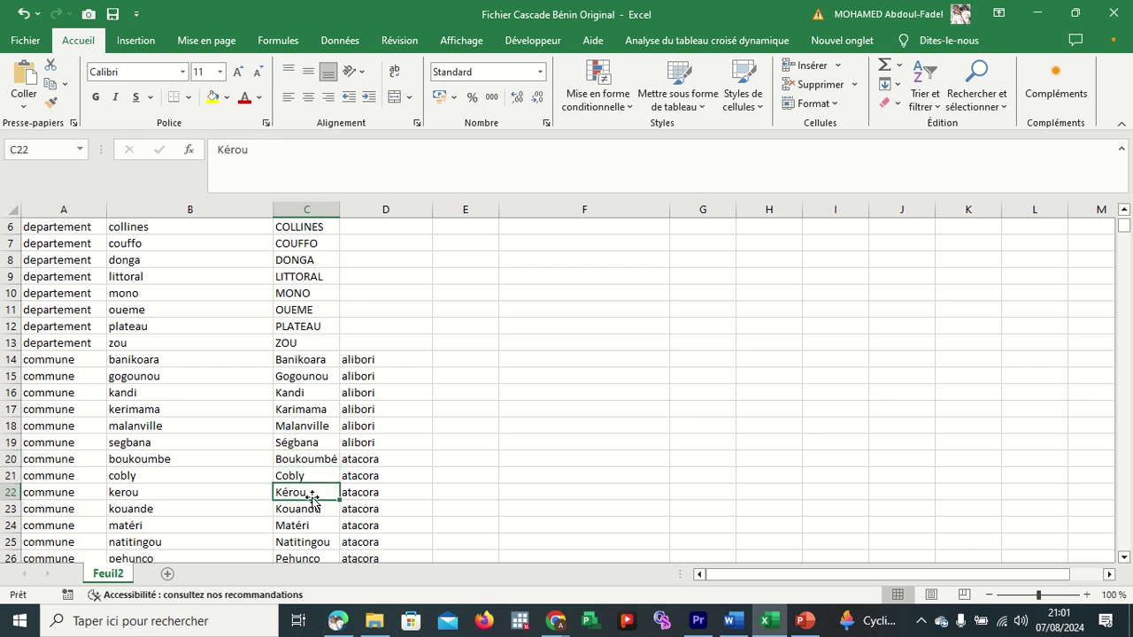
left_click(320, 510)
left_click(323, 523)
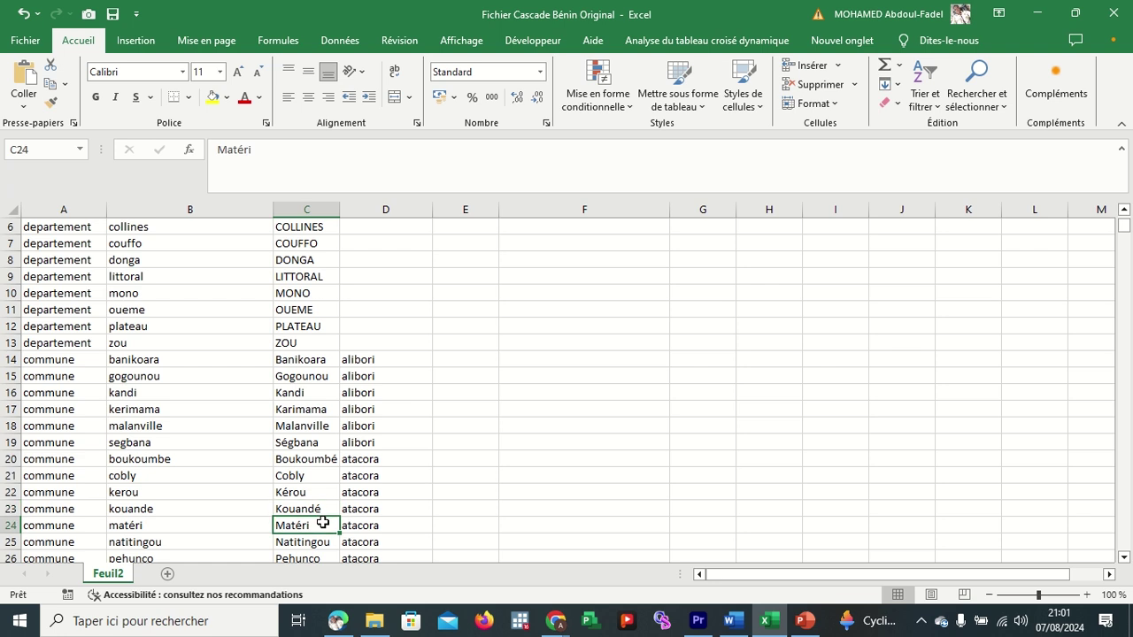
scroll(323, 523, "down", 20)
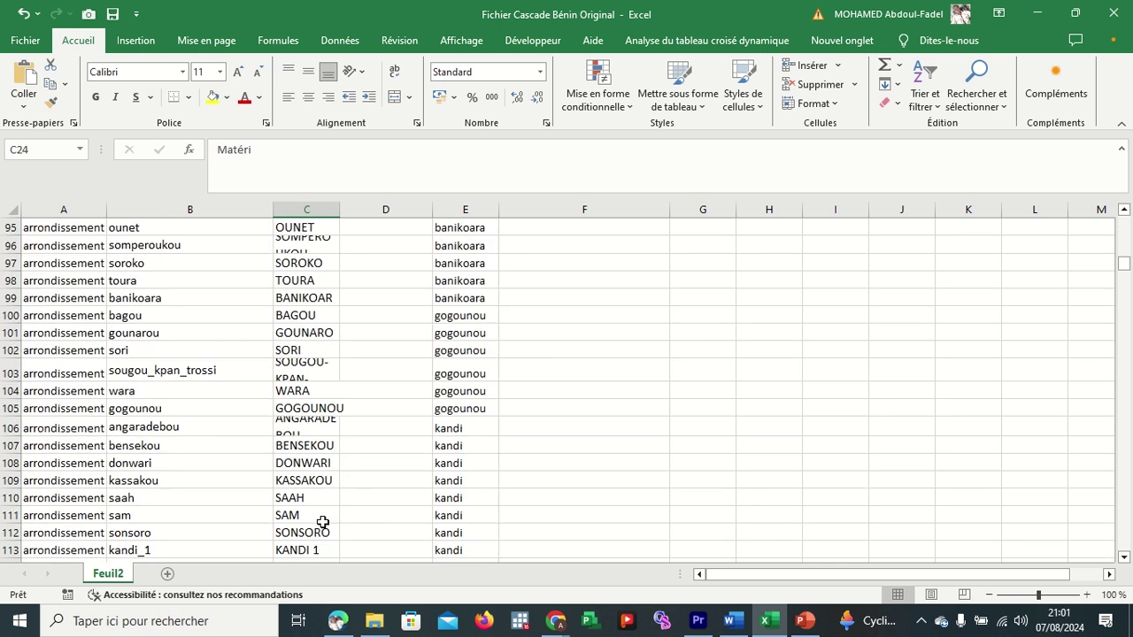
scroll(323, 523, "up", 6)
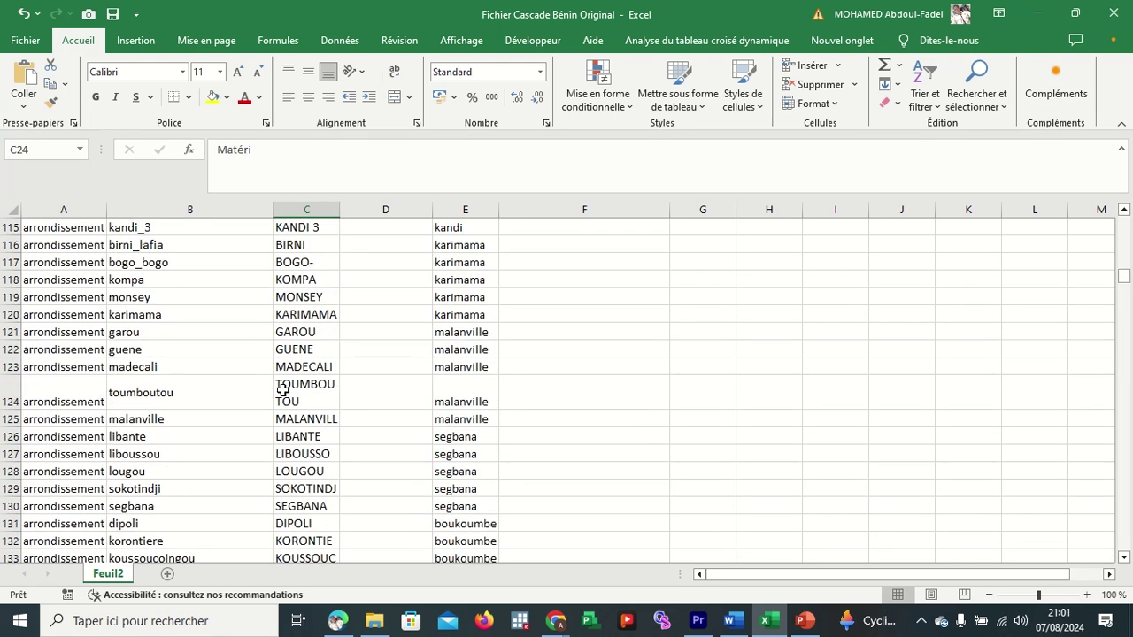
scroll(292, 348, "up", 2)
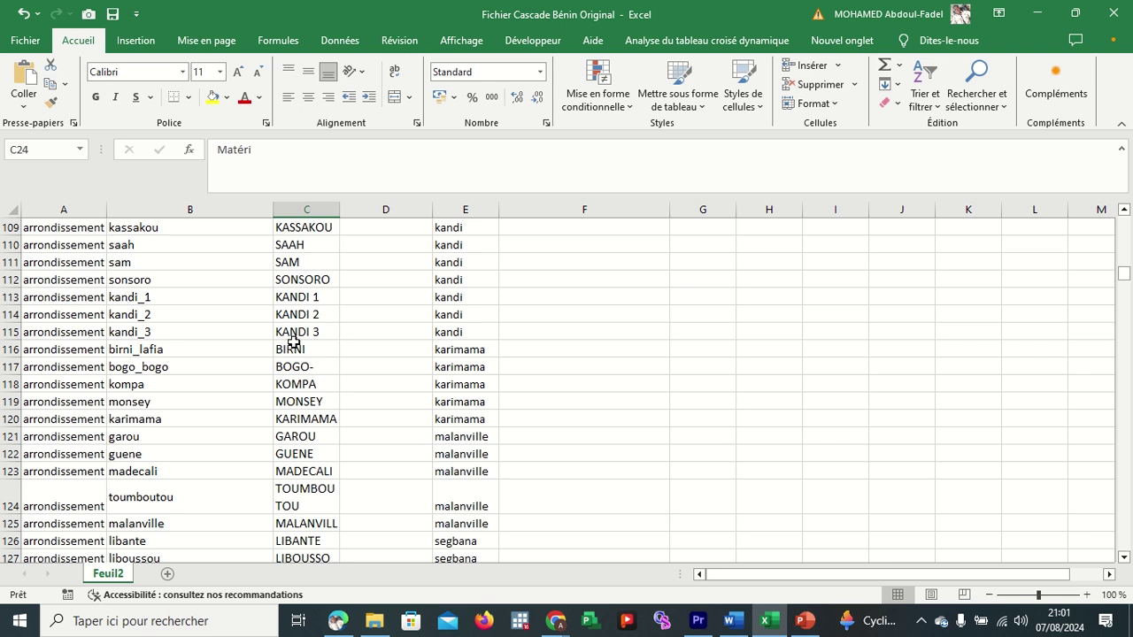
left_click(334, 344)
scroll(335, 346, "up", 2)
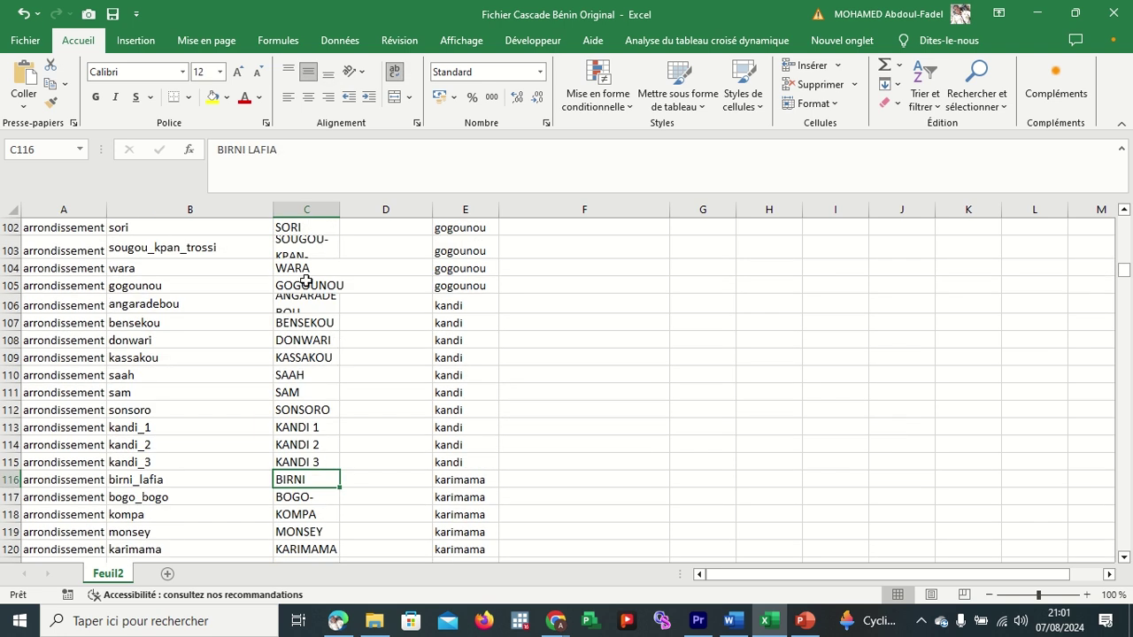
scroll(306, 283, "up", 4)
scroll(321, 300, "up", 3)
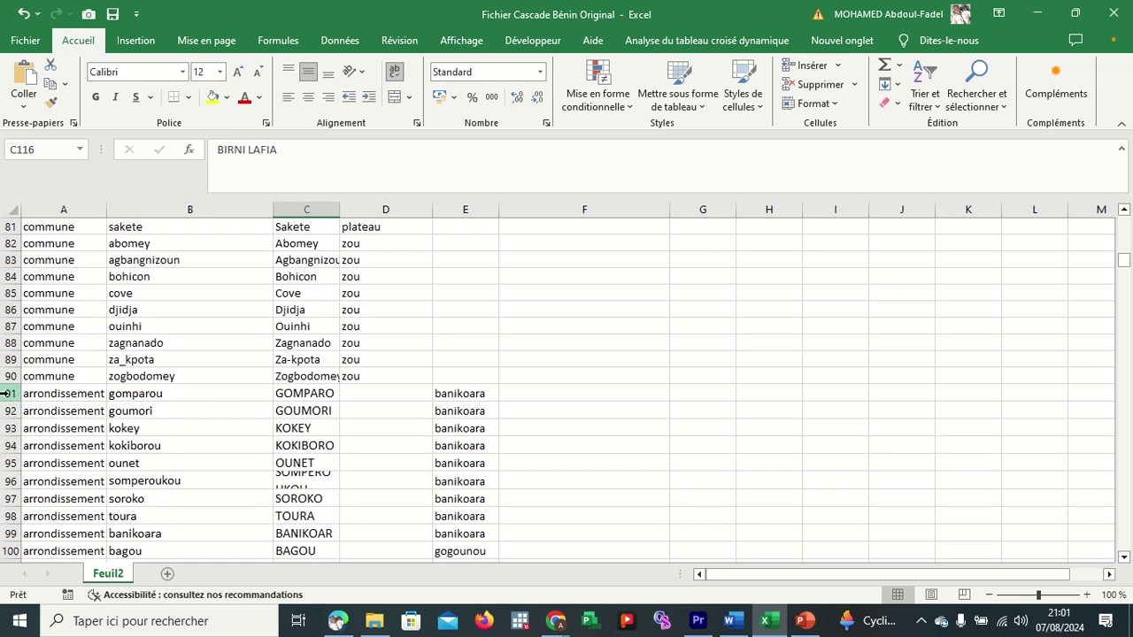
left_click(14, 392)
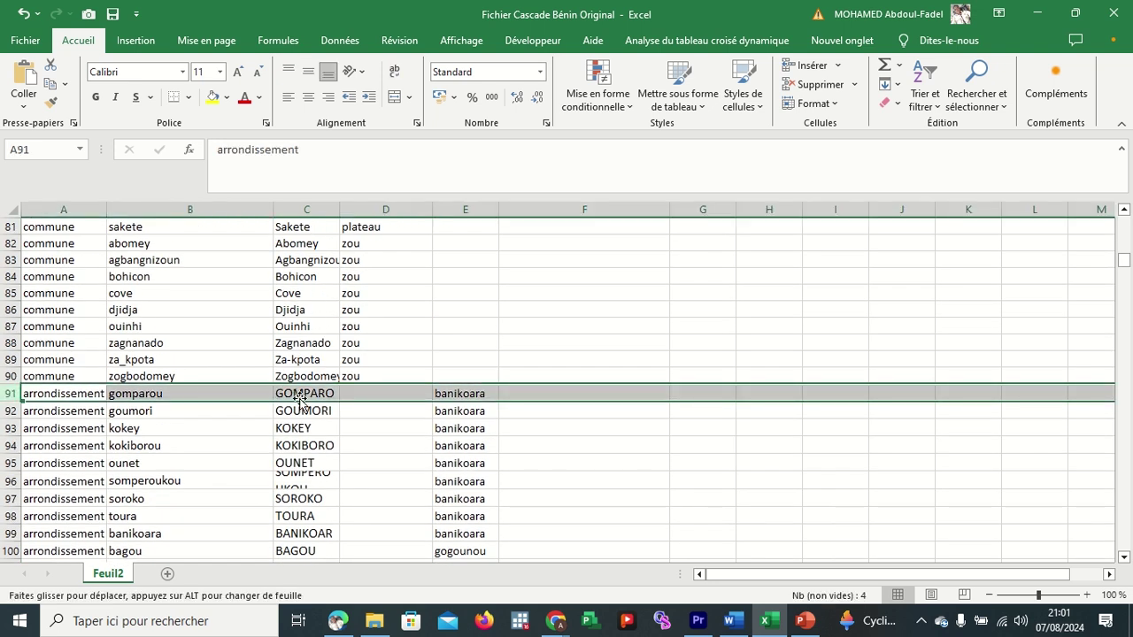
left_click_drag(301, 398, 319, 349)
left_click_drag(319, 366, 319, 419)
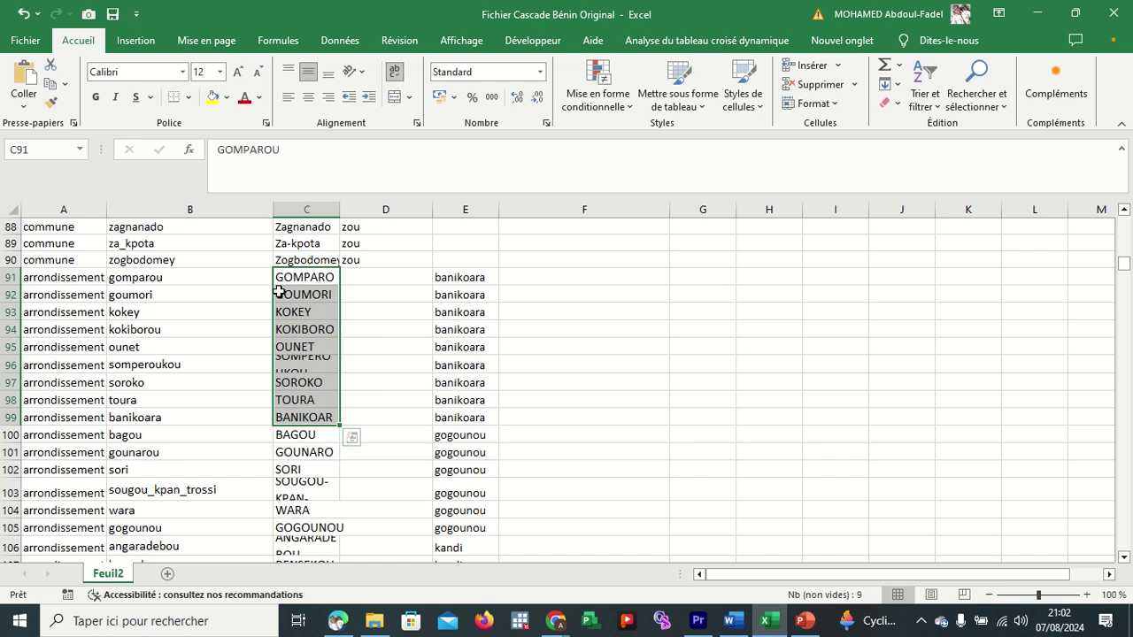
left_click(85, 280)
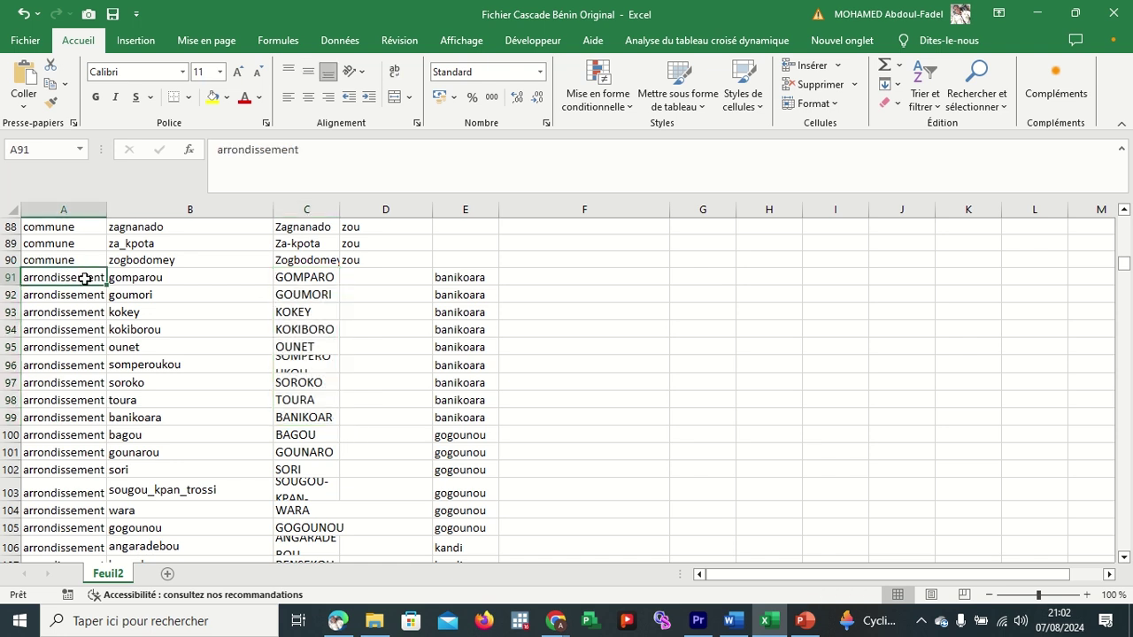
double_click(85, 279)
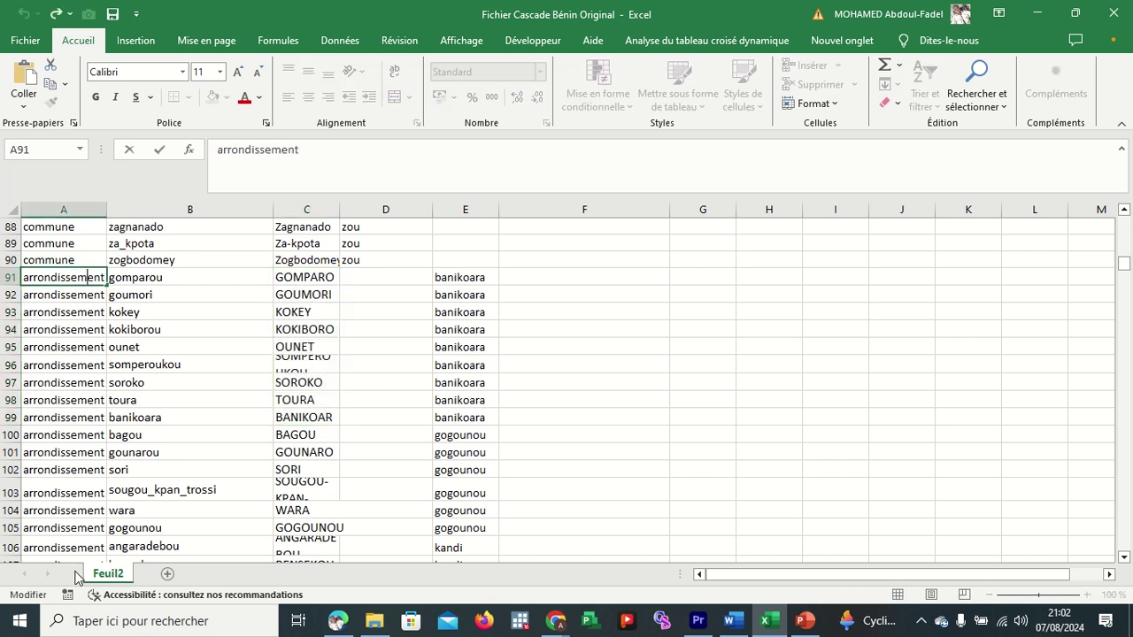
left_click(75, 457)
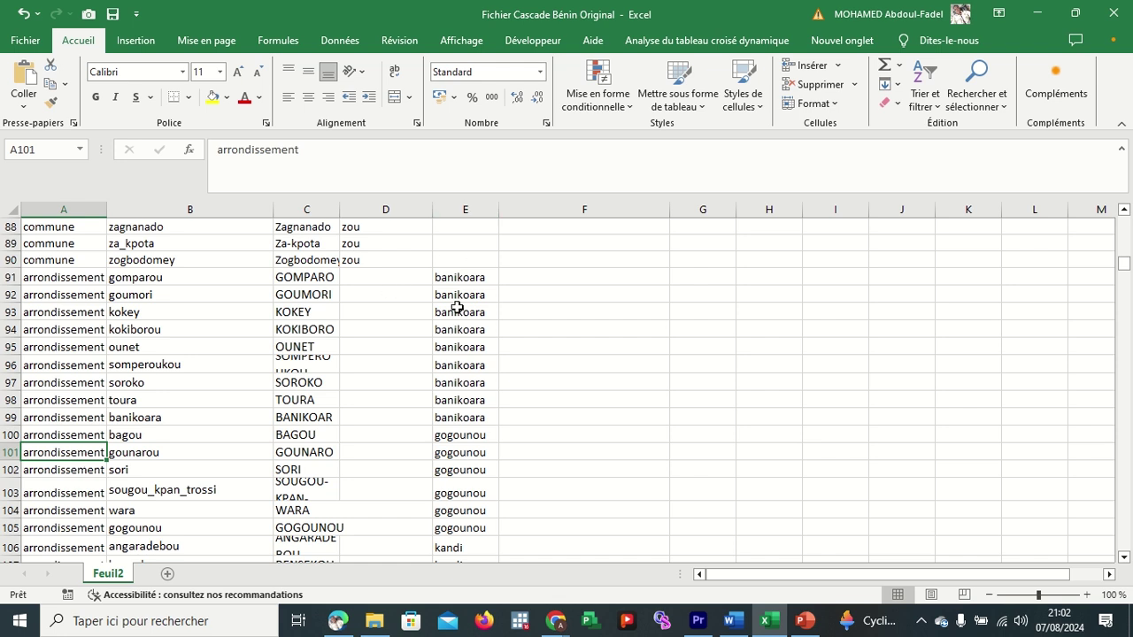
scroll(456, 307, "up", 20)
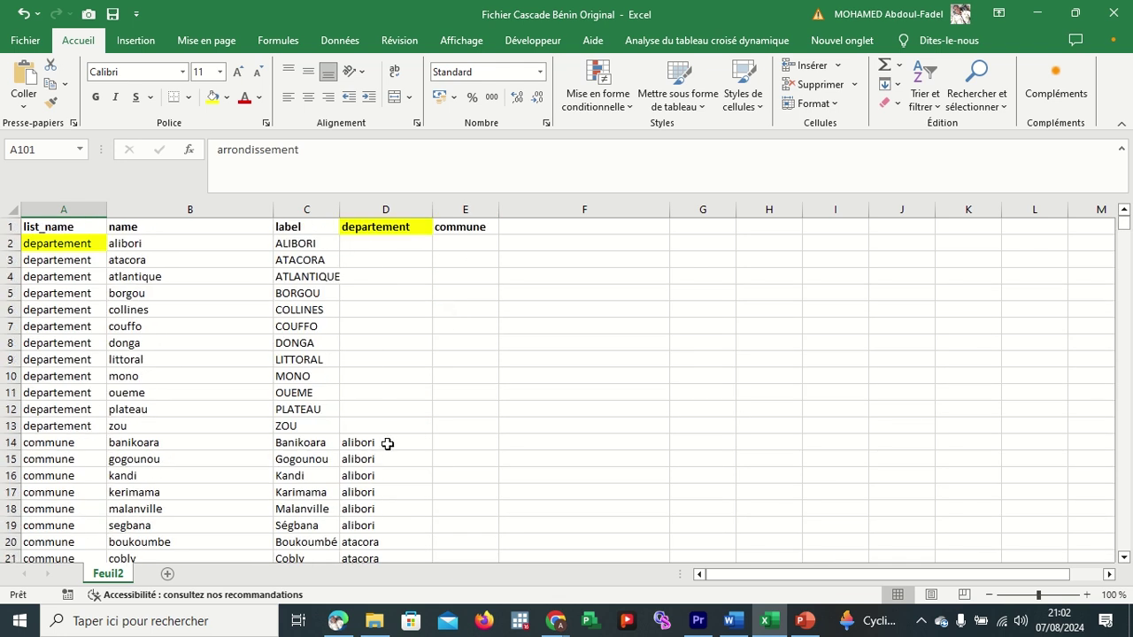
Check Banikoara's departement value 'alibori' and review the commune column E.
left_click(398, 444)
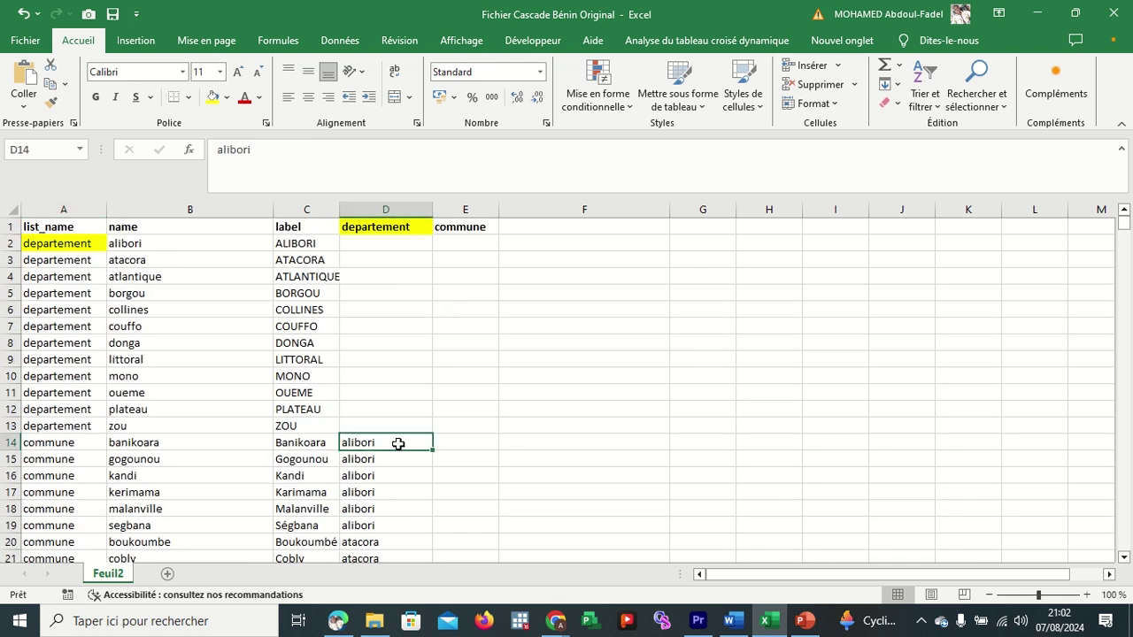
left_click(312, 445)
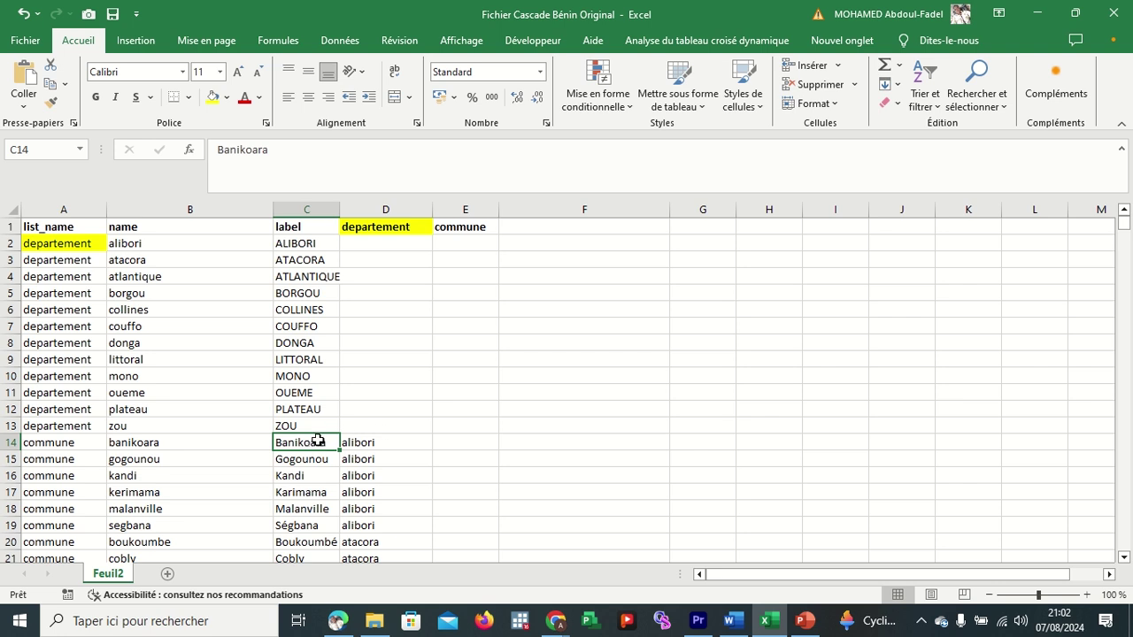
scroll(476, 478, "down", 7)
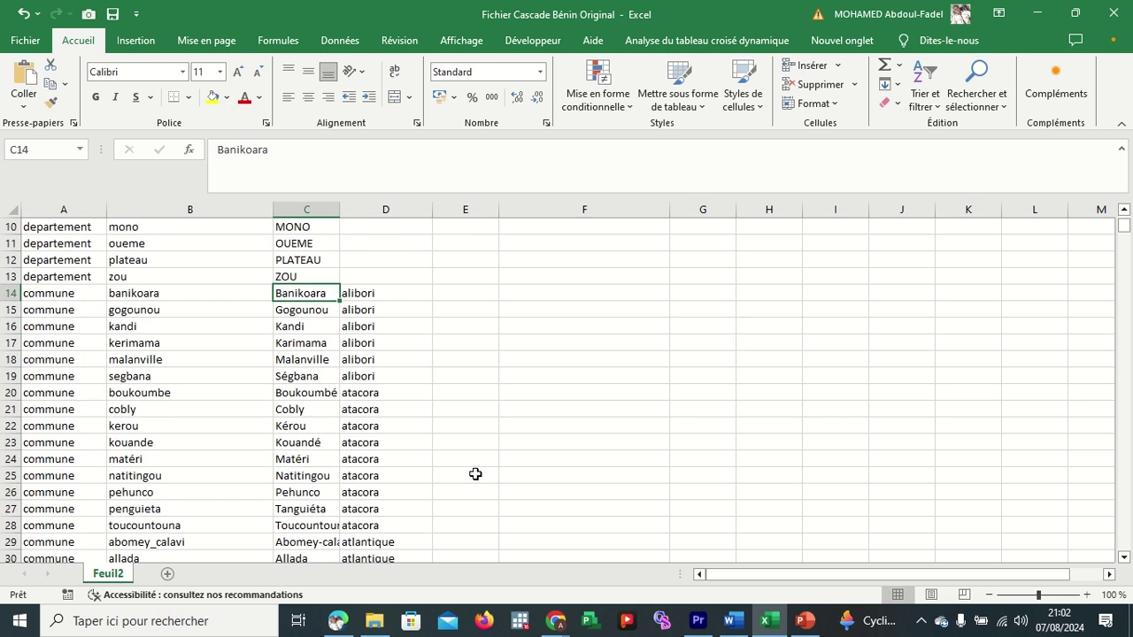
scroll(475, 475, "down", 19)
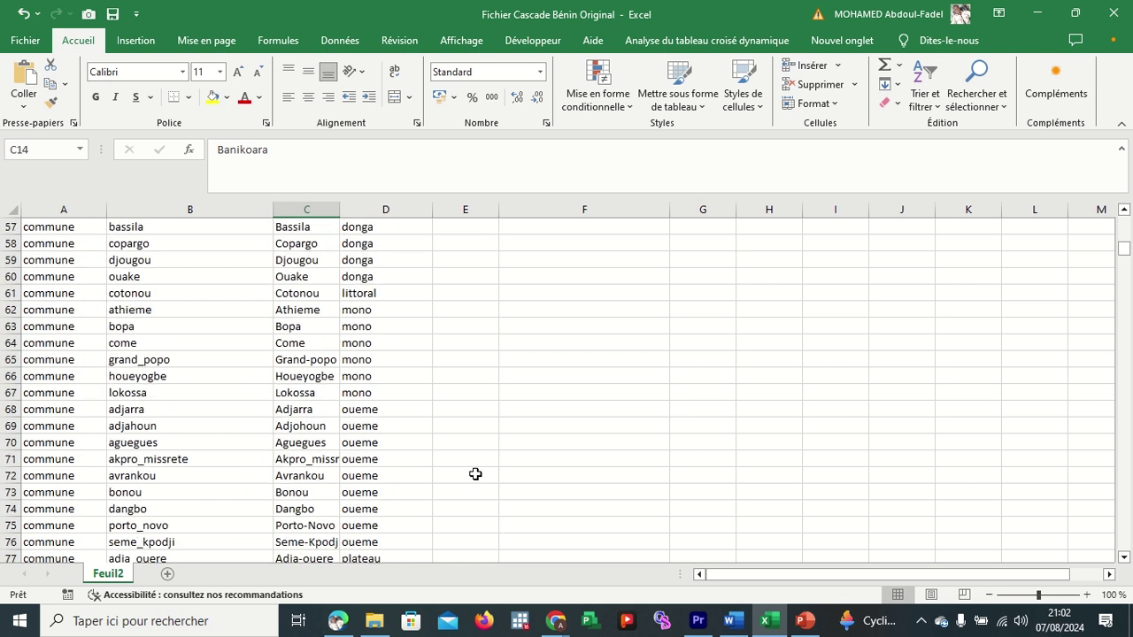
scroll(475, 474, "down", 1)
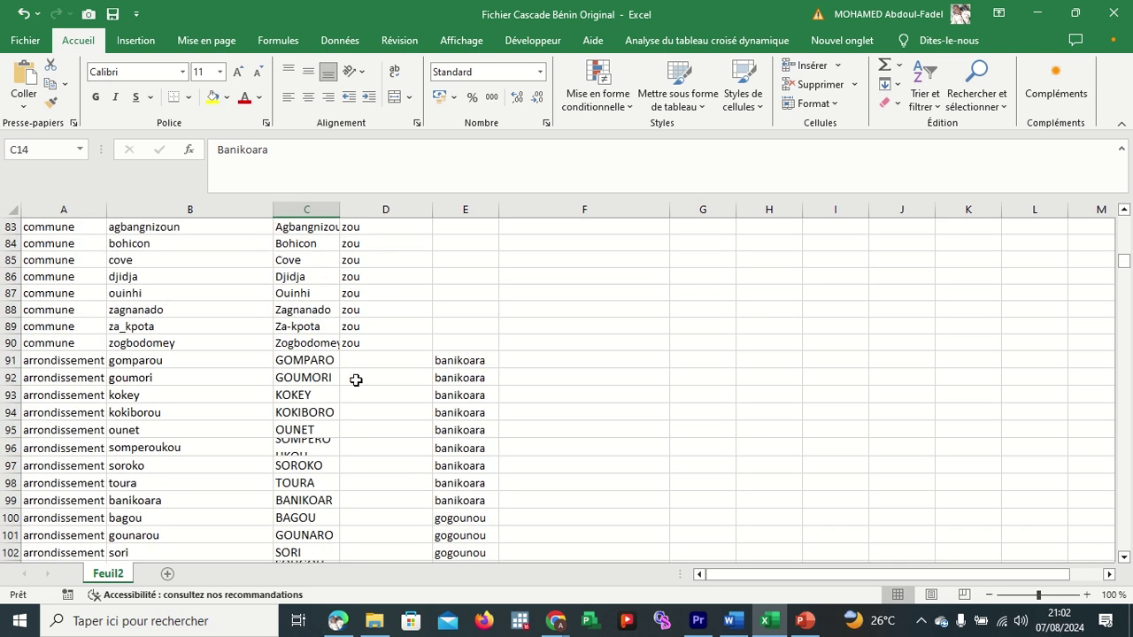
left_click(462, 209)
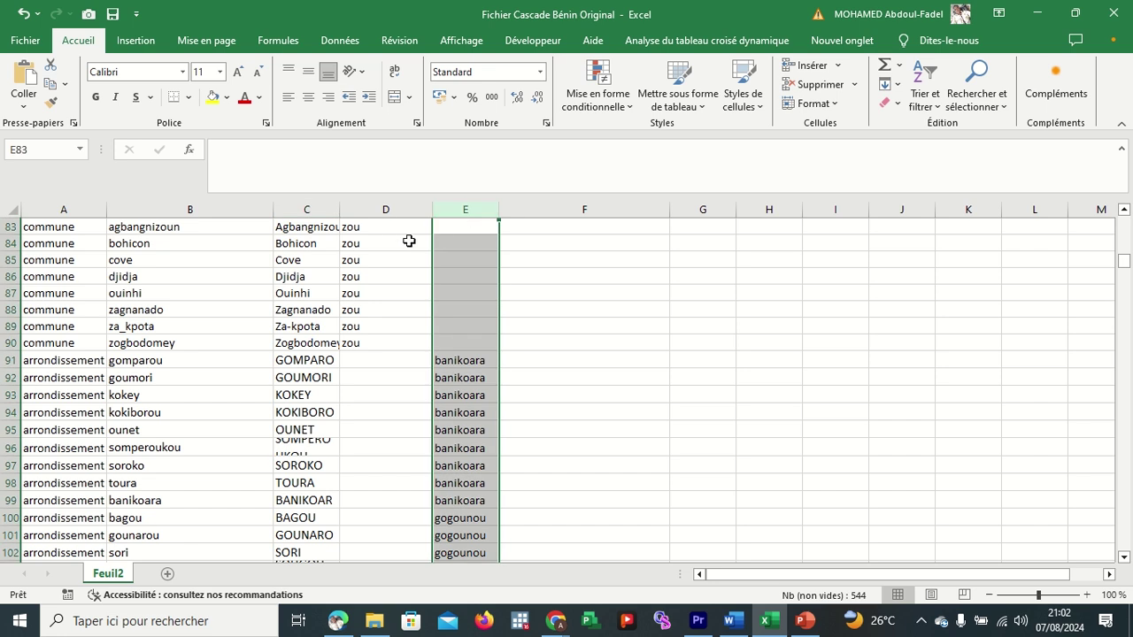
scroll(409, 240, "up", 20)
scroll(409, 240, "up", 1)
Review departement column D and the commune header, then switch to the Google Meet window.
left_click(385, 209)
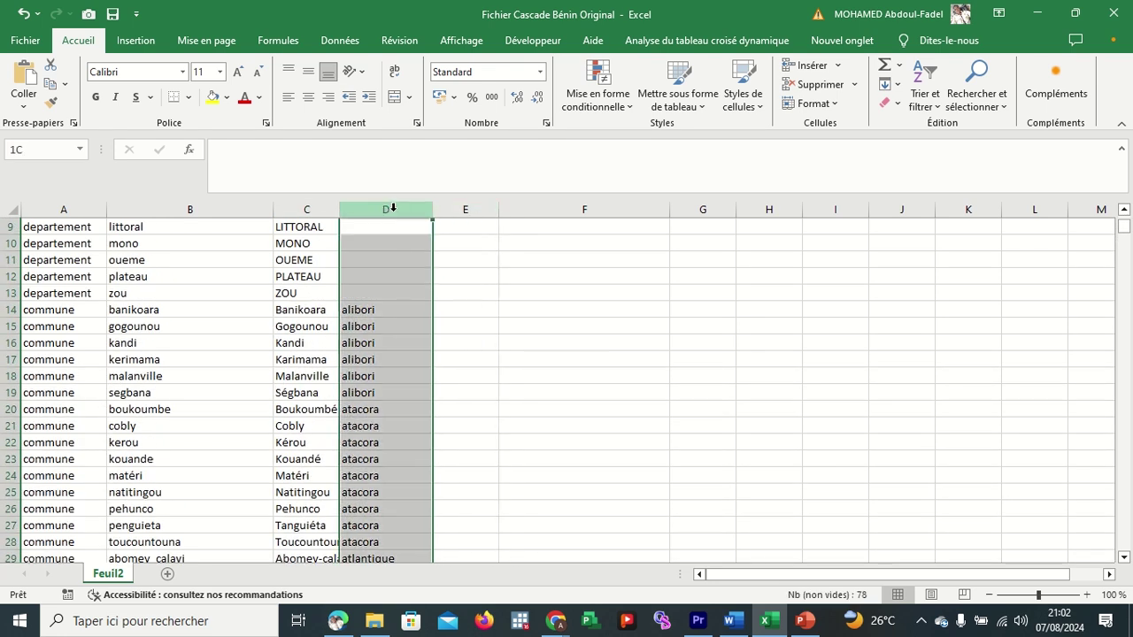
scroll(453, 299, "up", 3)
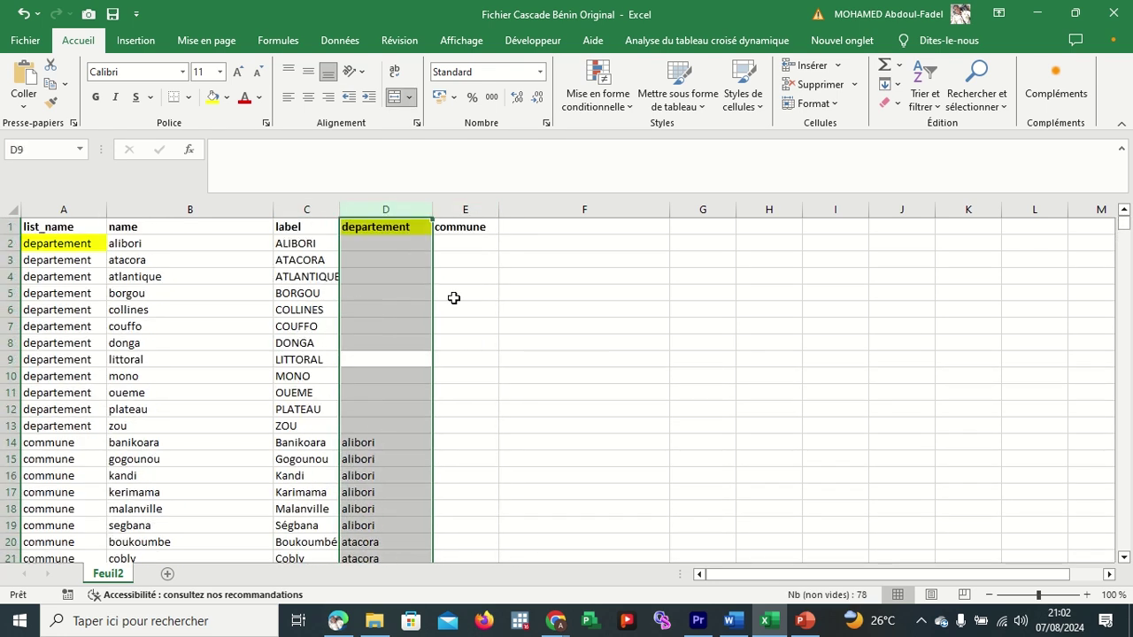
left_click(463, 229)
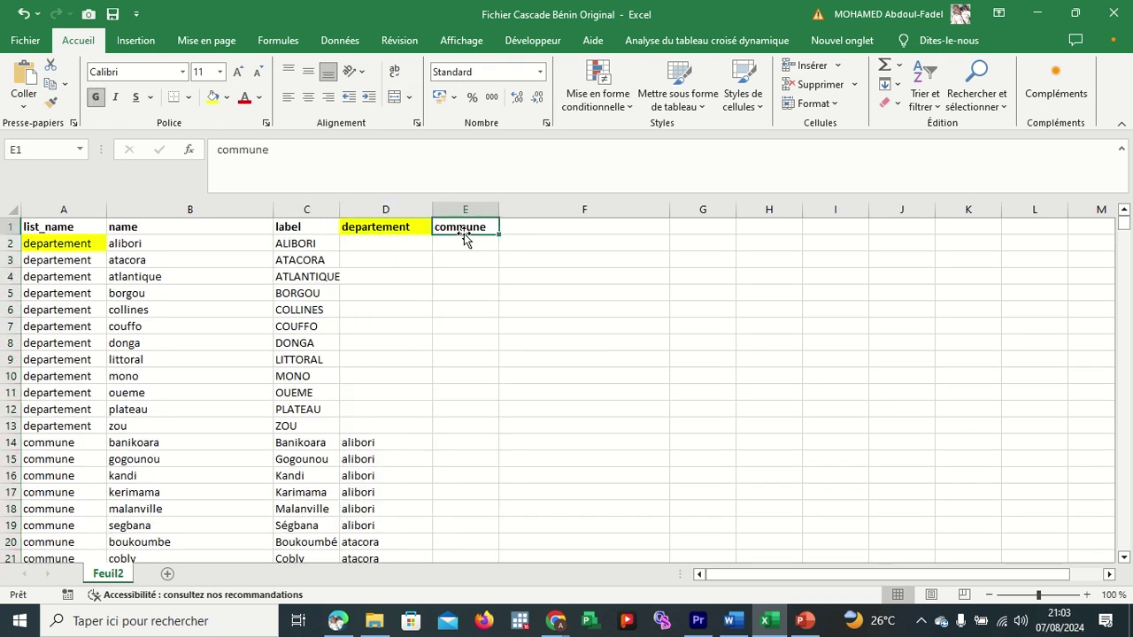
left_click(88, 440)
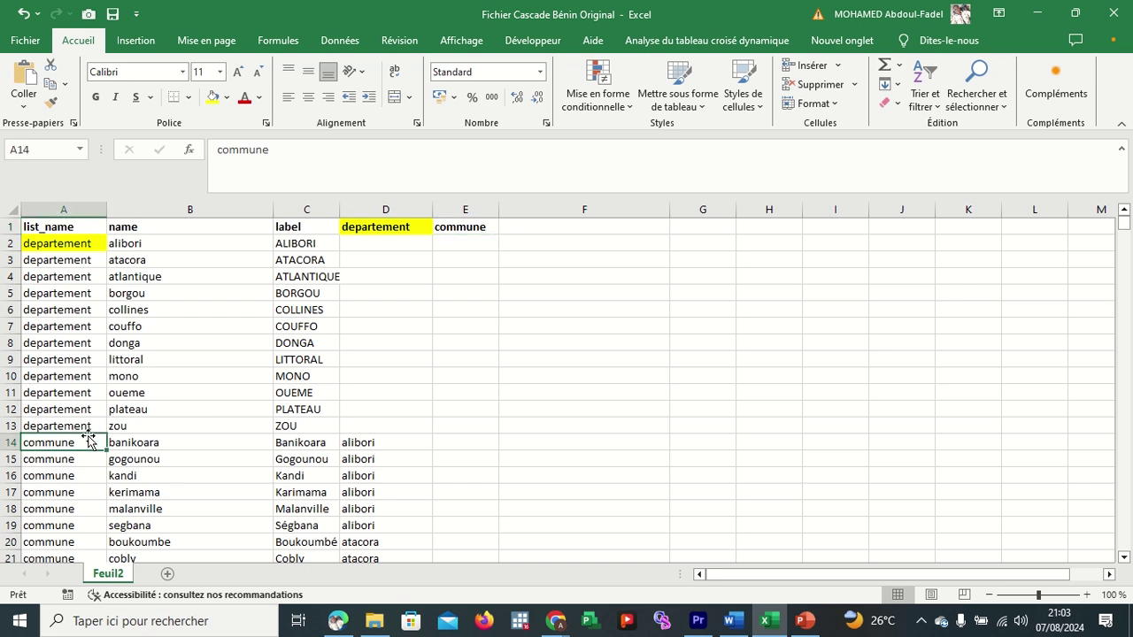
left_click(455, 228)
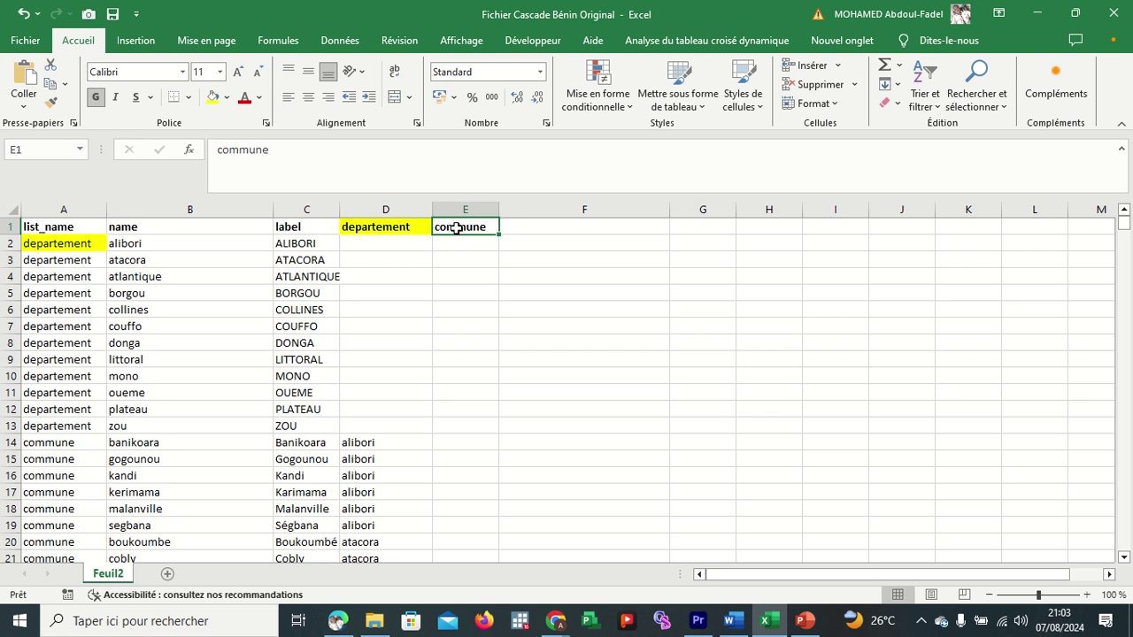
left_click(464, 207)
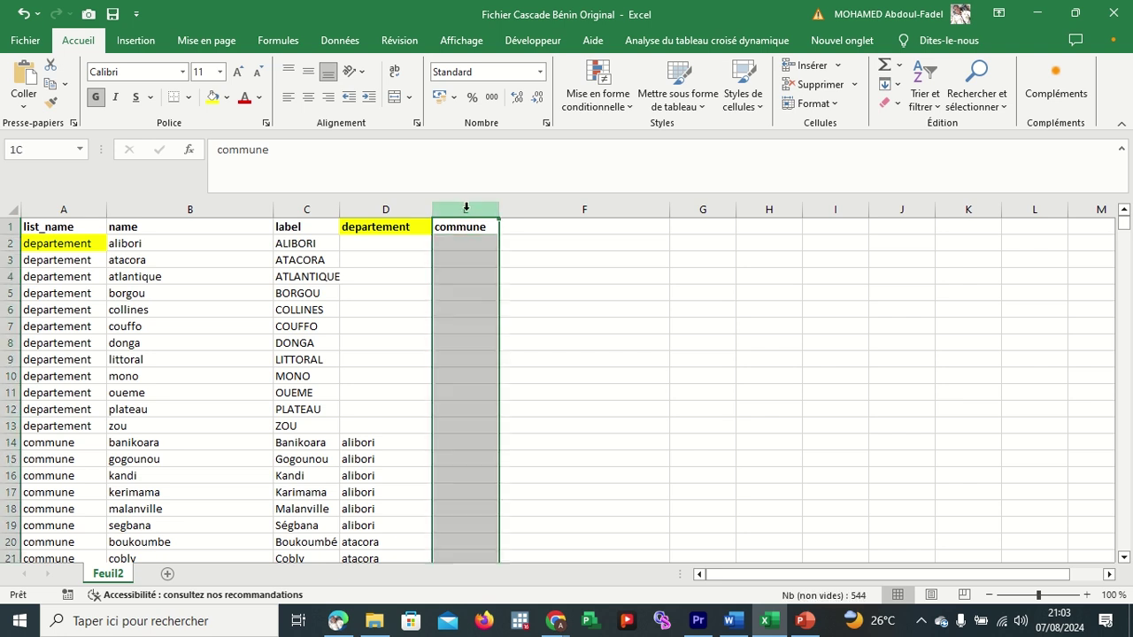
left_click(460, 299)
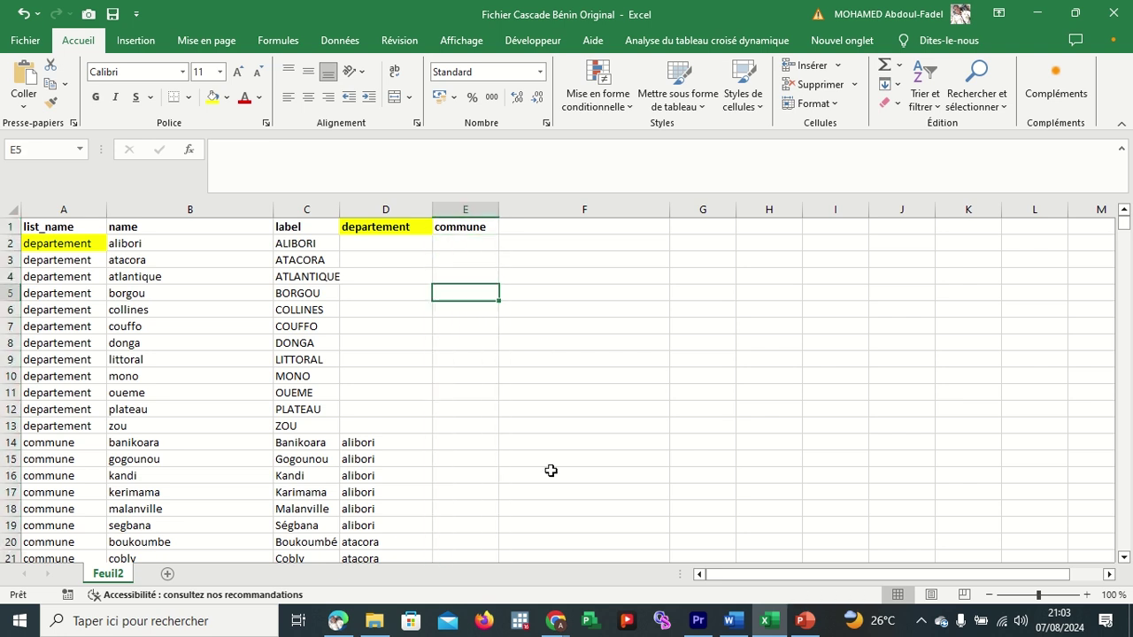
left_click(555, 620)
left_click(532, 567)
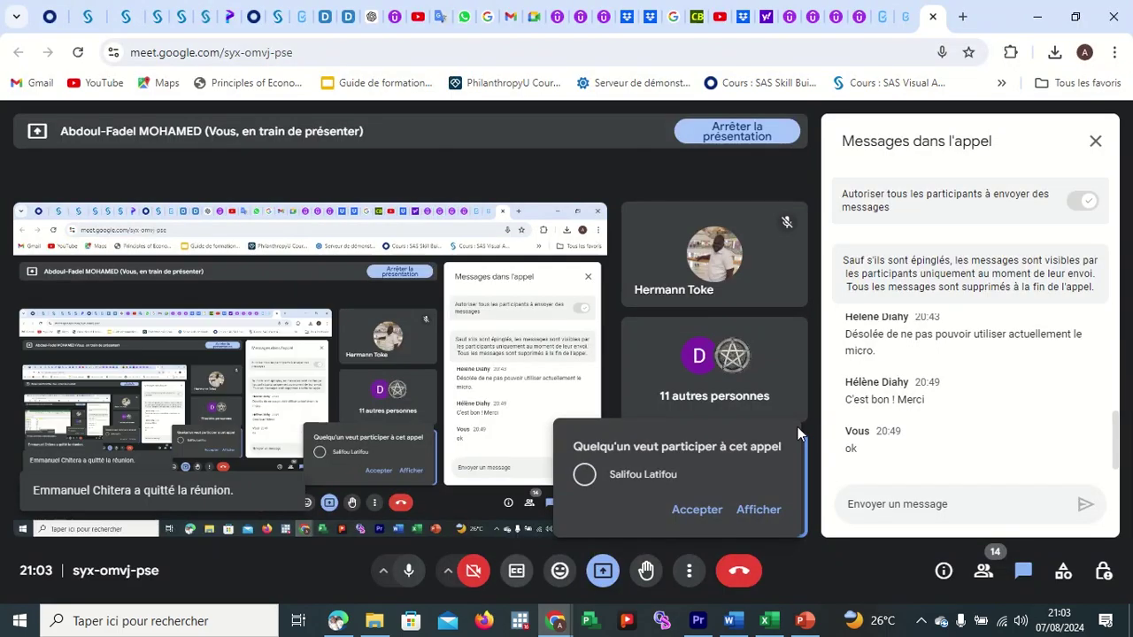
Admit the waiting participant to the Google Meet call and return to the Excel workbook.
left_click(692, 509)
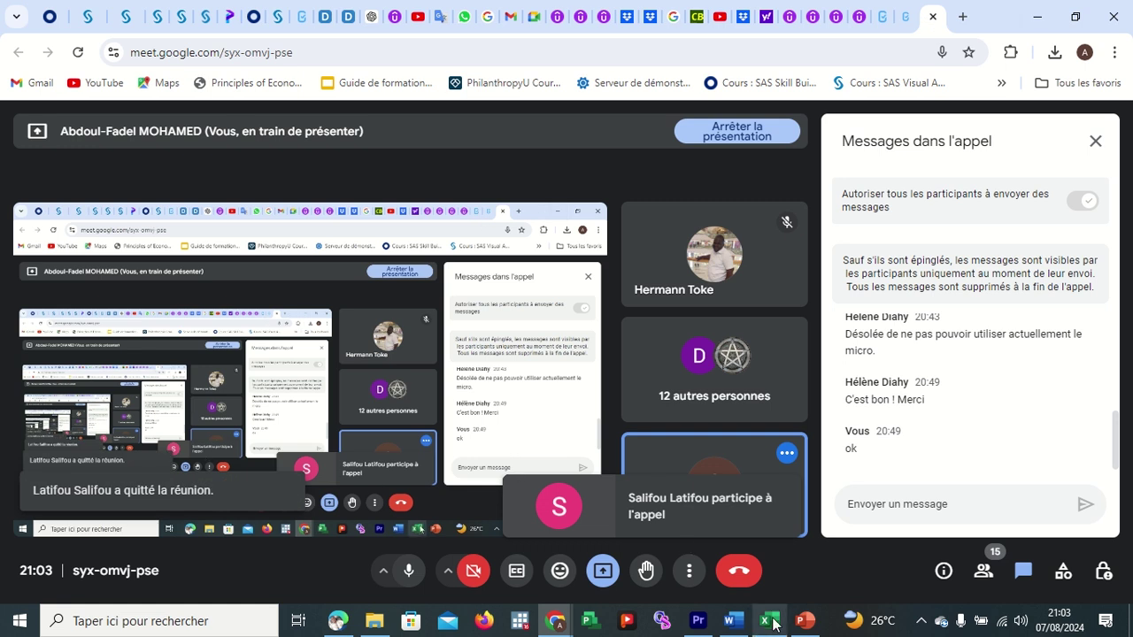
mouse_move(768, 620)
left_click(772, 576)
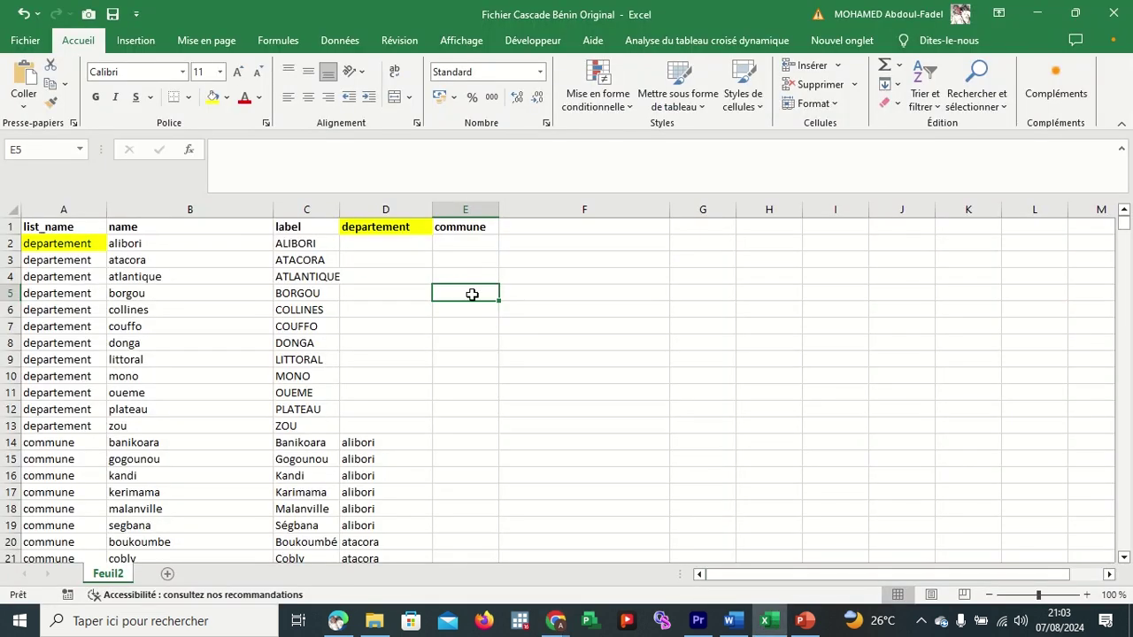
left_click(463, 478)
scroll(463, 478, "down", 1)
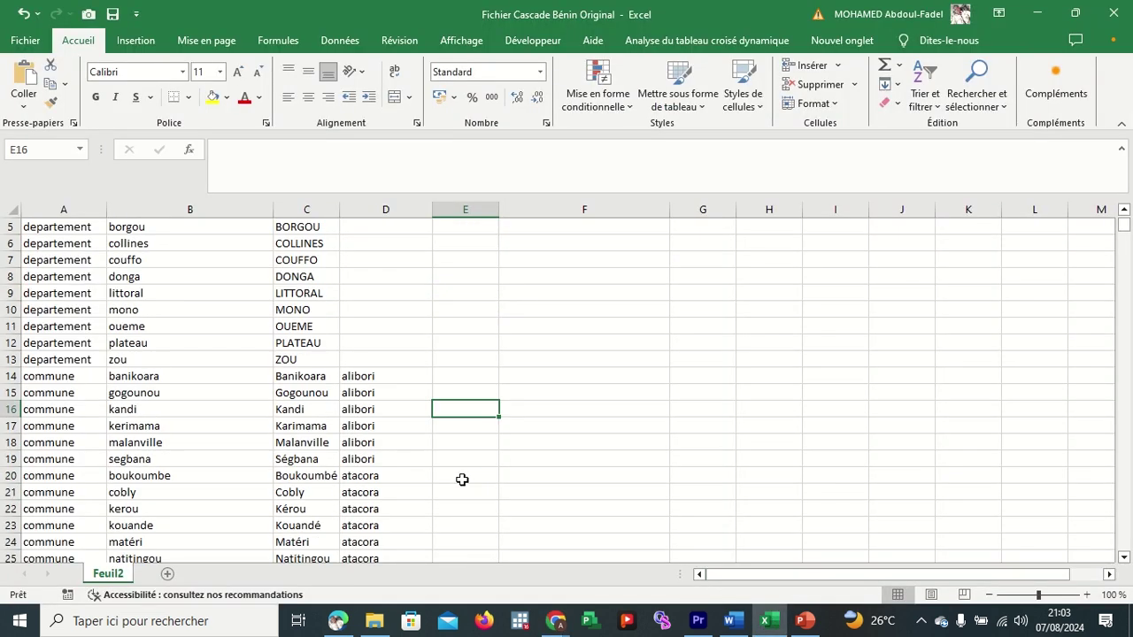
left_click(74, 210)
scroll(214, 467, "down", 16)
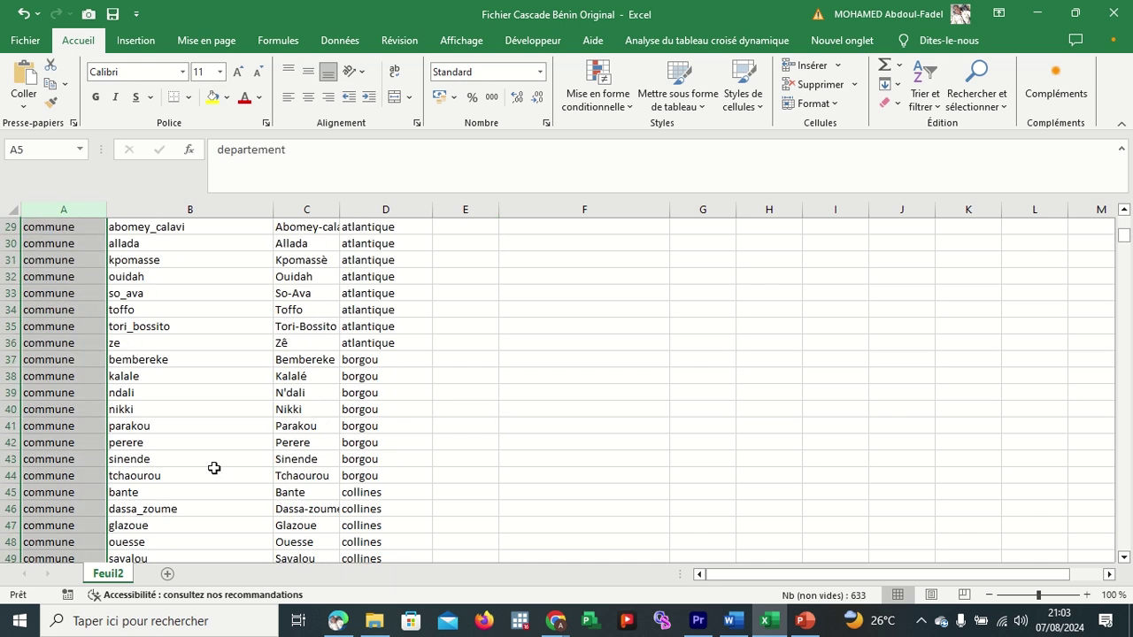
scroll(214, 467, "down", 10)
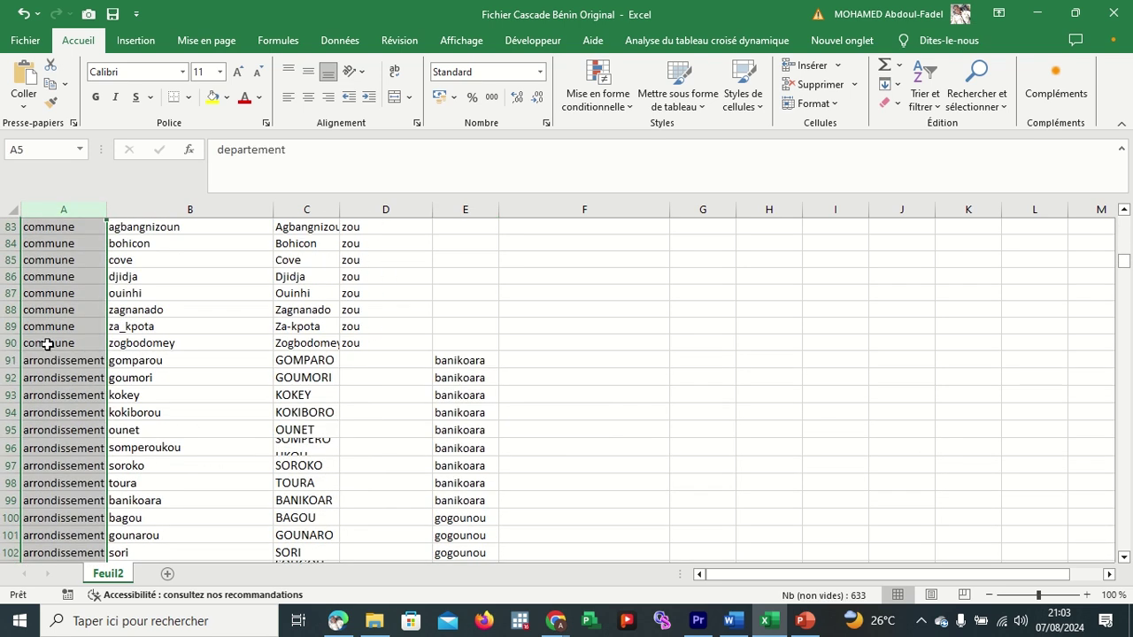
left_click(10, 360)
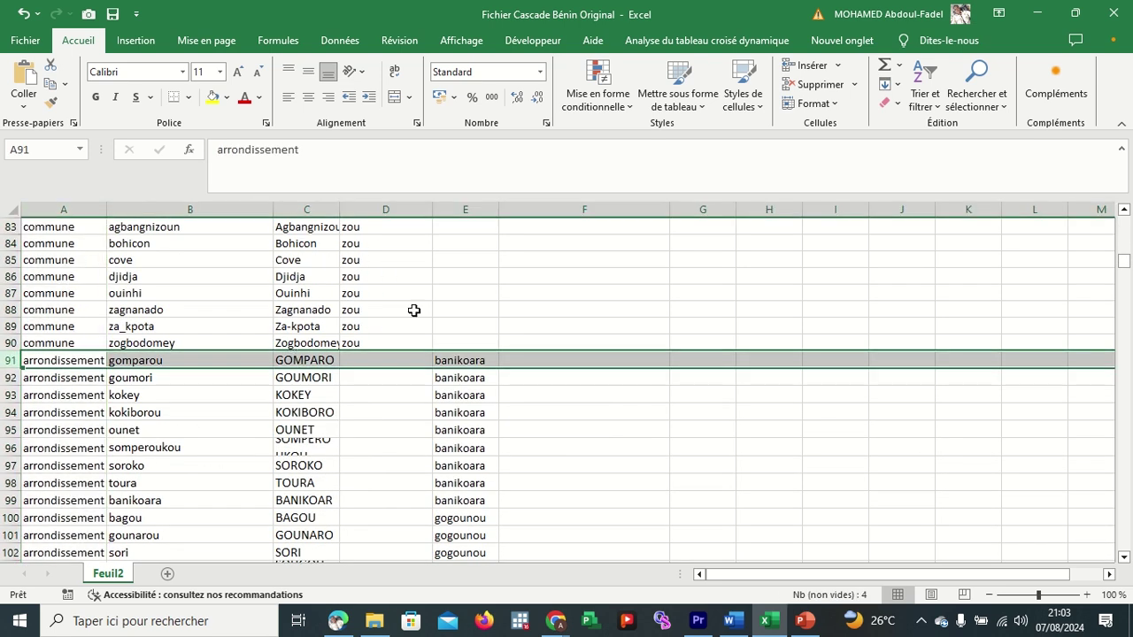
left_click(462, 361)
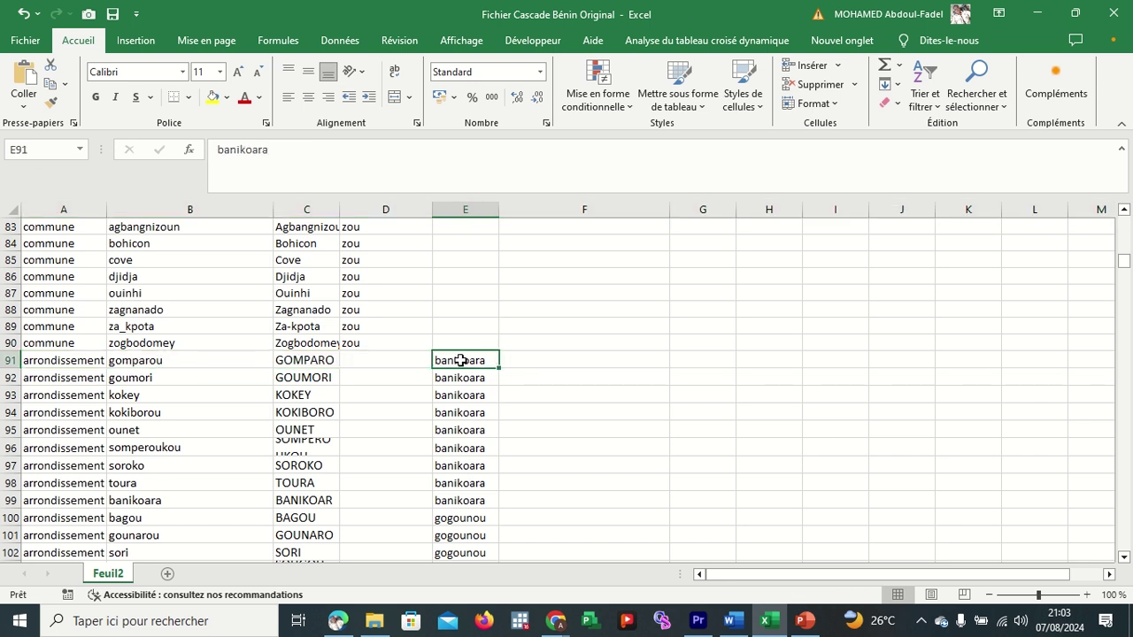
left_click_drag(460, 361, 468, 500)
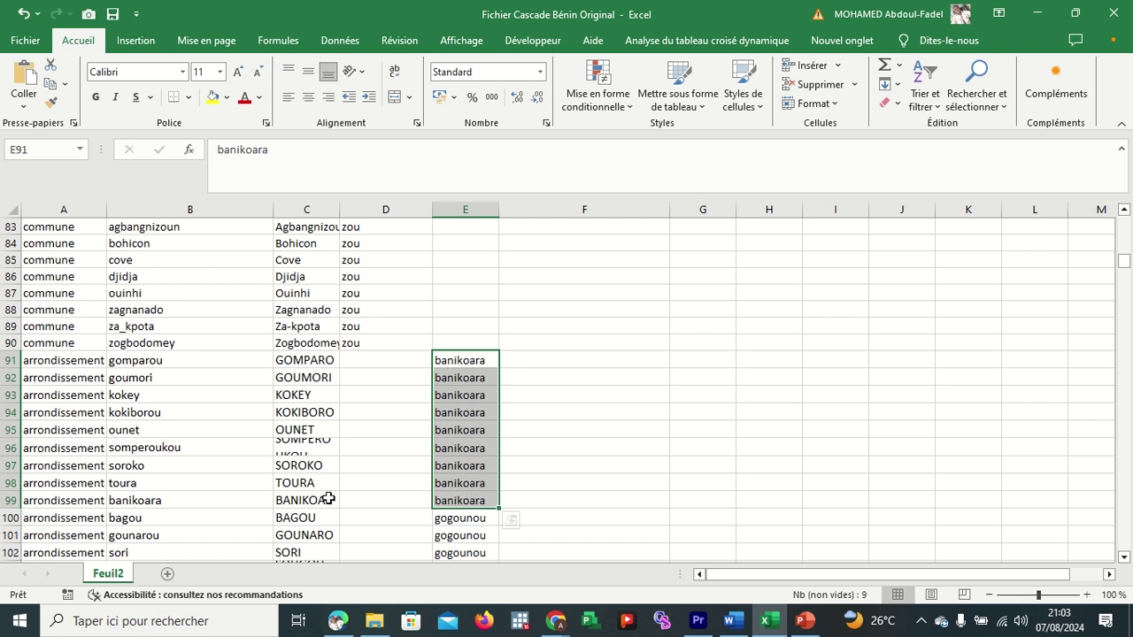
left_click(327, 499)
scroll(360, 495, "down", 1)
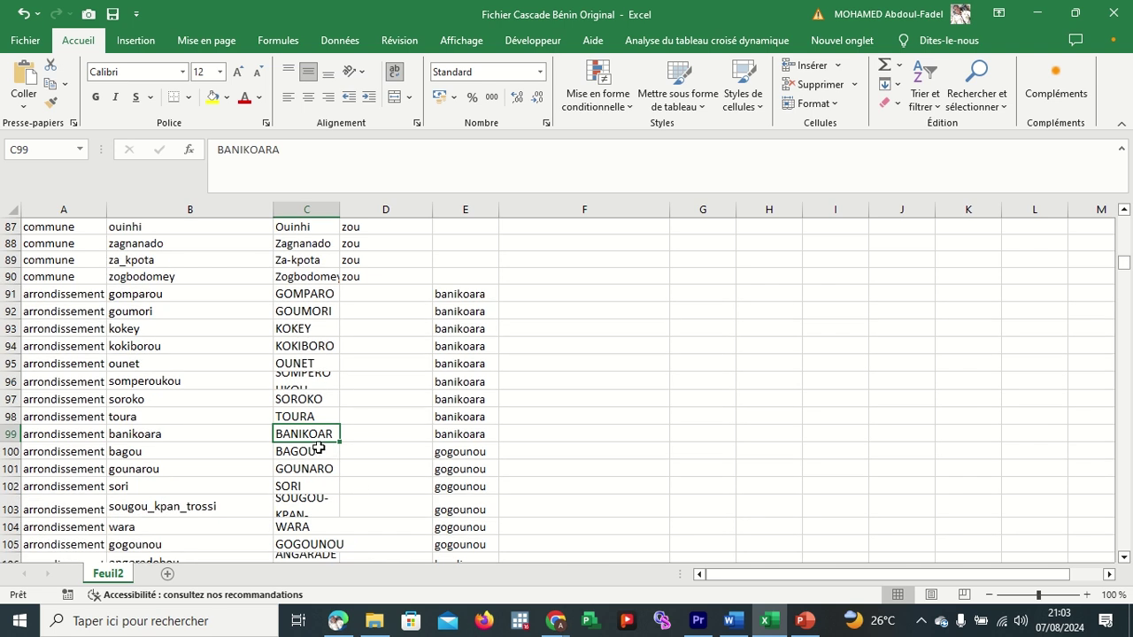
left_click_drag(311, 454, 298, 258)
scroll(286, 324, "up", 2)
scroll(328, 301, "up", 2)
scroll(328, 305, "up", 1)
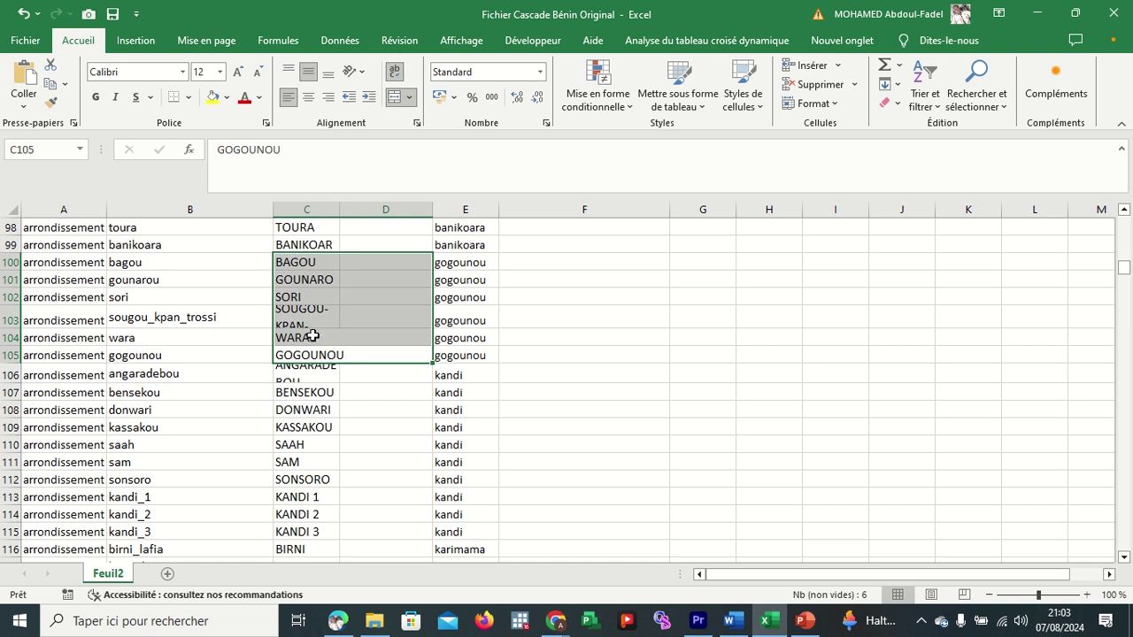
scroll(525, 360, "down", 20)
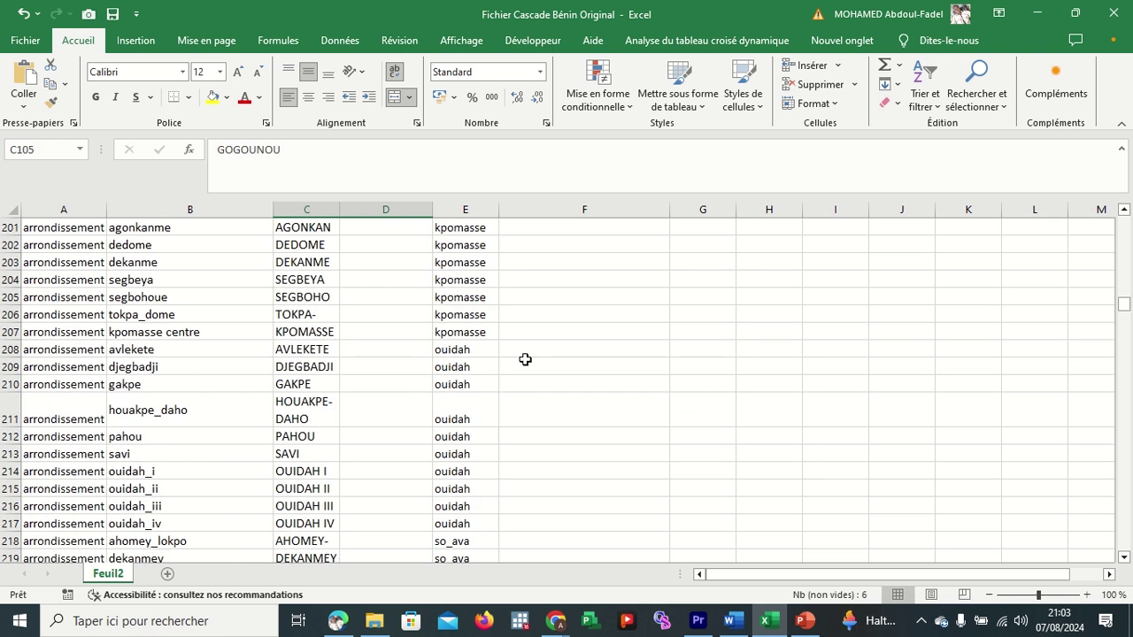
scroll(525, 359, "down", 20)
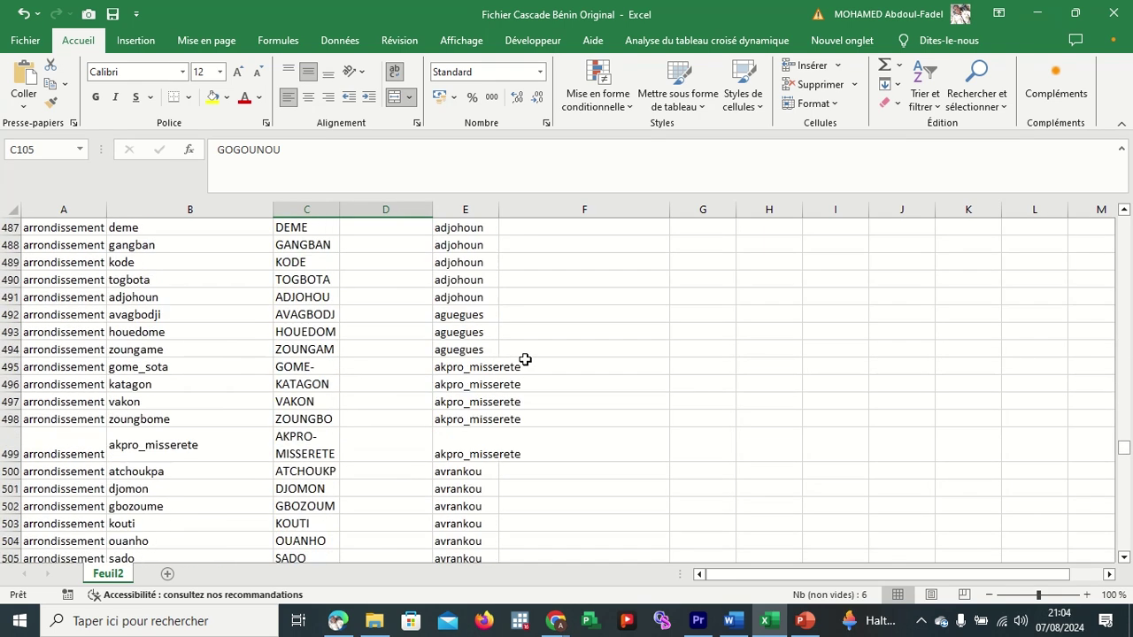
scroll(523, 220, "down", 20)
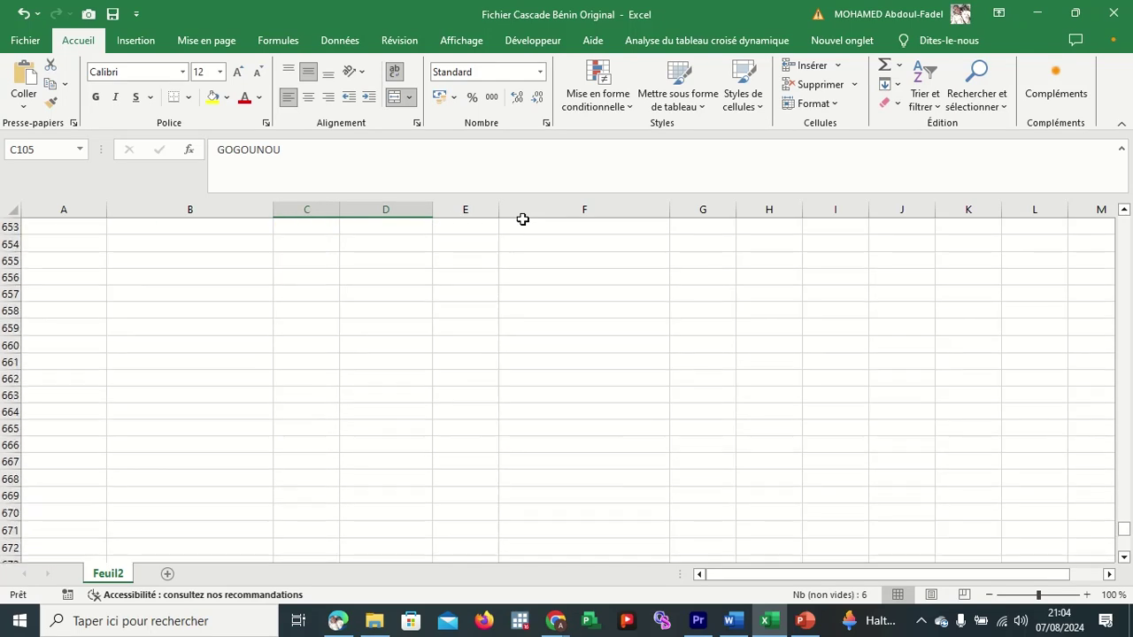
scroll(523, 220, "up", 8)
scroll(488, 447, "up", 3)
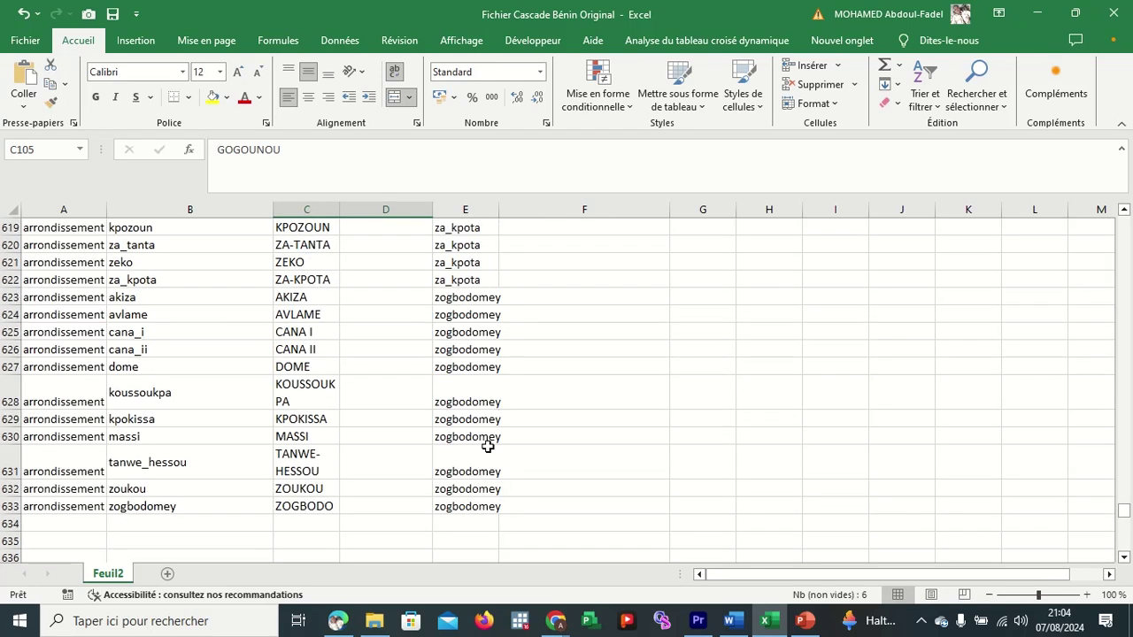
left_click(476, 493)
left_click(475, 505)
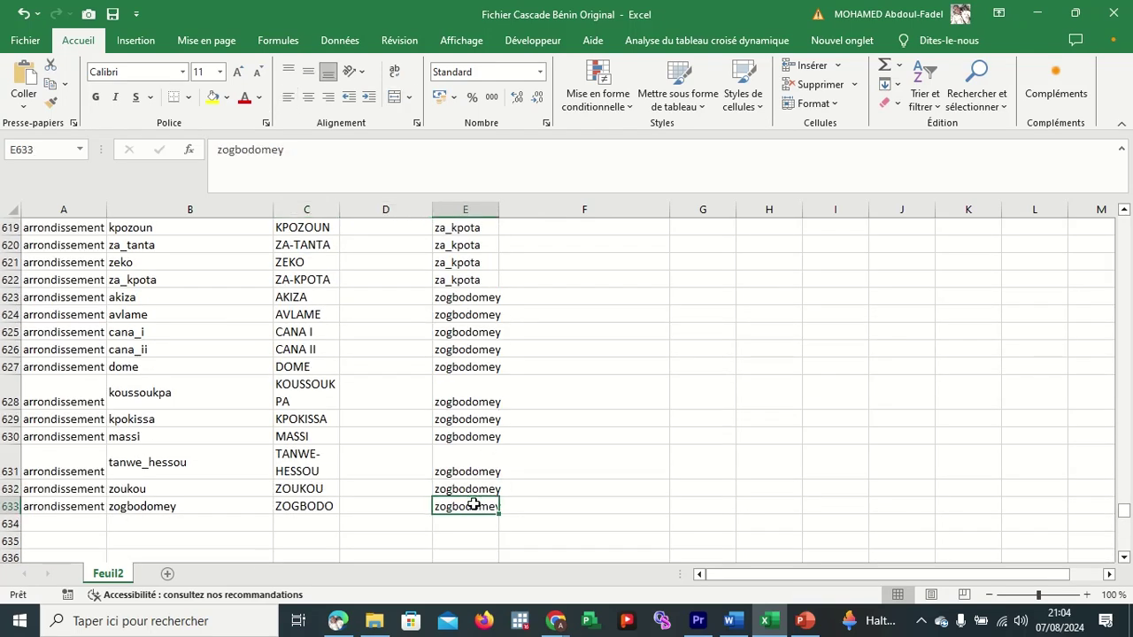
scroll(644, 410, "up", 20)
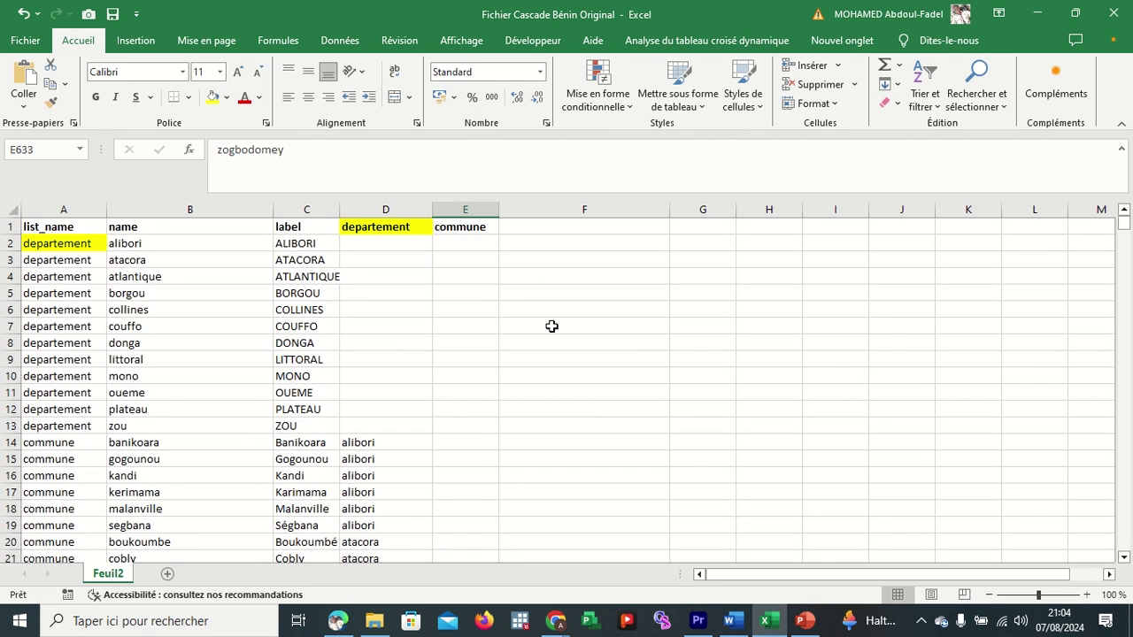
left_click(457, 294)
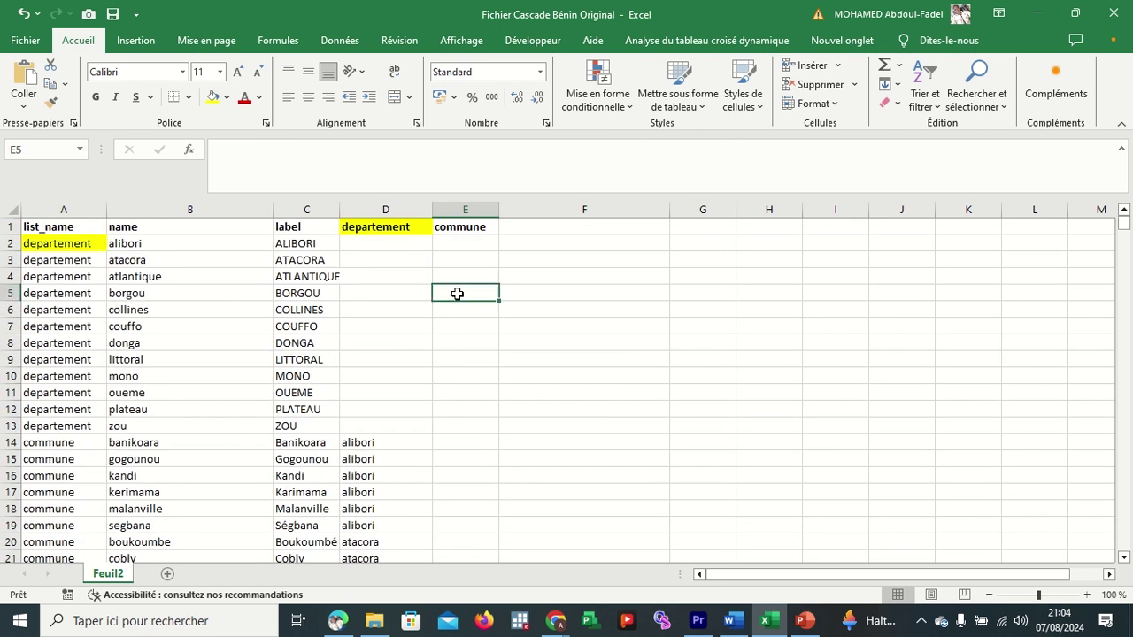
left_click(89, 228)
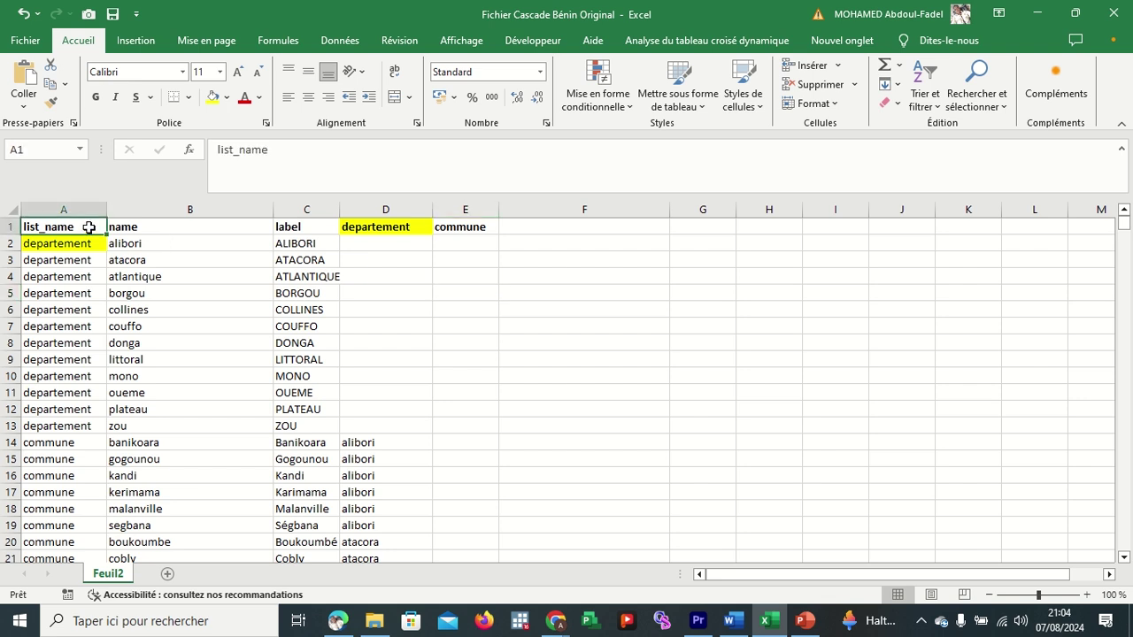
double_click(89, 227)
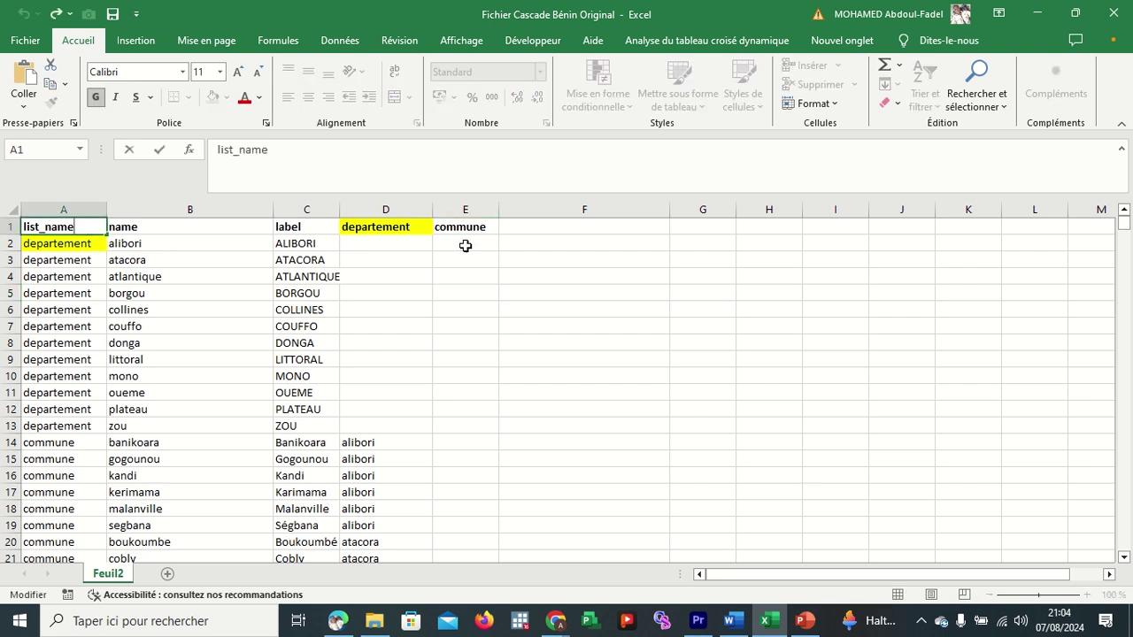
left_click(514, 228)
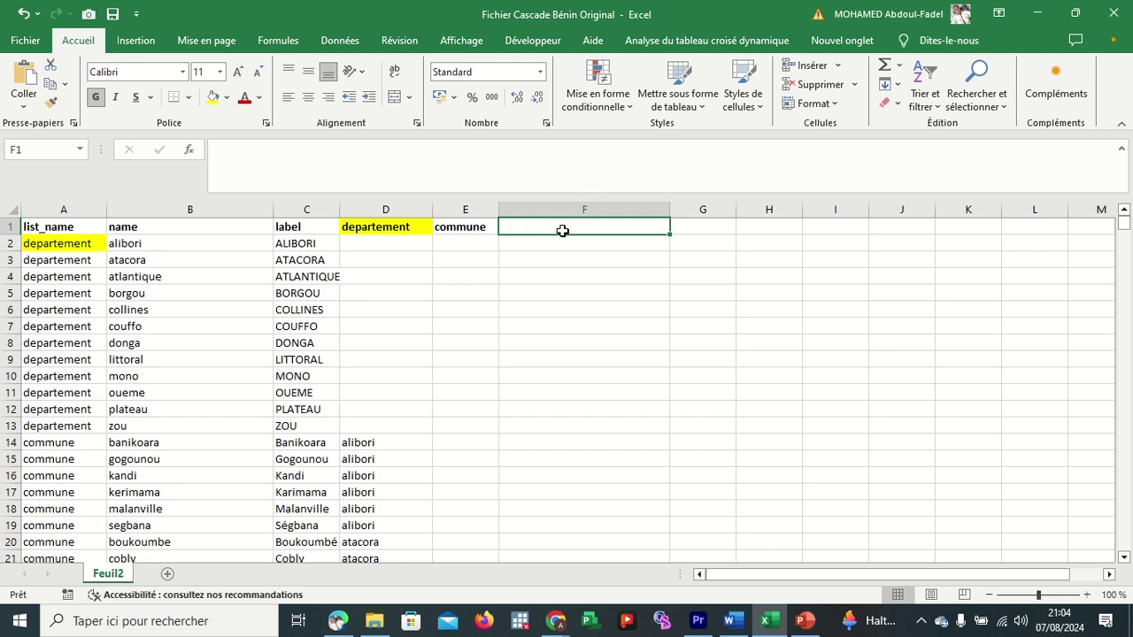
scroll(564, 344, "down", 20)
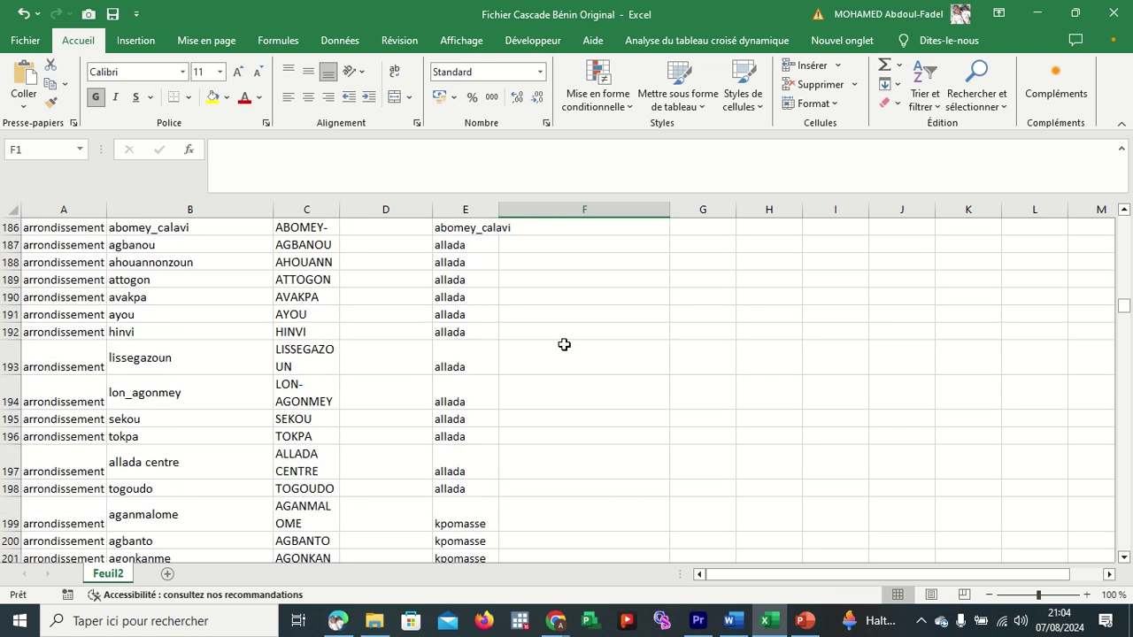
scroll(564, 344, "down", 20)
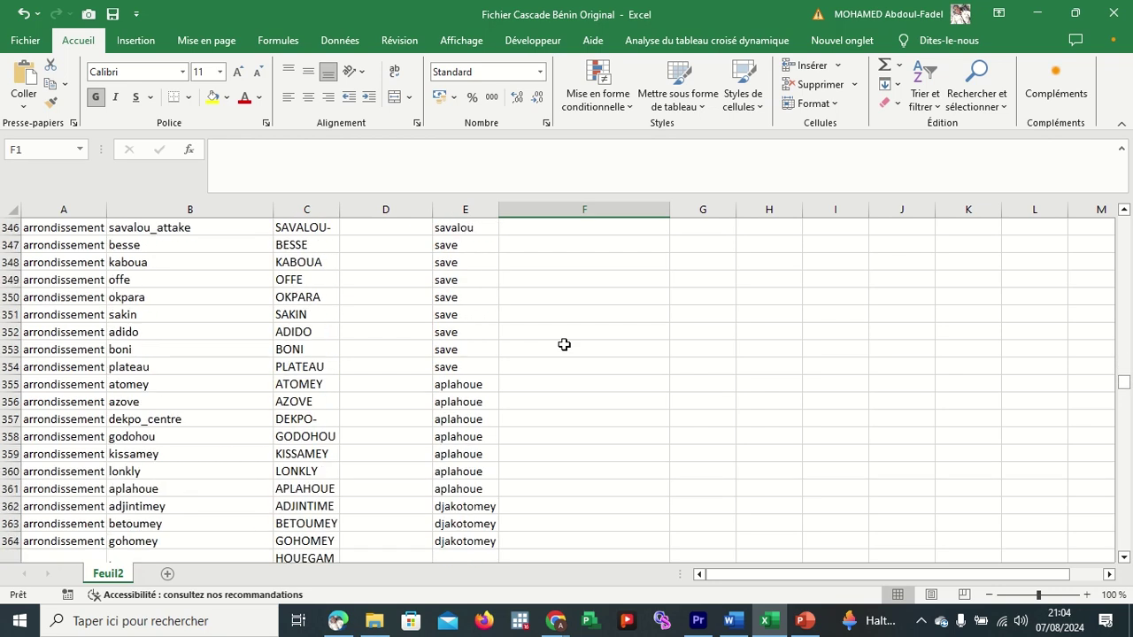
scroll(564, 344, "down", 10)
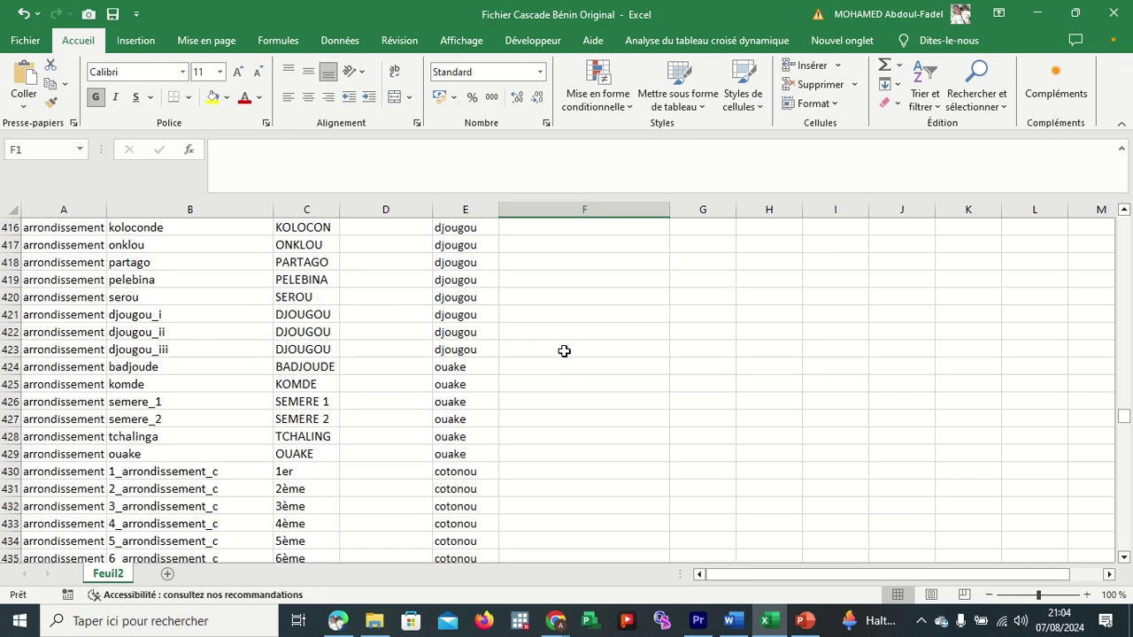
scroll(564, 362, "up", 20)
scroll(564, 362, "up", 18)
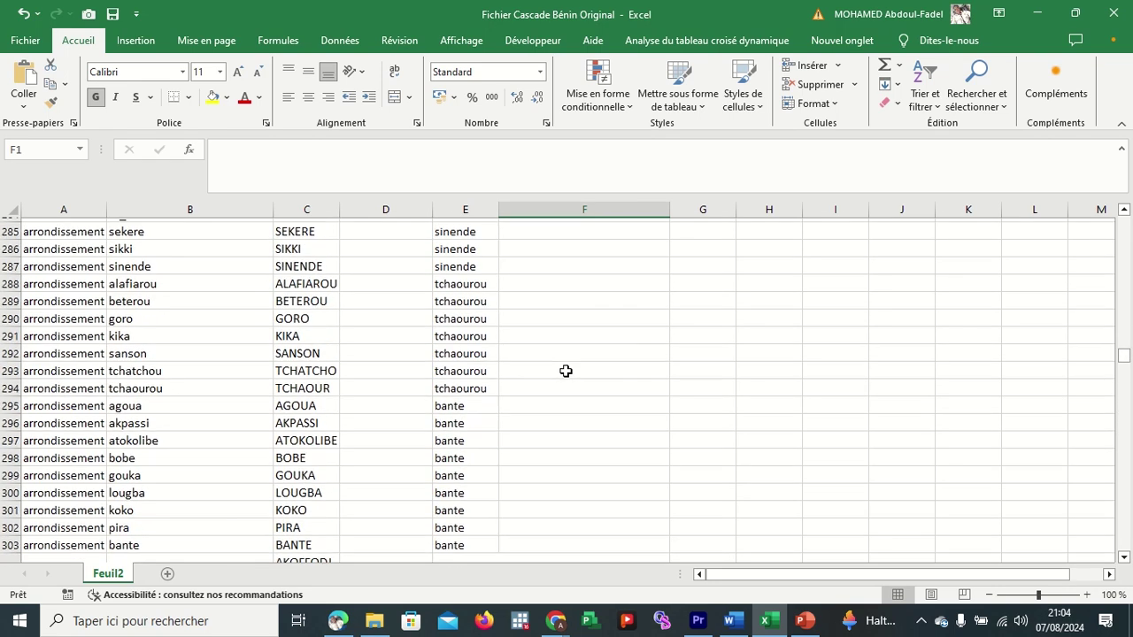
scroll(566, 374, "down", 20)
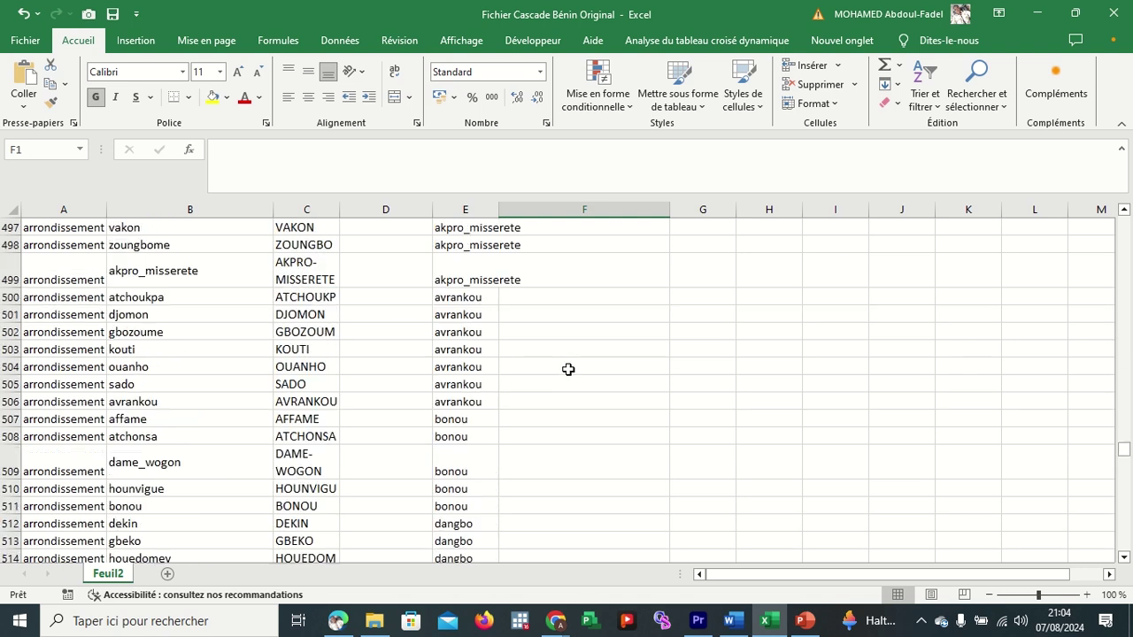
scroll(568, 369, "down", 20)
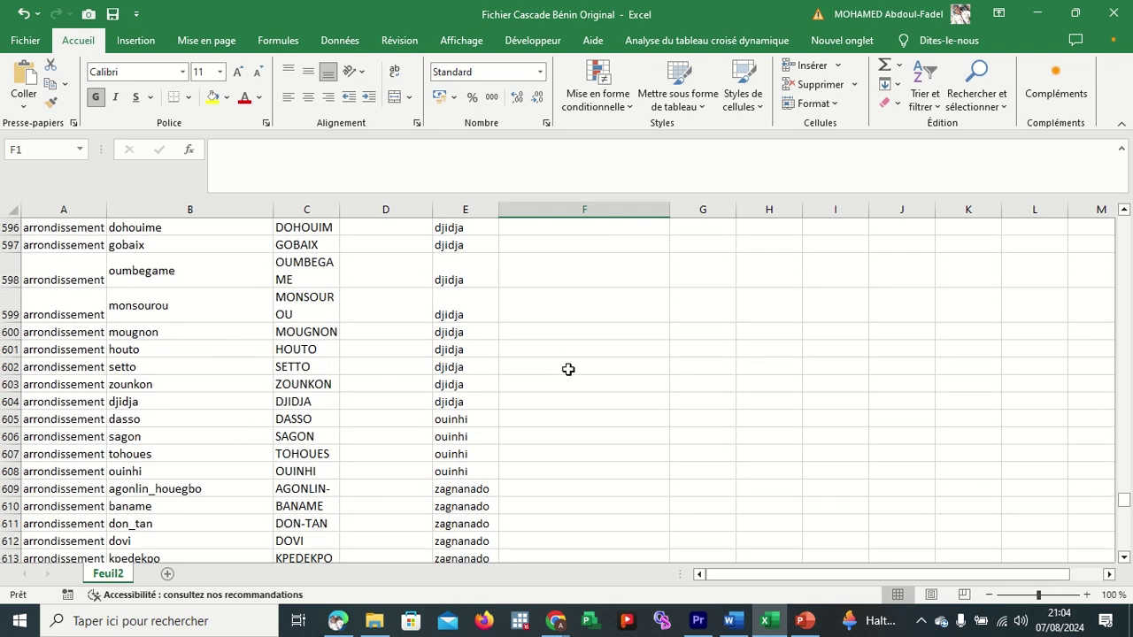
scroll(568, 369, "up", 5)
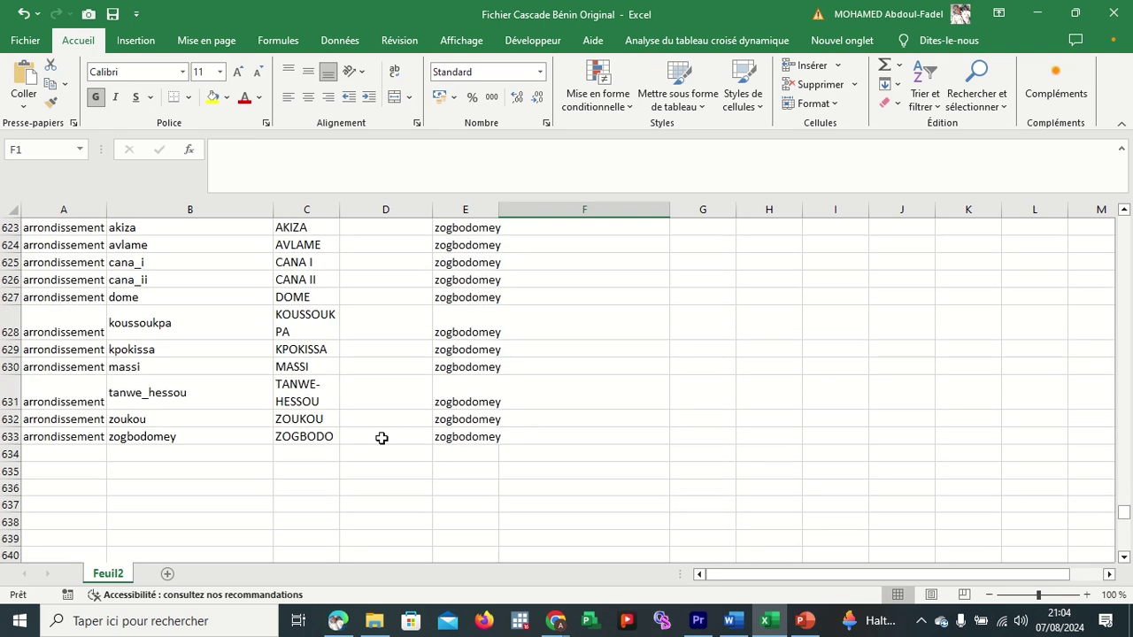
Verify the cells below the table in columns A–C and column F are empty.
left_click(327, 453)
left_click_drag(307, 454, 283, 559)
scroll(215, 296, "up", 9)
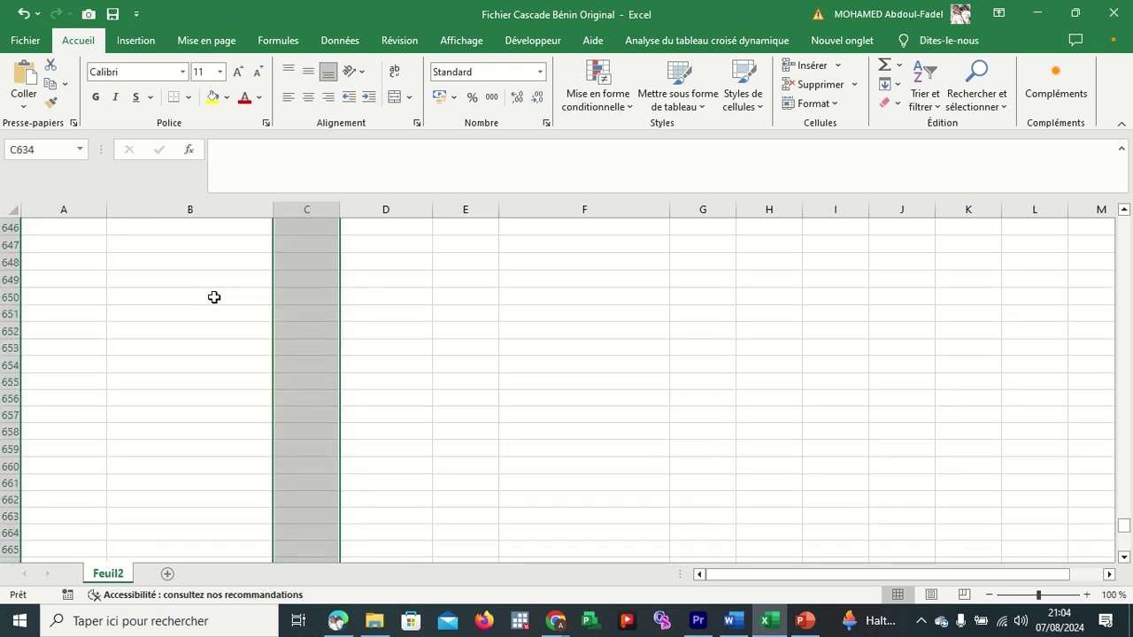
left_click(223, 297)
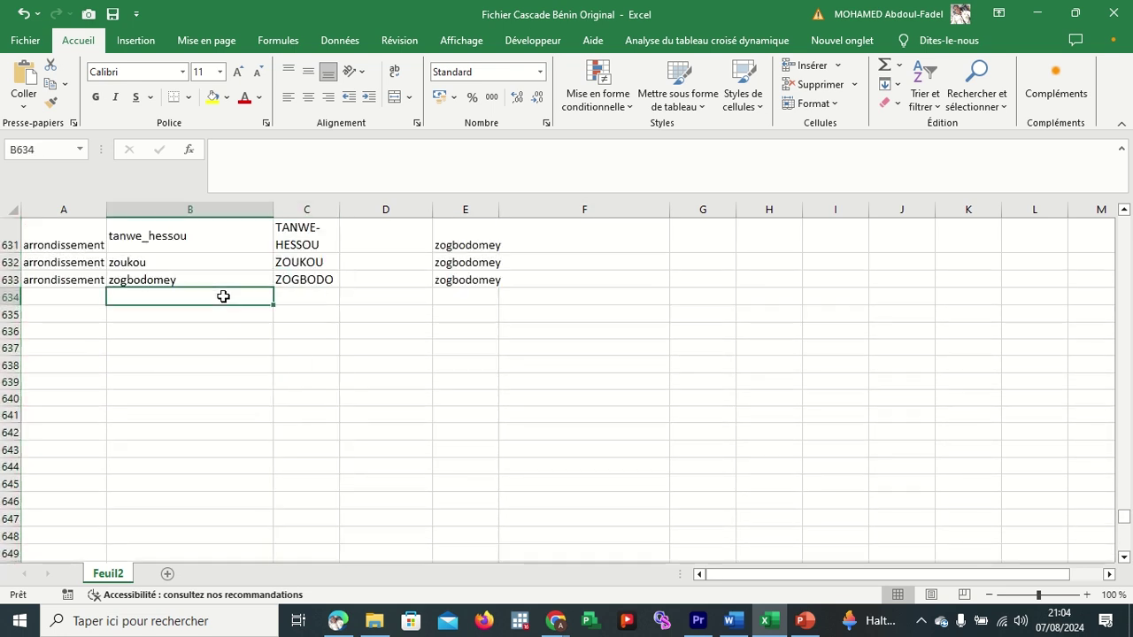
left_click(92, 296)
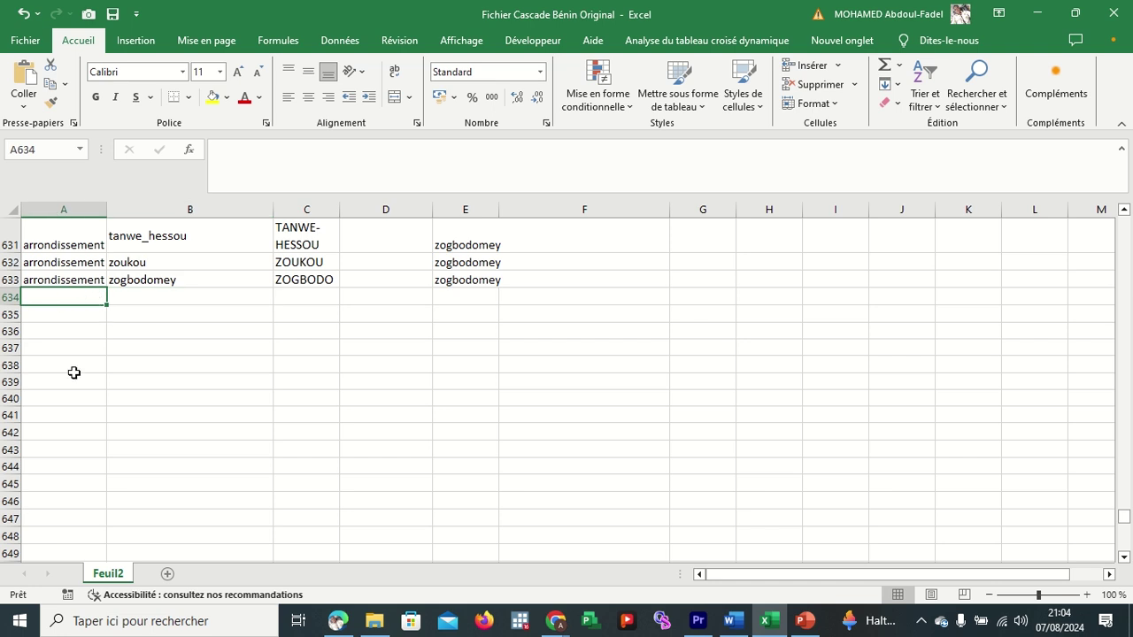
left_click_drag(74, 373, 68, 615)
scroll(382, 351, "up", 7)
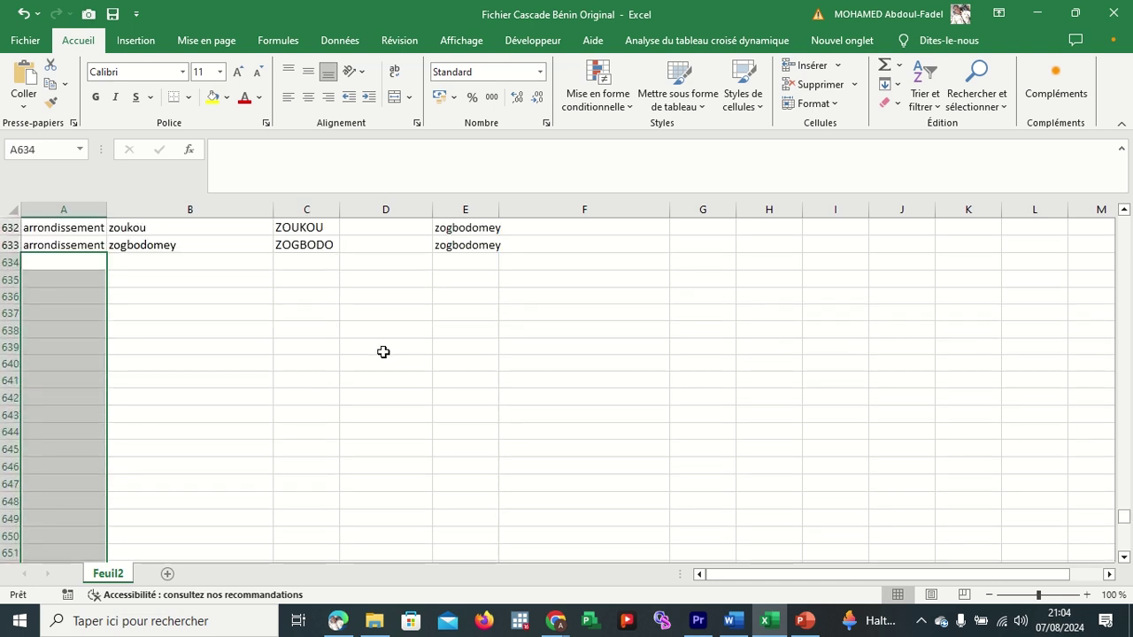
left_click(597, 256)
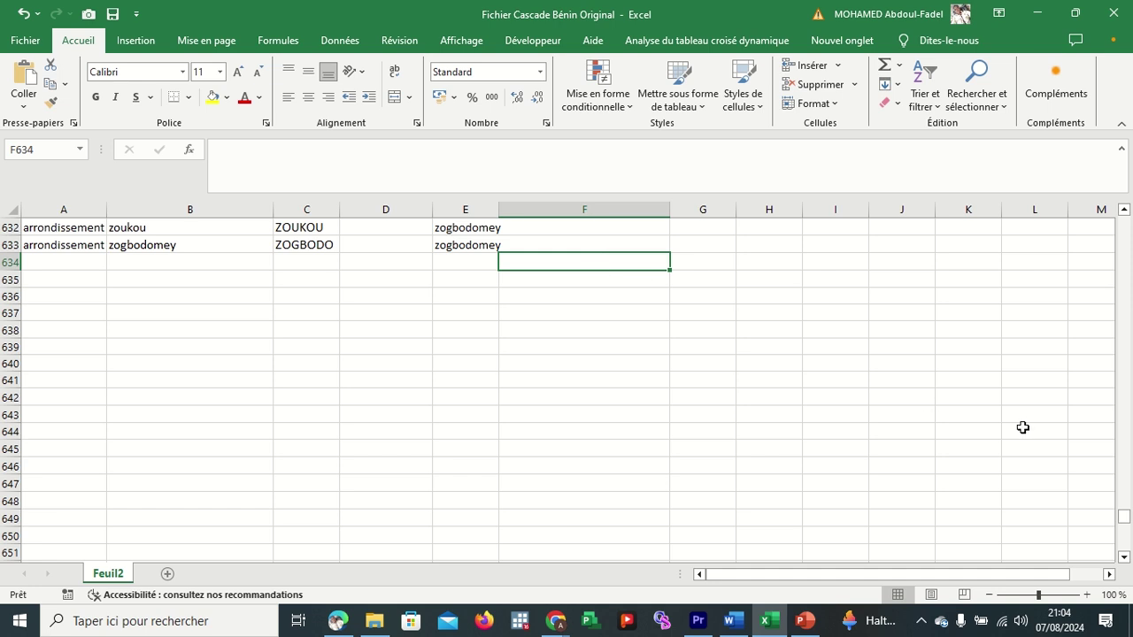
key("ctrl+shift+Up")
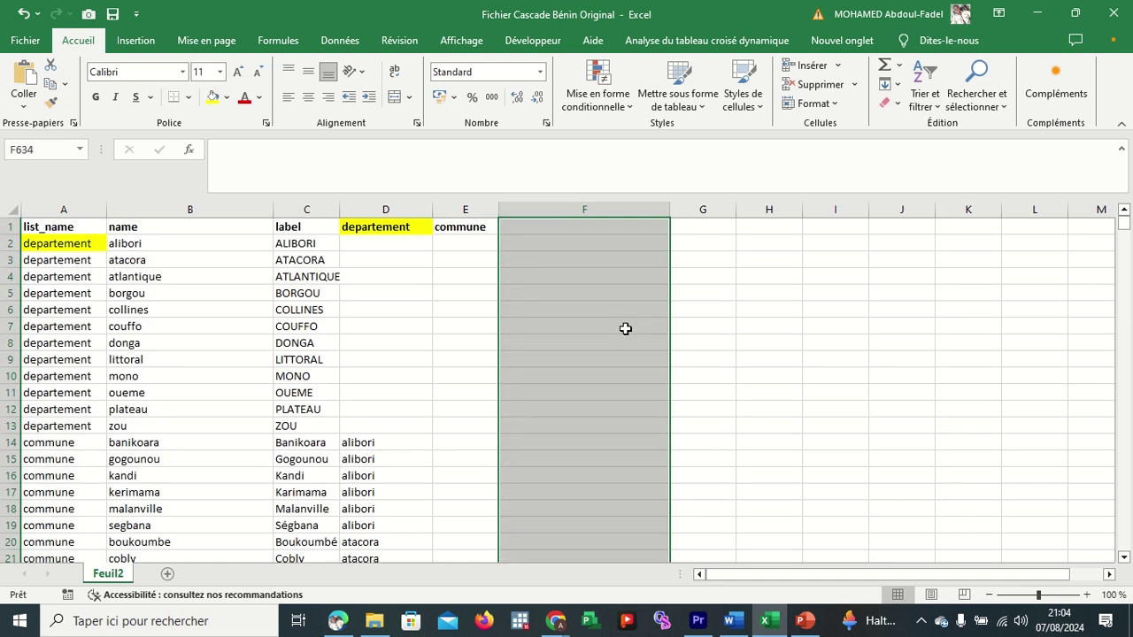
Copy the full choices table A1:E633 and bring the Meet browser window forward.
left_click_drag(86, 226, 440, 236)
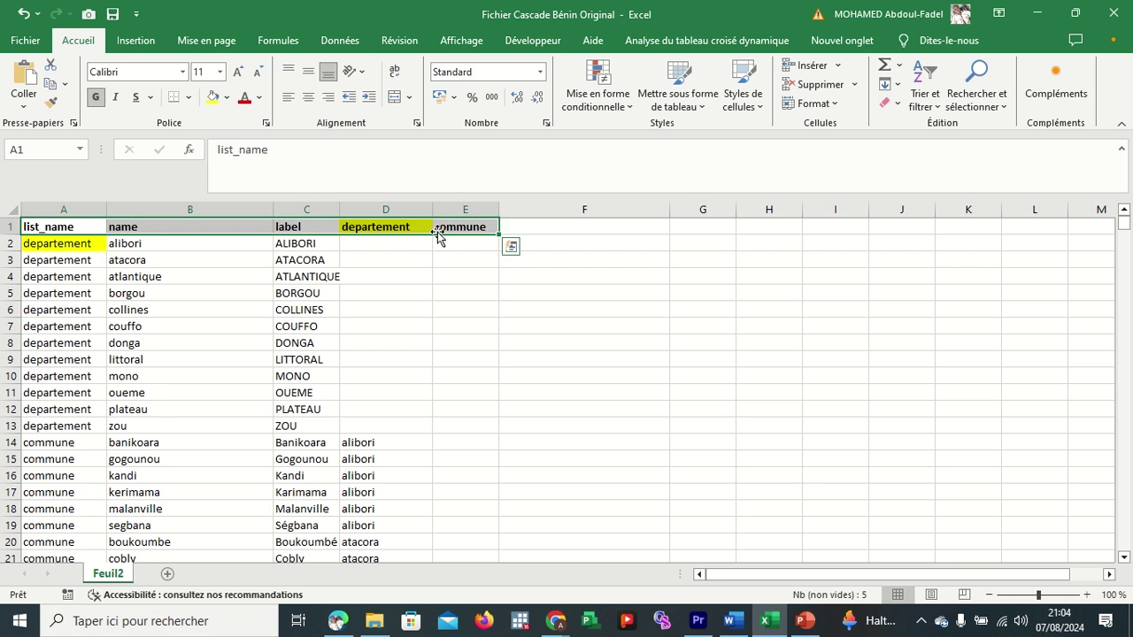
key("ctrl+shift+Down")
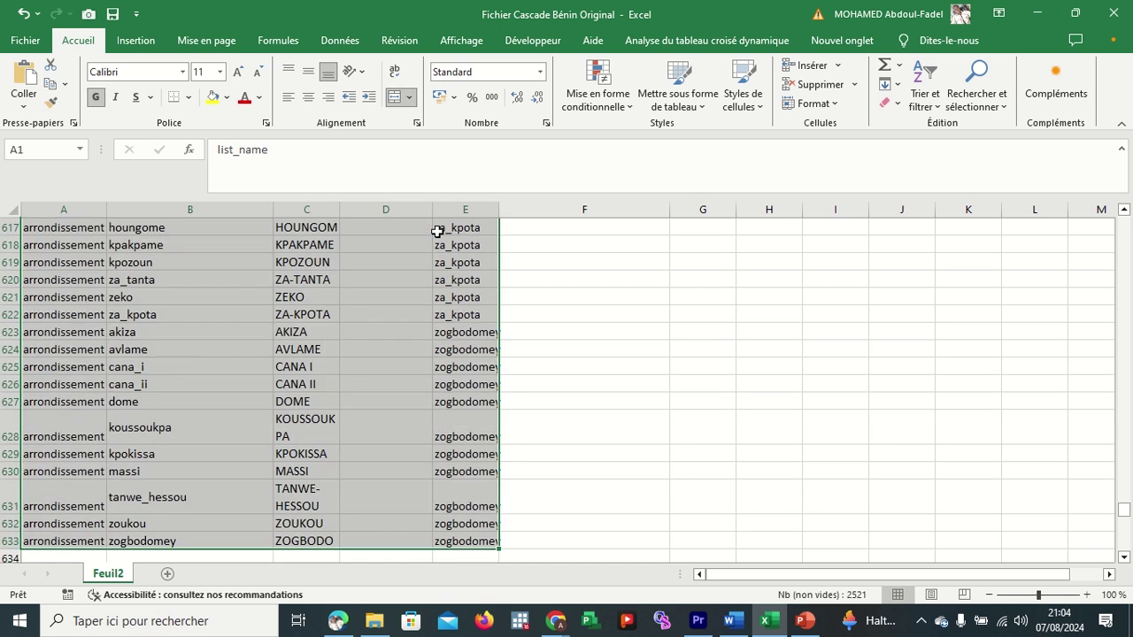
key("ctrl+c")
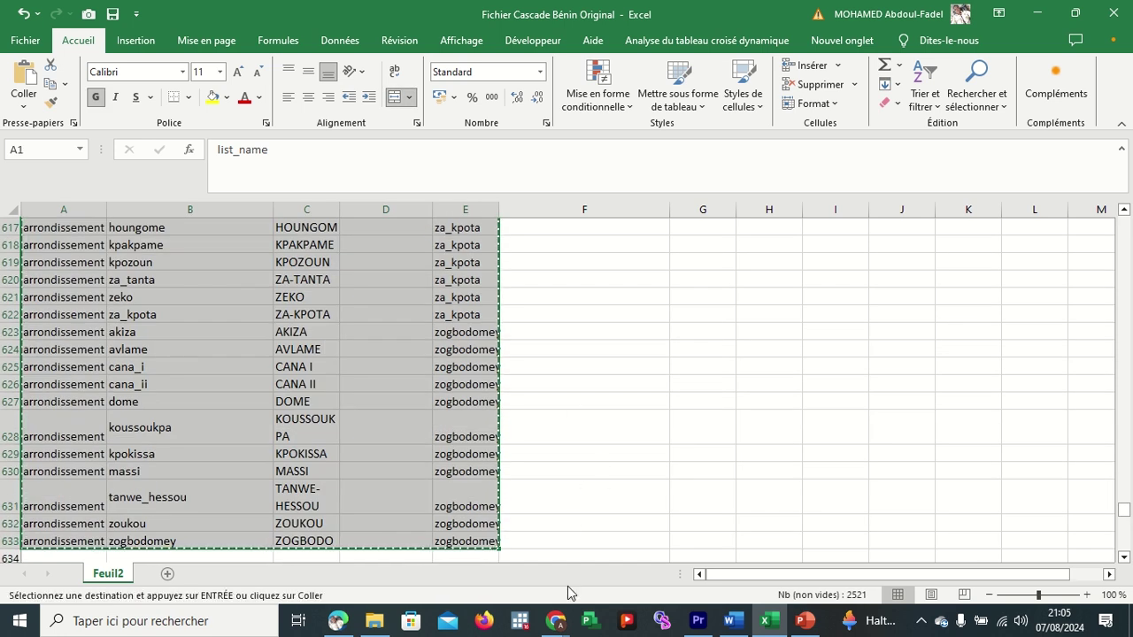
left_click(558, 630)
left_click(465, 549)
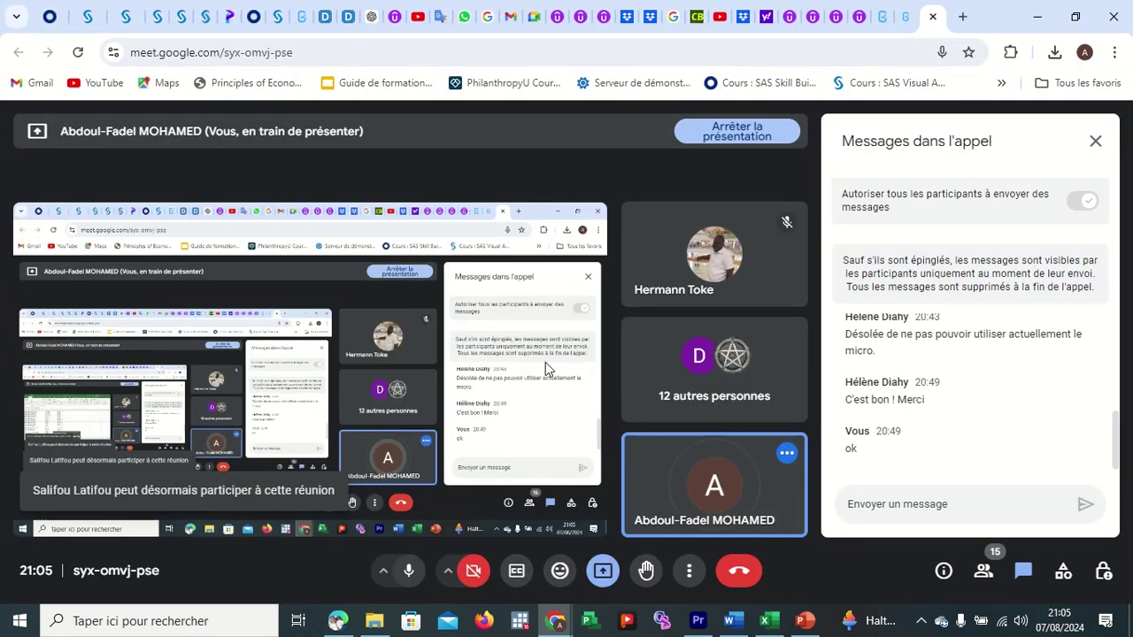
Paste the copied table into the 'Formulaire de Formation' cascading select import and confirm with TERMINÉ.
left_click(882, 25)
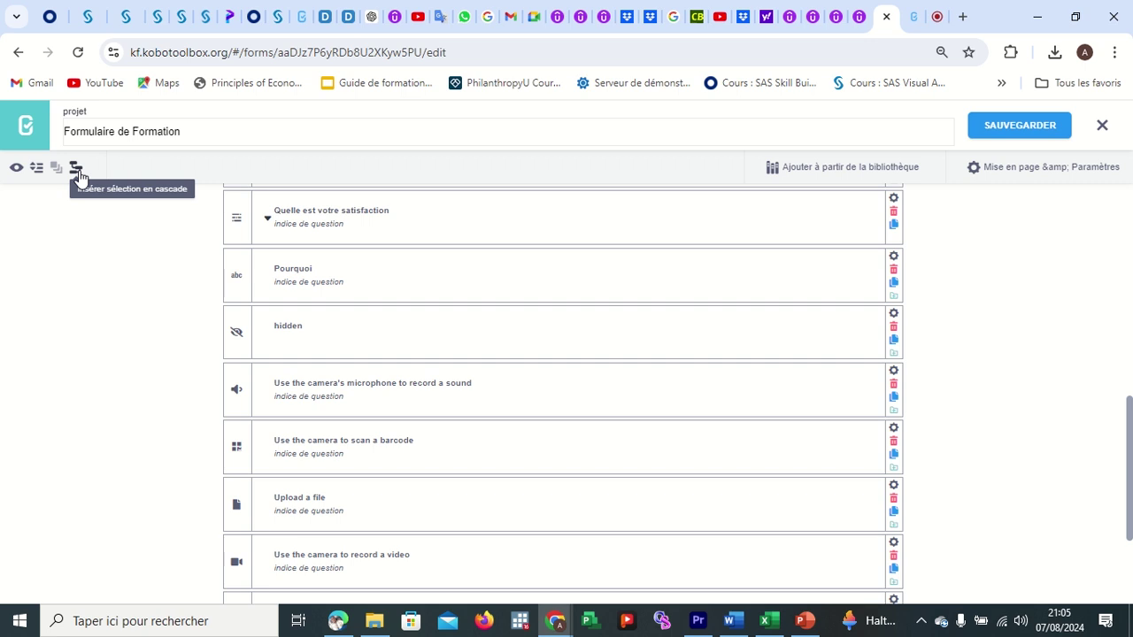
left_click(77, 169)
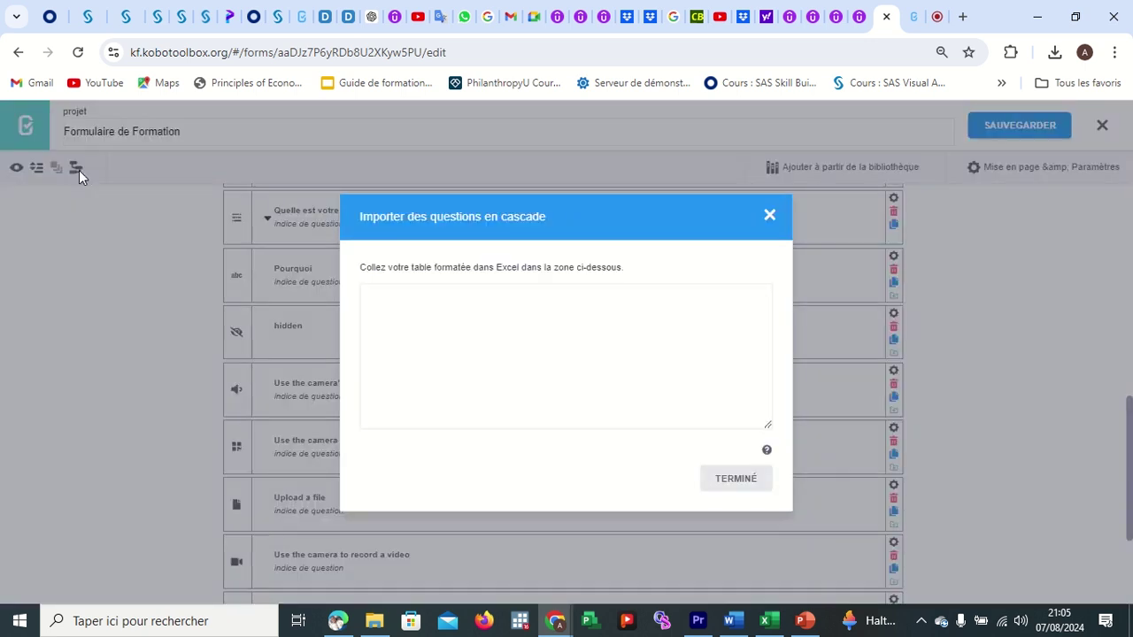
left_click(401, 305)
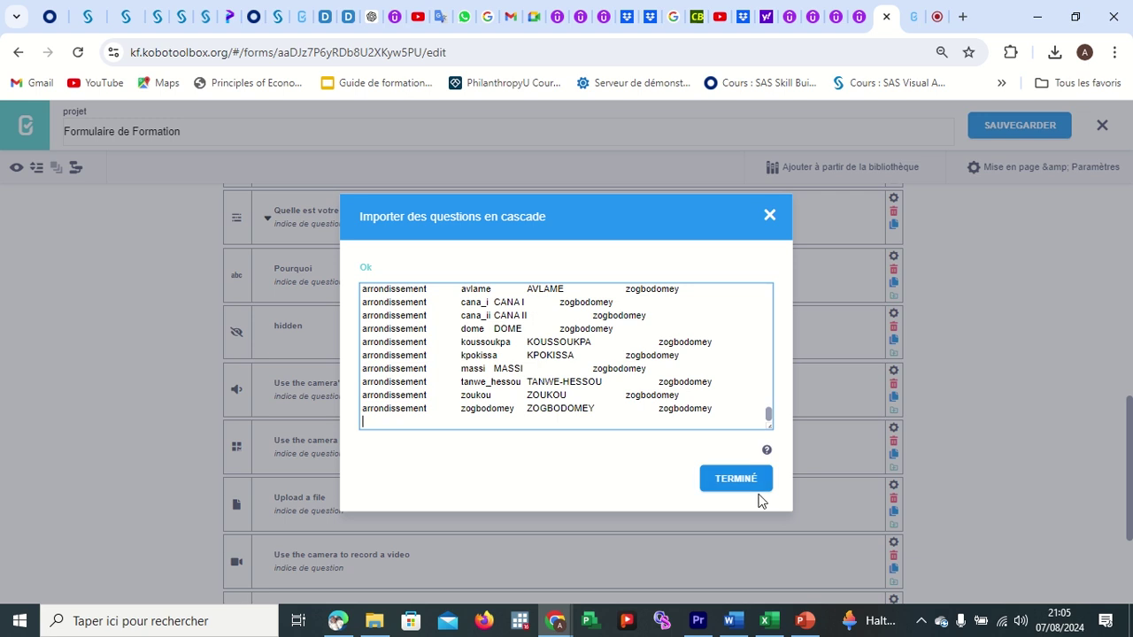
left_click(735, 477)
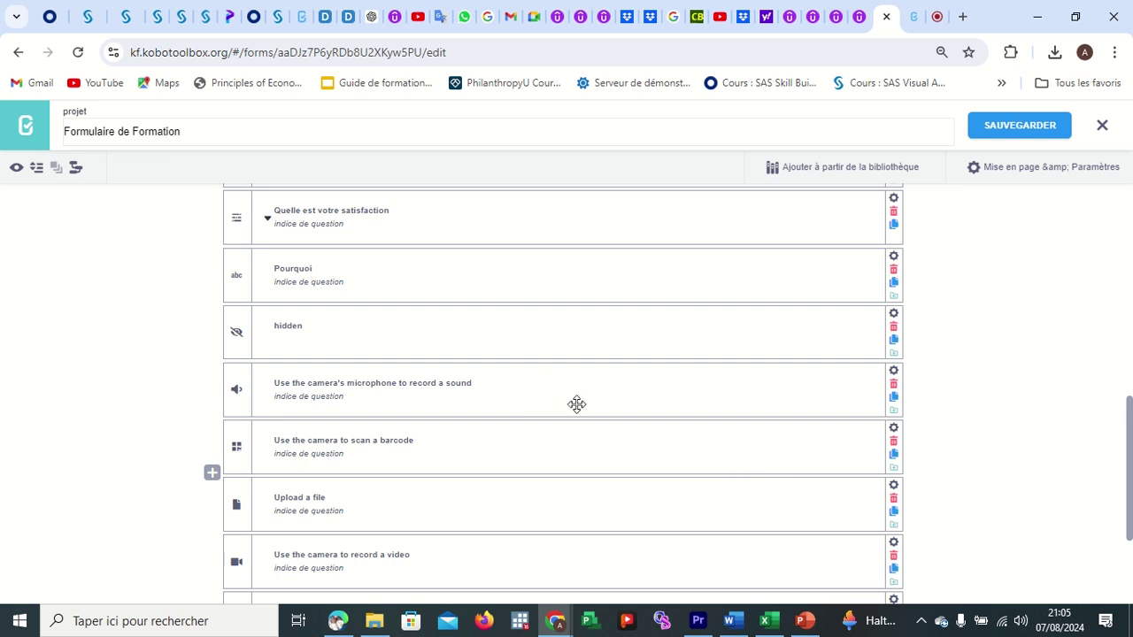
Review the new departement and commune questions, collapse the rows, and preview the form, which shows a '${undefined}' error.
scroll(577, 405, "down", 2)
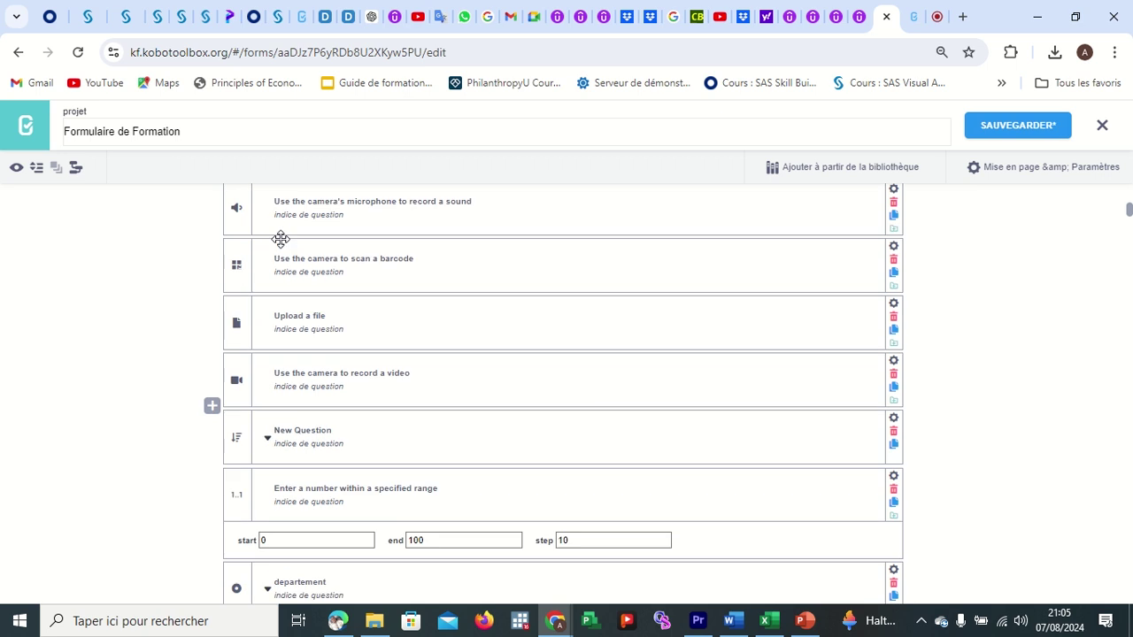
scroll(440, 417, "down", 4)
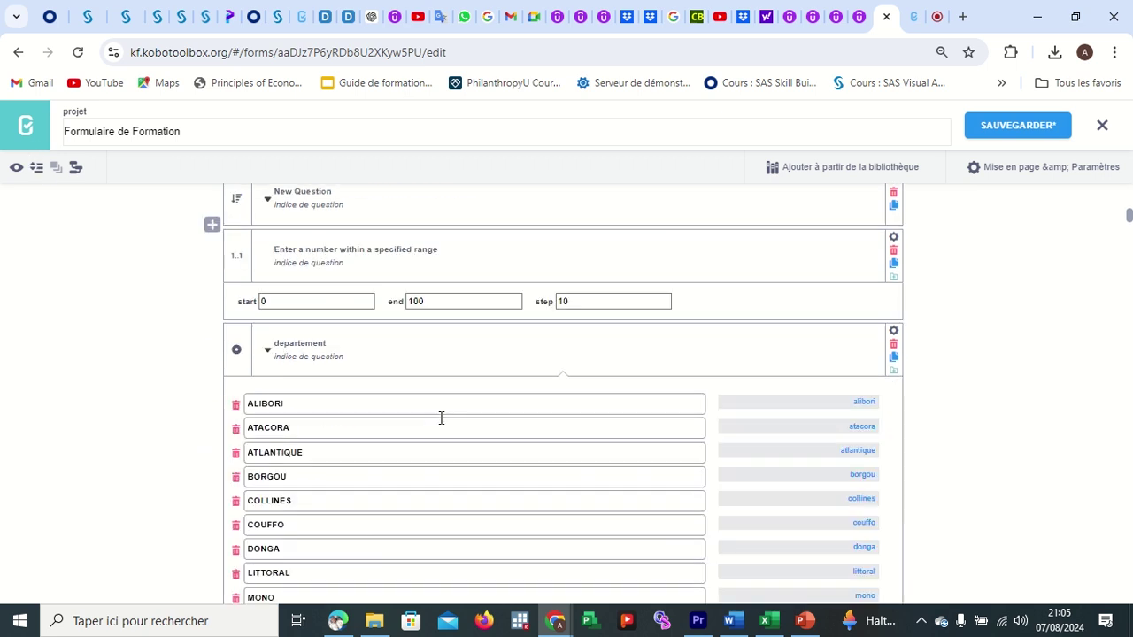
scroll(364, 296, "up", 1)
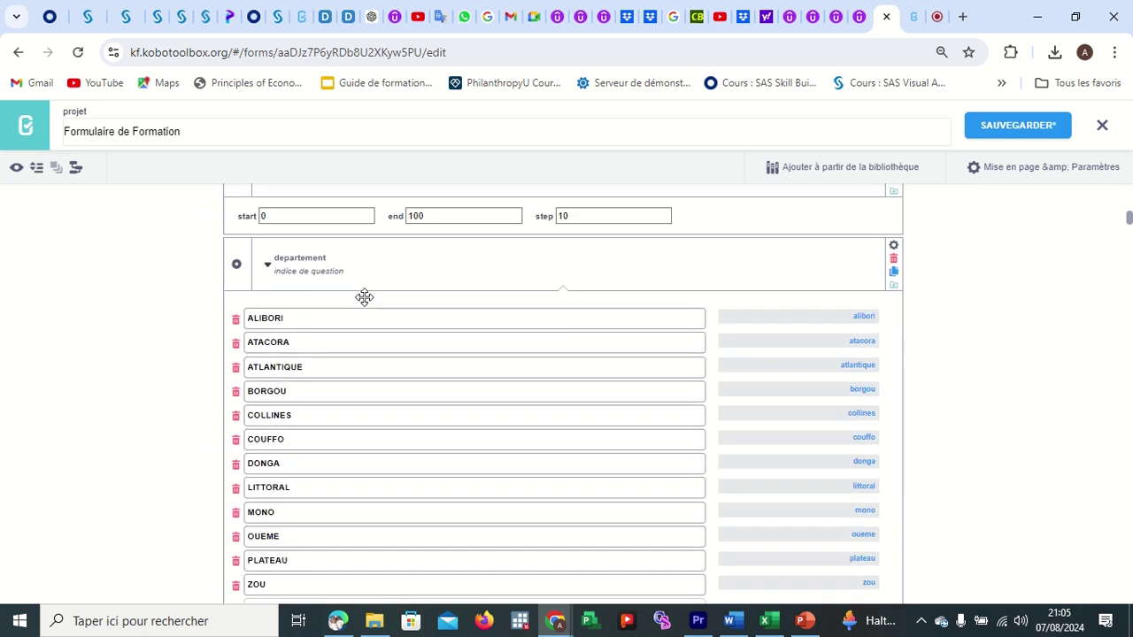
scroll(377, 494, "down", 4)
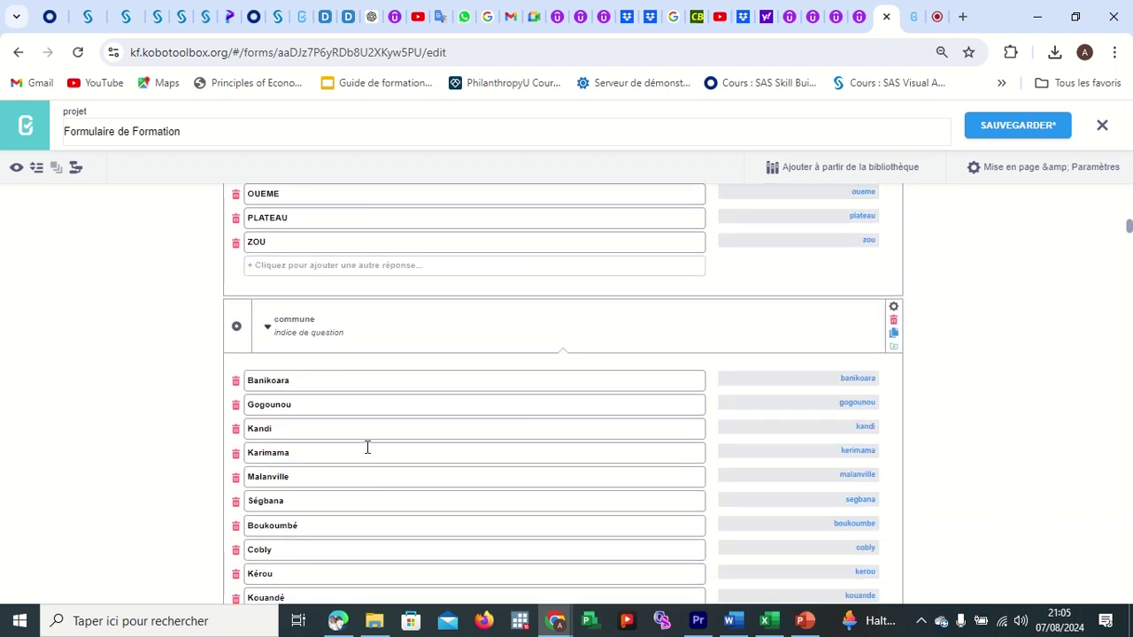
scroll(366, 447, "down", 12)
scroll(366, 448, "down", 6)
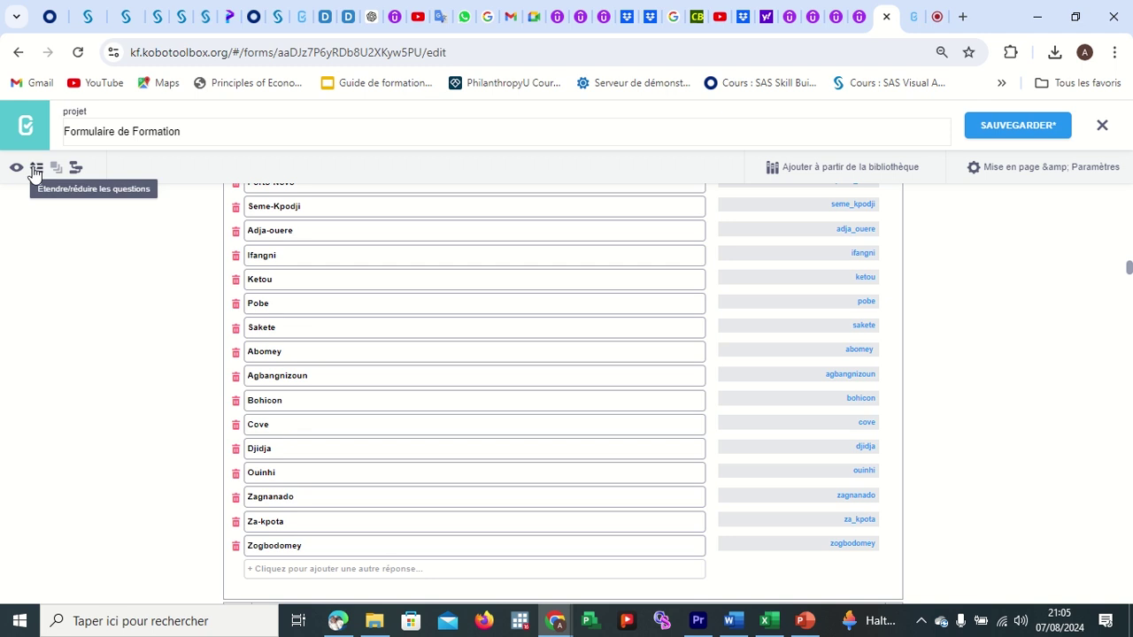
left_click(35, 170)
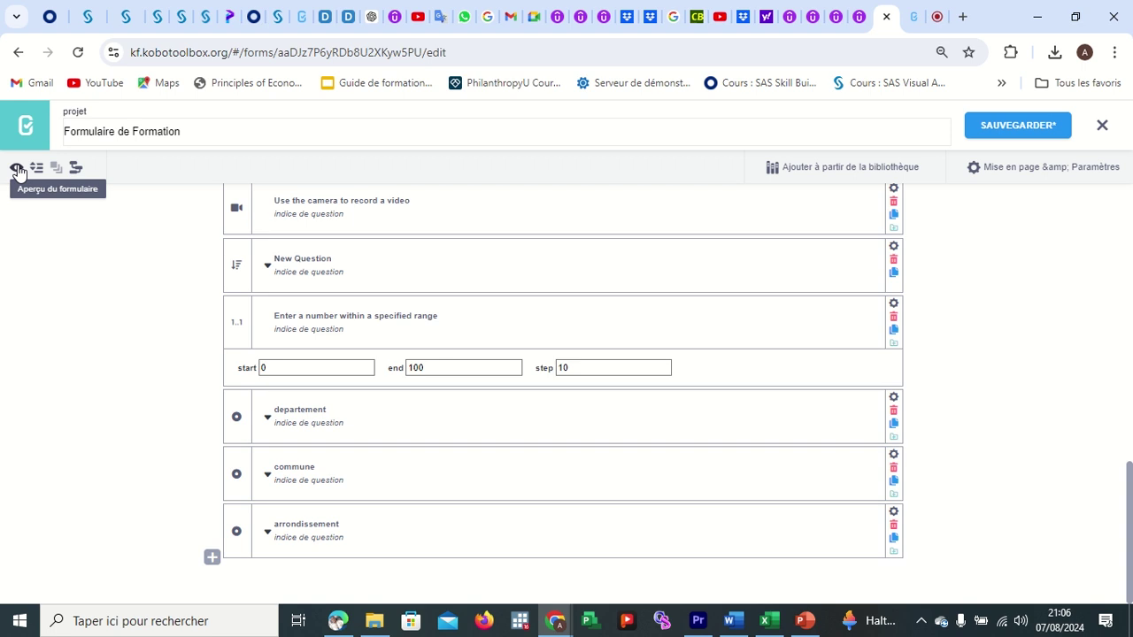
left_click(16, 169)
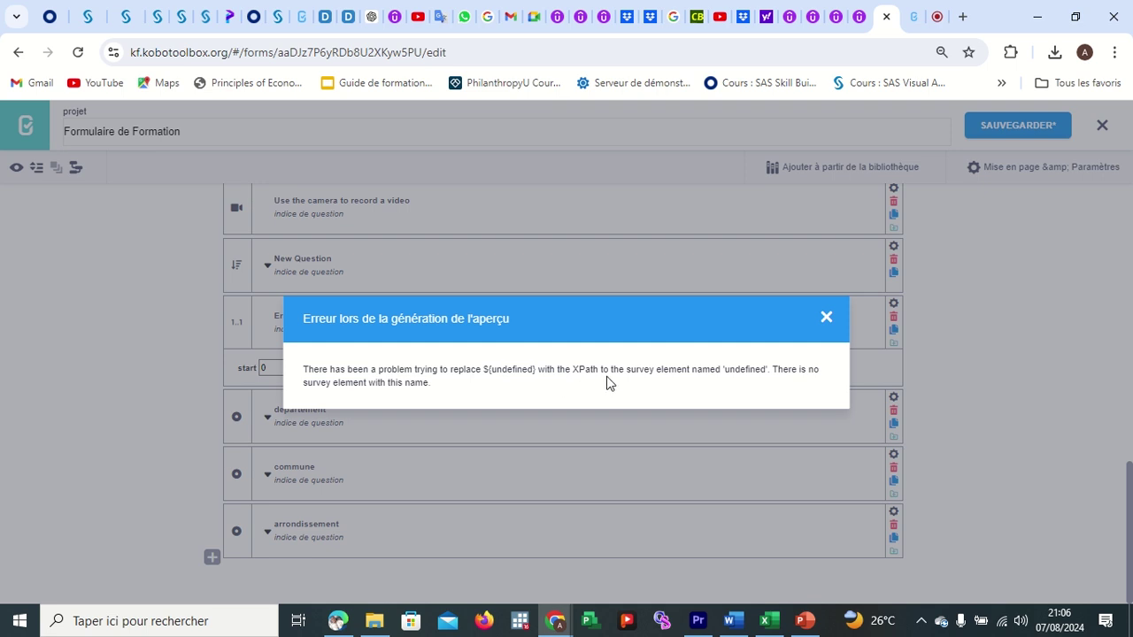
Dismiss the preview error, save Formulaire de Formation, retry the preview and dismiss the undefined-element error.
left_click(826, 317)
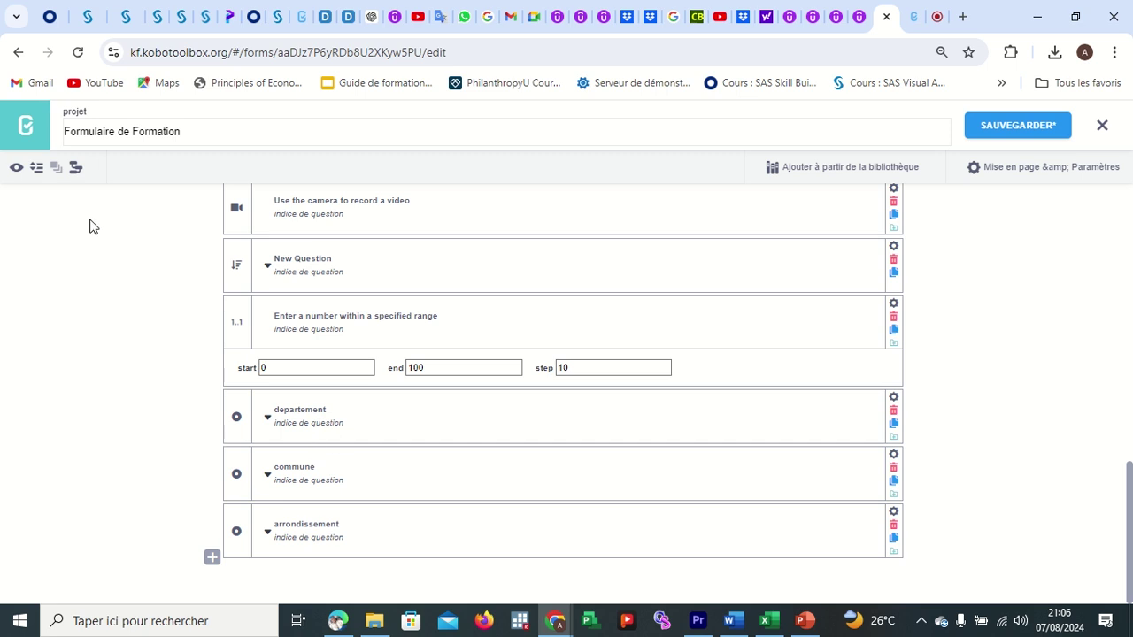
left_click(1018, 131)
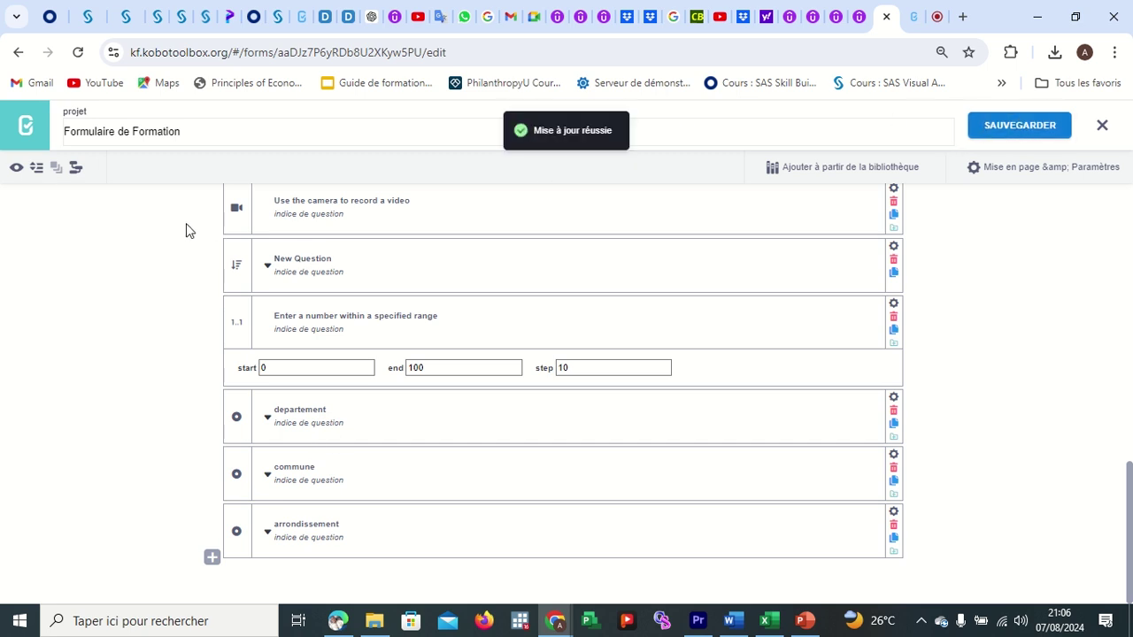
left_click(17, 169)
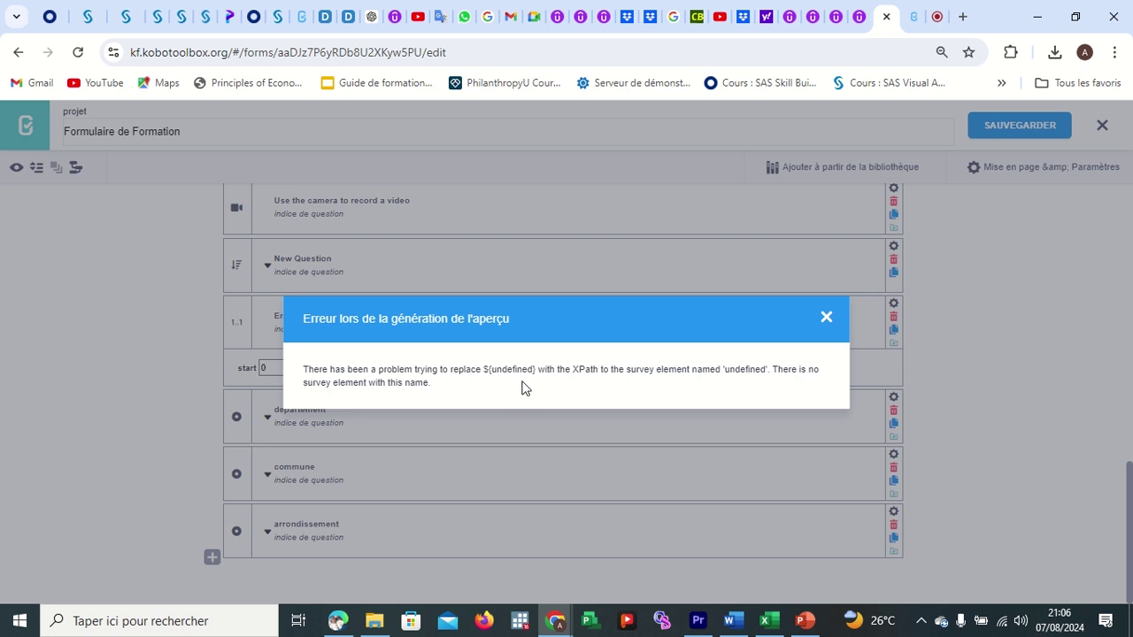
left_click(825, 319)
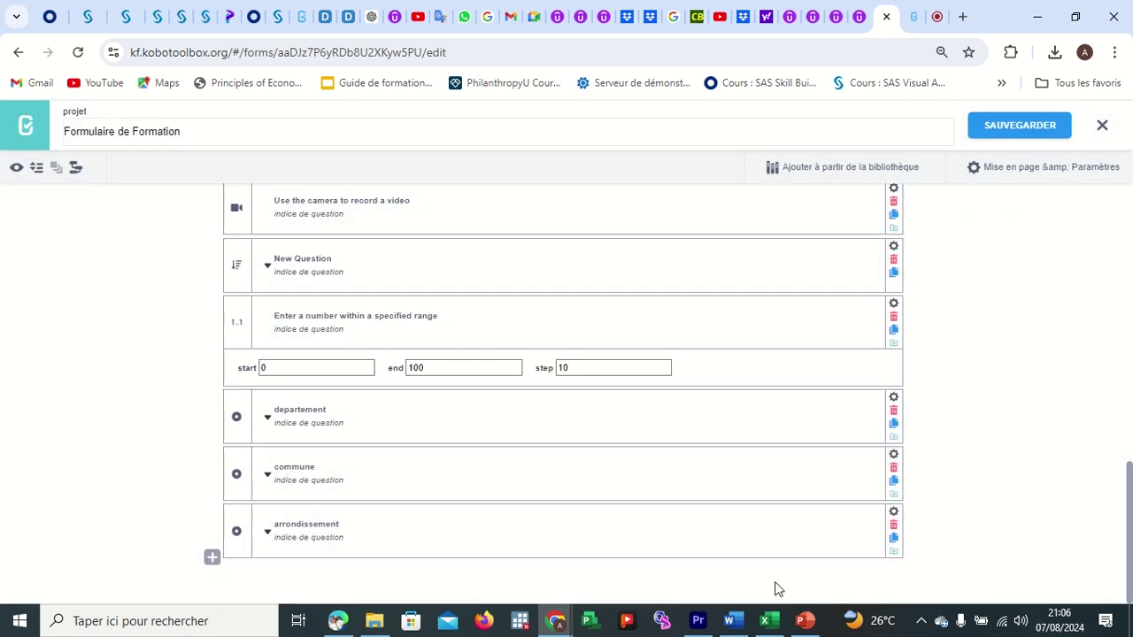
Bring the Excel choices workbook forward and cancel the pending copy of columns A to E.
mouse_move(772, 614)
left_click(766, 549)
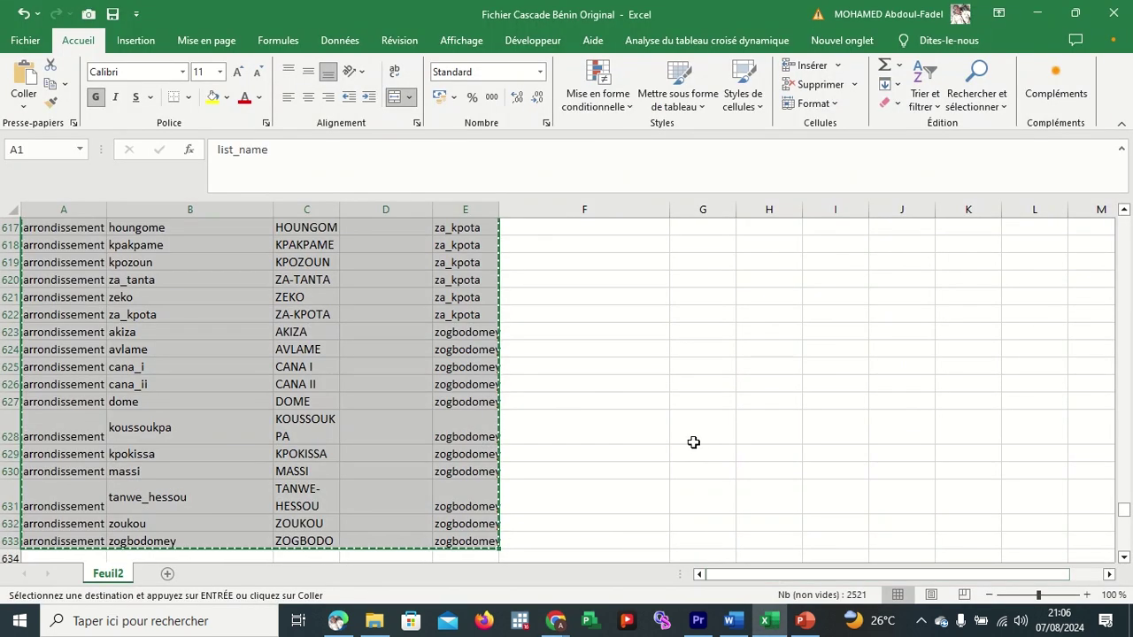
scroll(693, 442, "up", 20)
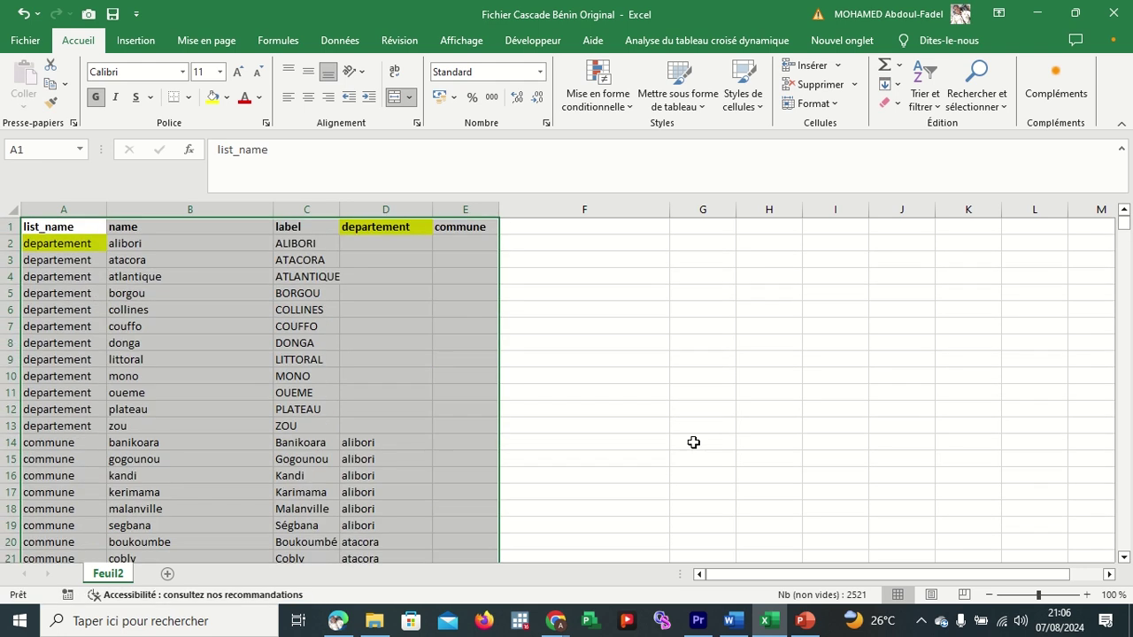
key("Escape")
left_click(641, 358)
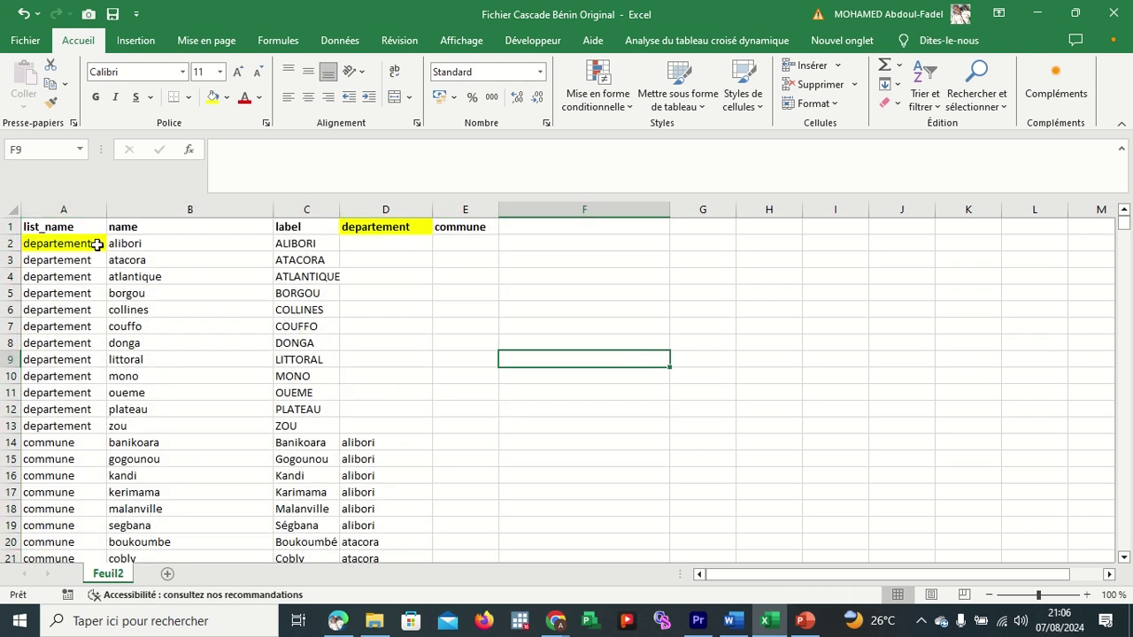
Set cells A2 and D1 to Aucun remplissage, removing their yellow fill.
left_click(92, 245)
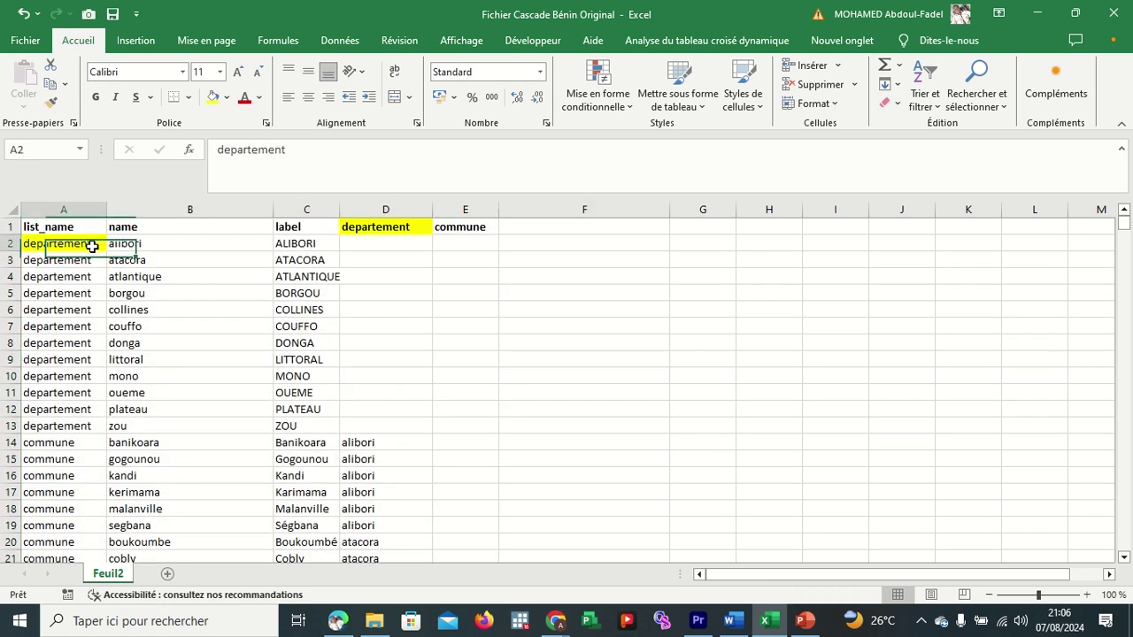
left_click(404, 224, "ctrl")
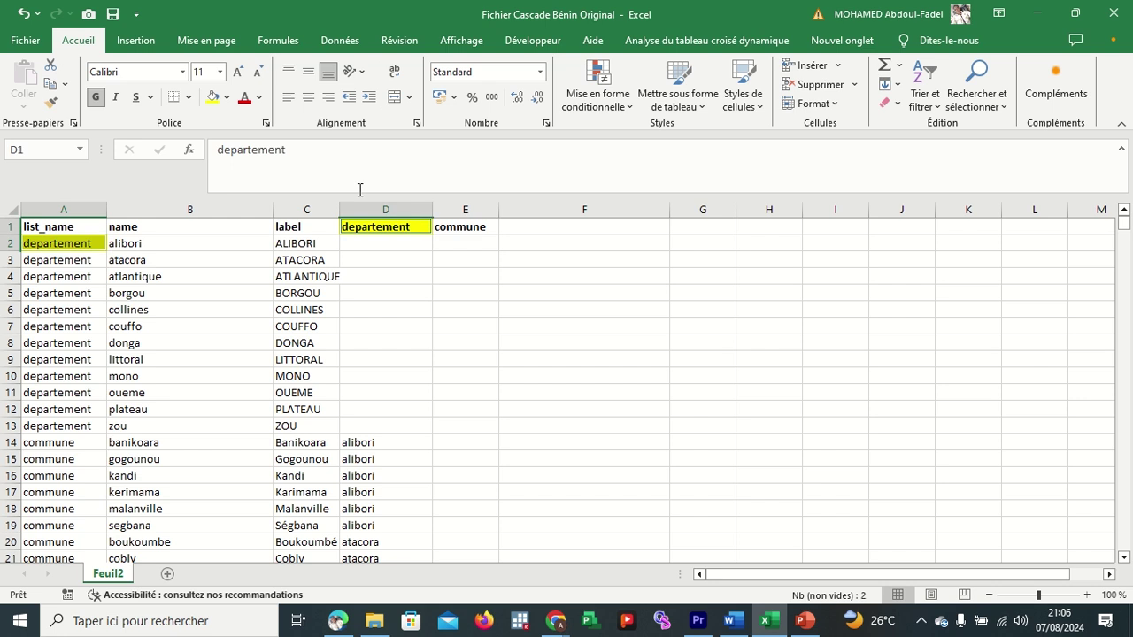
left_click(228, 97)
left_click(266, 311)
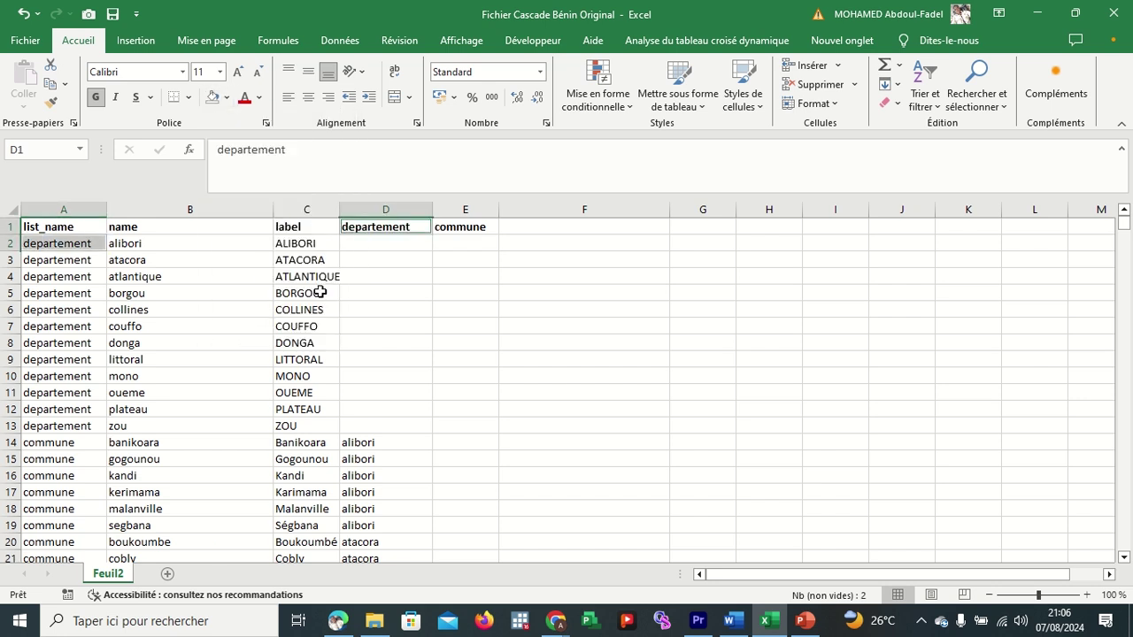
left_click(575, 310)
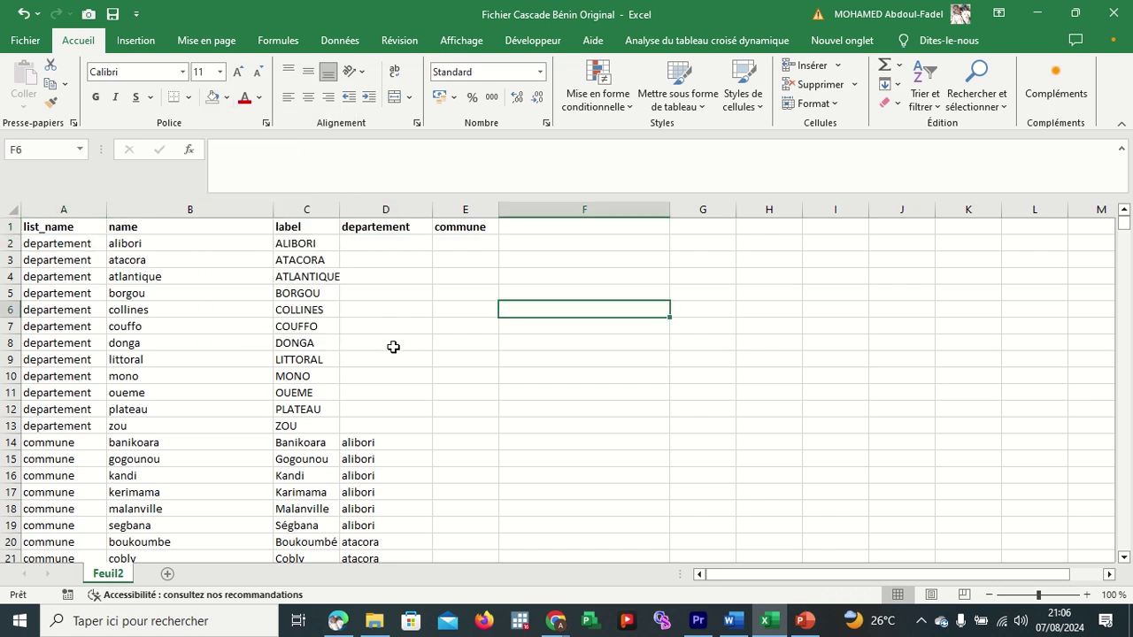
Scroll through the departement and commune lists, checking the ndali entry in B39.
scroll(210, 395, "down", 6)
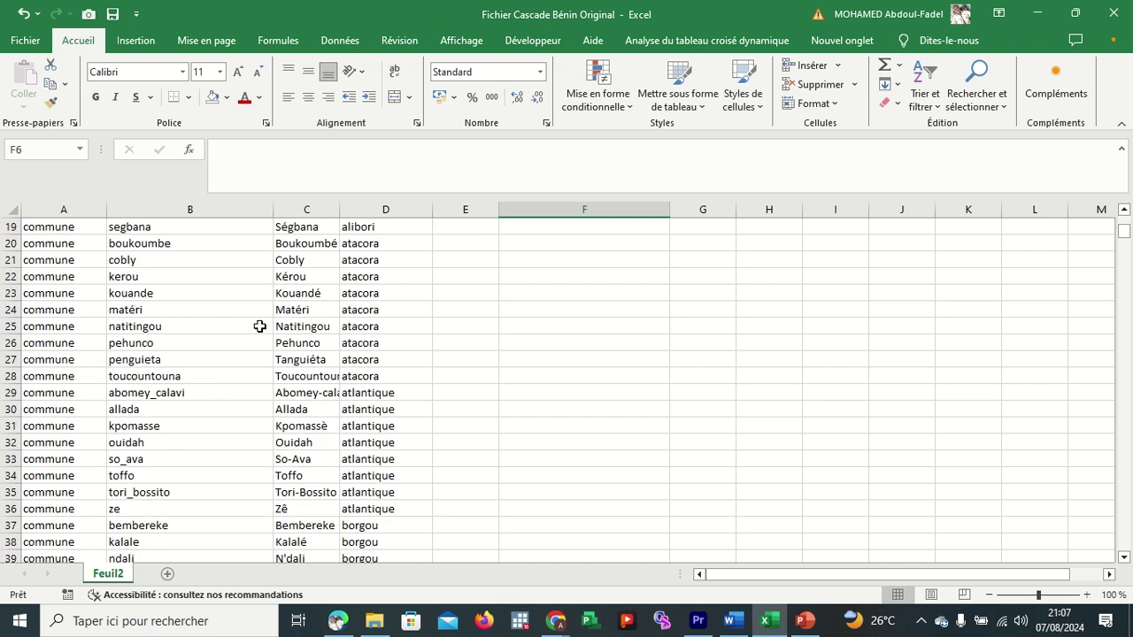
scroll(228, 316, "up", 4)
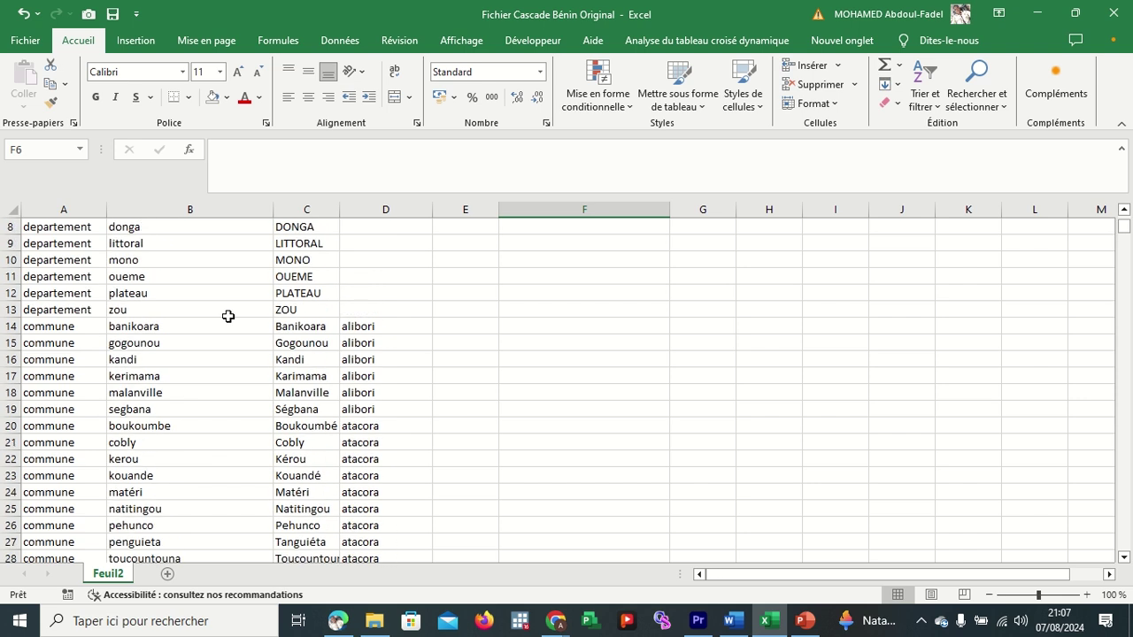
scroll(228, 316, "up", 3)
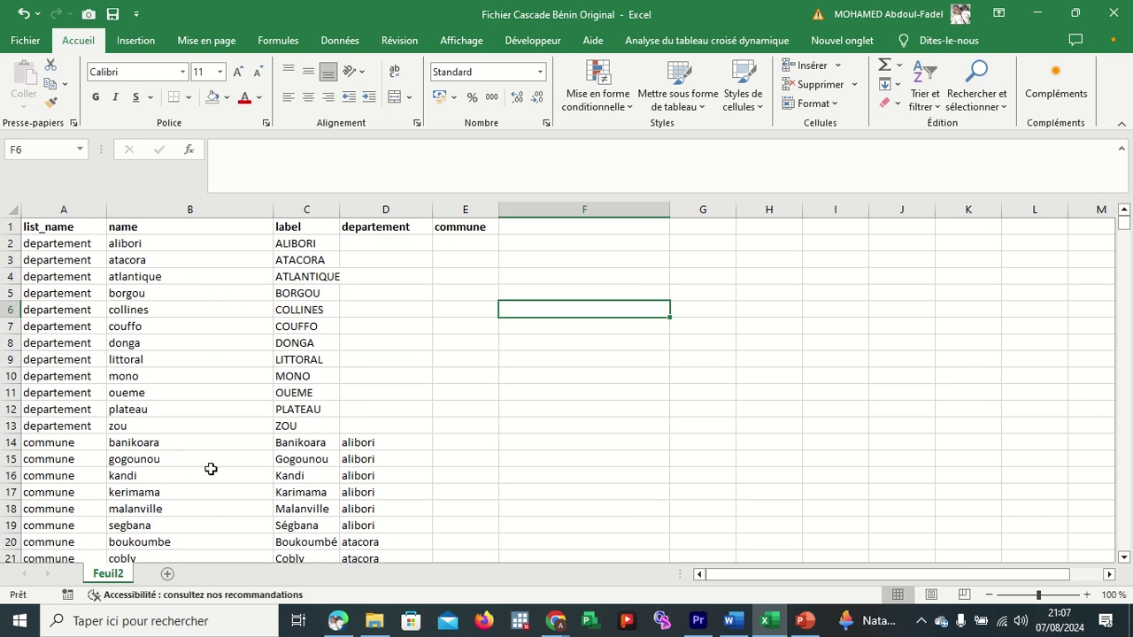
scroll(206, 474, "down", 4)
scroll(206, 473, "down", 3)
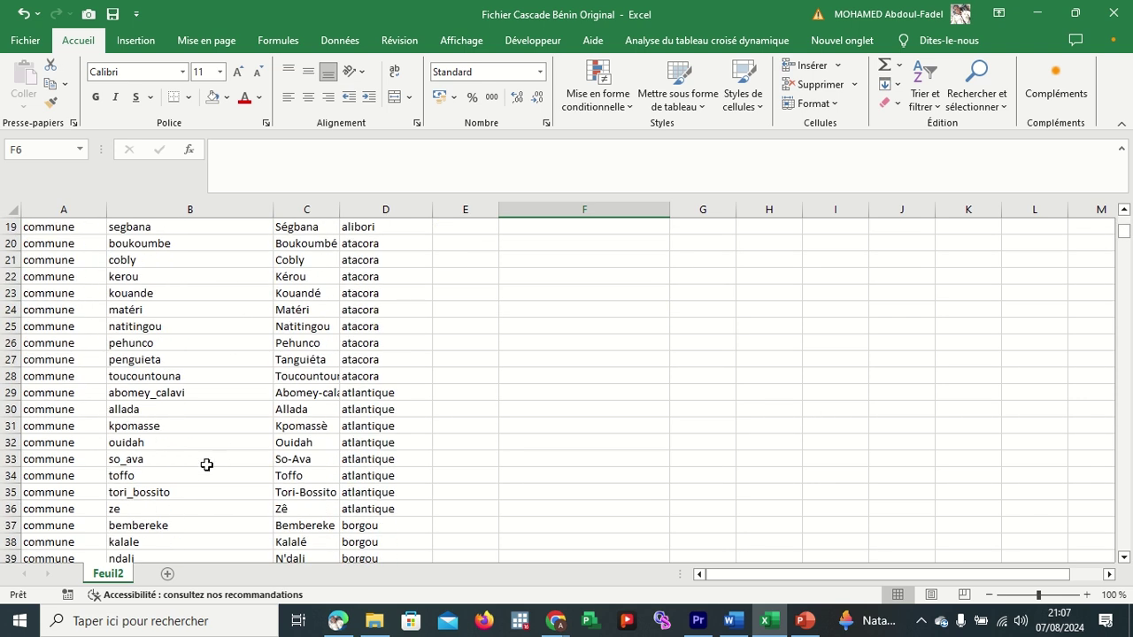
scroll(207, 447, "down", 3)
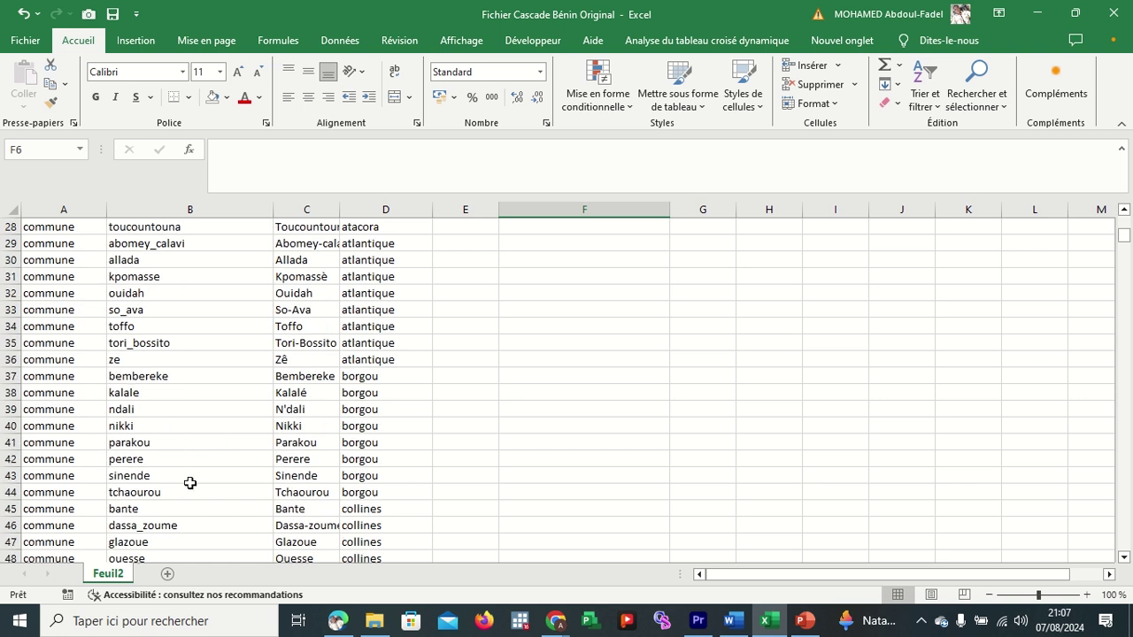
scroll(190, 479, "down", 1)
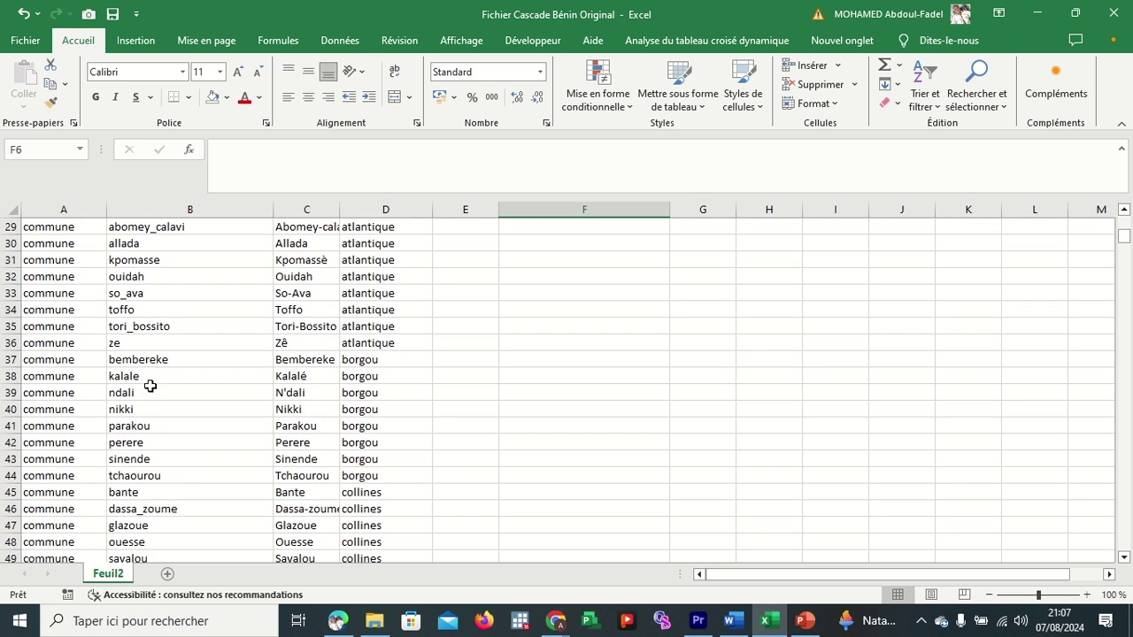
left_click(150, 390)
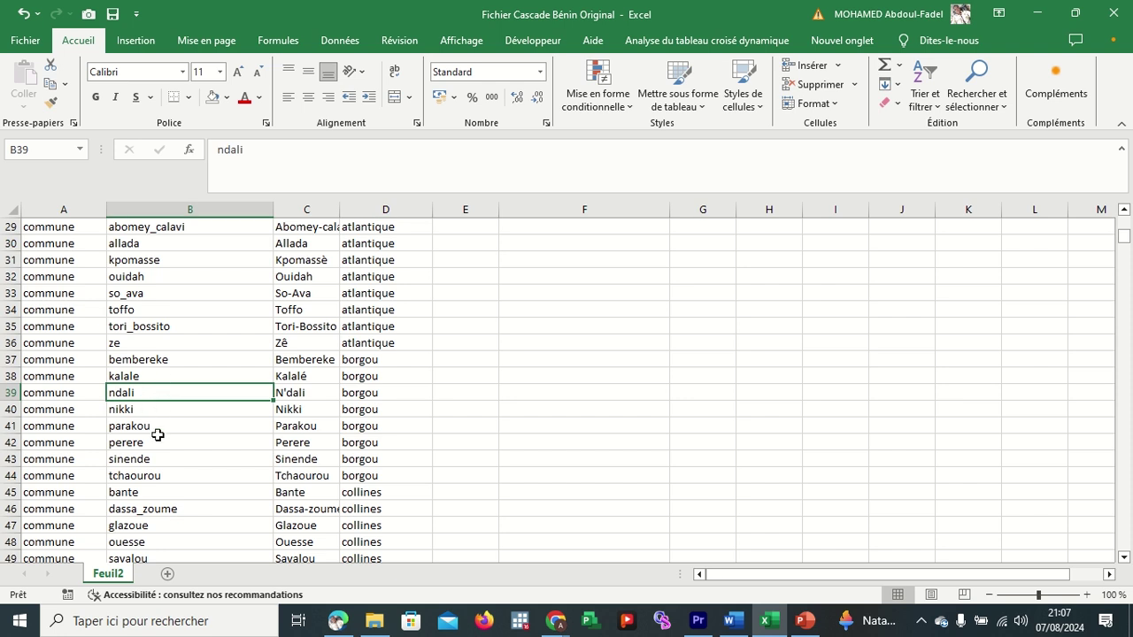
scroll(164, 404, "down", 1)
scroll(218, 477, "down", 1)
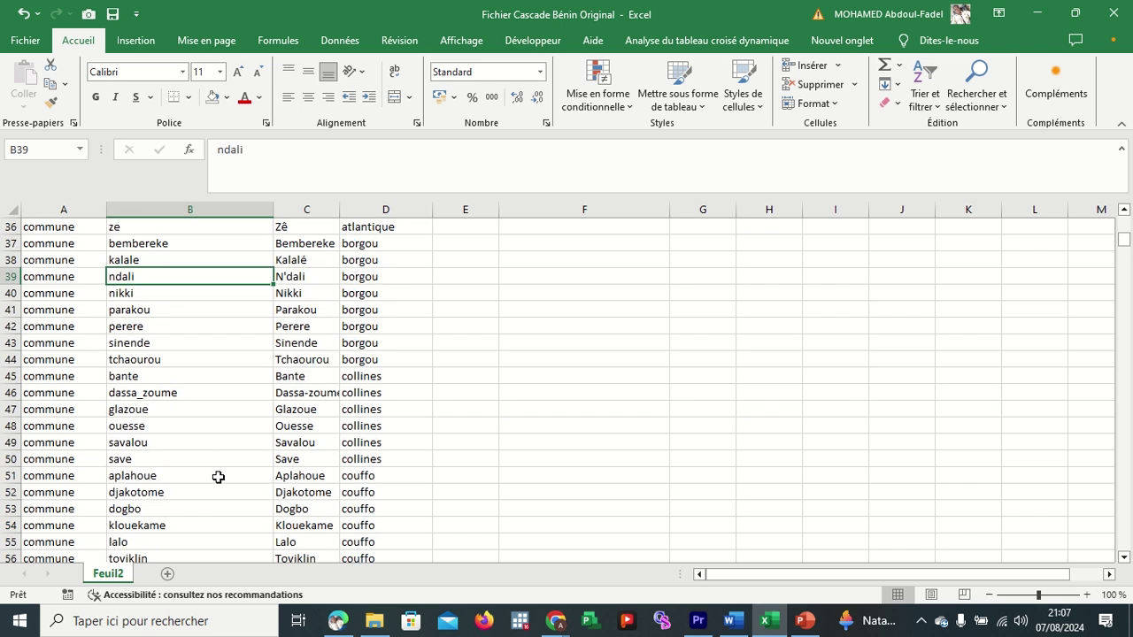
scroll(218, 477, "down", 2)
scroll(218, 478, "down", 3)
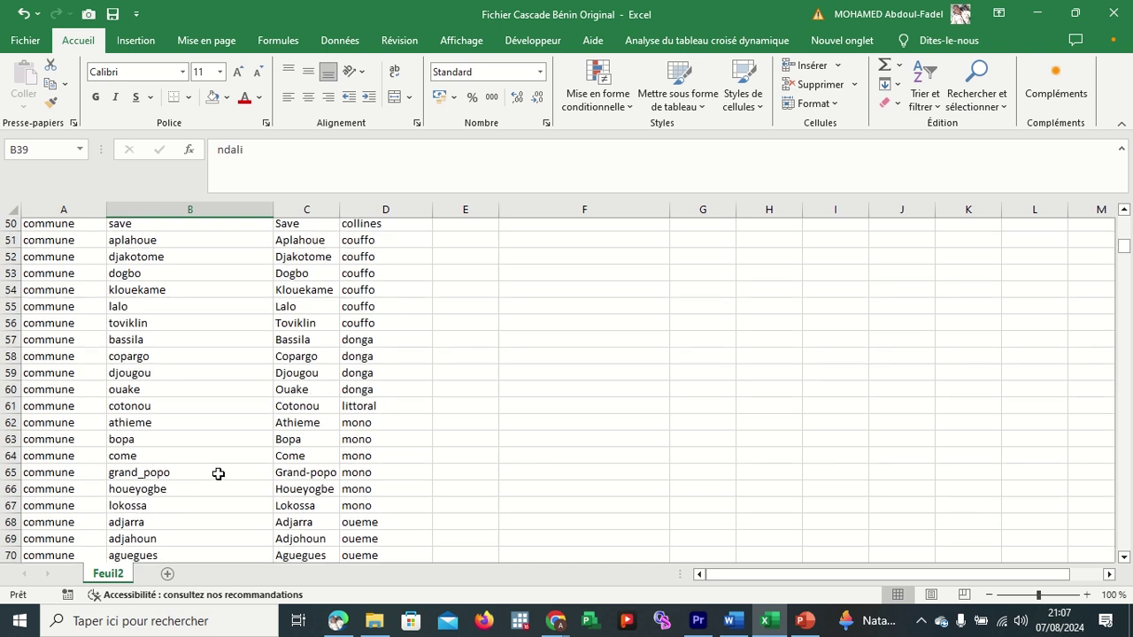
scroll(217, 474, "down", 2)
scroll(218, 471, "down", 2)
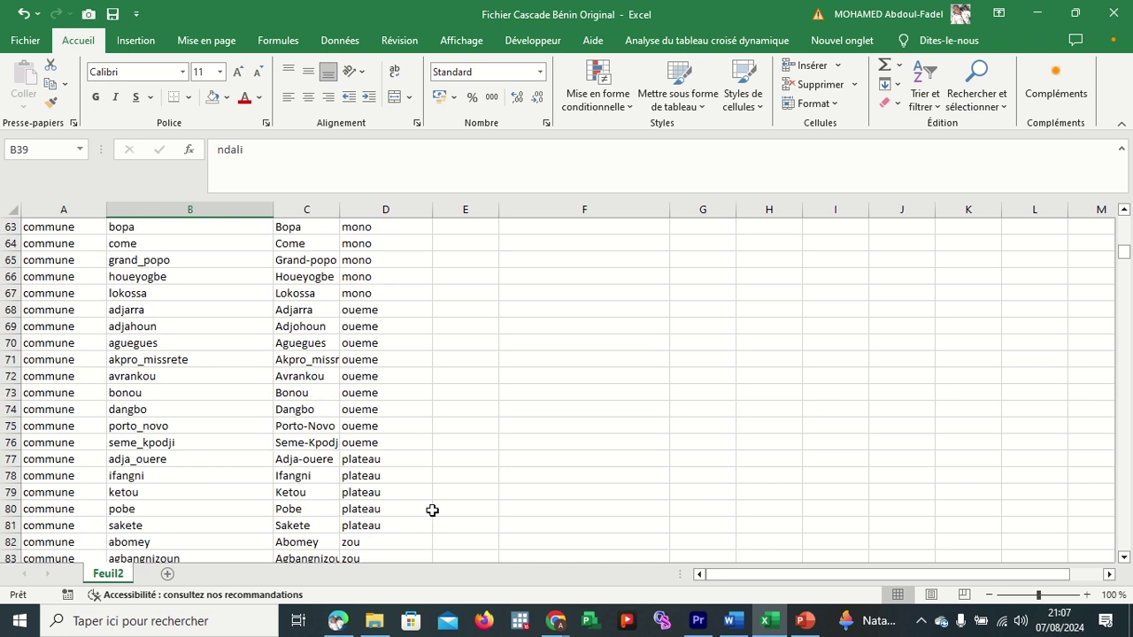
scroll(501, 378, "up", 20)
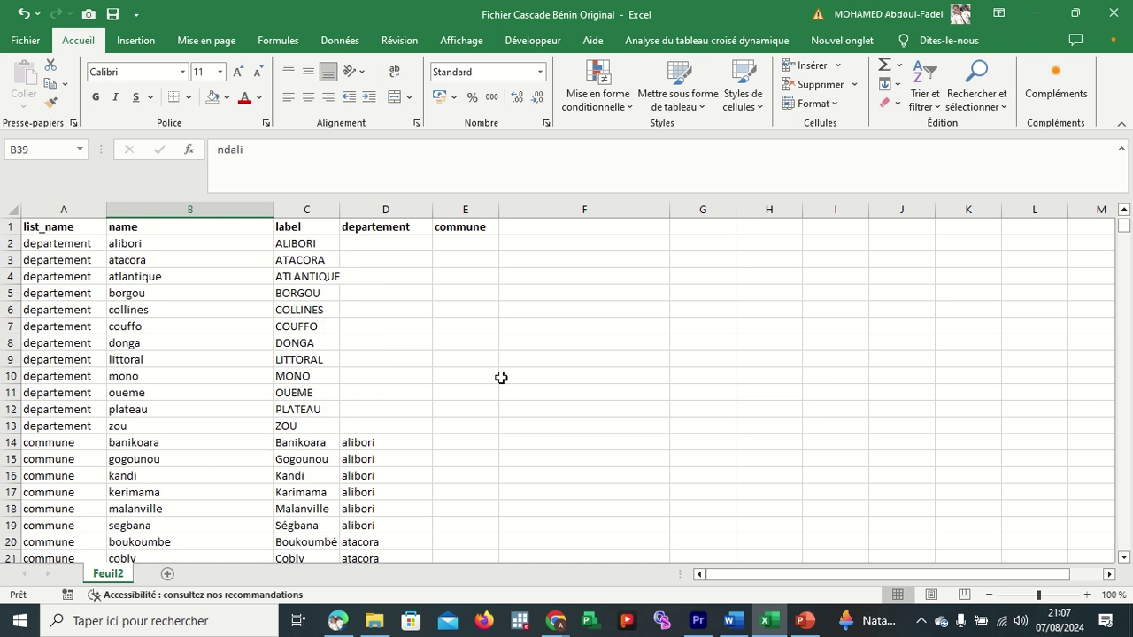
Check the extent of the commune column, selecting its codes from E91 down to E633.
left_click(83, 228)
key("Right")
key("Right")
key("Right")
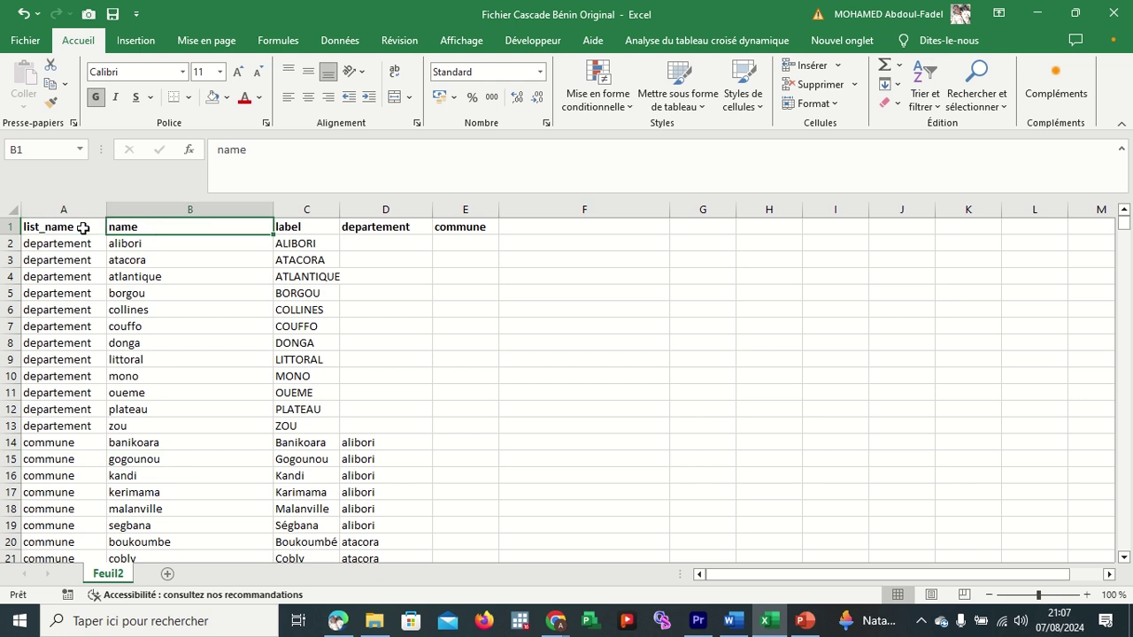
key("Right")
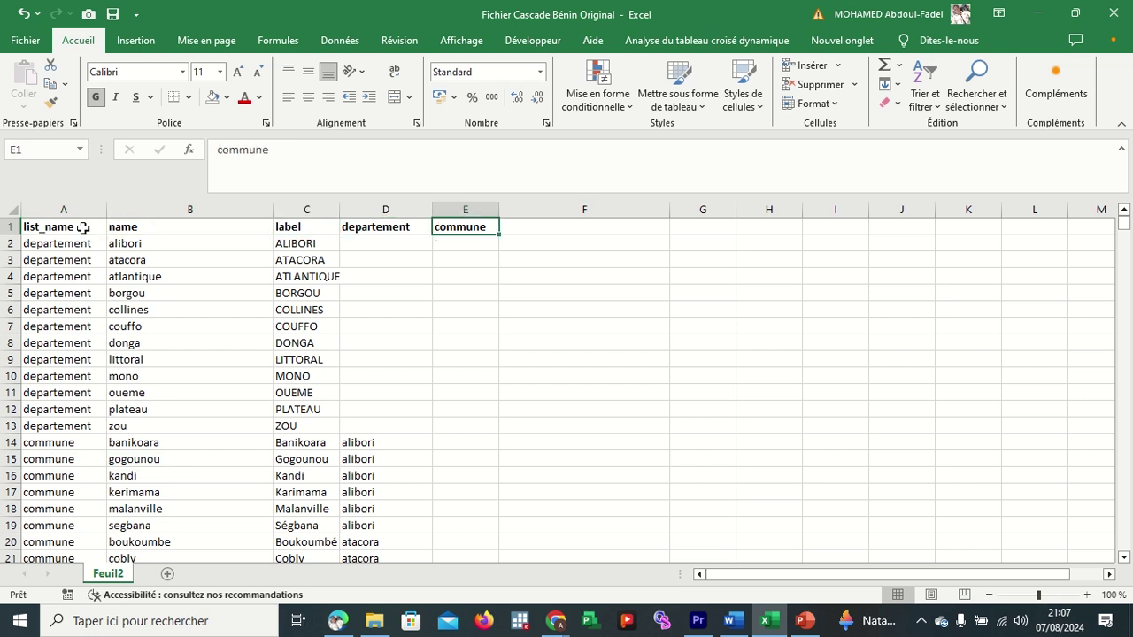
key("Right")
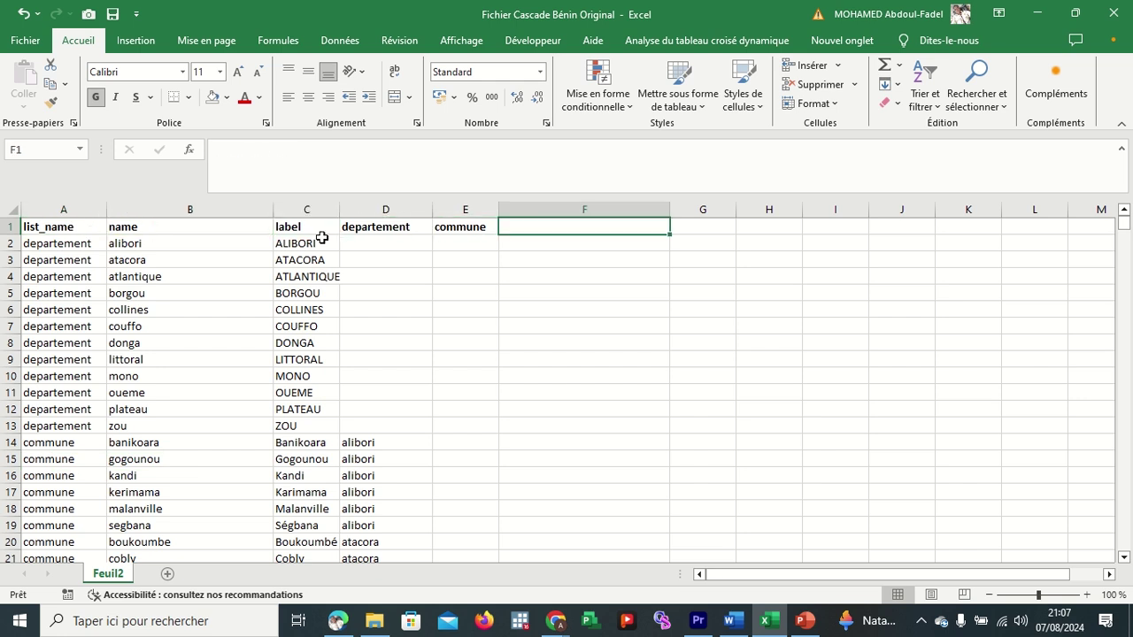
left_click(458, 227)
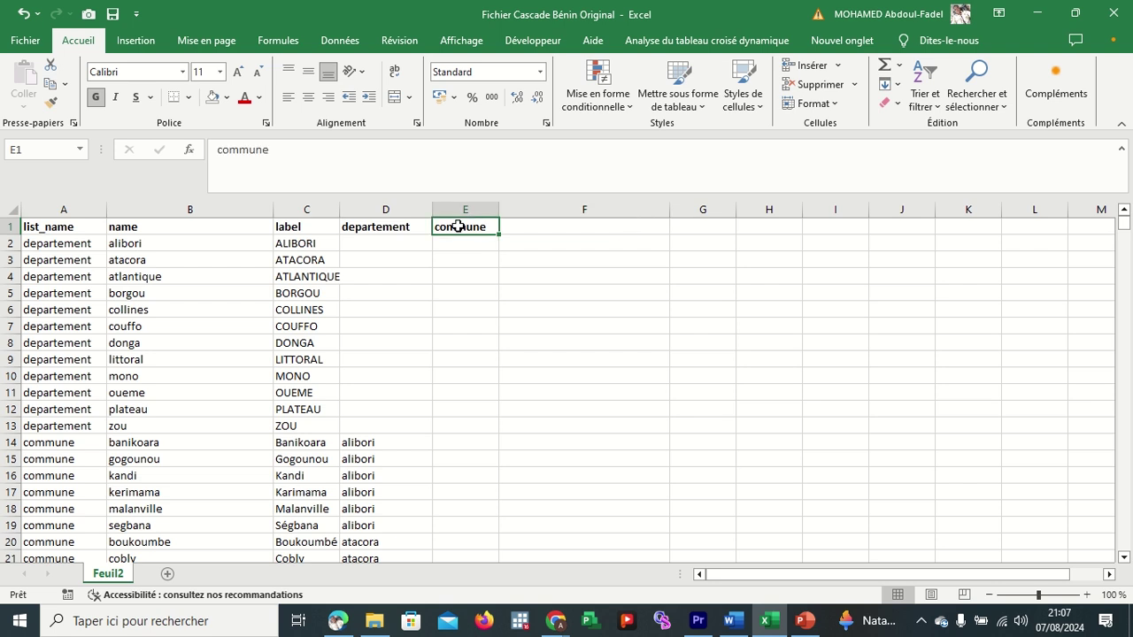
key("ctrl+shift+Down")
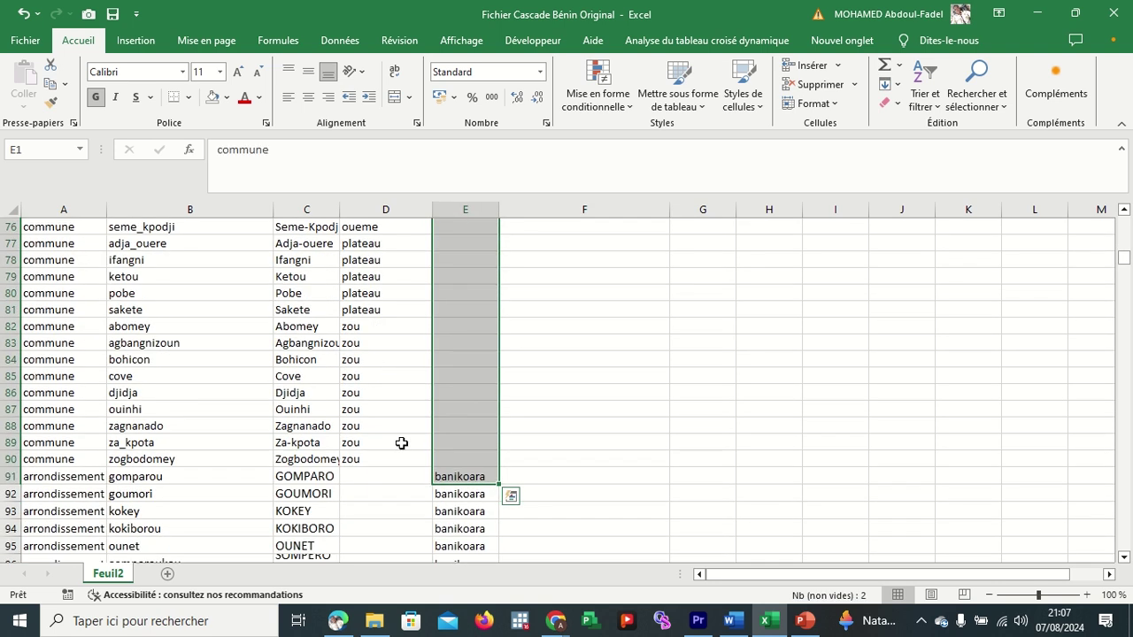
left_click(452, 479)
key("ctrl+shift+Down")
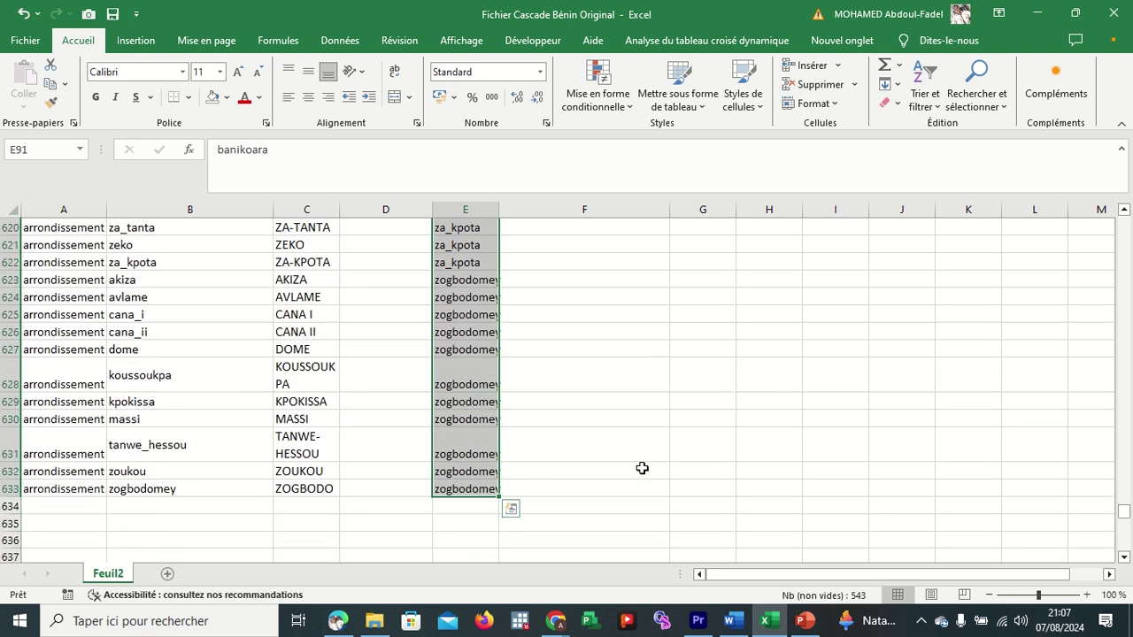
left_click(642, 468)
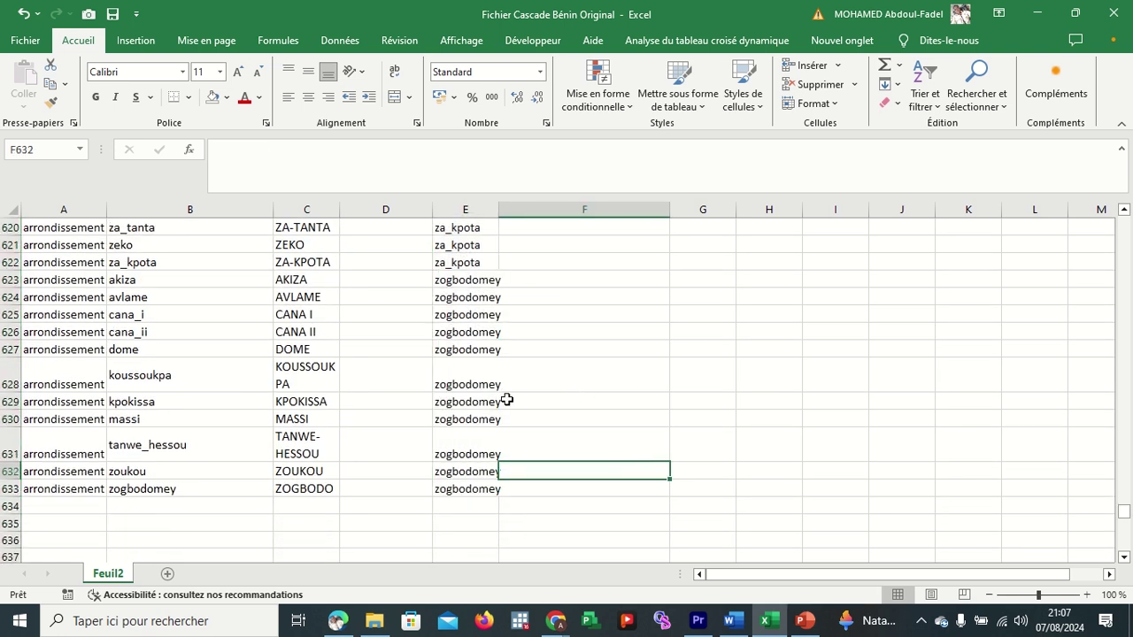
Shrink rows 631 and 628 back to normal height.
left_click(63, 433)
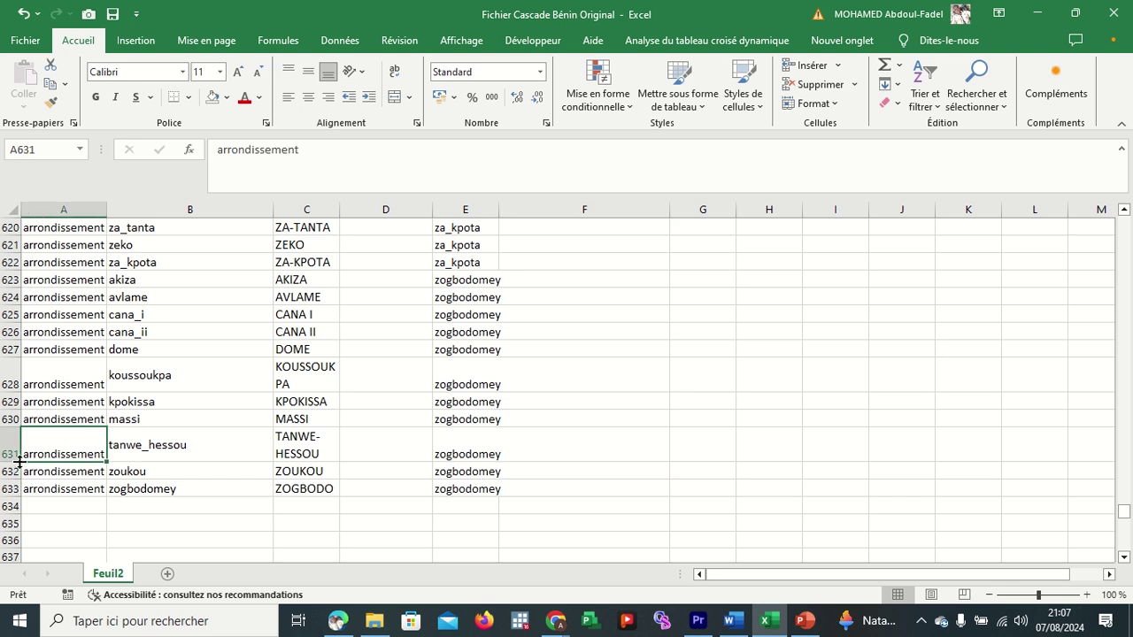
left_click_drag(14, 462, 13, 448)
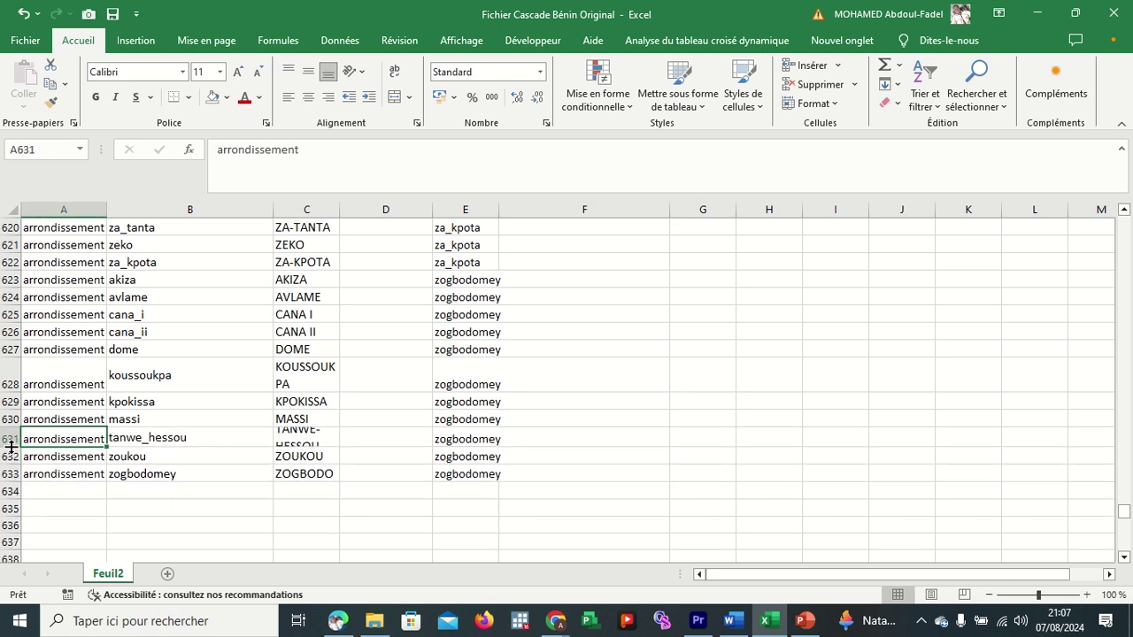
left_click(39, 372)
left_click_drag(8, 393, 8, 386)
left_click(447, 348)
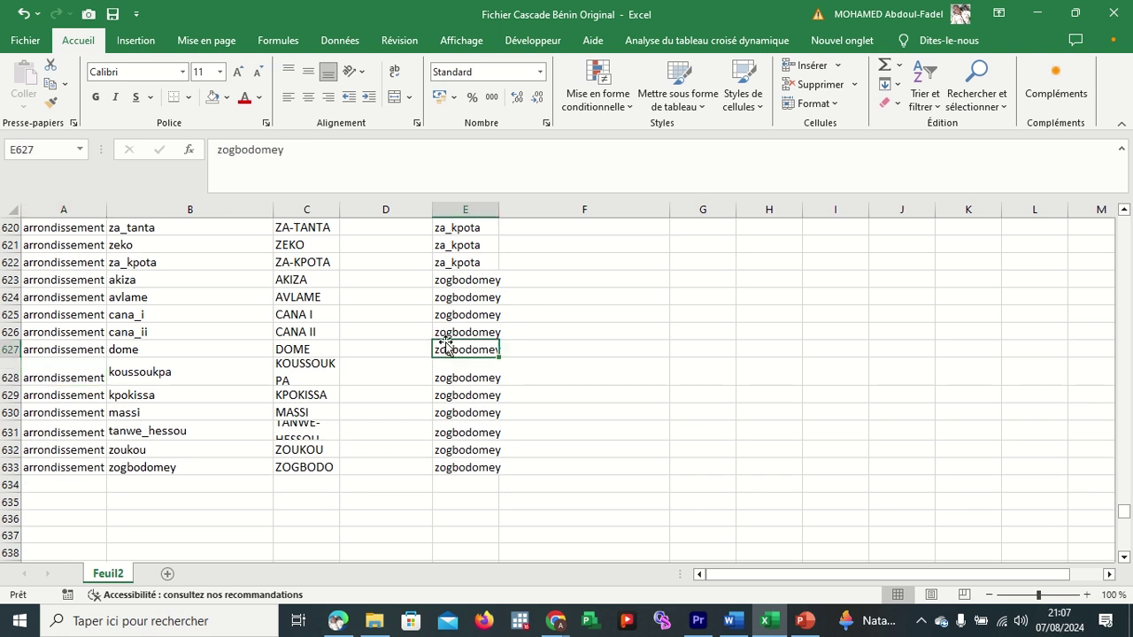
key("ctrl+shift+Up")
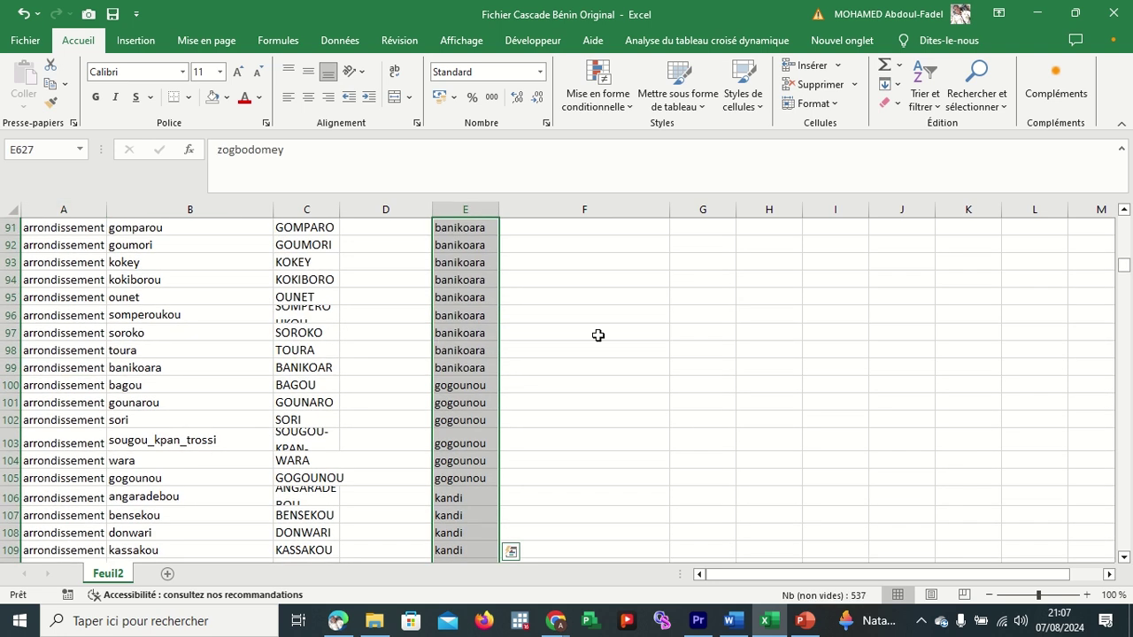
left_click(598, 335)
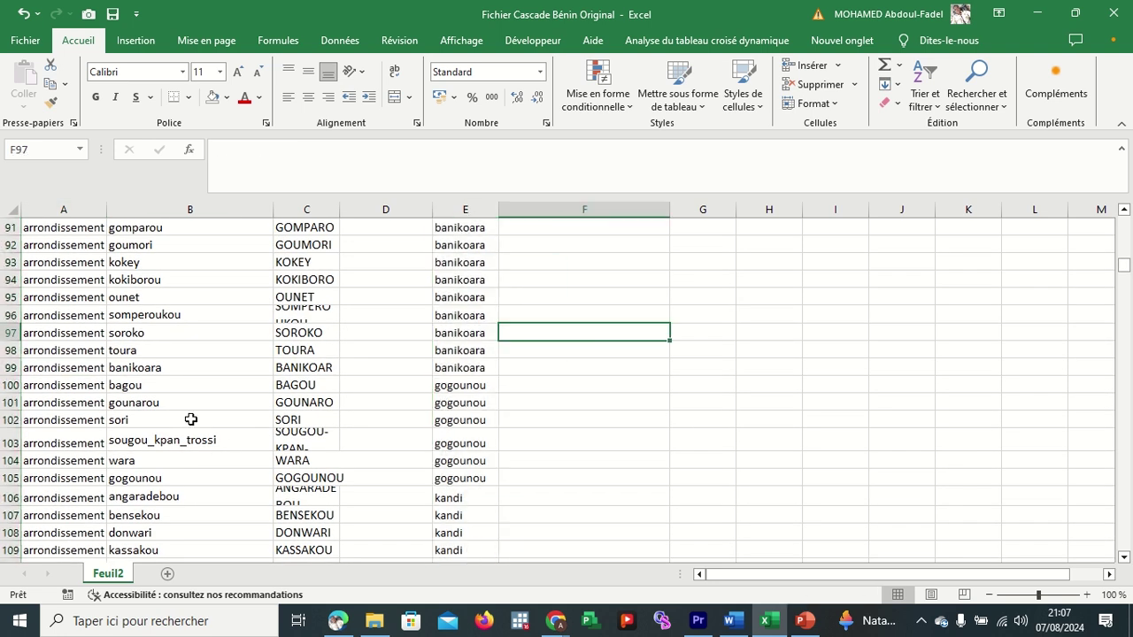
scroll(190, 419, "up", 20)
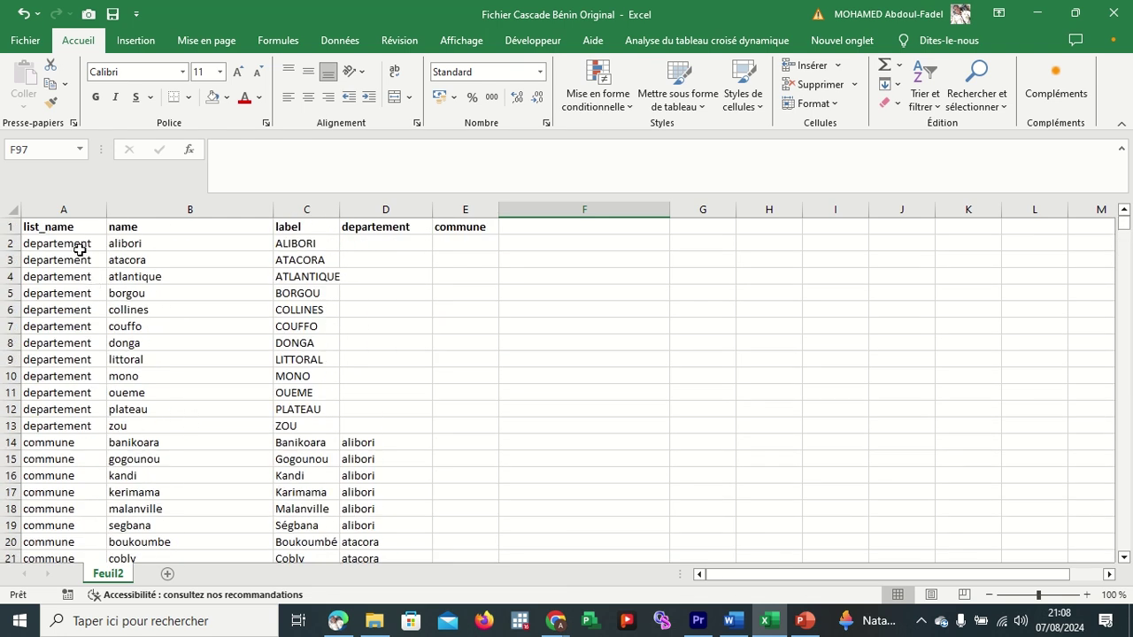
Copy the full choices table A1:E633 and bring up the KoboToolbox form editor in Chrome.
left_click(79, 243)
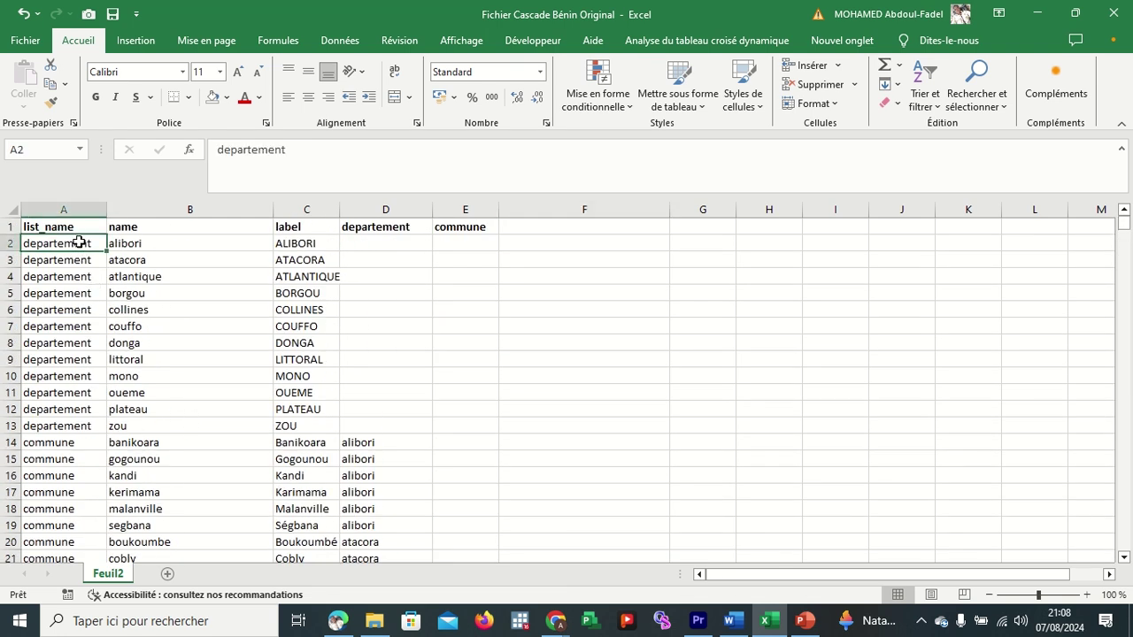
left_click(10, 425)
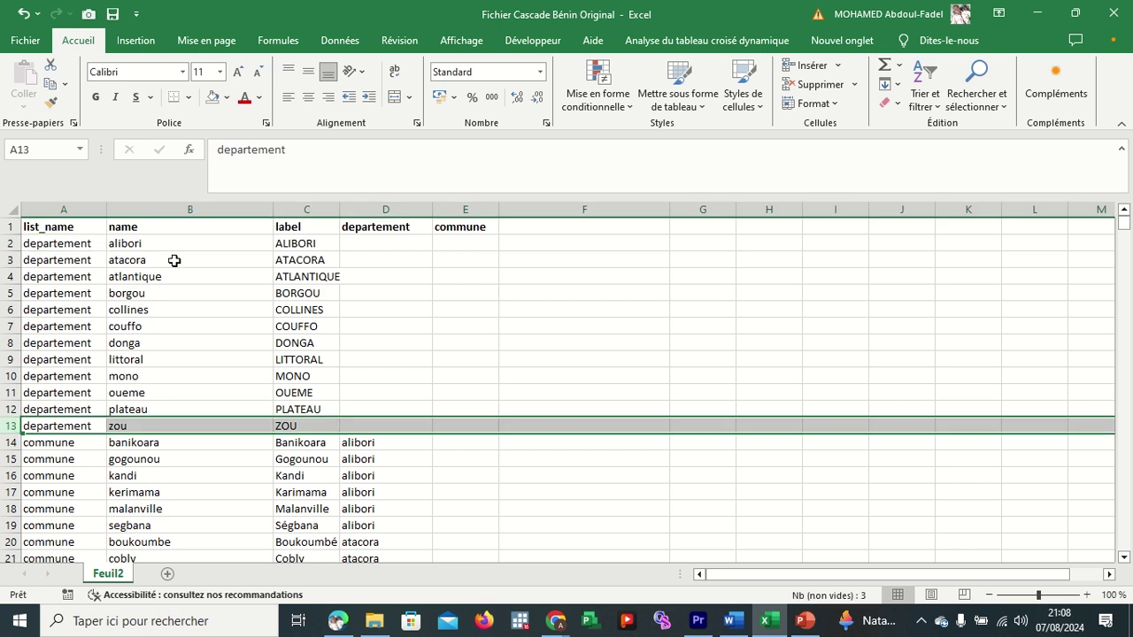
left_click_drag(85, 228, 456, 215)
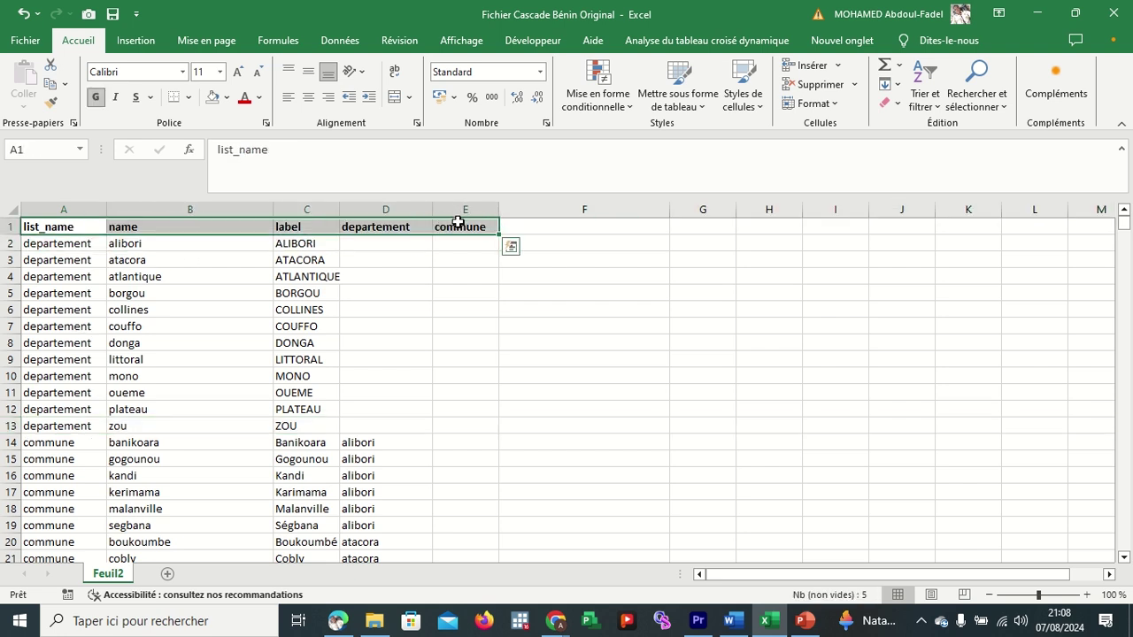
key("ctrl+shift+Down")
scroll(637, 495, "down", 1)
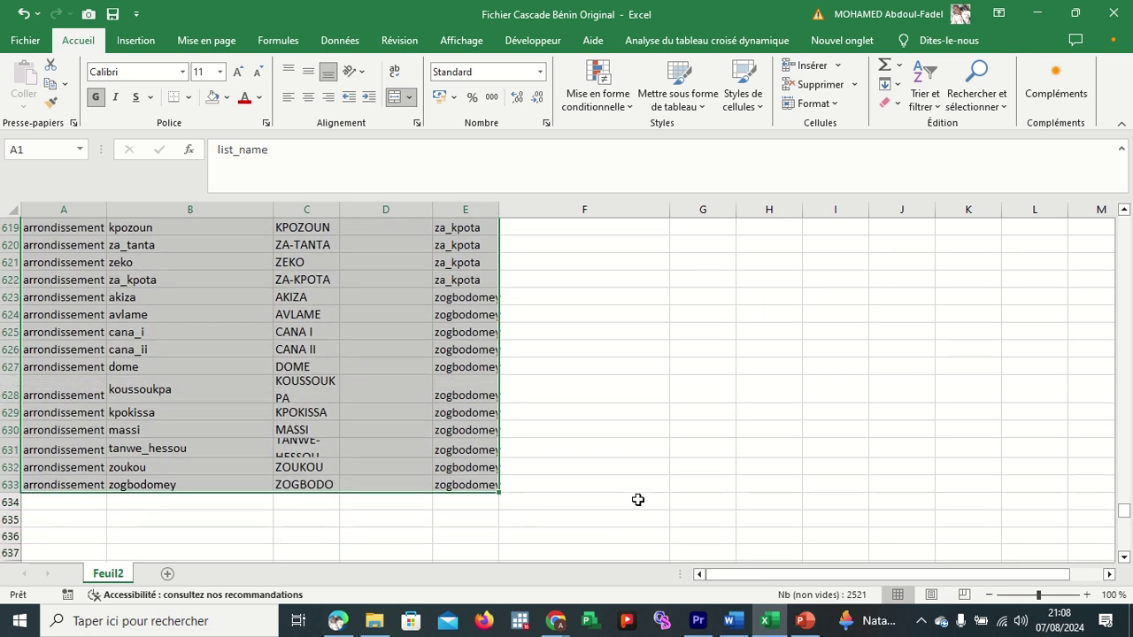
key("ctrl+c")
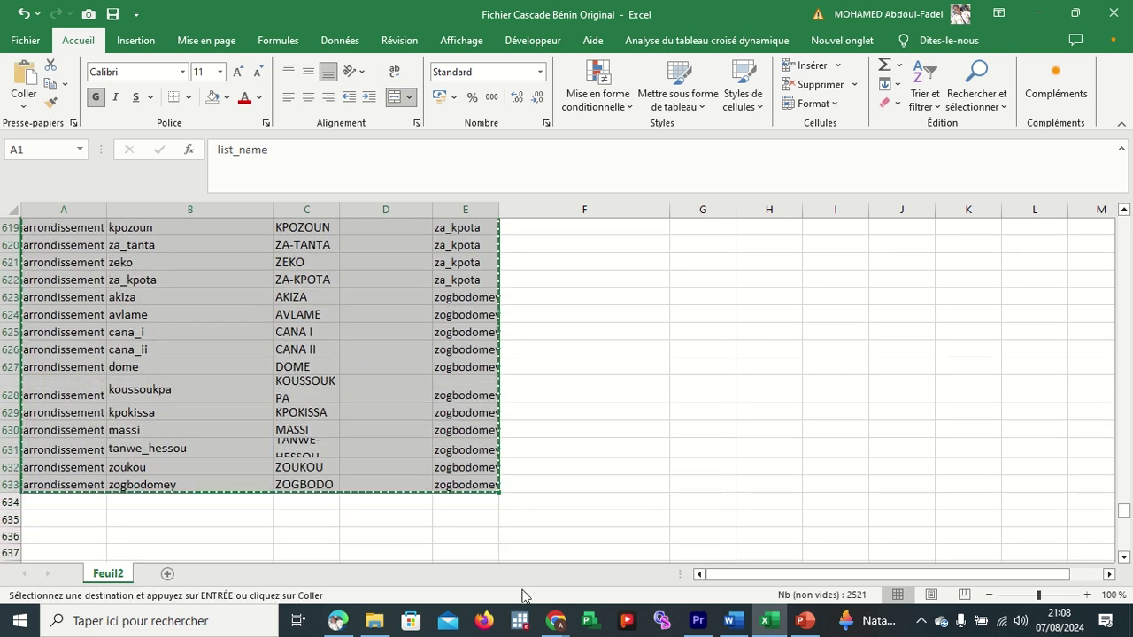
left_click(556, 621)
left_click(530, 571)
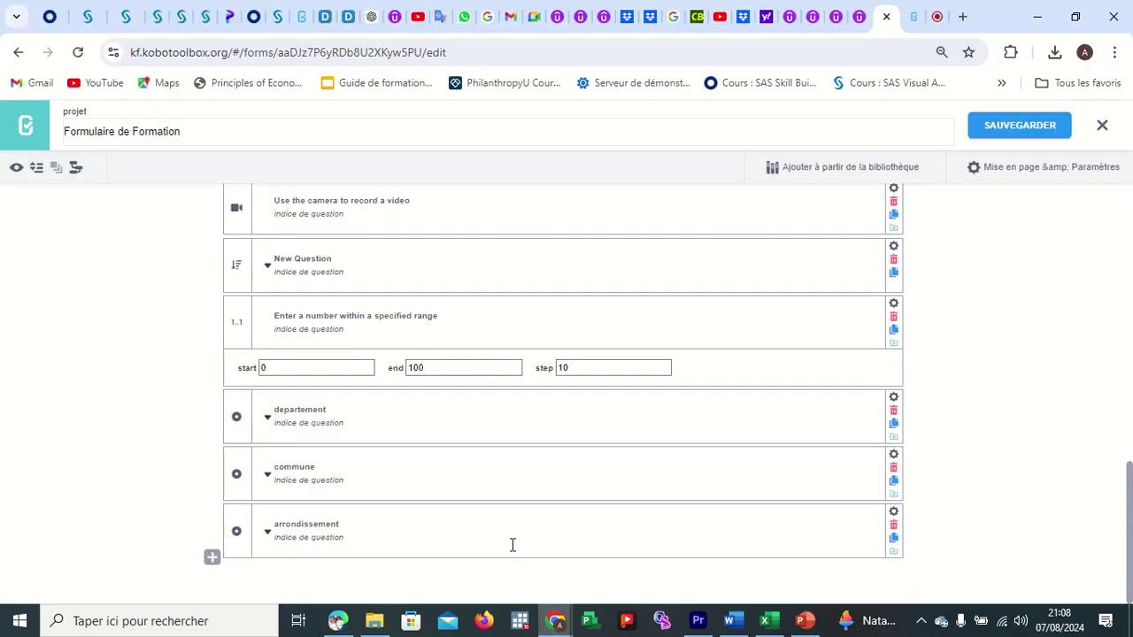
Remove the departement, commune and arrondissement questions, confirming each deletion with OK.
left_click(893, 411)
left_click(631, 174)
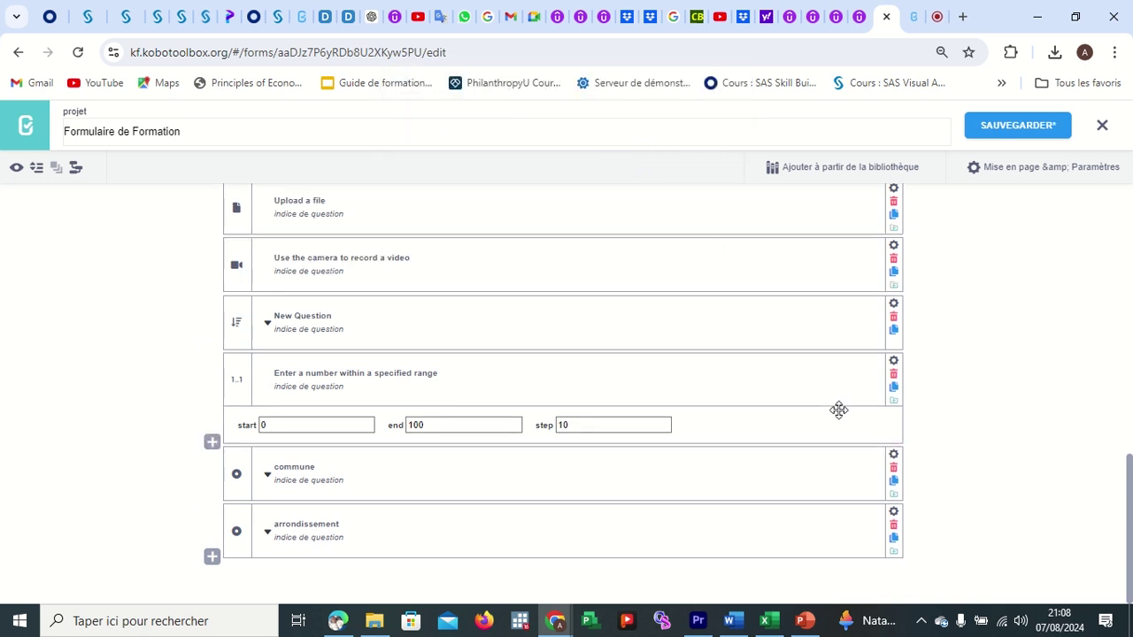
left_click(893, 469)
left_click(631, 174)
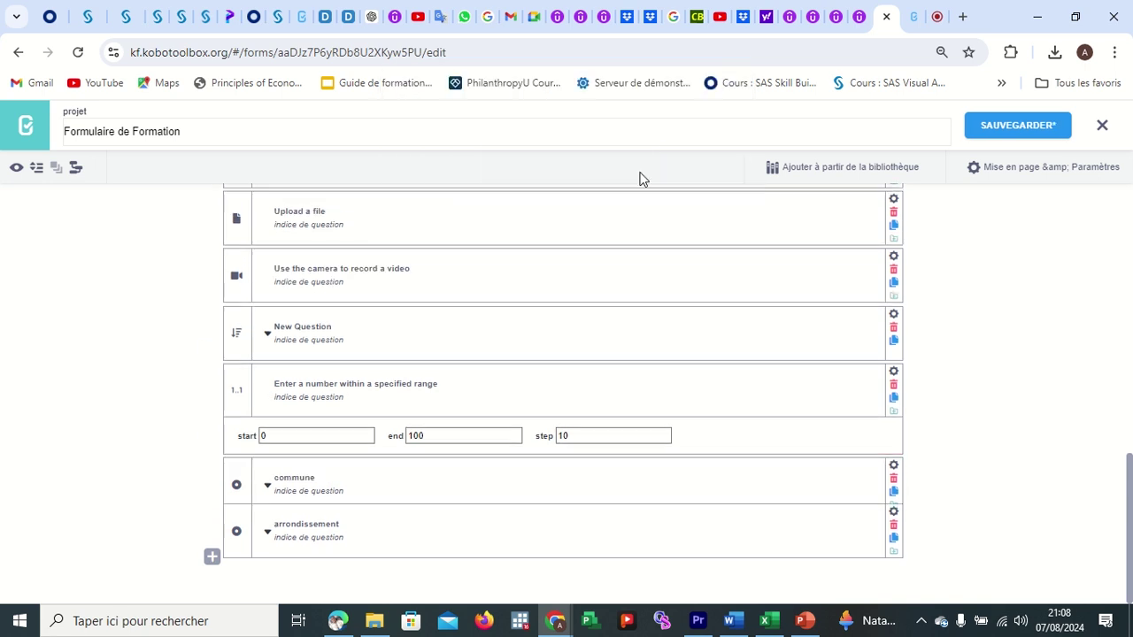
left_click(893, 526)
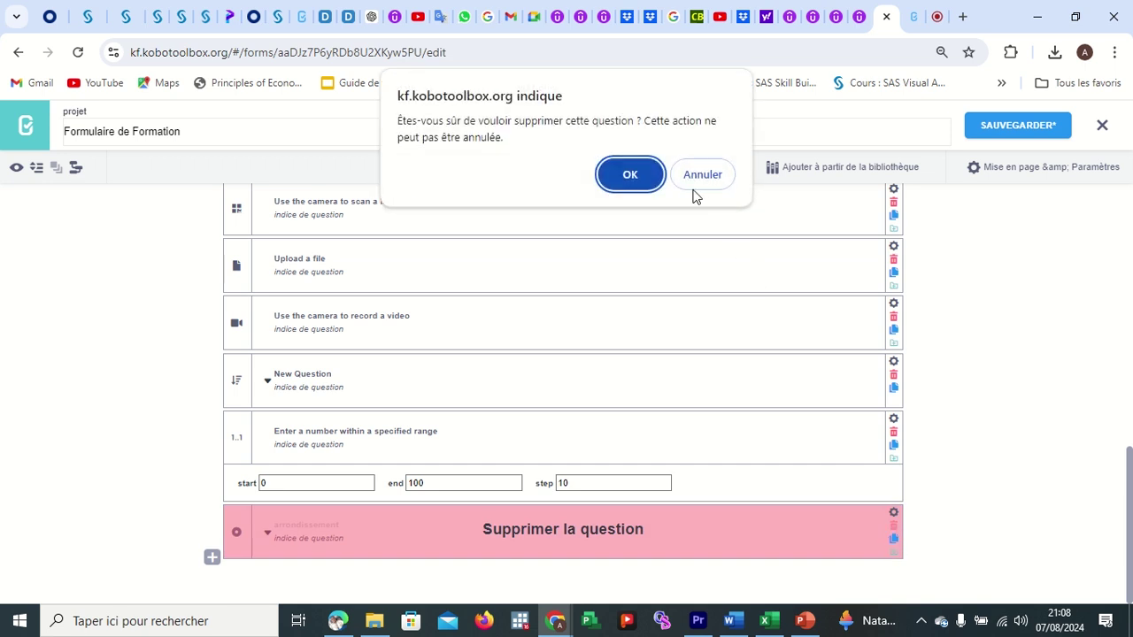
left_click(617, 173)
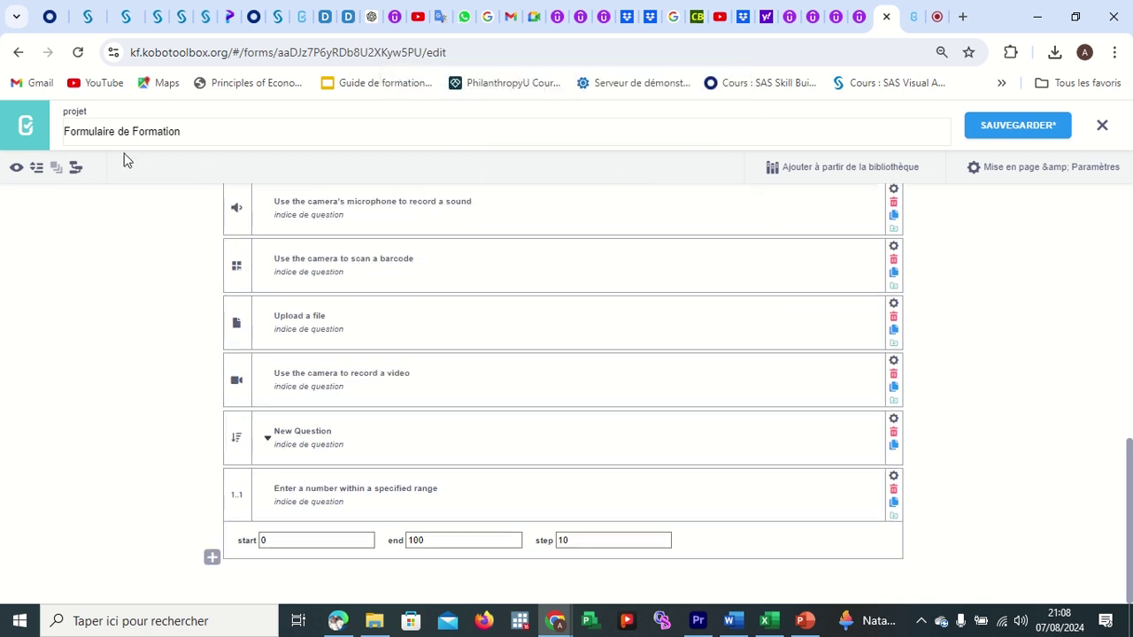
left_click(76, 168)
Paste the copied A1:E633 choice table into the cascade import box and open its help link.
left_click(412, 330)
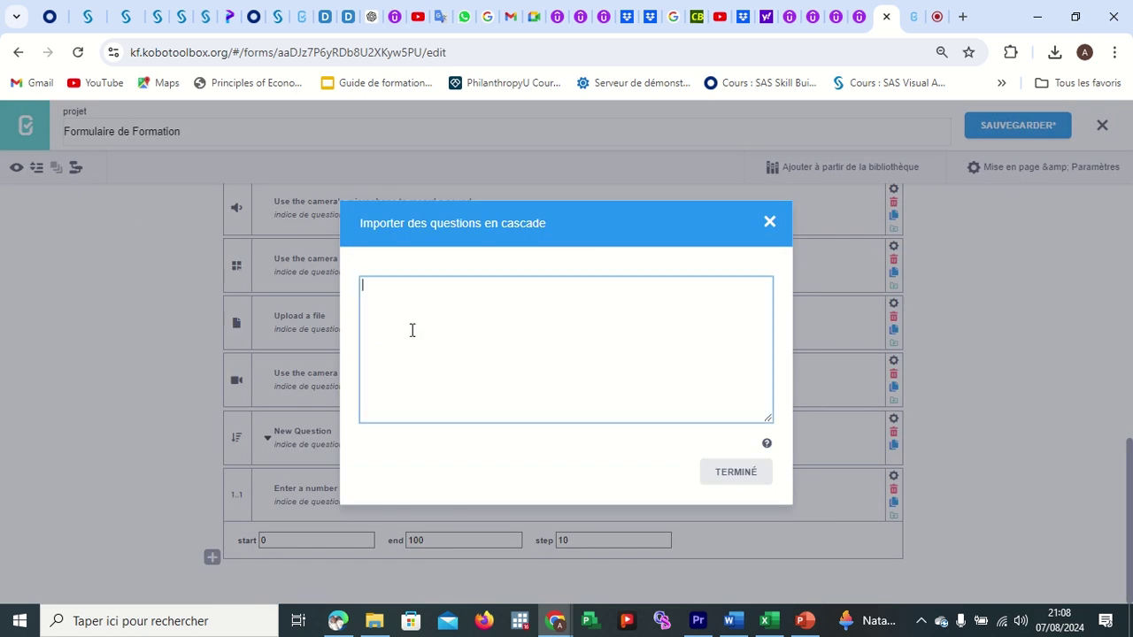
key("ctrl+v")
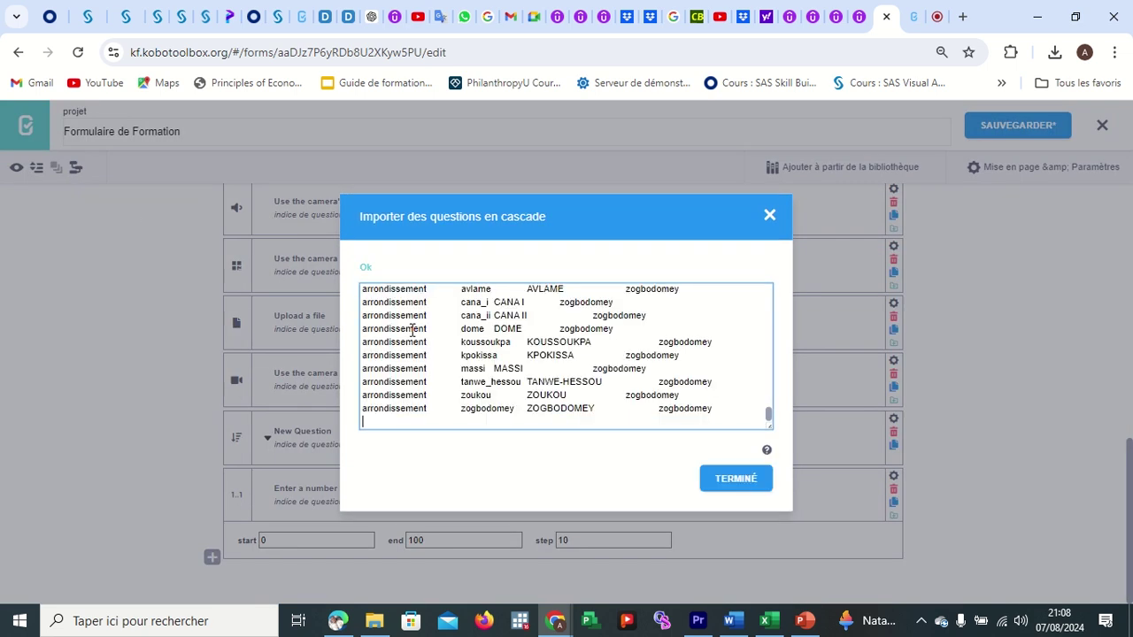
left_click(766, 452)
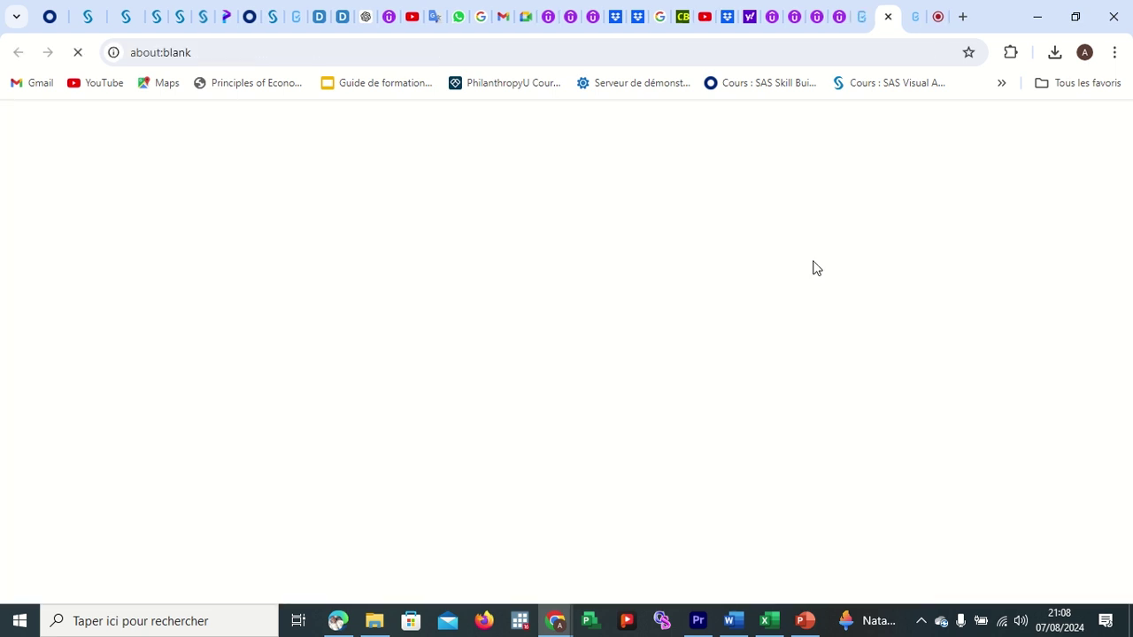
Read the cascading select import instructions on support.kobotoolbox.org, then return to the form editor.
left_click(859, 18)
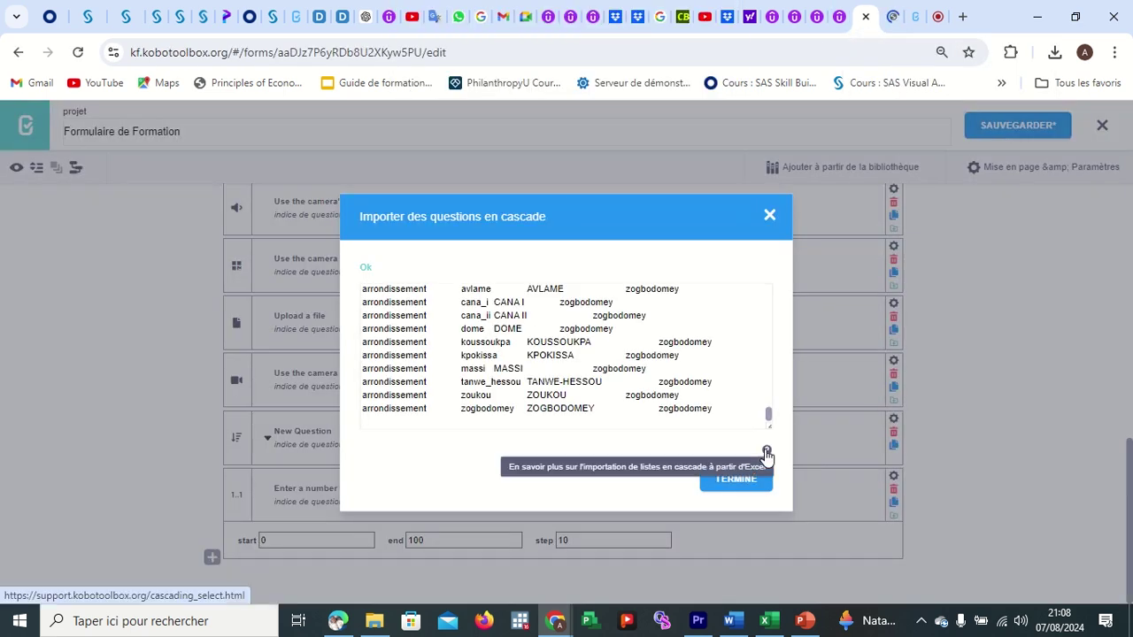
left_click(892, 16)
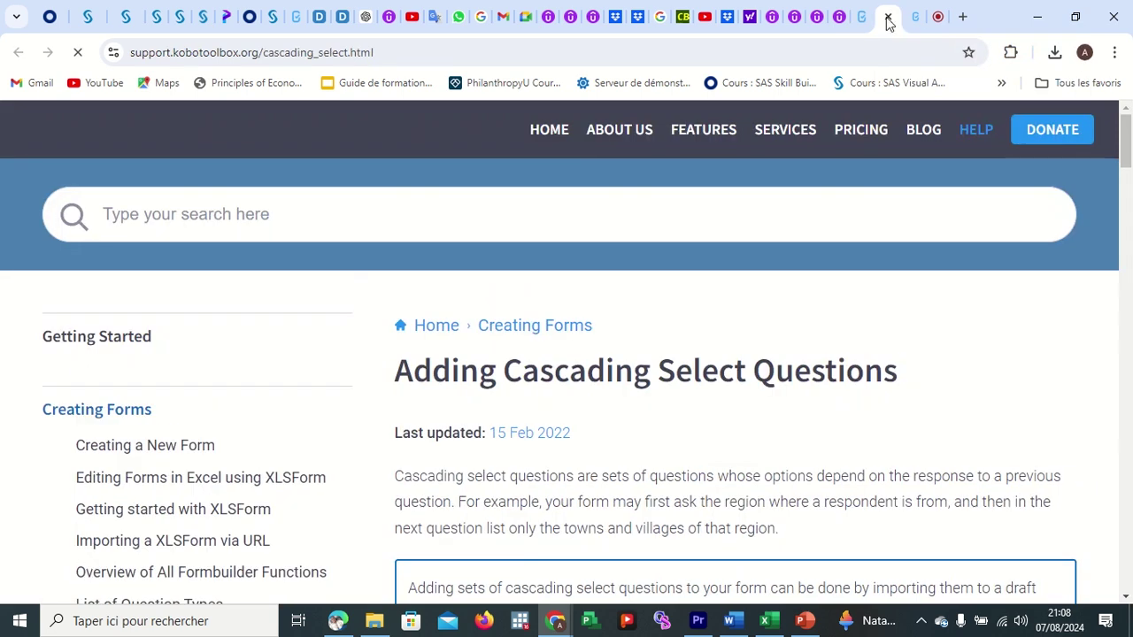
scroll(643, 351, "down", 4)
scroll(642, 351, "down", 3)
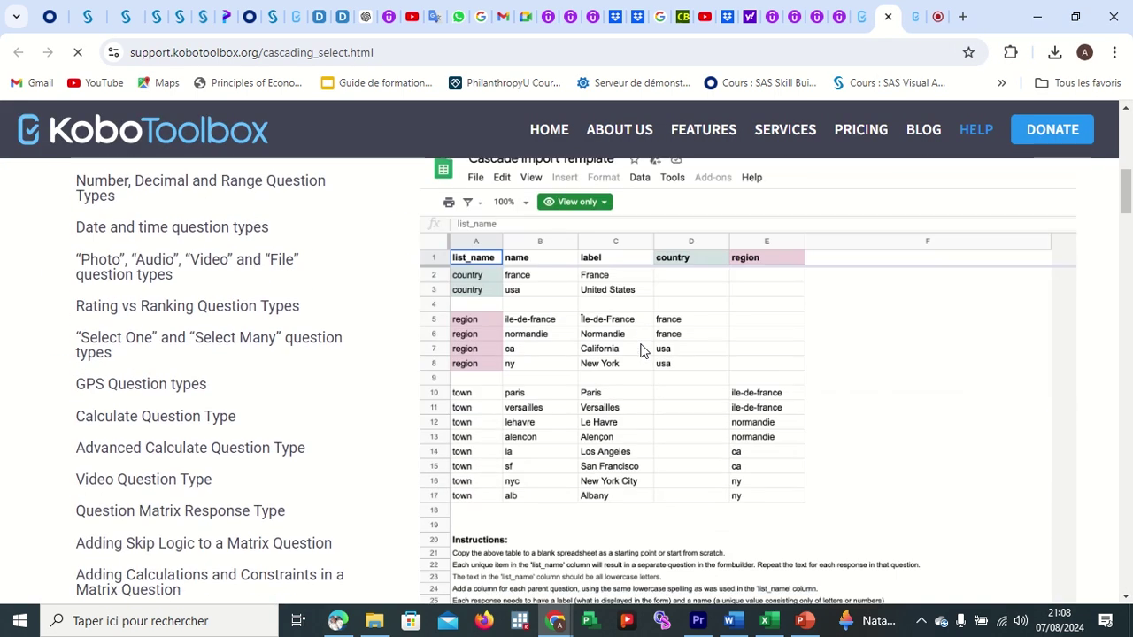
scroll(643, 352, "down", 10)
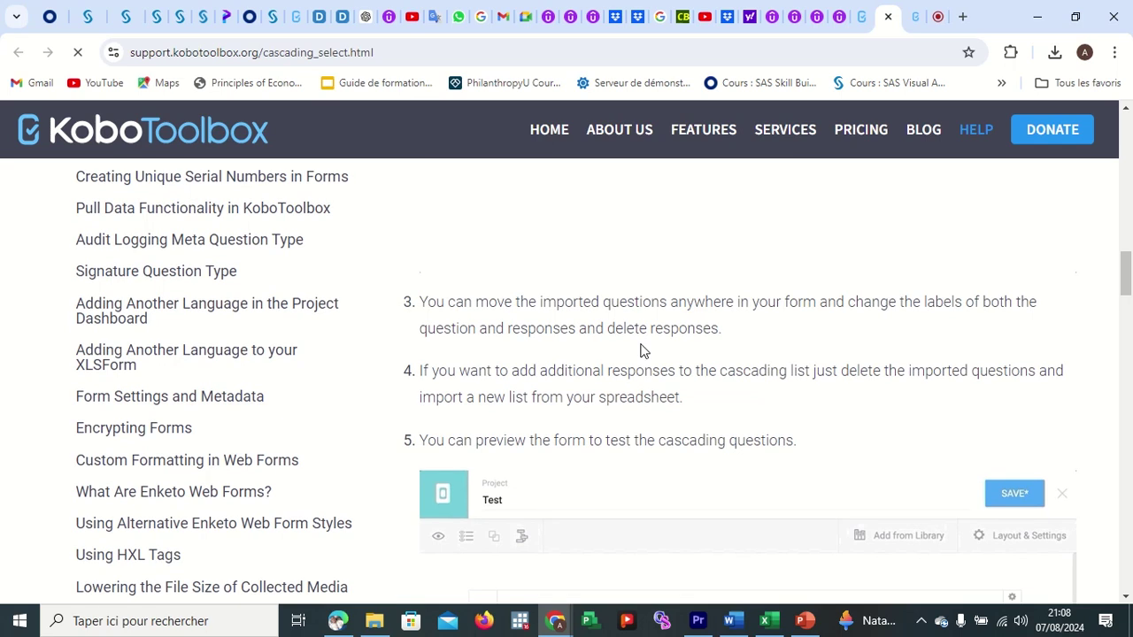
scroll(643, 351, "up", 3)
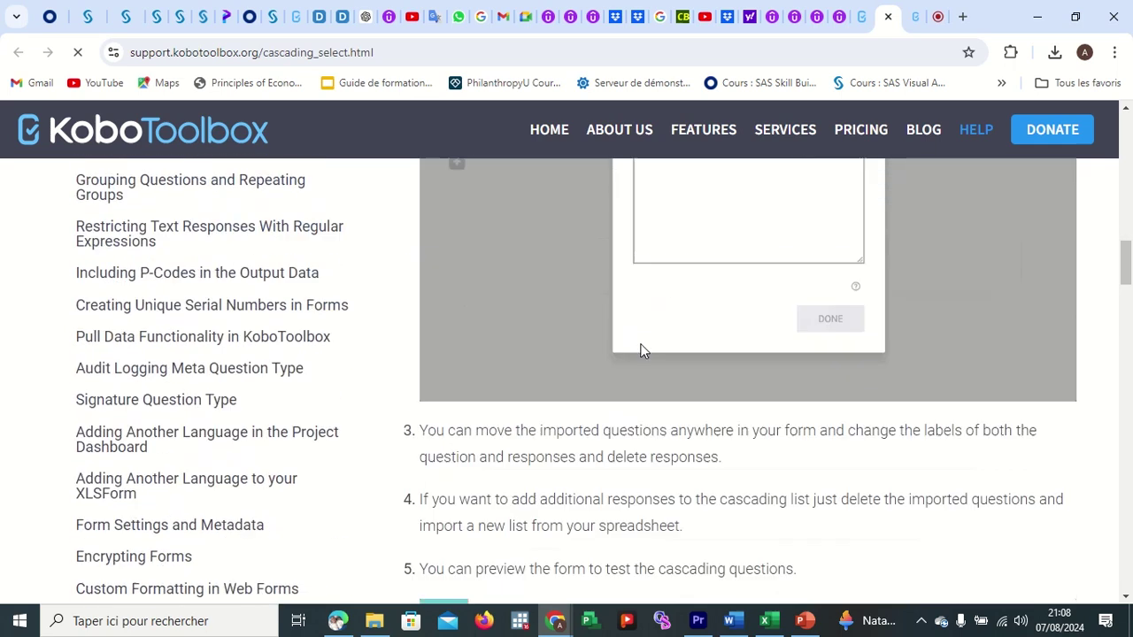
scroll(643, 351, "up", 4)
scroll(643, 348, "down", 2)
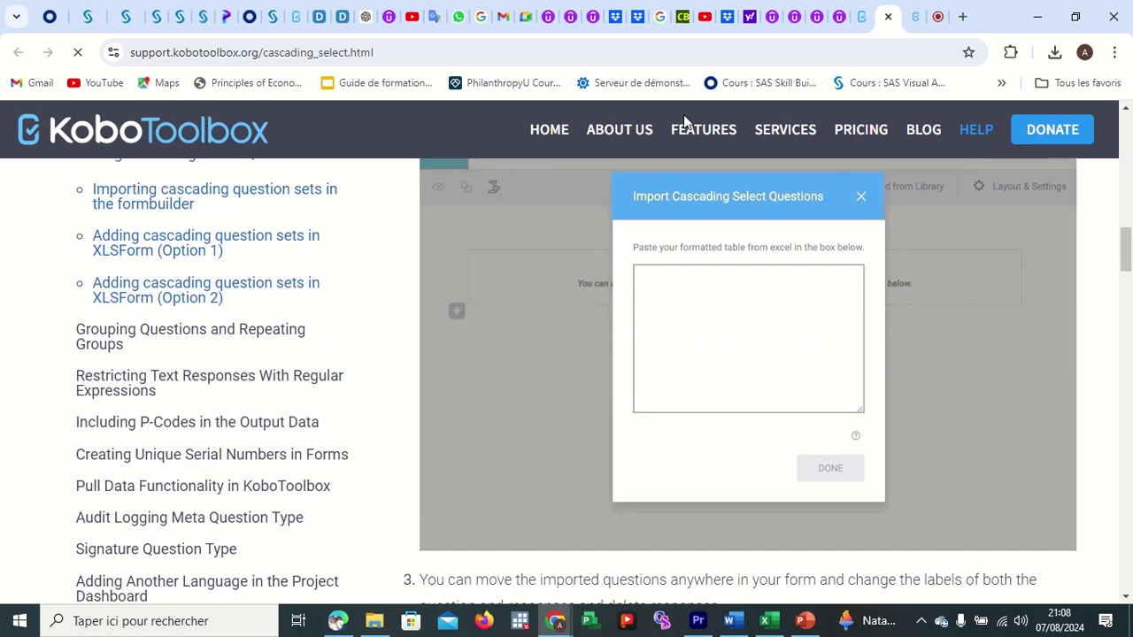
scroll(788, 259, "down", 4)
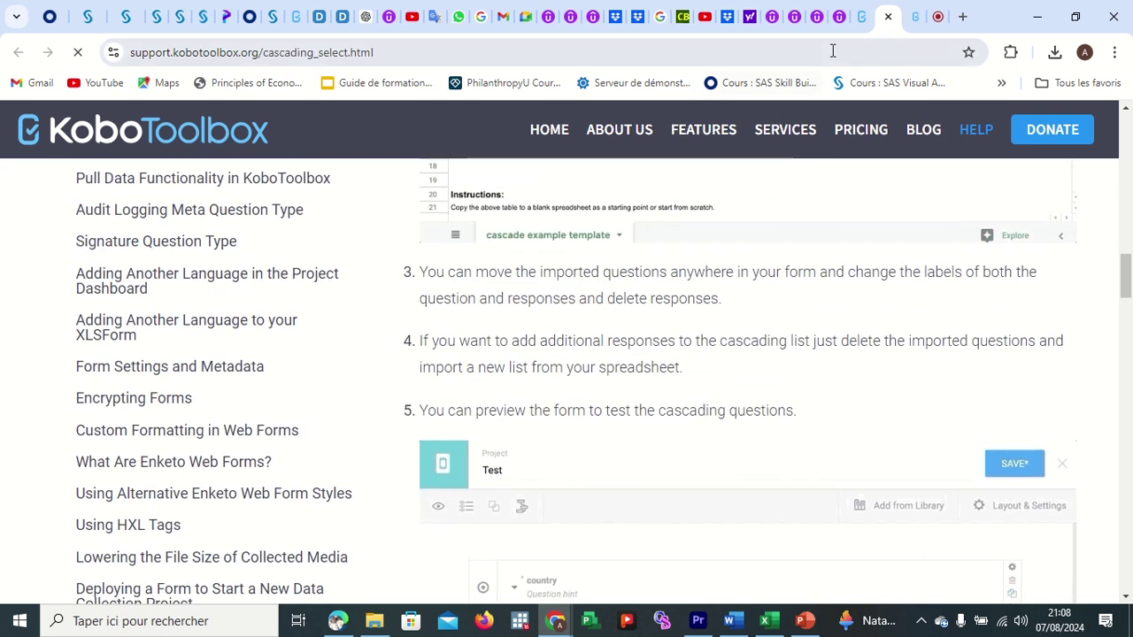
left_click(862, 17)
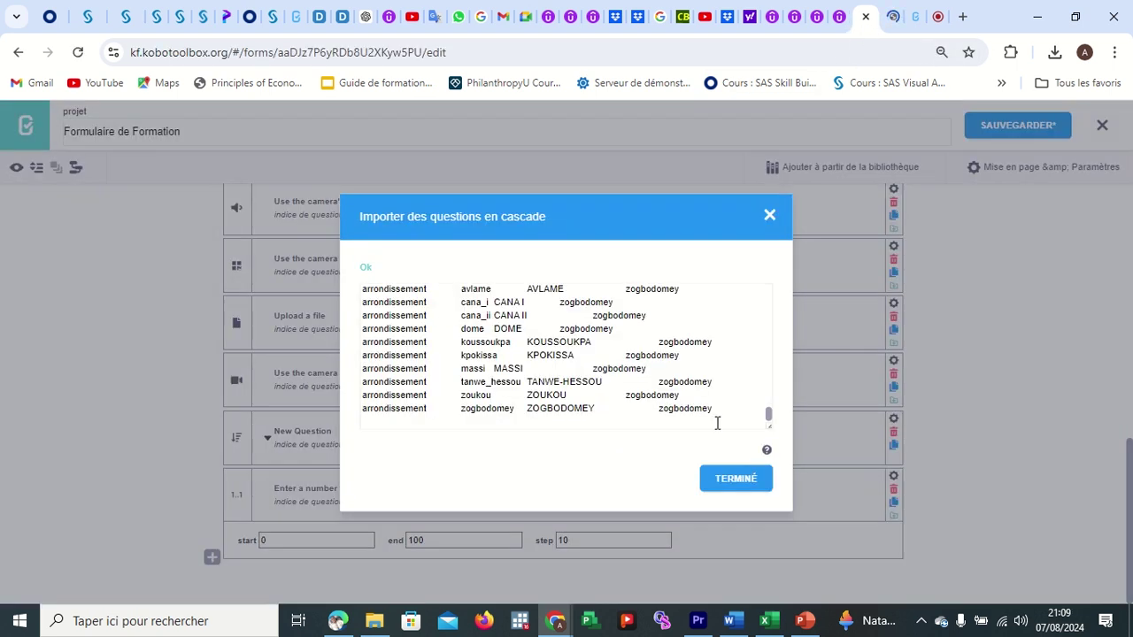
Finish the cascade import with TERMINÉ, collapse the departement choice list, and attempt a save.
left_click(726, 478)
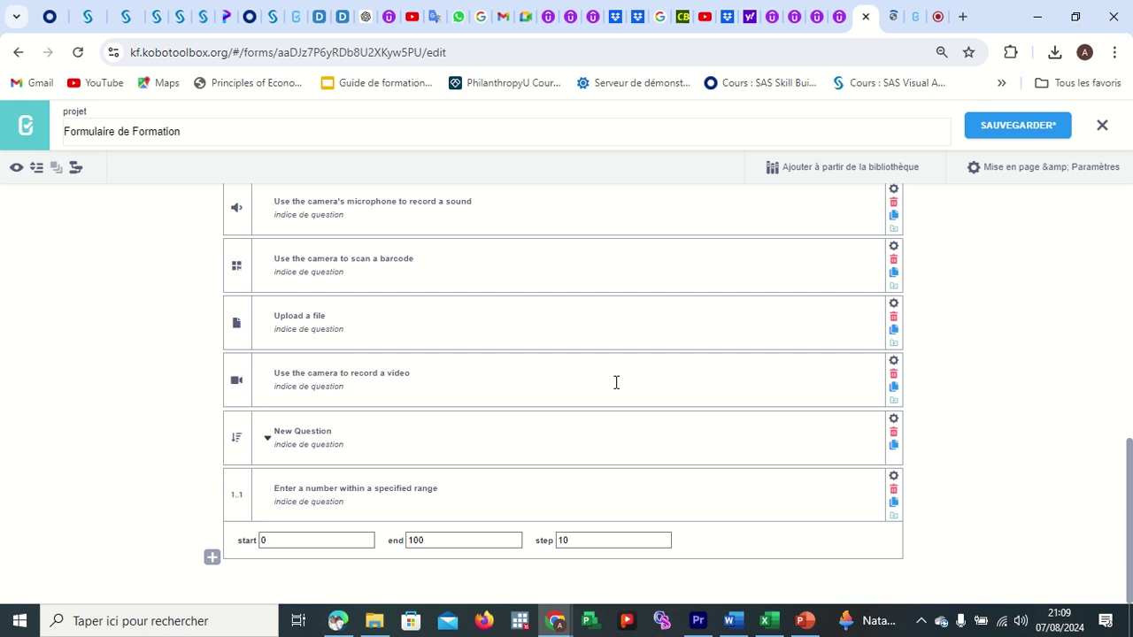
left_click(37, 170)
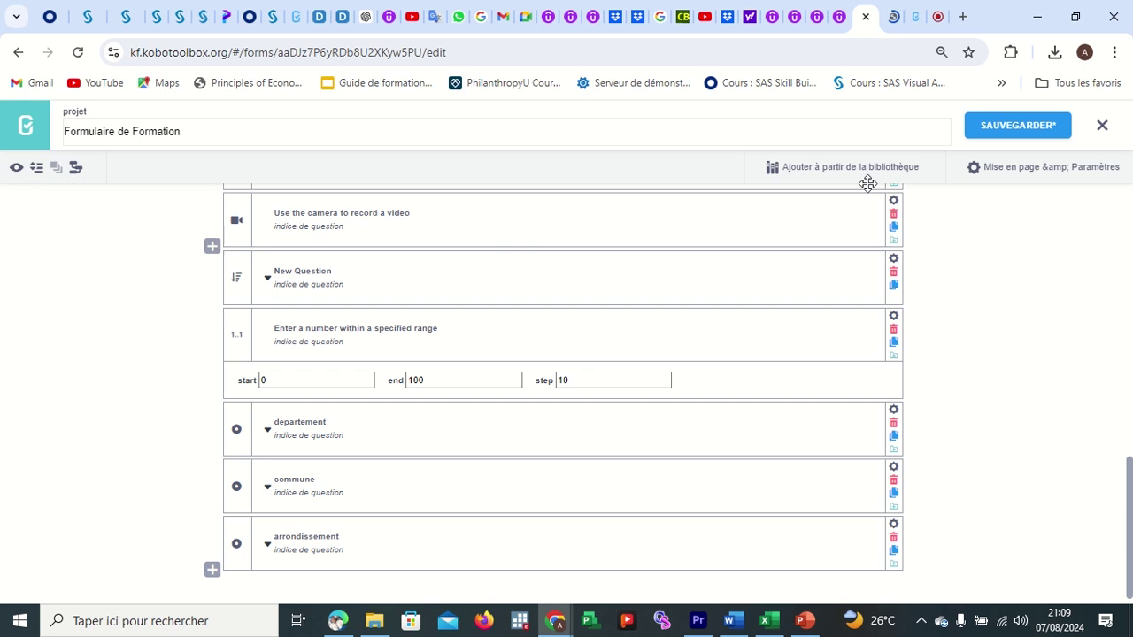
left_click(973, 128)
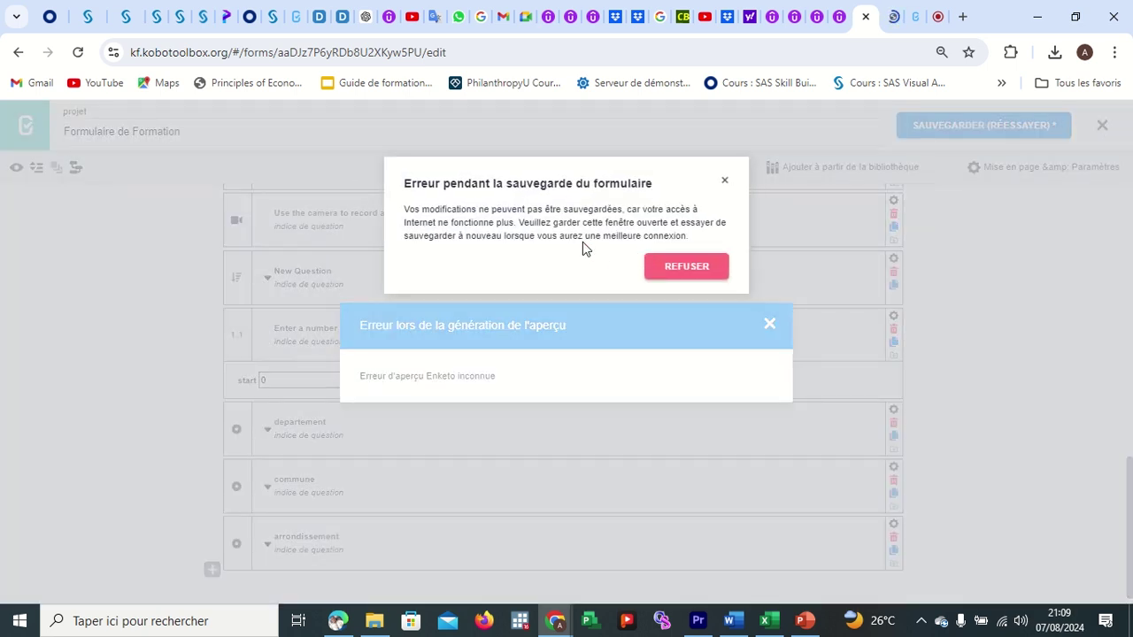
Dismiss the lost-internet error, save the form successfully, then preview and close the XPath error.
left_click(685, 267)
left_click(766, 322)
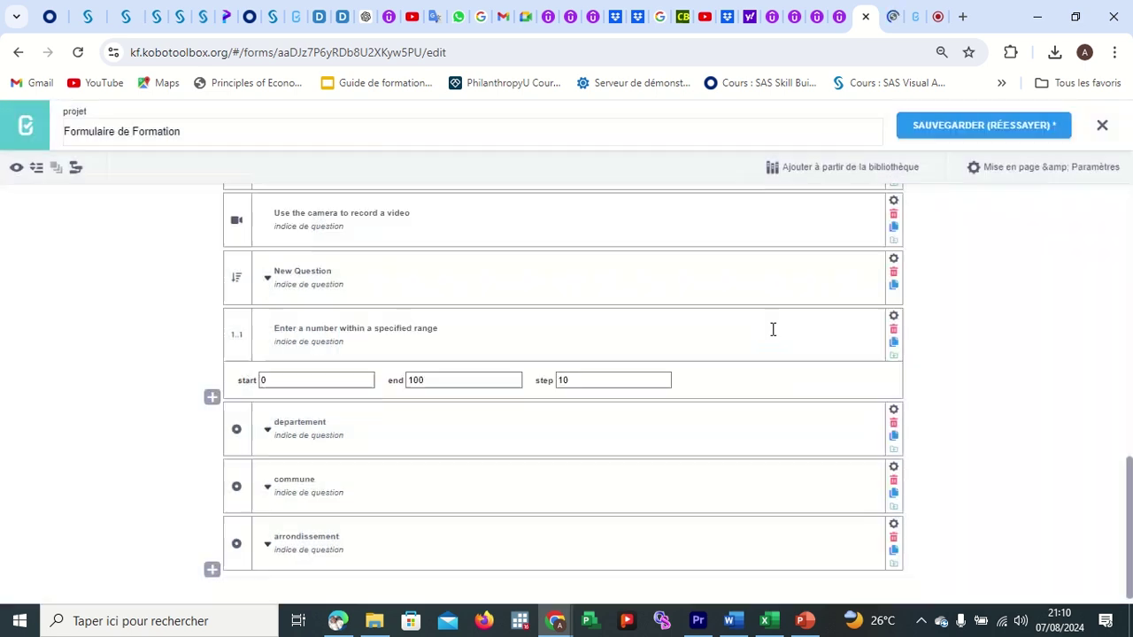
left_click(994, 129)
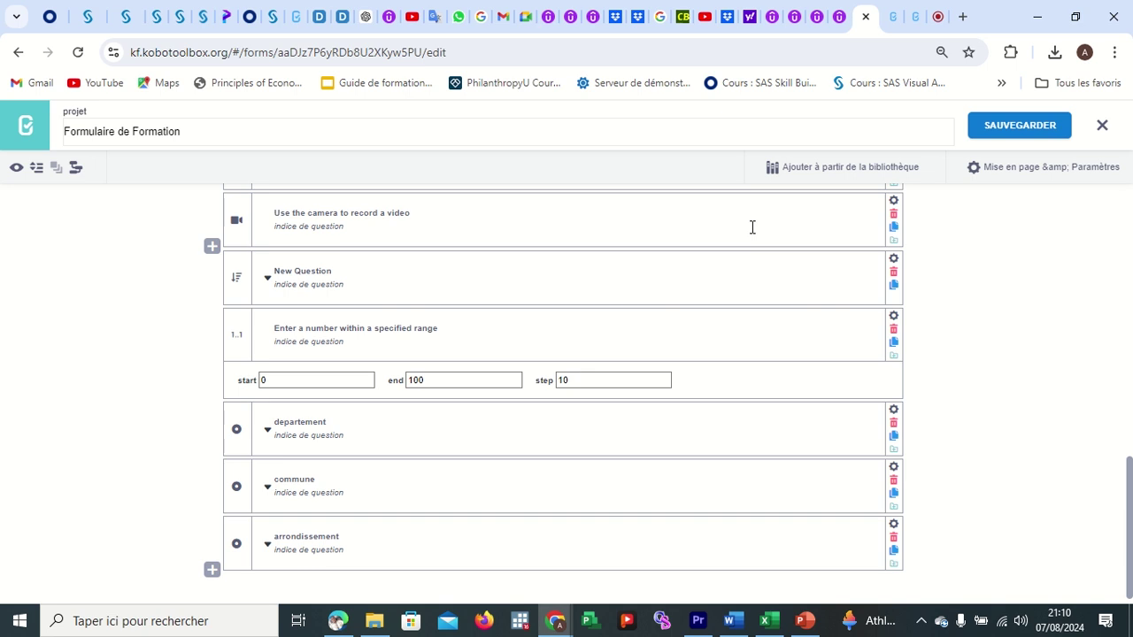
left_click(1025, 128)
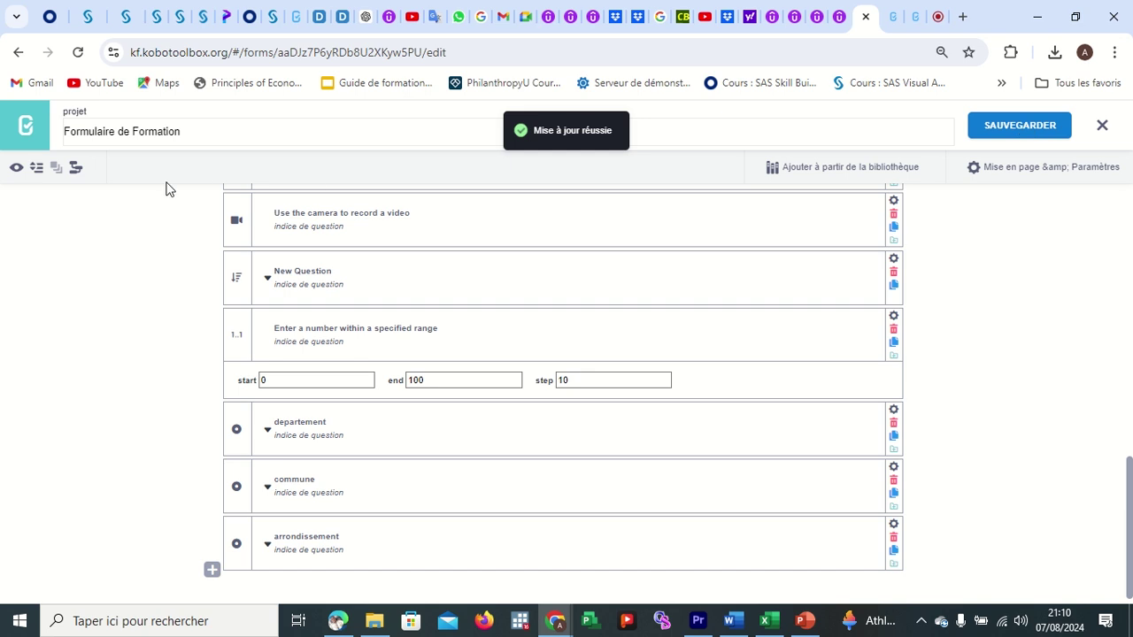
left_click(17, 168)
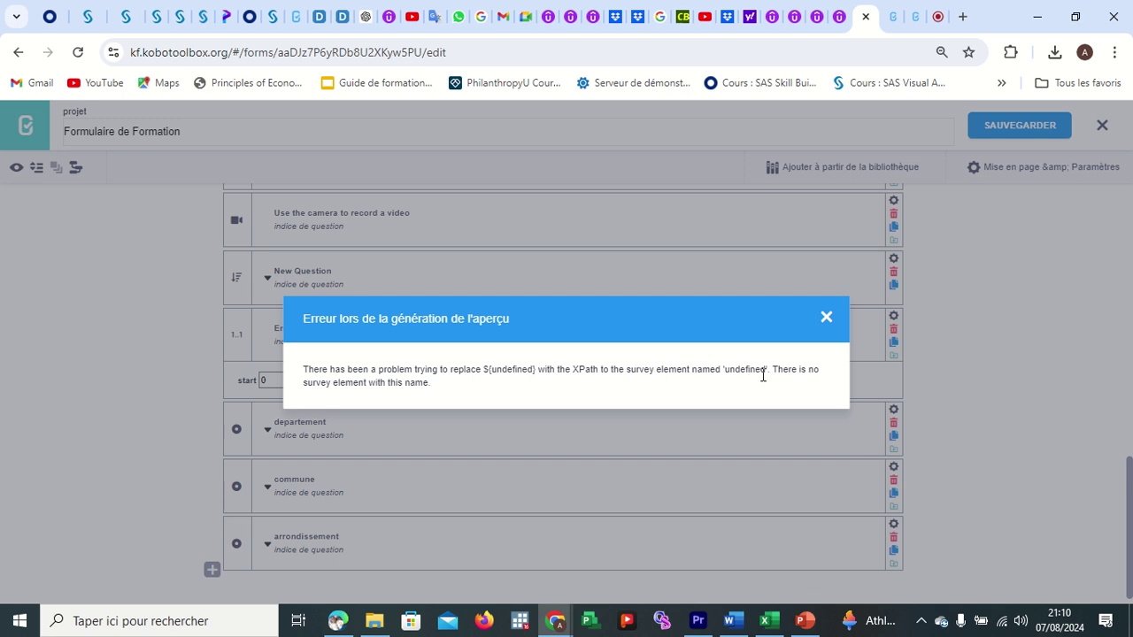
left_click(824, 318)
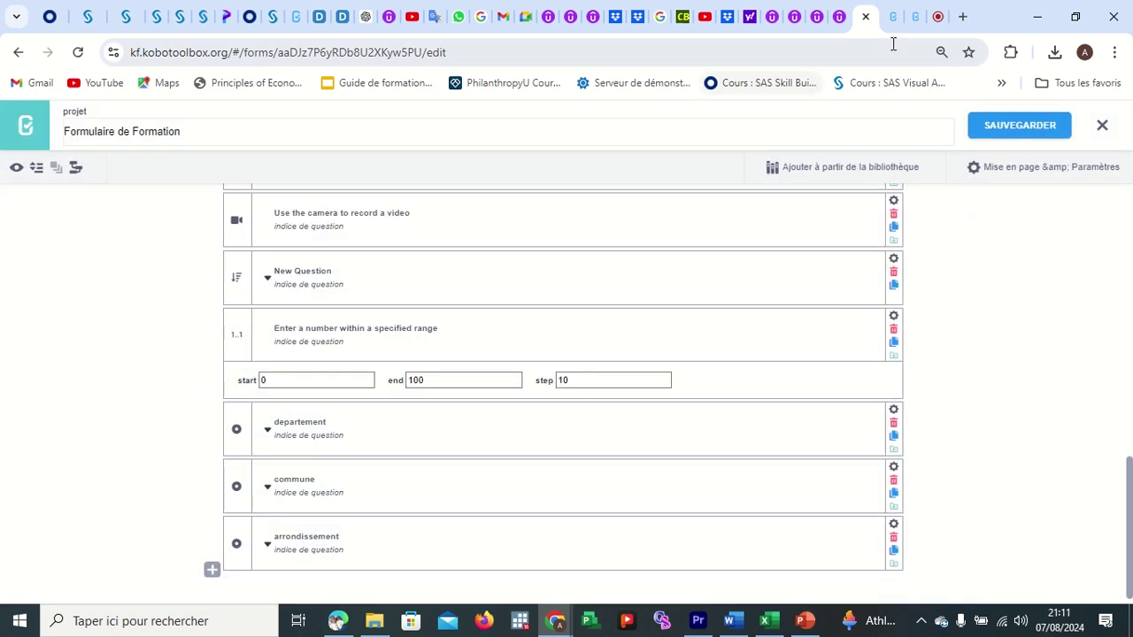
Look over the Google Meet tab, then bring Fichier Cascade Bénin Original in Excel forward.
left_click(938, 17)
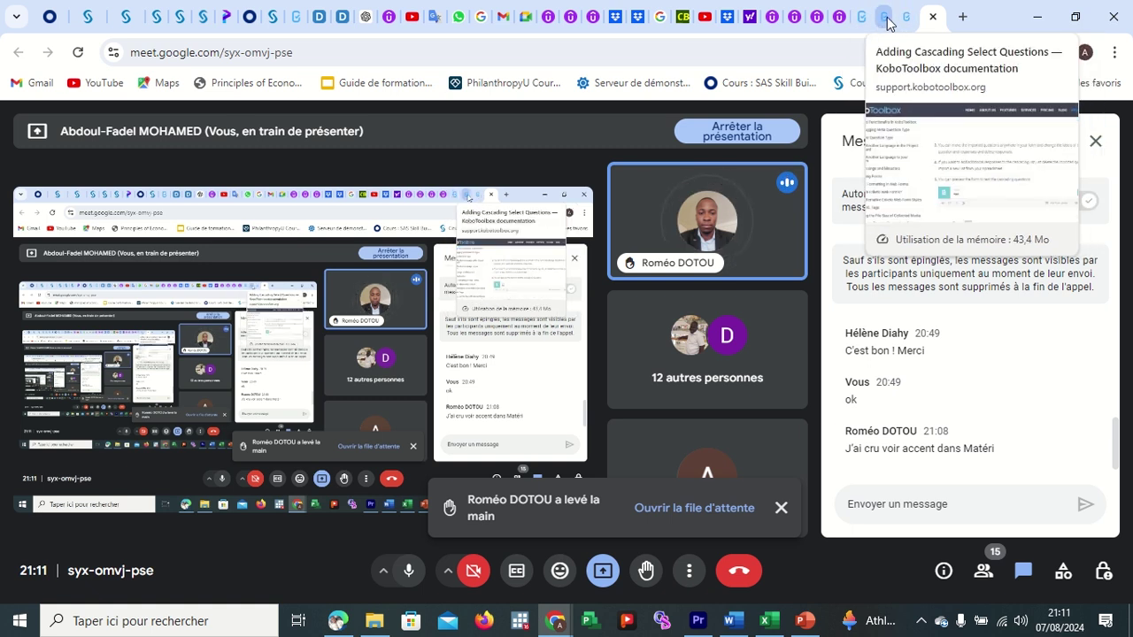
mouse_move(772, 625)
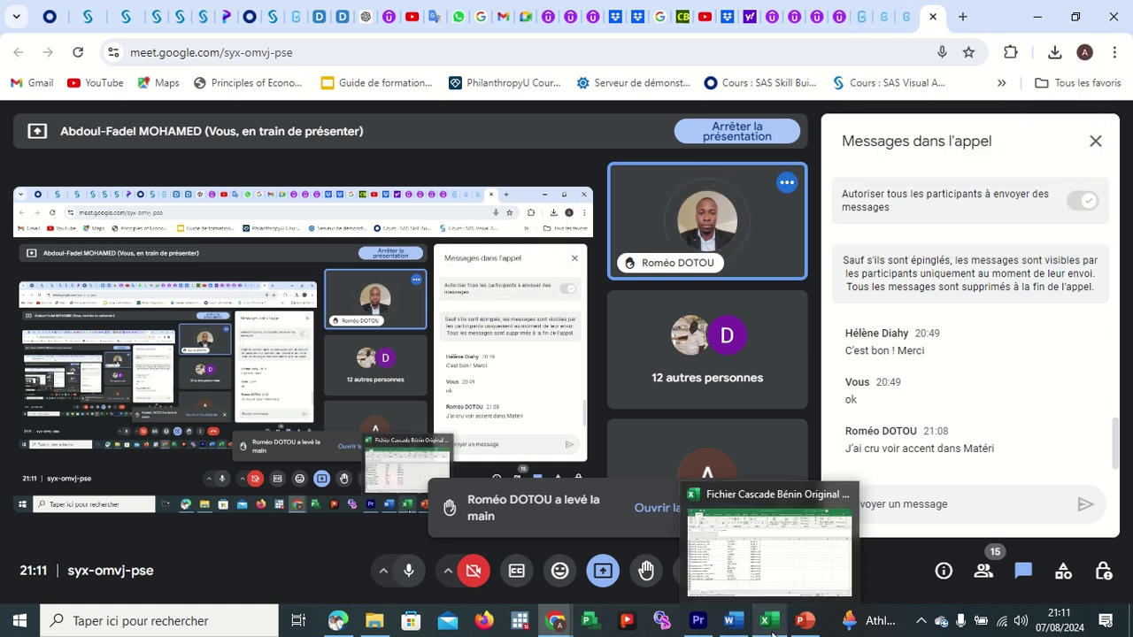
left_click(777, 576)
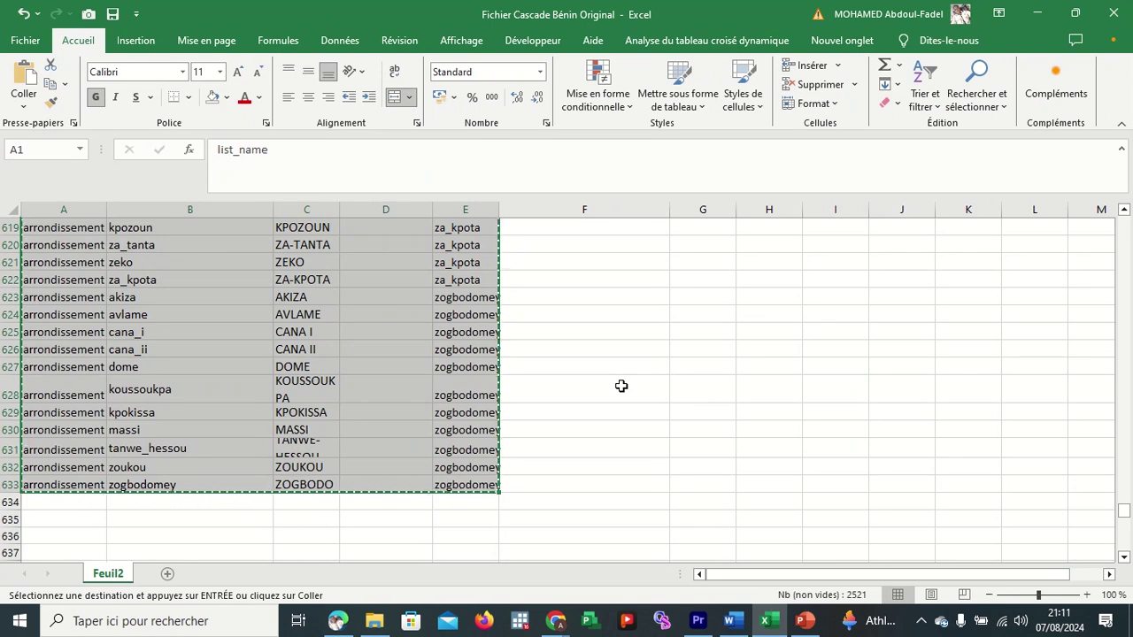
Cancel the pending copy and add filters to the header row with Ctrl+Shift+L.
key("Escape")
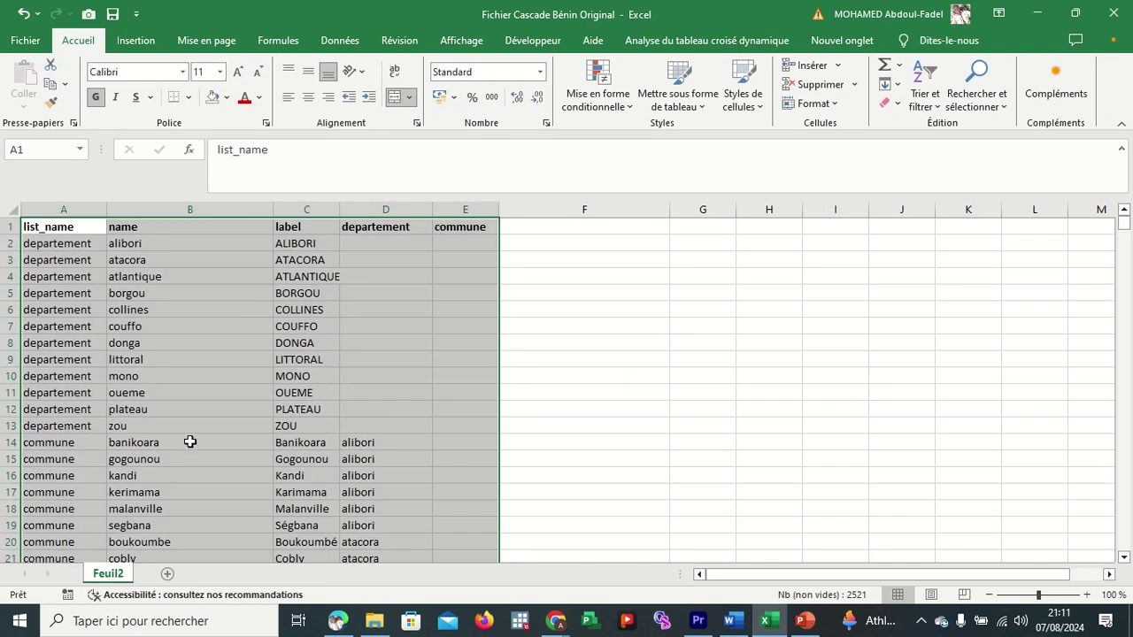
left_click(189, 442)
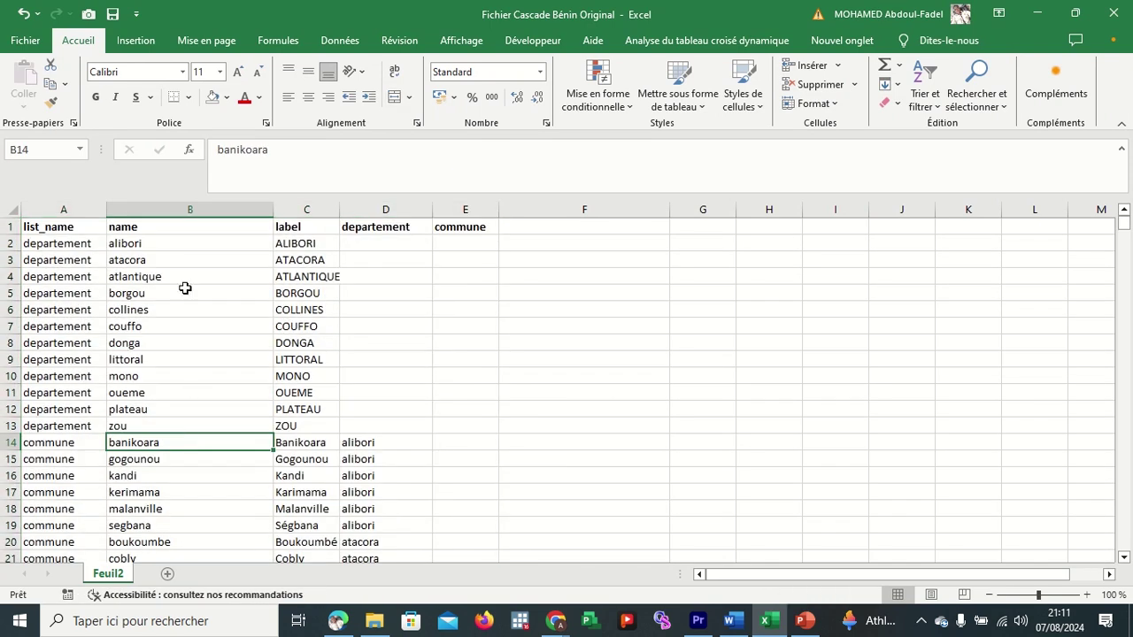
left_click(11, 226)
key("ctrl+shift+l")
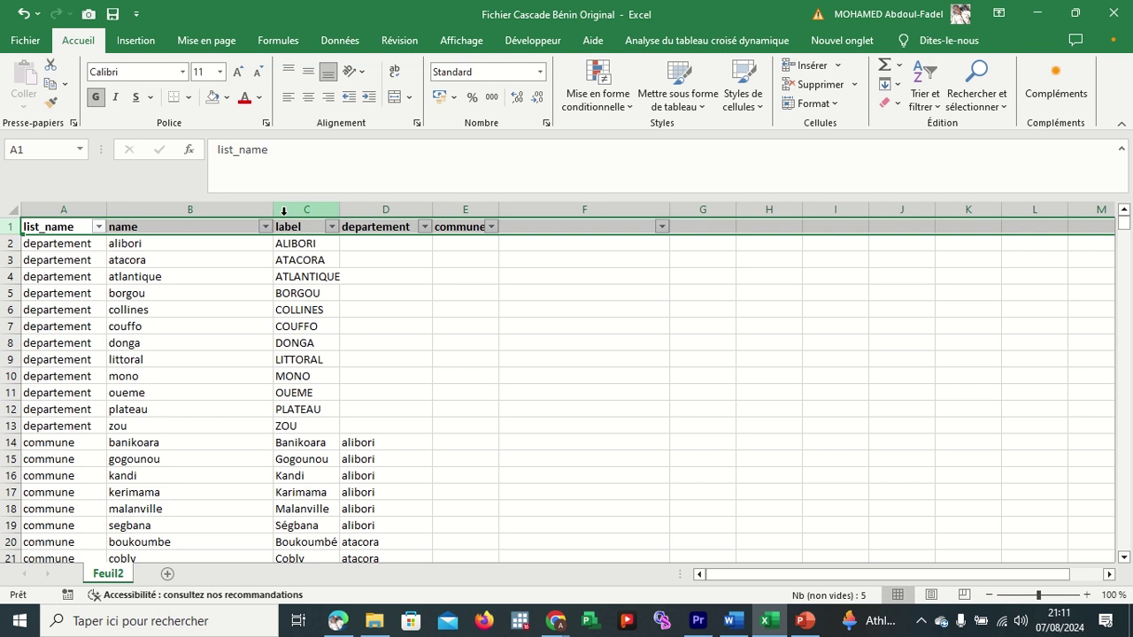
Filter the name column for 'ma' to find materi, then clear the filter.
left_click(266, 228)
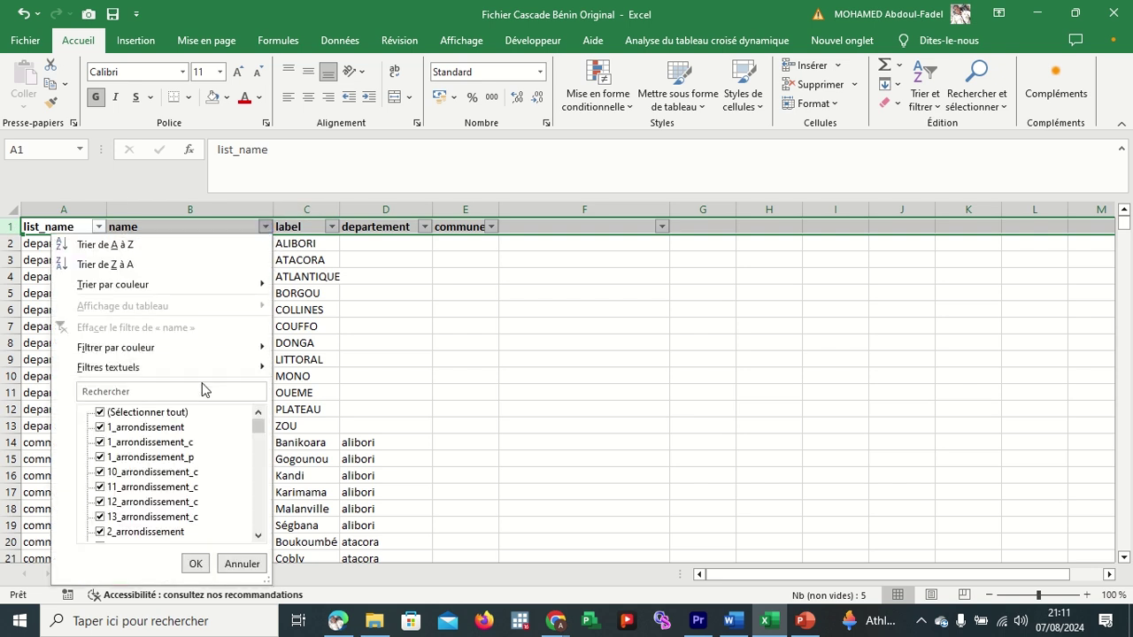
left_click(197, 389)
type("mate")
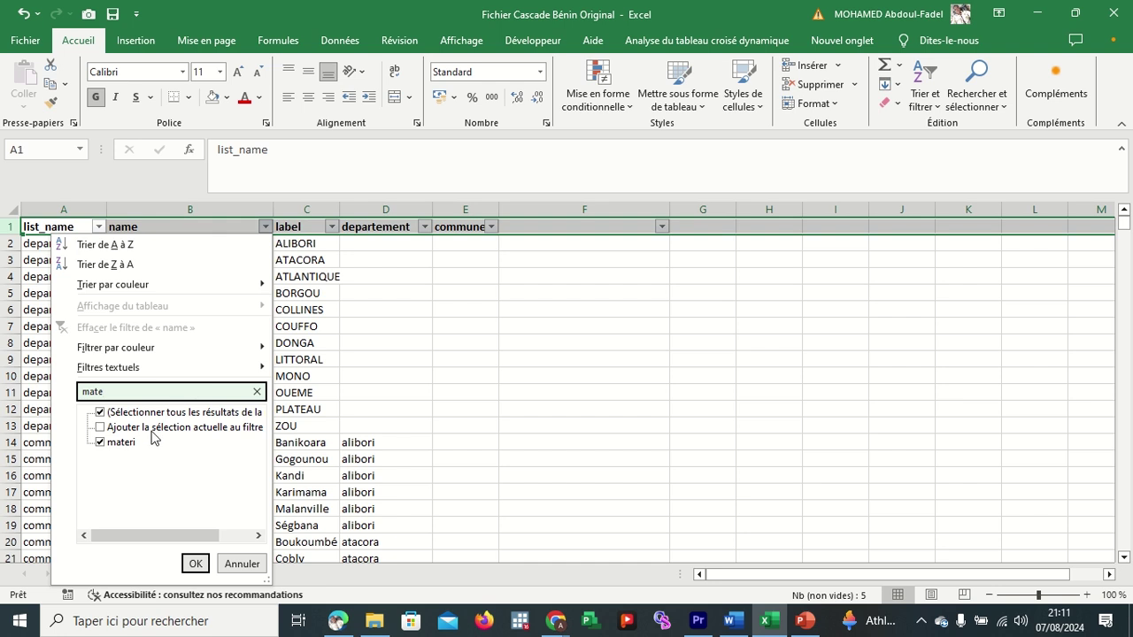
left_click(195, 564)
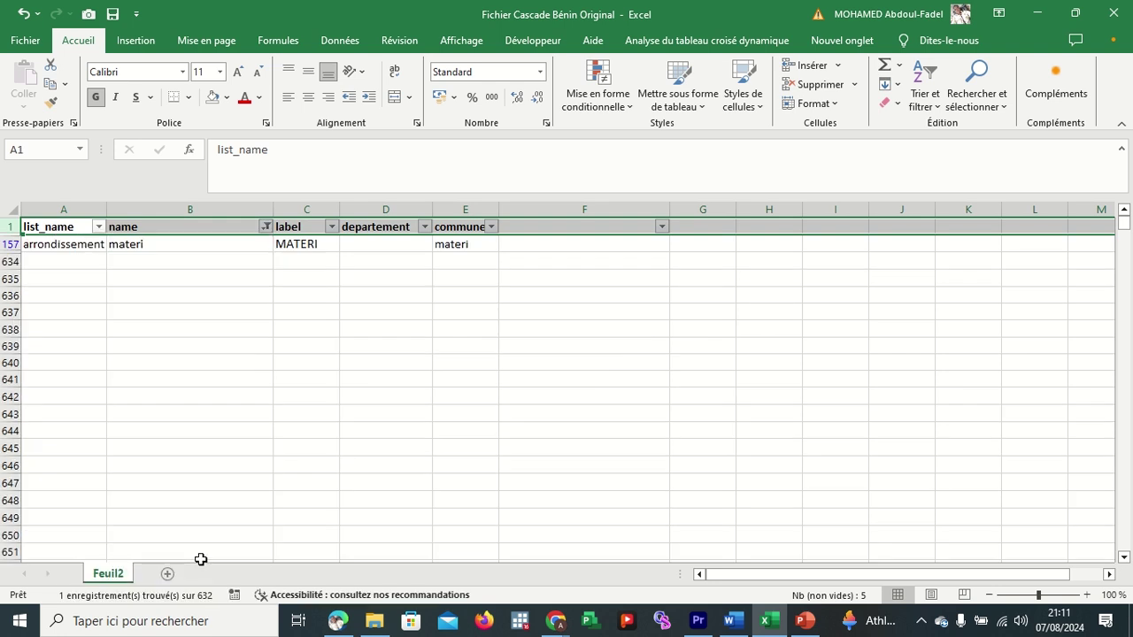
left_click(213, 245)
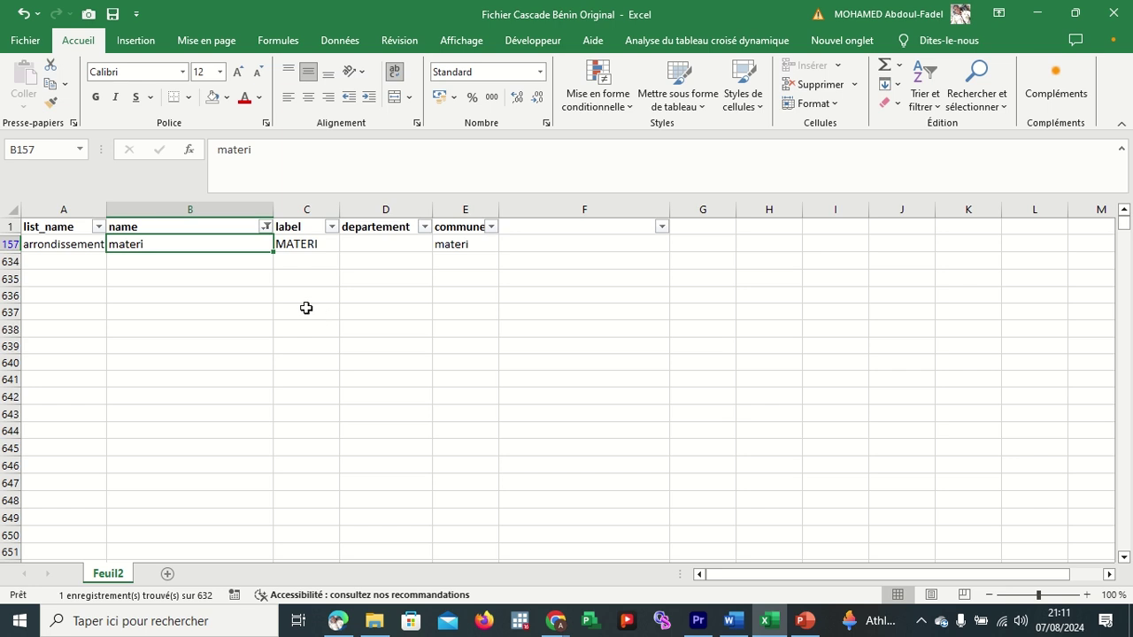
left_click(265, 226)
left_click(381, 358)
left_click(264, 227)
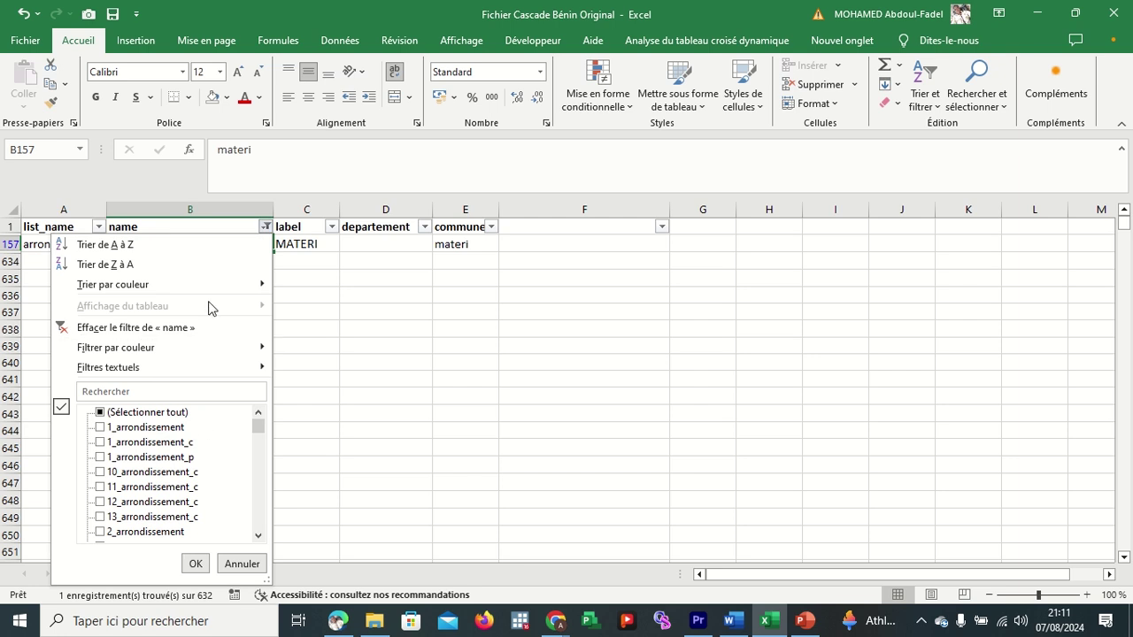
left_click(199, 327)
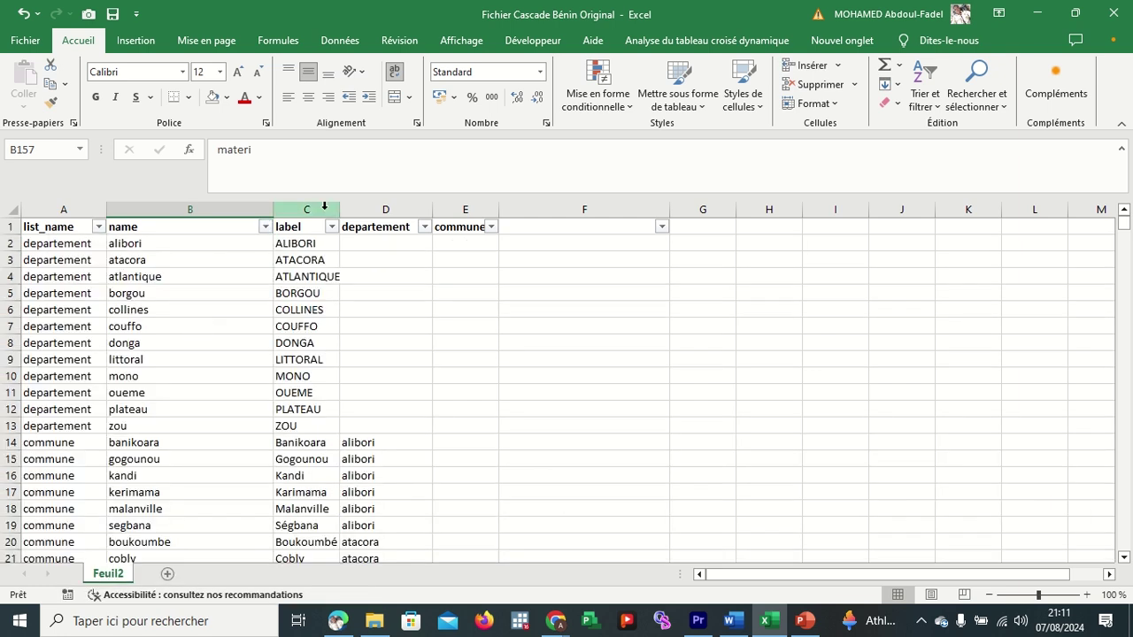
Filter the label column for 'ma' to find MATERI, then clear the filter.
left_click(332, 226)
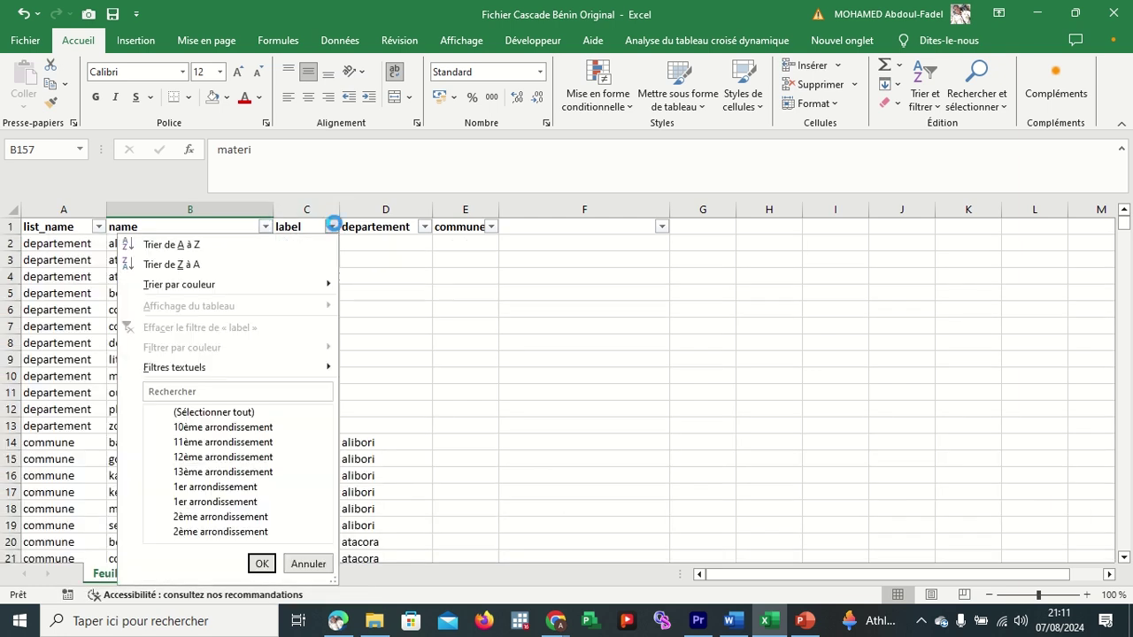
left_click(225, 390)
type("mate")
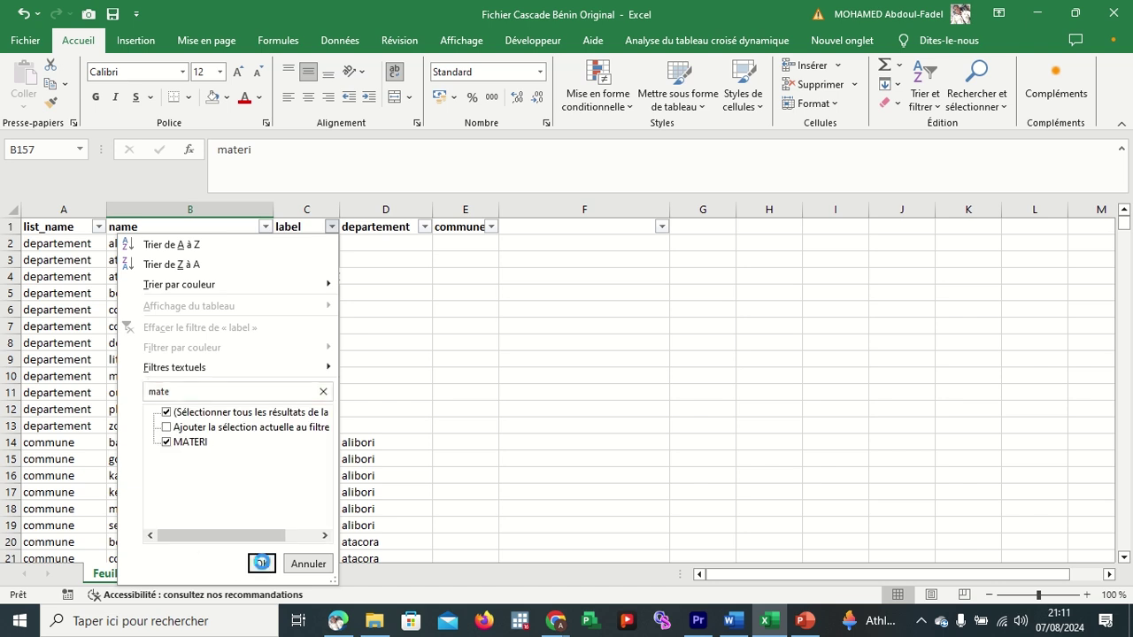
left_click(262, 563)
left_click(332, 227)
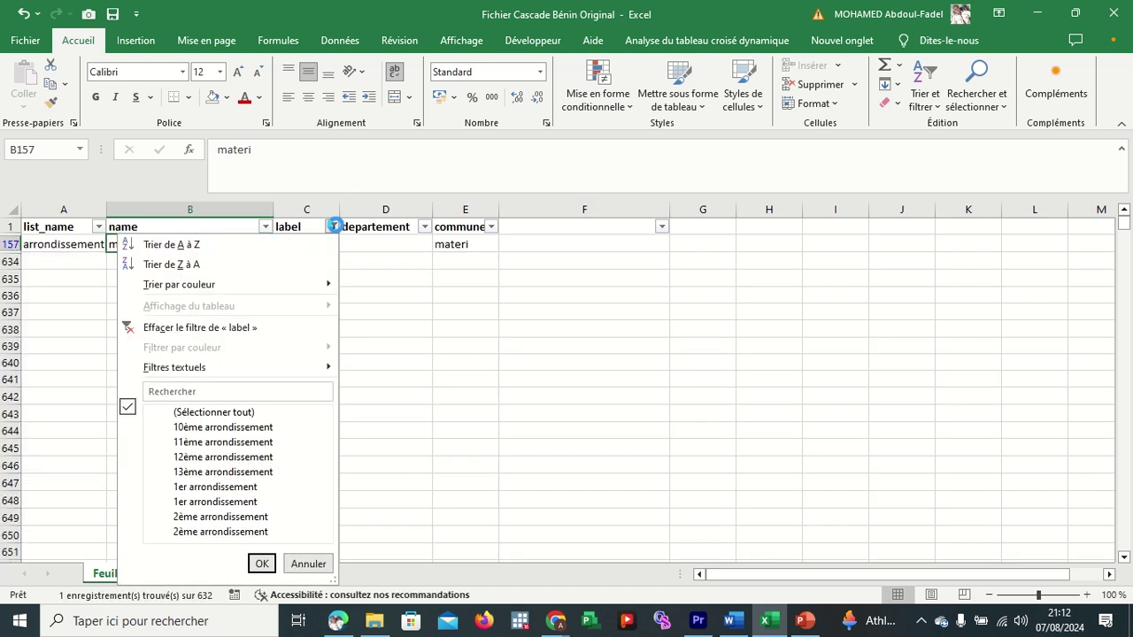
left_click(256, 328)
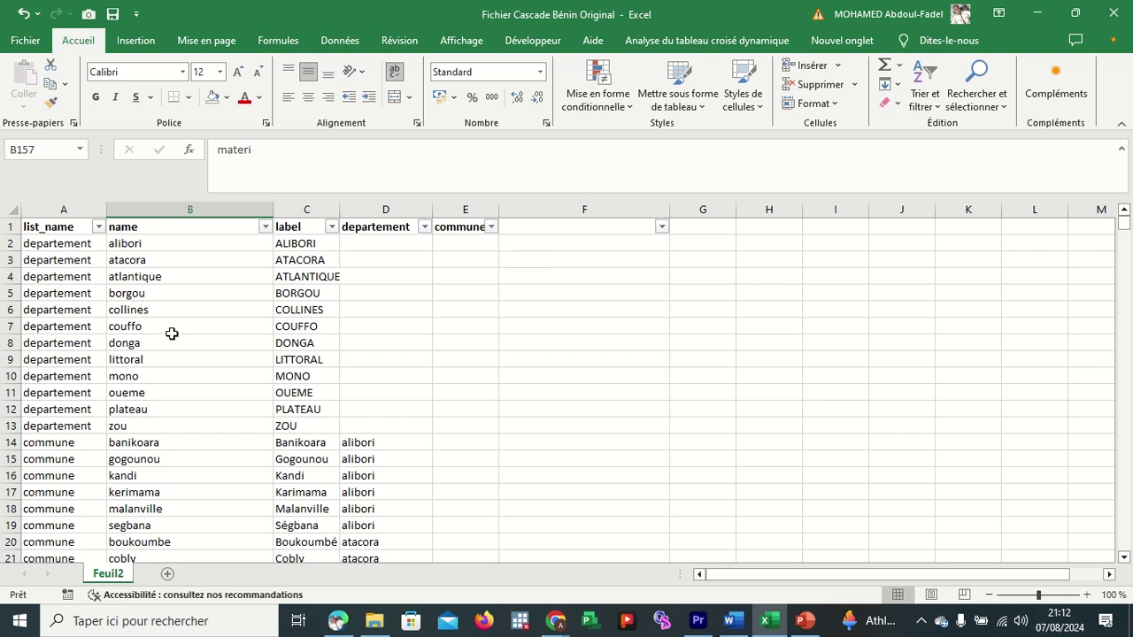
Change the commune name in B24 from matéri to materi.
scroll(172, 334, "down", 2)
scroll(190, 440, "down", 1)
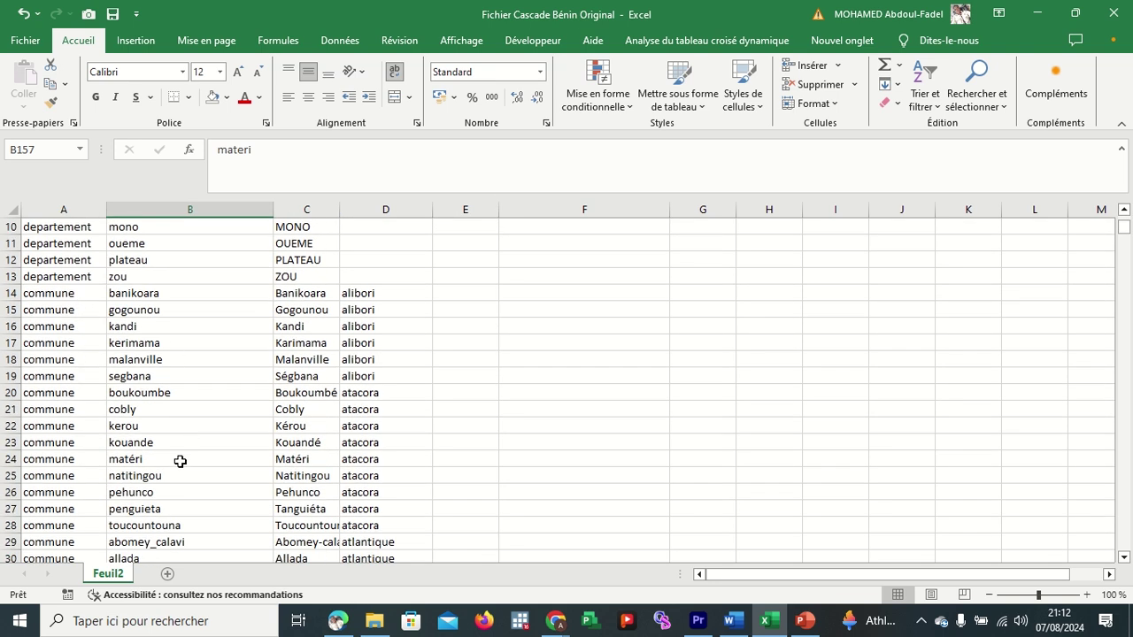
left_click(172, 474)
key("Down")
key("Down")
key("Down")
key("Down")
key("Down")
key("Down")
key("Down")
key("Down")
key("Down")
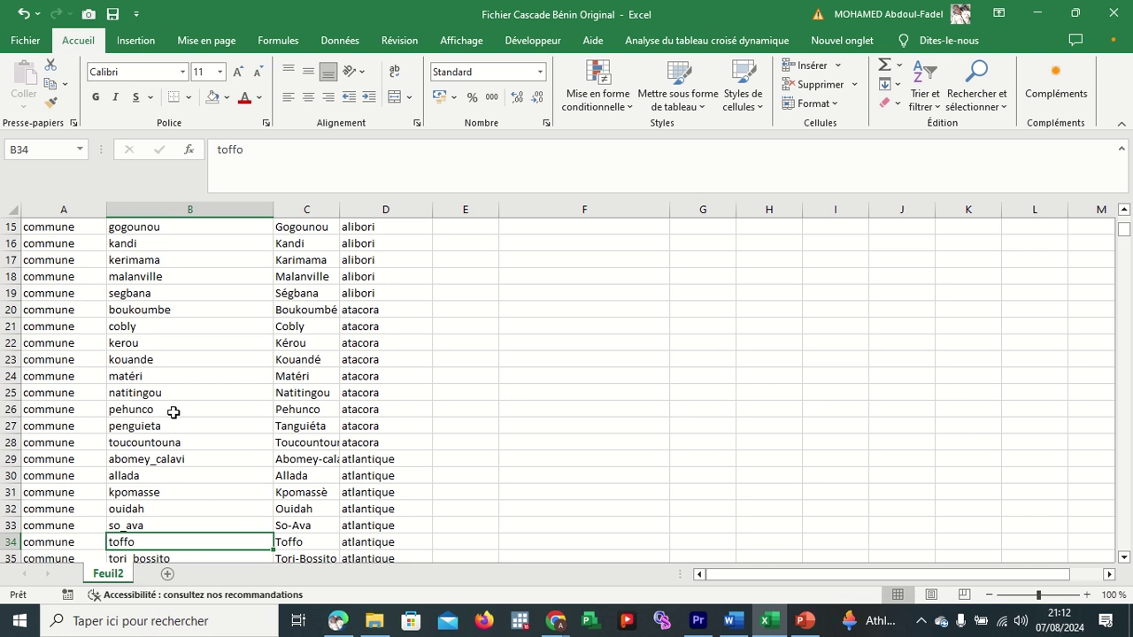
key("Up")
key("Up")
key("Up")
key("Up")
key("Up")
key("Up")
key("Up")
key("Up")
key("Up")
key("Up")
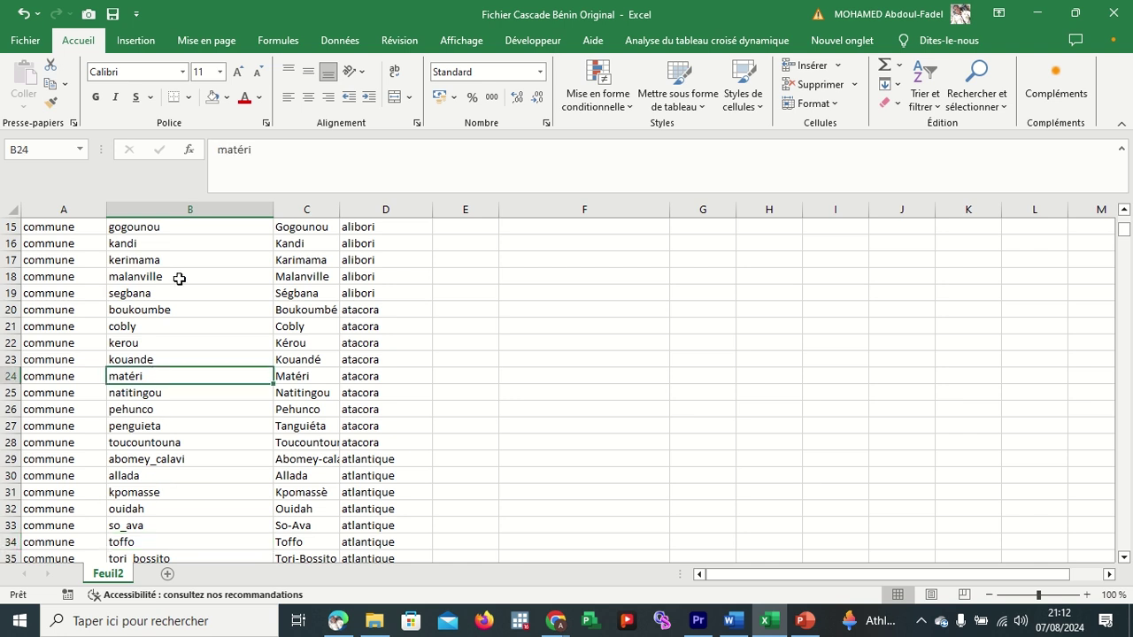
left_click(247, 153)
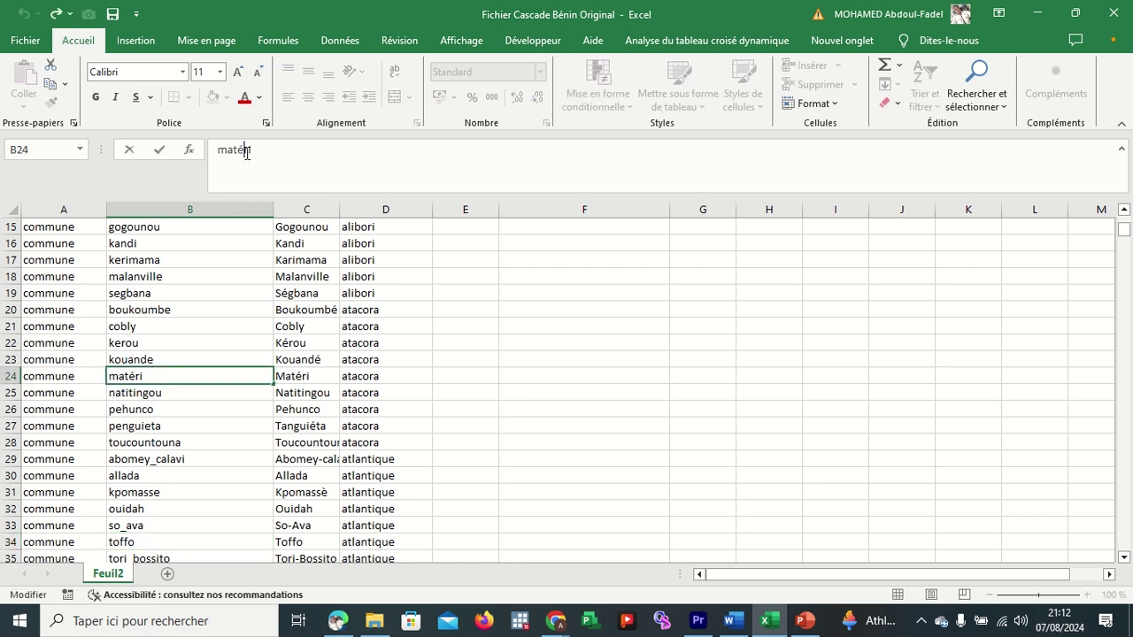
key("BackSpace")
type("e")
left_click(584, 381)
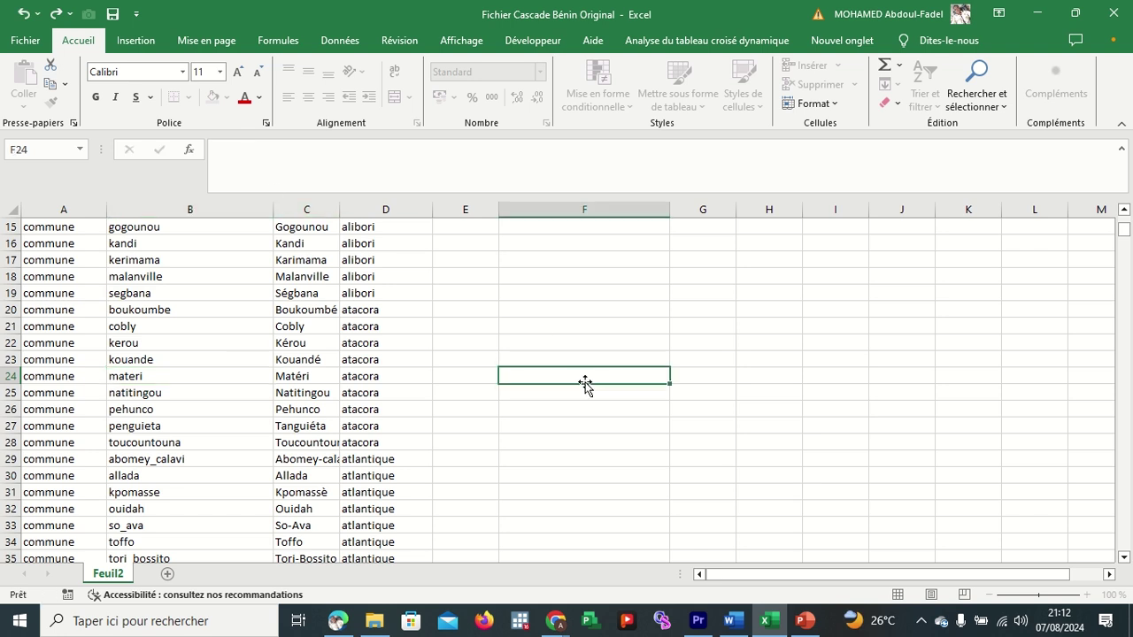
Review the list_name, name, label and departement filter lists without changing any filters.
scroll(228, 280, "up", 5)
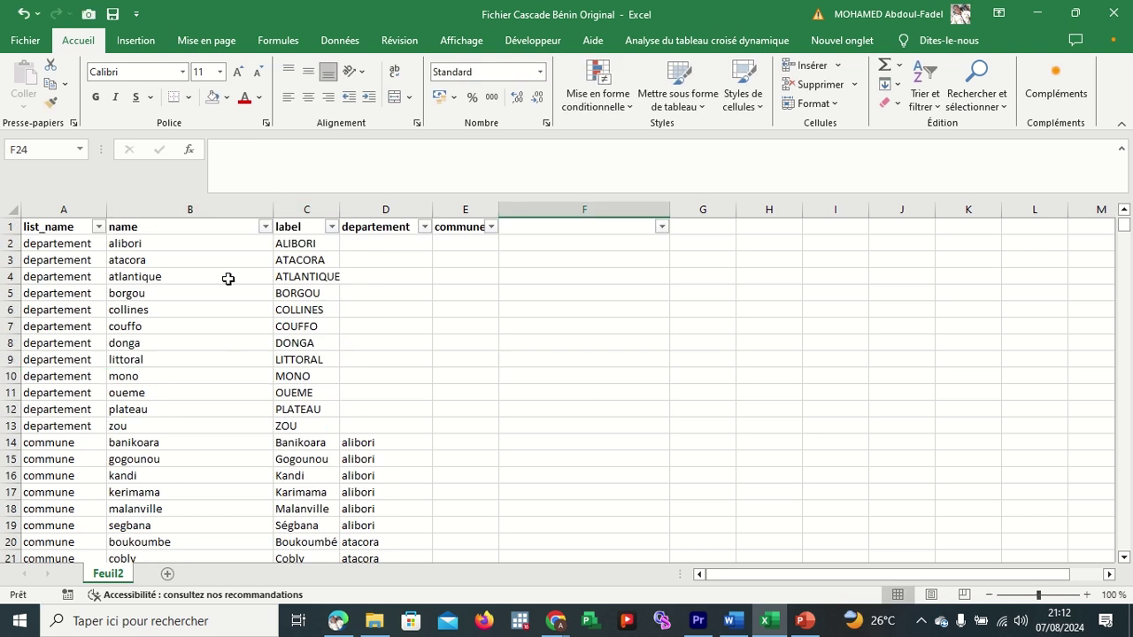
left_click(98, 227)
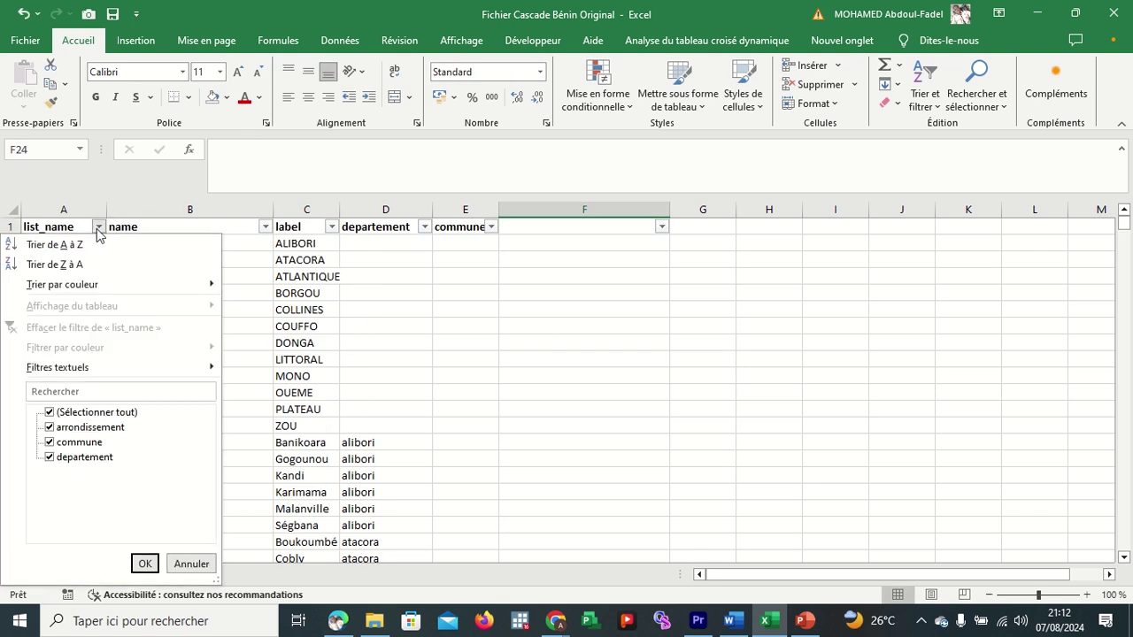
left_click(311, 374)
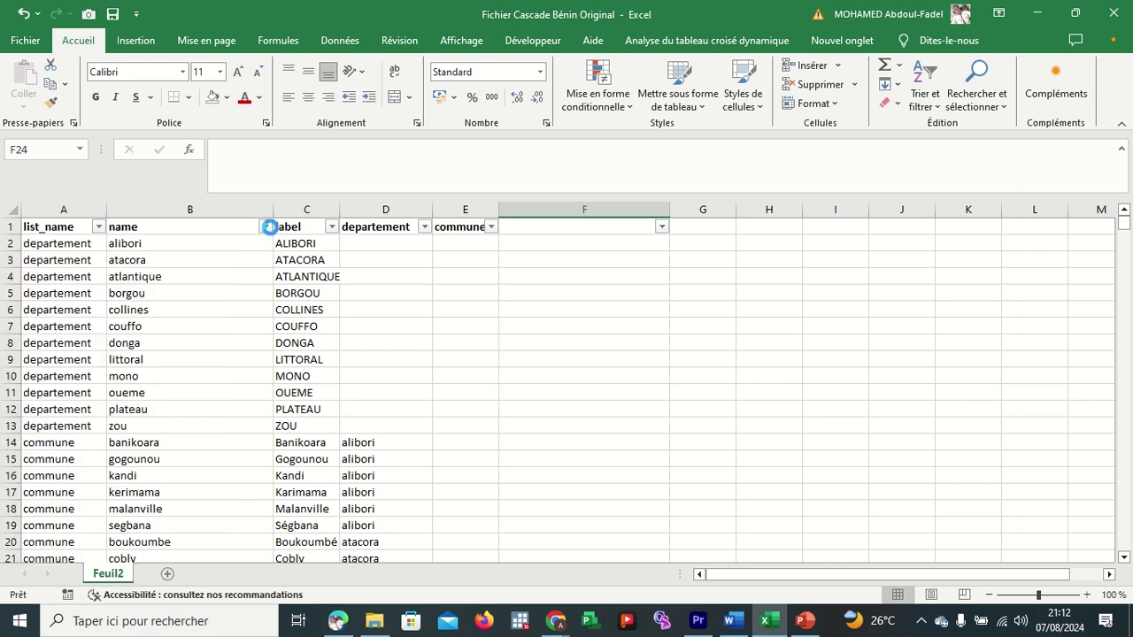
left_click(267, 227)
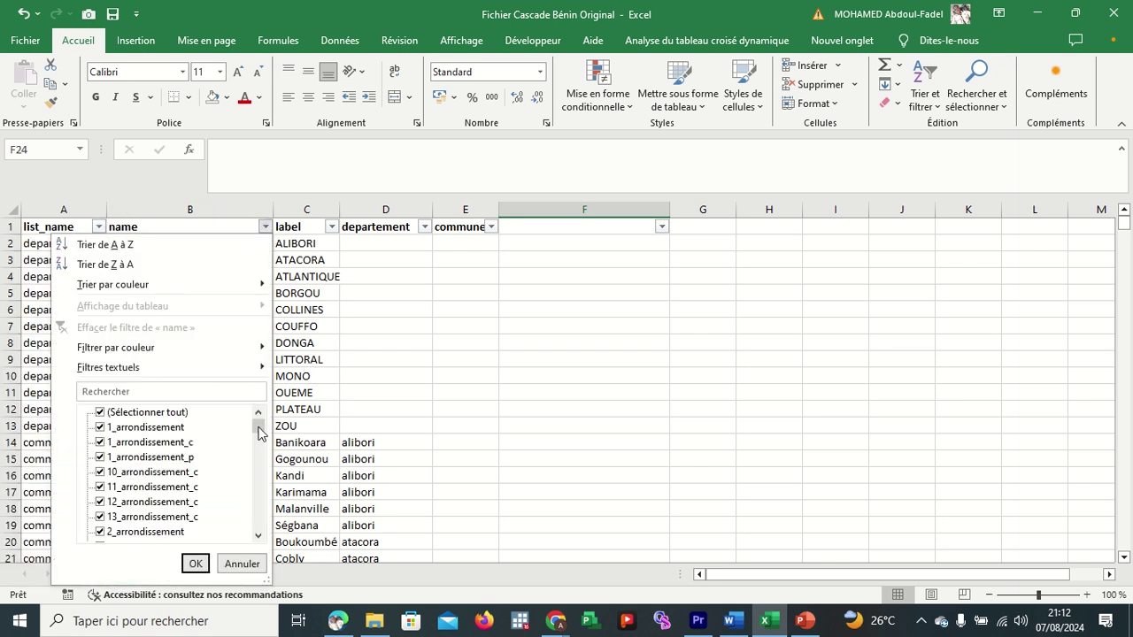
mouse_move(259, 432)
left_mouse_down()
mouse_move(259, 529)
mouse_move(257, 425)
left_mouse_up()
left_click(401, 270)
left_click(332, 227)
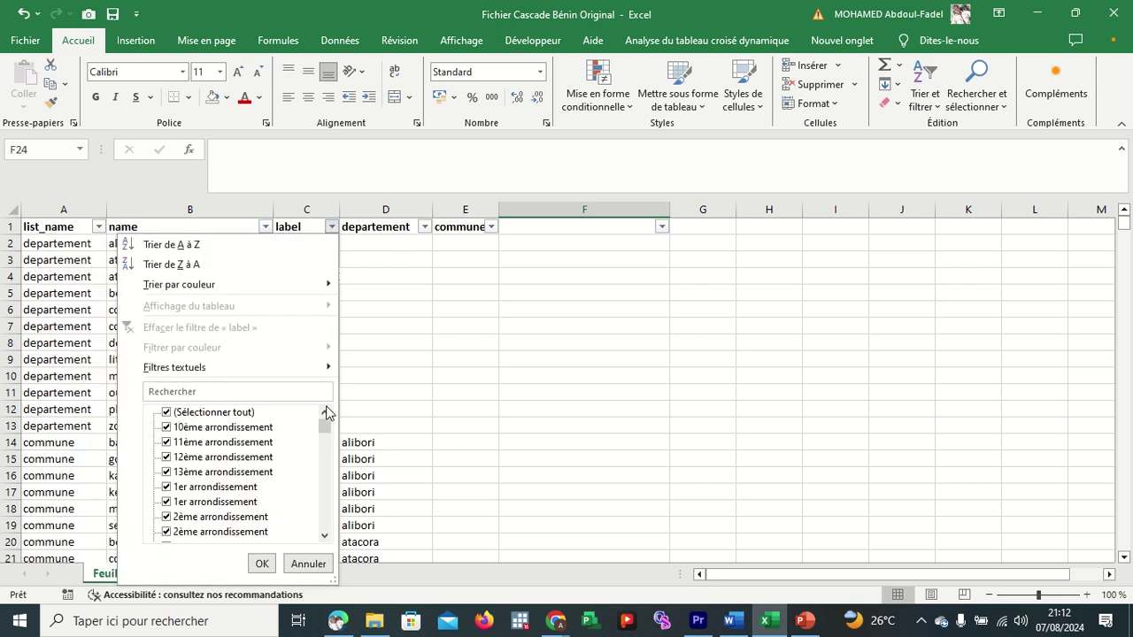
left_click_drag(328, 429, 326, 543)
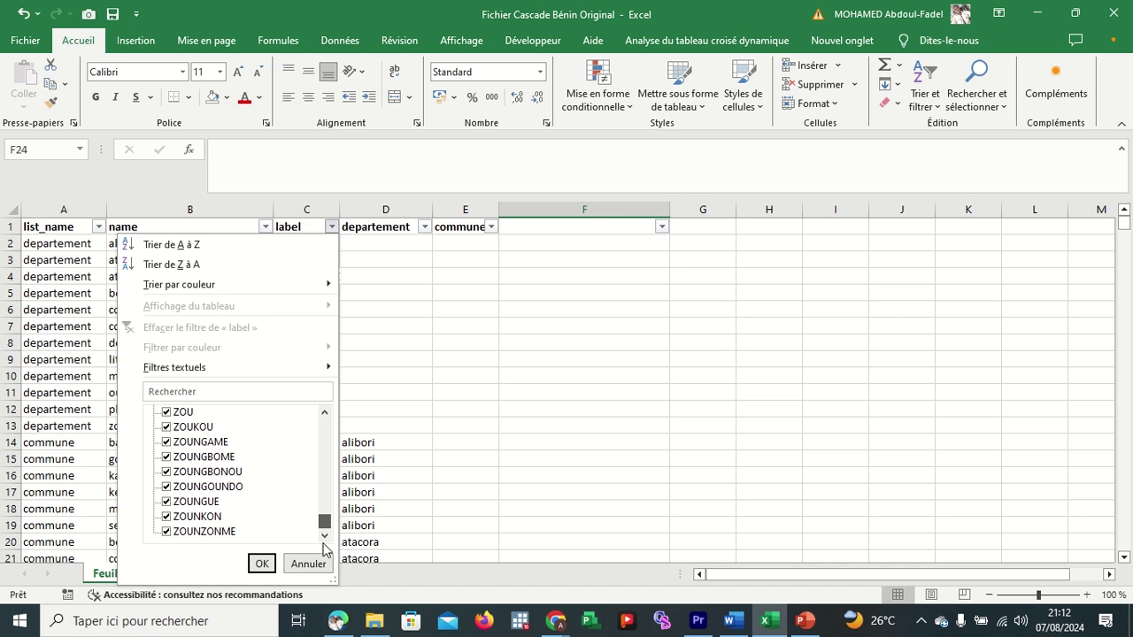
left_click(510, 347)
left_click(424, 227)
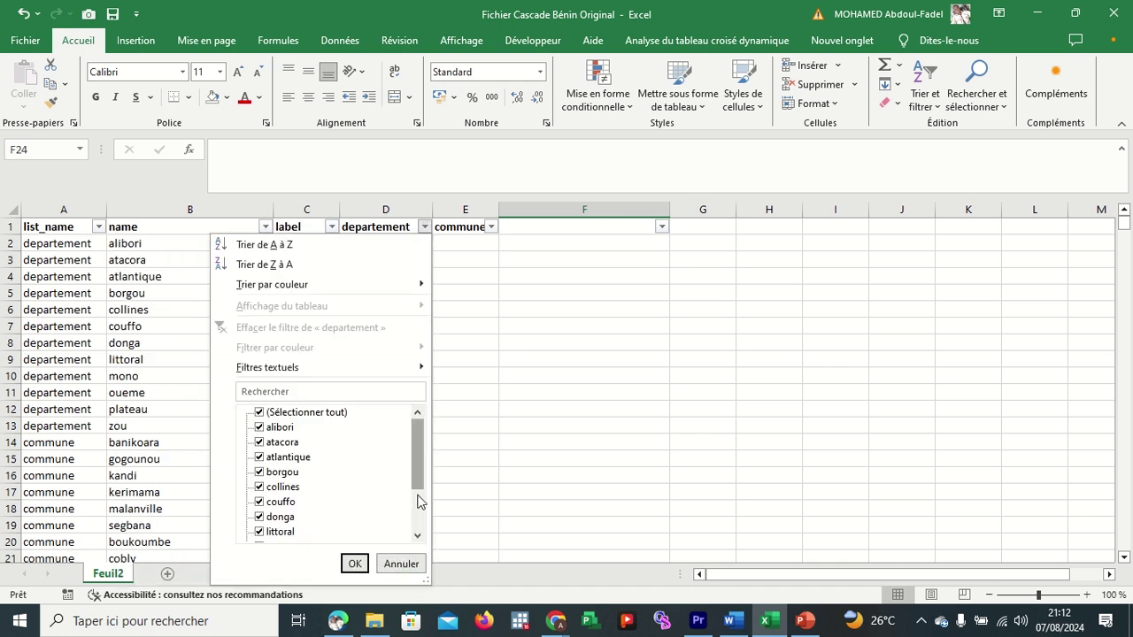
left_click_drag(419, 486, 419, 552)
left_click(549, 394)
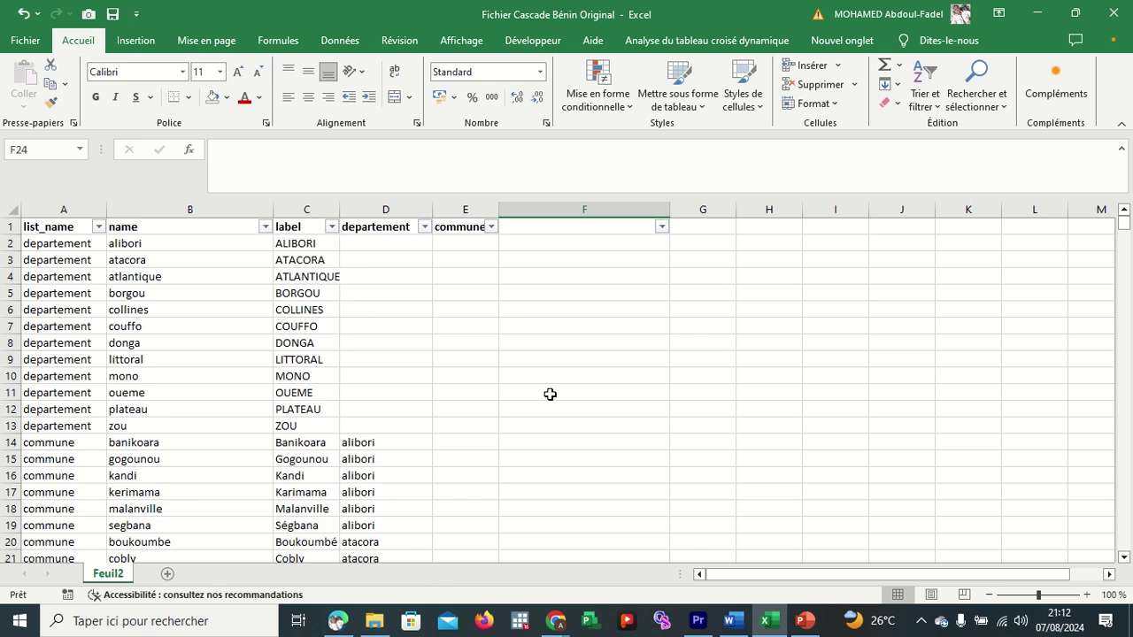
Copy the whole choices table A1:E633 and bring the Google Meet window to the front.
left_click_drag(59, 224, 443, 225)
key("ctrl+shift+Down")
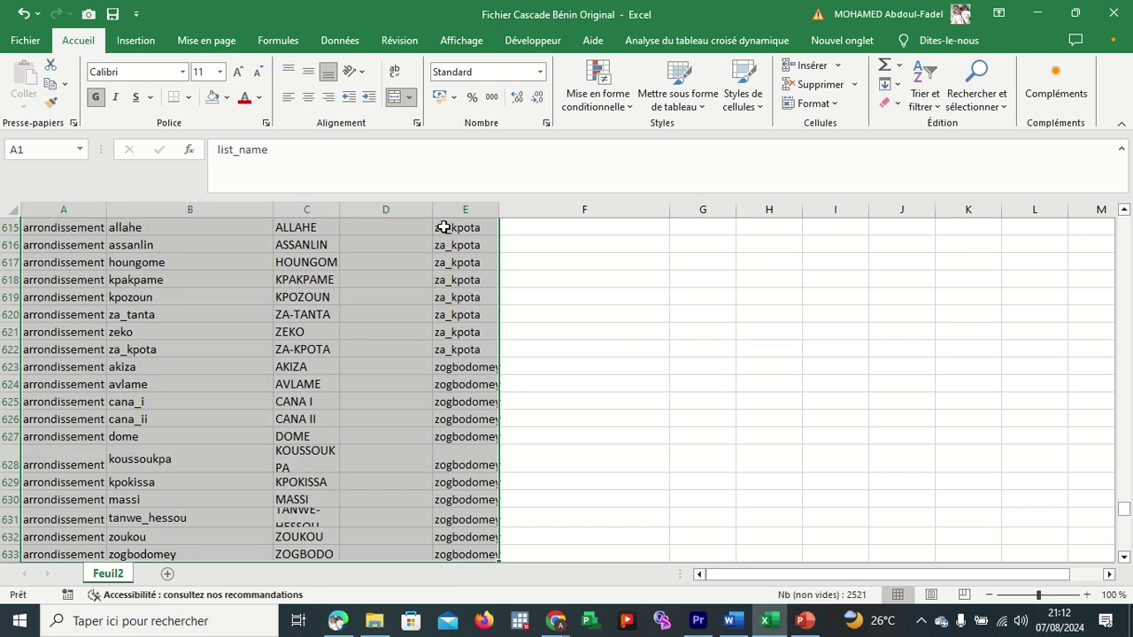
key("ctrl+c")
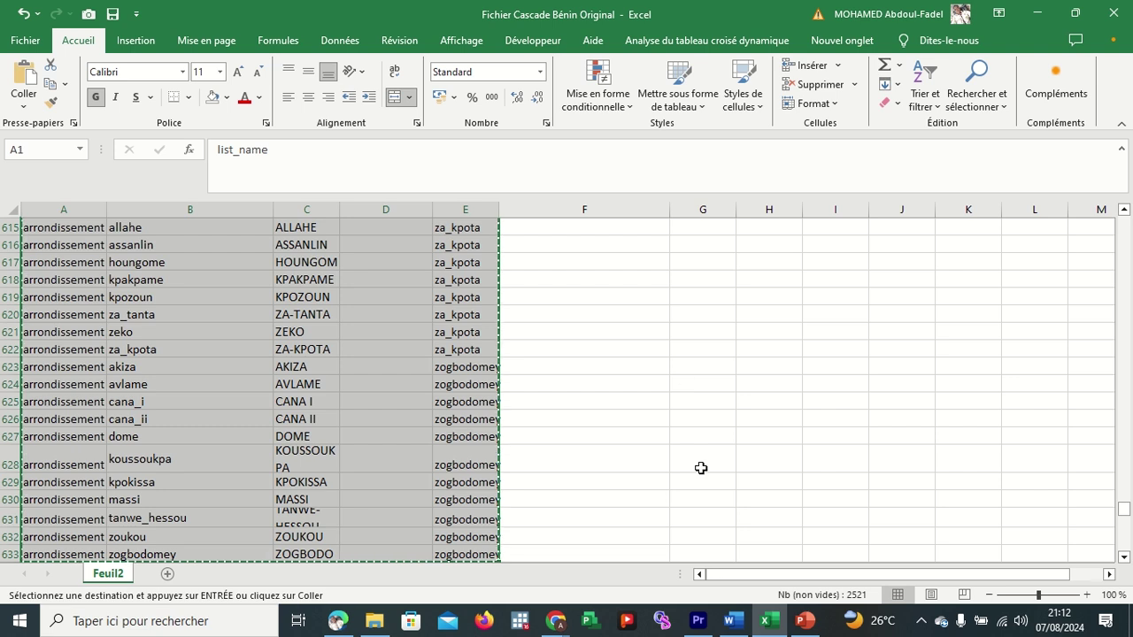
left_click(555, 622)
left_click(494, 564)
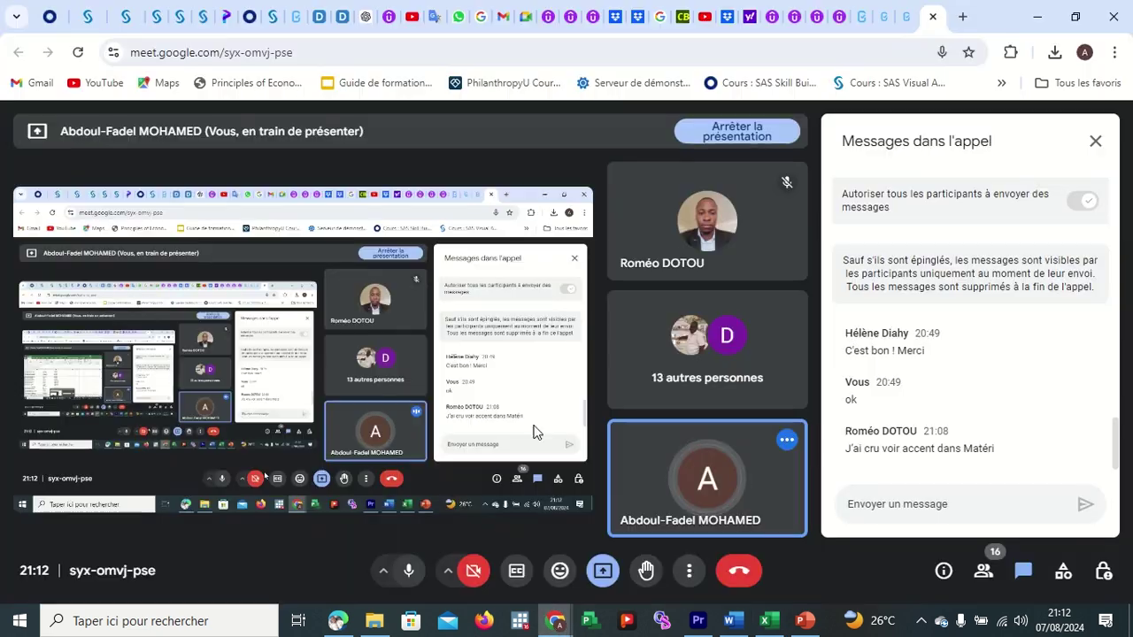
In the KoboToolbox editor, delete the departement, commune and arrondissement questions, confirming each removal.
left_click(865, 20)
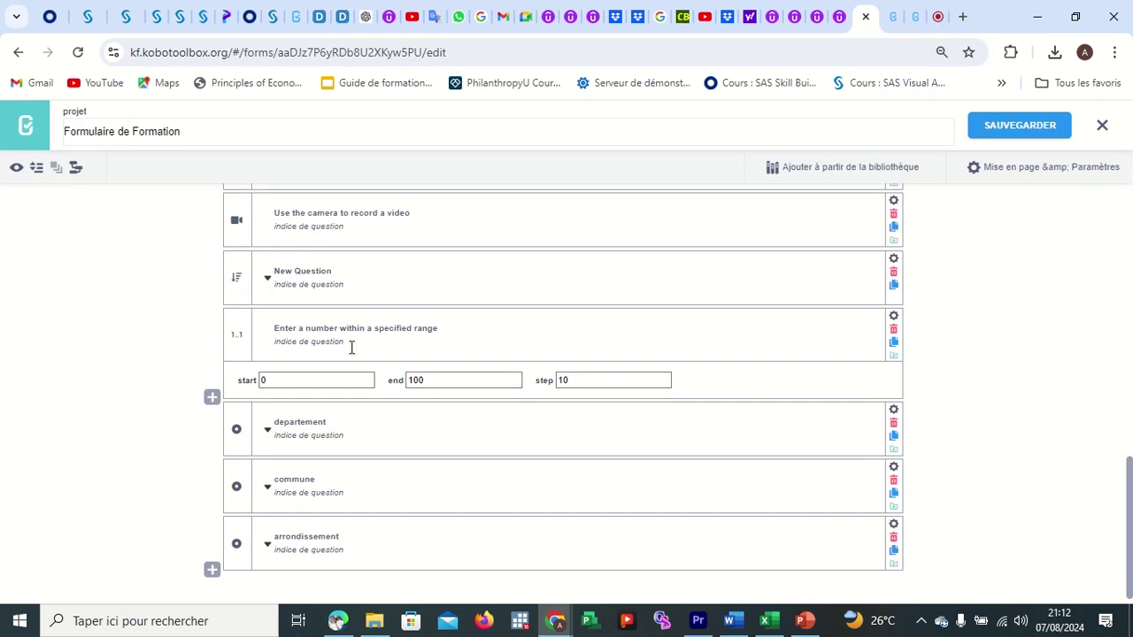
left_click(893, 424)
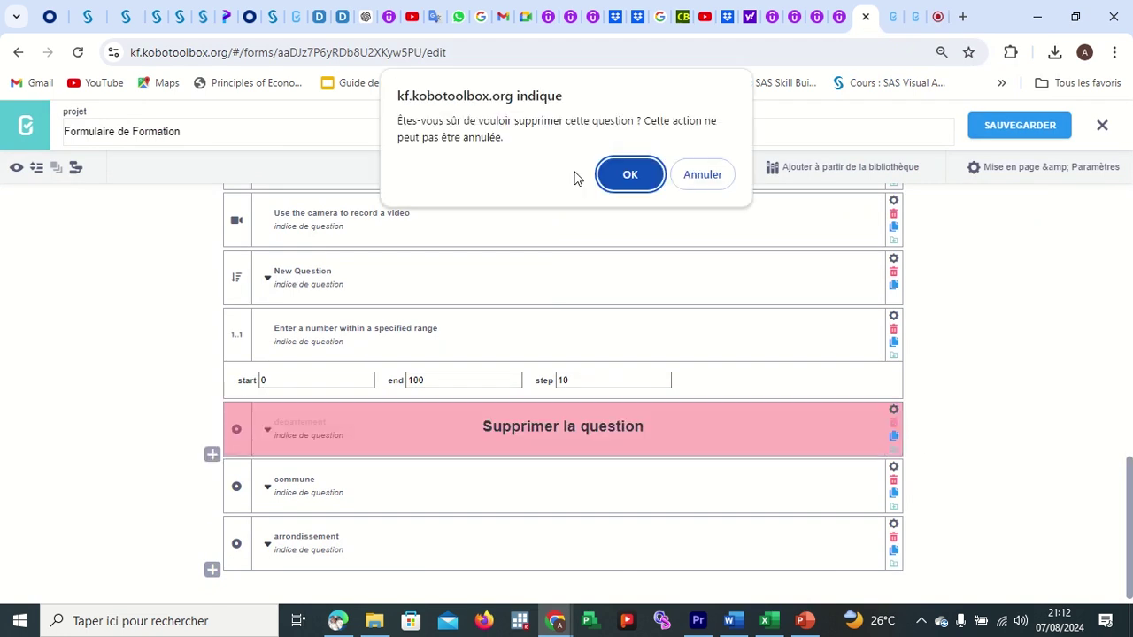
left_click(630, 175)
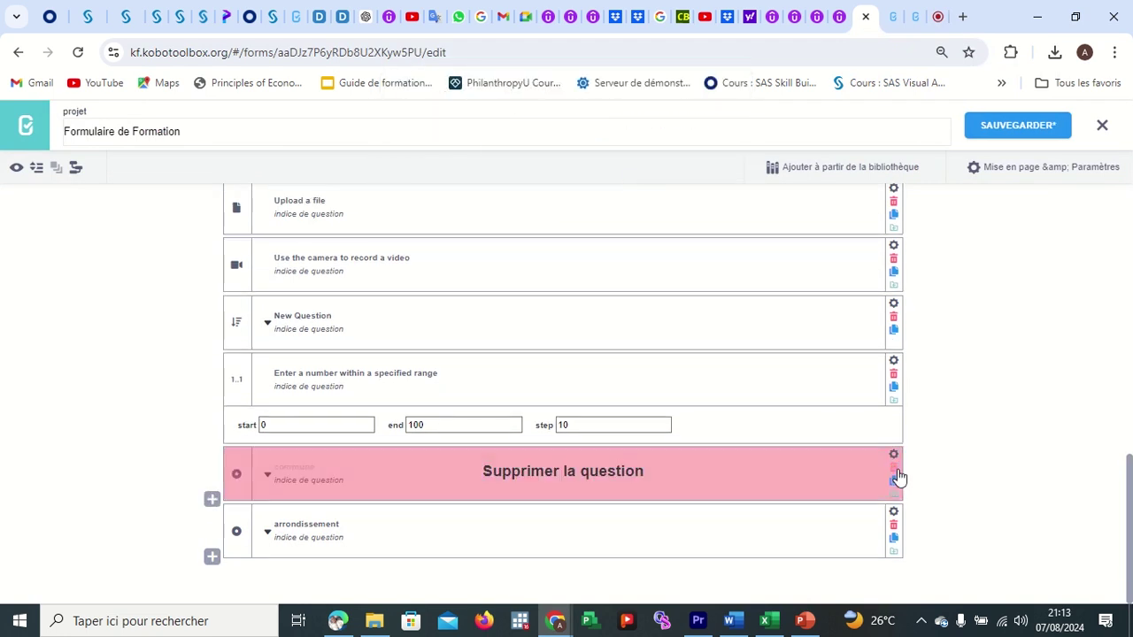
left_click(894, 469)
left_click(655, 182)
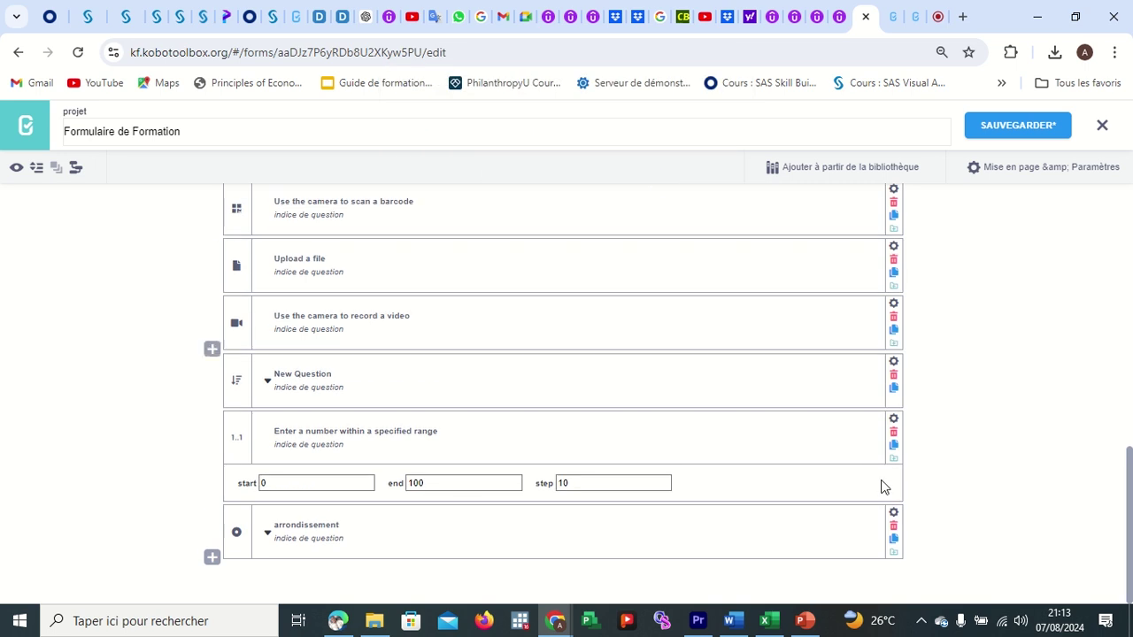
left_click(893, 526)
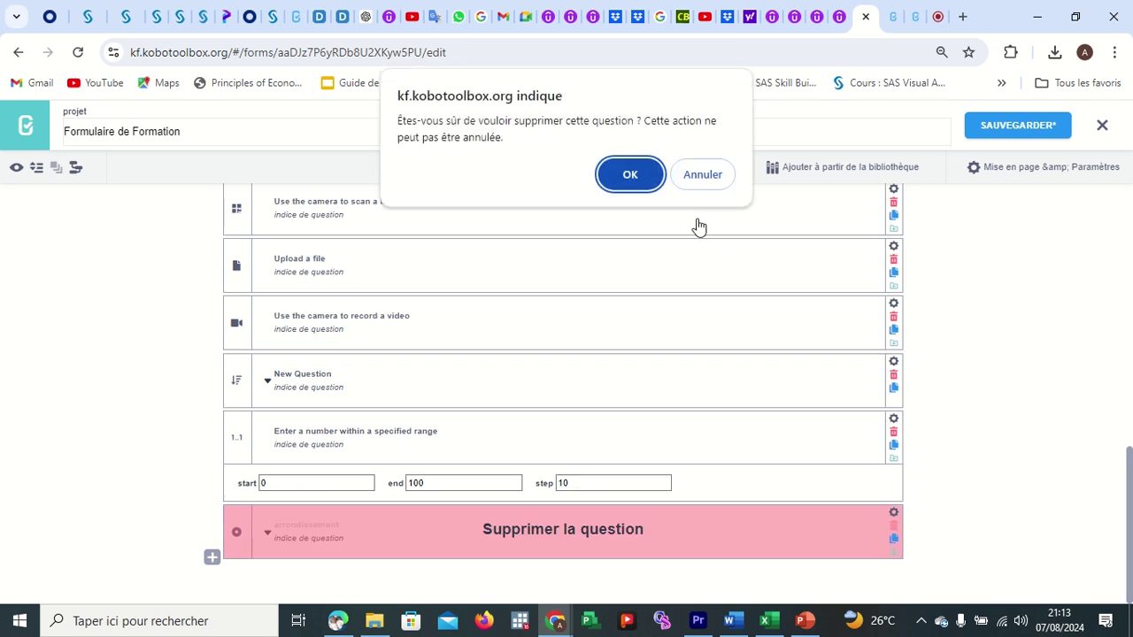
left_click(659, 182)
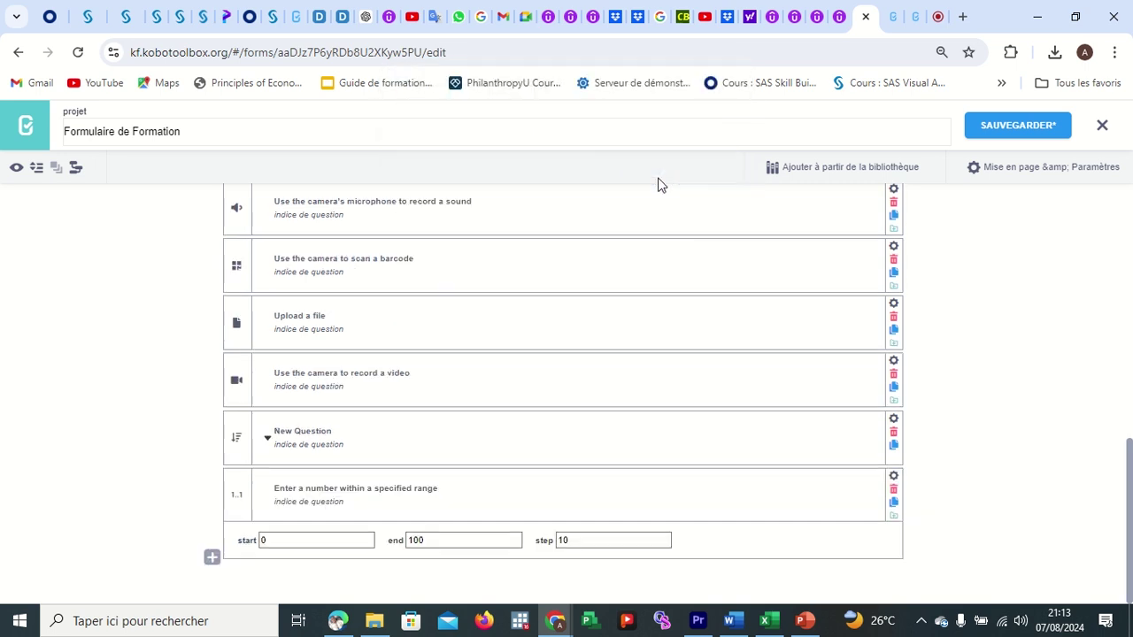
left_click(73, 168)
Paste the copied A1:E633 choices table into the cascading import box and finish the import.
left_click(431, 299)
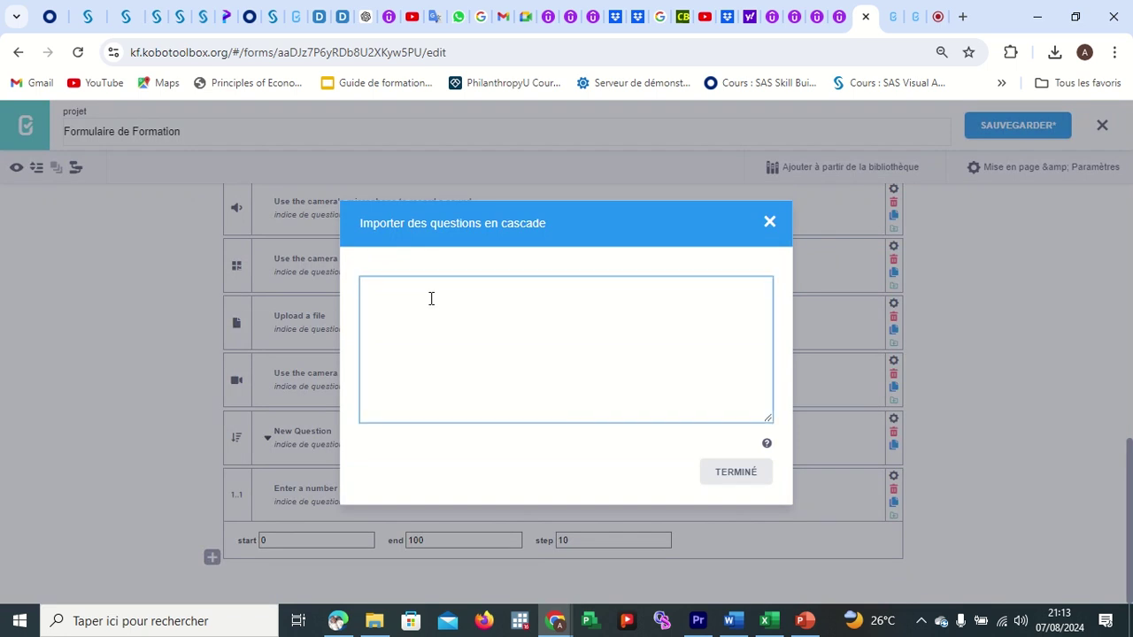
key("ctrl+v")
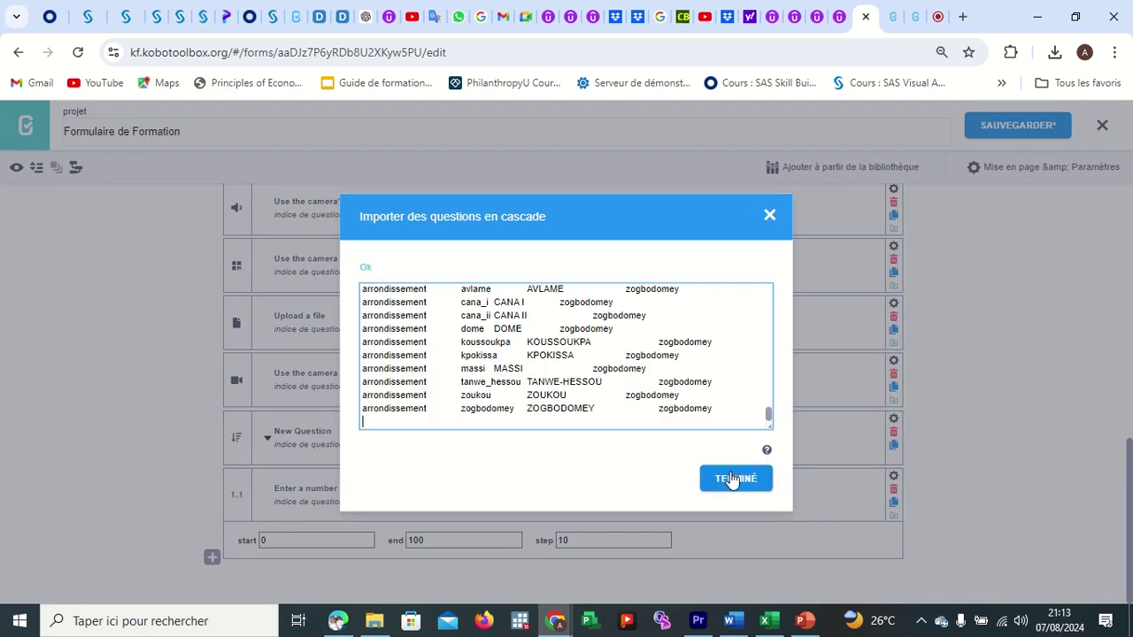
left_click(731, 481)
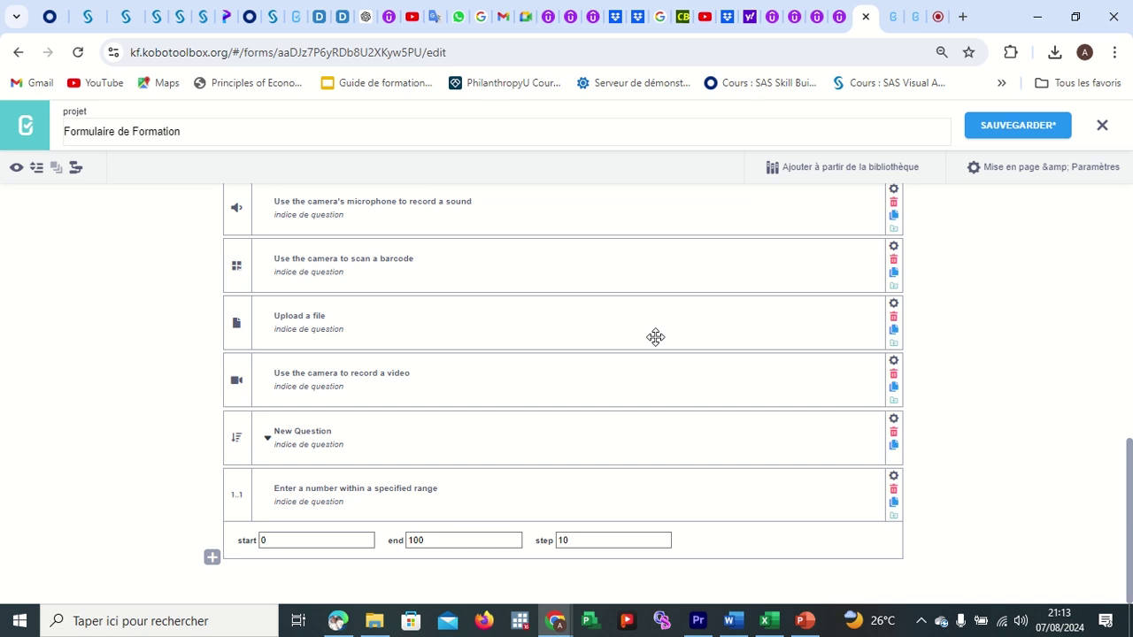
scroll(656, 337, "down", 2)
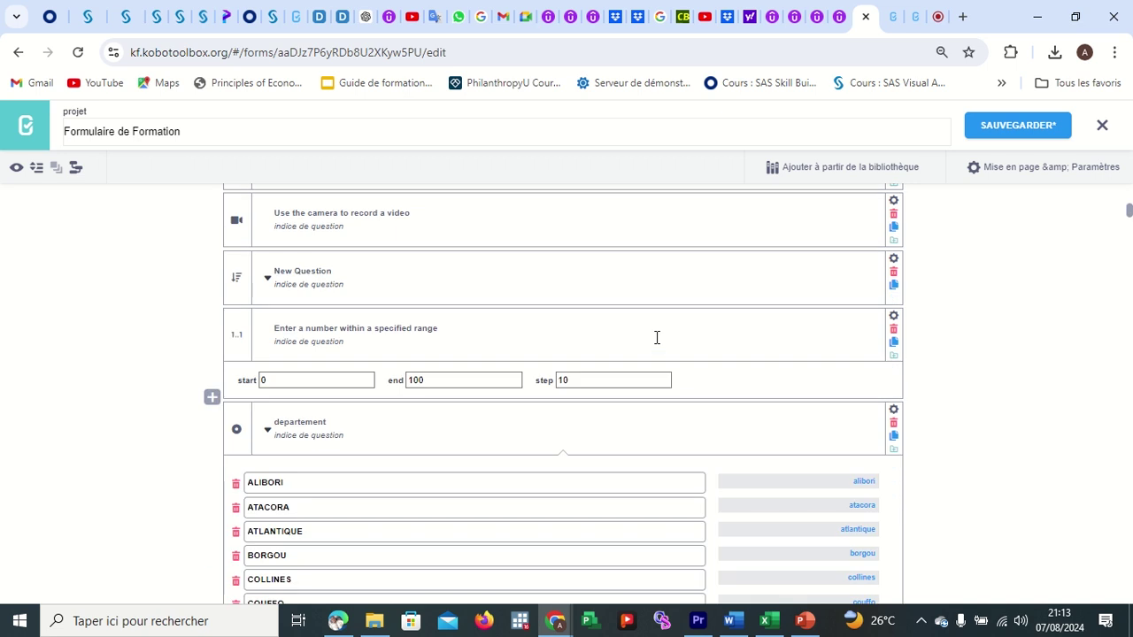
Collapse the question list, save the form, and dismiss the undefined-element preview error.
left_click(36, 169)
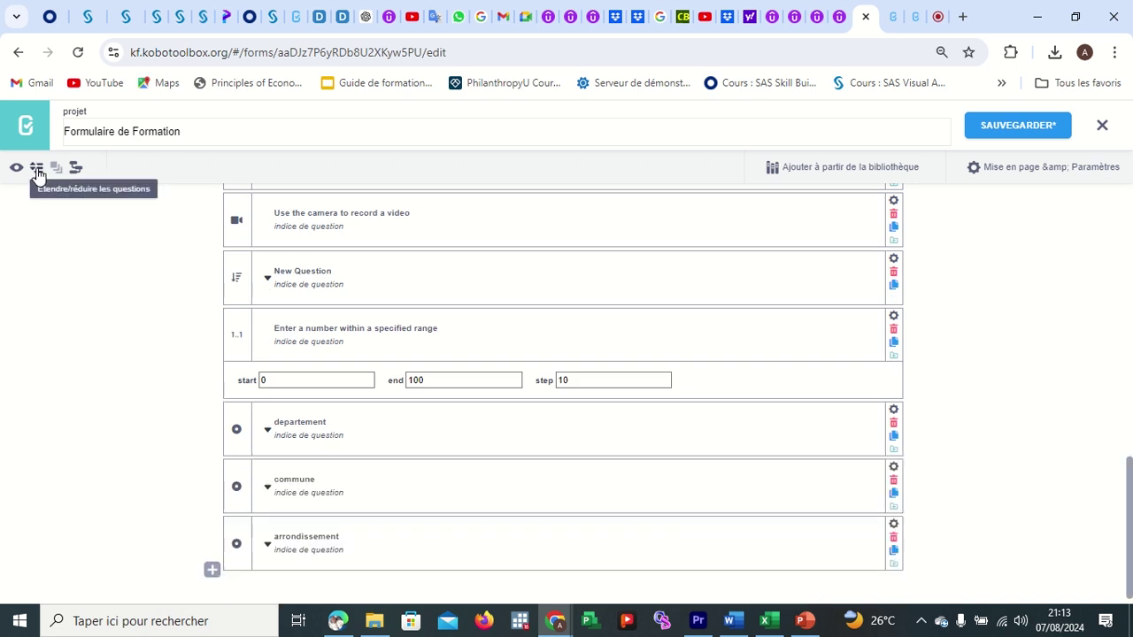
left_click(1015, 127)
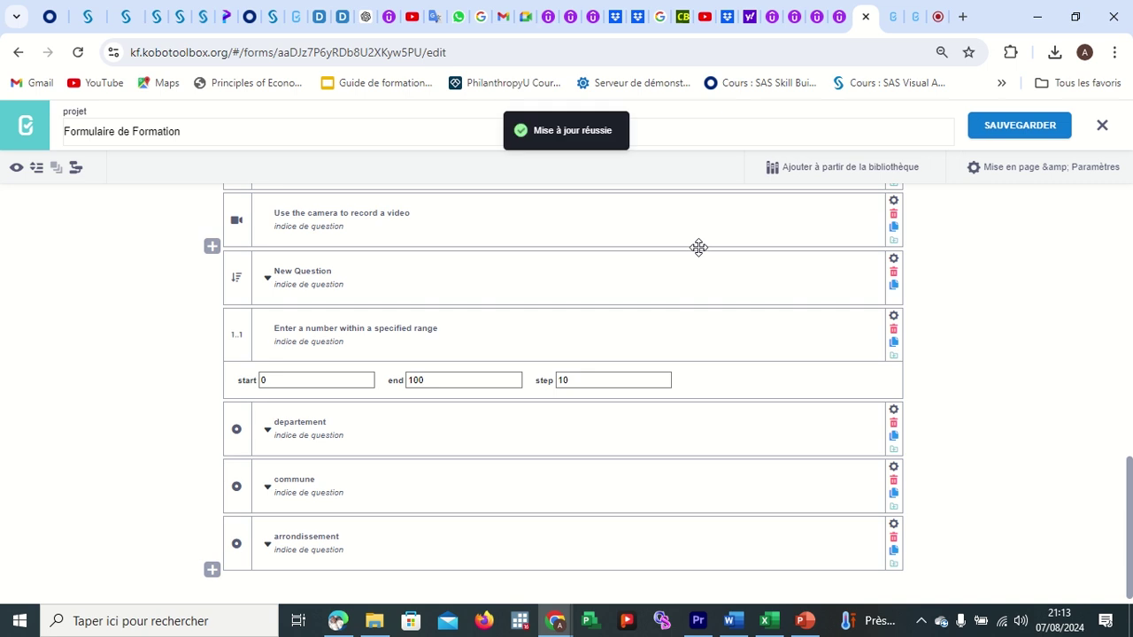
left_click(16, 168)
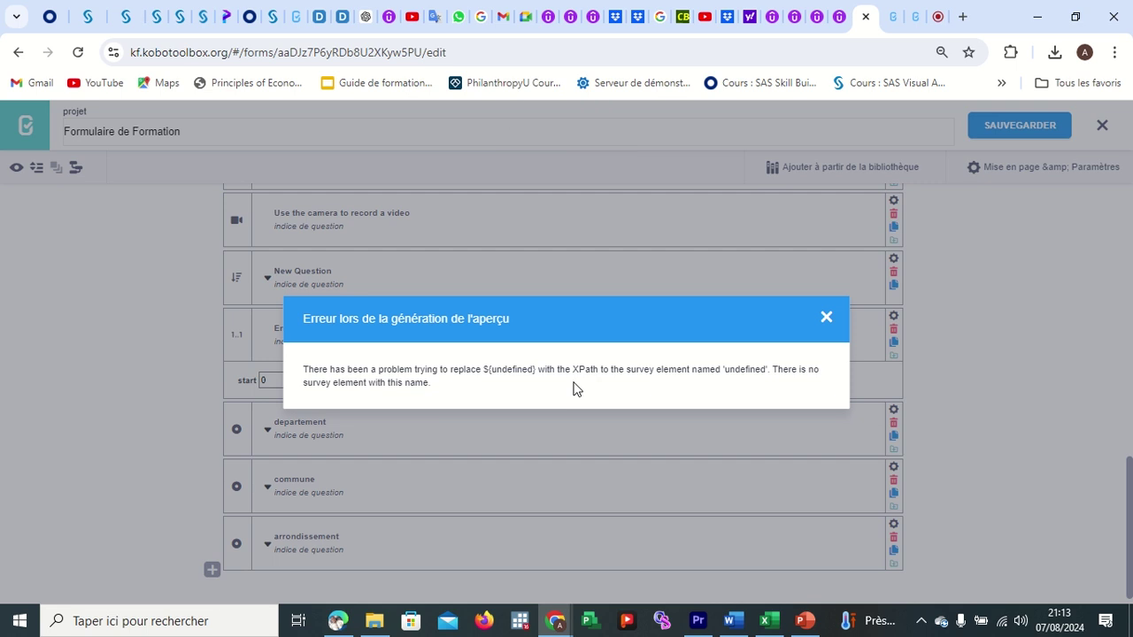
left_click(825, 317)
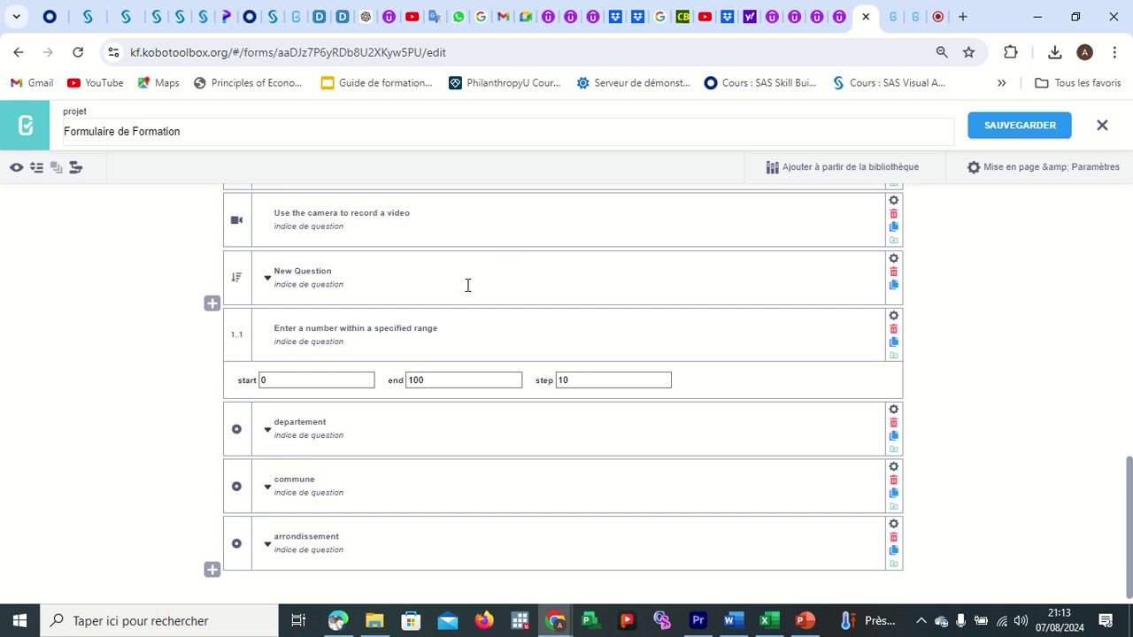
Delete the Pourquoi text question, confirm it, and save the form.
scroll(468, 285, "up", 3)
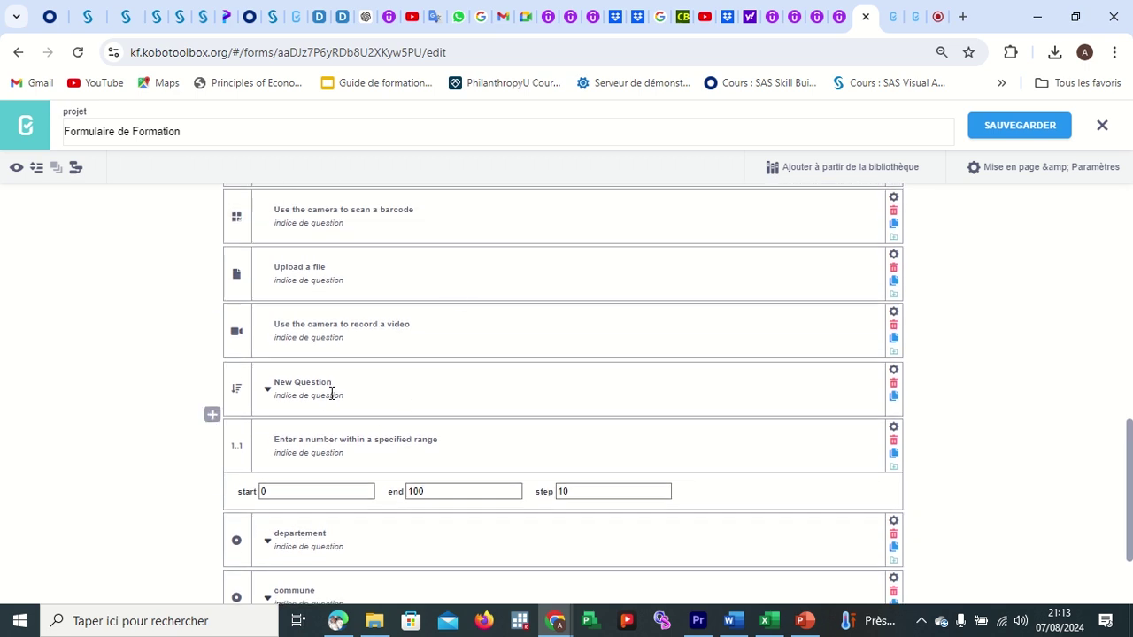
scroll(331, 395, "up", 1)
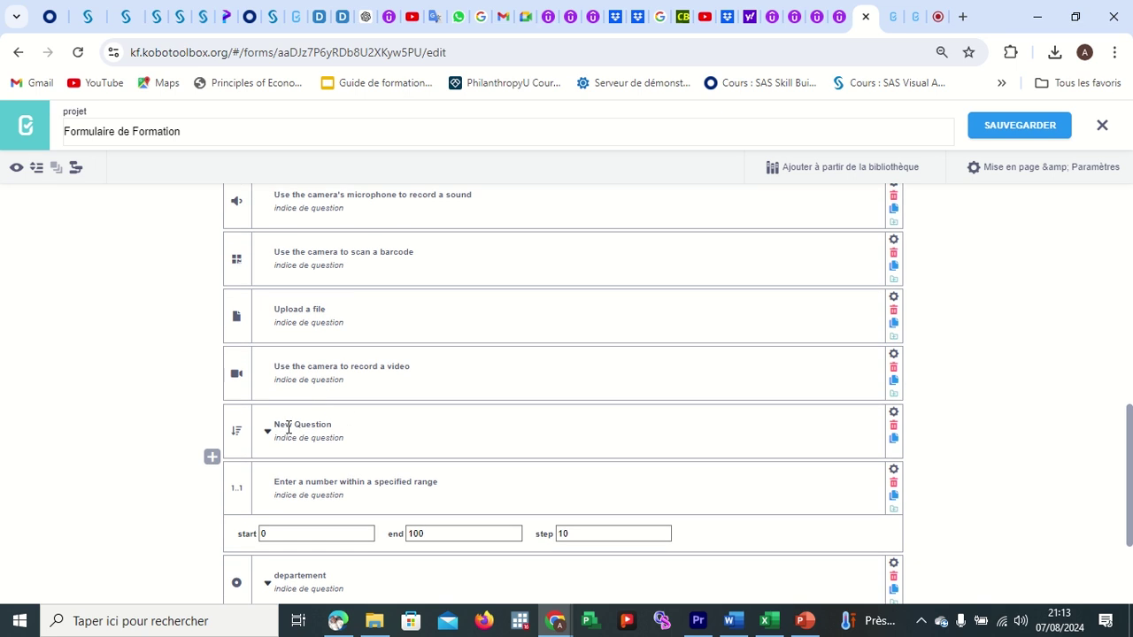
left_click(267, 432)
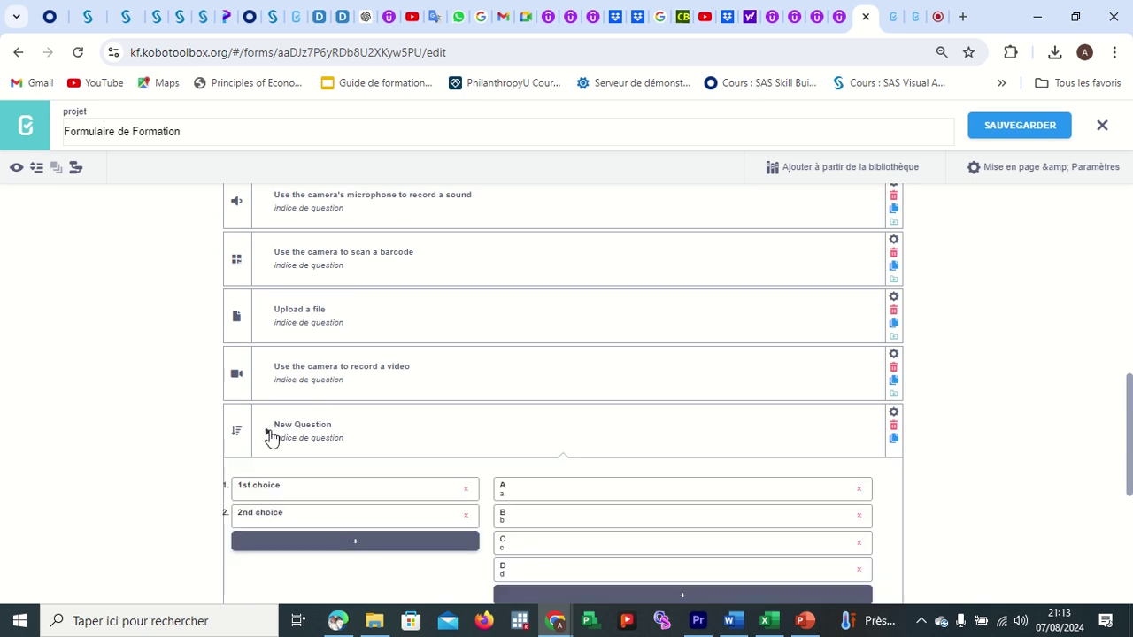
left_click(268, 433)
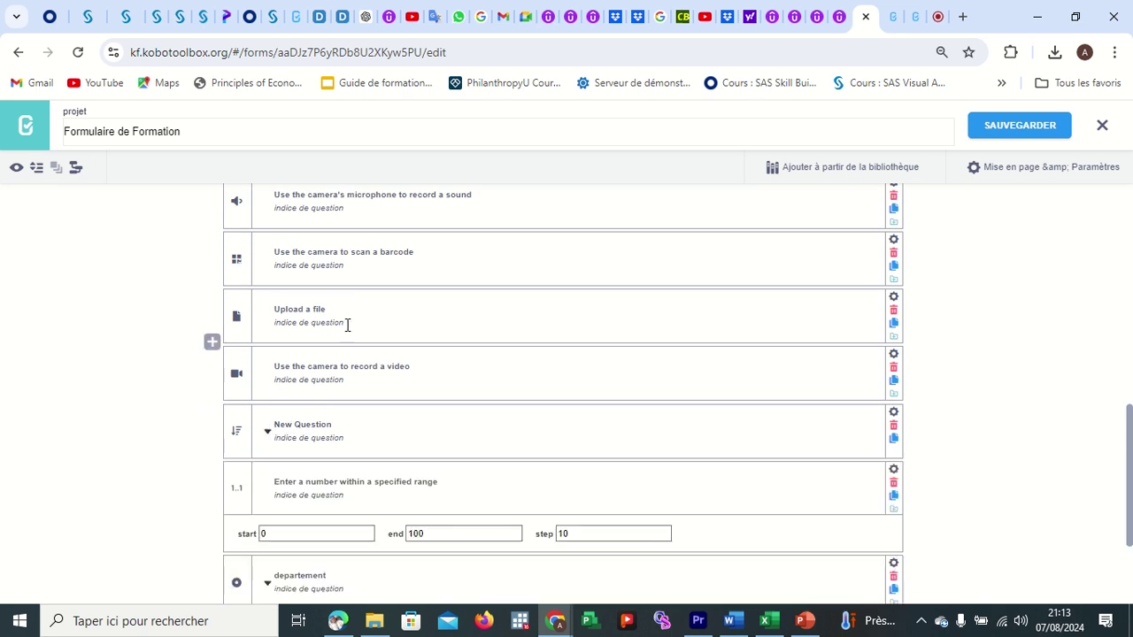
scroll(347, 325, "up", 5)
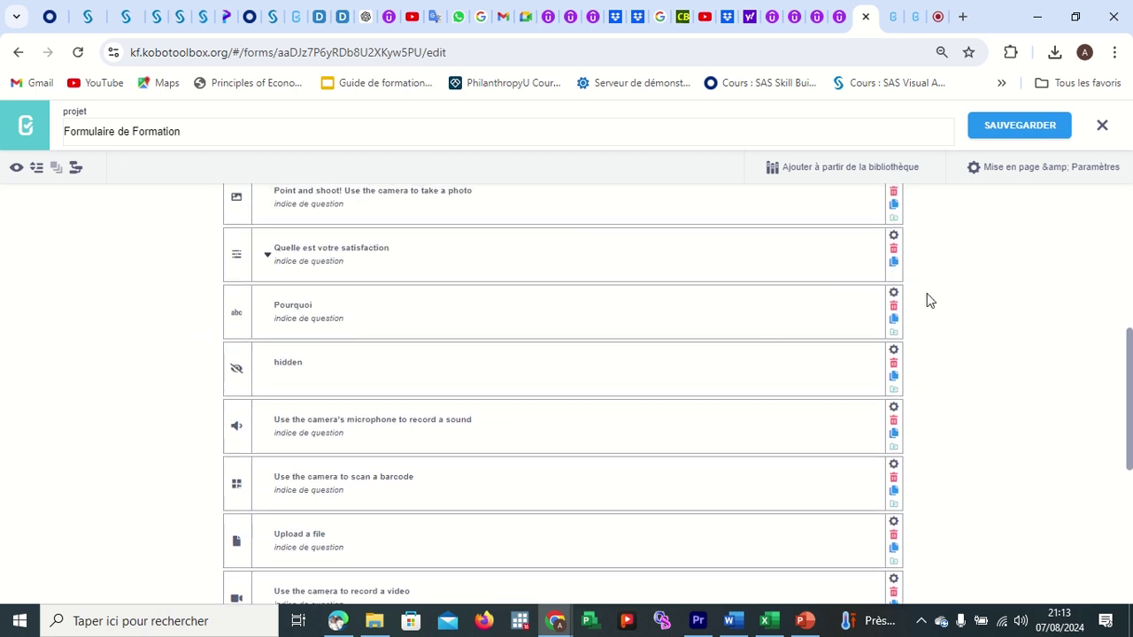
left_click(893, 306)
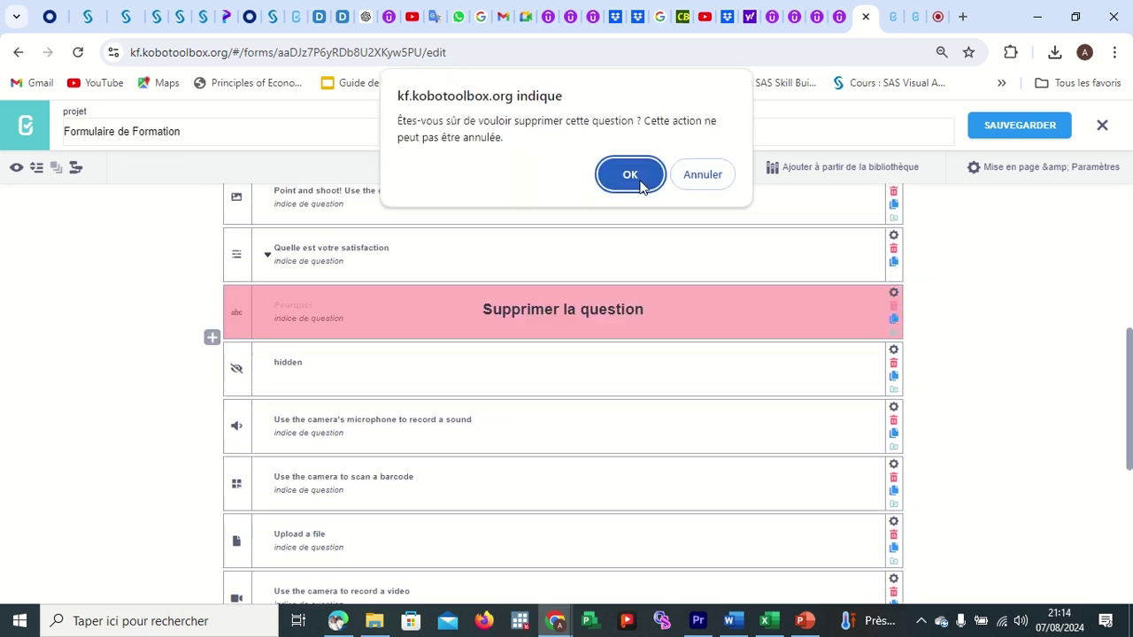
left_click(645, 176)
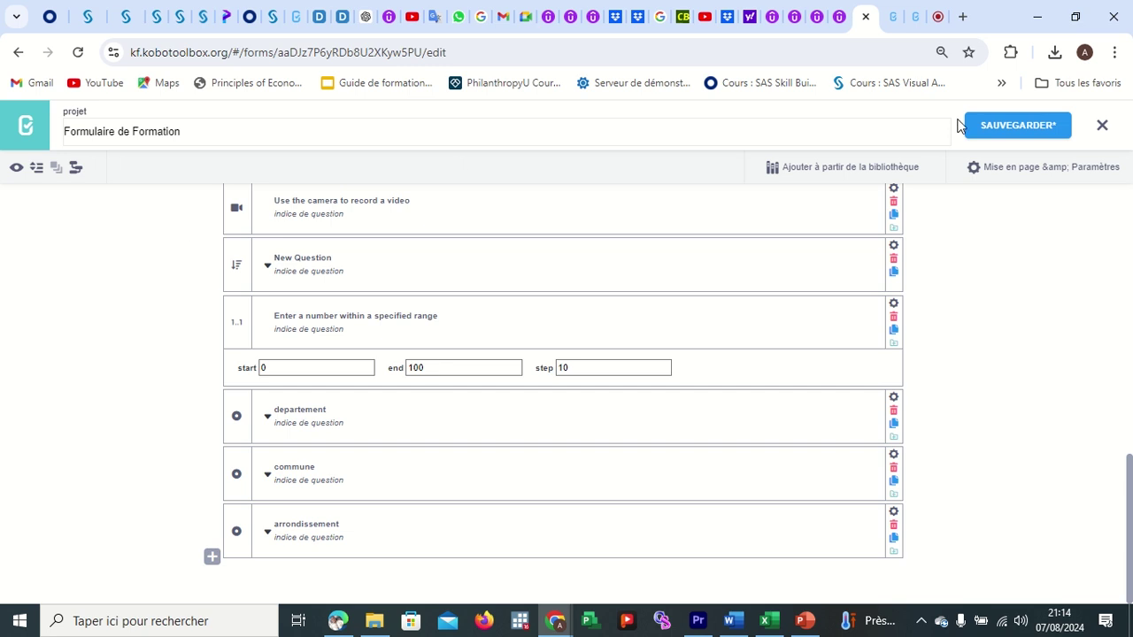
left_click(998, 134)
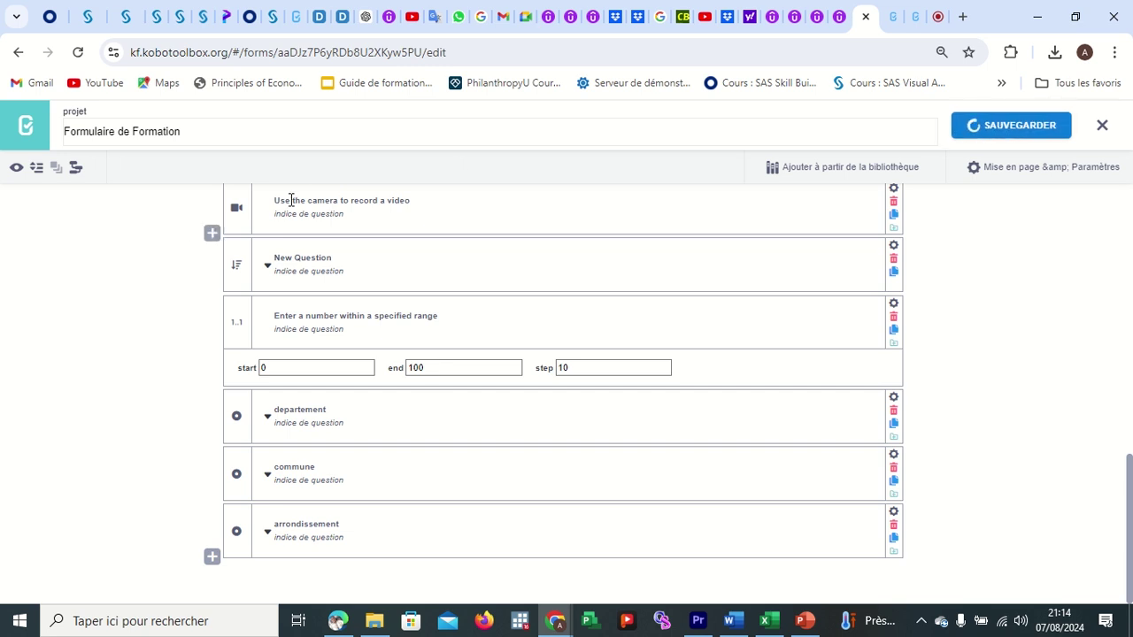
Open the form preview, now without error, and scroll through its questions.
left_click(18, 172)
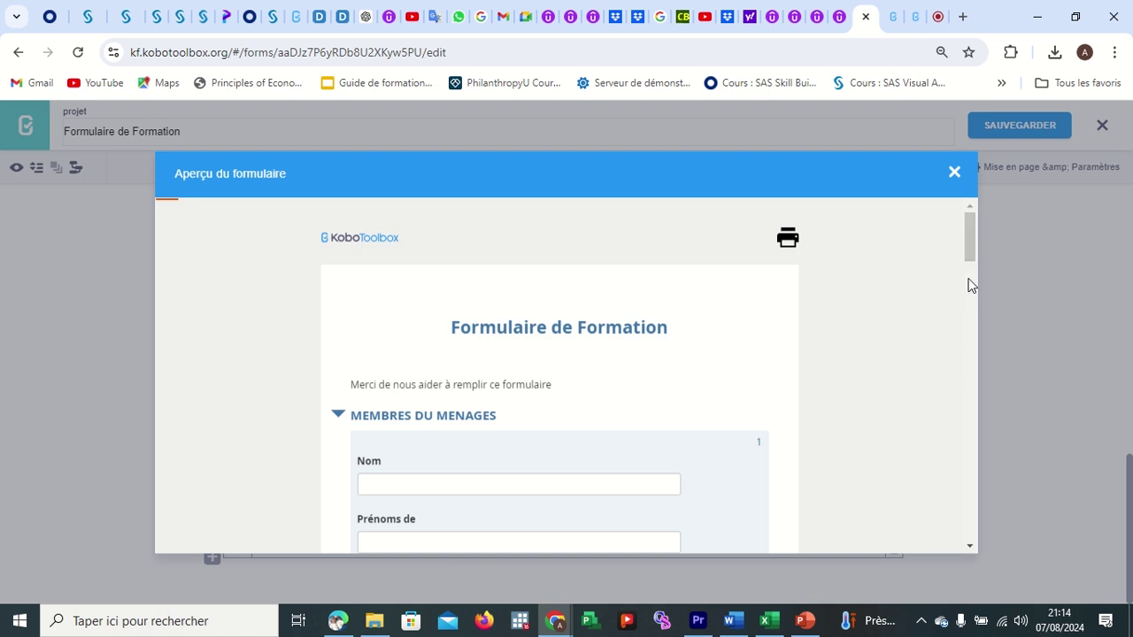
scroll(973, 292, "down", 1)
left_click_drag(974, 309, 961, 484)
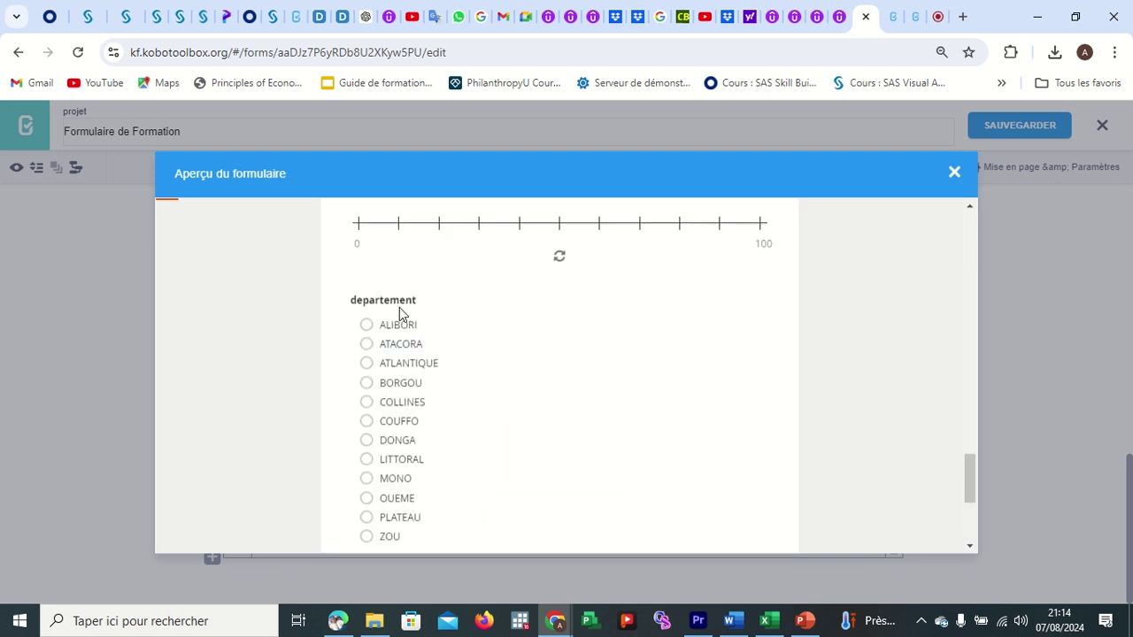
scroll(478, 404, "down", 1)
scroll(465, 341, "down", 2)
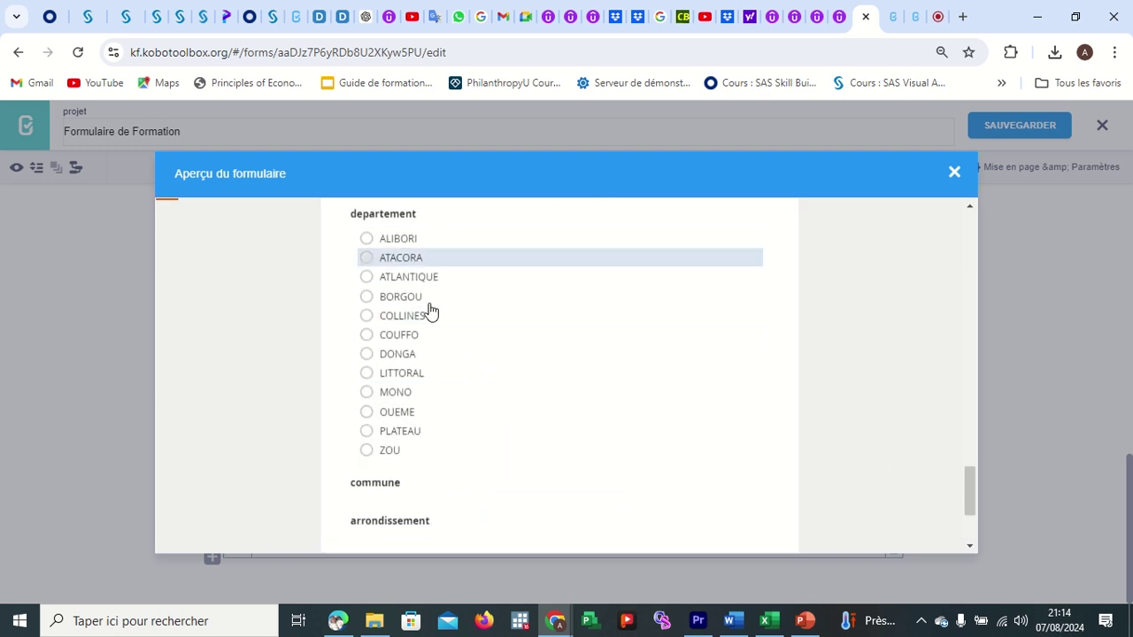
scroll(444, 505, "down", 2)
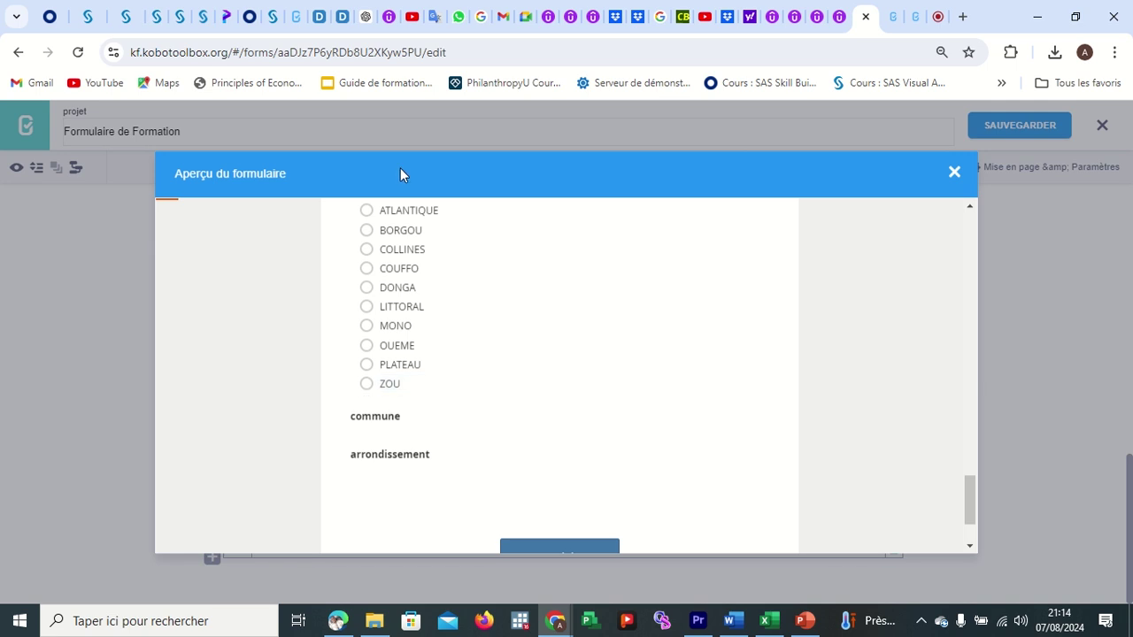
scroll(351, 232, "up", 1)
Choose ALIBORI and check arrondissements for Banikoara, Malanville, Karimama, Kandi and Ségbana.
left_click(366, 213)
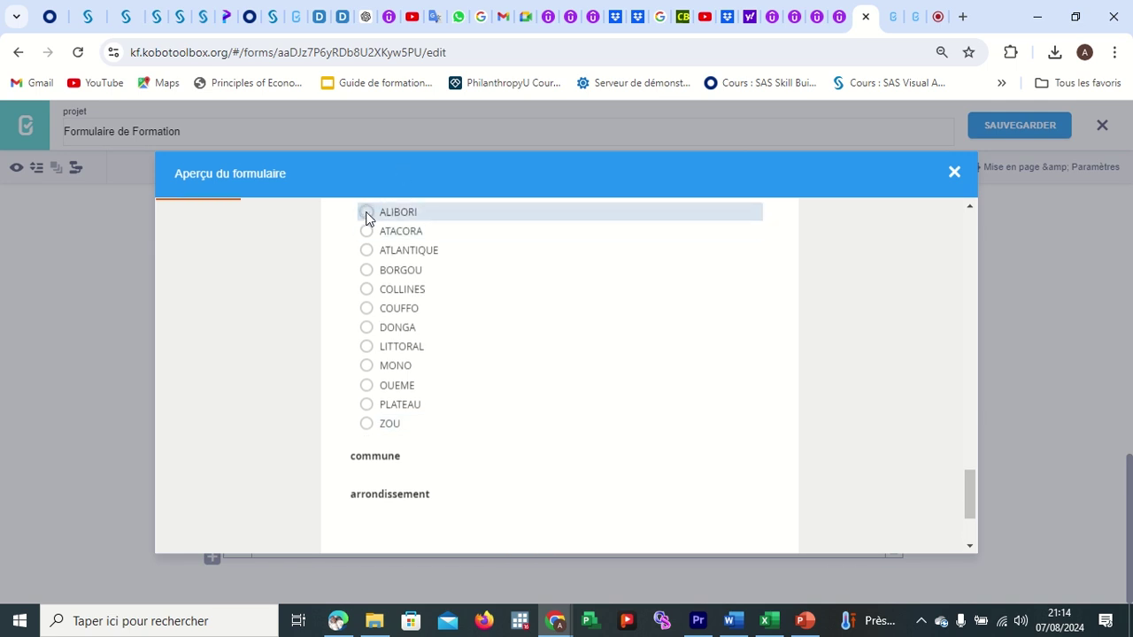
scroll(528, 501, "down", 2)
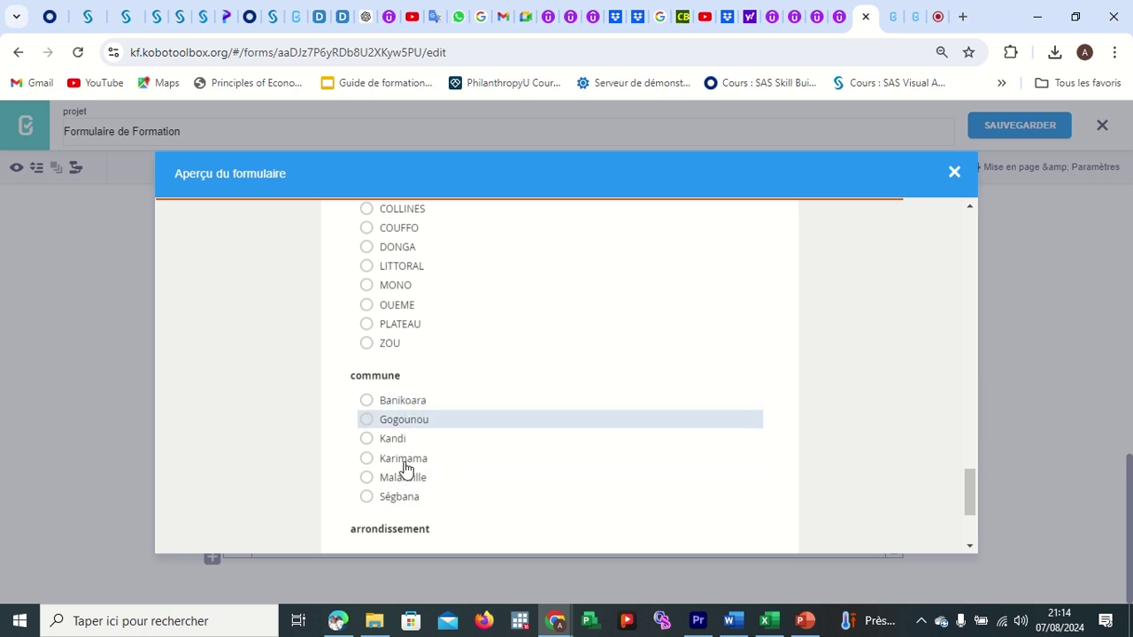
left_click(388, 405)
scroll(470, 443, "down", 2)
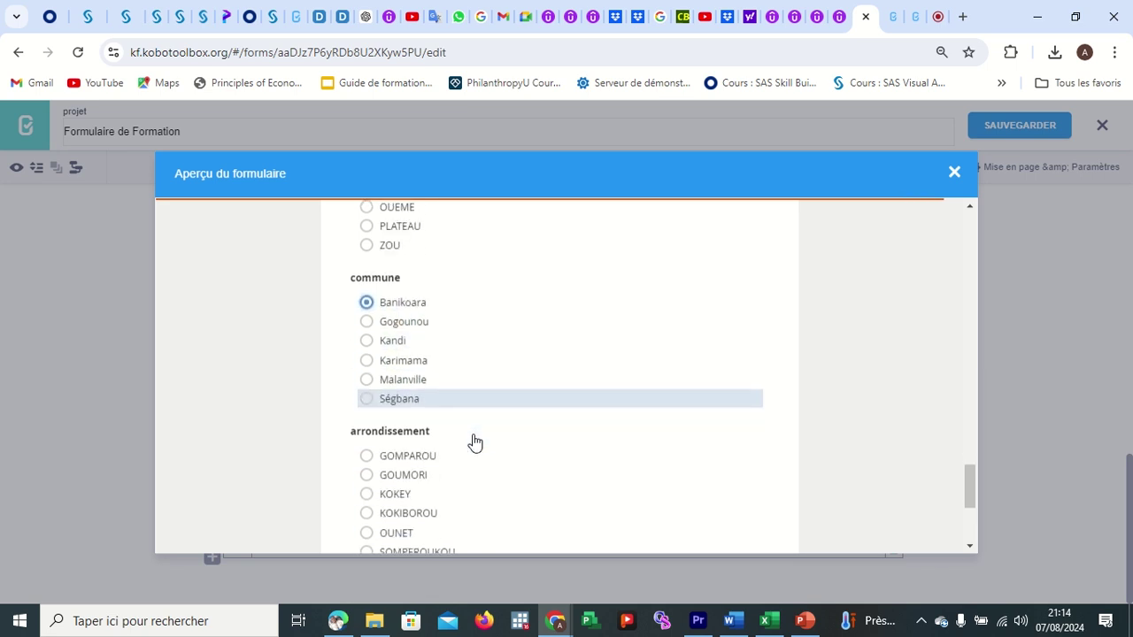
scroll(455, 474, "down", 2)
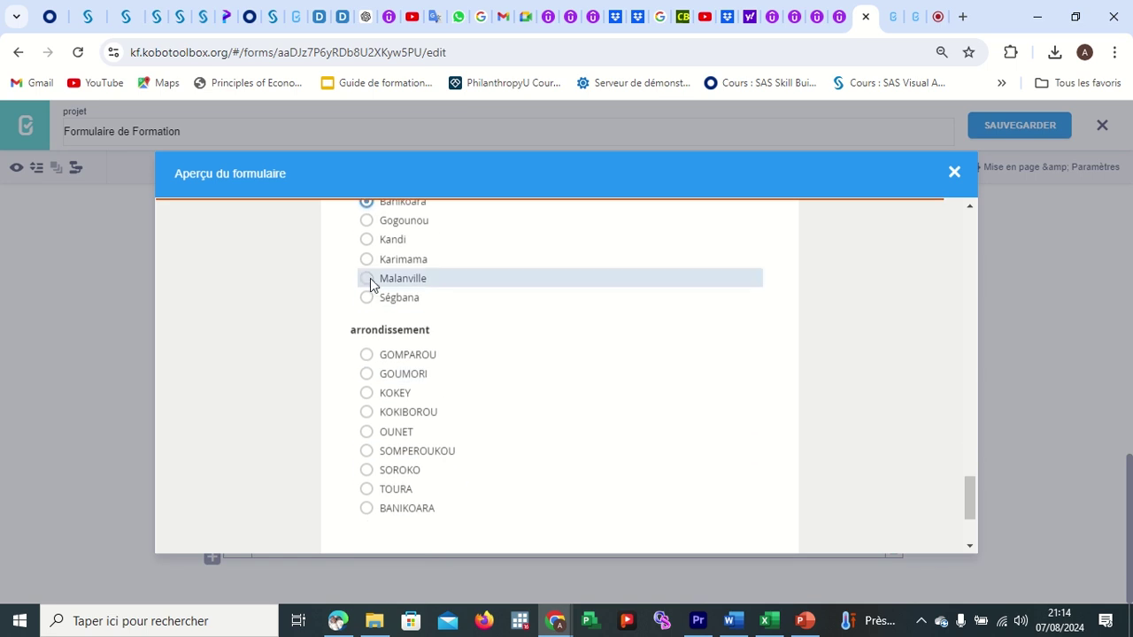
left_click(368, 278)
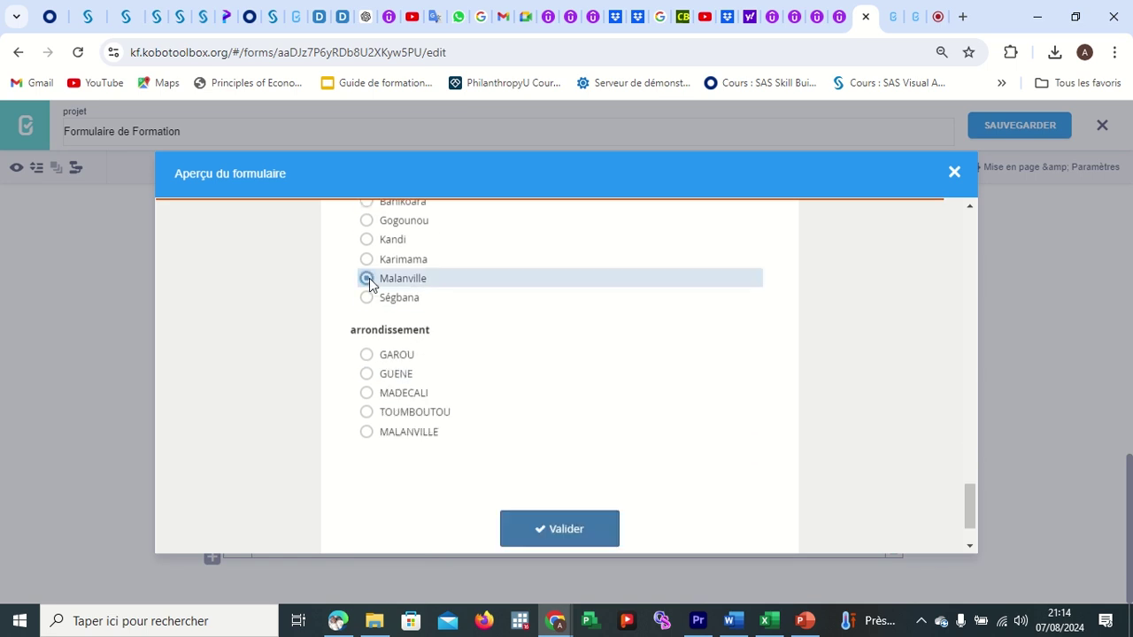
left_click(368, 262)
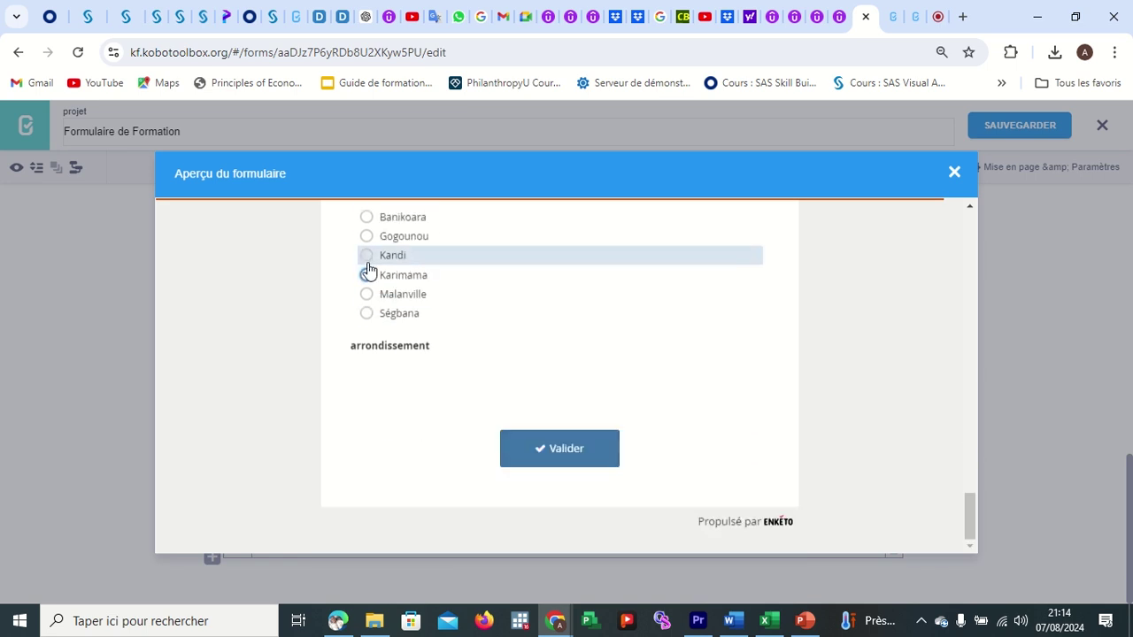
left_click(367, 255)
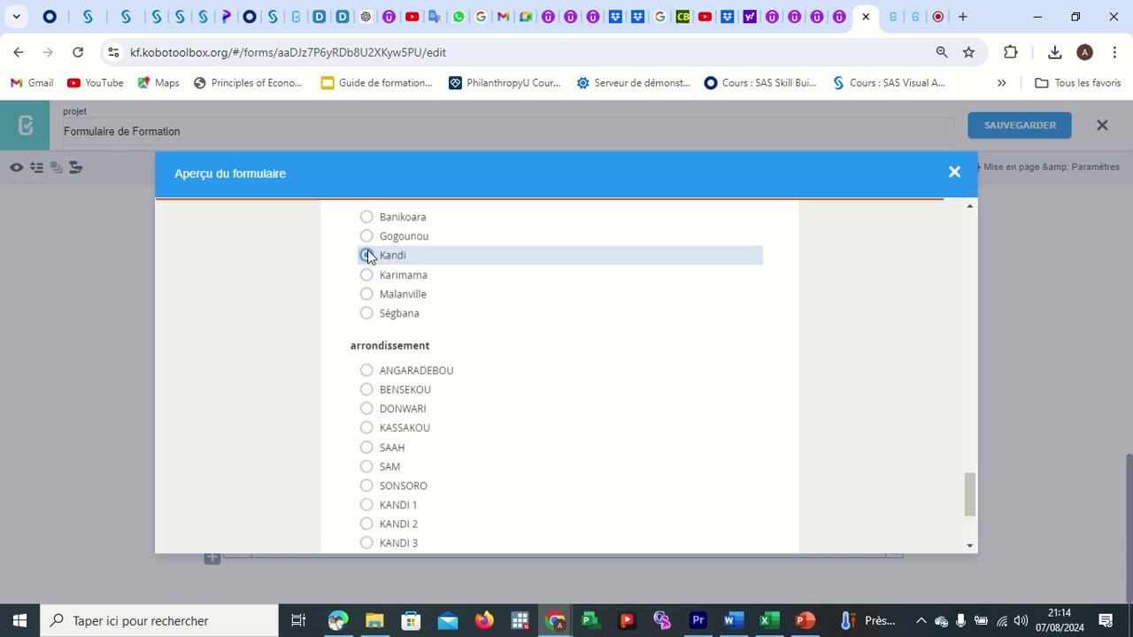
left_click(366, 315)
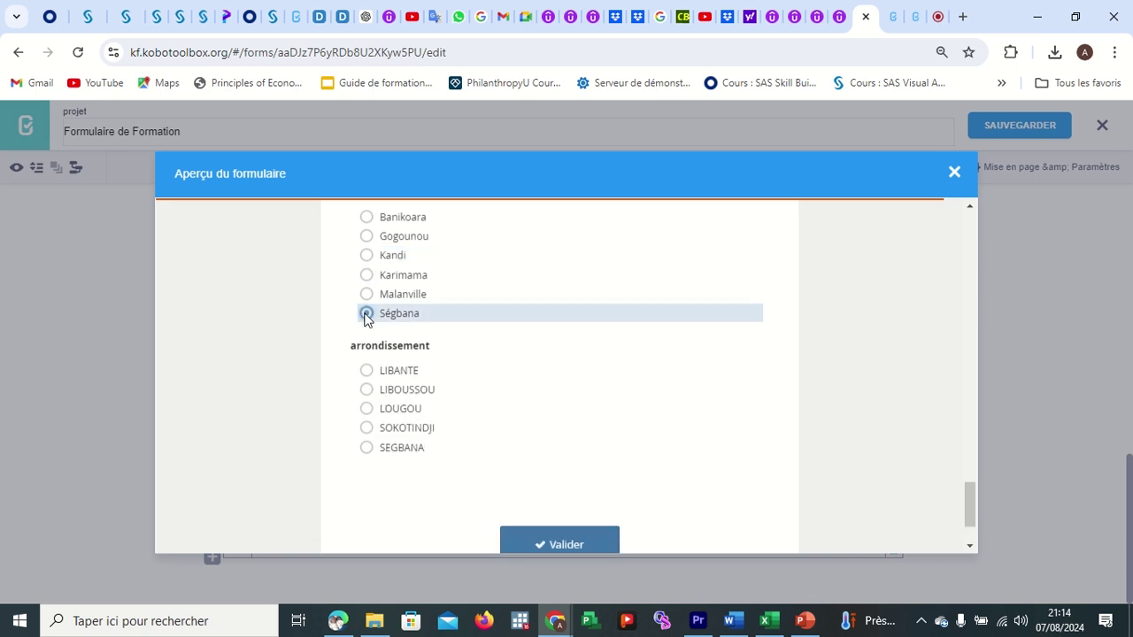
Choose BORGOU, commune Kalalé and arrondissement KALALE, then close the preview.
scroll(542, 373, "up", 3)
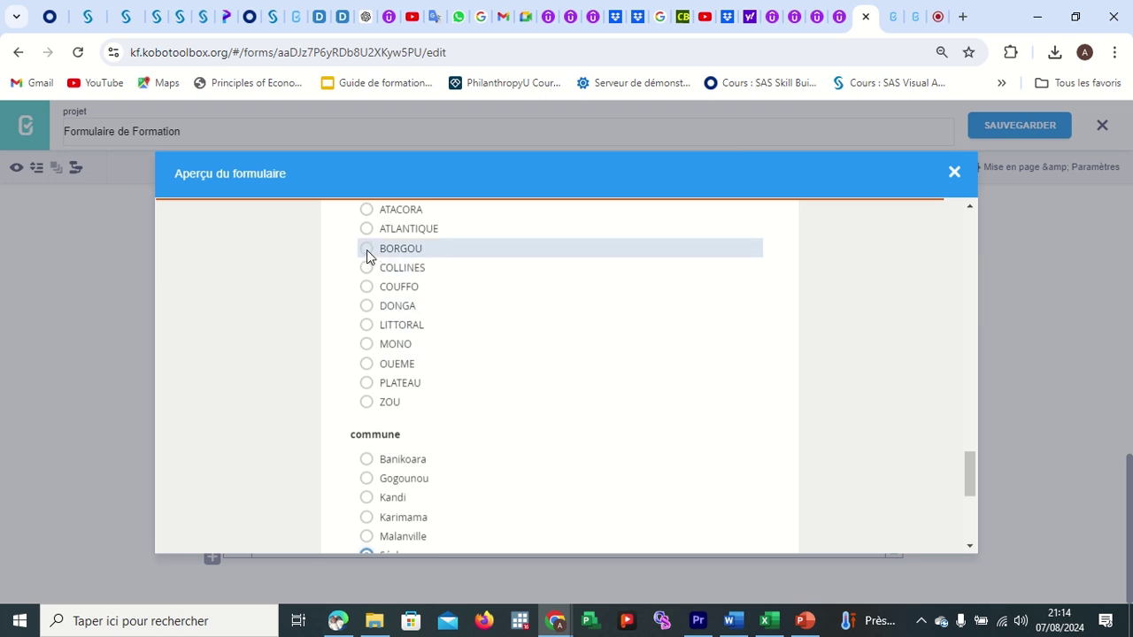
left_click(367, 250)
scroll(408, 440, "down", 1)
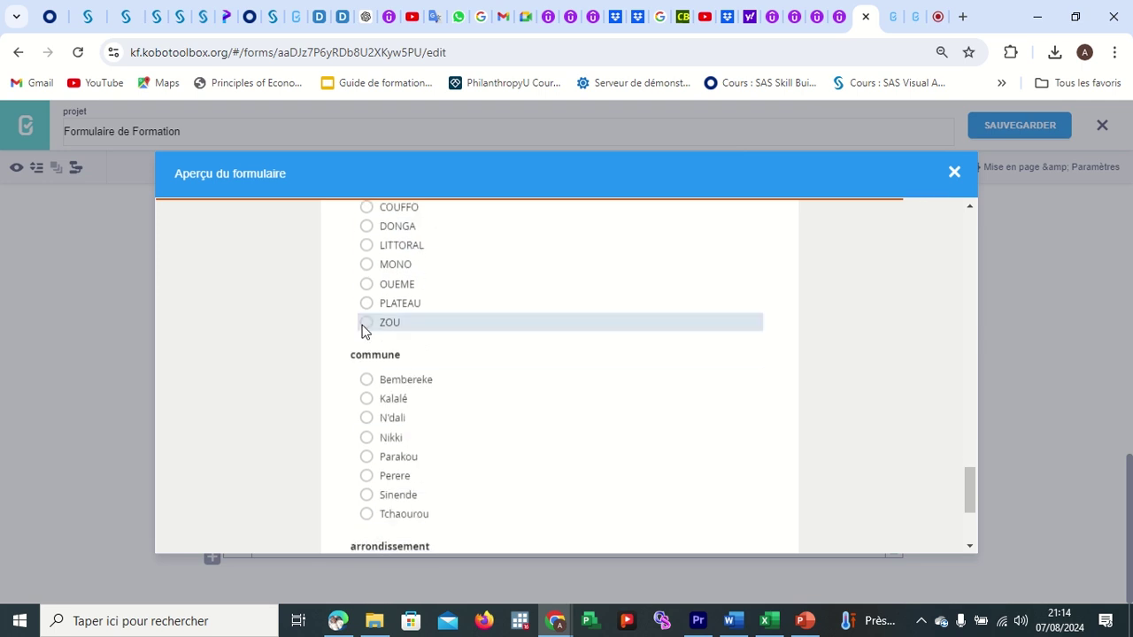
left_click(366, 400)
scroll(370, 399, "down", 1)
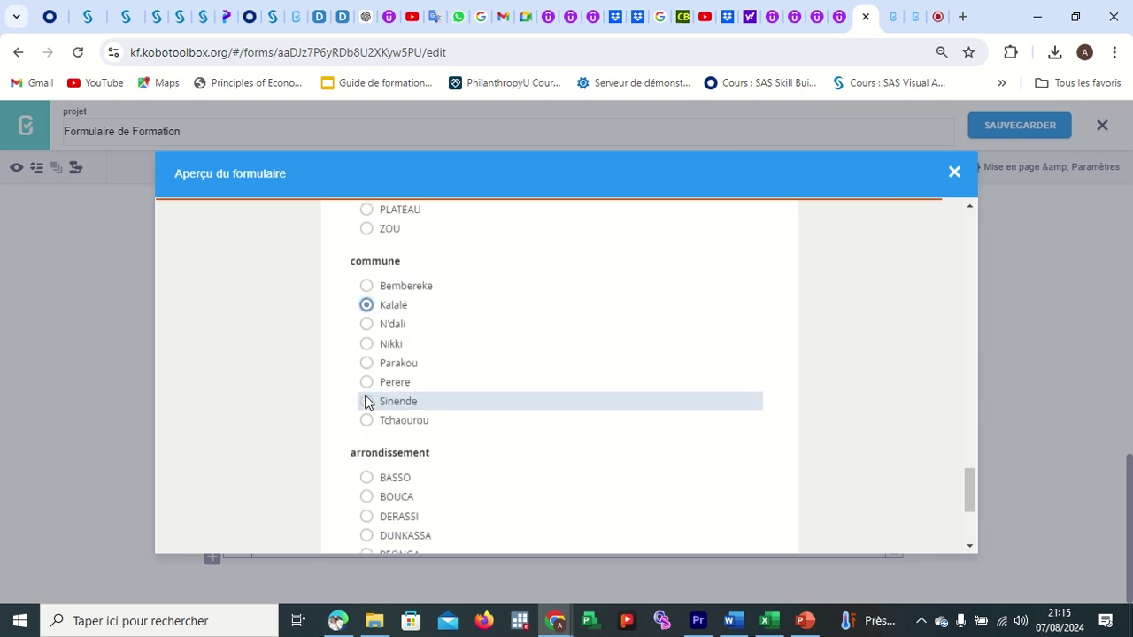
scroll(372, 443, "down", 1)
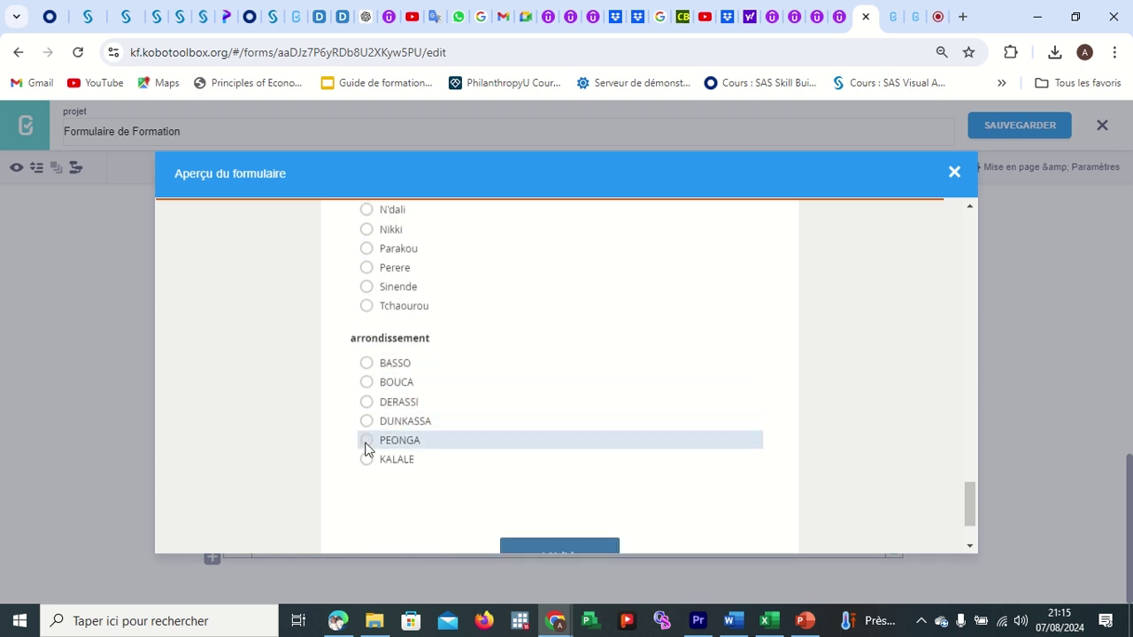
left_click(367, 459)
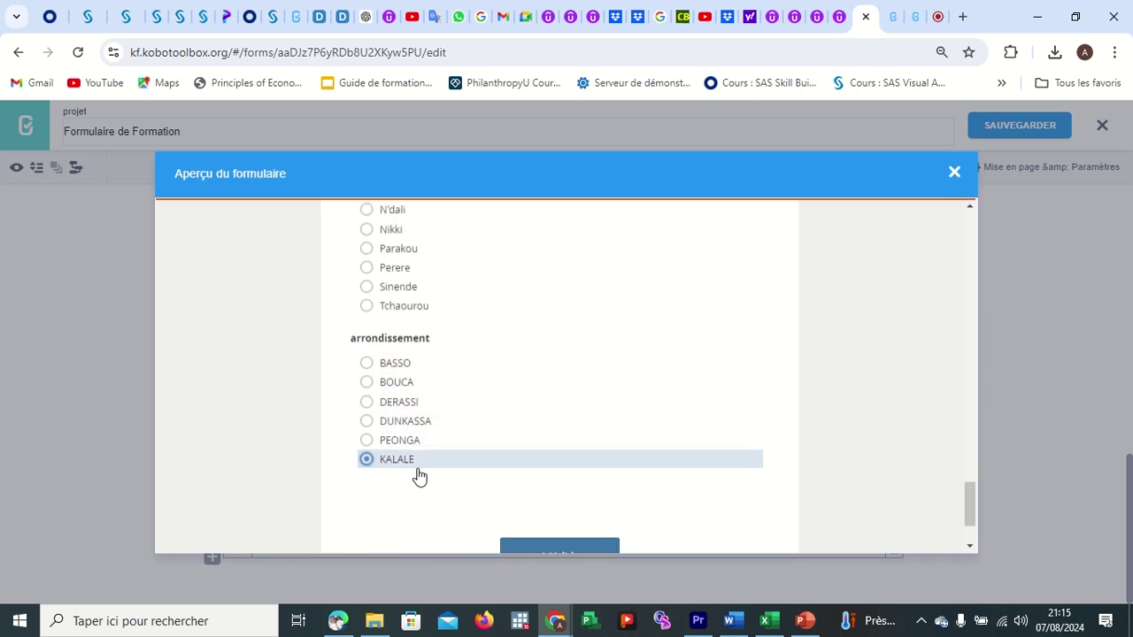
scroll(390, 447, "down", 1)
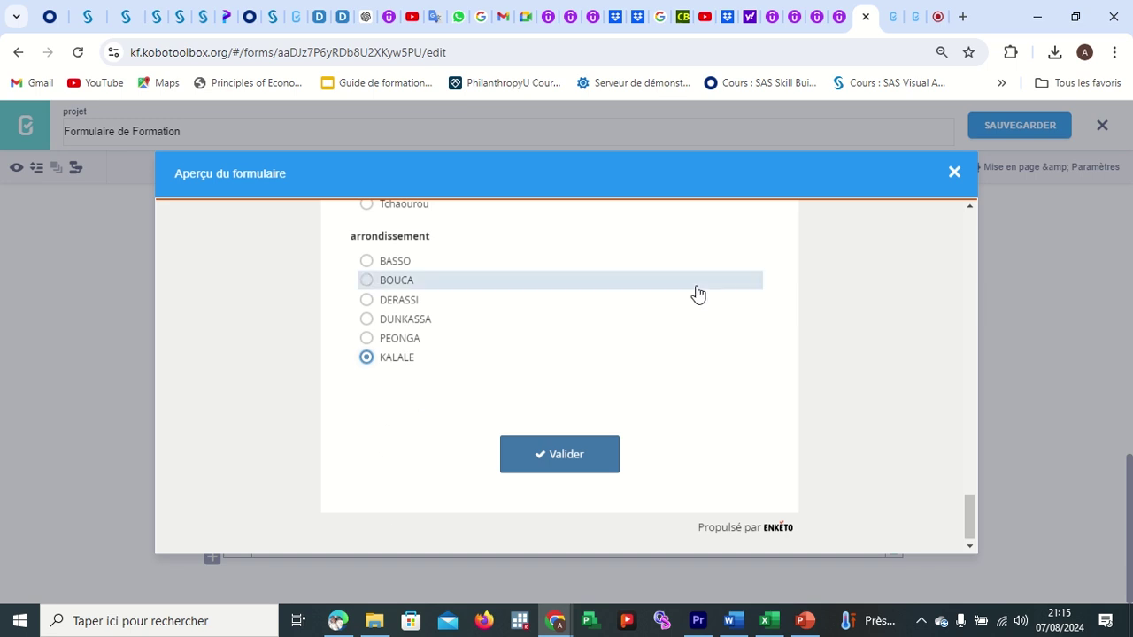
left_click(954, 171)
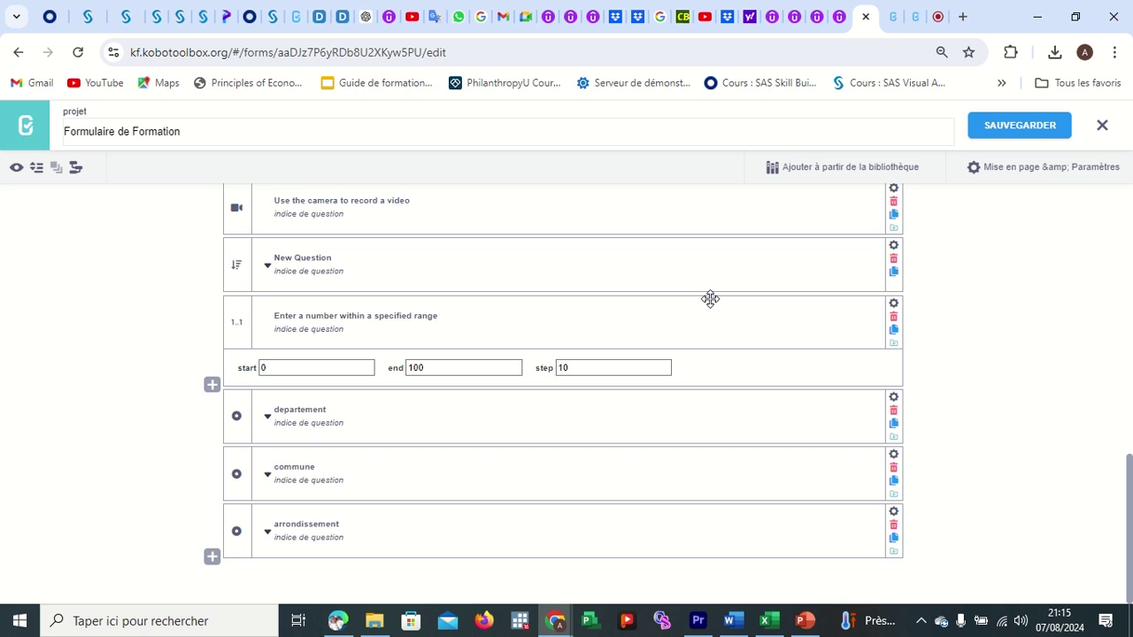
Scroll up the question list and switch to the Google Meet call.
scroll(710, 299, "up", 10)
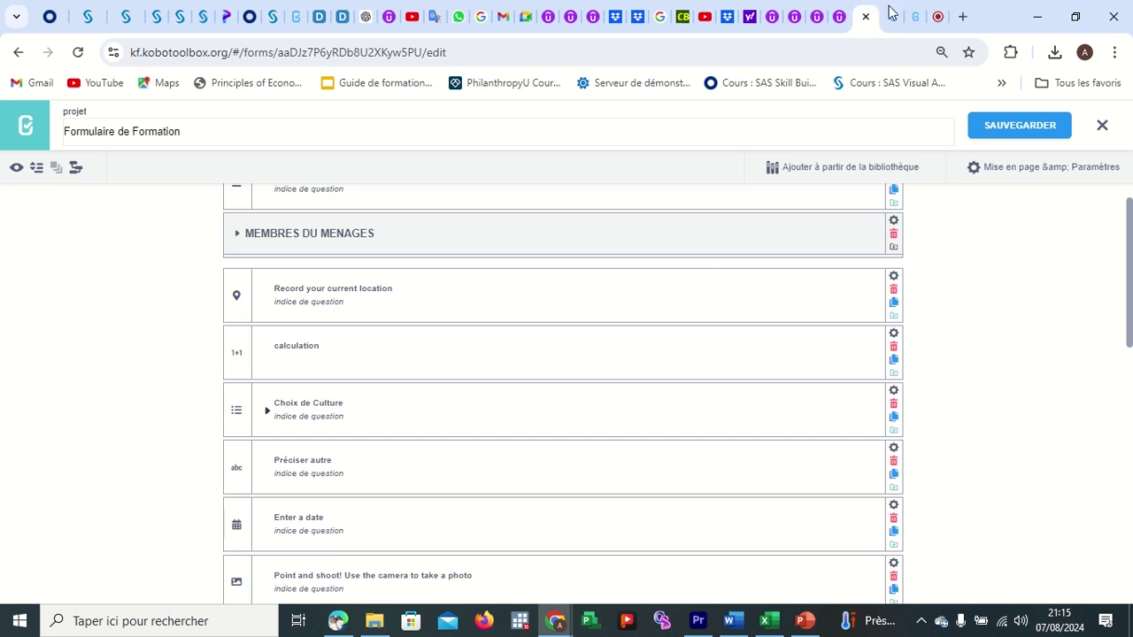
left_click(939, 17)
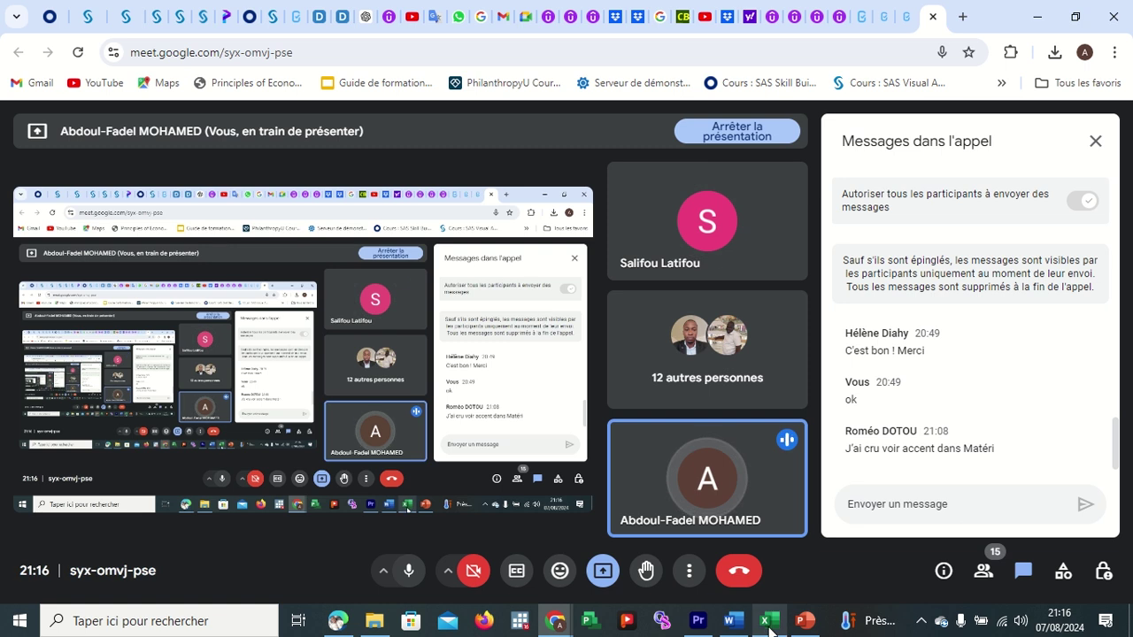
mouse_move(769, 630)
left_click(771, 566)
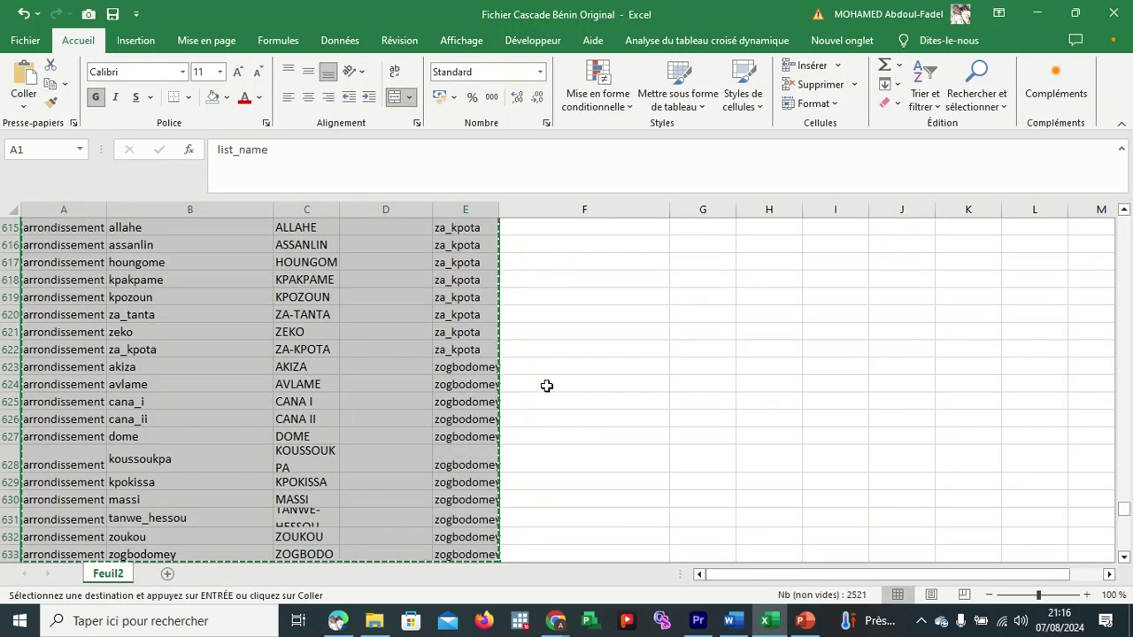
key("Return")
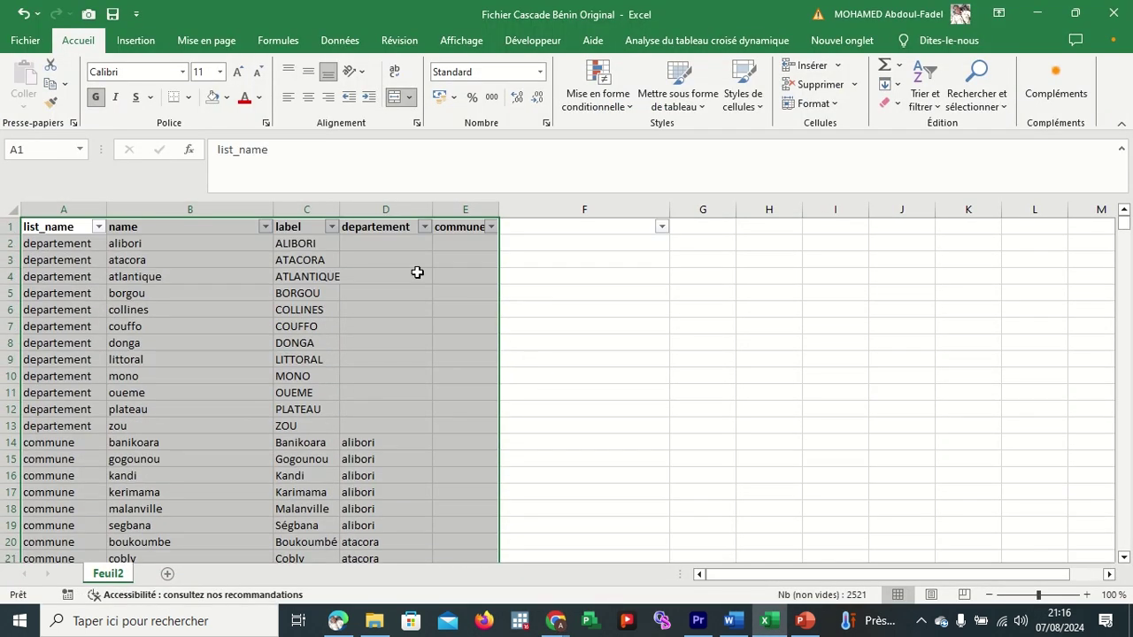
left_click(394, 243)
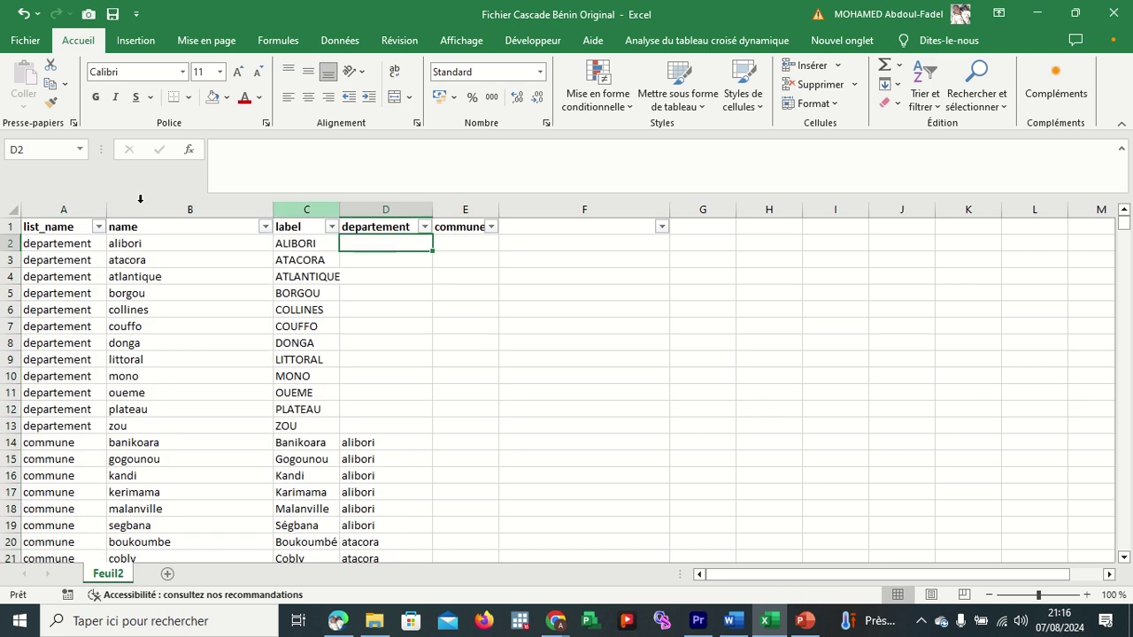
left_click(61, 230)
left_click(140, 228)
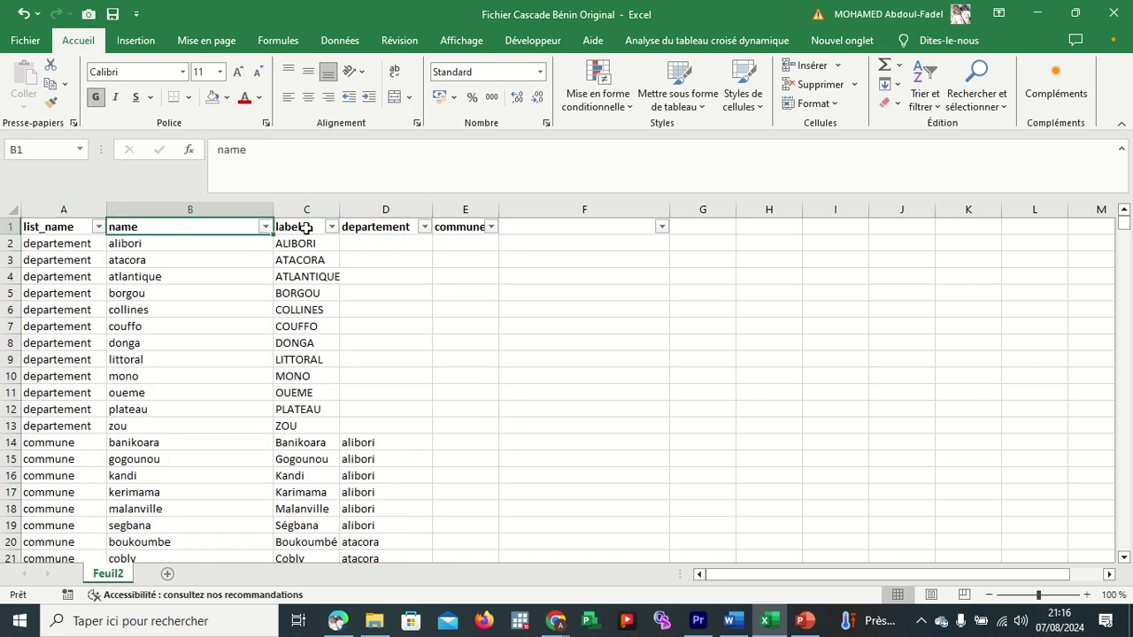
left_click(307, 227)
left_click(365, 227)
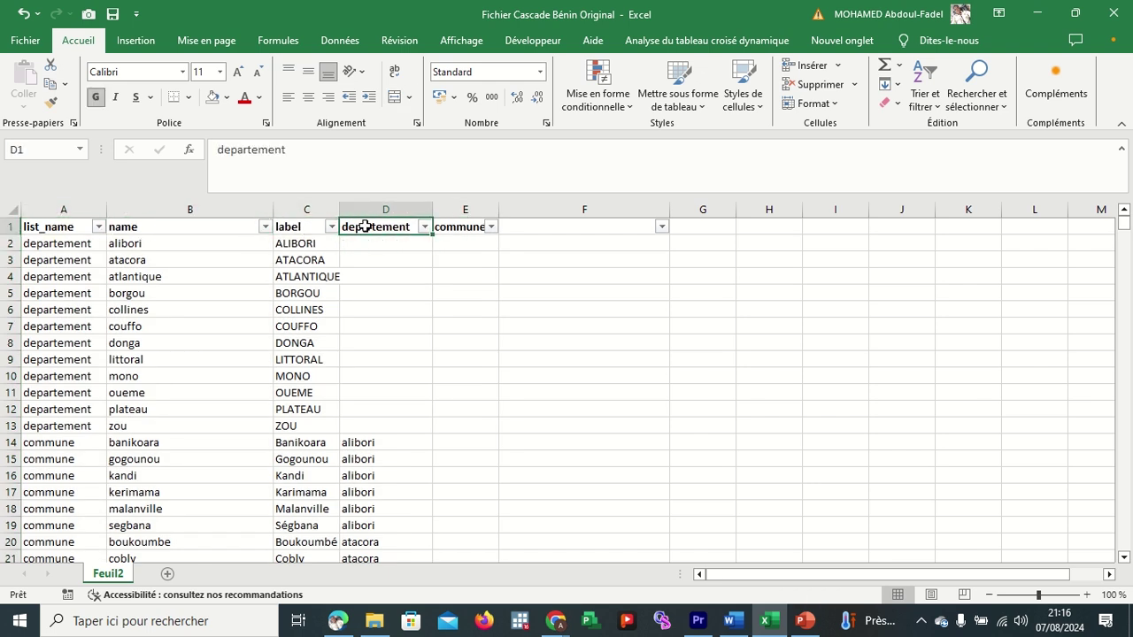
left_click(449, 226)
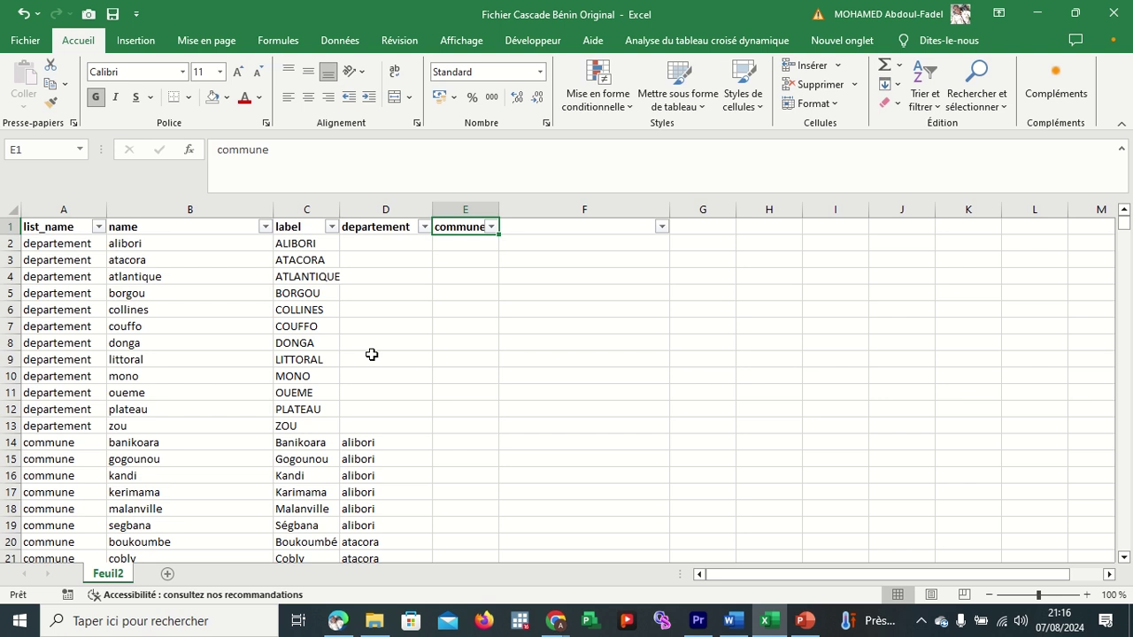
left_click(320, 210)
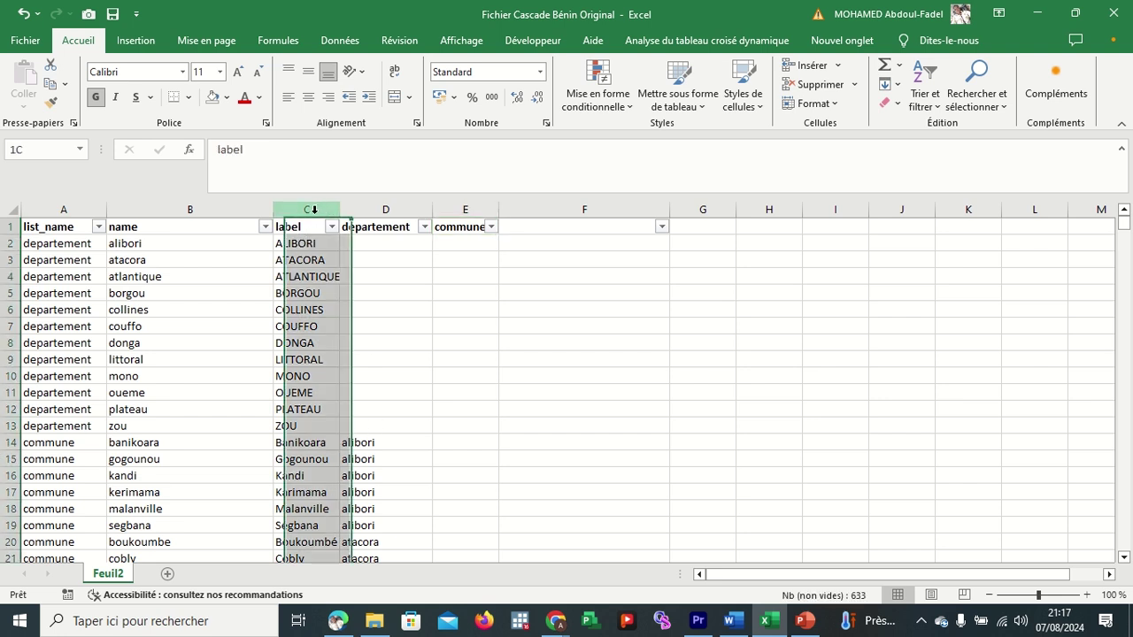
left_click(363, 440)
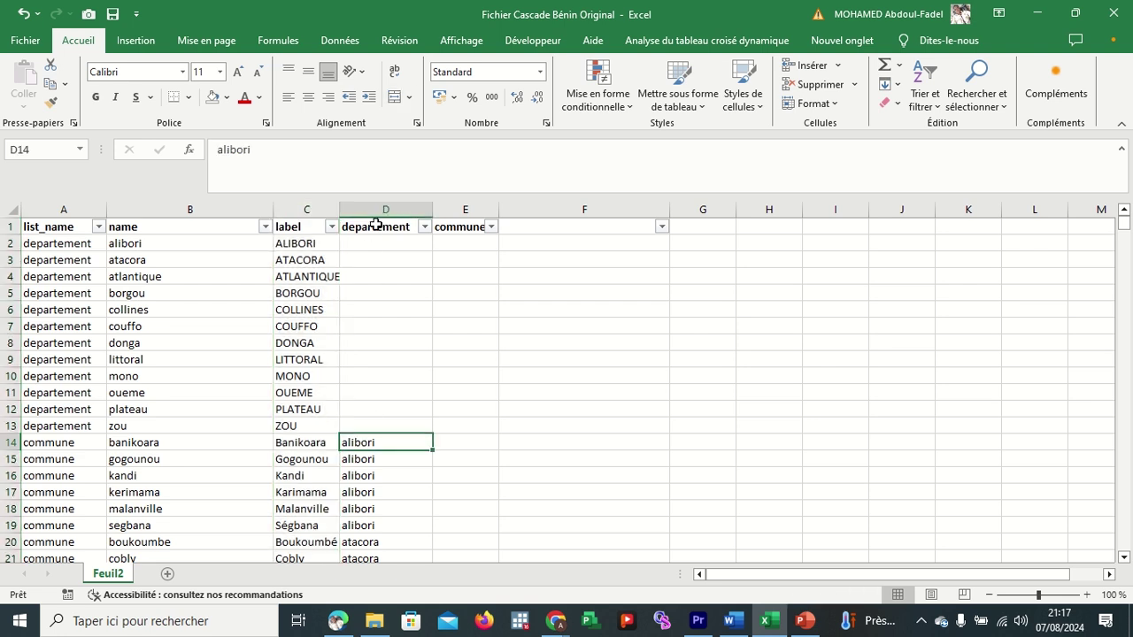
left_click(57, 443)
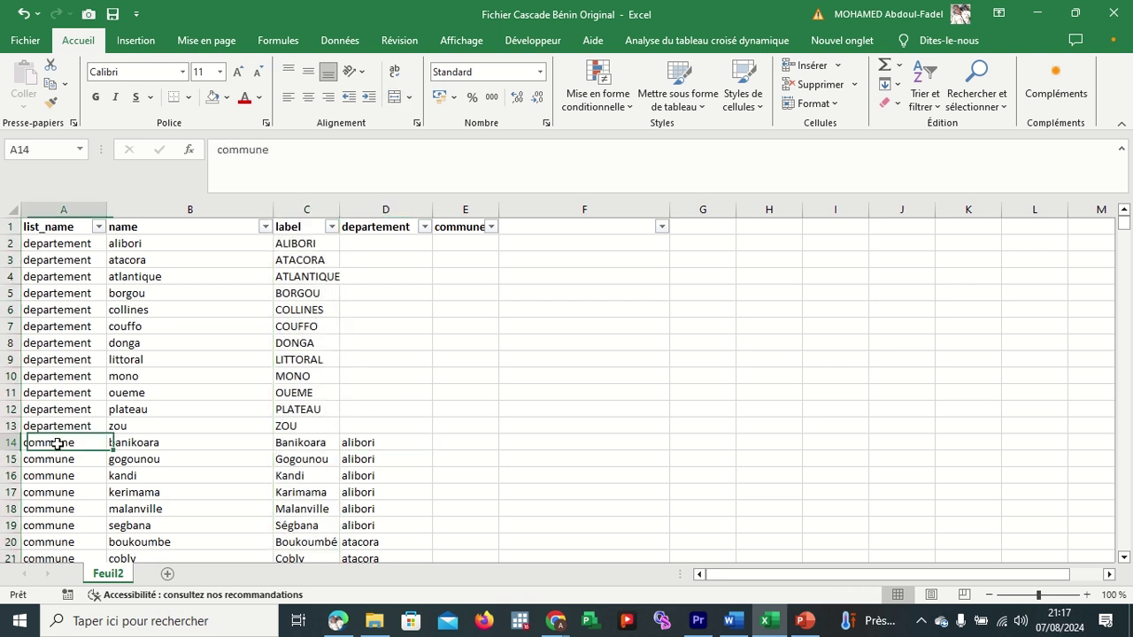
left_click(447, 210)
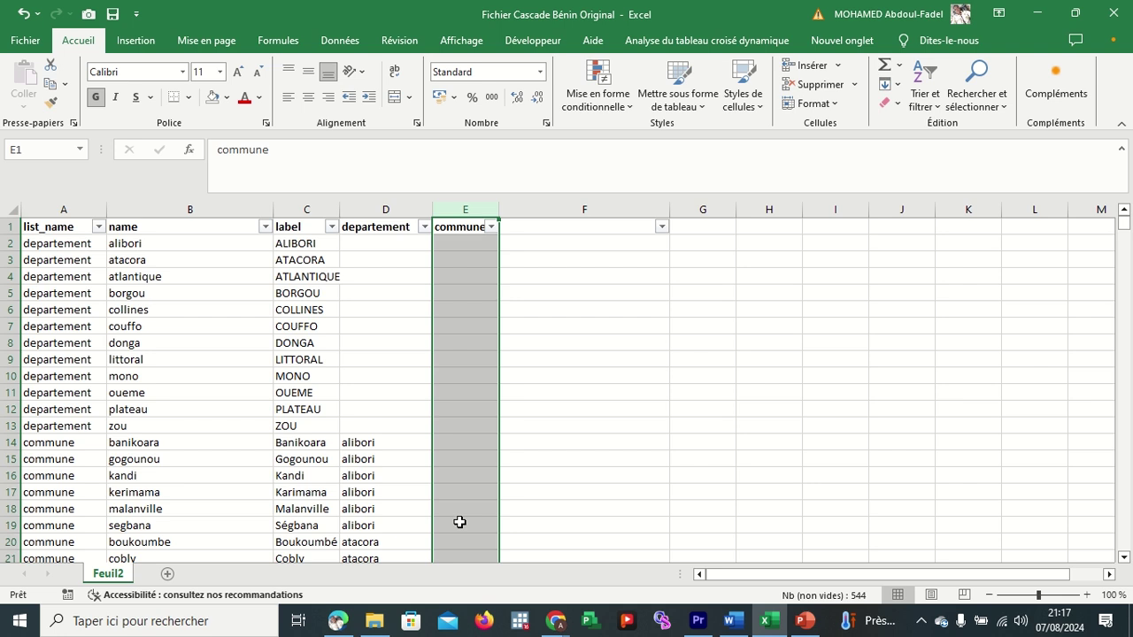
left_click(361, 440)
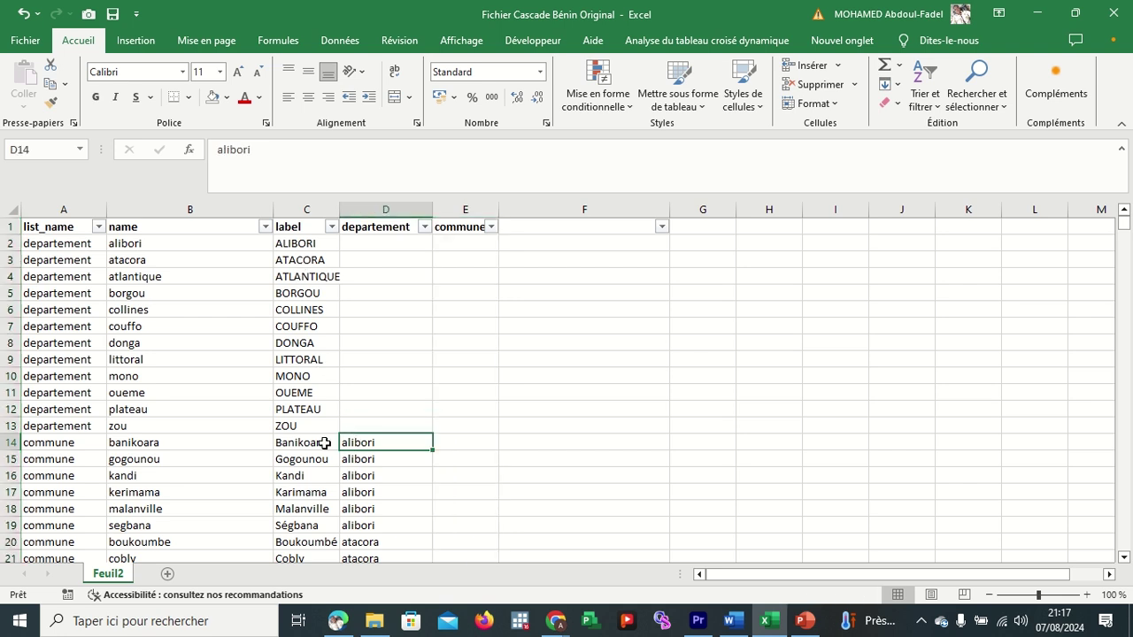
left_click(325, 443)
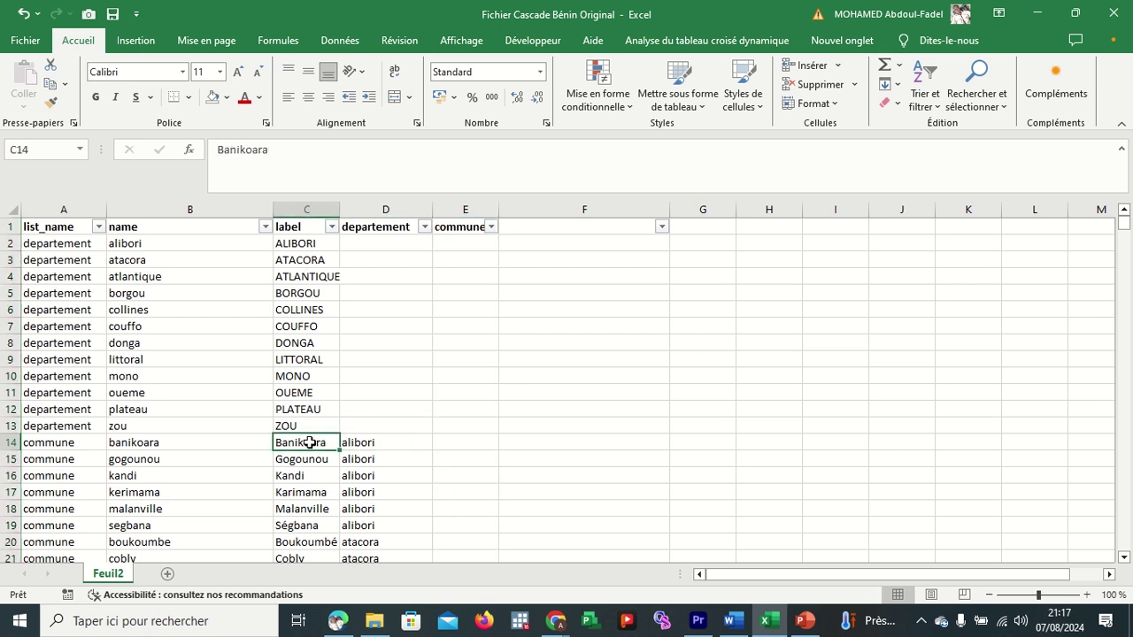
left_click(383, 225)
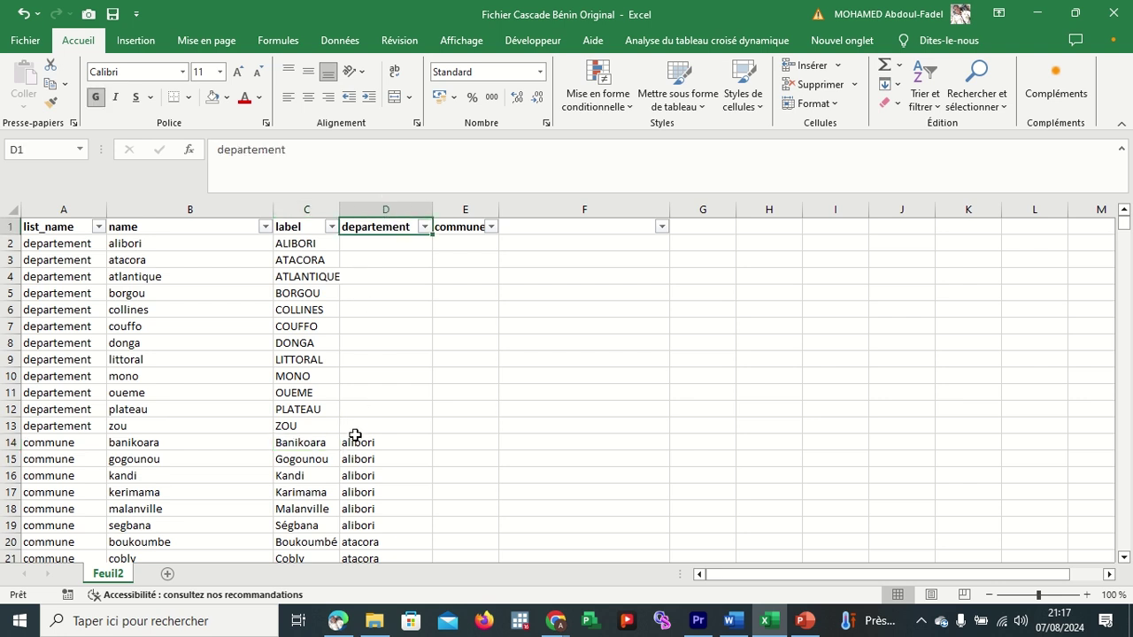
left_click(11, 443)
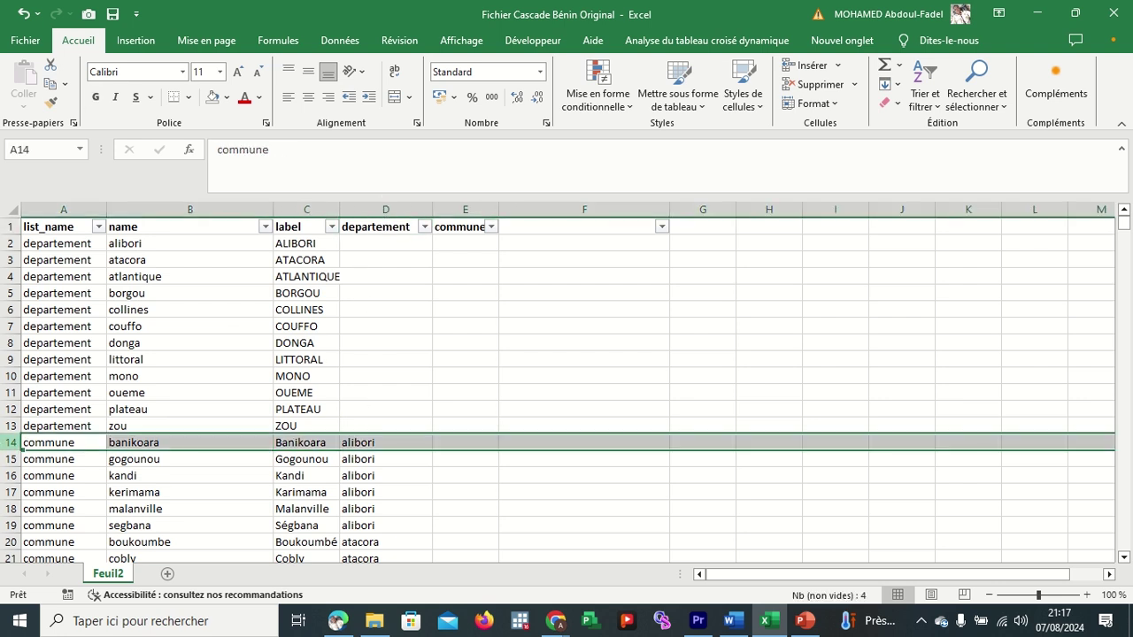
left_click(365, 444)
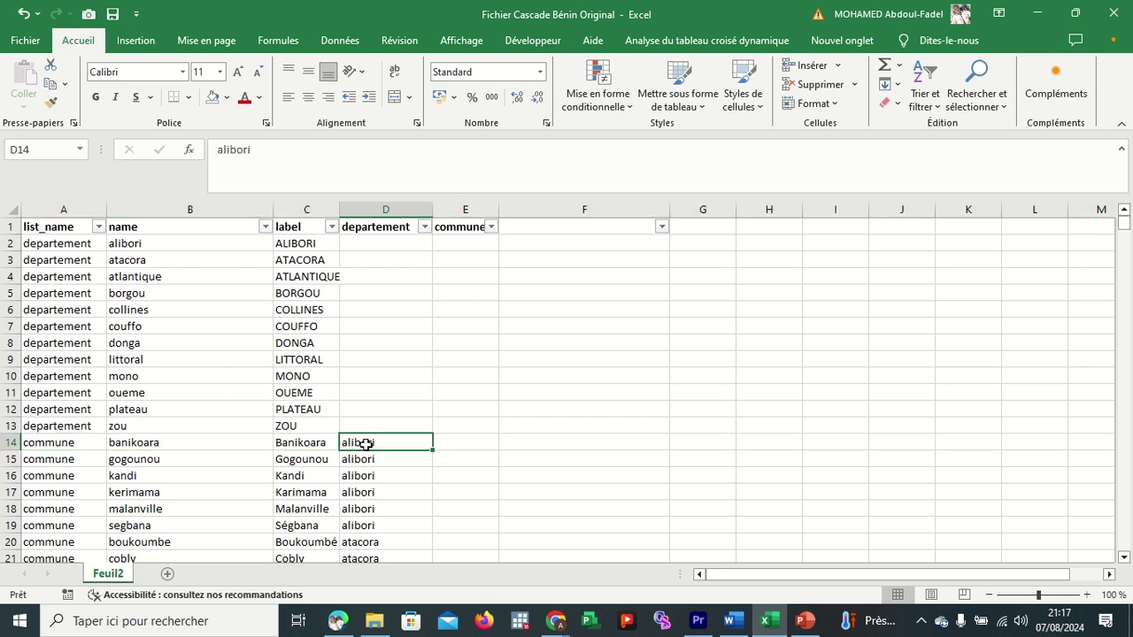
left_click(463, 228)
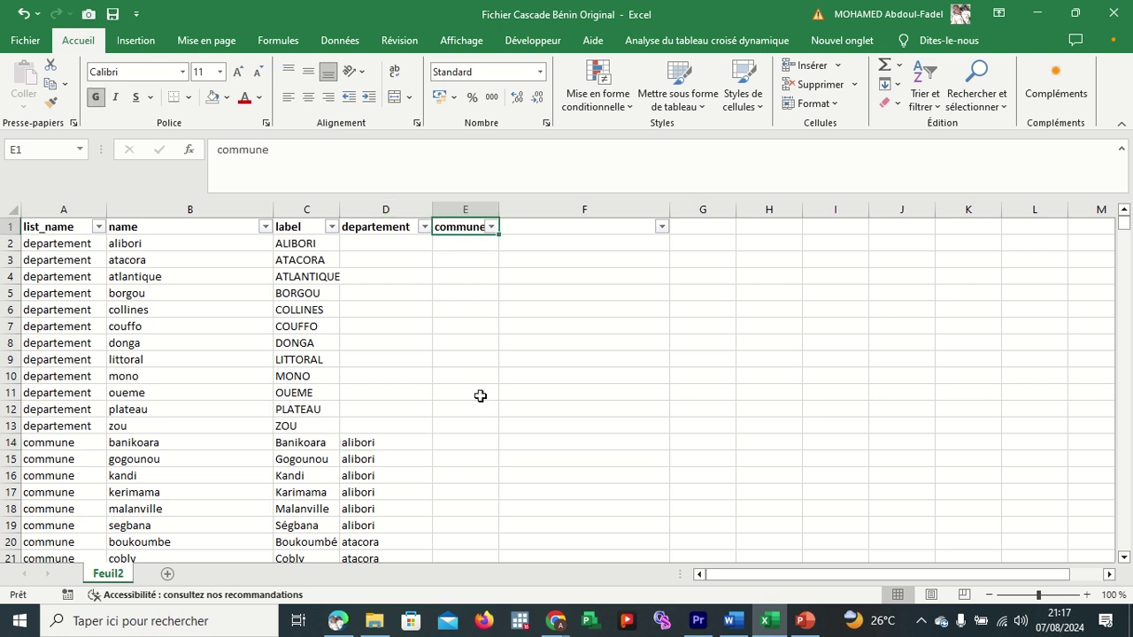
scroll(482, 391, "down", 13)
scroll(483, 391, "down", 16)
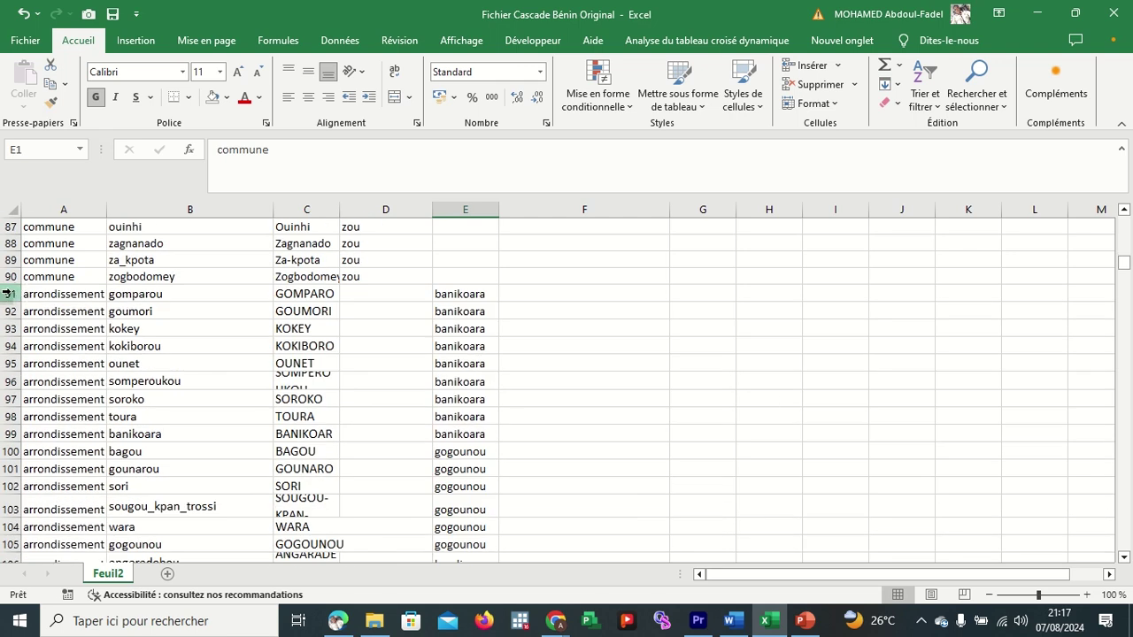
left_click(10, 294)
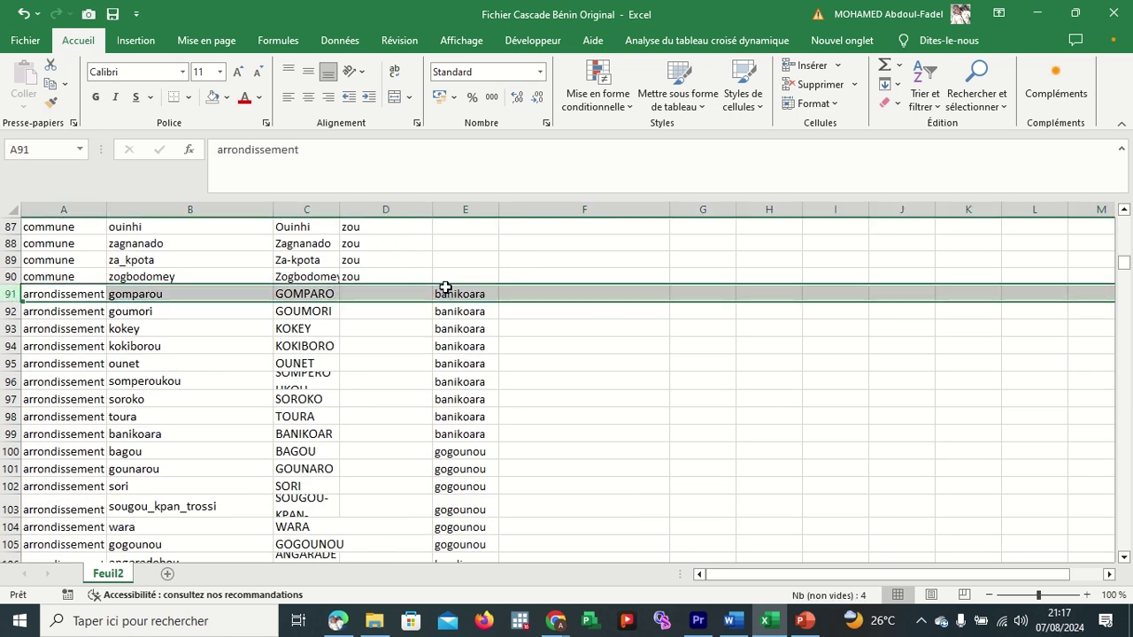
scroll(445, 289, "up", 20)
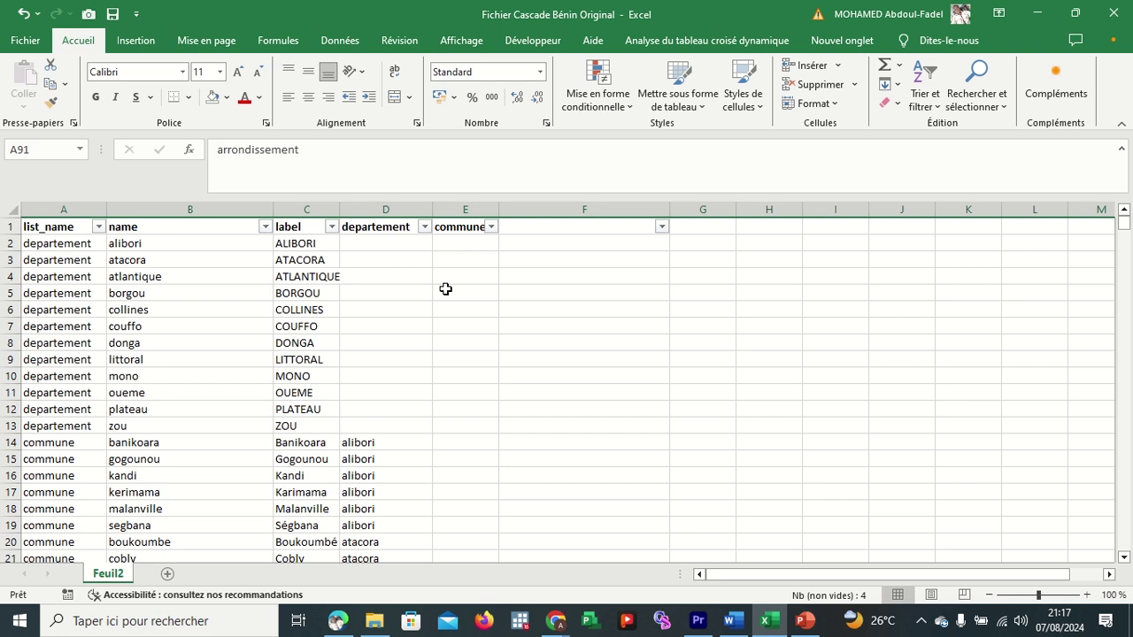
Type arrondissement as a new header in F1, right after commune.
left_click(544, 231)
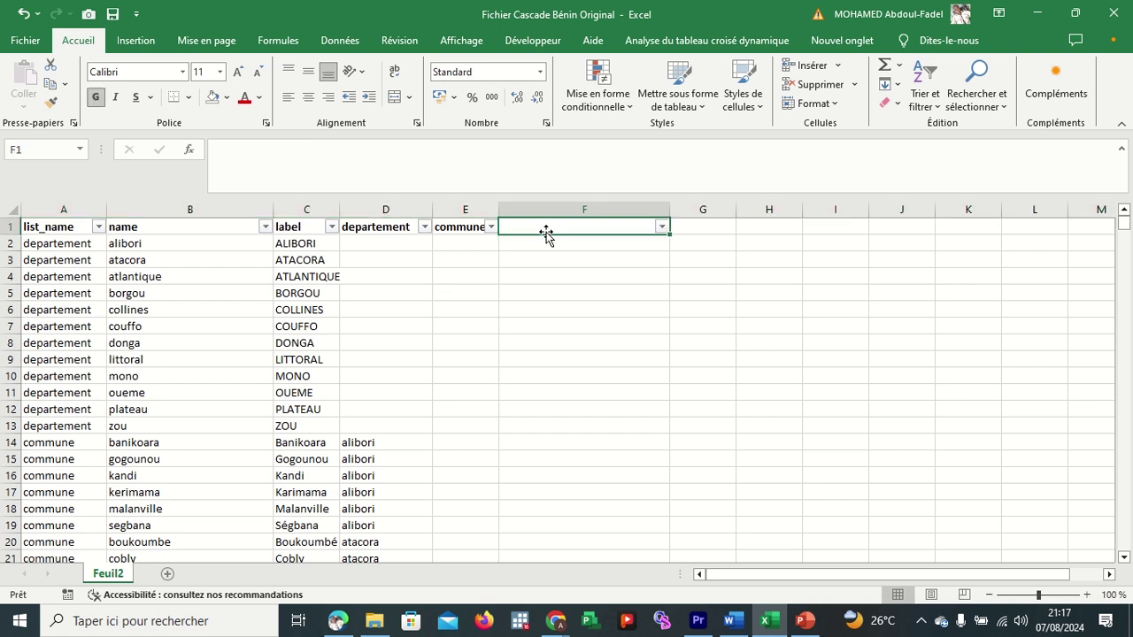
type("a")
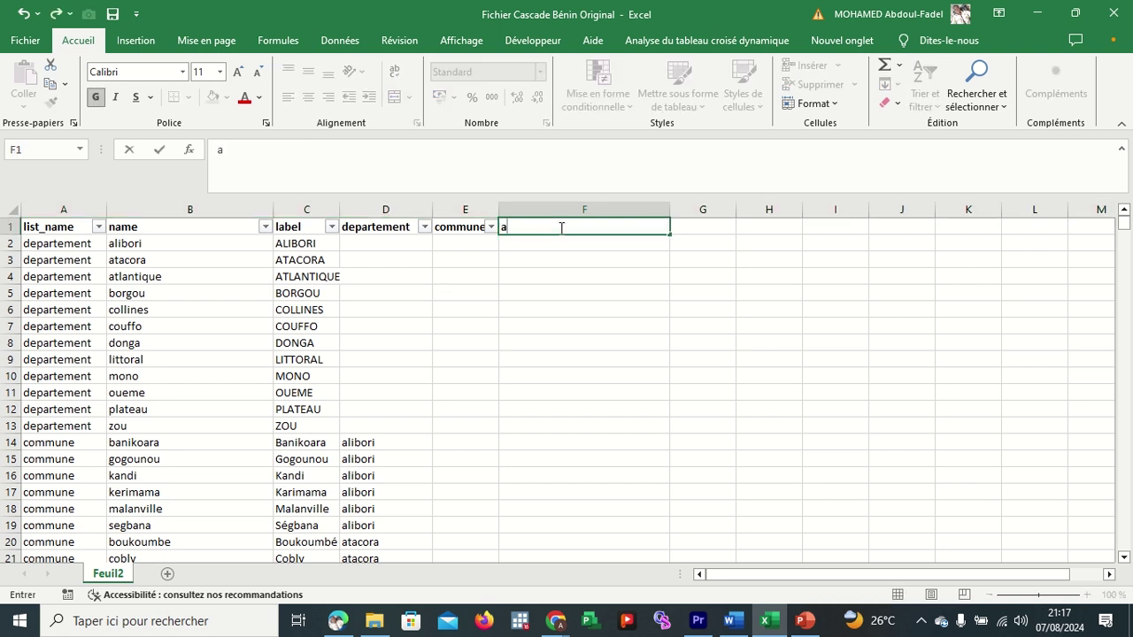
type("rrondissement")
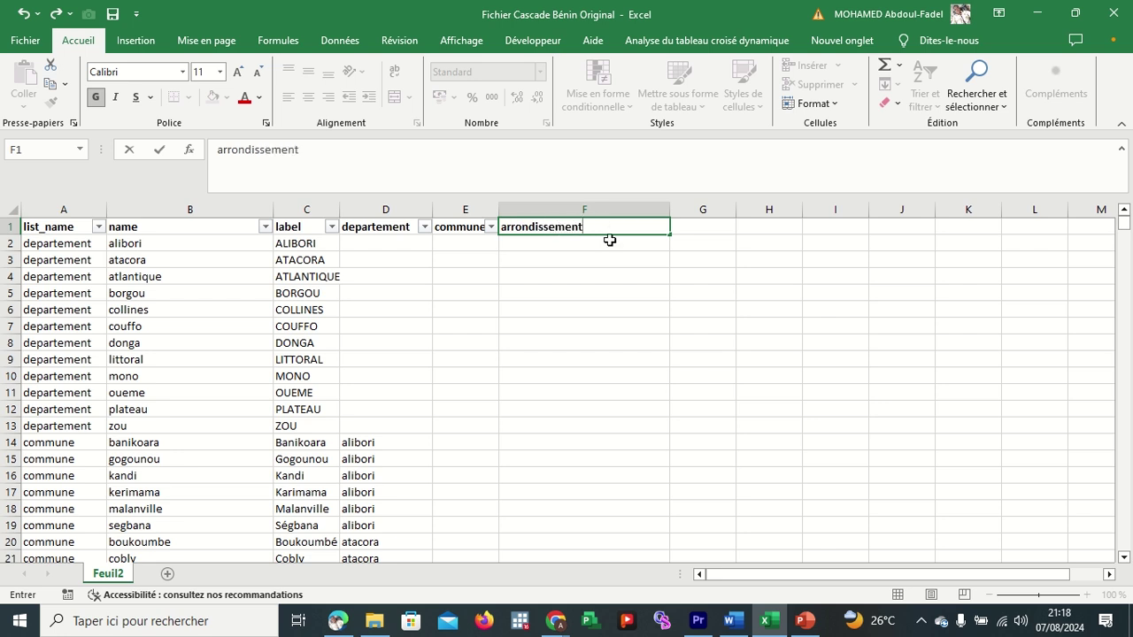
key("Return")
left_click(600, 228)
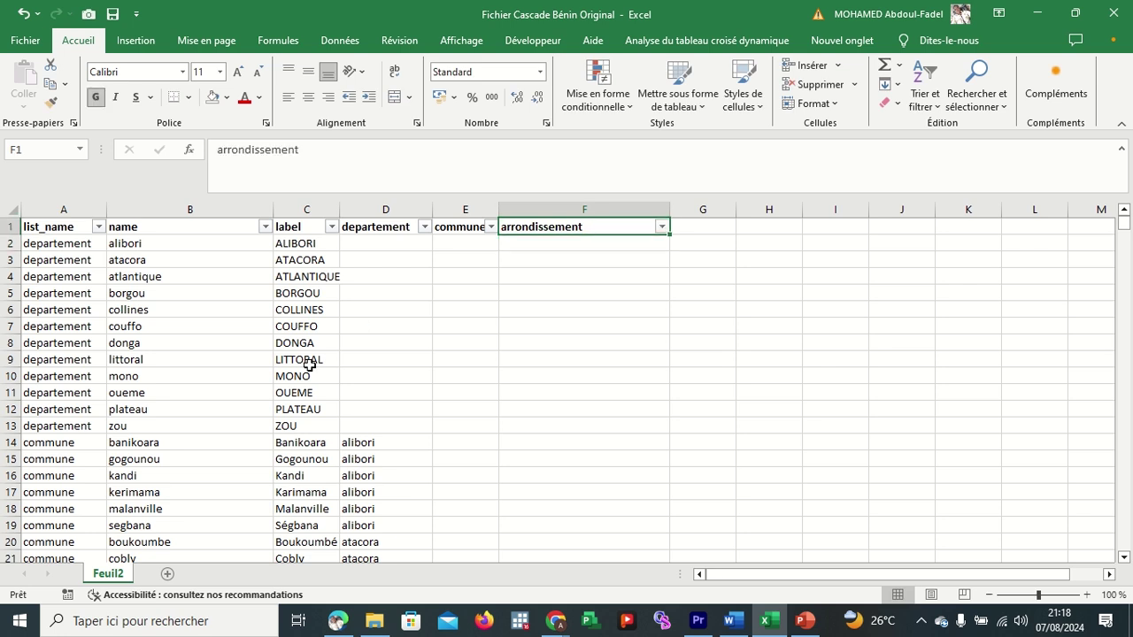
scroll(308, 365, "down", 20)
scroll(308, 365, "down", 8)
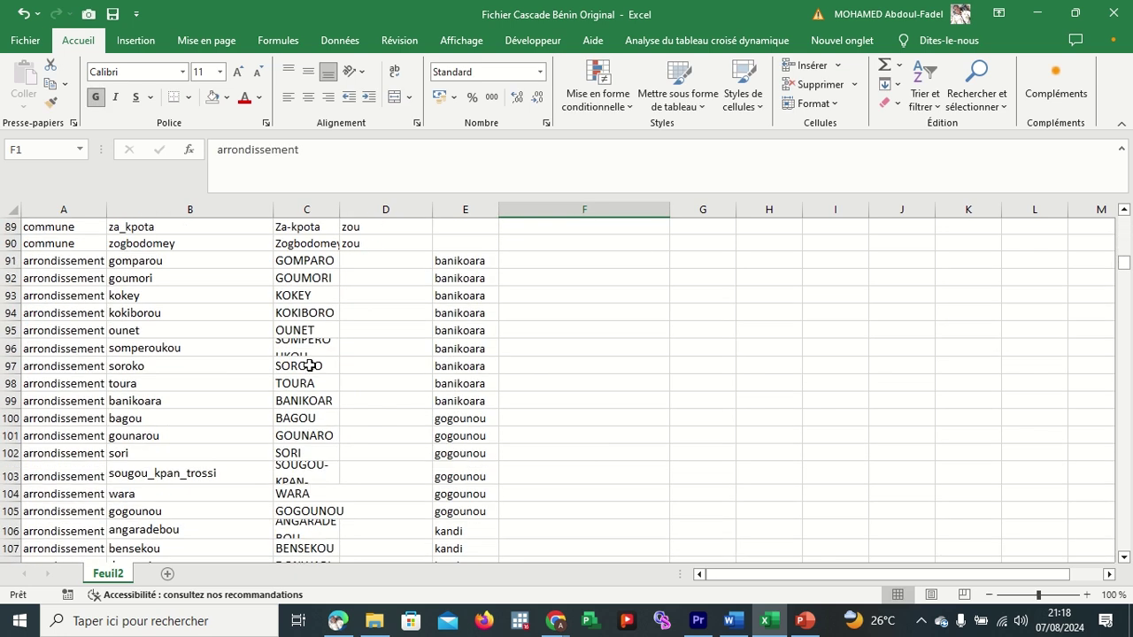
scroll(308, 365, "up", 2)
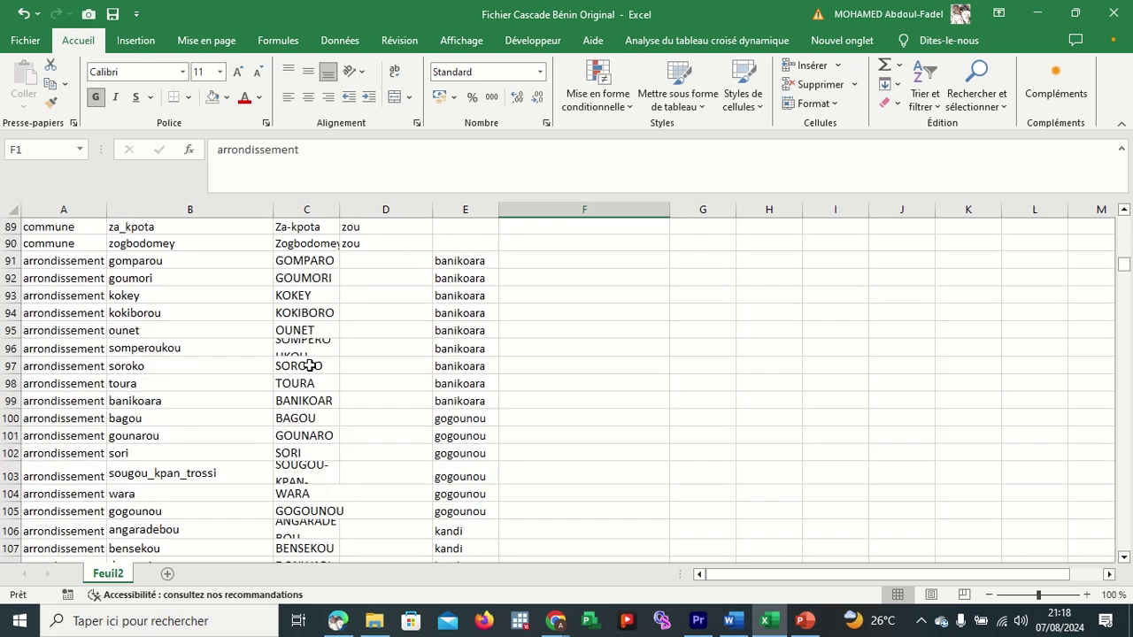
Replace F1 with the arrondissement list name copied from A91 and make it bold.
left_click(62, 259)
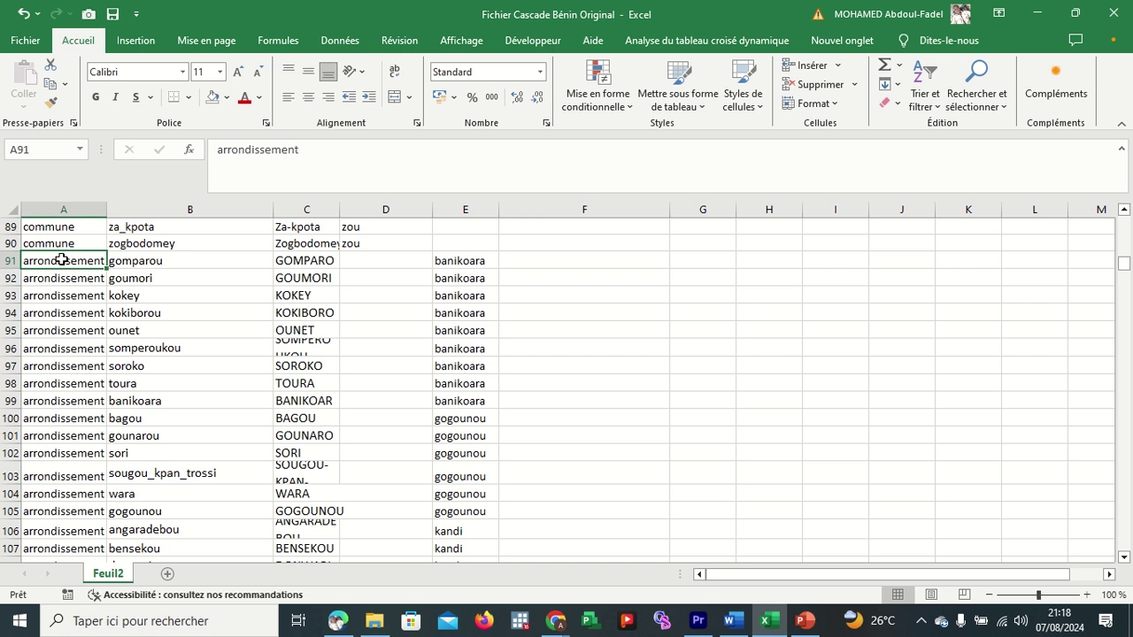
key("ctrl+c")
scroll(571, 331, "up", 20)
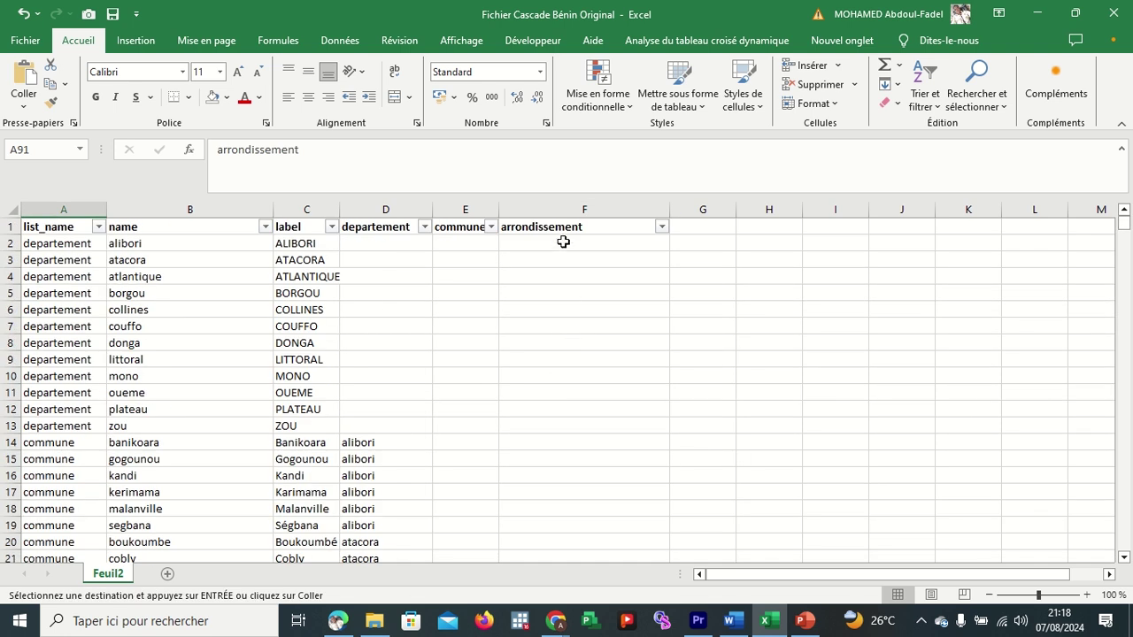
left_click(565, 229)
key("ctrl+v")
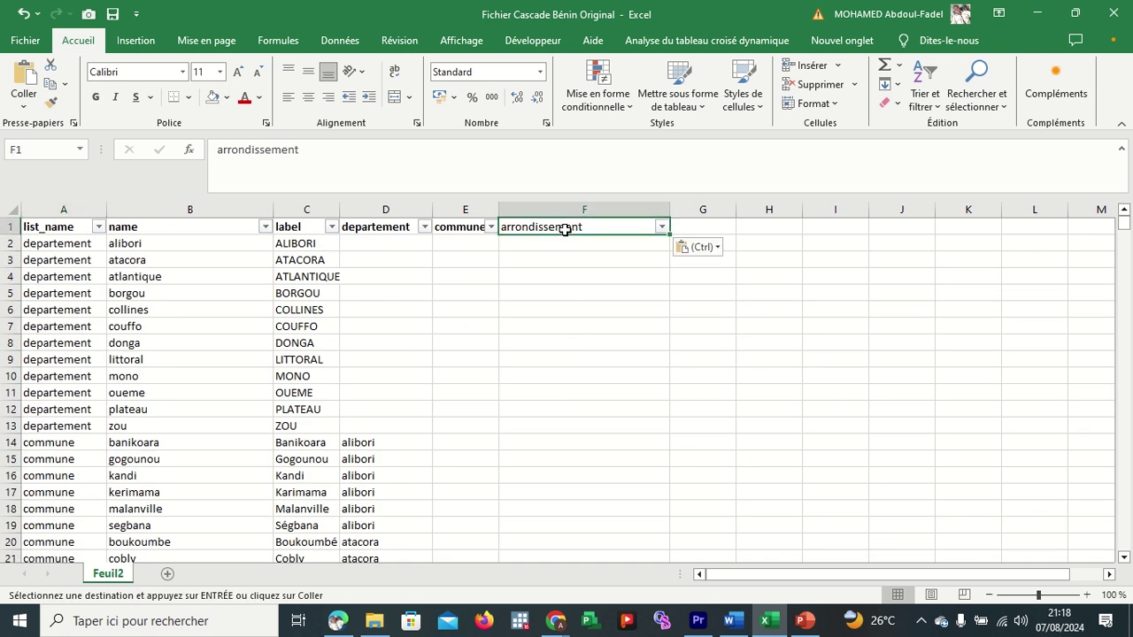
left_click(95, 99)
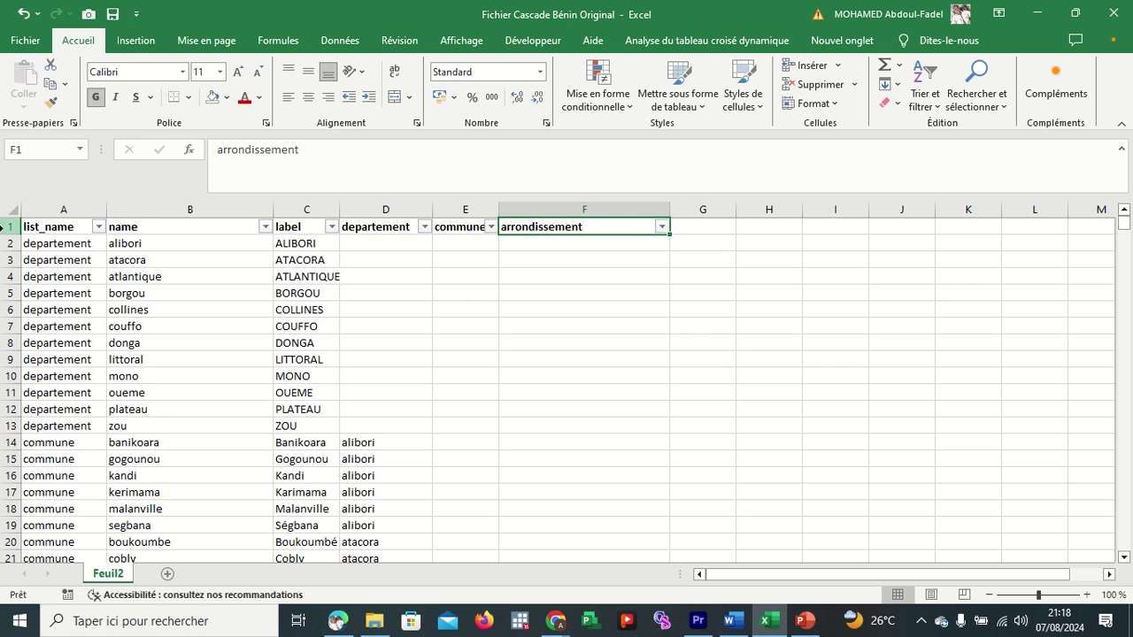
left_click(5, 226)
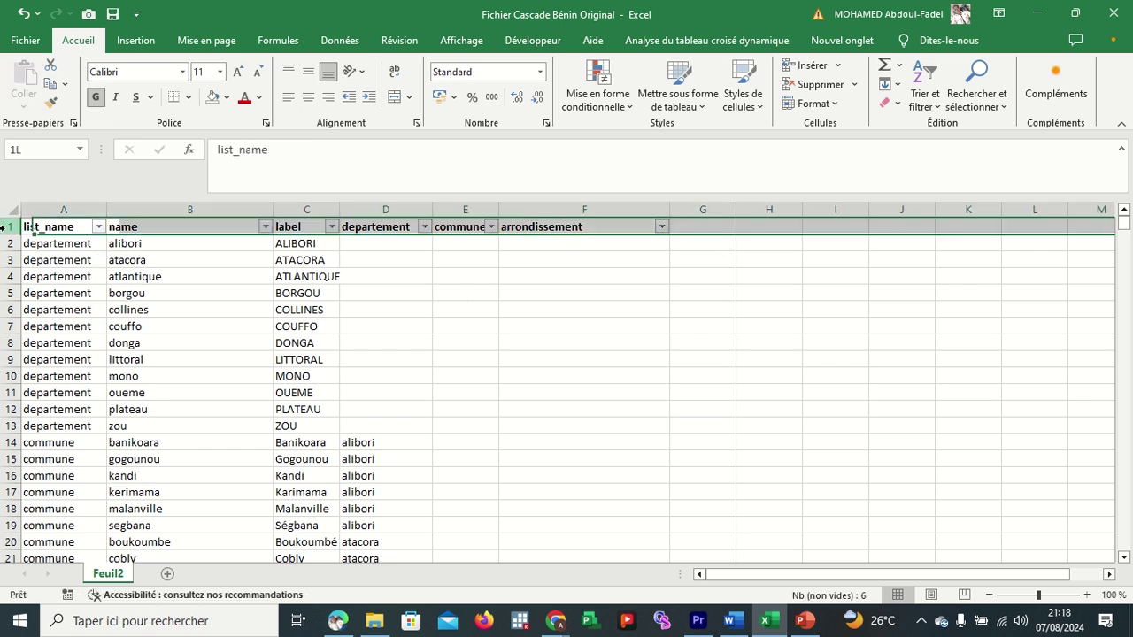
left_click(514, 239)
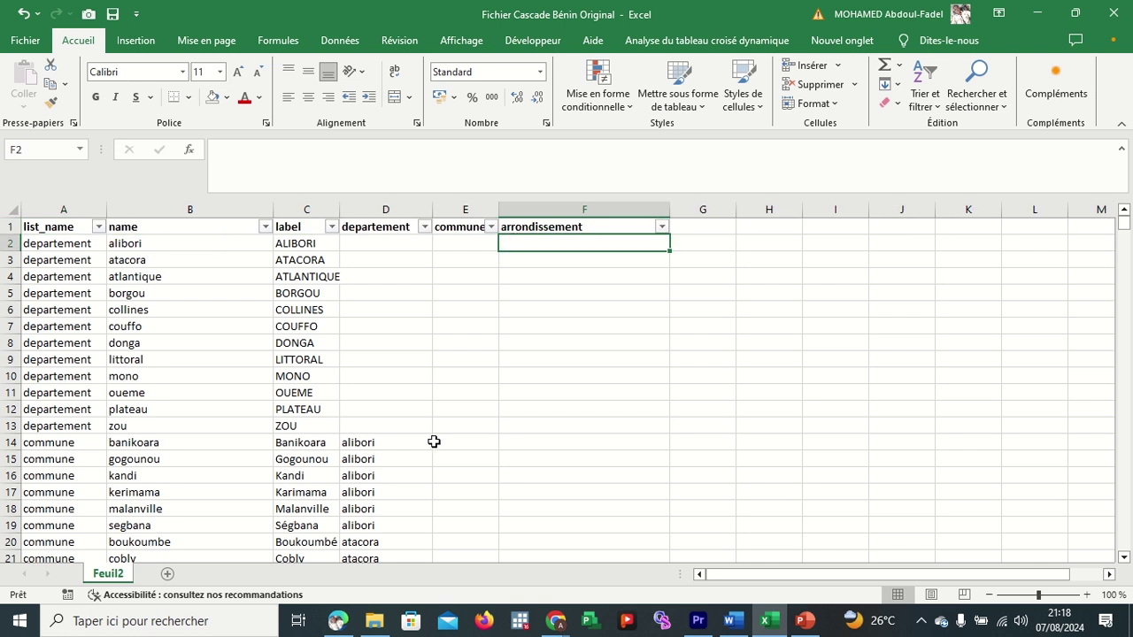
Enter the label Village 1 in C634, just below the last arrondissement row.
scroll(435, 443, "down", 20)
scroll(434, 441, "down", 20)
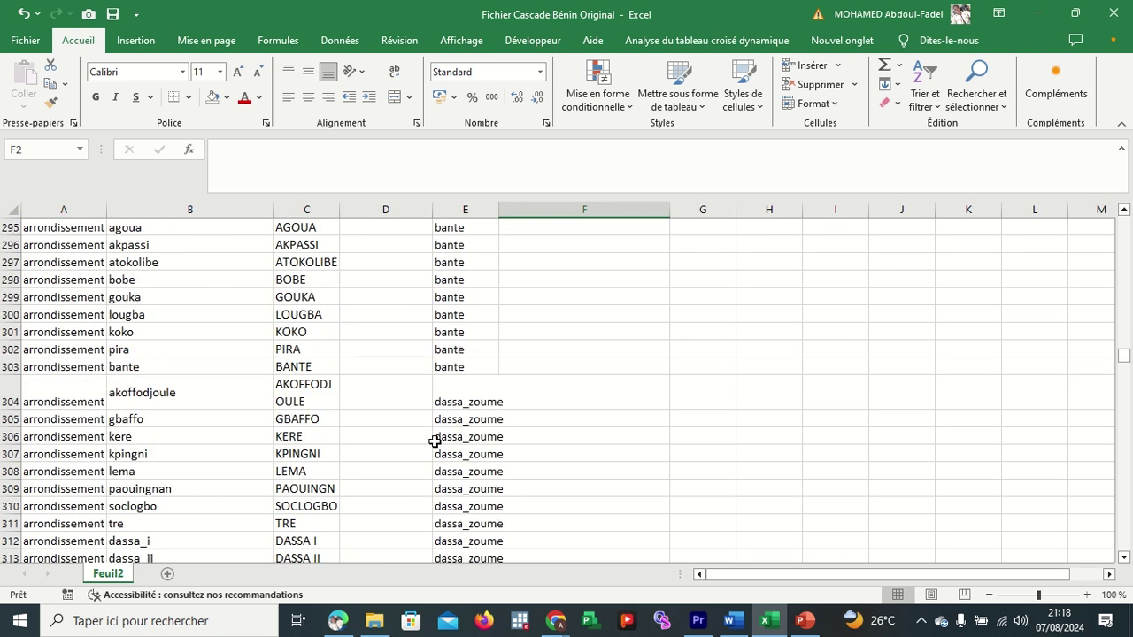
scroll(435, 418, "down", 20)
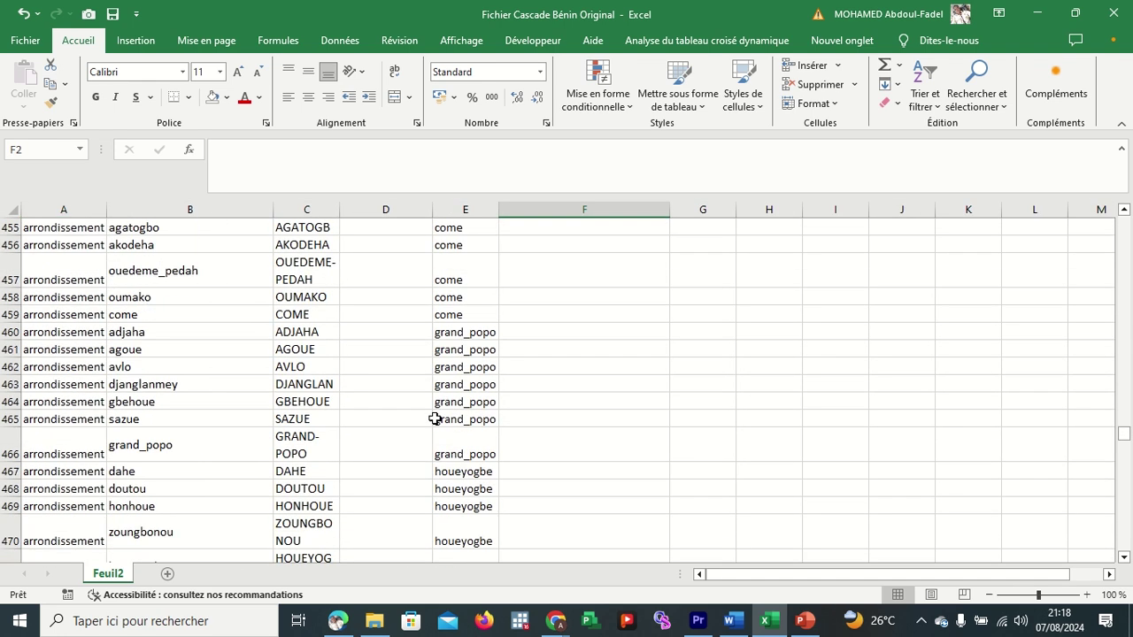
scroll(435, 418, "down", 16)
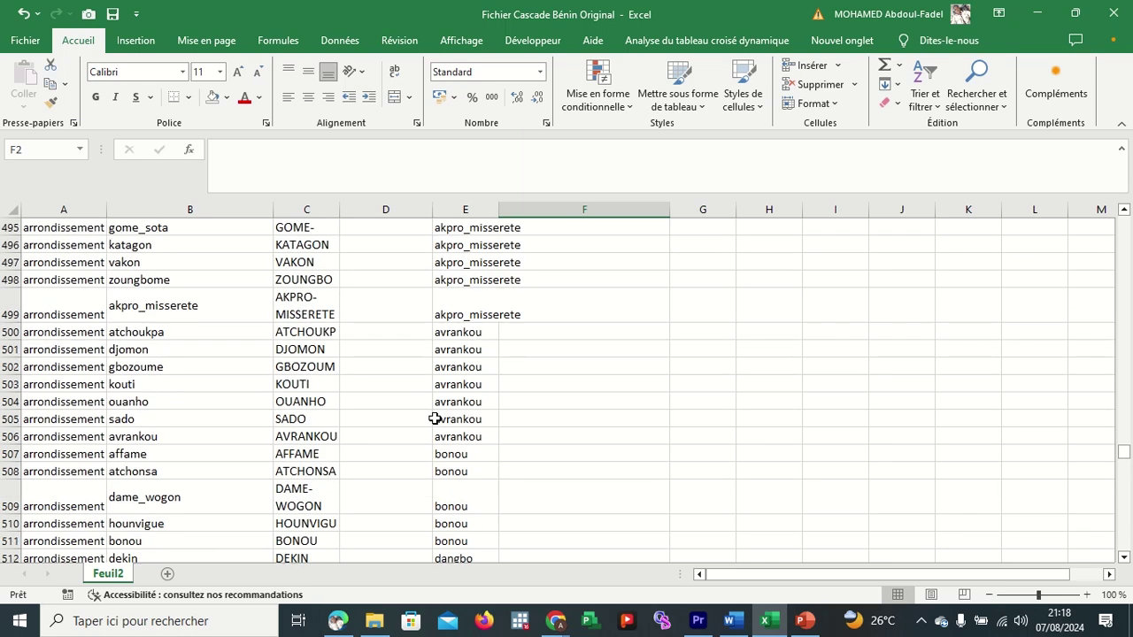
scroll(435, 419, "down", 20)
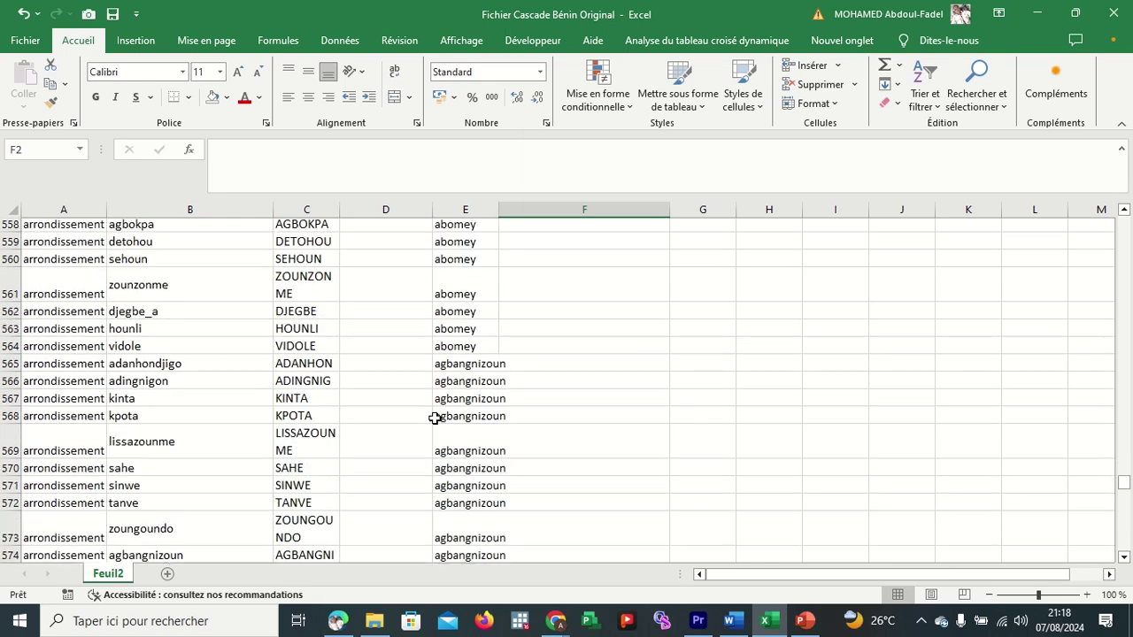
scroll(434, 419, "down", 20)
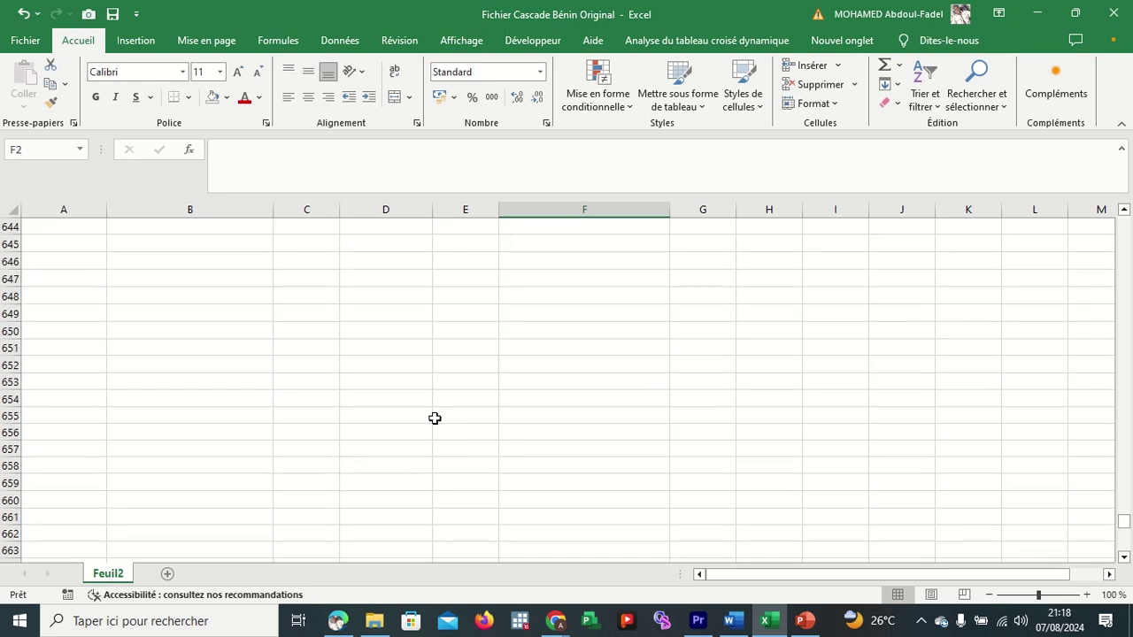
scroll(434, 418, "up", 13)
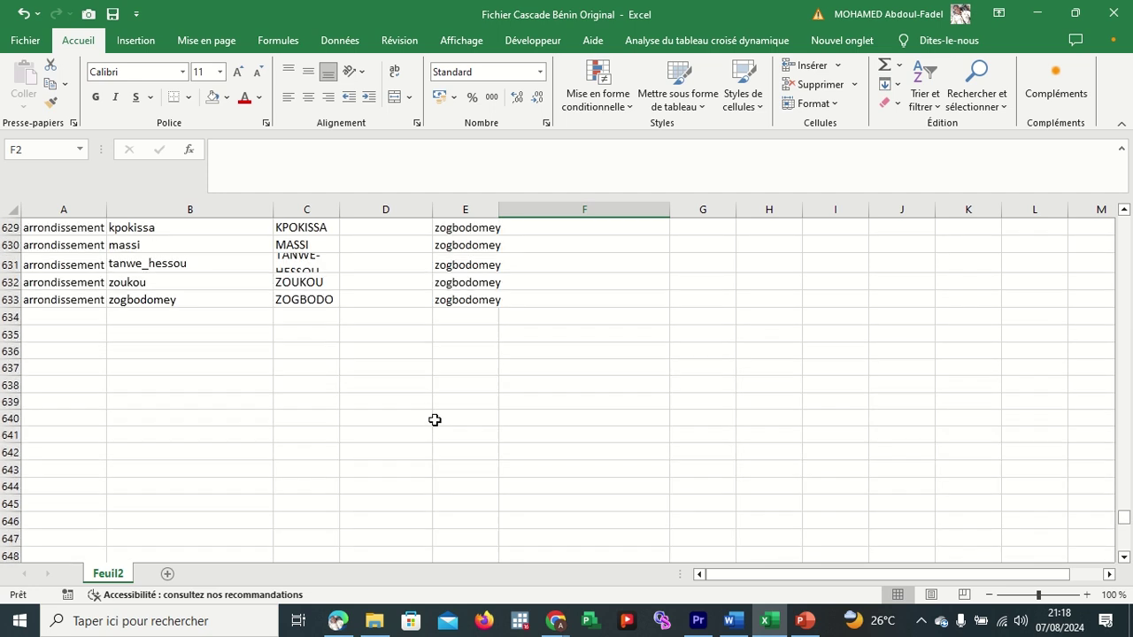
scroll(435, 420, "down", 2)
left_click(315, 432)
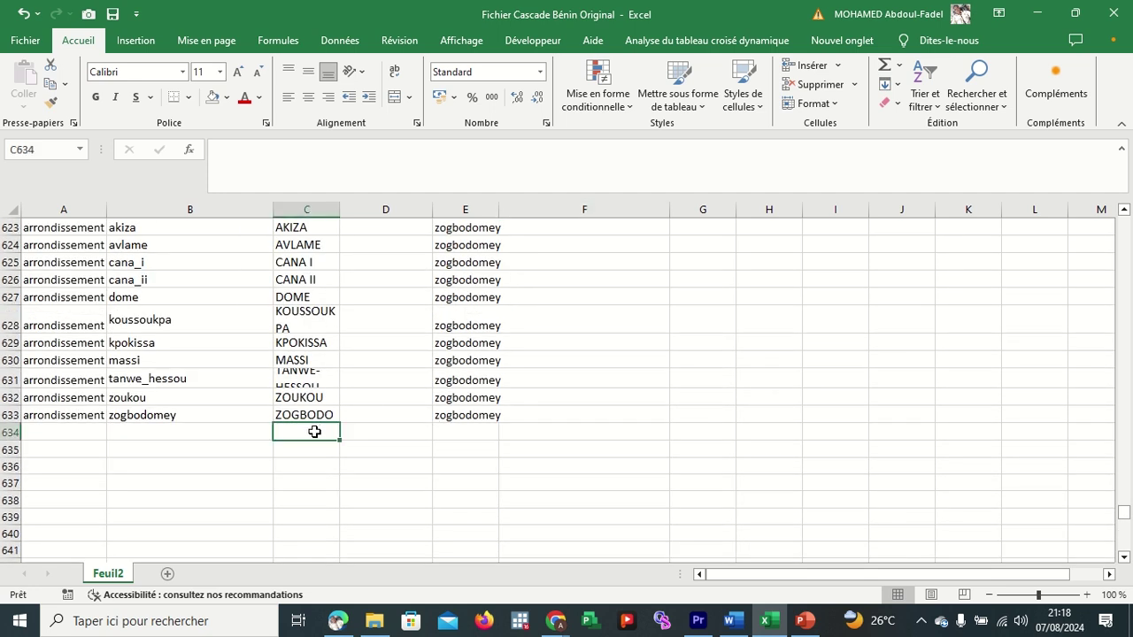
type("V")
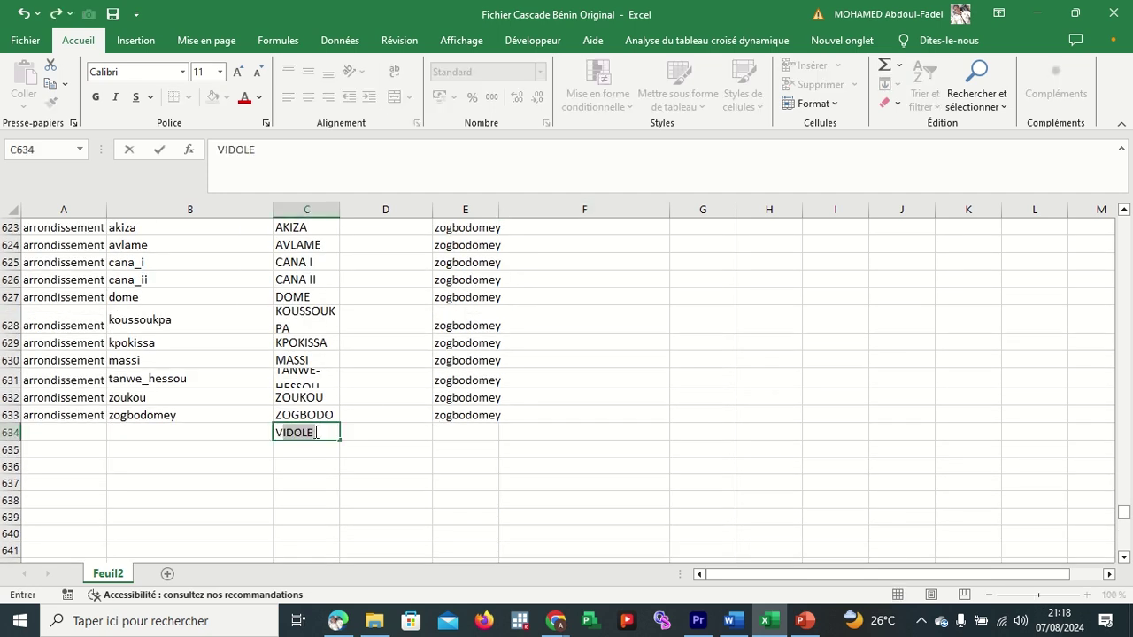
type("all")
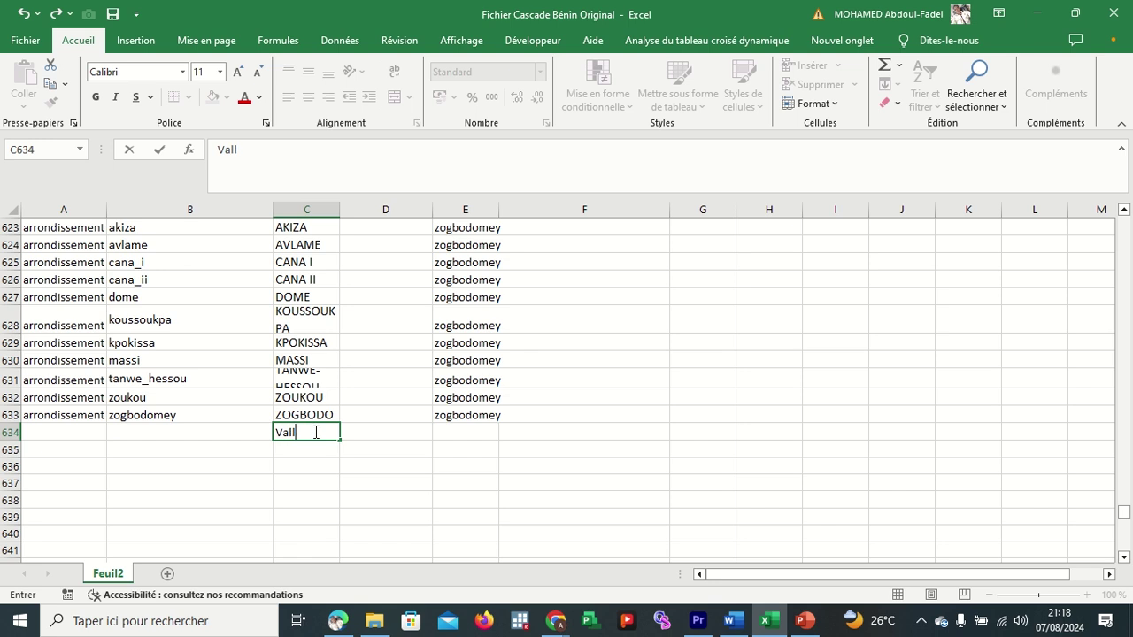
type("illage 1")
key("Return")
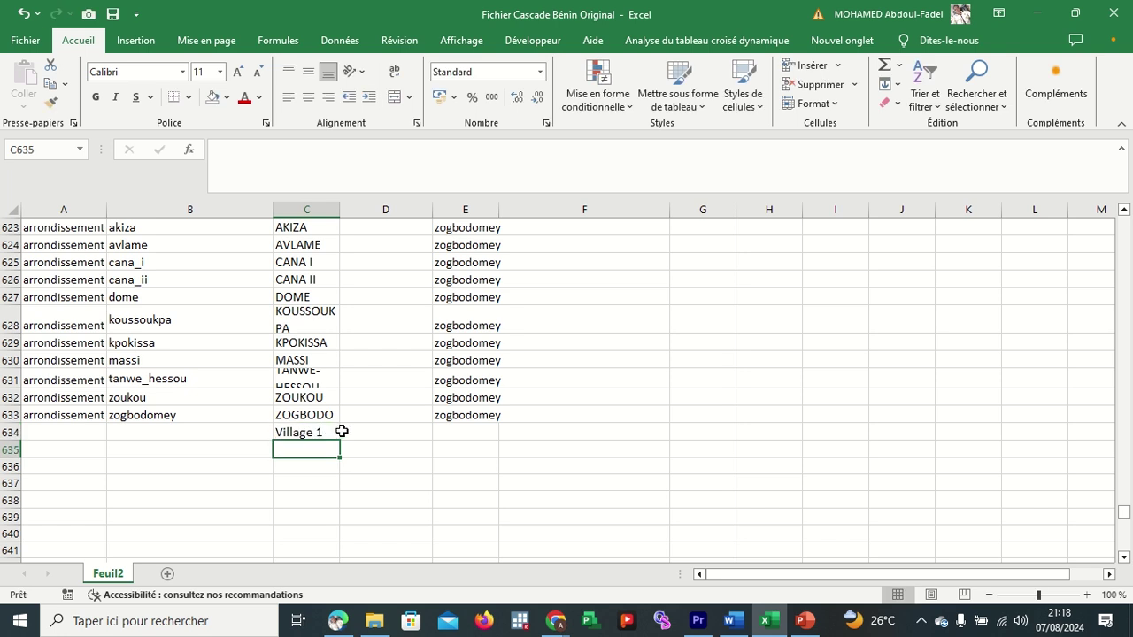
left_click(337, 433)
left_click(371, 437)
left_click(319, 431)
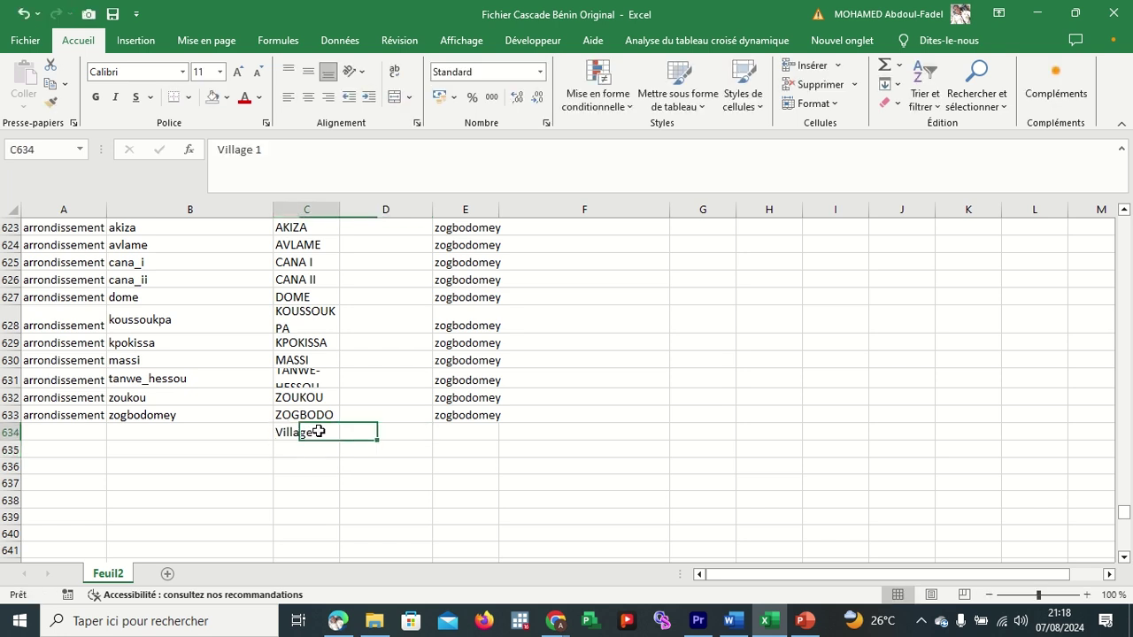
Fill Village 1 down column C to create Village 1 through Village 76.
left_click_drag(340, 440, 341, 571)
mouse_move(337, 620)
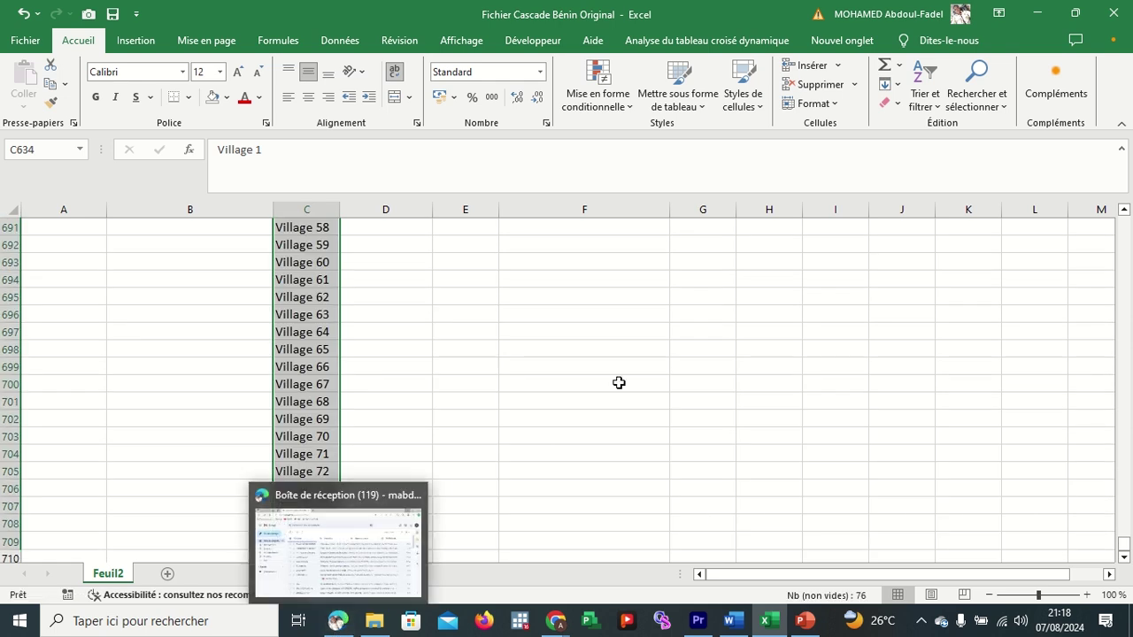
left_click(536, 425)
scroll(388, 365, "up", 20)
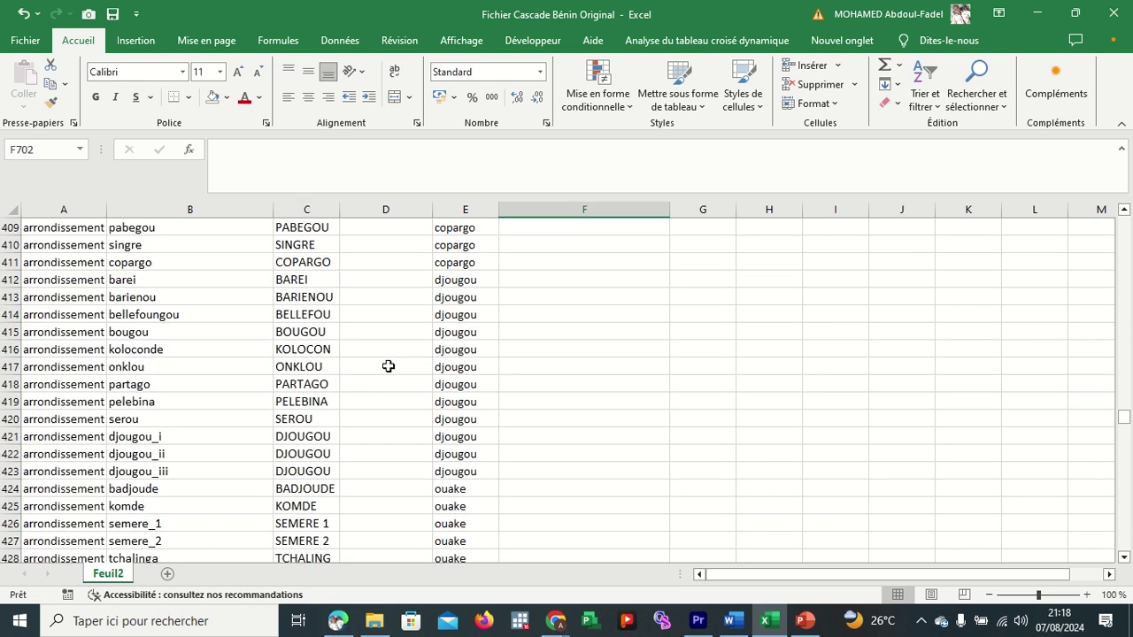
scroll(387, 365, "down", 20)
scroll(388, 428, "down", 16)
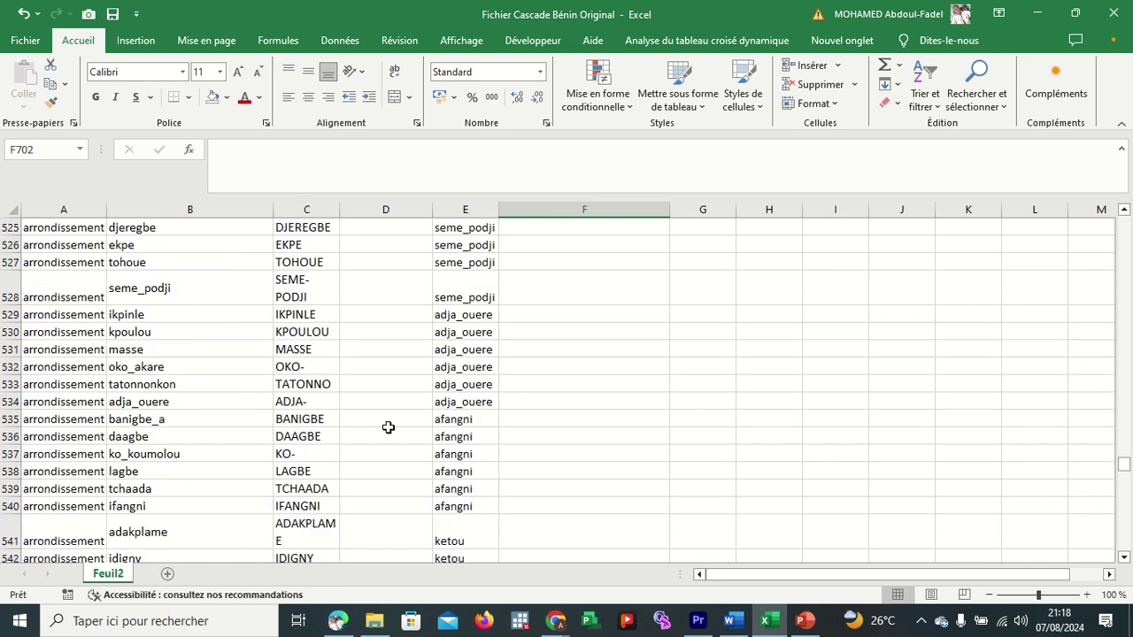
scroll(388, 427, "down", 14)
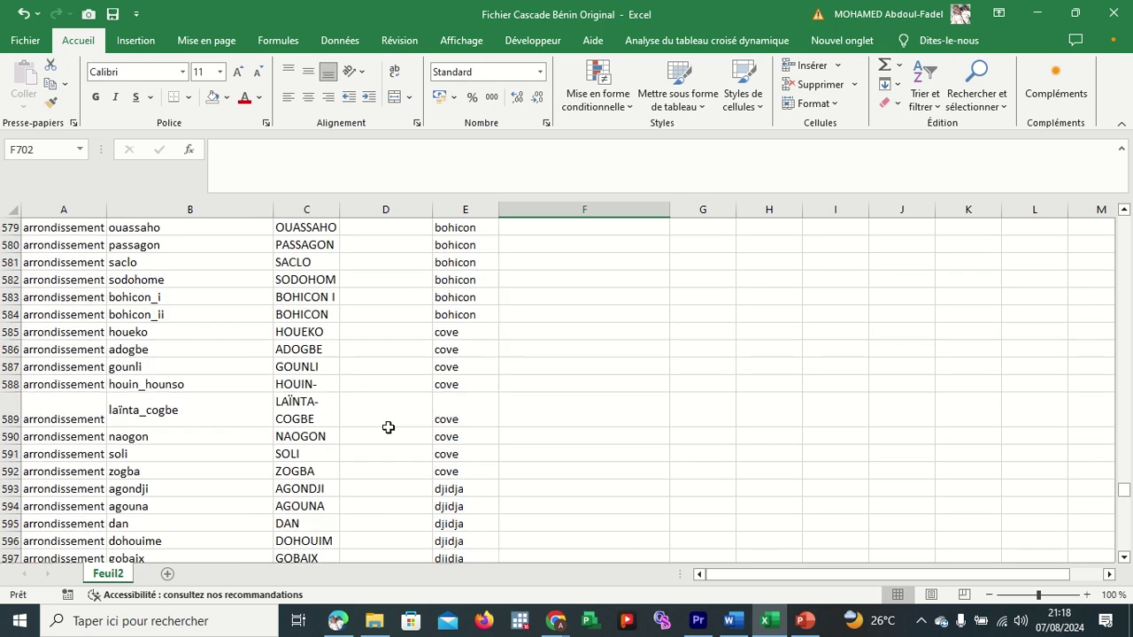
scroll(388, 428, "down", 4)
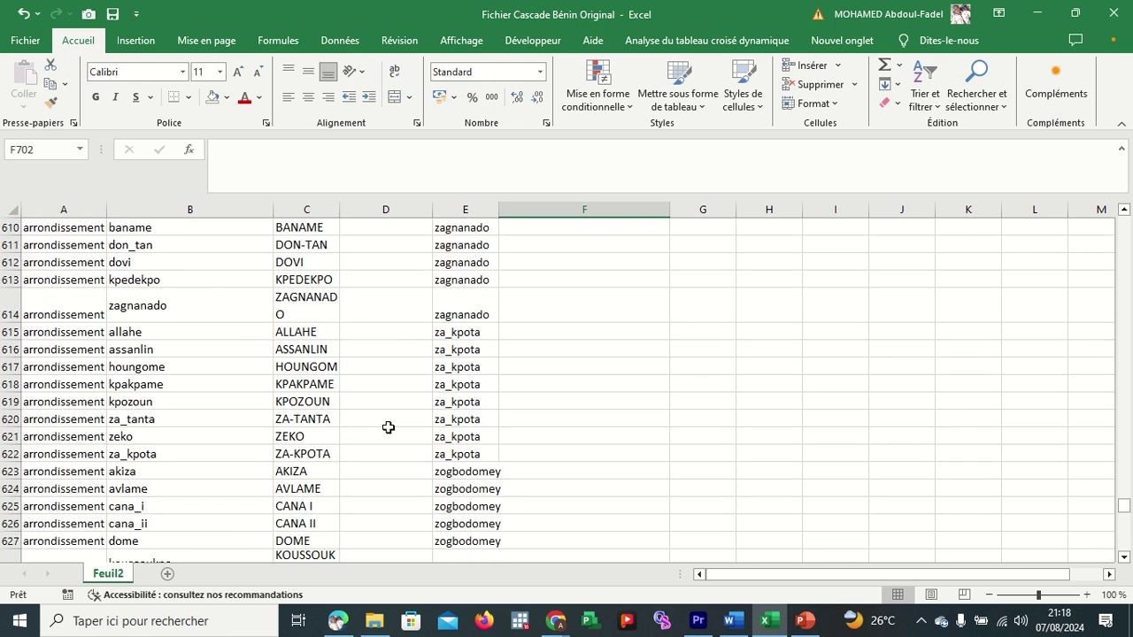
scroll(387, 428, "down", 4)
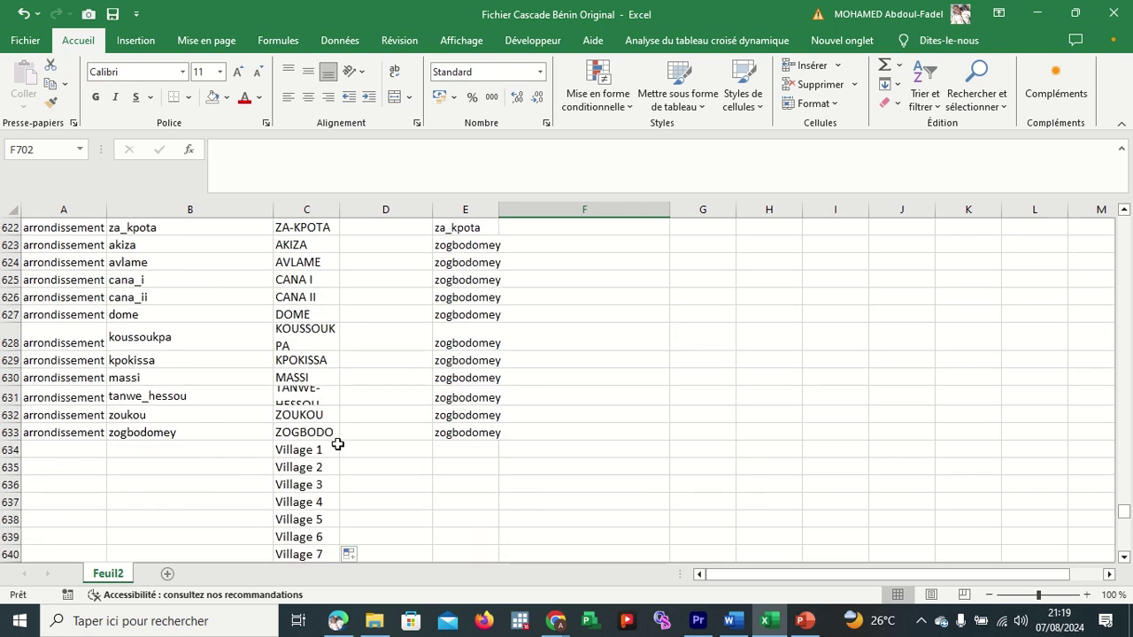
Enter the choice name village_1 in B634 beside the Village 1 label.
left_click(326, 451)
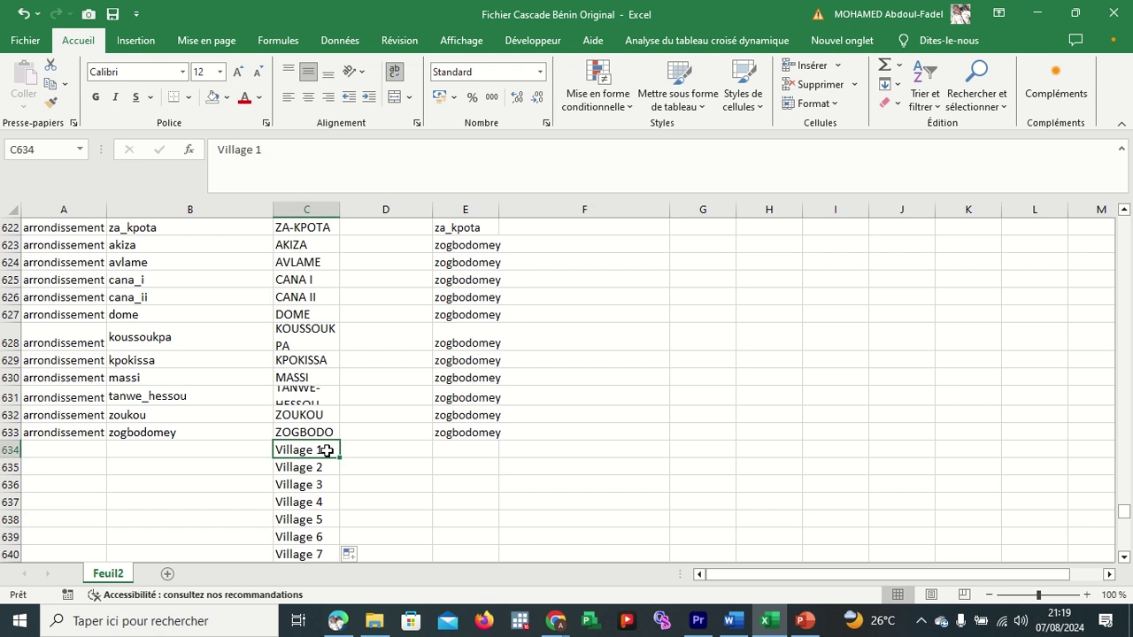
left_click(219, 451)
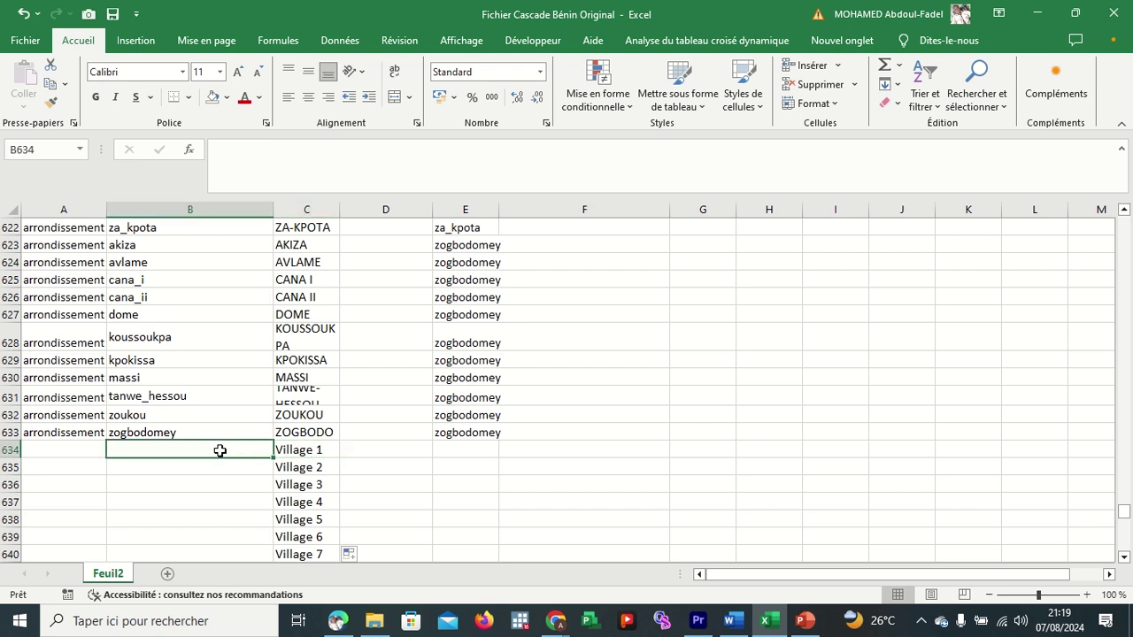
type("V")
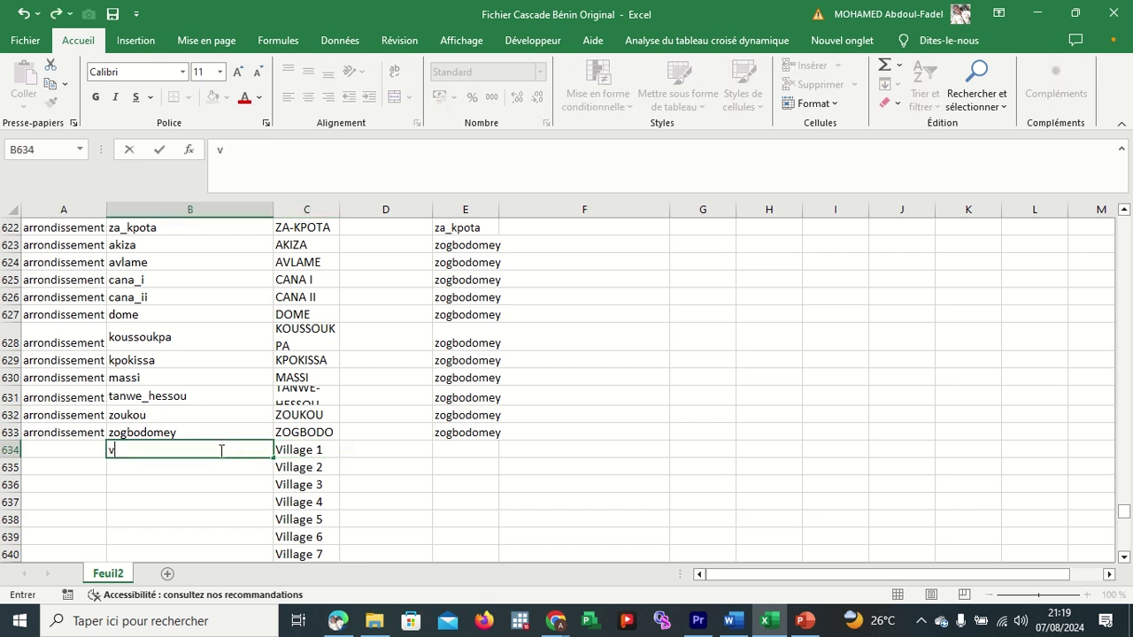
type("illage_1")
key("Return")
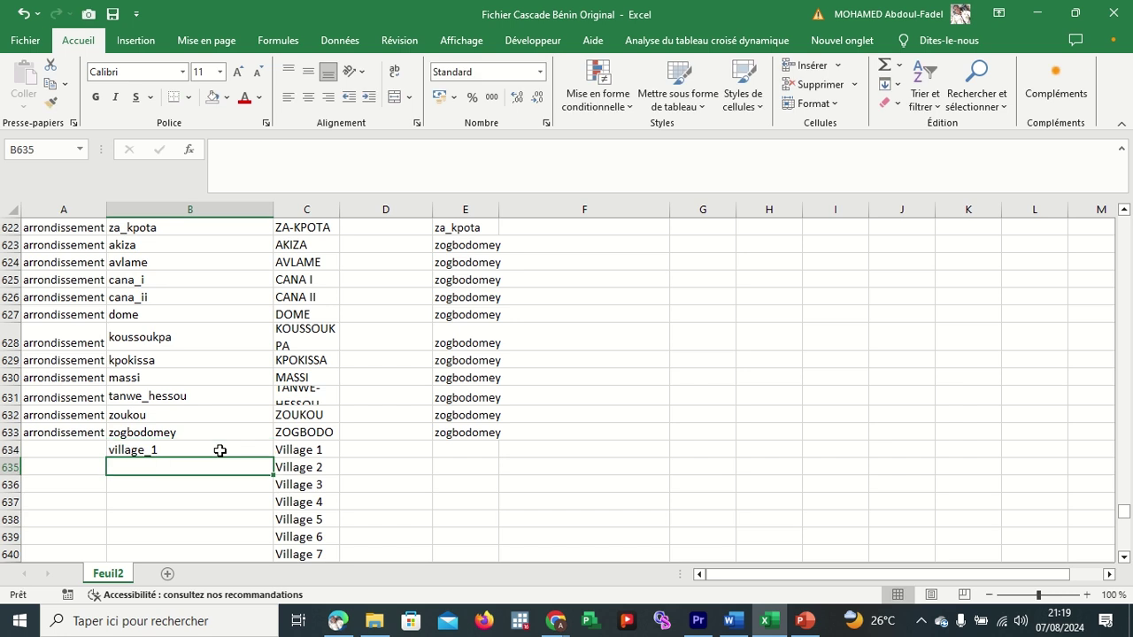
Enter village_2 in B635, overriding the AutoComplete suggestions.
type("V")
key("BackSpace")
key("BackSpace")
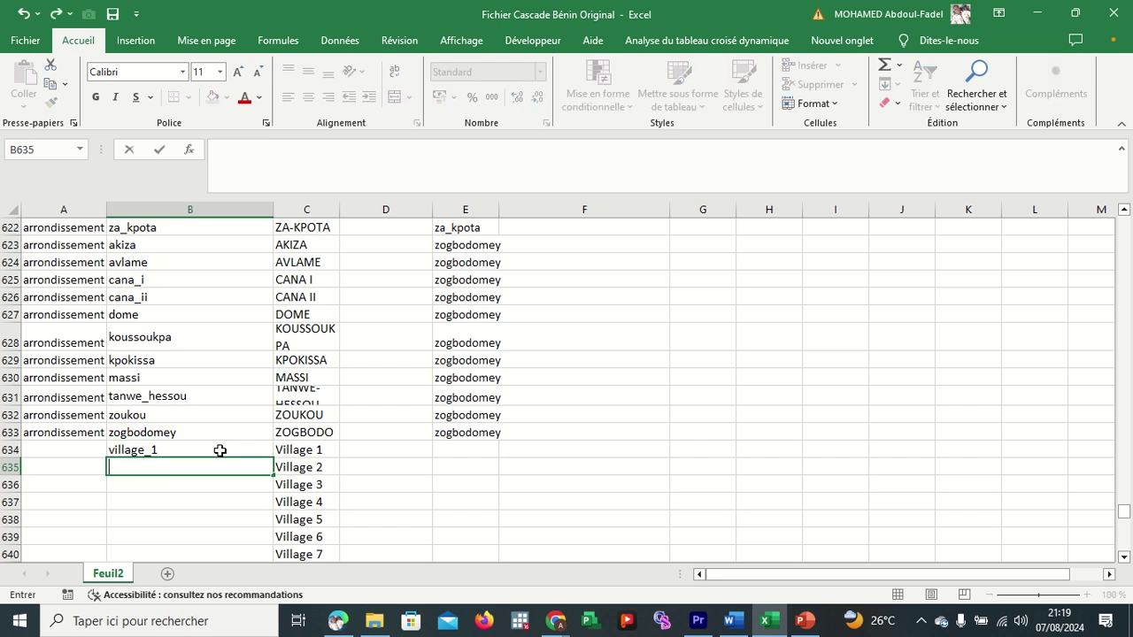
type("vill")
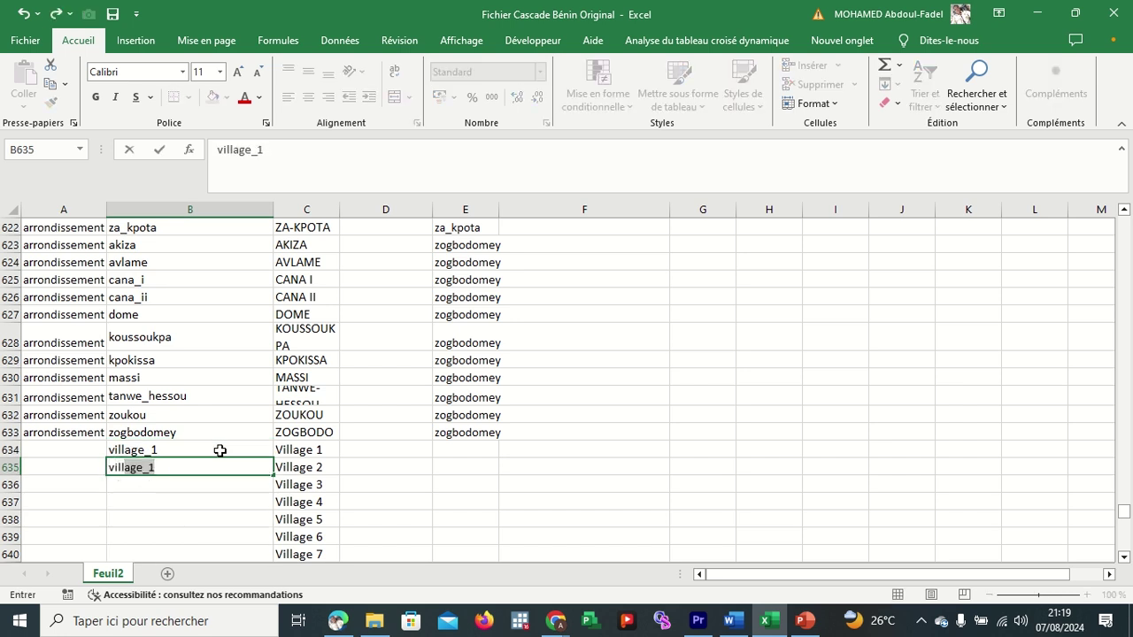
key("BackSpace")
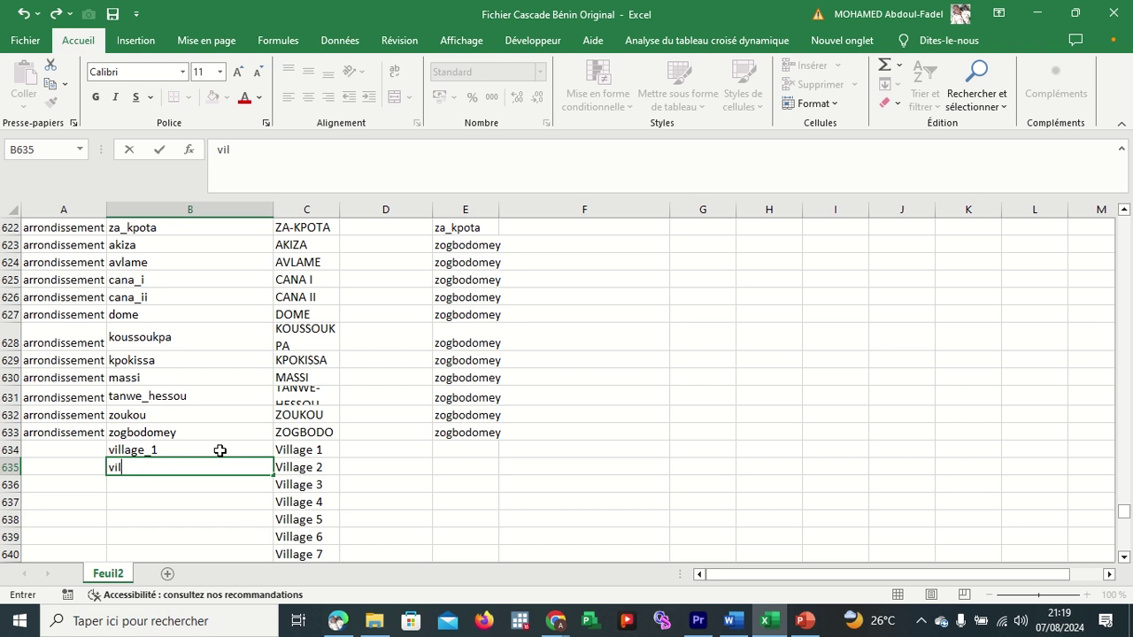
type("ll")
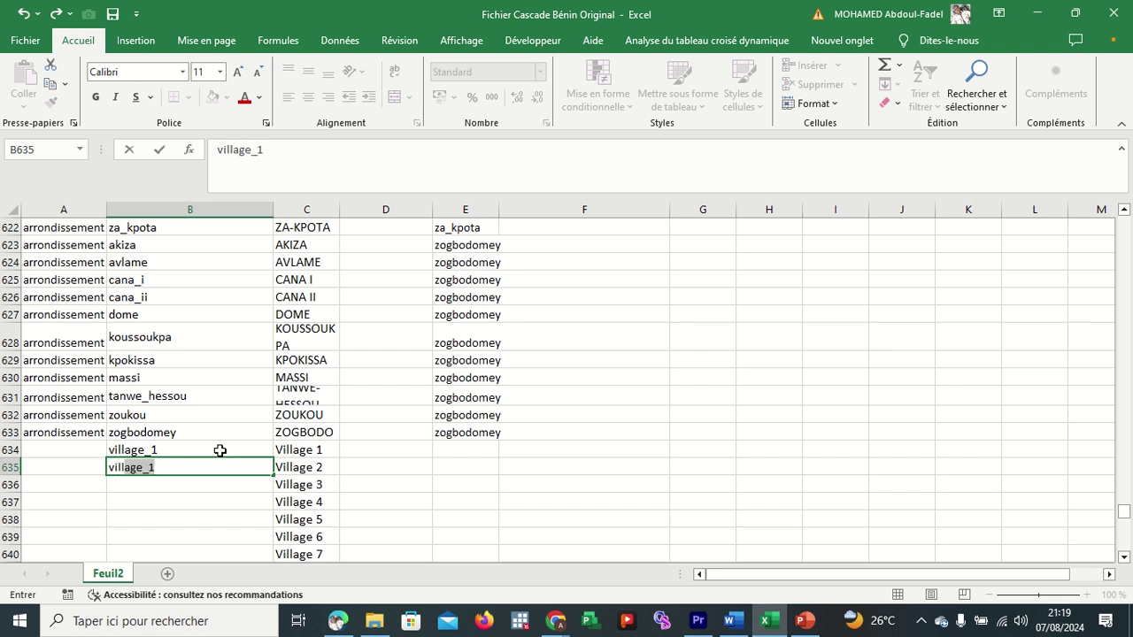
type("age")
key("BackSpace")
key("BackSpace")
key("BackSpace")
key("BackSpace")
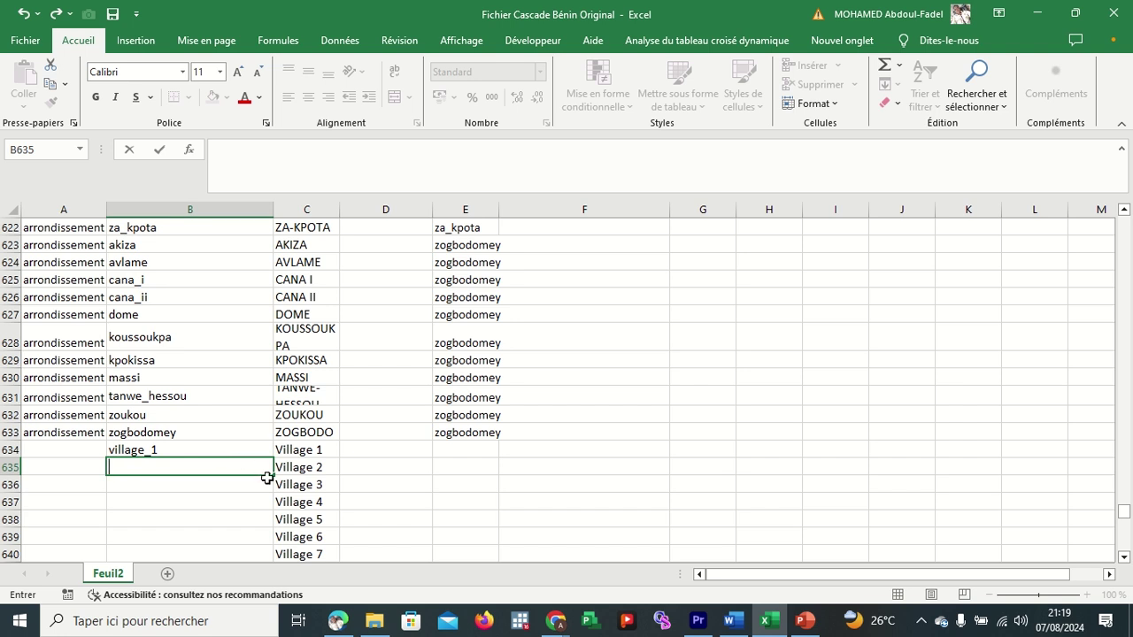
left_click(309, 481)
left_click(227, 465)
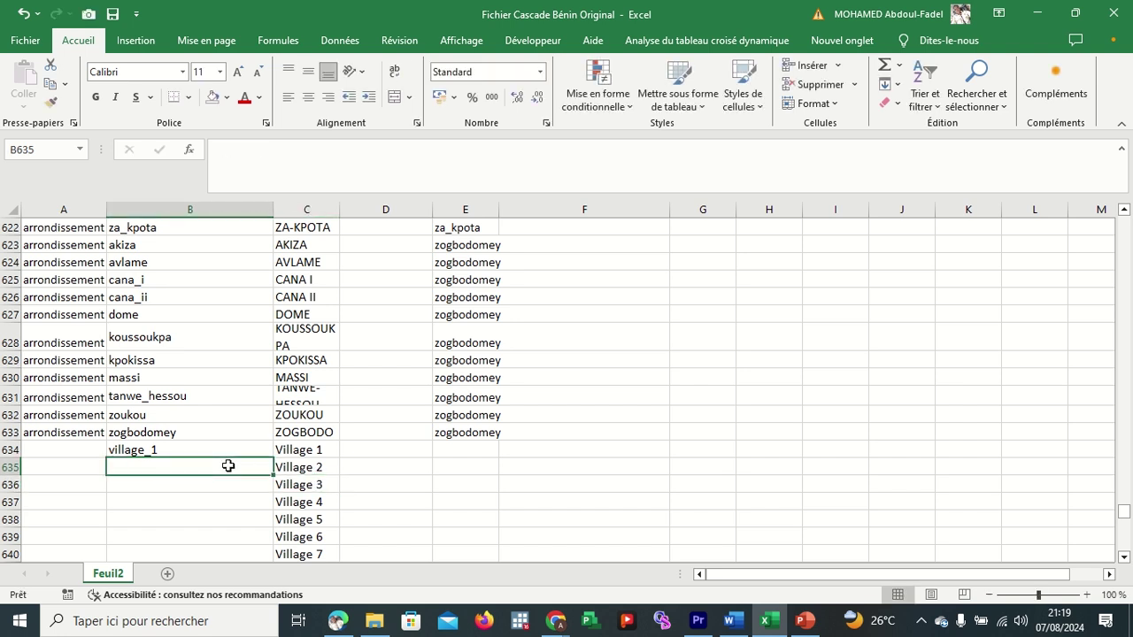
type("v")
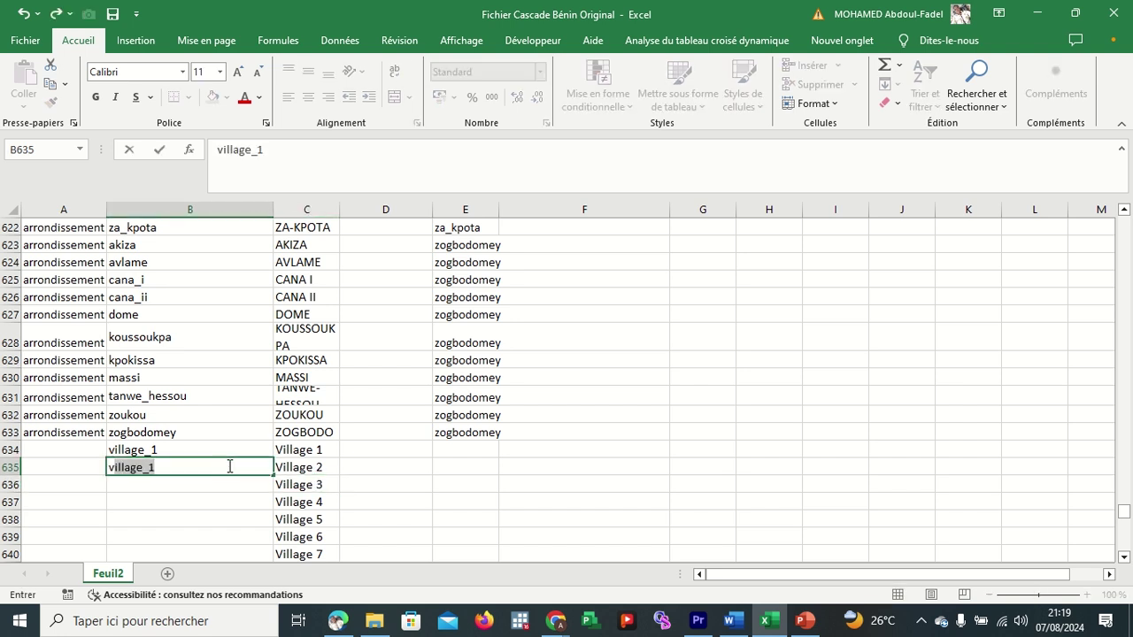
type("i")
type("l")
type("lage")
type("_é")
key("Return")
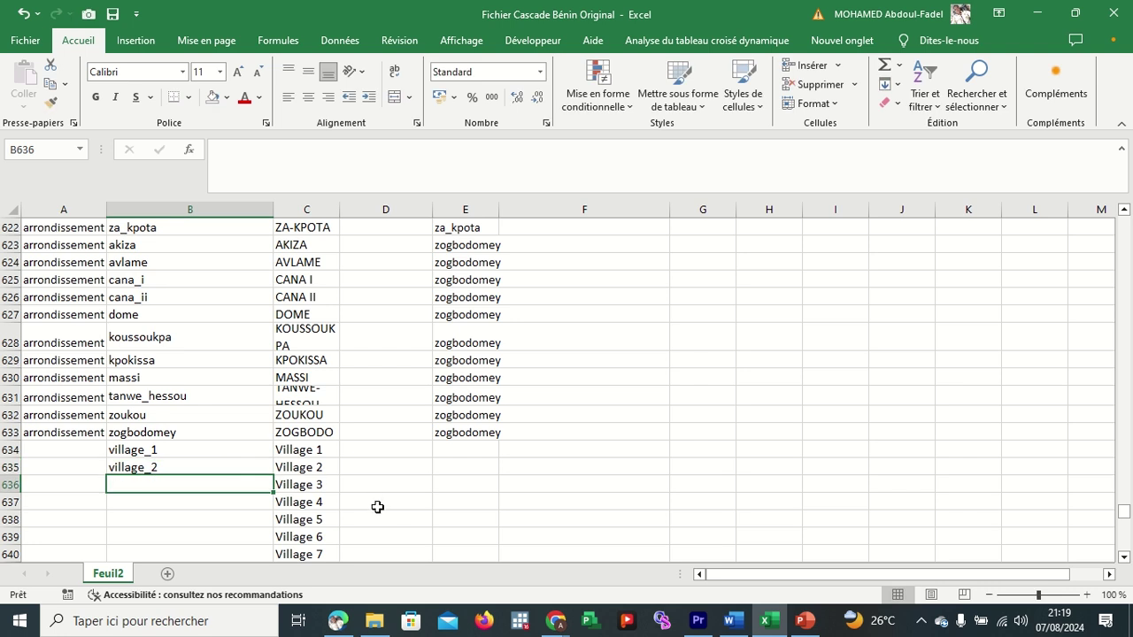
left_click(61, 449)
Enter the list name village in A634 and fill it down column A to row 709.
type("VI")
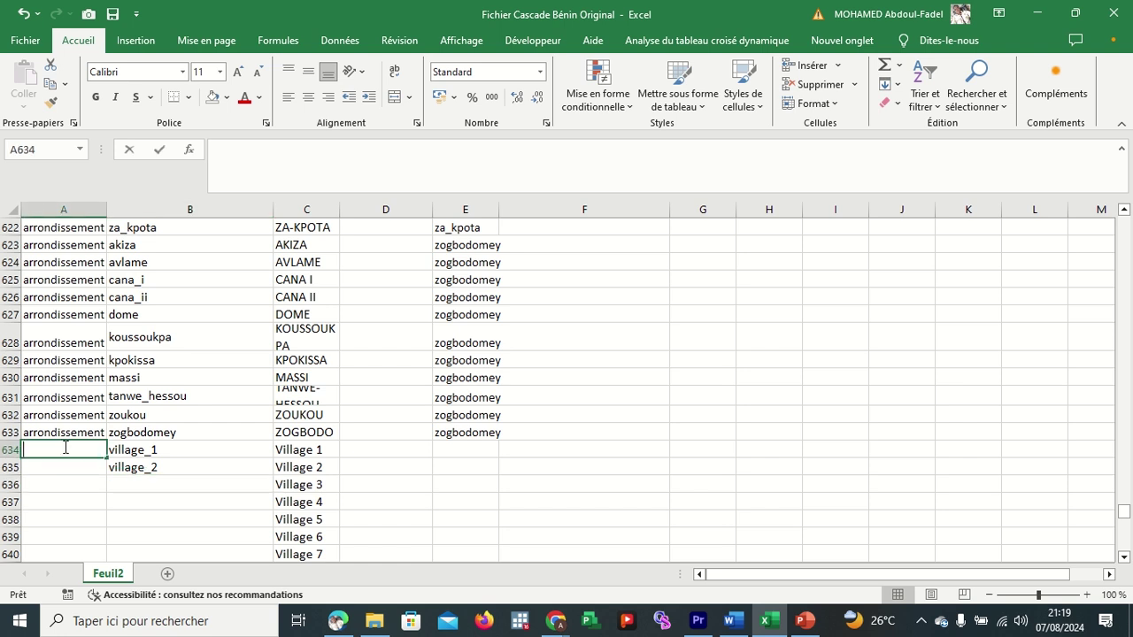
type("LLAGE")
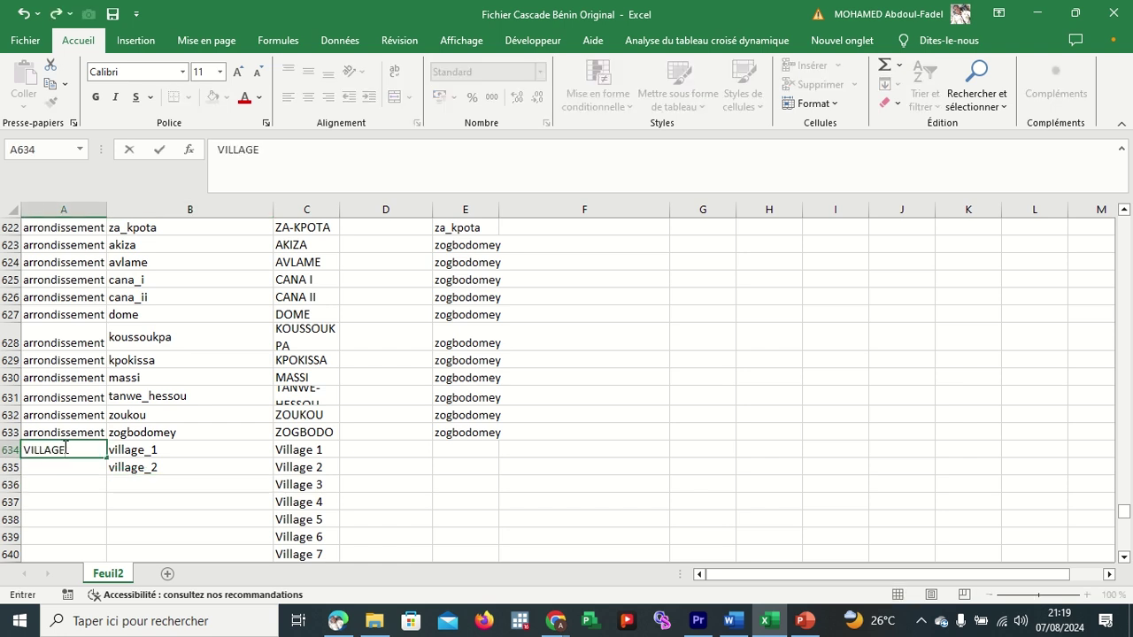
key("BackSpace")
key("BackSpace")
key("BackSpace")
type("llage")
key("Return")
left_click(78, 447)
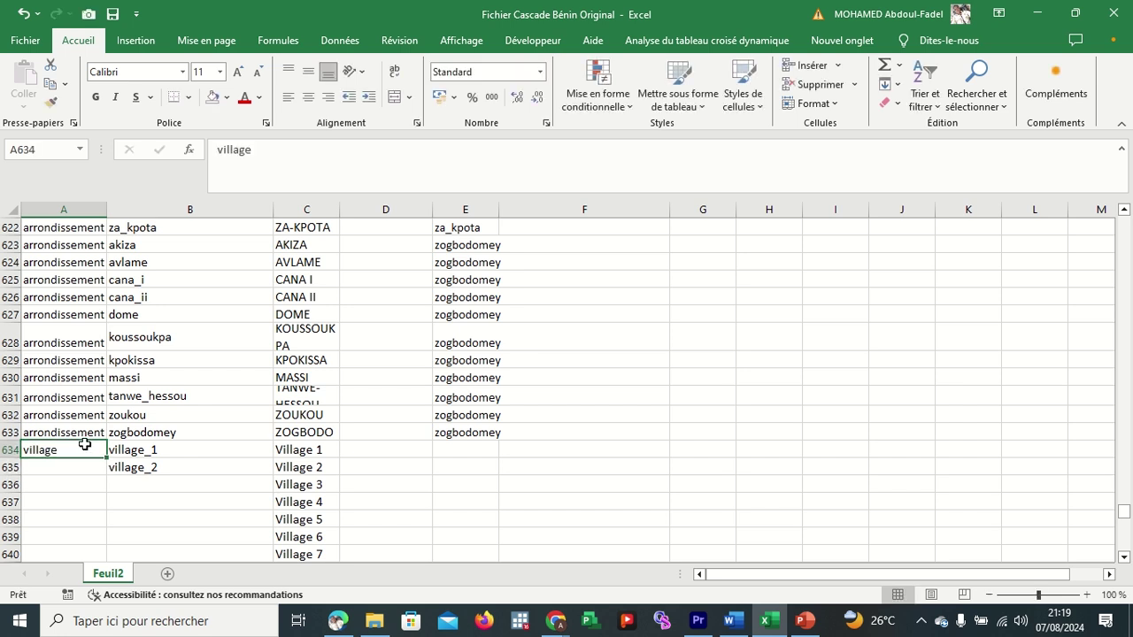
left_click_drag(107, 459, 86, 506)
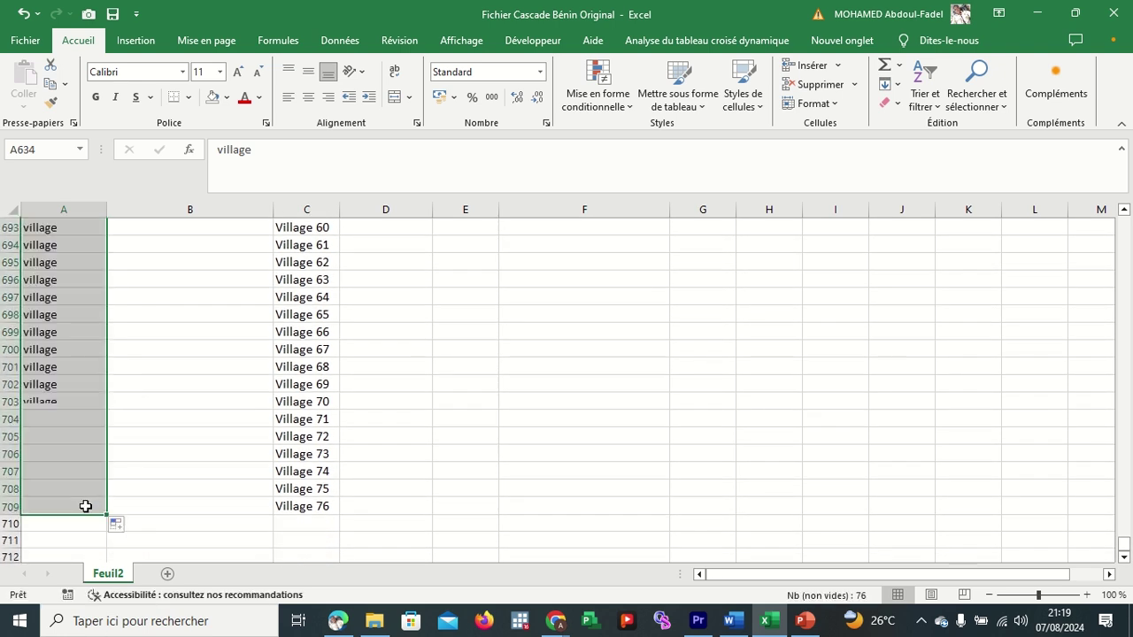
left_click(160, 387)
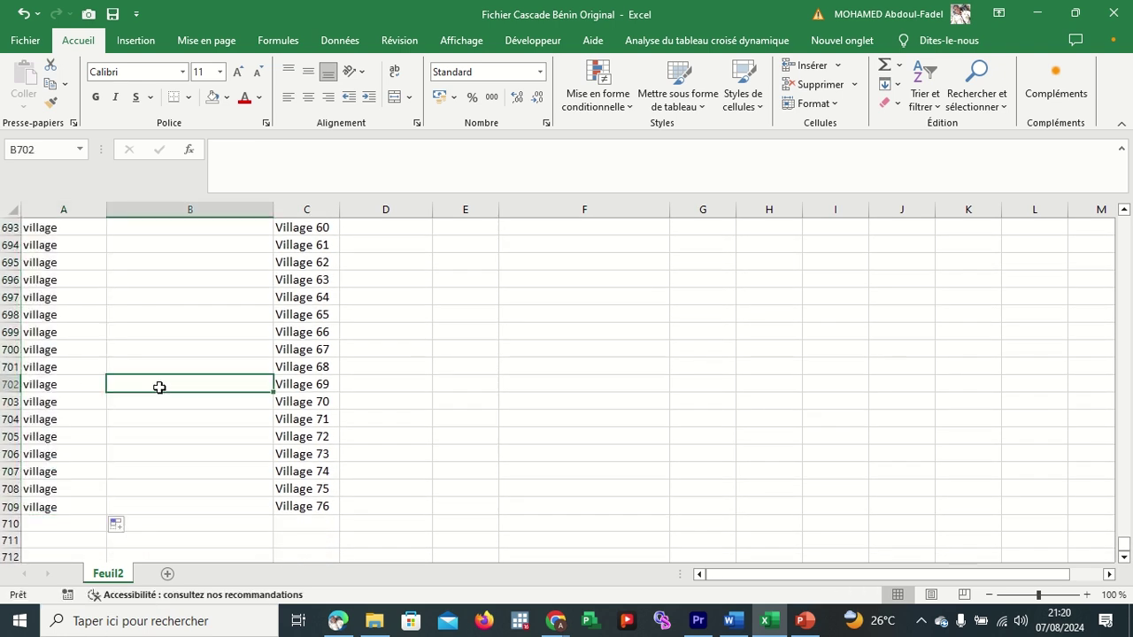
scroll(159, 387, "up", 20)
left_click(180, 366)
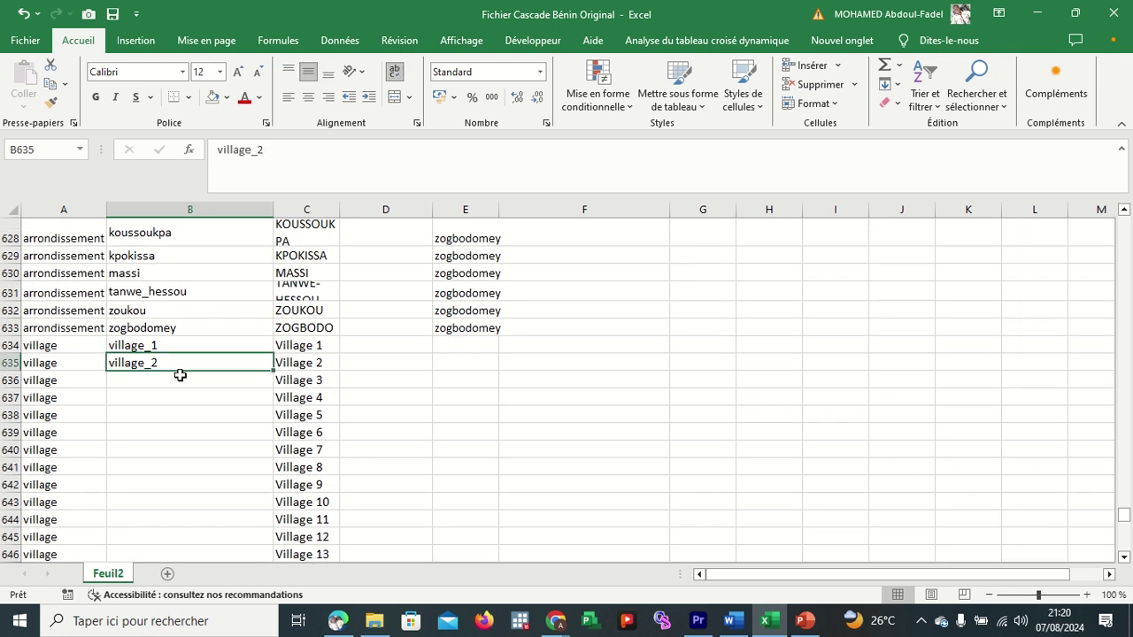
left_click(182, 379)
key("ctrl+e")
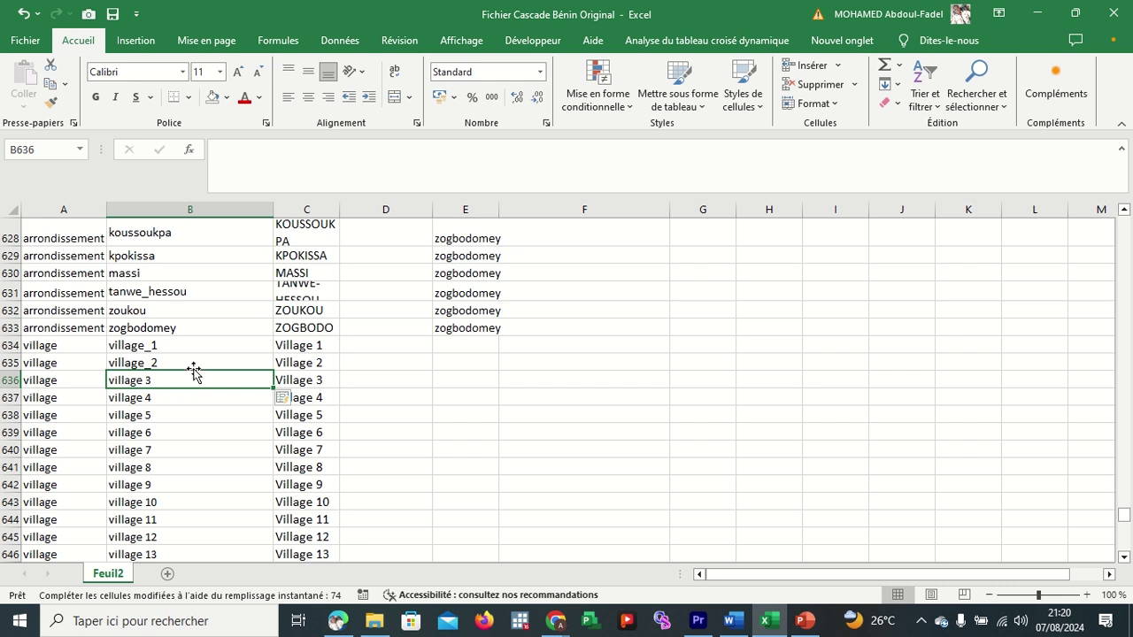
left_click(192, 363)
left_click(184, 399)
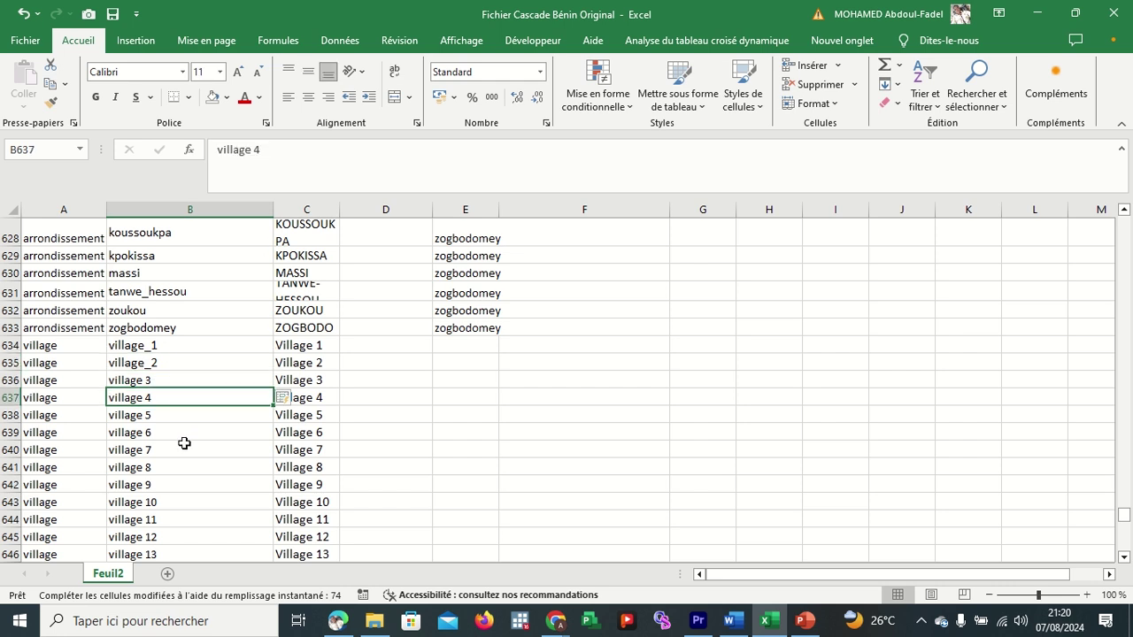
left_click(183, 445)
left_click(187, 466)
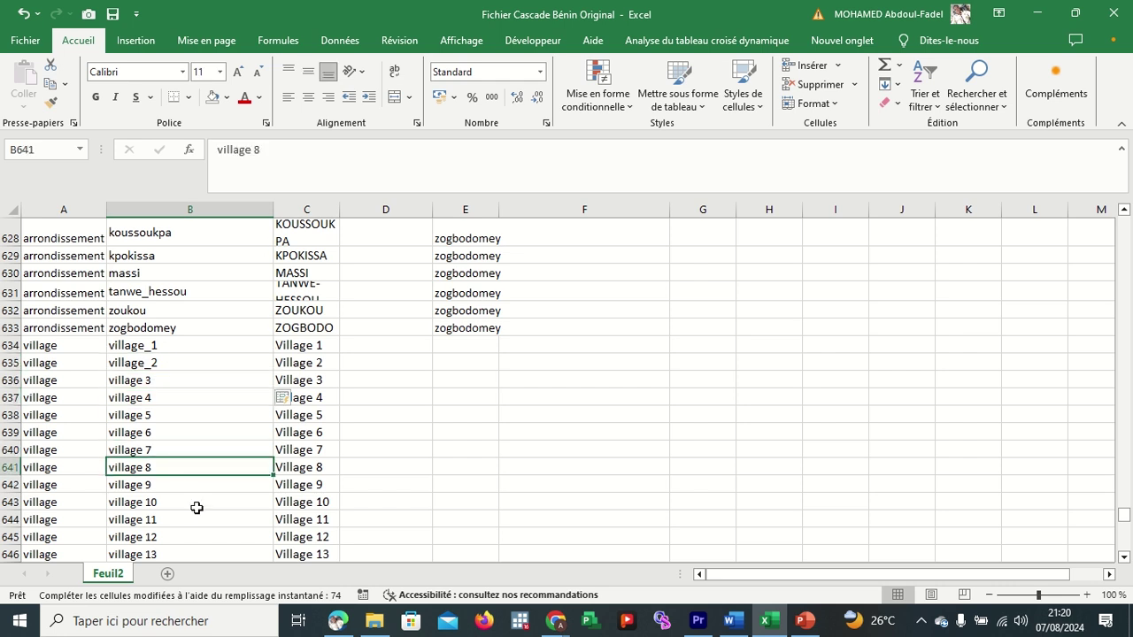
left_click(181, 380)
left_click(179, 394)
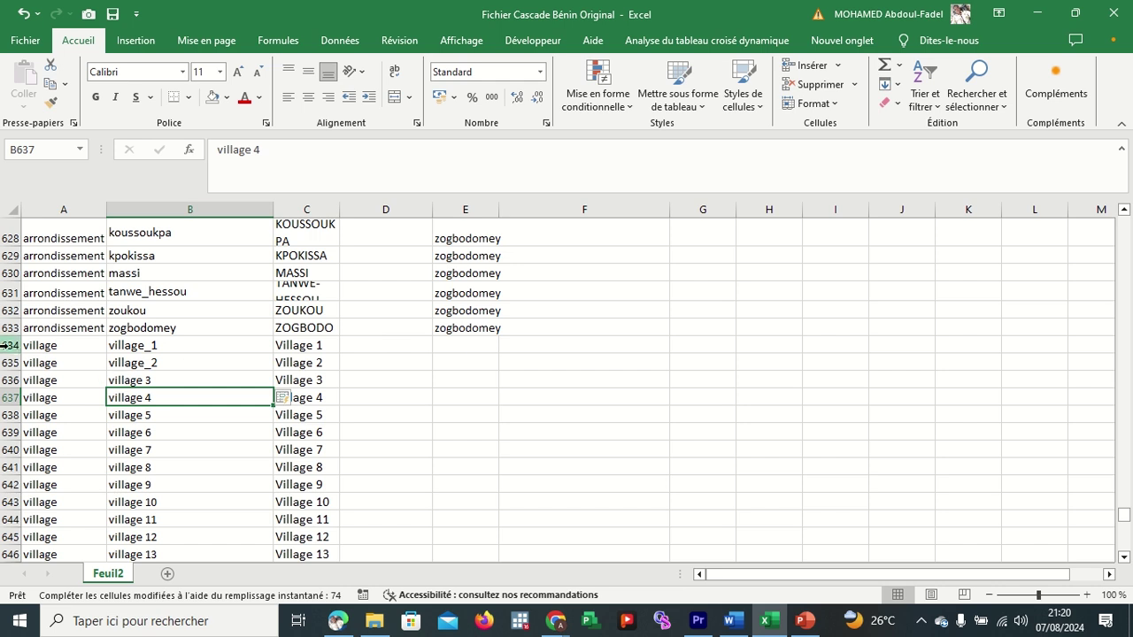
left_click(63, 344)
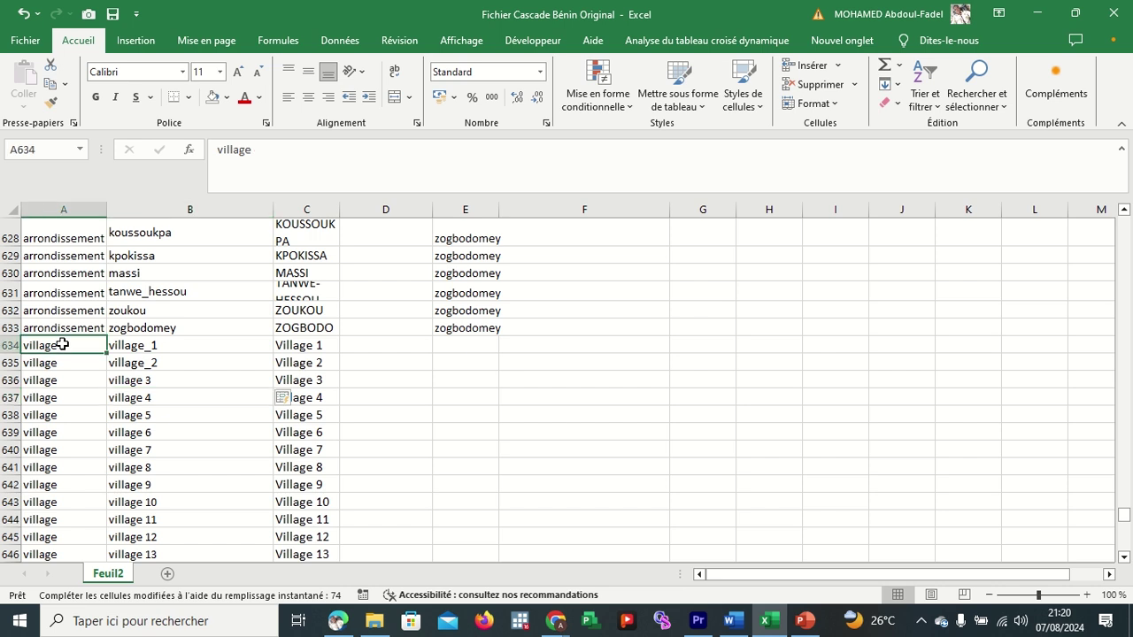
left_click_drag(62, 344, 62, 483)
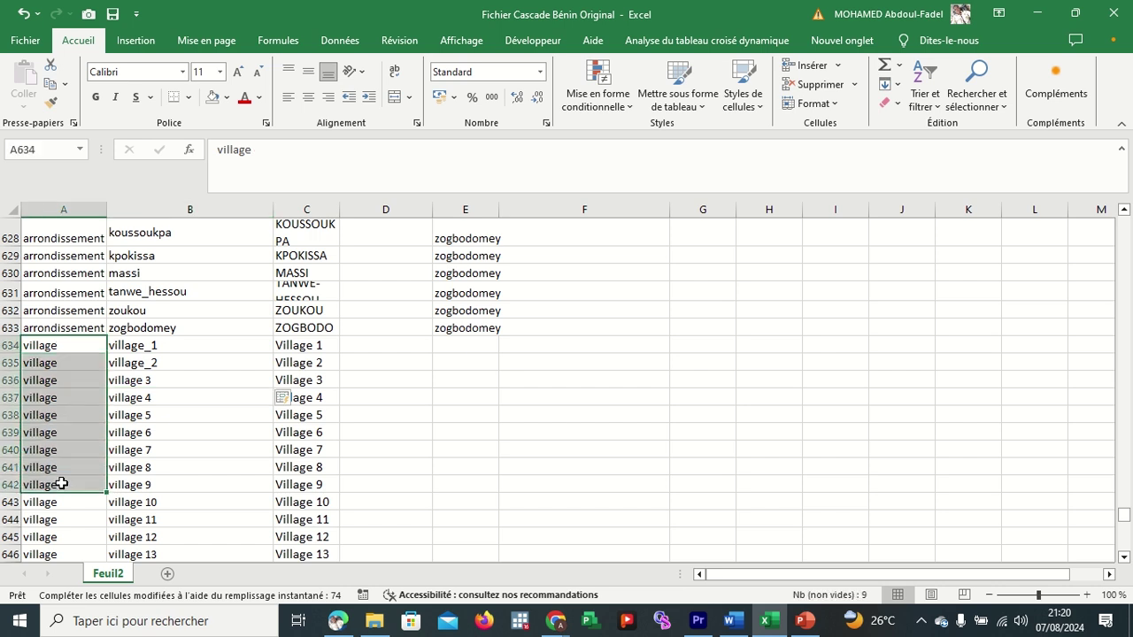
left_click(184, 421)
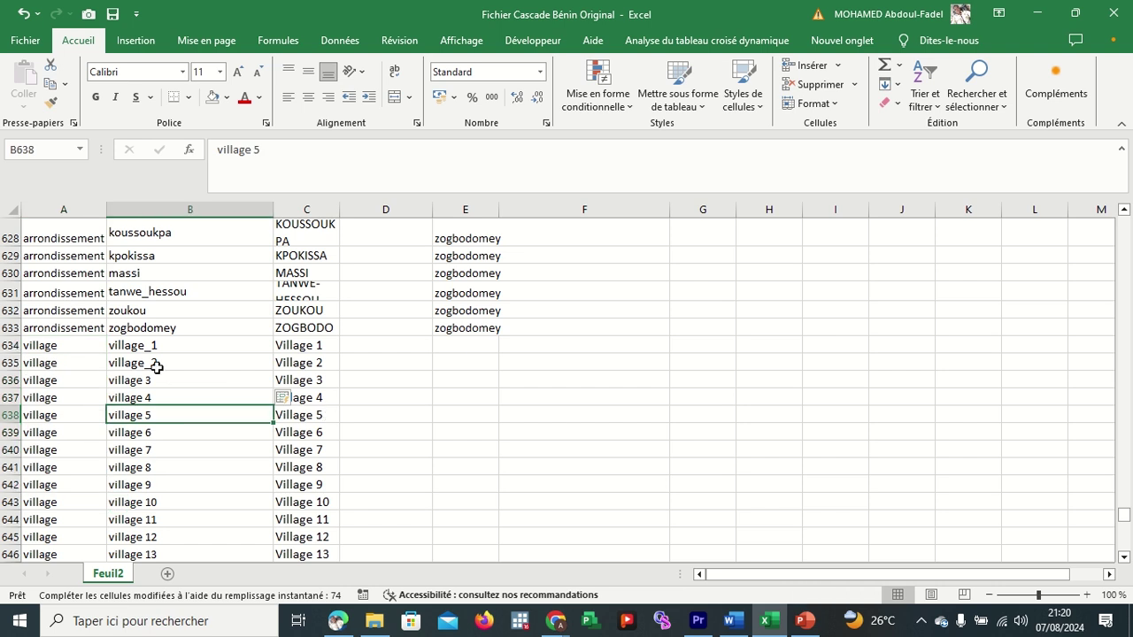
left_click(8, 346)
left_click(548, 347)
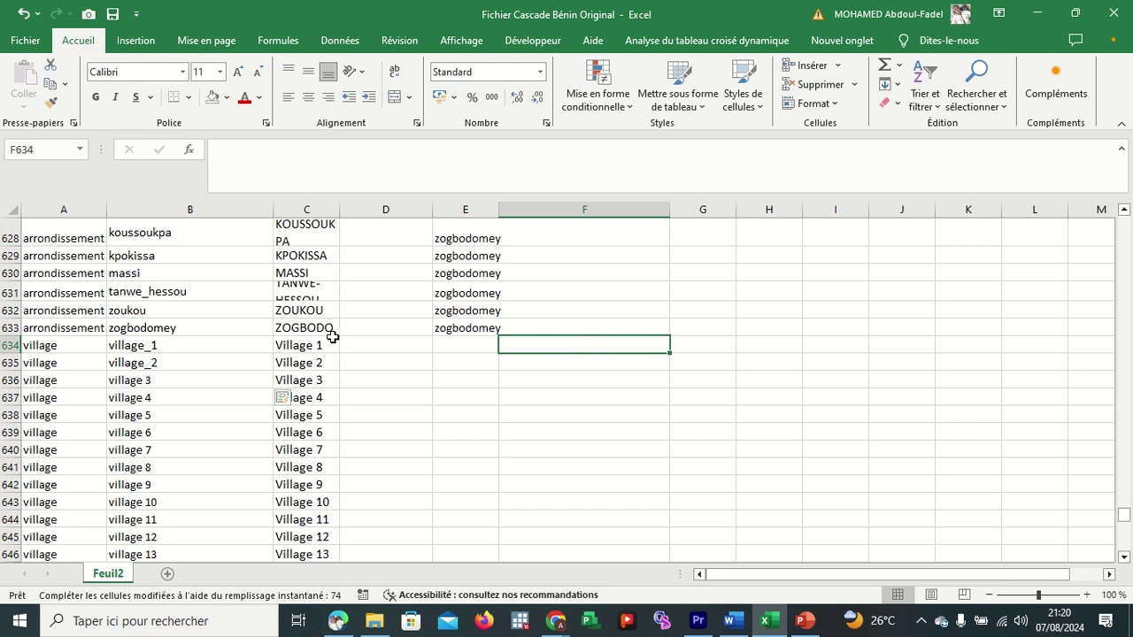
left_click_drag(319, 345, 319, 432)
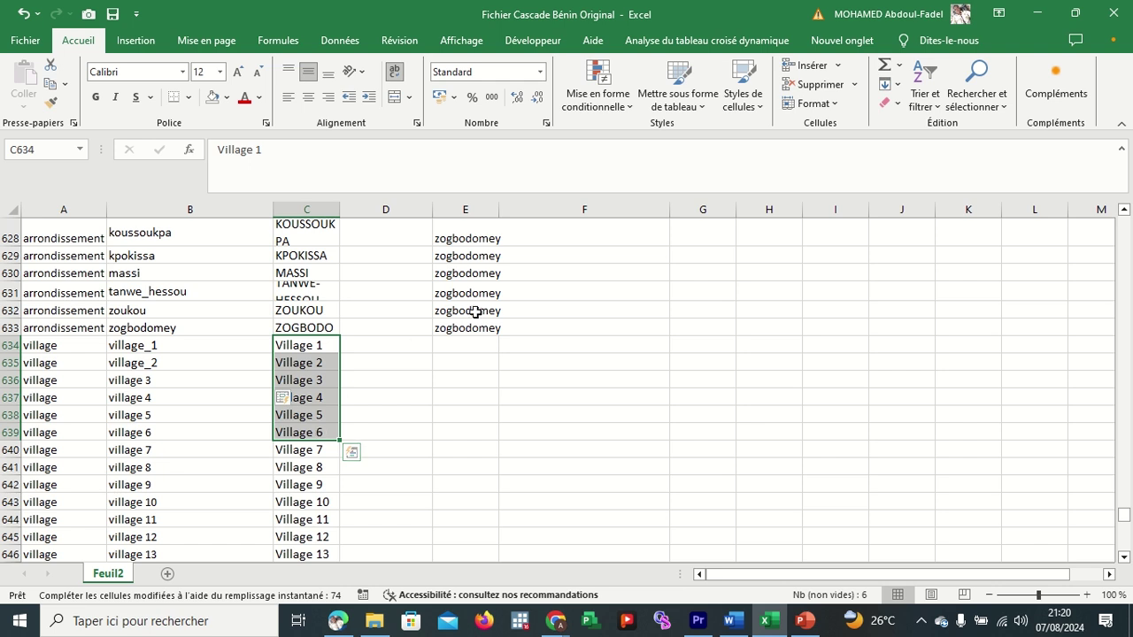
left_click(591, 344)
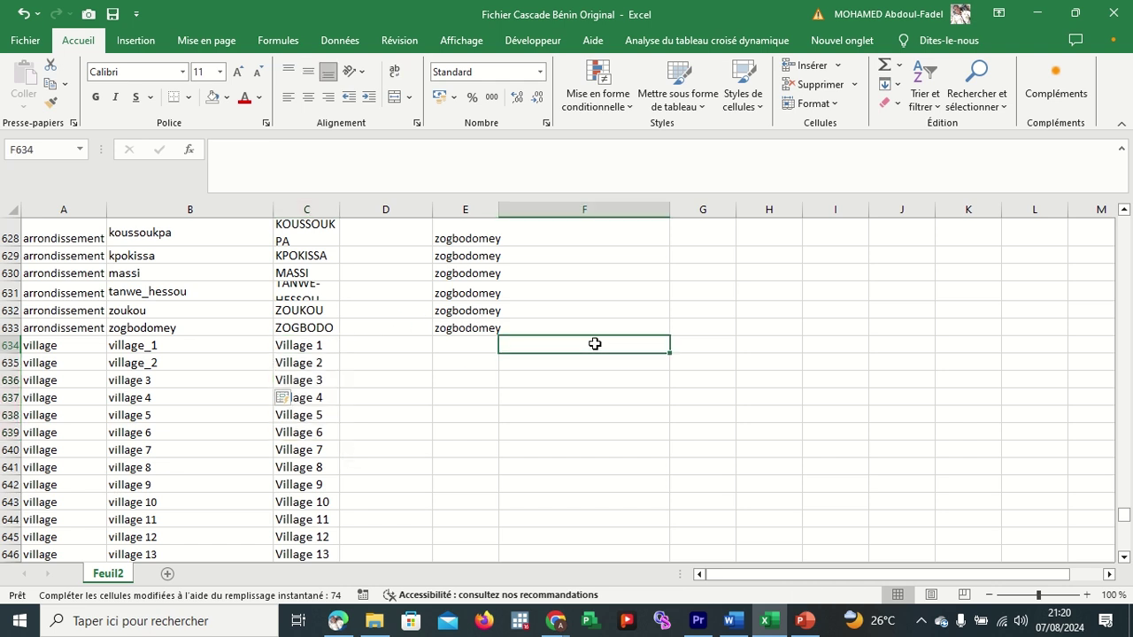
left_click(313, 362)
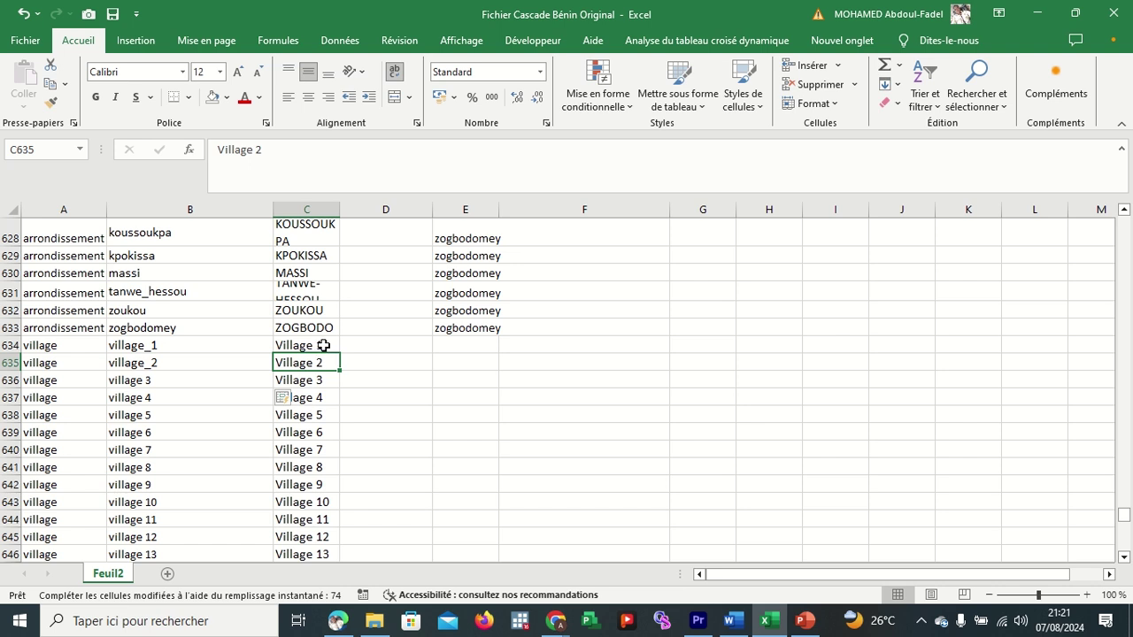
left_click_drag(324, 346, 314, 431)
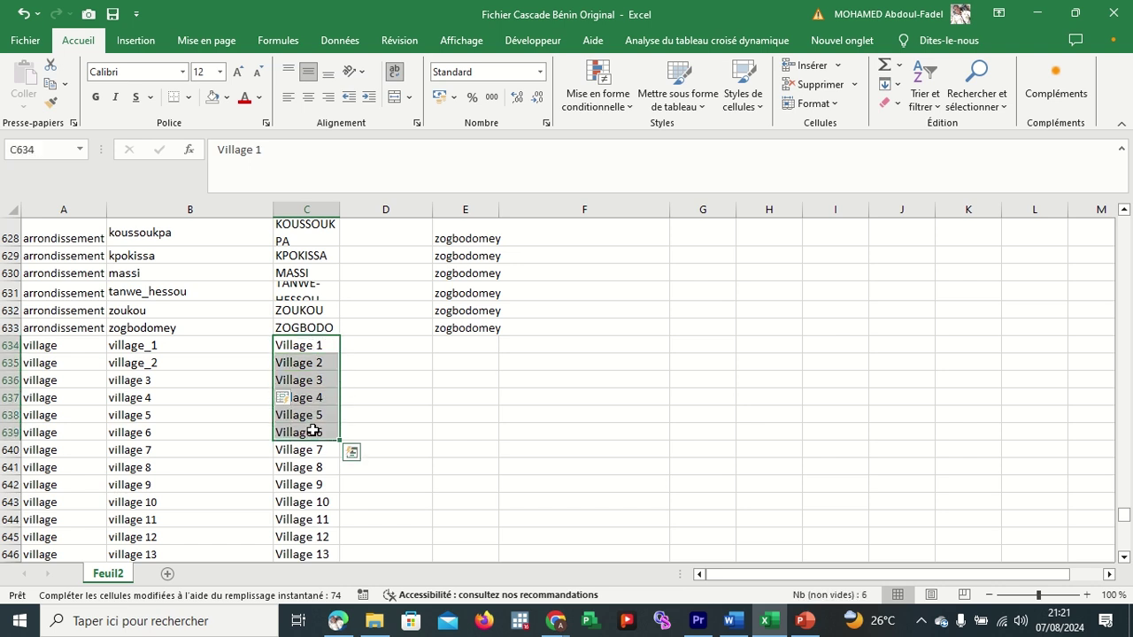
Scroll up to the arrondissement rows and check the GOMPARO label in row 91.
left_click(532, 348)
scroll(532, 349, "up", 20)
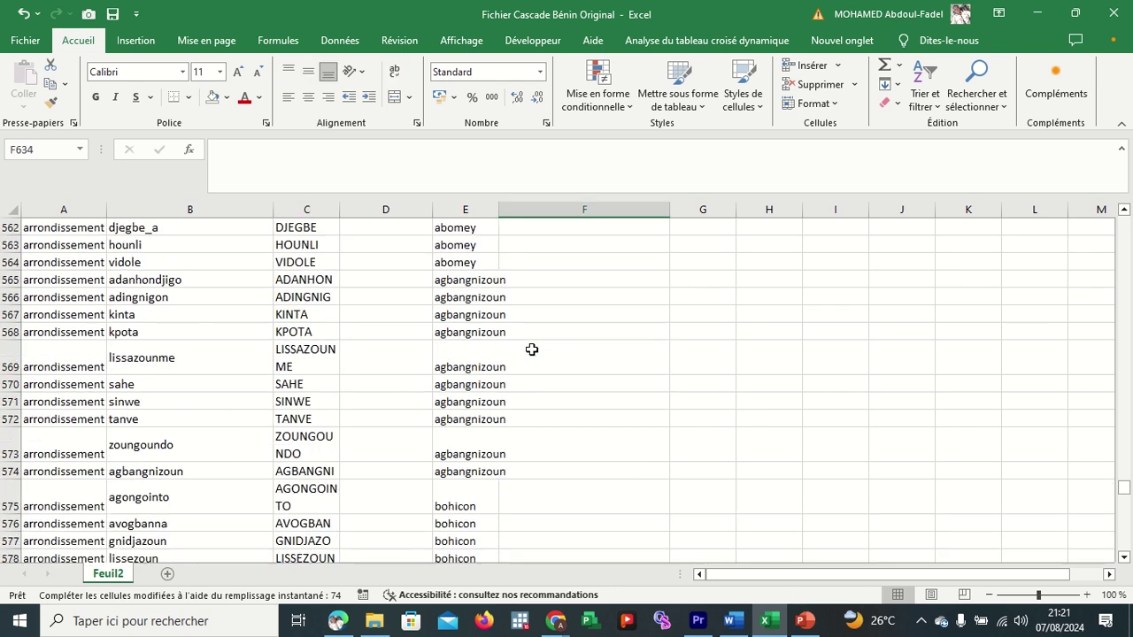
scroll(531, 349, "up", 11)
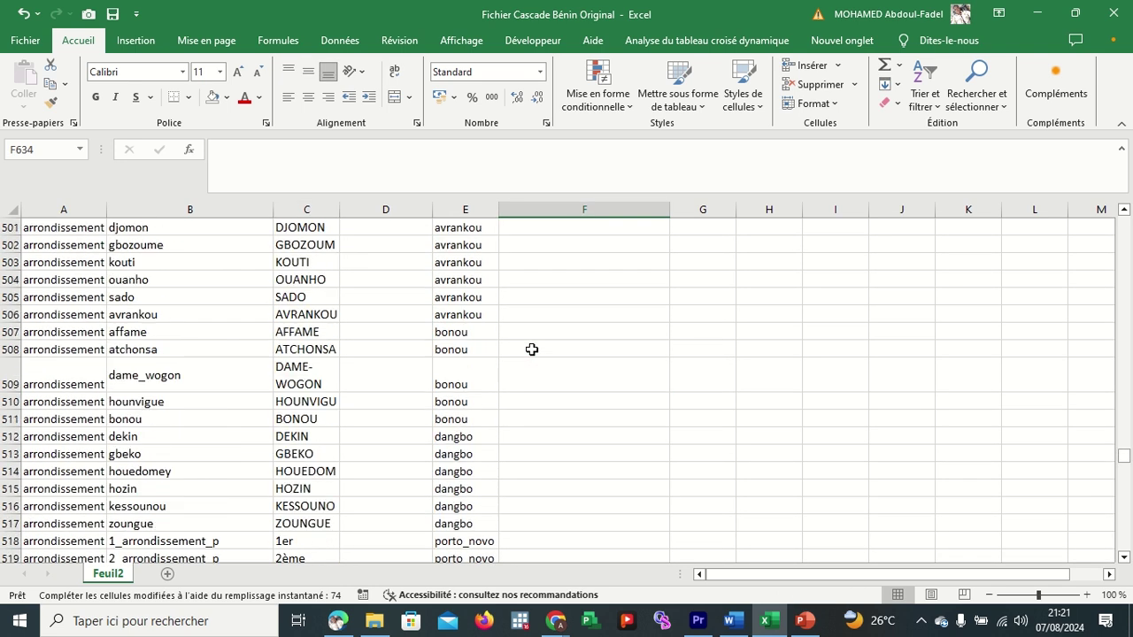
scroll(532, 349, "up", 20)
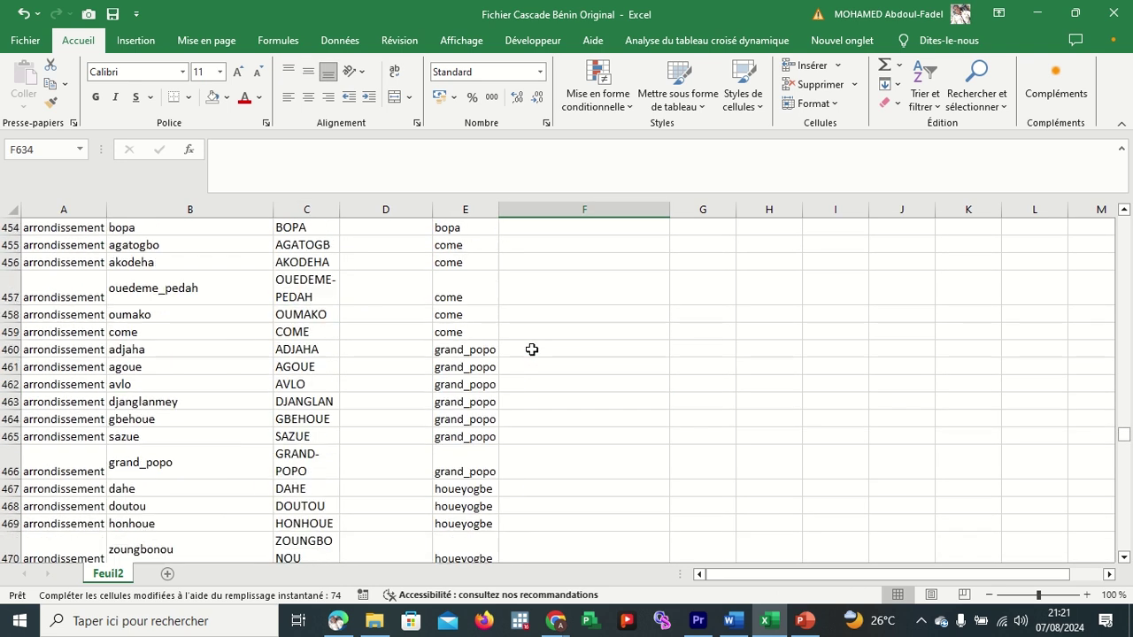
scroll(532, 350, "up", 19)
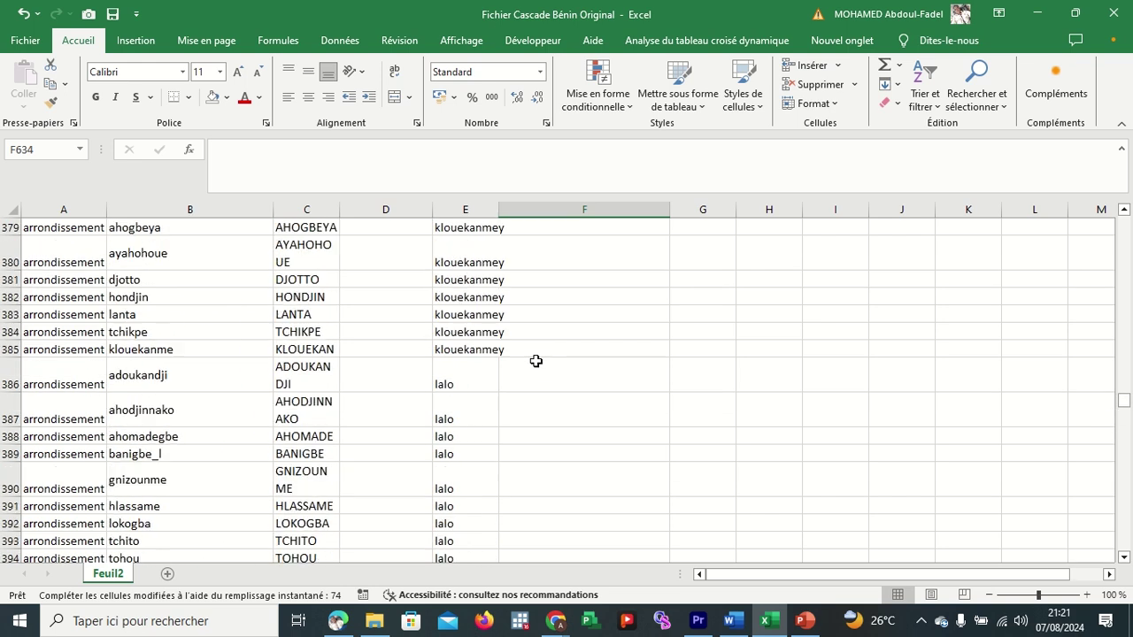
scroll(535, 361, "up", 20)
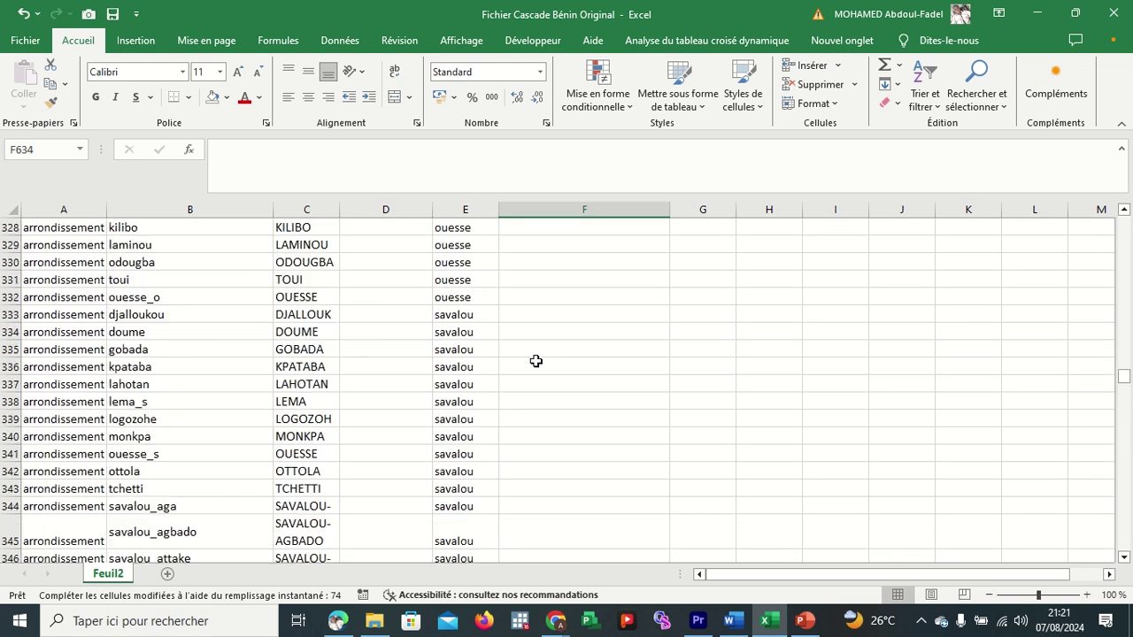
scroll(535, 361, "up", 20)
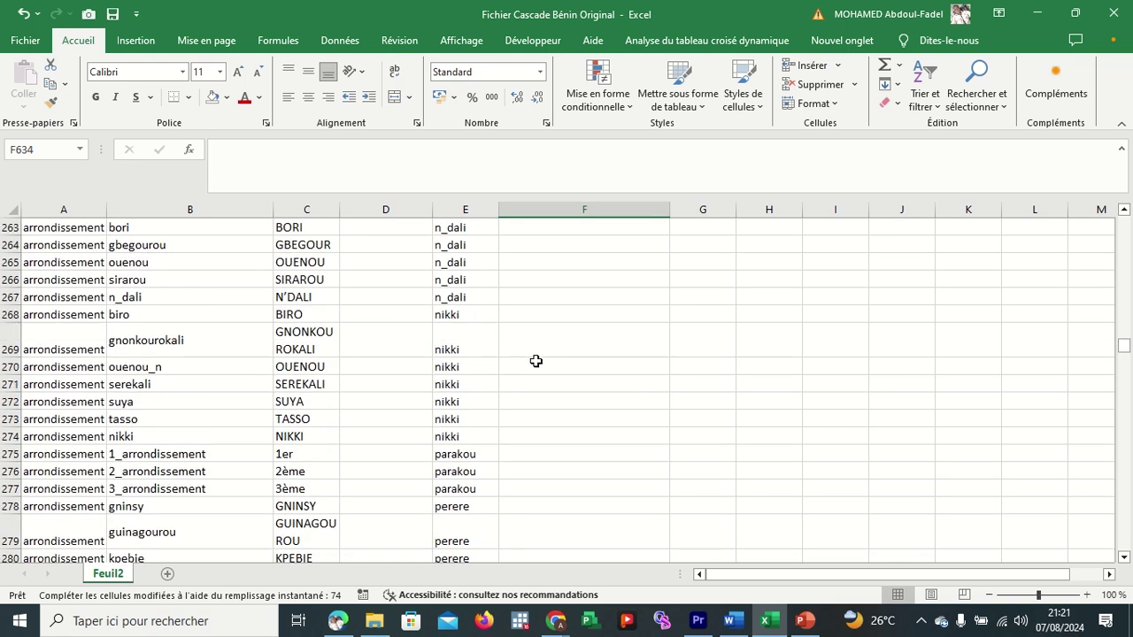
scroll(536, 361, "up", 20)
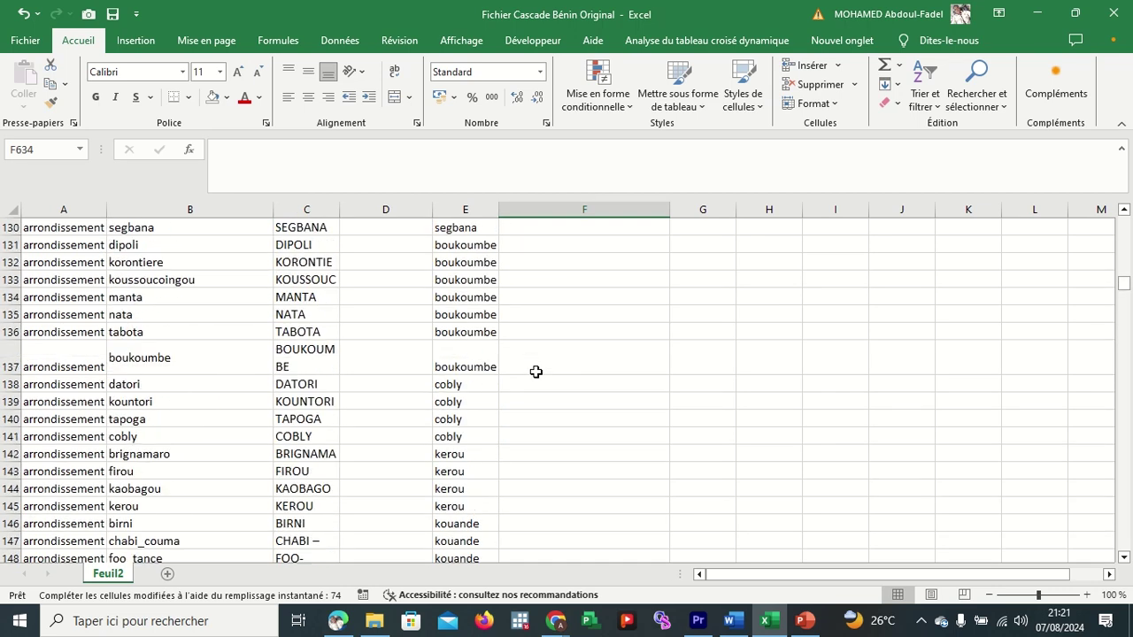
scroll(538, 379, "up", 5)
scroll(537, 385, "down", 3)
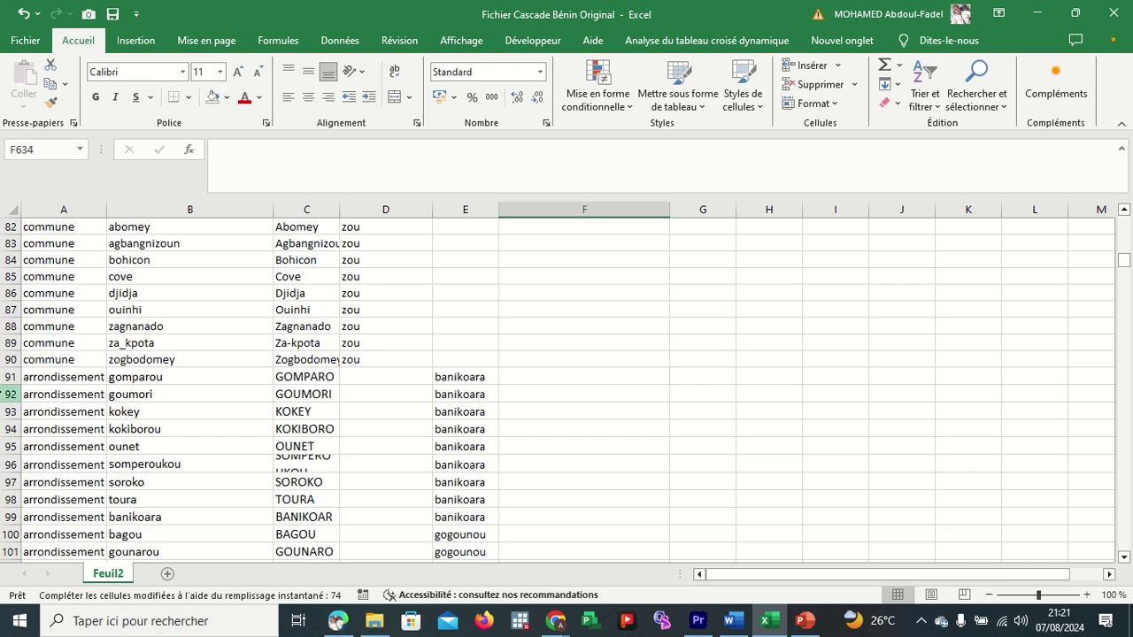
left_click(3, 376)
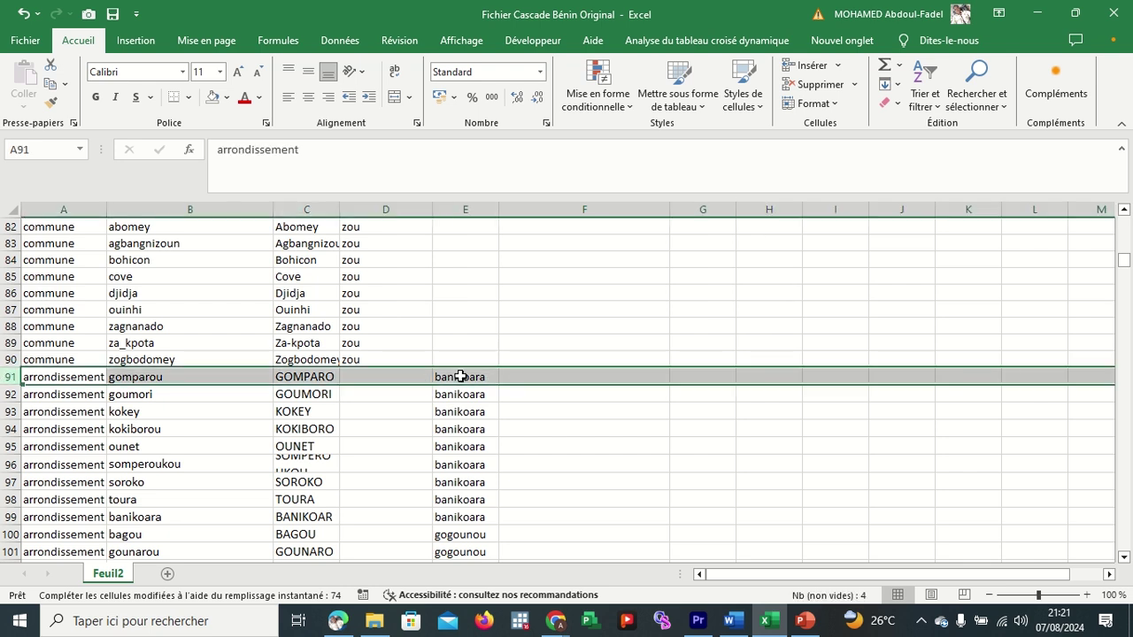
left_click(320, 378)
left_click(319, 378)
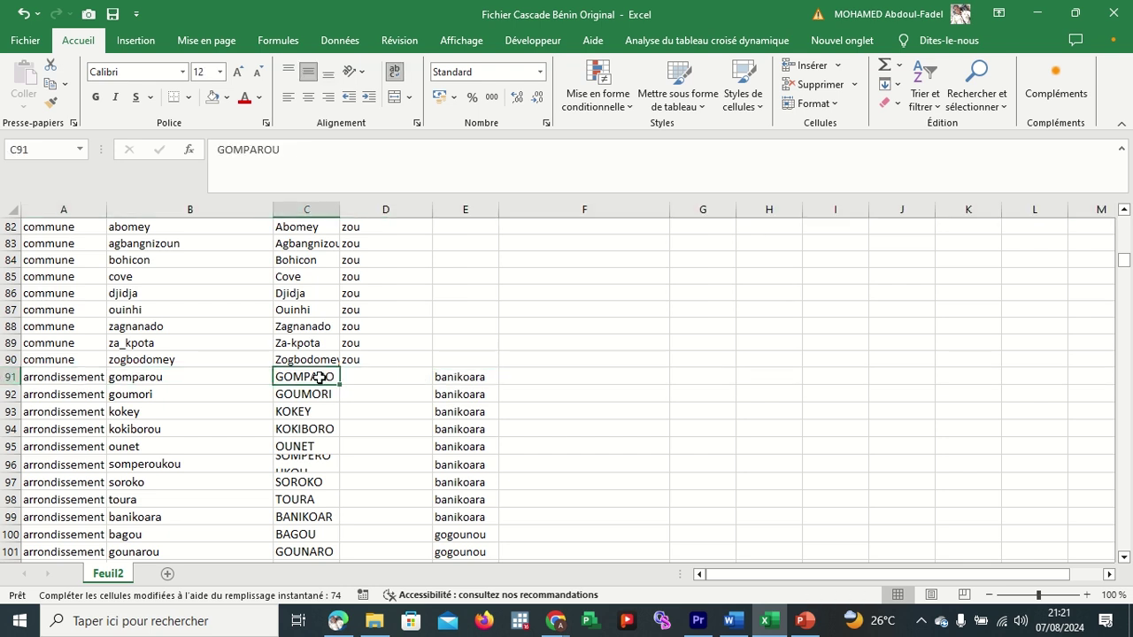
Copy gomparou from B91 and return to E634 beside Village 1.
left_click(241, 379)
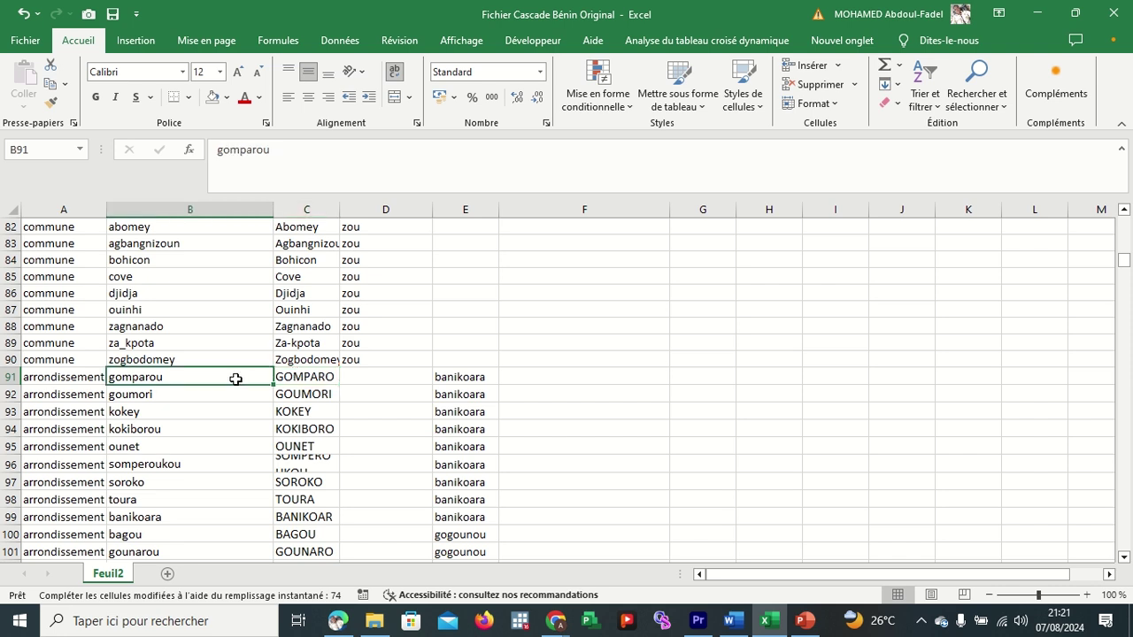
key("ctrl+c")
scroll(673, 399, "down", 20)
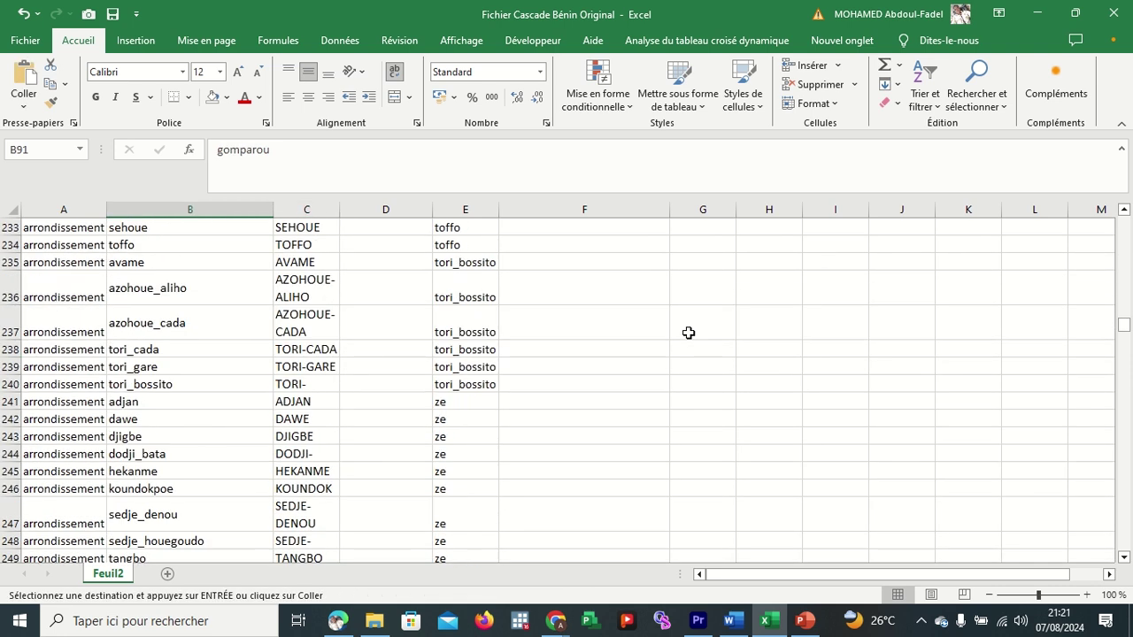
scroll(689, 333, "down", 20)
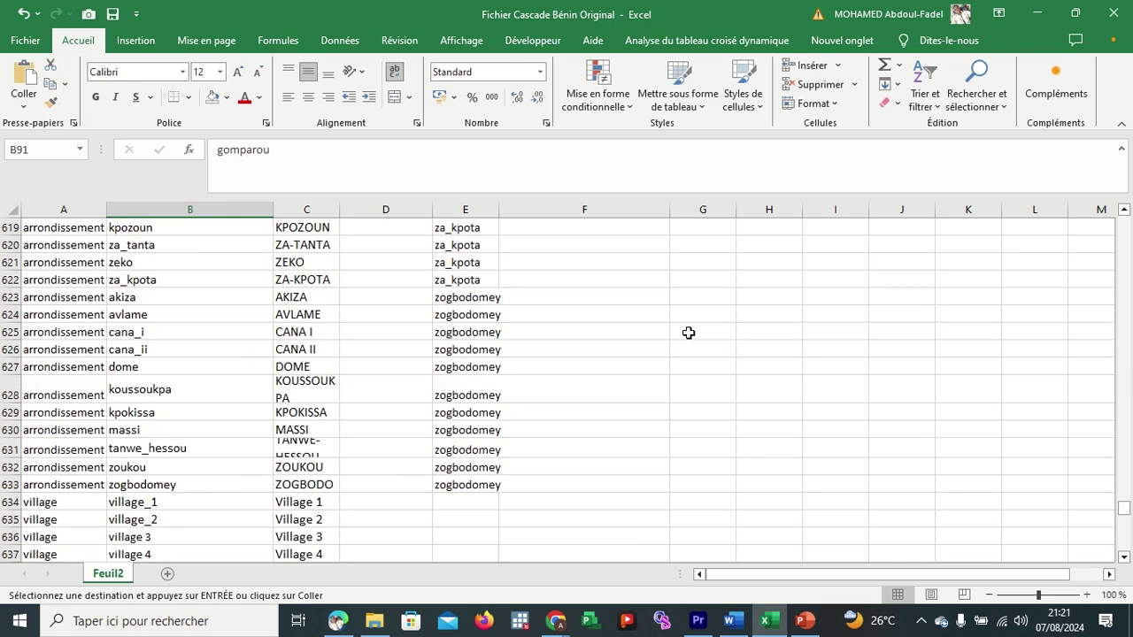
scroll(689, 333, "up", 10)
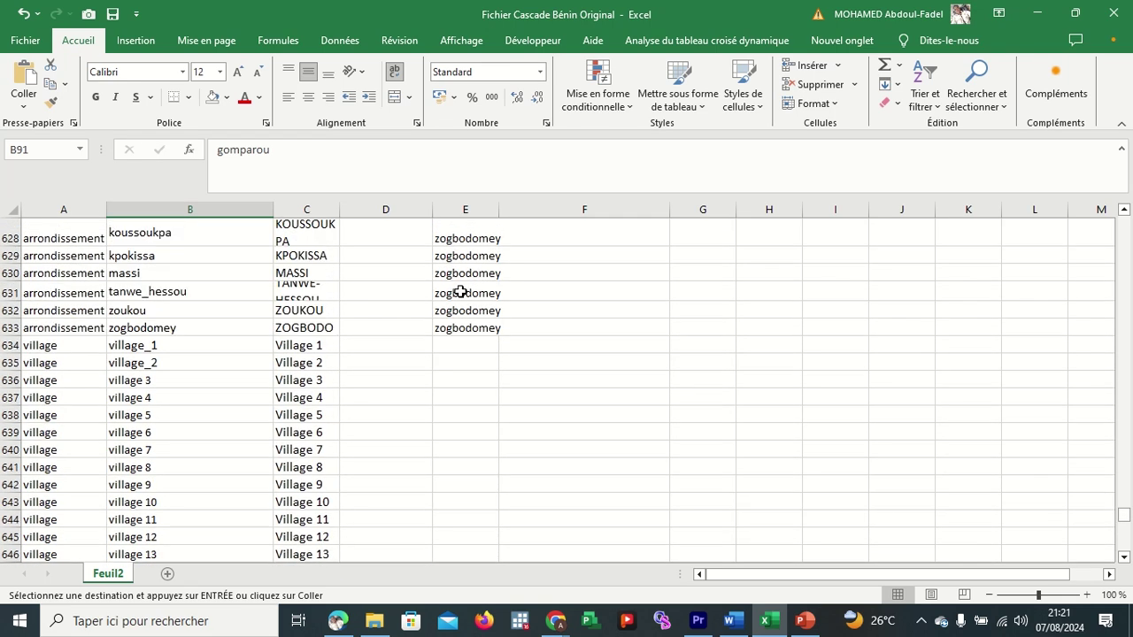
left_click(440, 344)
Paste gomparou into E634 and fill it down to E639 beside Village 1–6.
key("ctrl+v")
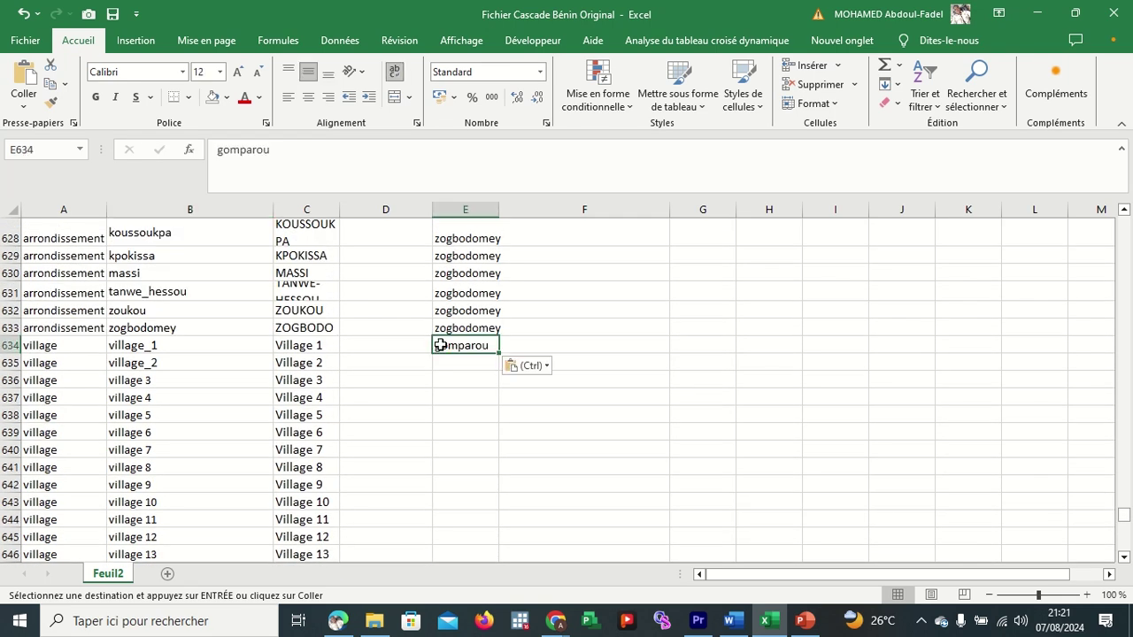
left_click_drag(499, 354, 499, 441)
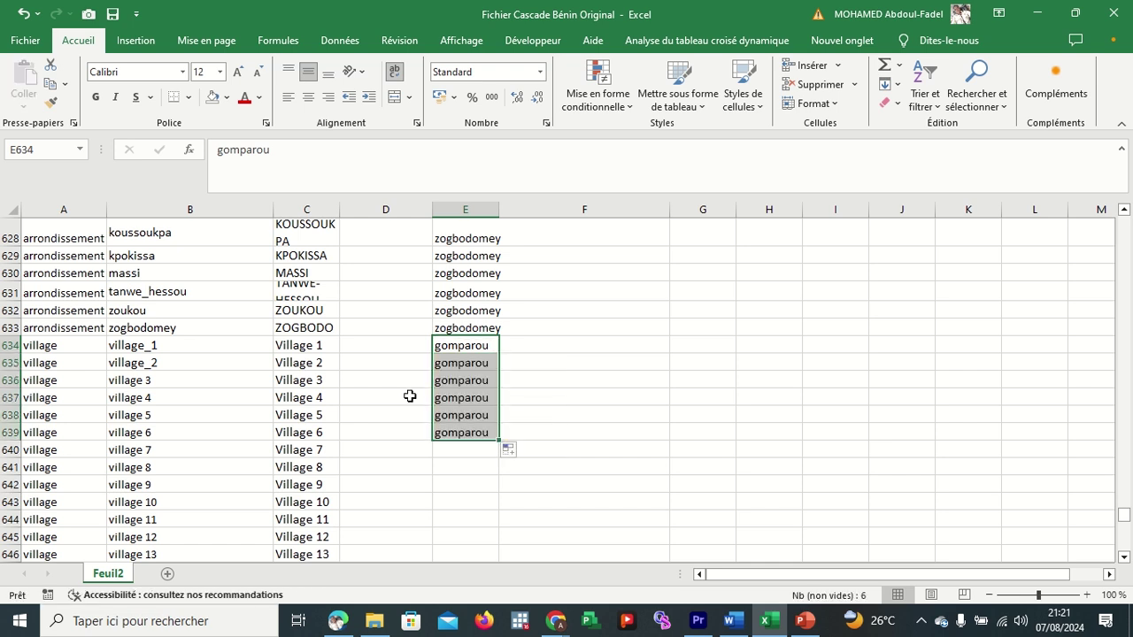
left_click_drag(328, 346, 322, 431)
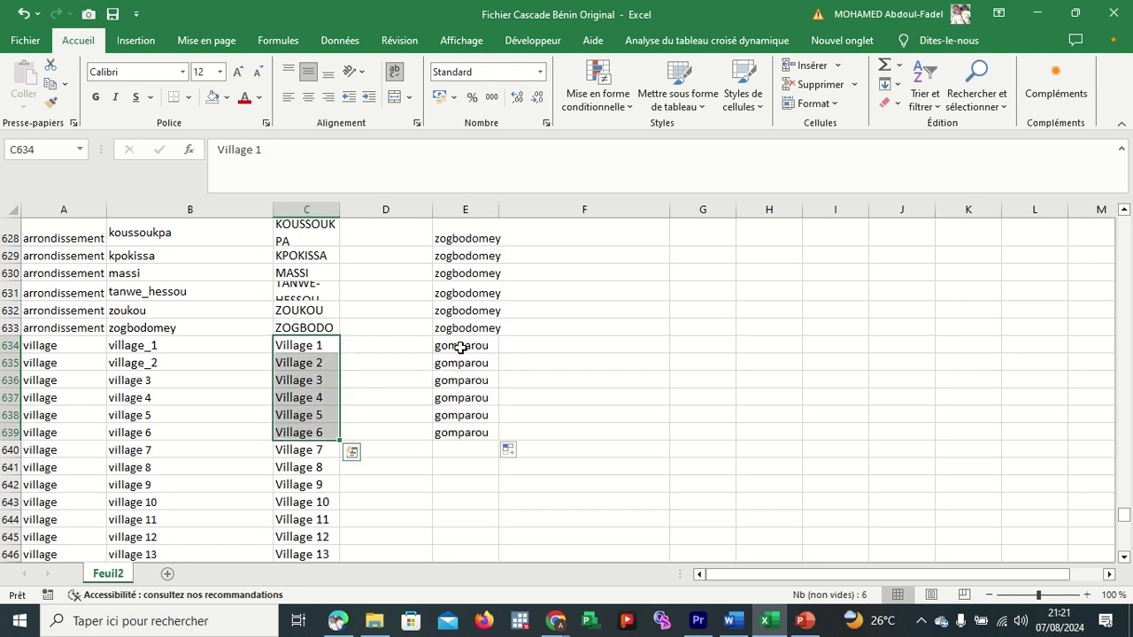
left_click_drag(458, 352, 466, 432)
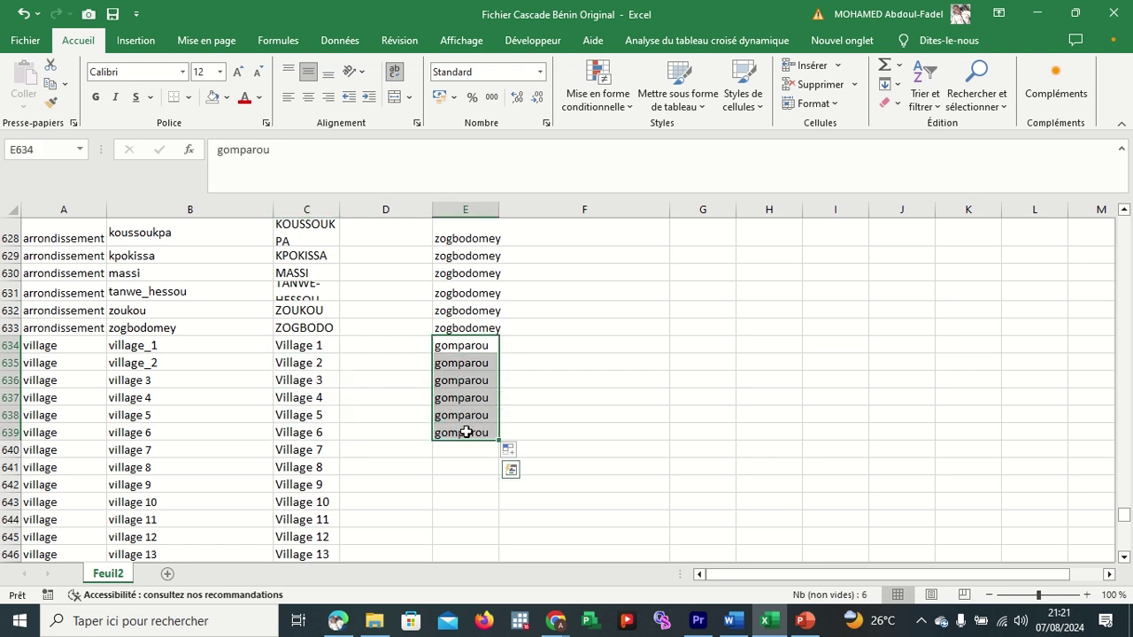
Recheck the Village 1–6 labels, then bring the Google Meet call to the front.
left_click(484, 346)
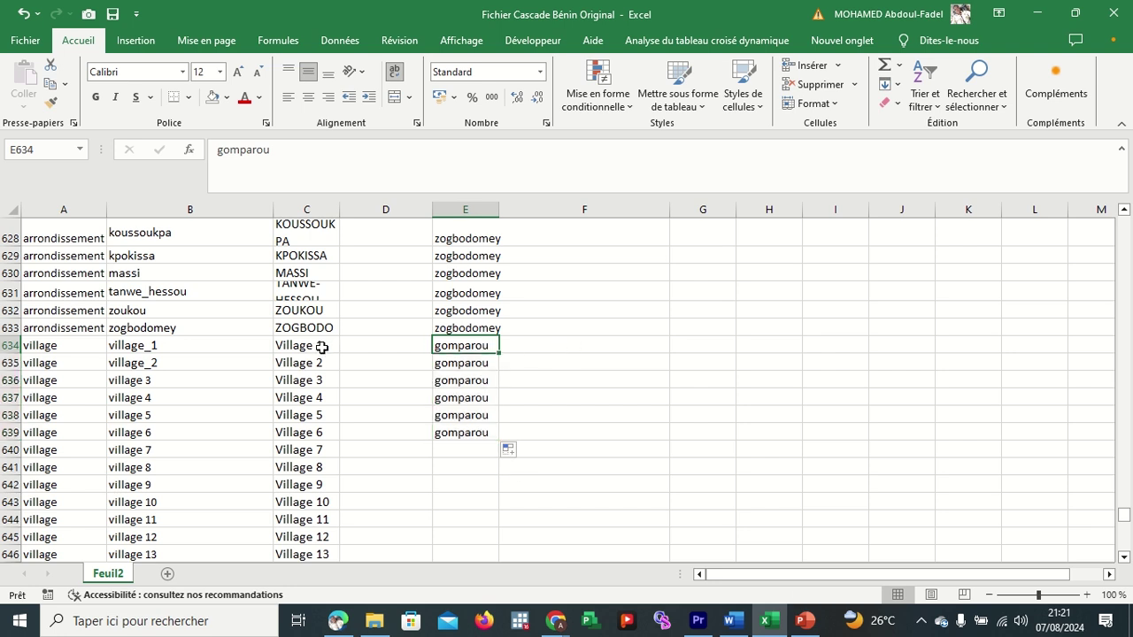
left_click_drag(312, 346, 310, 442)
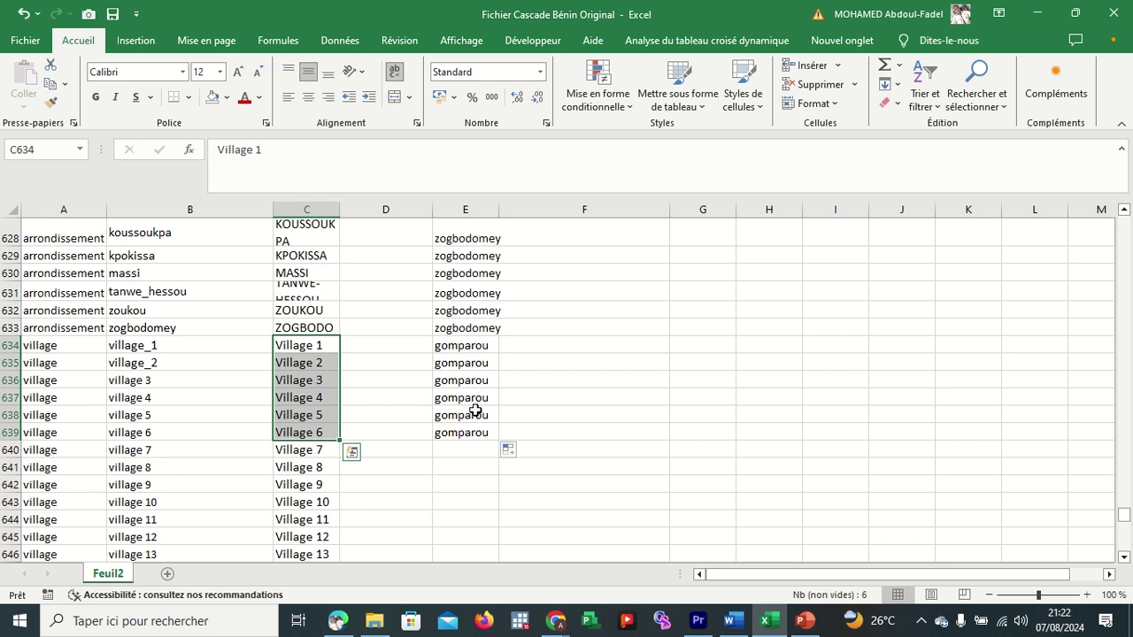
left_click(545, 378)
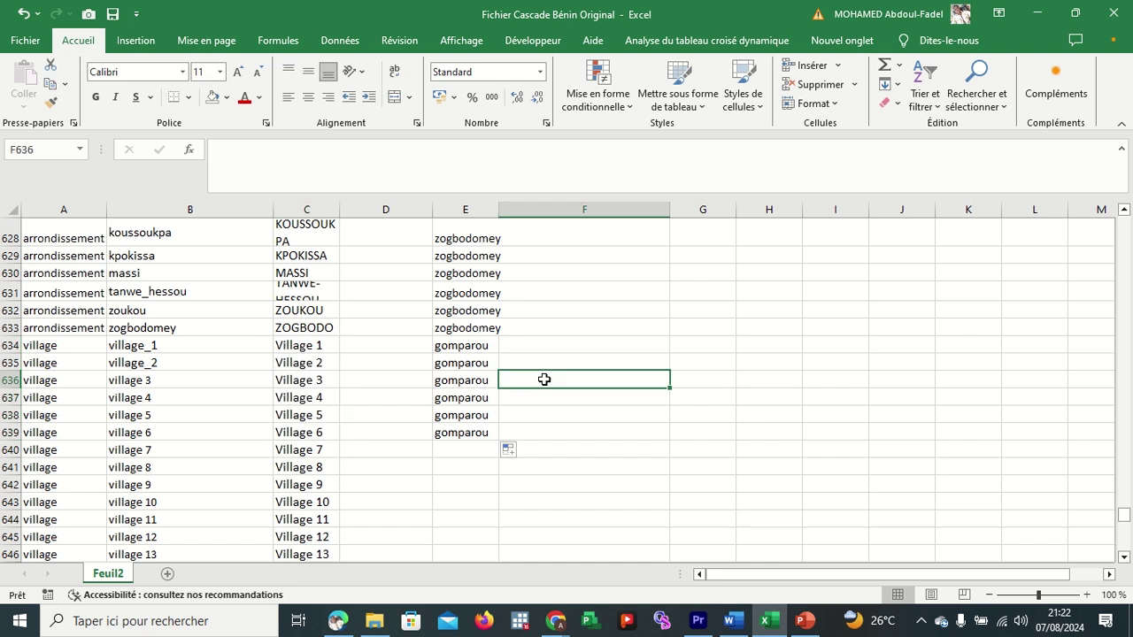
left_click(555, 621)
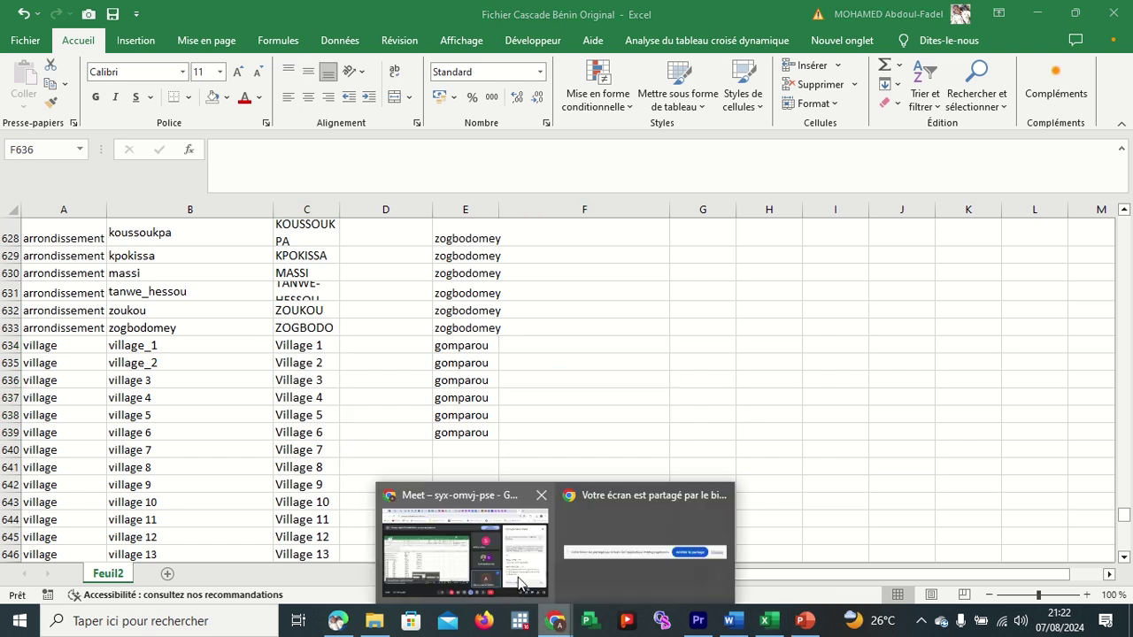
left_click(521, 582)
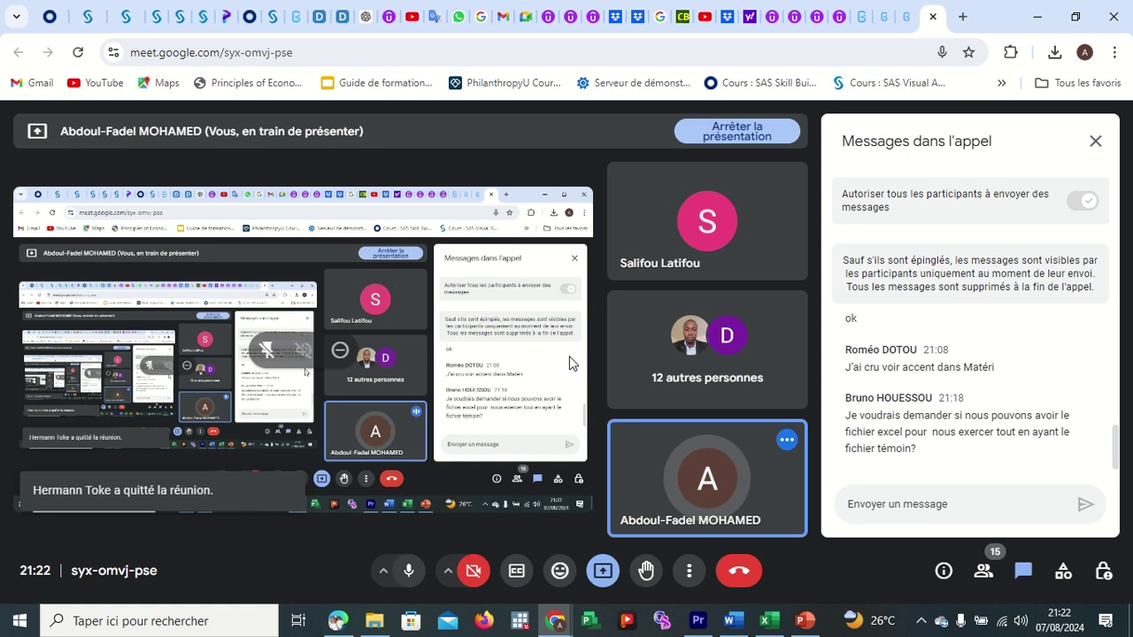
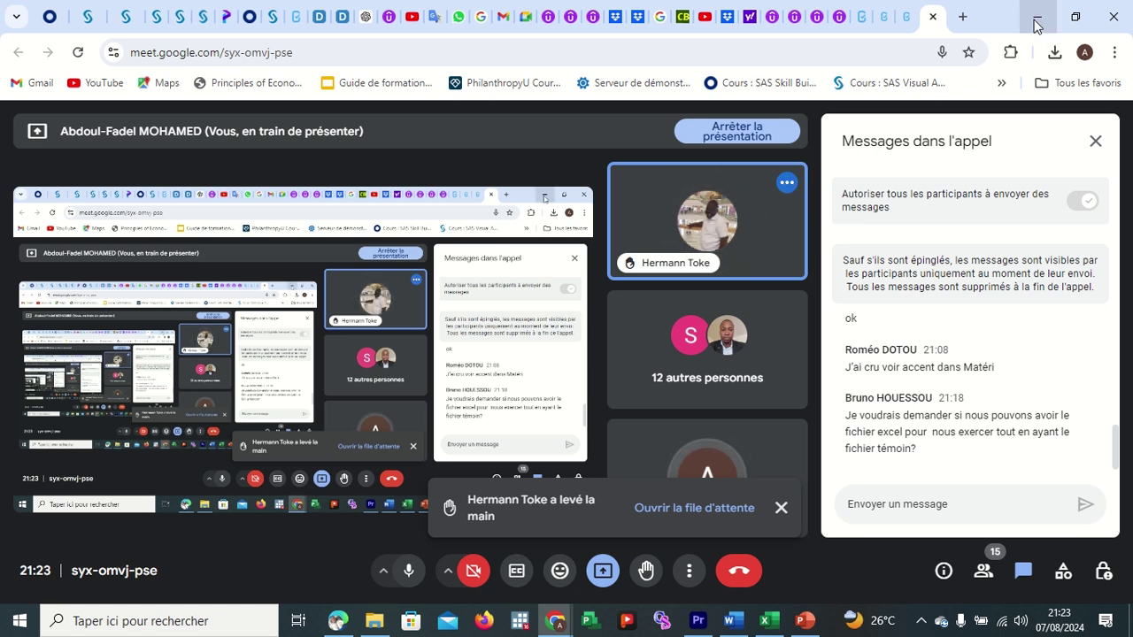
Move the departement question up to sit right below the 'Merci de nous aider' welcome note.
left_click(863, 19)
scroll(480, 274, "down", 1)
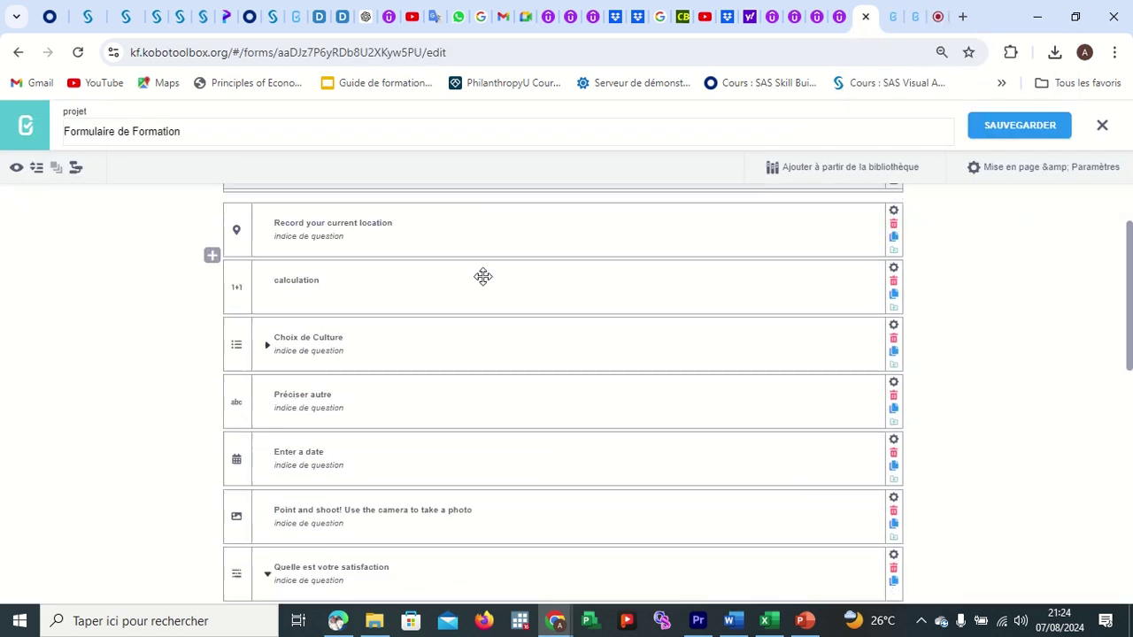
scroll(483, 276, "up", 2)
scroll(482, 276, "down", 10)
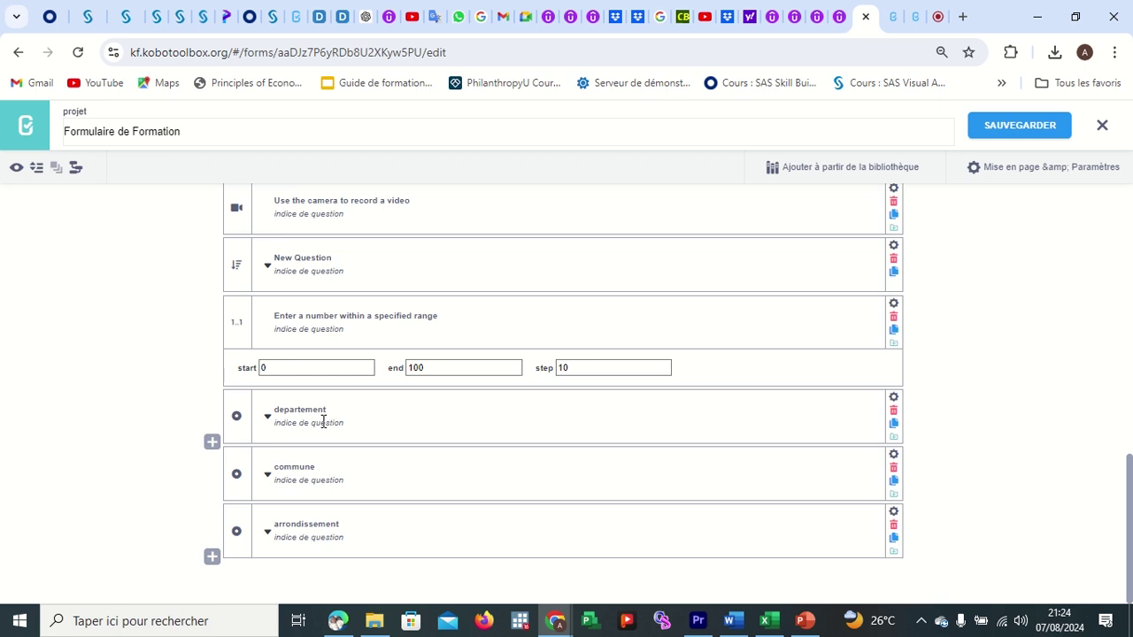
scroll(413, 361, "up", 10)
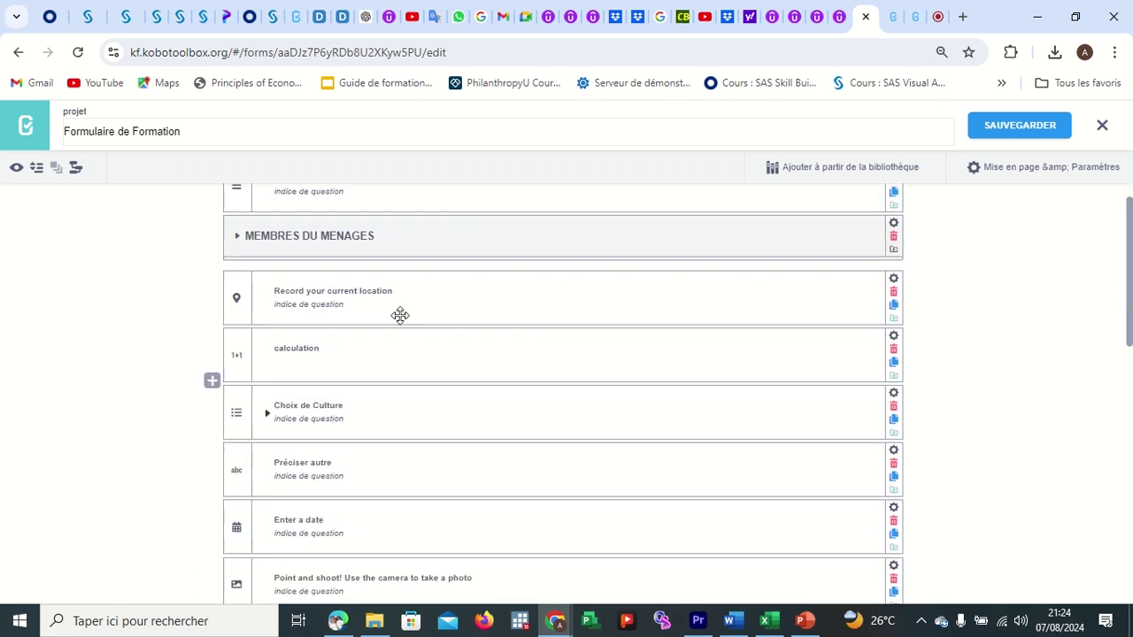
scroll(393, 266, "up", 1)
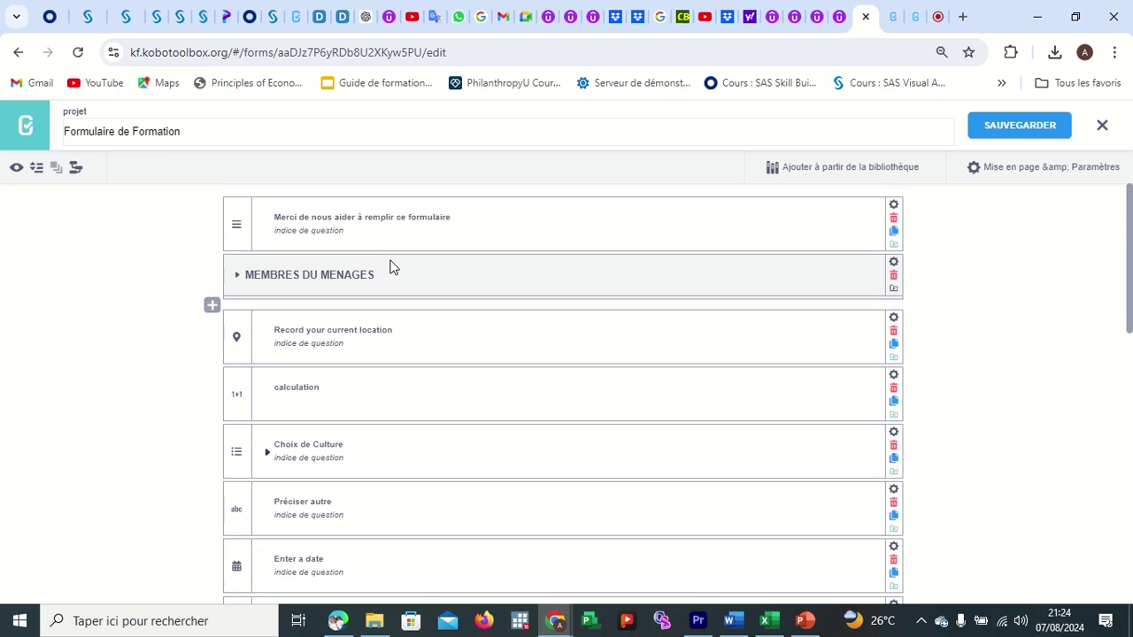
scroll(455, 458, "down", 10)
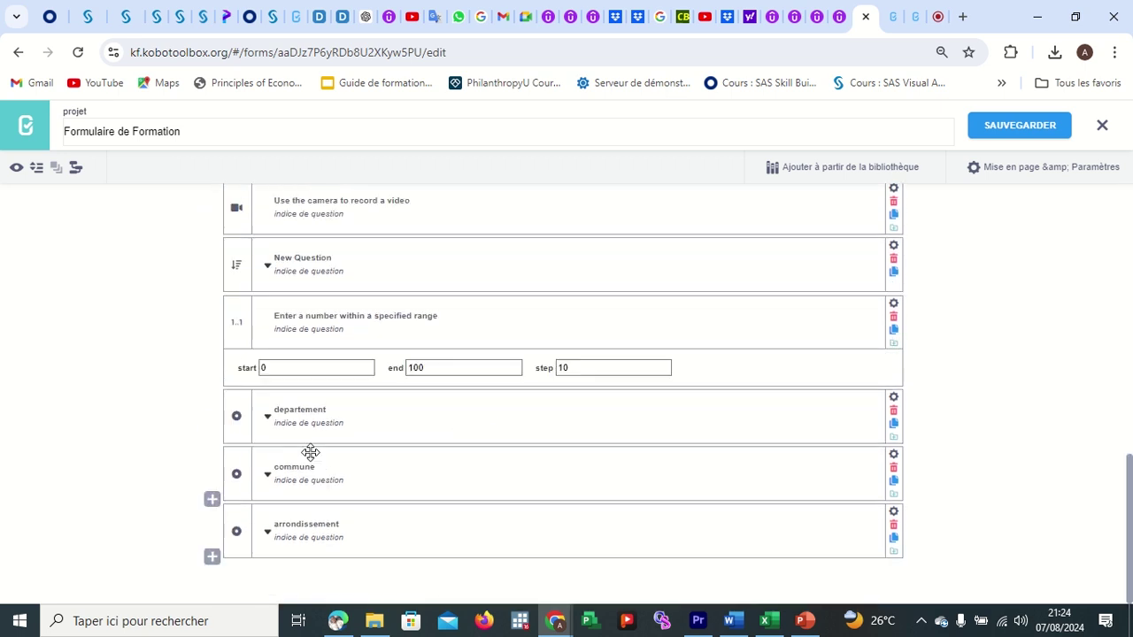
left_click_drag(238, 413, 233, 273)
Move the commune and arrondissement questions up beneath departement.
scroll(375, 367, "down", 10)
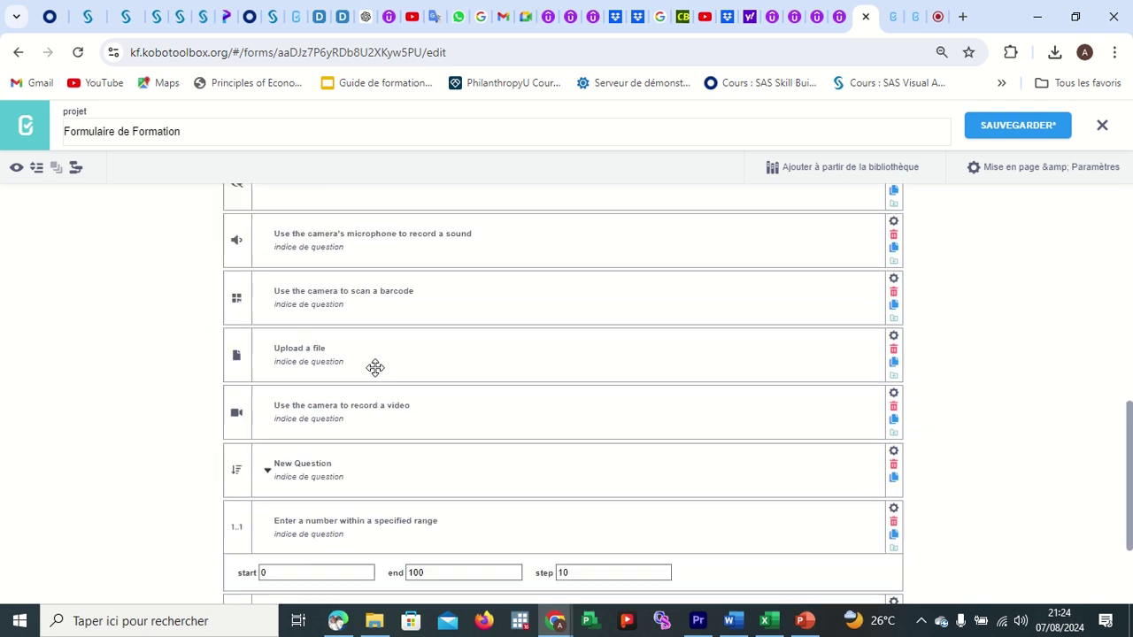
left_click_drag(240, 473, 228, 347)
scroll(336, 423, "down", 10)
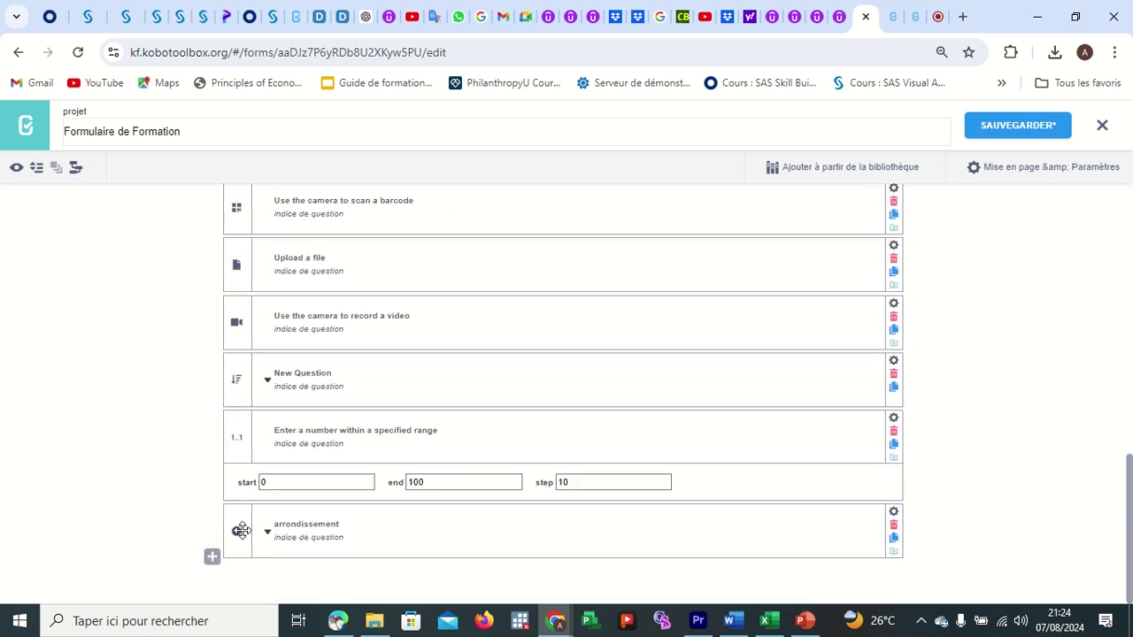
left_click_drag(257, 242, 236, 352)
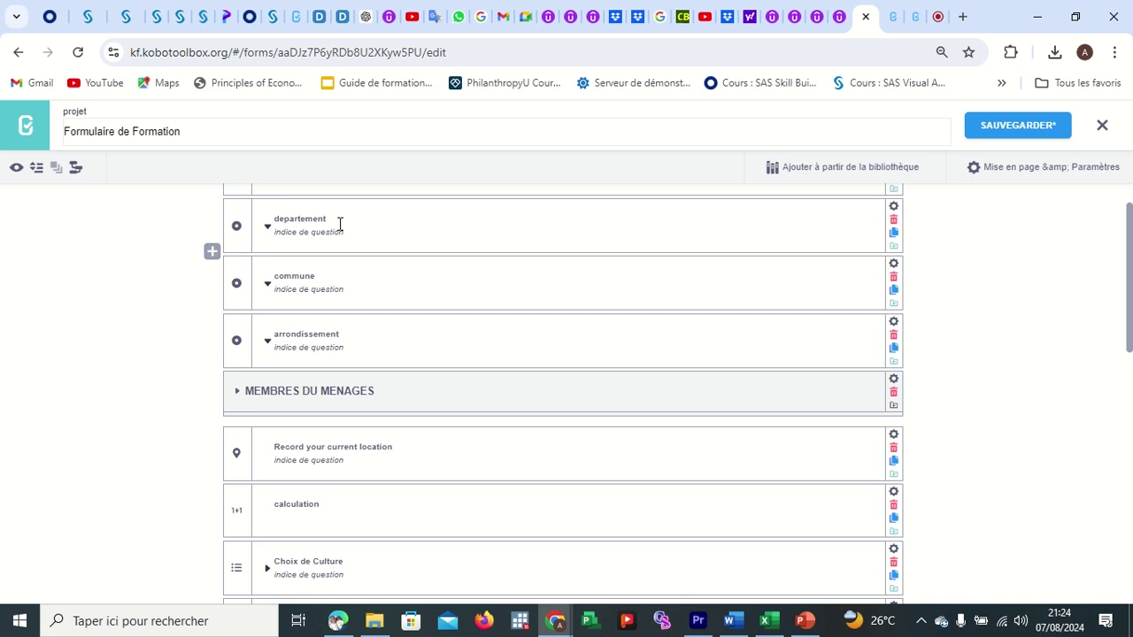
scroll(374, 228, "up", 2)
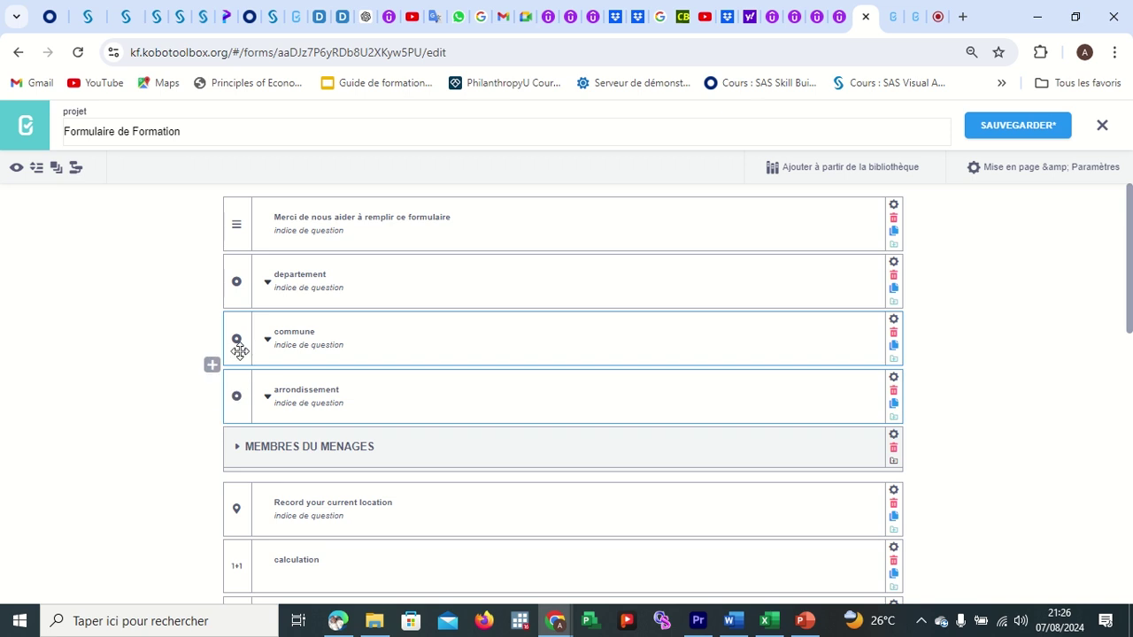
mouse_move(240, 351)
left_mouse_down()
mouse_move(236, 268)
mouse_move(235, 355)
left_mouse_up()
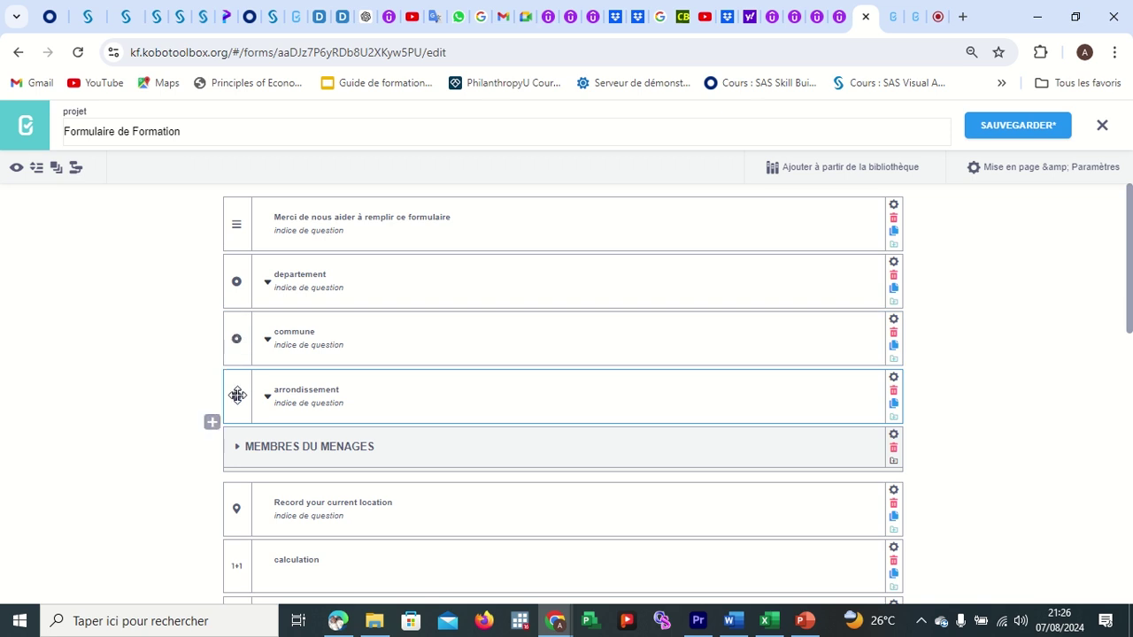
left_click(238, 298)
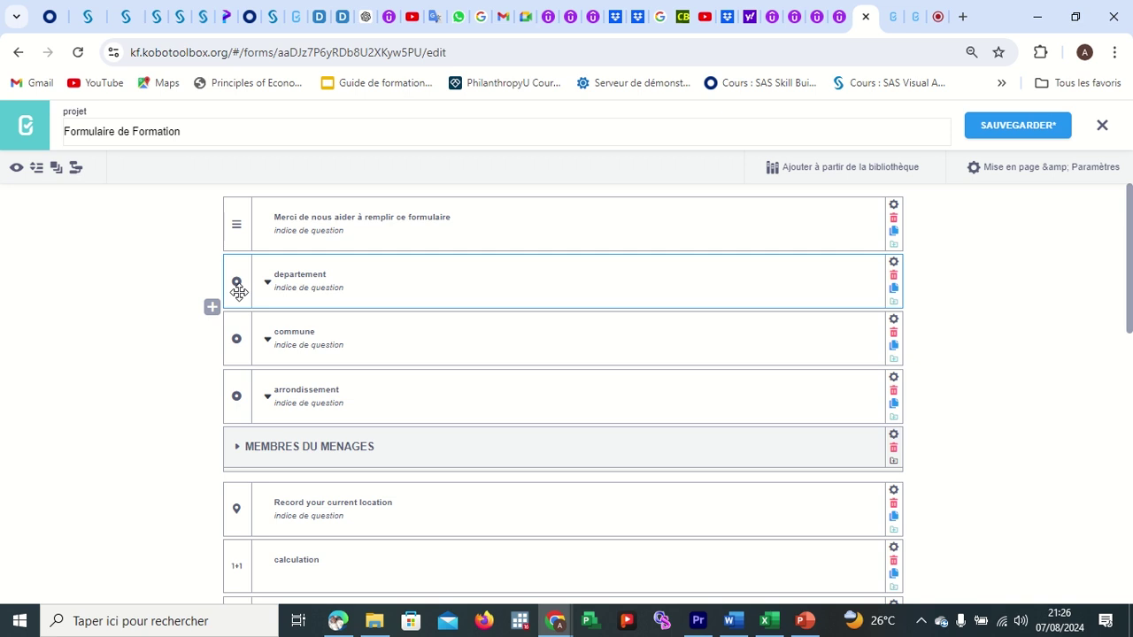
mouse_move(237, 295)
left_mouse_down()
mouse_move(240, 392)
mouse_move(237, 278)
mouse_move(235, 297)
left_mouse_up()
Prefix the departement label with 'Choisisssez votre ' and save the form.
left_click(336, 276)
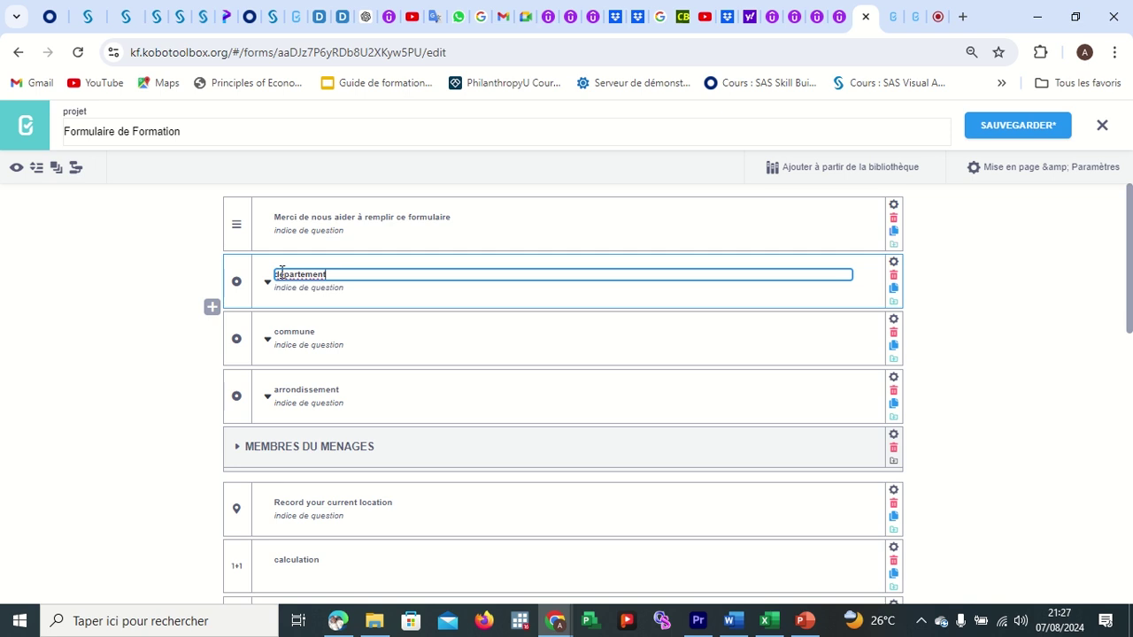
left_click_drag(328, 275, 272, 280)
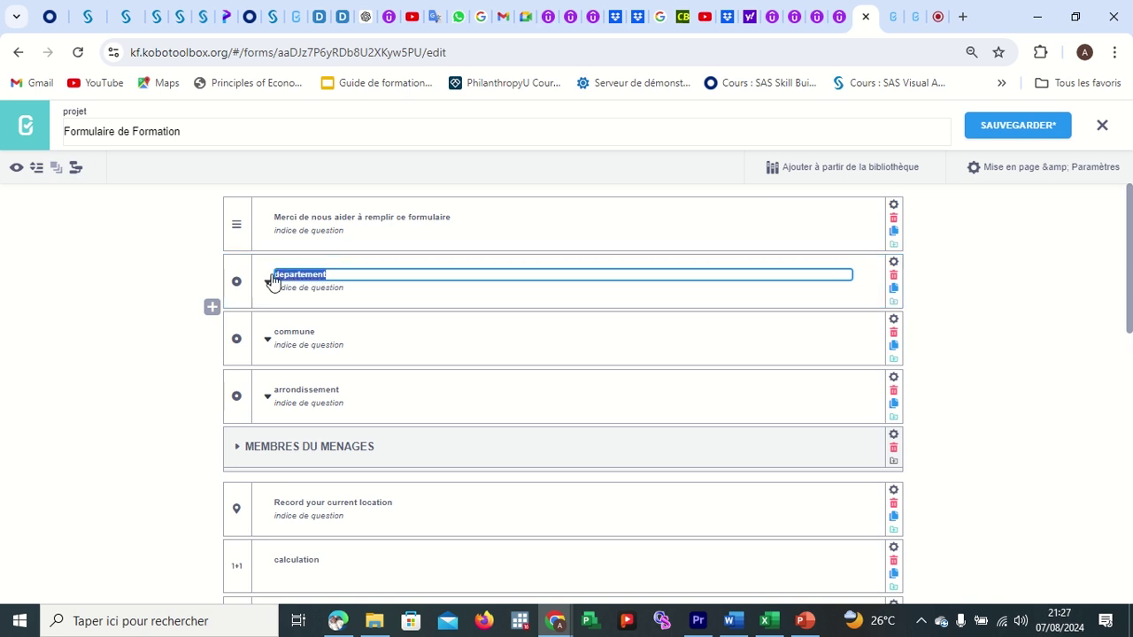
left_click(328, 272)
key("Left")
key("Left")
key("Left")
key("Left")
key("Left")
key("Left")
type("C")
type("hoisis")
type("ssez vot")
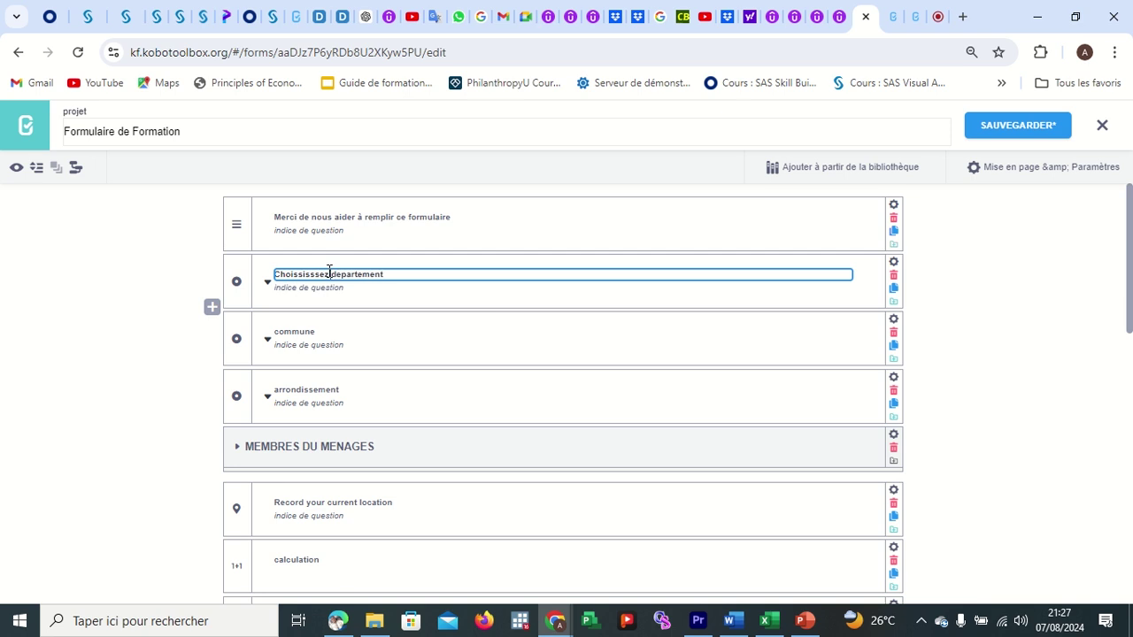
type("re")
left_click(480, 336)
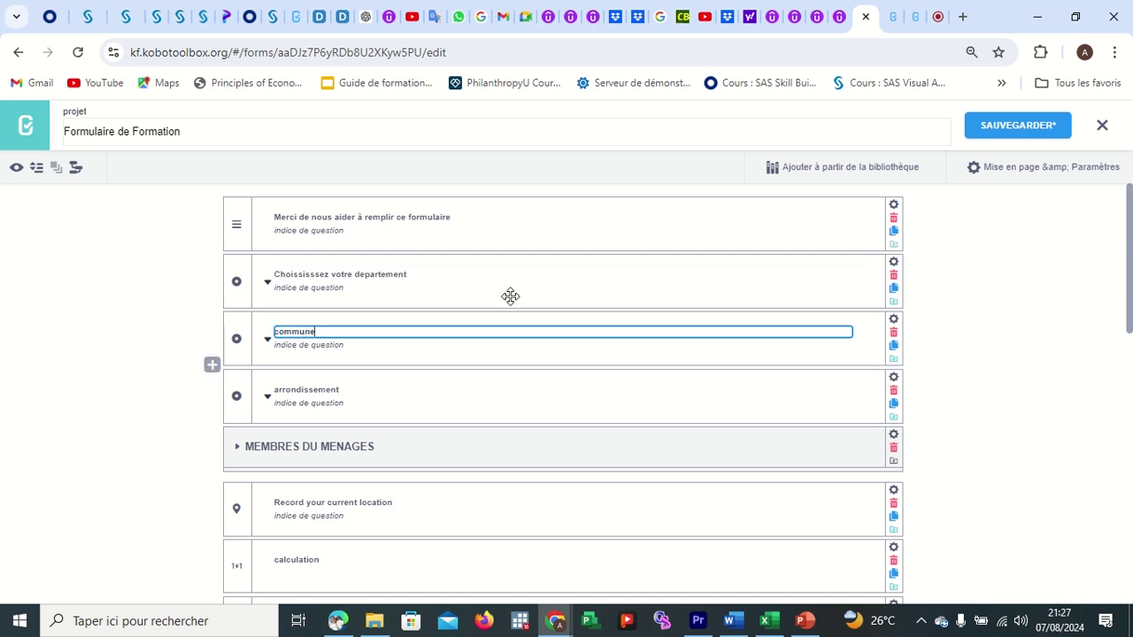
left_click(1000, 133)
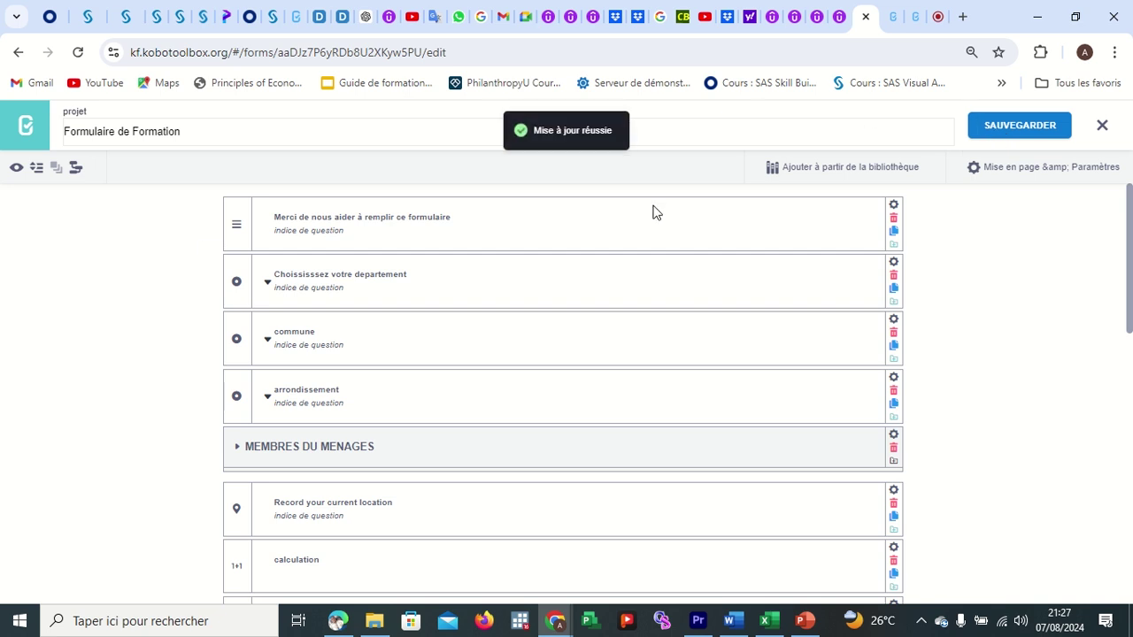
After the preview error, trim the departement field name back to 'departement' and save.
left_click(18, 168)
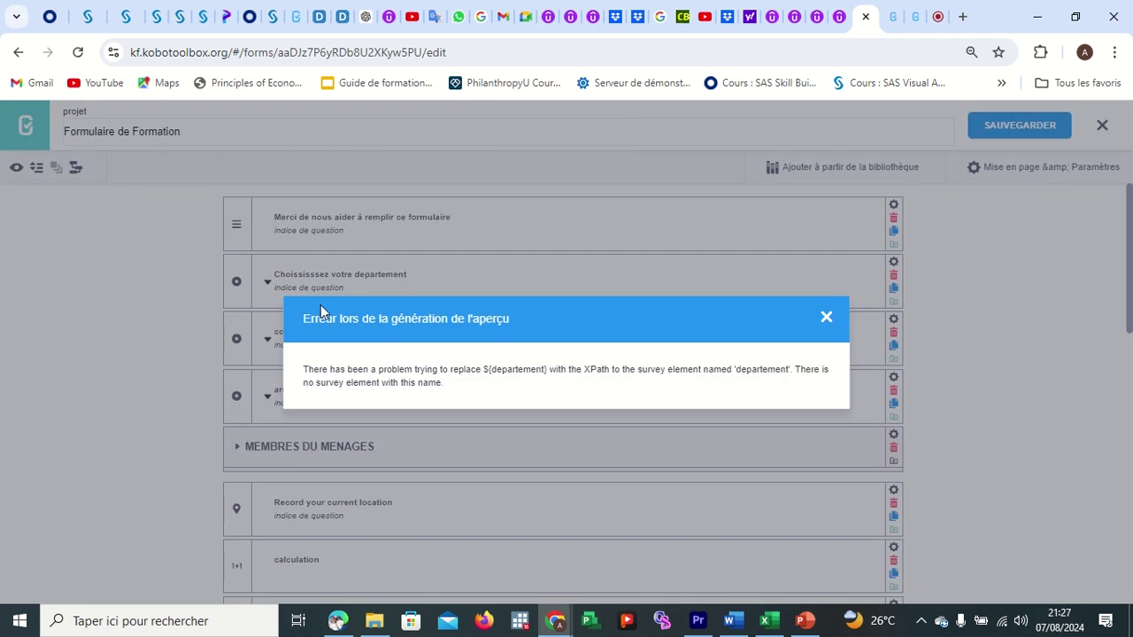
left_click(826, 319)
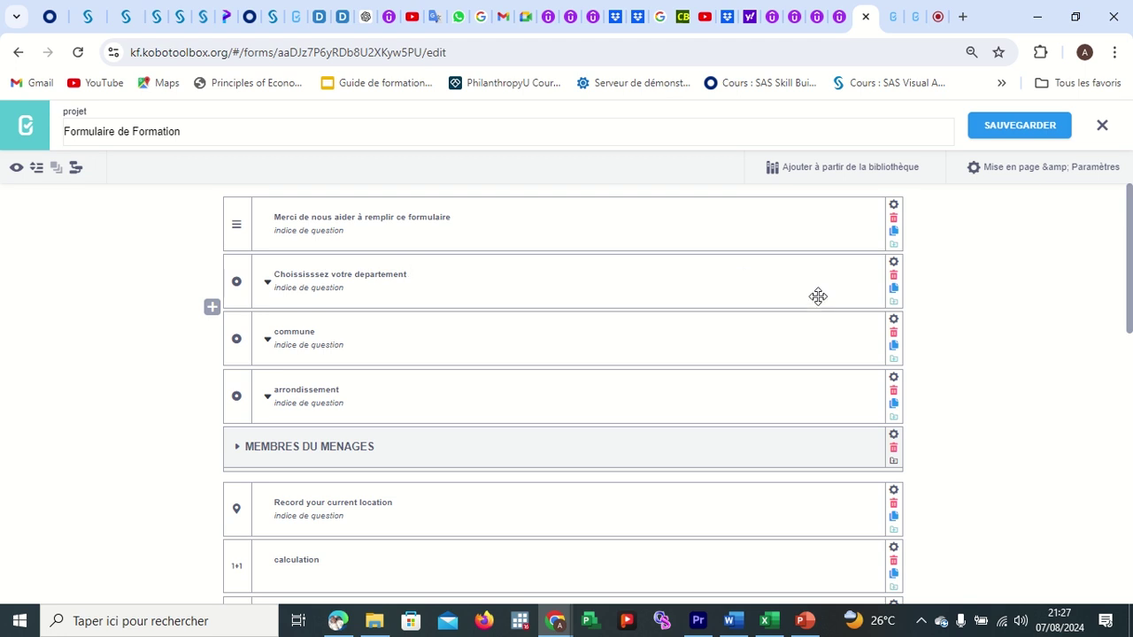
left_click(893, 263)
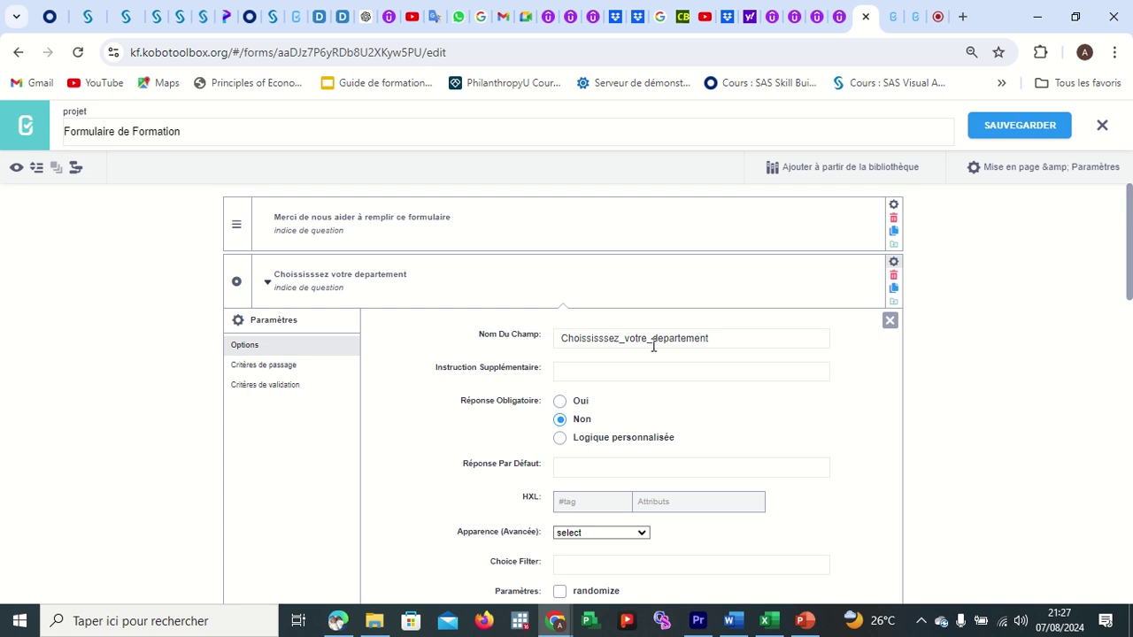
left_click(654, 343)
key("BackSpace")
key("BackSpace")
key("BackSpace")
key("BackSpace")
key("BackSpace")
key("BackSpace")
key("BackSpace")
key("BackSpace")
key("BackSpace")
key("BackSpace")
key("BackSpace")
key("BackSpace")
key("BackSpace")
key("BackSpace")
key("BackSpace")
key("BackSpace")
key("BackSpace")
key("BackSpace")
key("BackSpace")
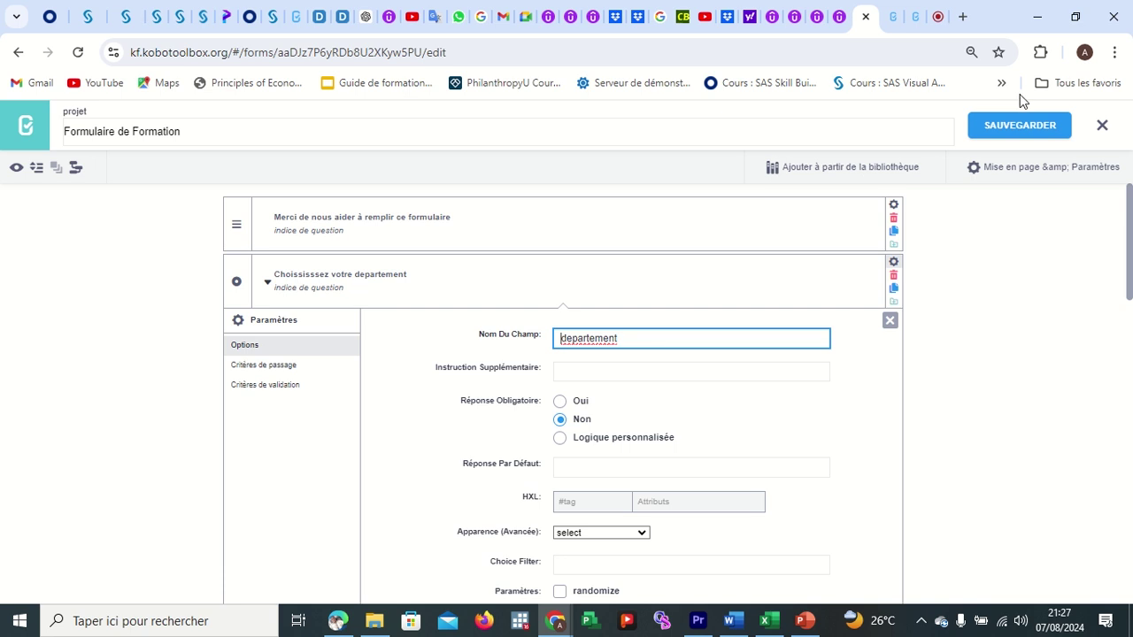
left_click(1023, 126)
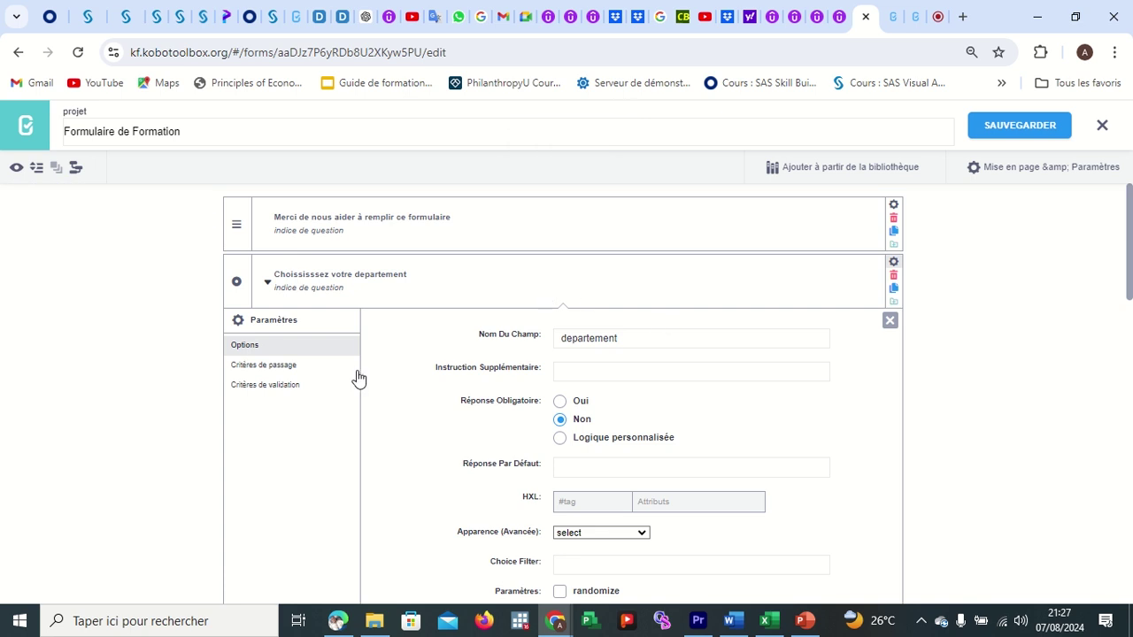
Preview the form again, check the commune question's settings, then return to the Google Meet call.
left_click(17, 171)
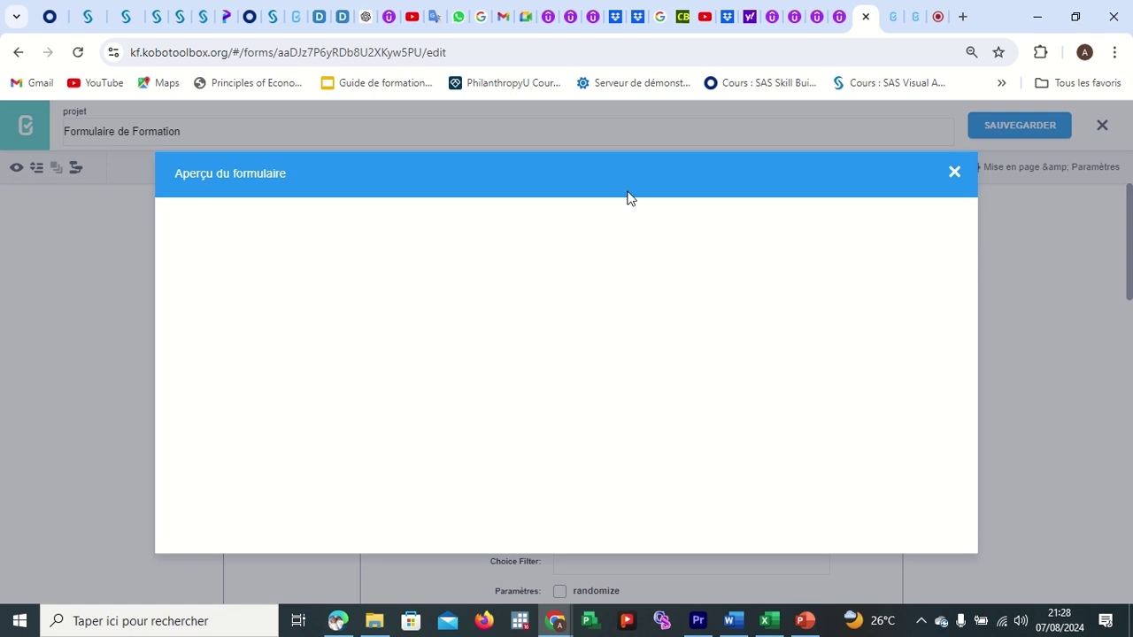
left_click(954, 172)
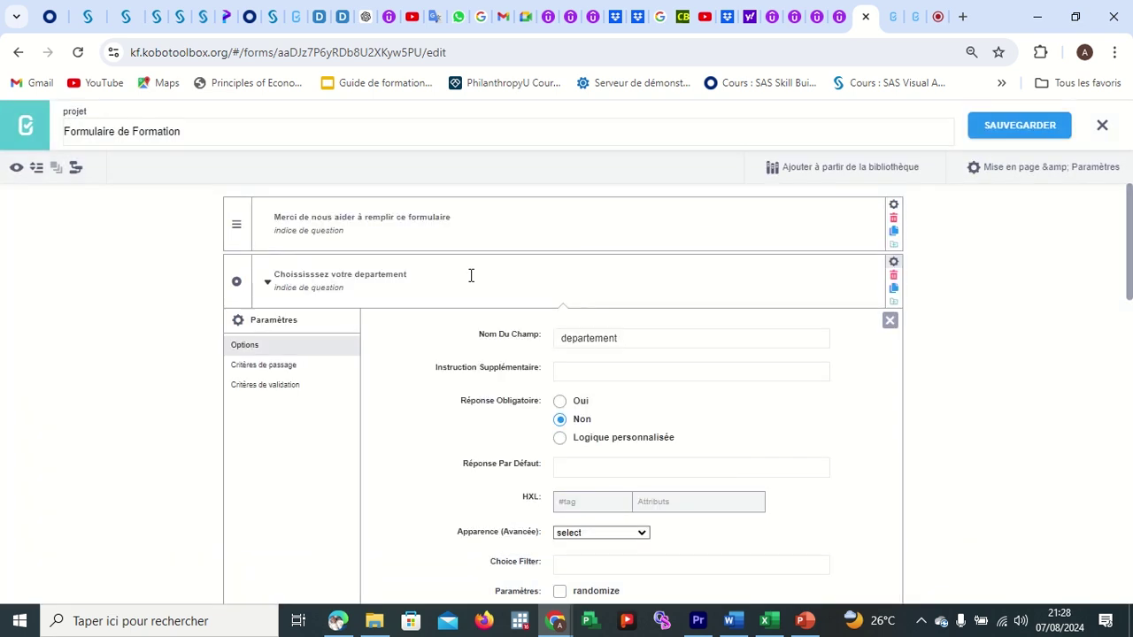
left_click(889, 320)
left_click(276, 333)
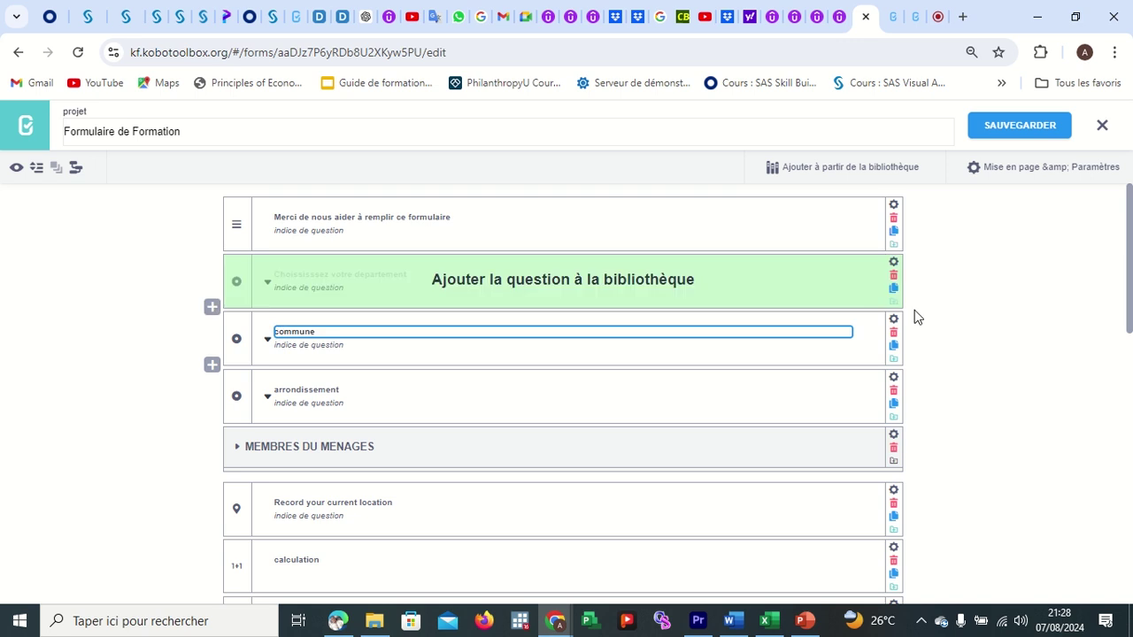
left_click(894, 321)
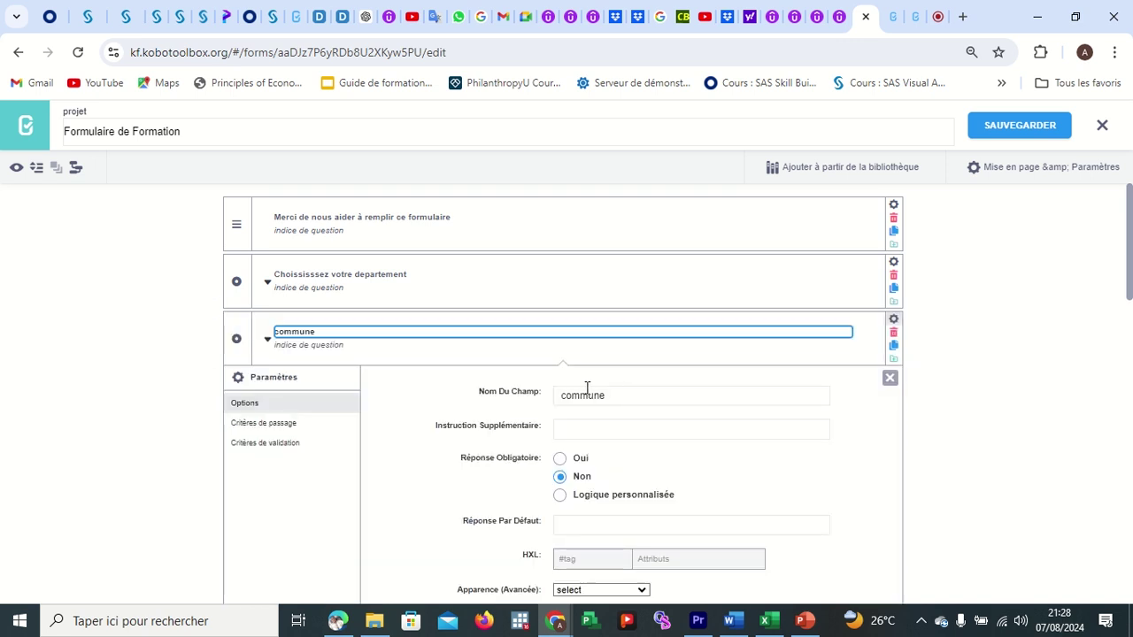
left_click(890, 378)
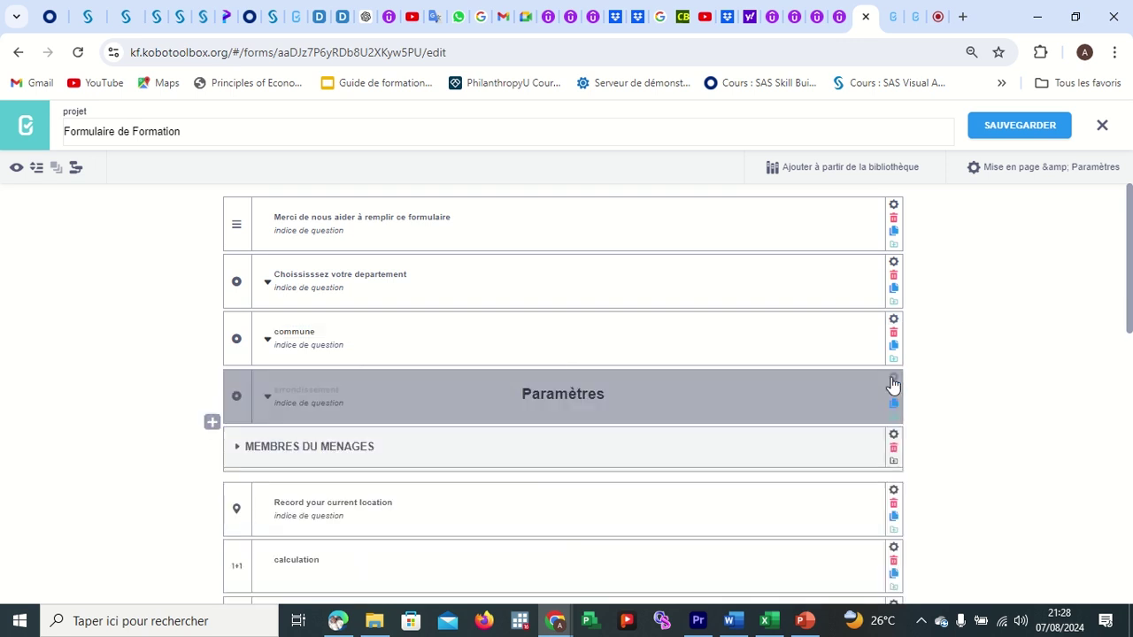
left_click(936, 17)
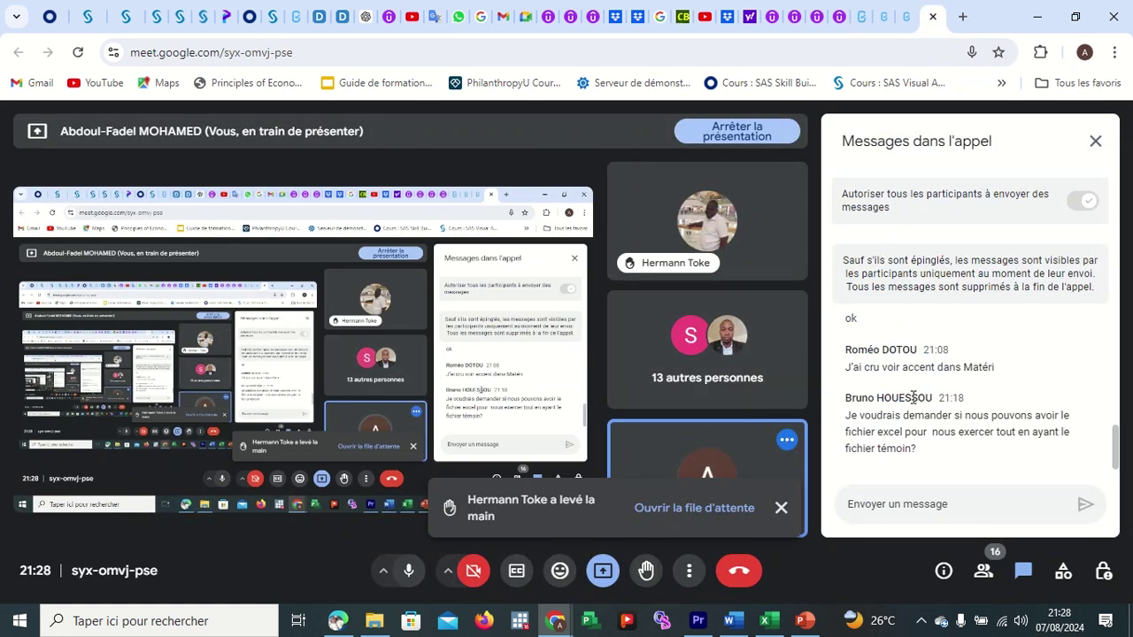
Leave the Meet chat and return to the KoboToolbox 'Formulaire de Formation' editor.
scroll(940, 389, "up", 1)
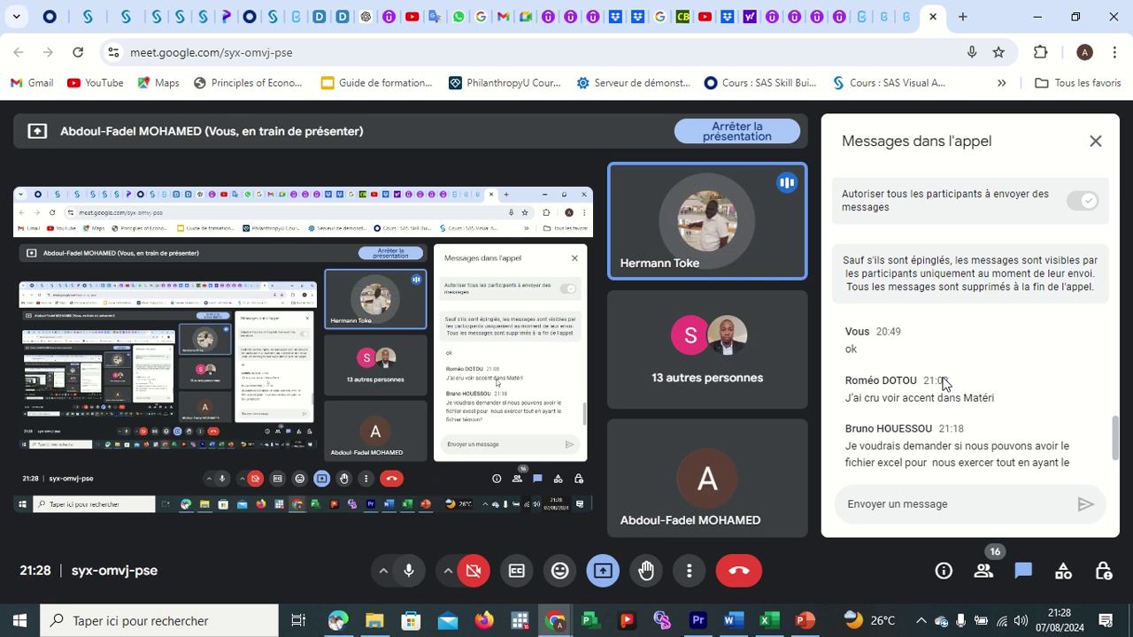
scroll(938, 382, "down", 1)
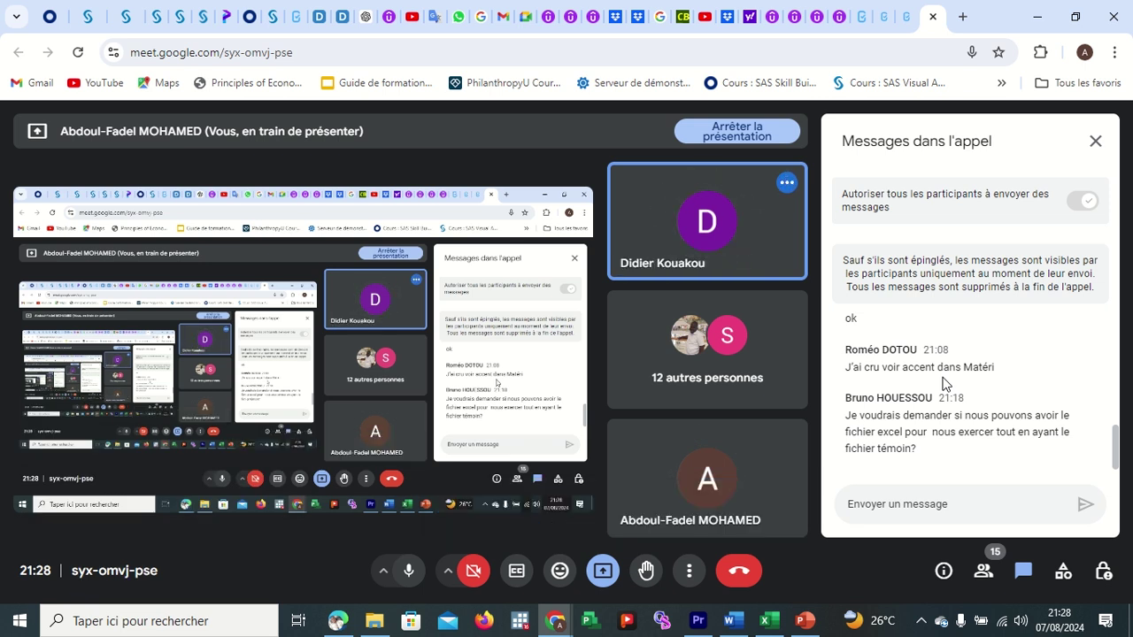
left_click(864, 19)
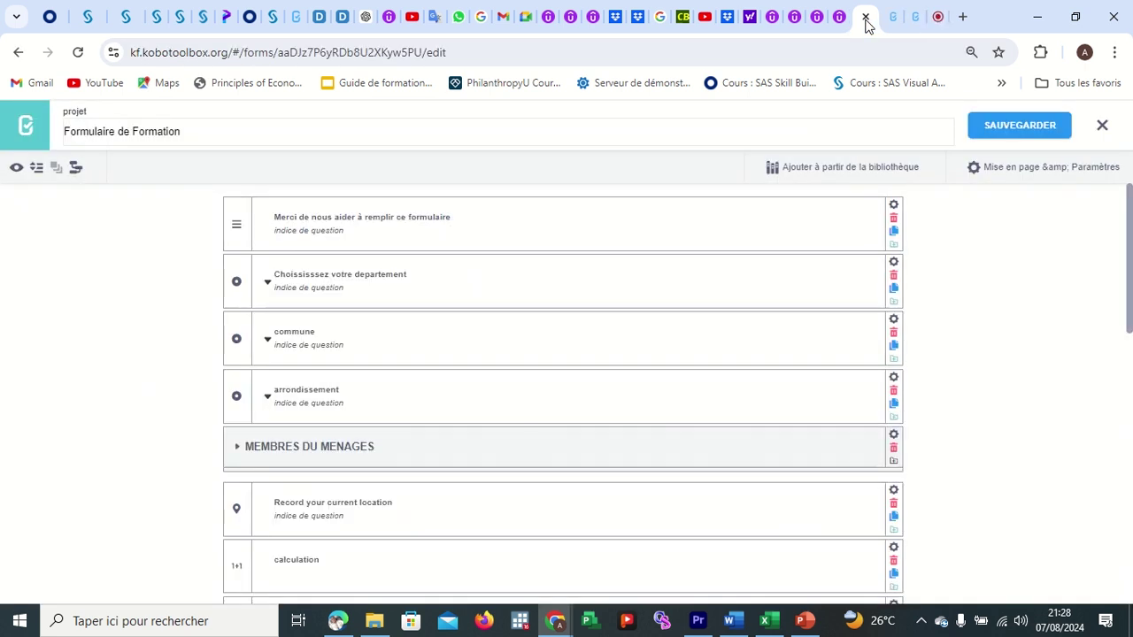
Select the departement and commune questions and nudge commune, then return to the Meet call.
left_click(237, 278)
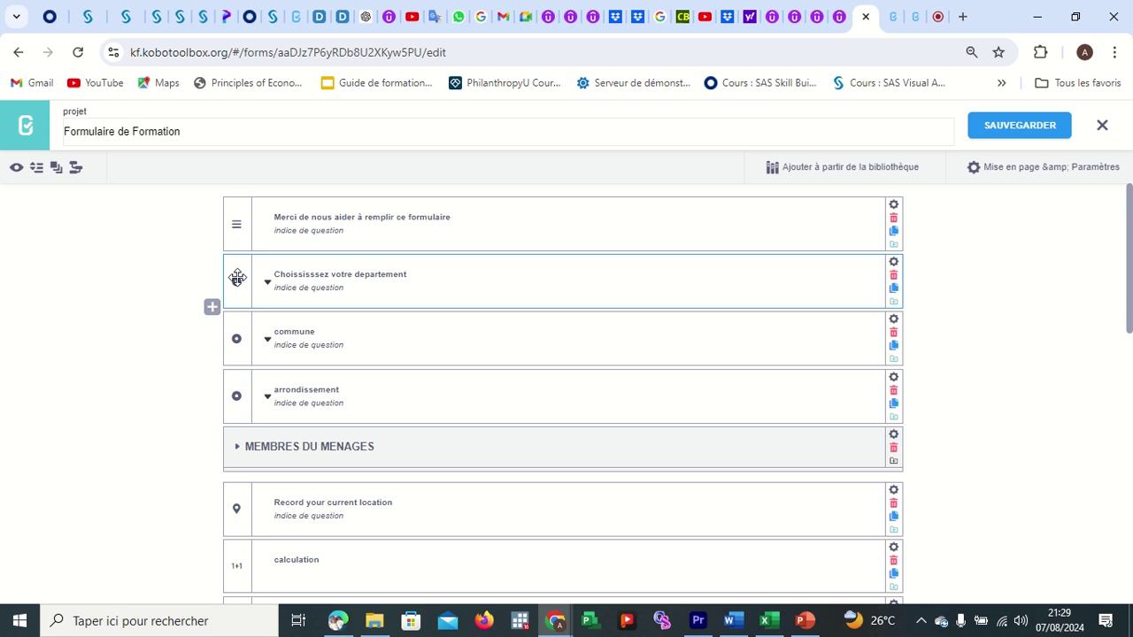
left_click(242, 329)
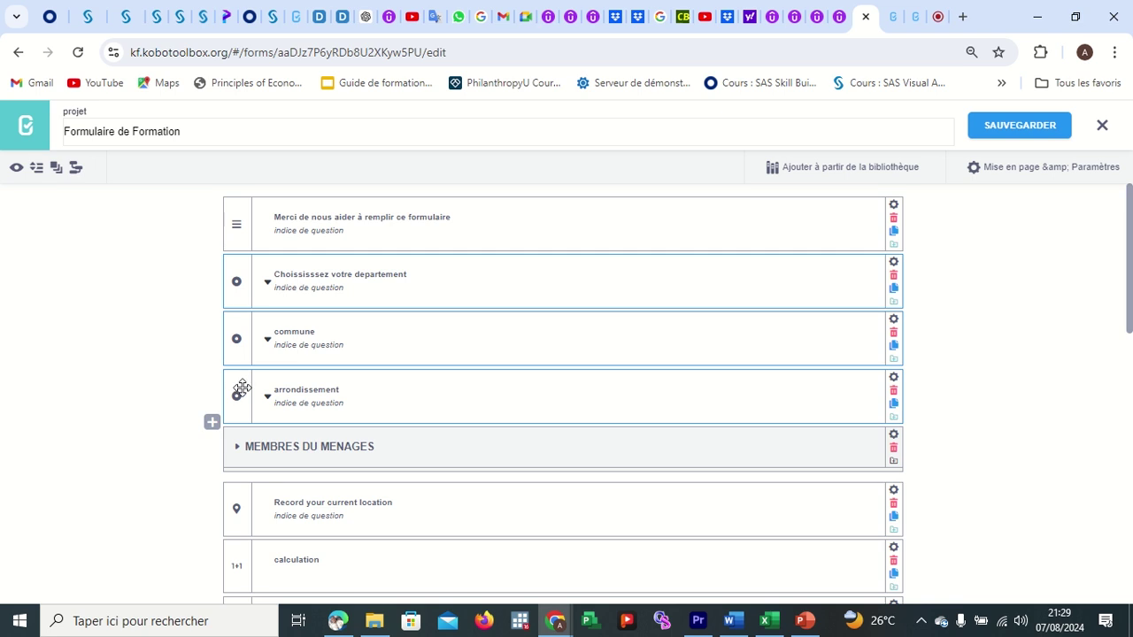
mouse_move(240, 357)
left_mouse_down()
mouse_move(240, 420)
mouse_move(241, 342)
mouse_move(222, 460)
mouse_move(245, 330)
mouse_move(232, 358)
left_mouse_up()
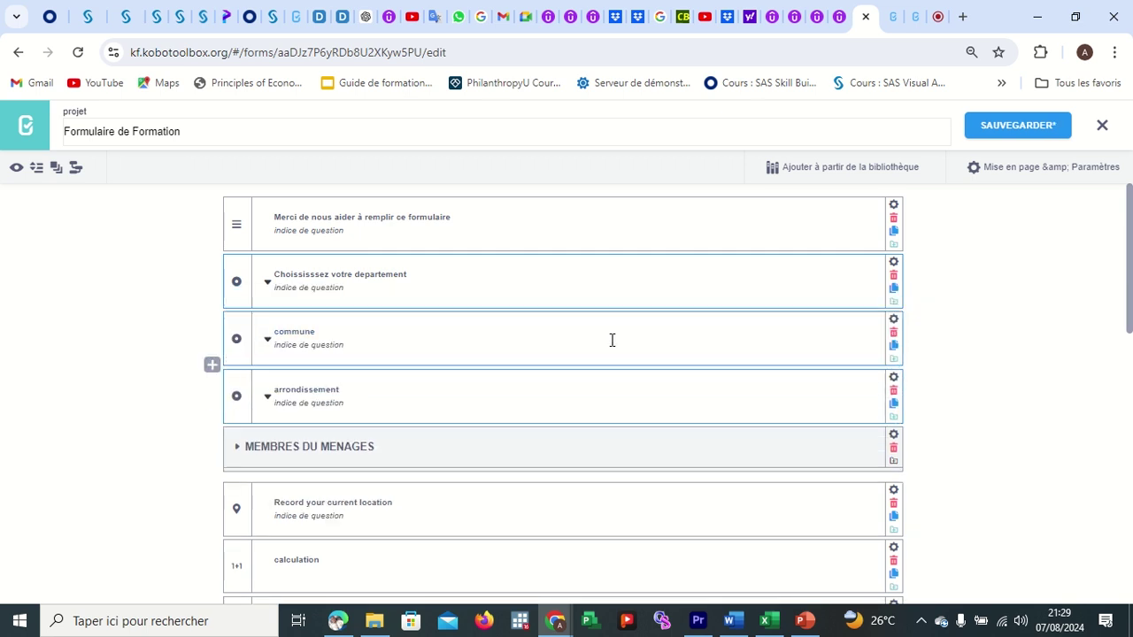
left_click(939, 22)
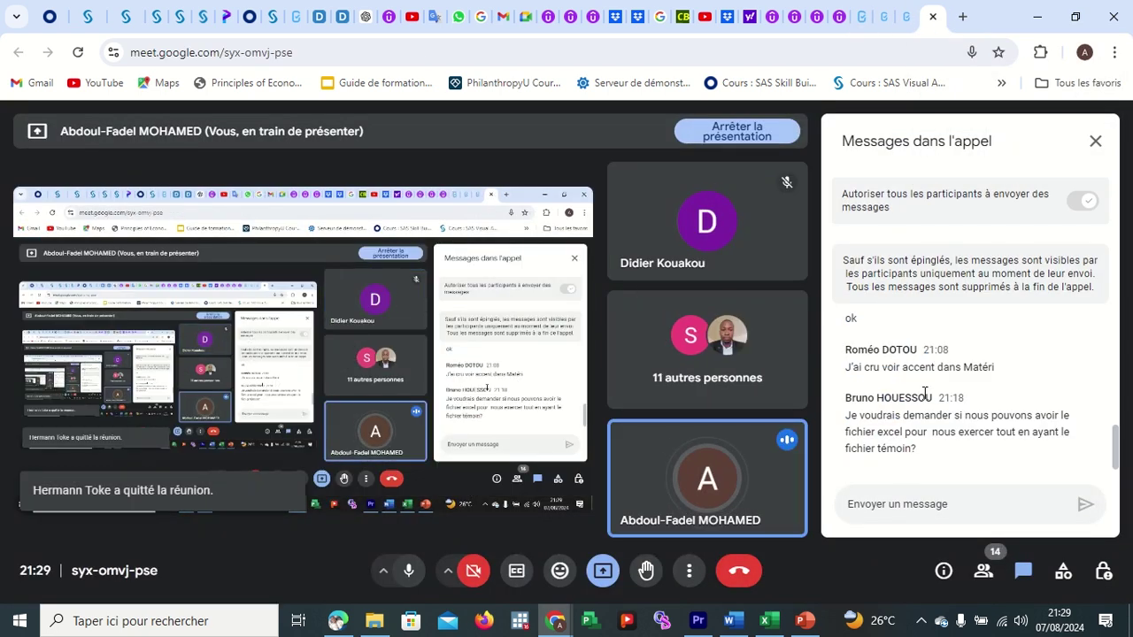
Switch from the Meet call to the KoboToolbox cascading select help article.
scroll(924, 393, "up", 2)
scroll(924, 393, "down", 3)
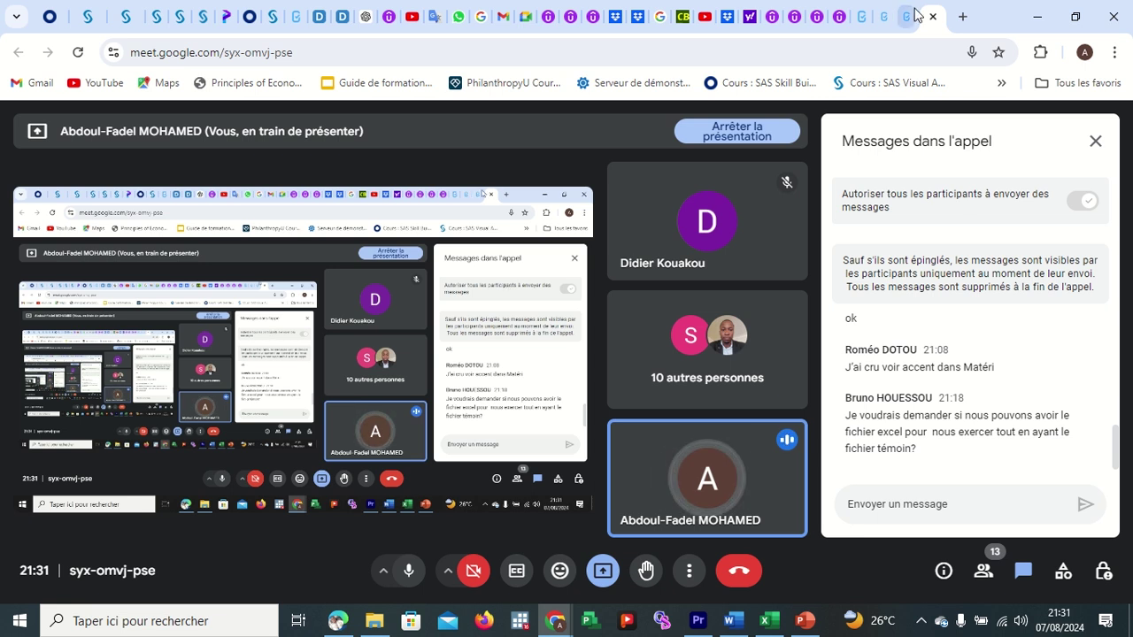
left_click(888, 18)
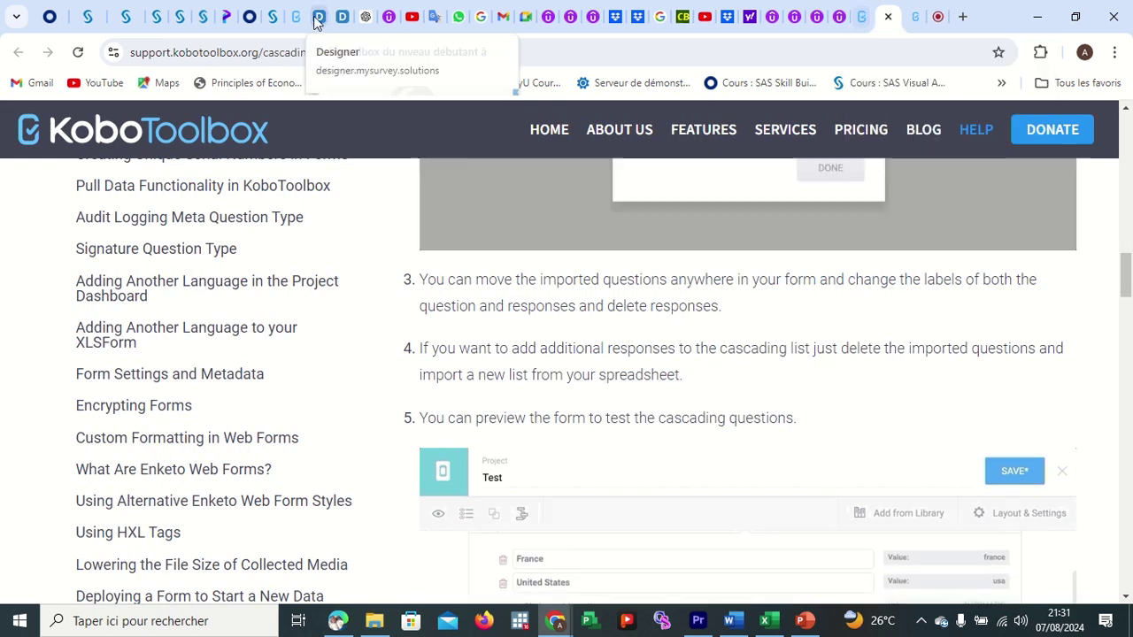
Open the Restricting Text Responses regex article and read down to its number examples table.
left_click(862, 19)
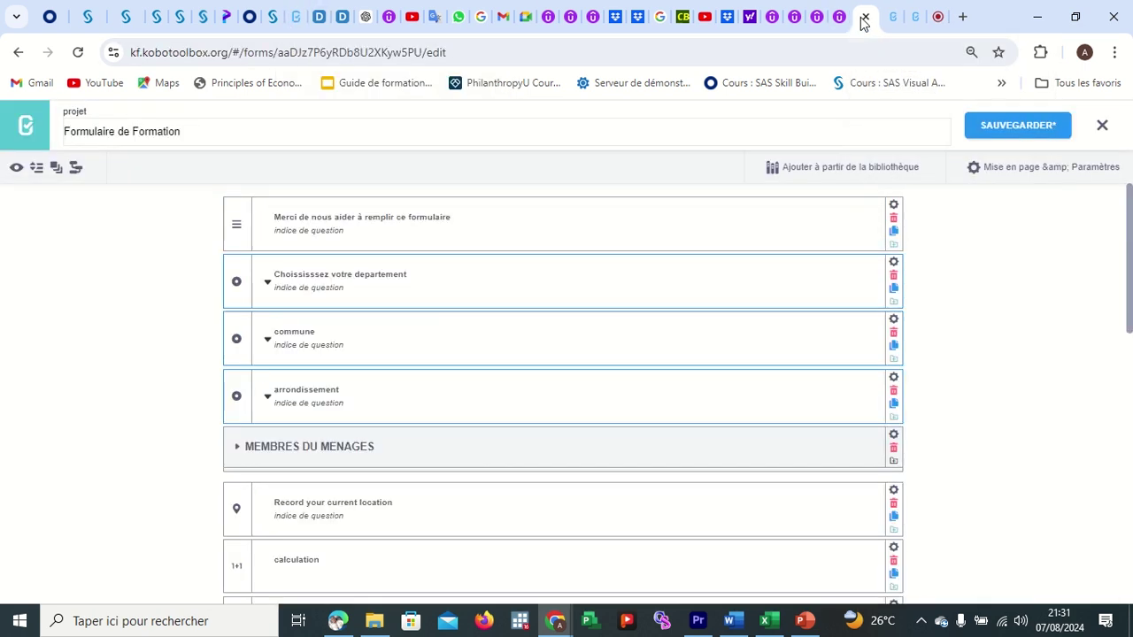
left_click(916, 22)
scroll(650, 428, "down", 1)
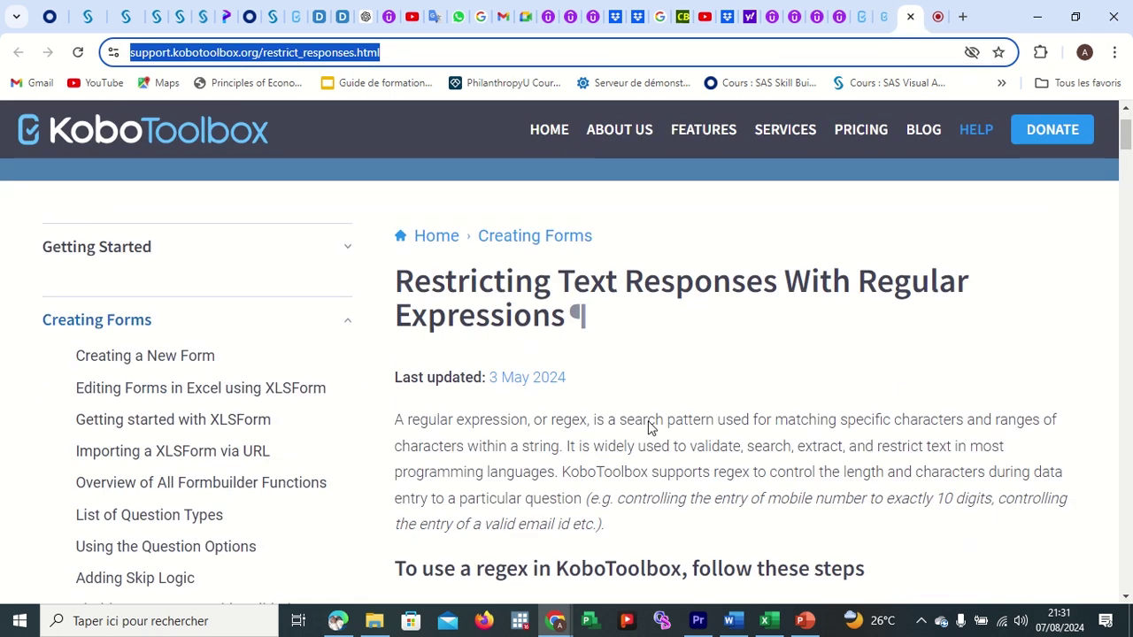
scroll(650, 428, "up", 1)
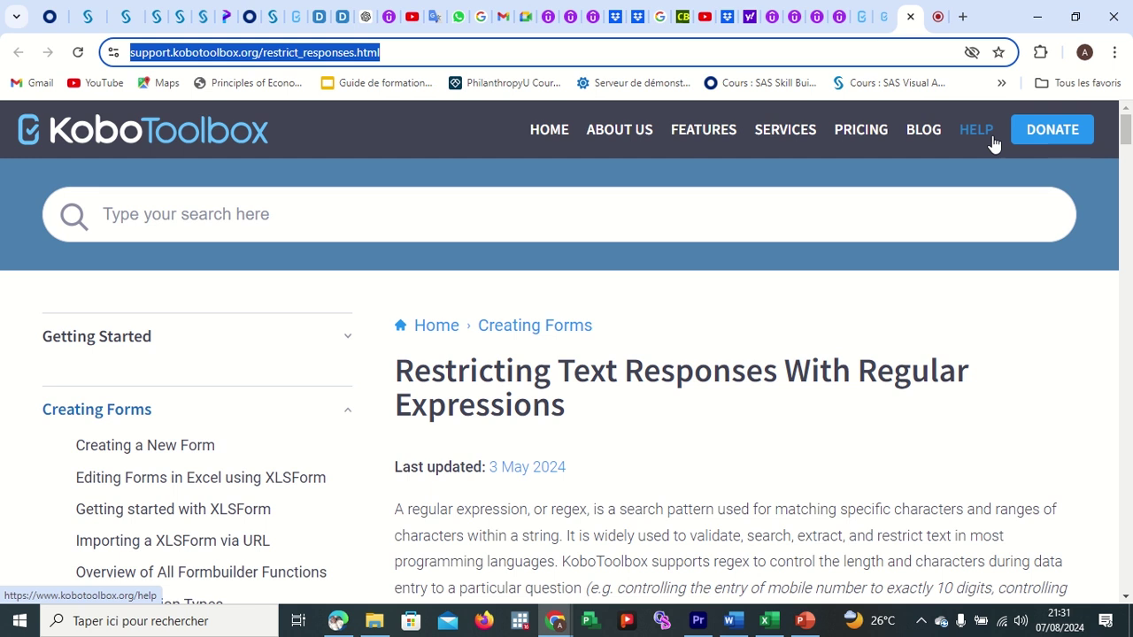
scroll(946, 280, "down", 1)
scroll(945, 280, "down", 2)
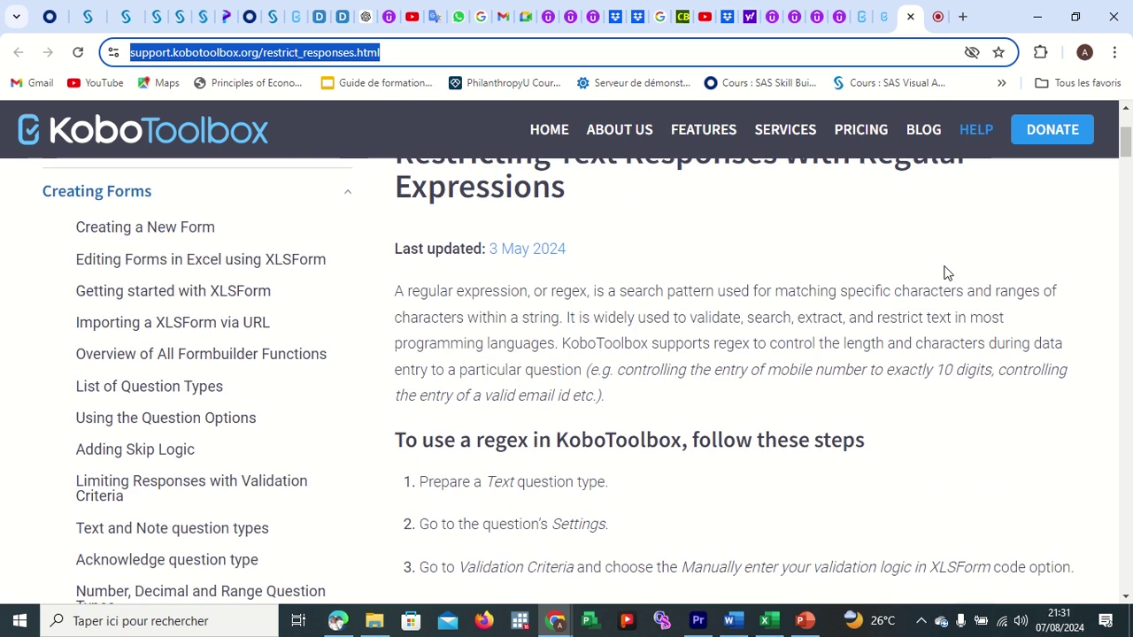
scroll(946, 272, "down", 1)
scroll(945, 273, "down", 3)
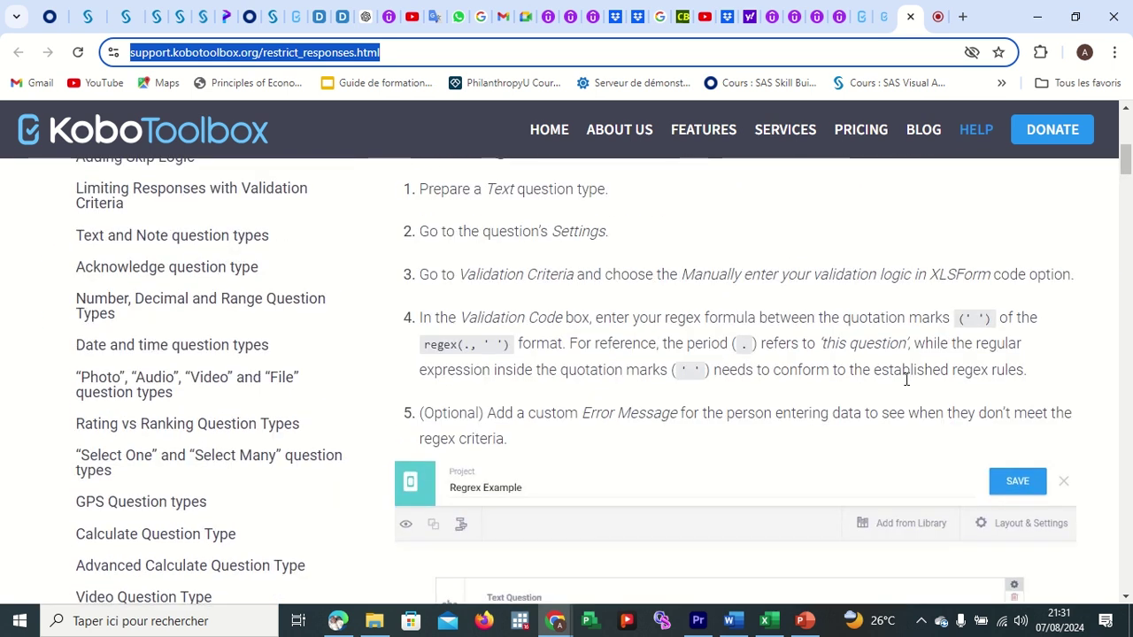
scroll(781, 437, "down", 15)
left_click(780, 436)
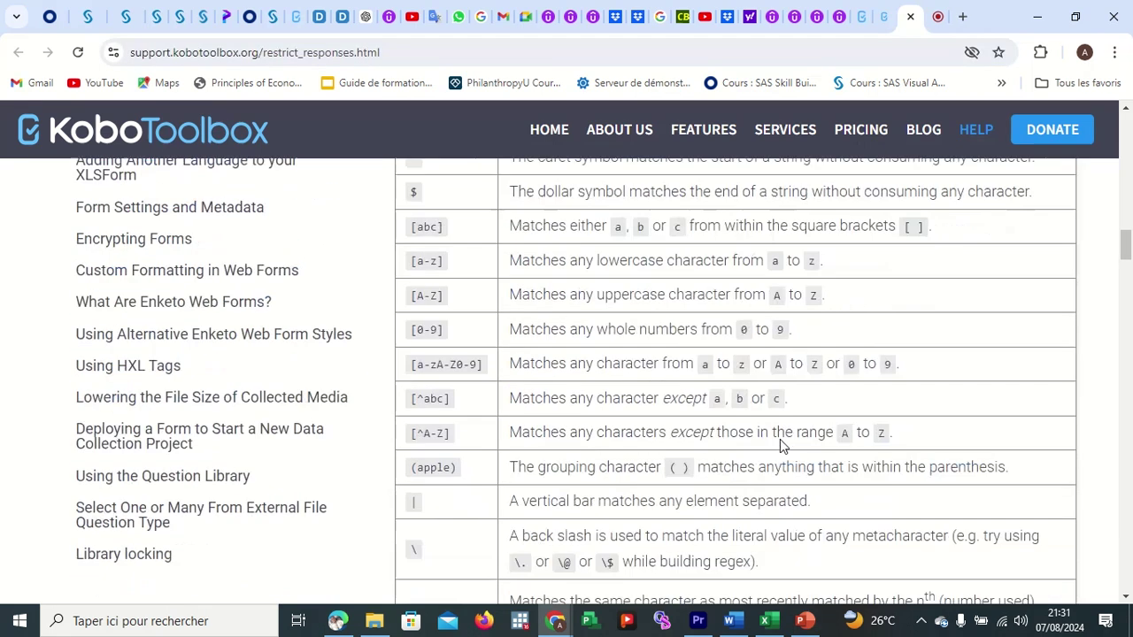
scroll(780, 439, "up", 10)
scroll(780, 444, "up", 15)
scroll(782, 447, "down", 8)
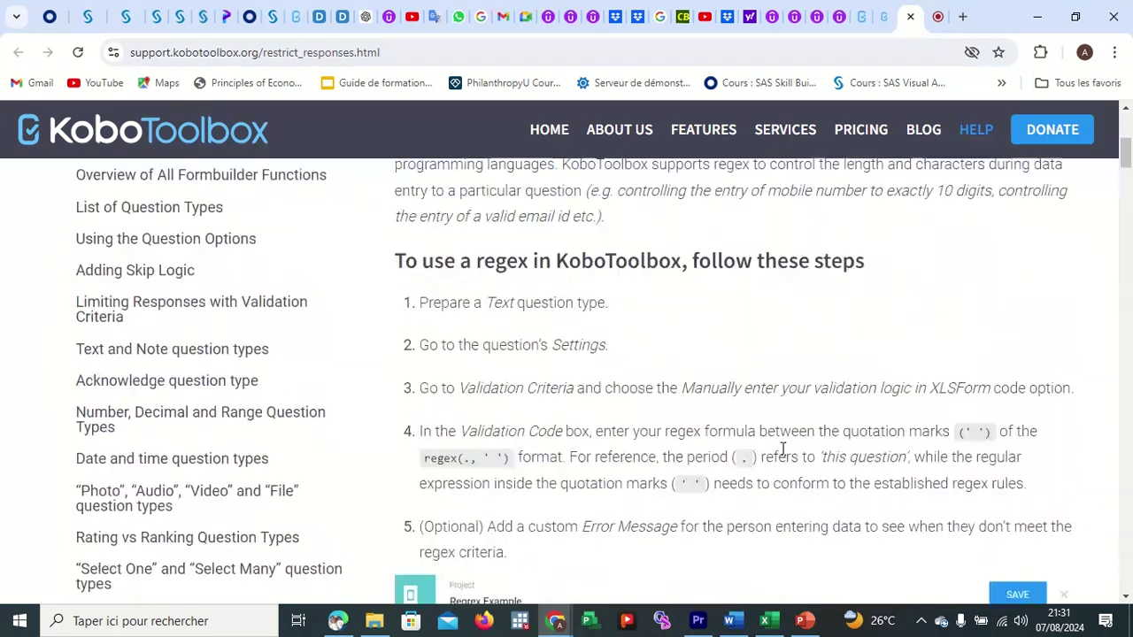
scroll(783, 448, "down", 3)
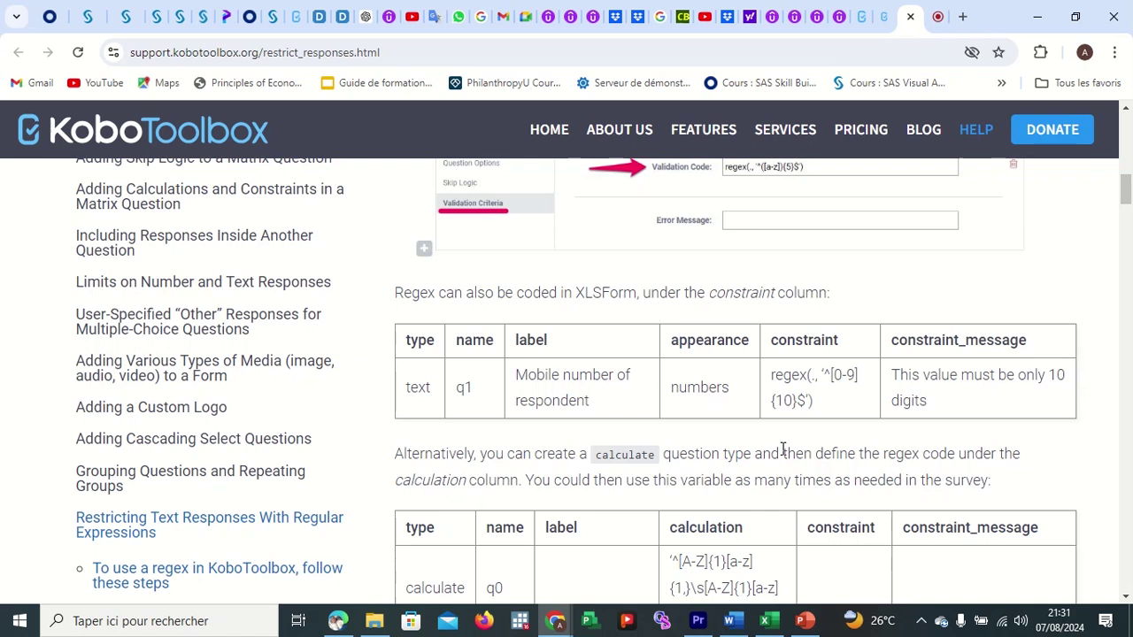
scroll(782, 449, "down", 2)
scroll(709, 386, "up", 2)
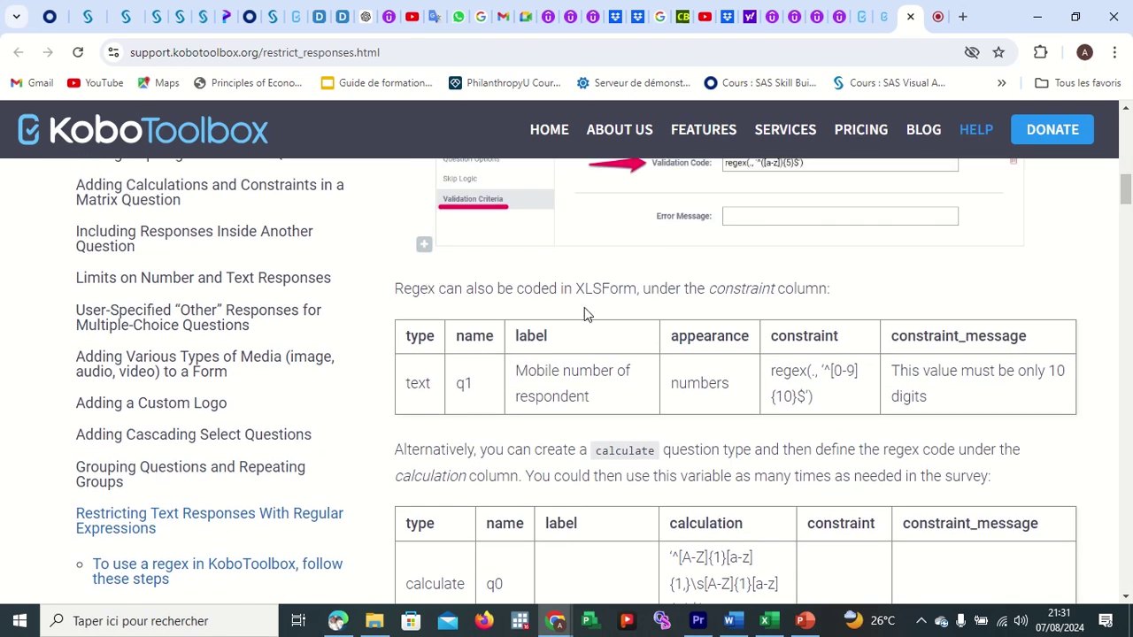
scroll(763, 445, "down", 3)
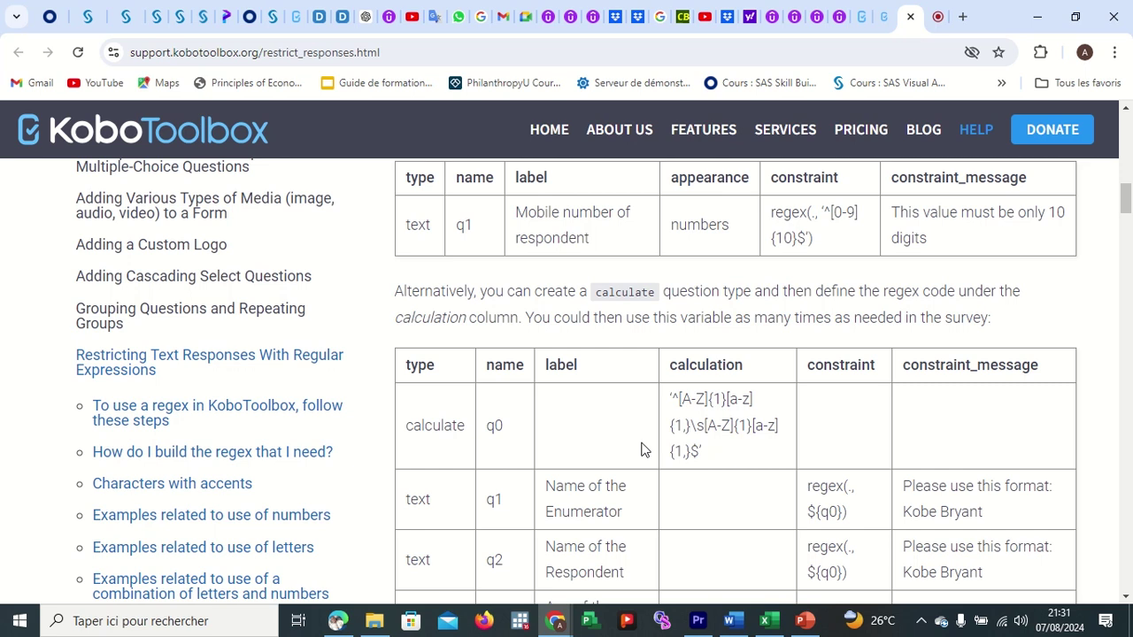
scroll(644, 448, "down", 5)
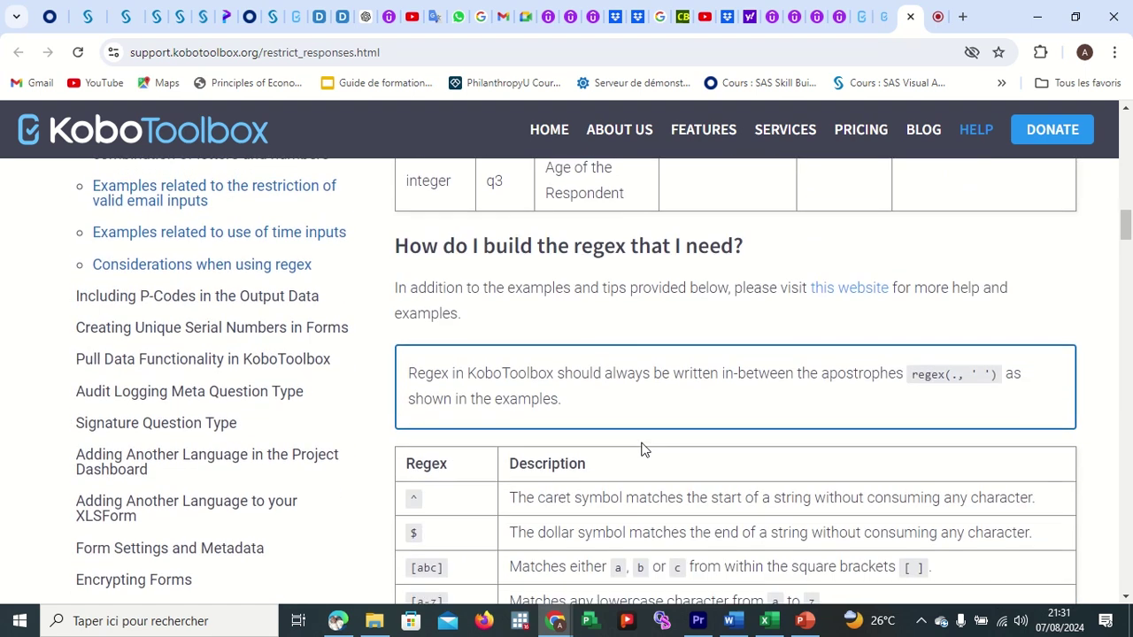
scroll(474, 302, "up", 1)
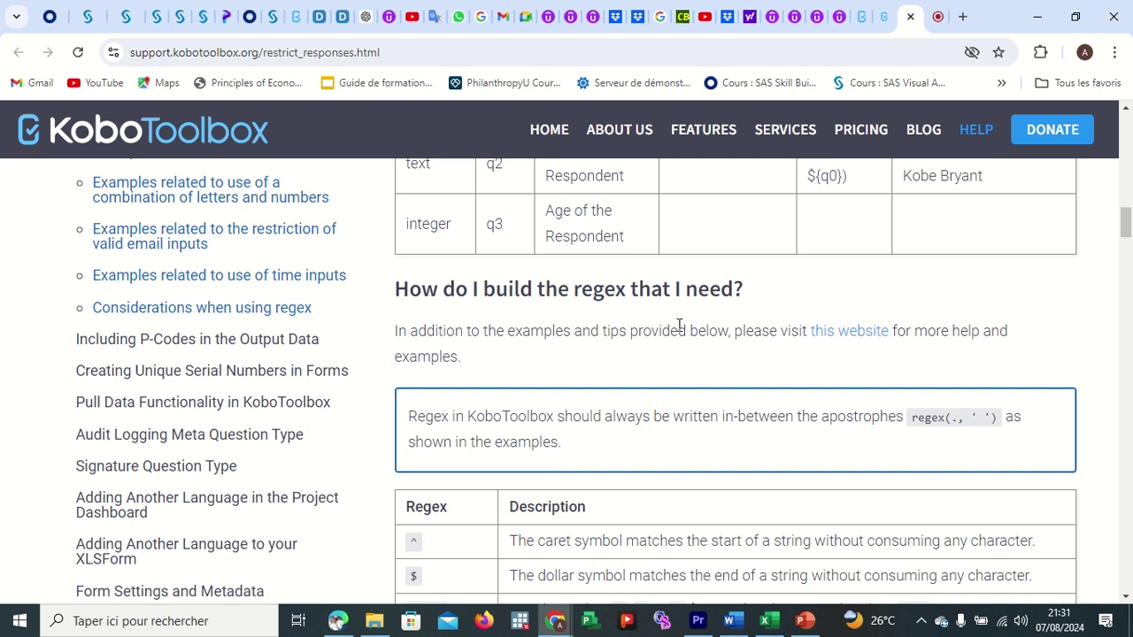
scroll(674, 389, "down", 3)
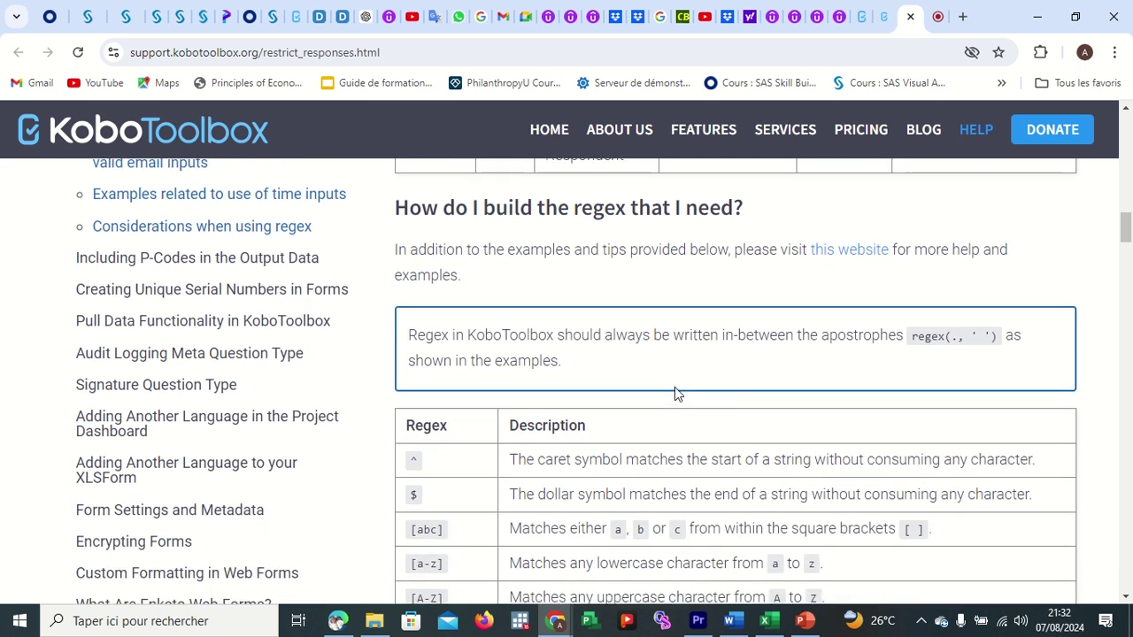
scroll(675, 387, "down", 6)
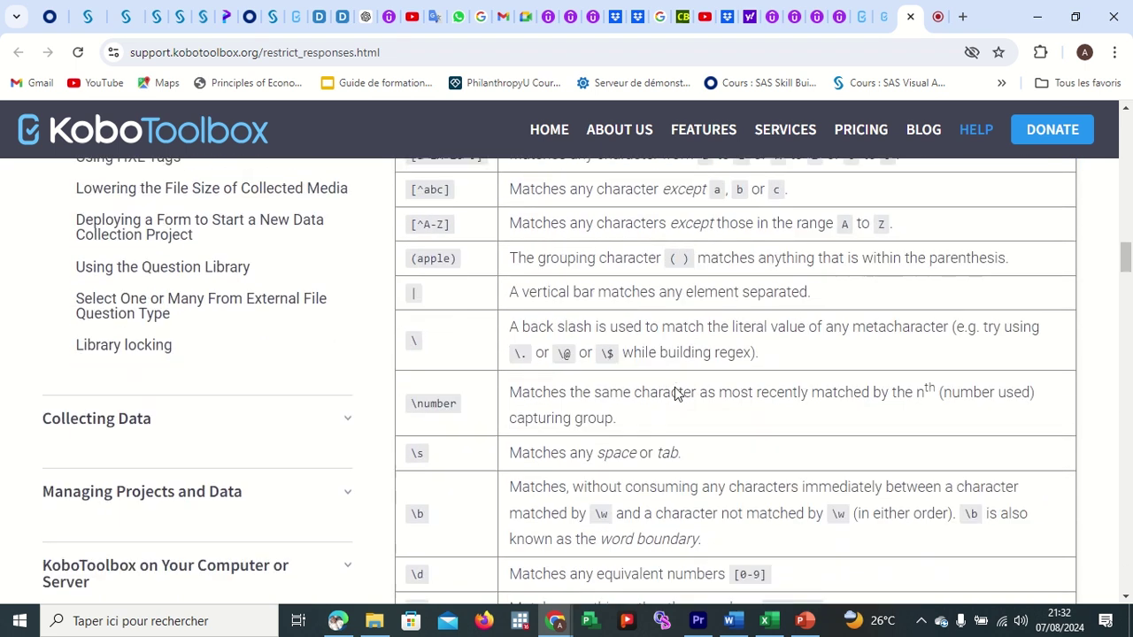
scroll(674, 387, "down", 3)
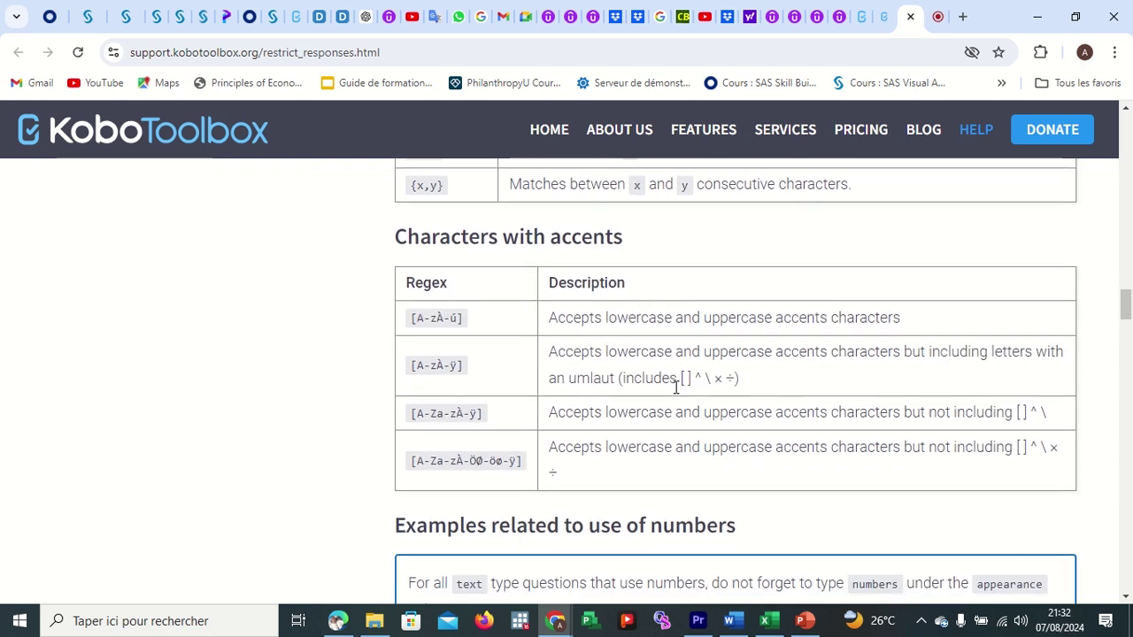
scroll(675, 386, "down", 3)
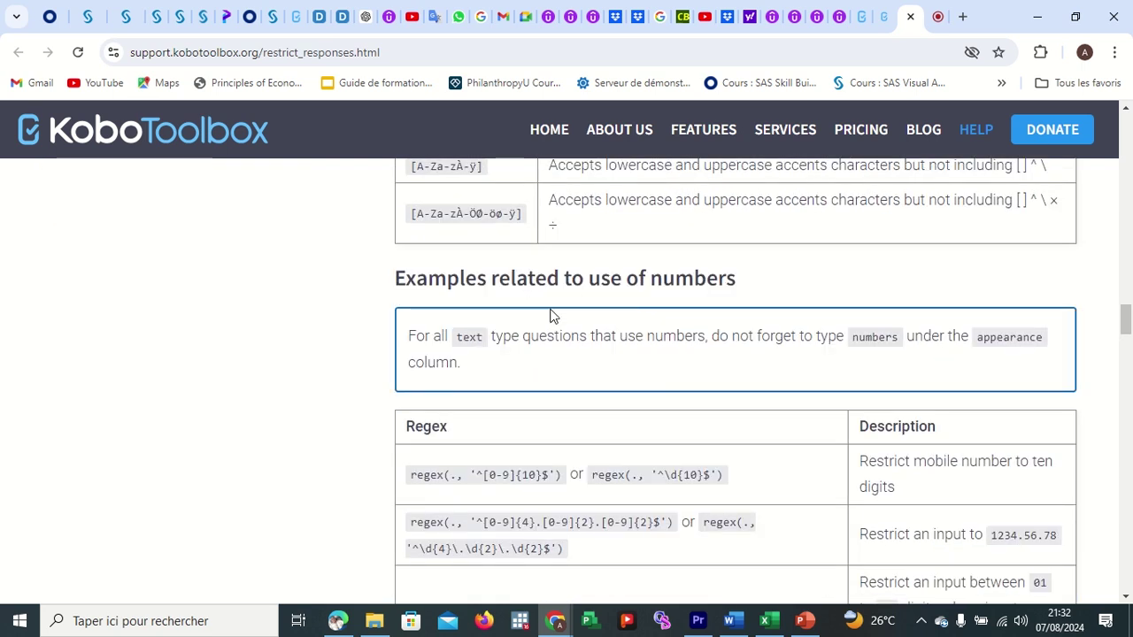
scroll(553, 354, "down", 1)
scroll(554, 357, "down", 1)
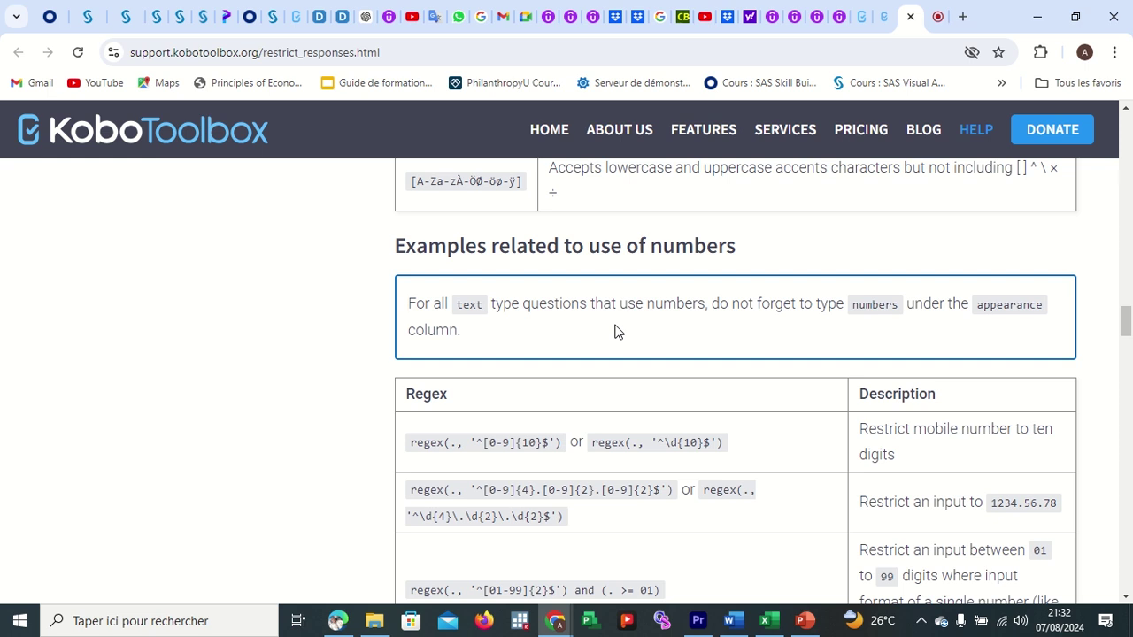
scroll(682, 400, "down", 1)
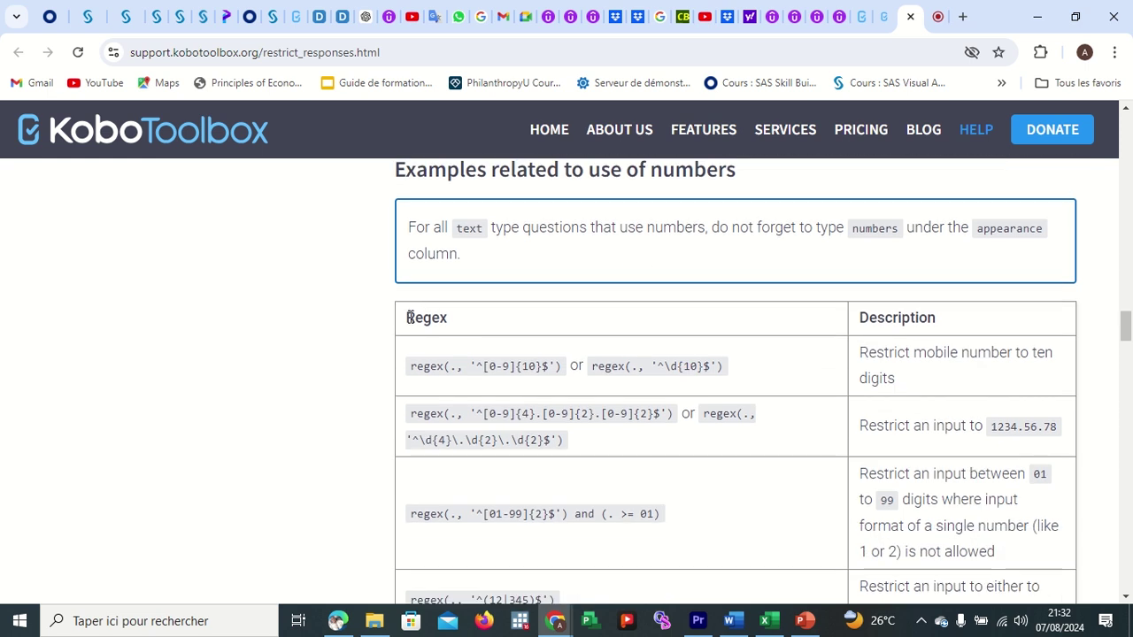
Highlight the ten-digit regex(., '^[0-9]{10}$') example, then go back to the Formulaire de Formation editor.
left_click_drag(407, 317, 471, 322)
left_click_drag(410, 367, 732, 383)
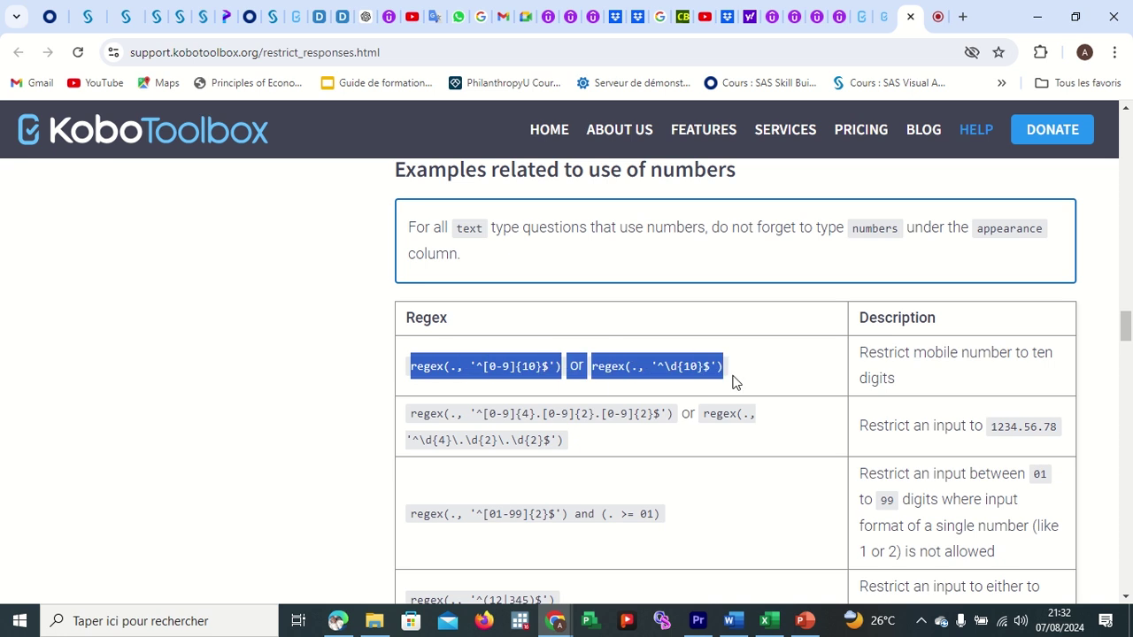
left_click(872, 334)
left_click_drag(868, 317, 963, 328)
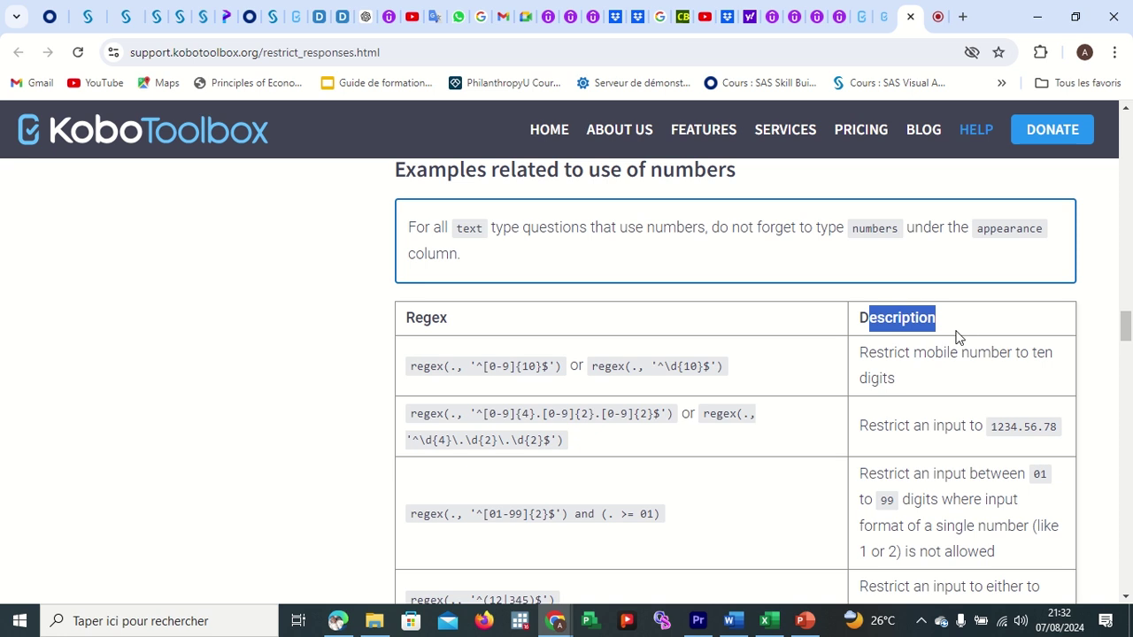
left_click(939, 382)
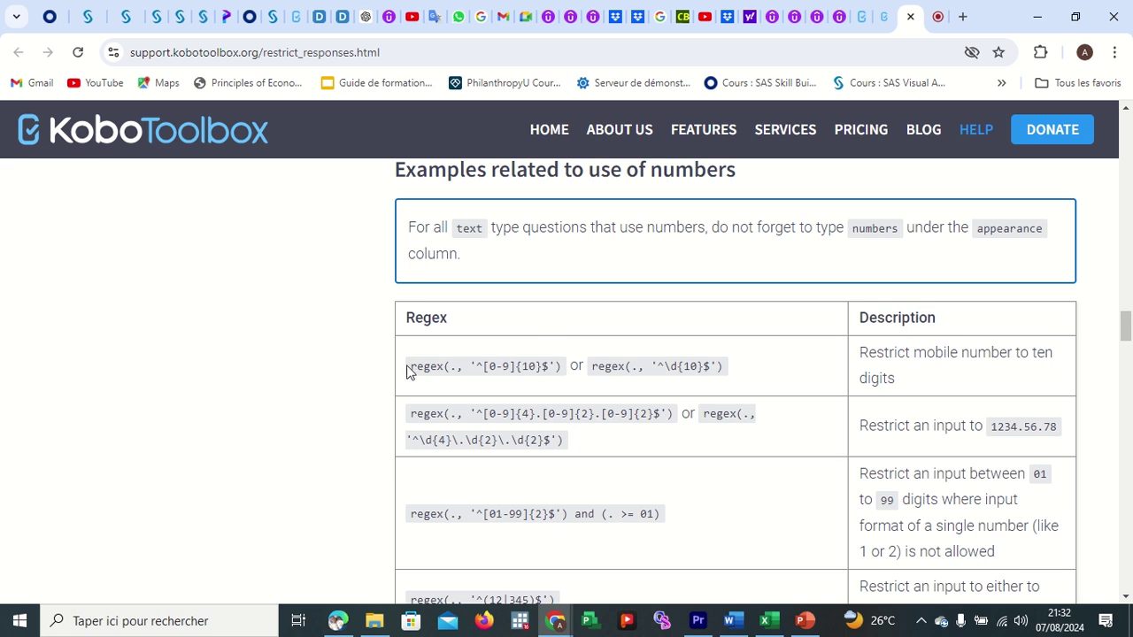
left_click_drag(410, 372, 734, 380)
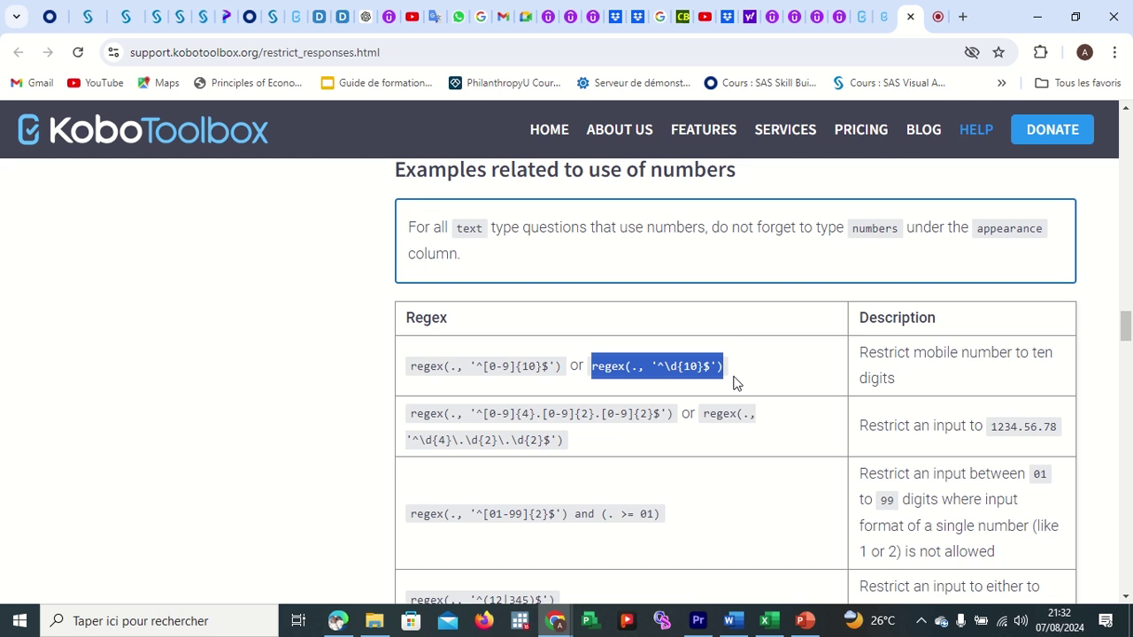
left_click(917, 371)
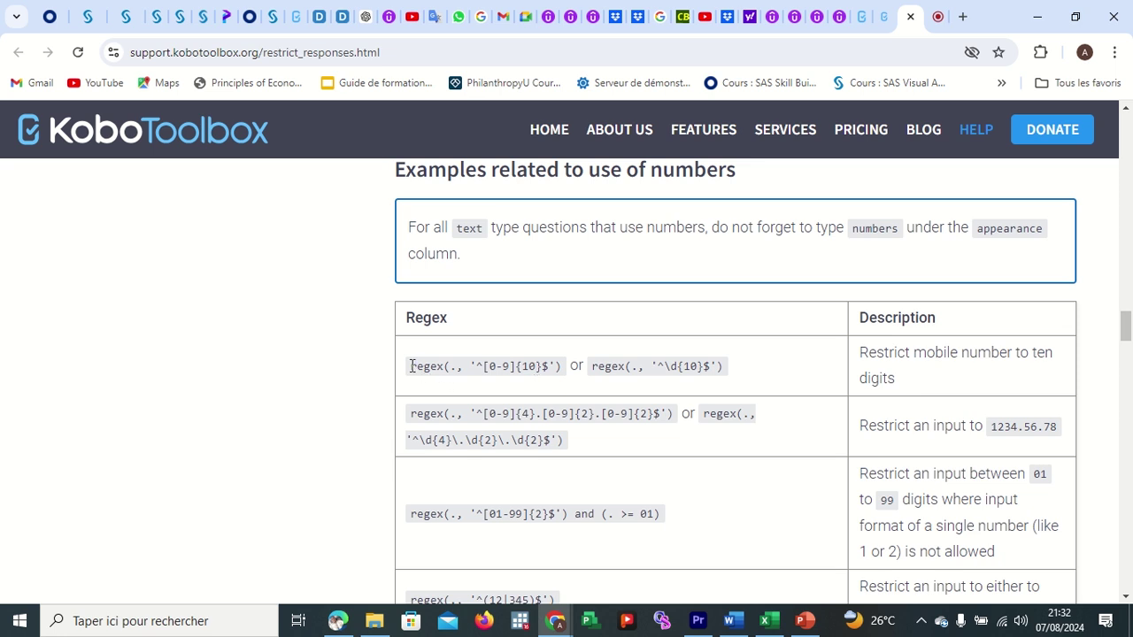
left_click_drag(411, 366, 563, 366)
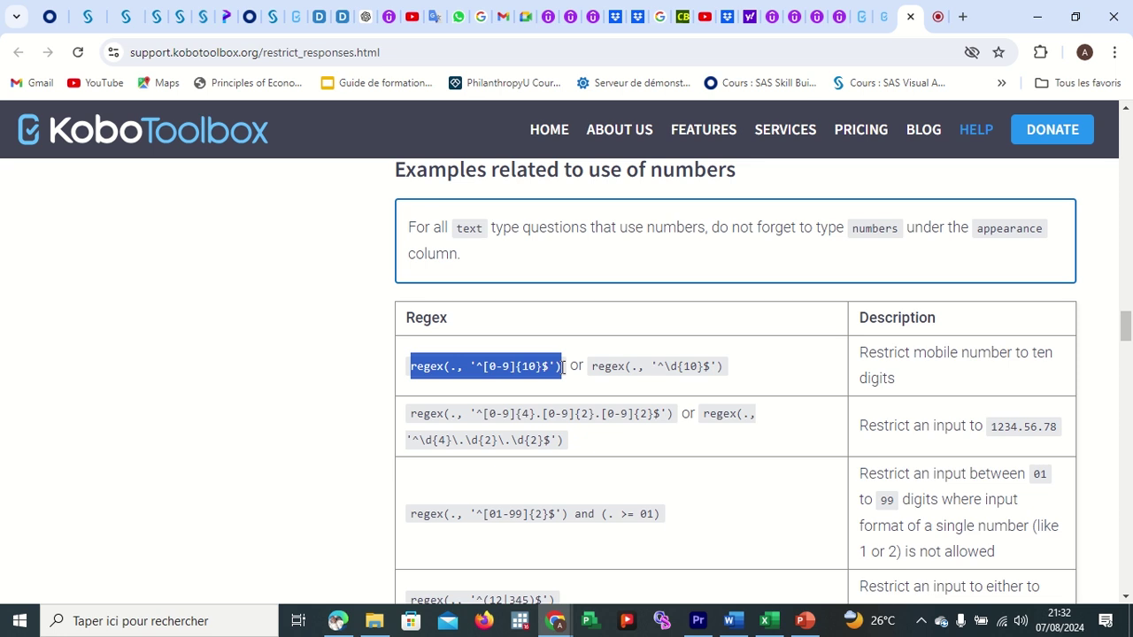
left_click(862, 18)
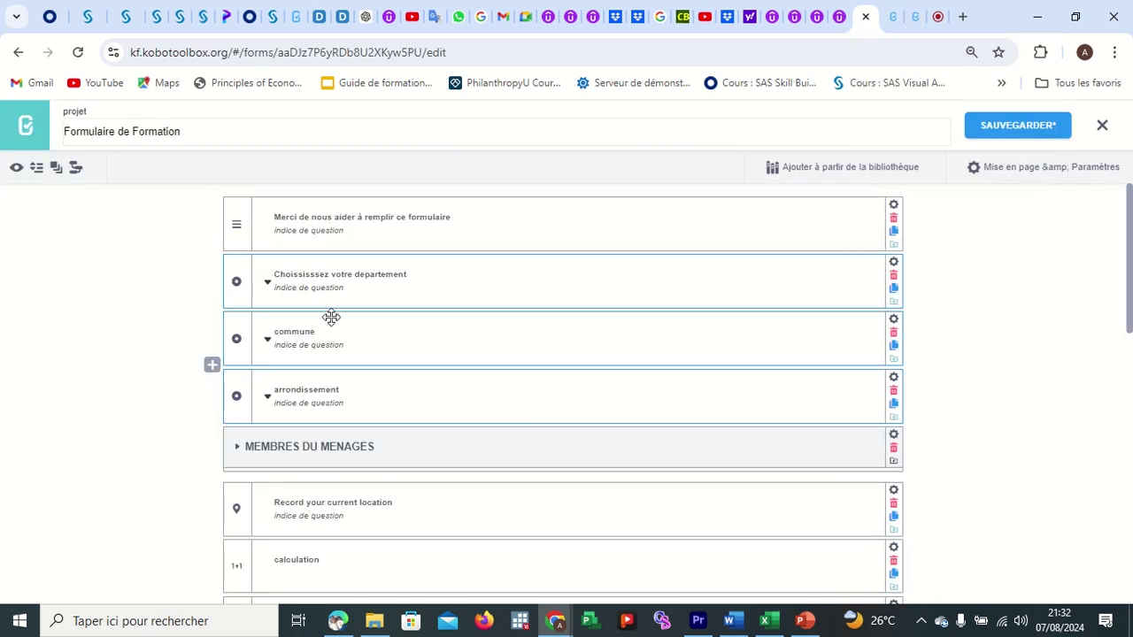
Insert a 'Numero de telephone' question after Poids with the Chiffre (number) type.
left_click(238, 452)
scroll(362, 455, "down", 3)
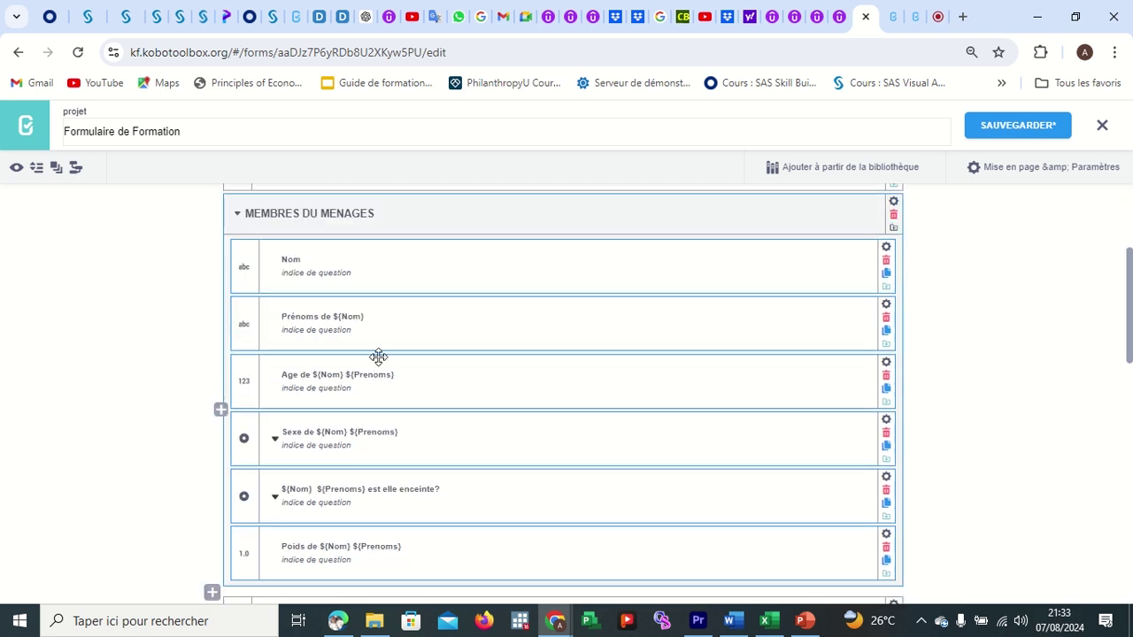
scroll(372, 420, "down", 2)
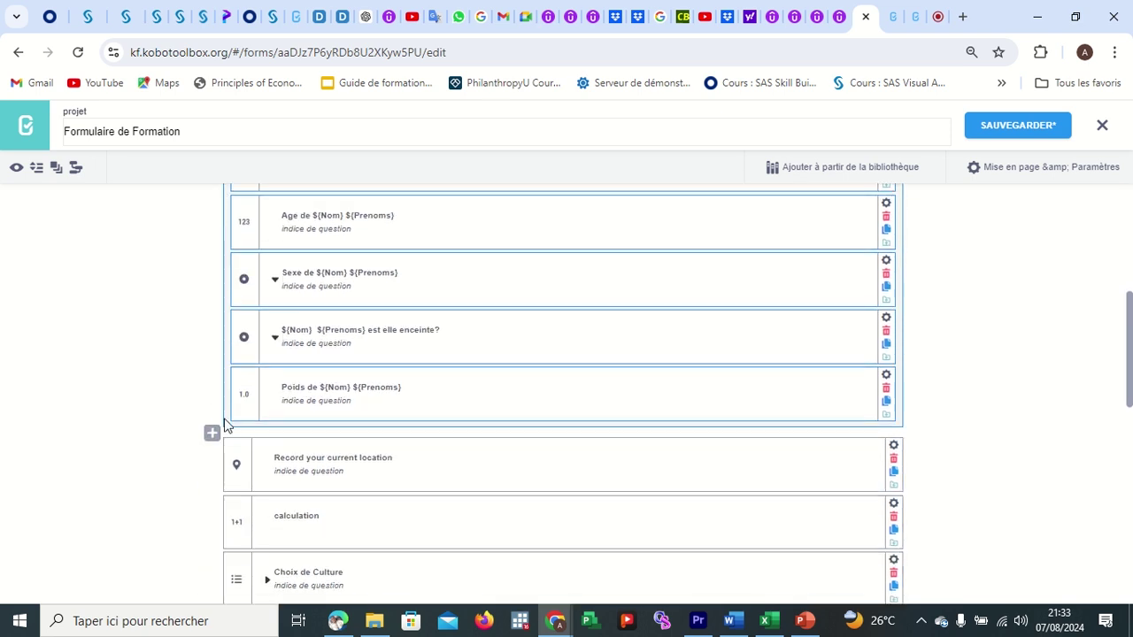
left_click(214, 432)
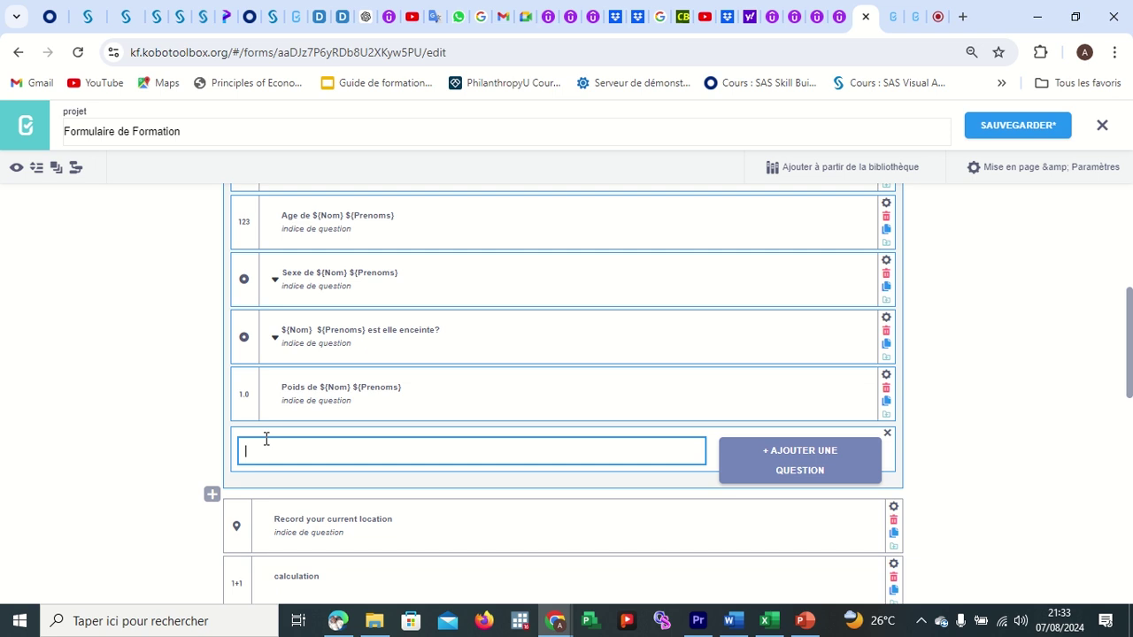
type("n")
key("BackSpace")
type("Numero de telepho,e")
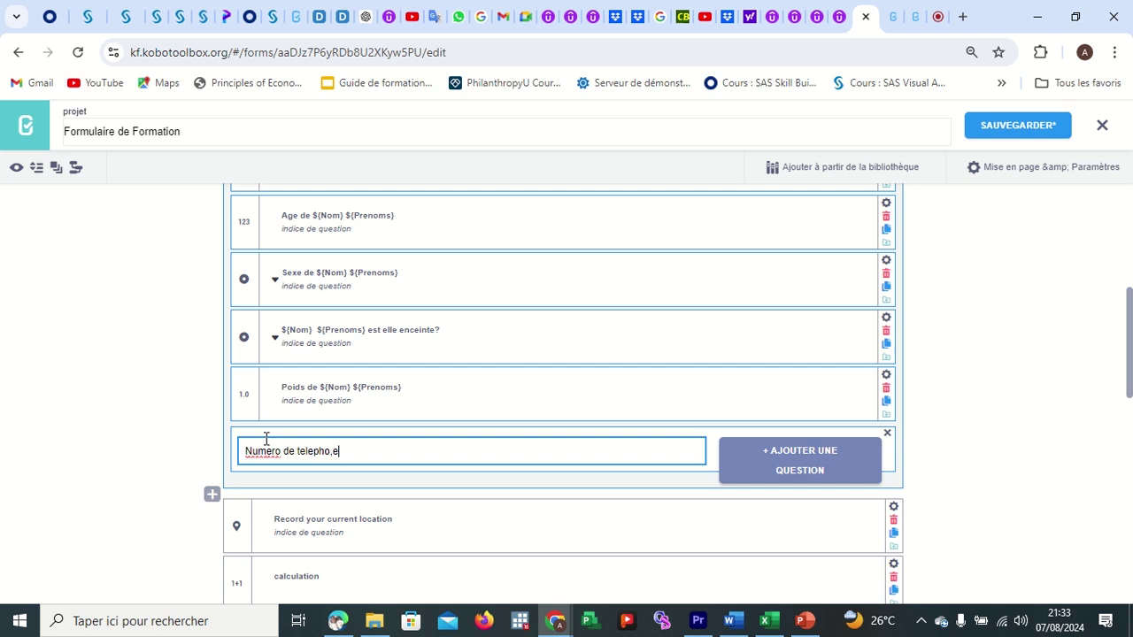
key("BackSpace")
key("BackSpace")
type("ne")
left_click(771, 456)
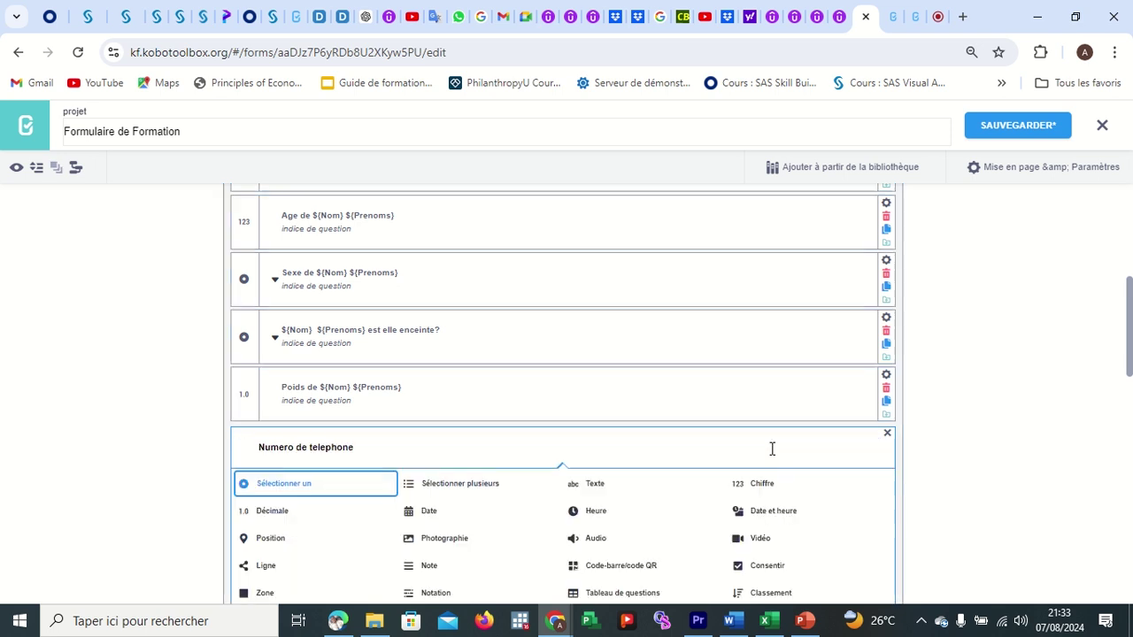
left_click(748, 491)
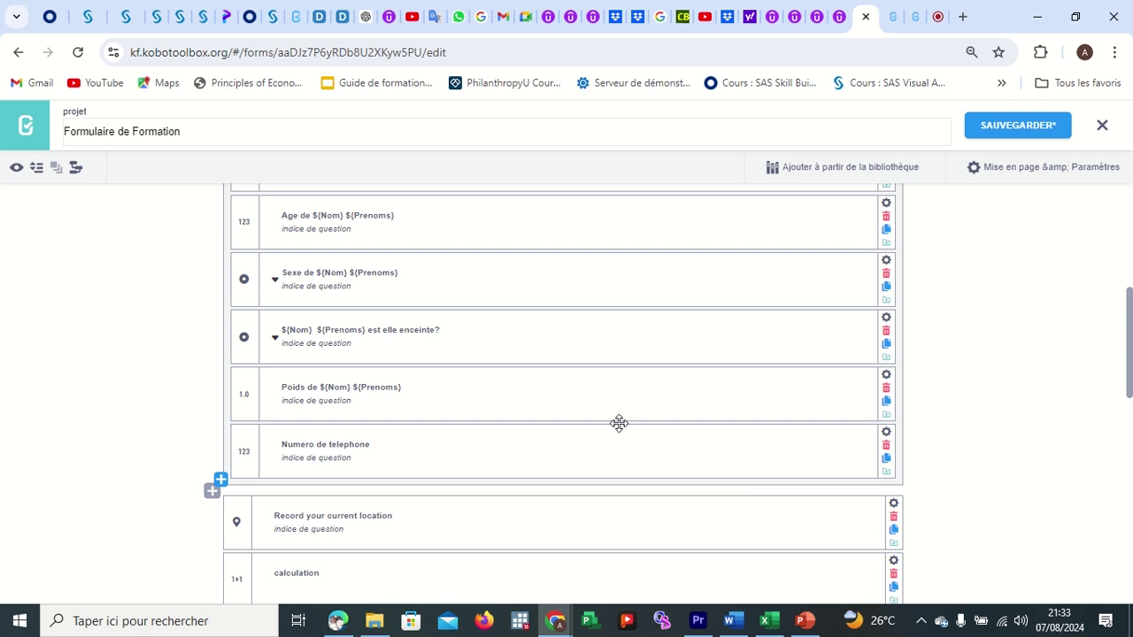
scroll(551, 417, "down", 2)
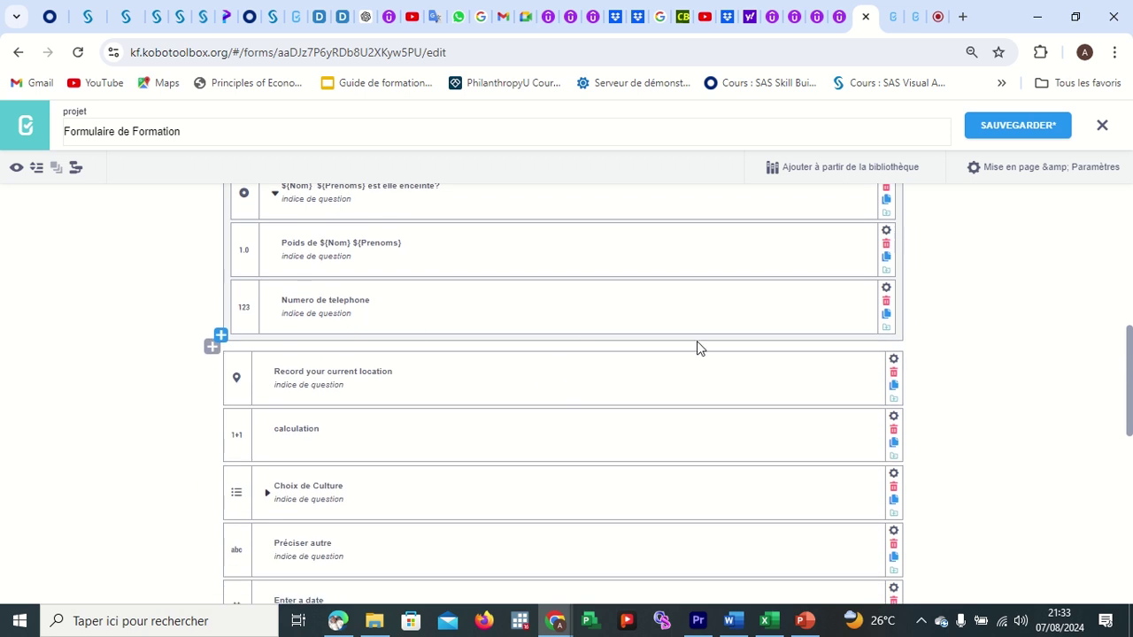
Open Numero de telephone's validation criteria and add a condition with the '<=' operator.
left_click(886, 288)
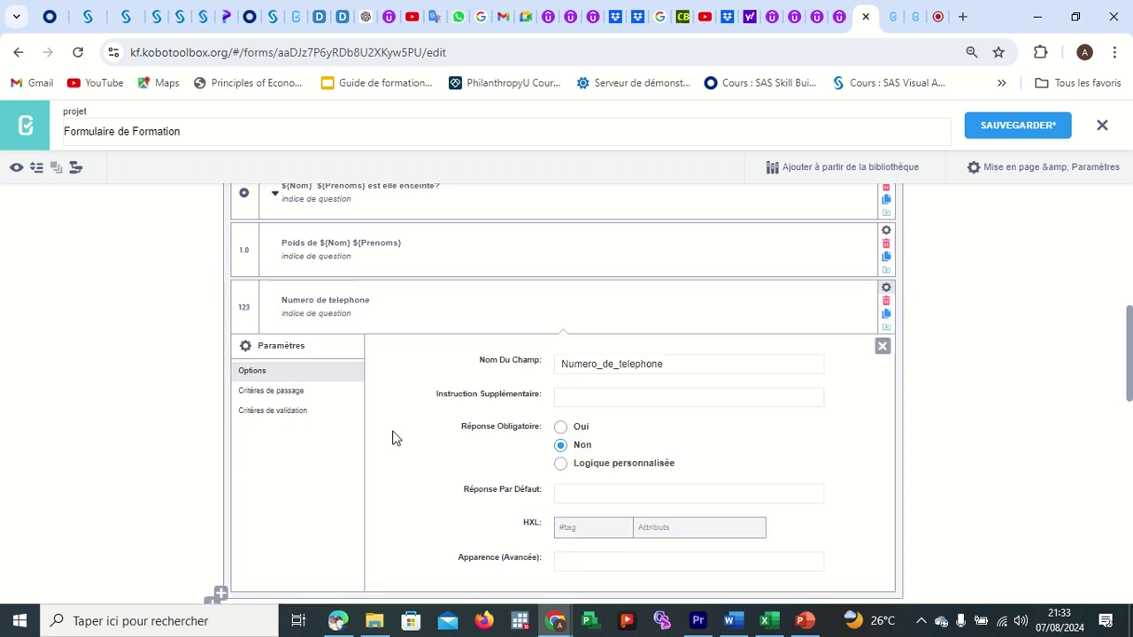
left_click(285, 412)
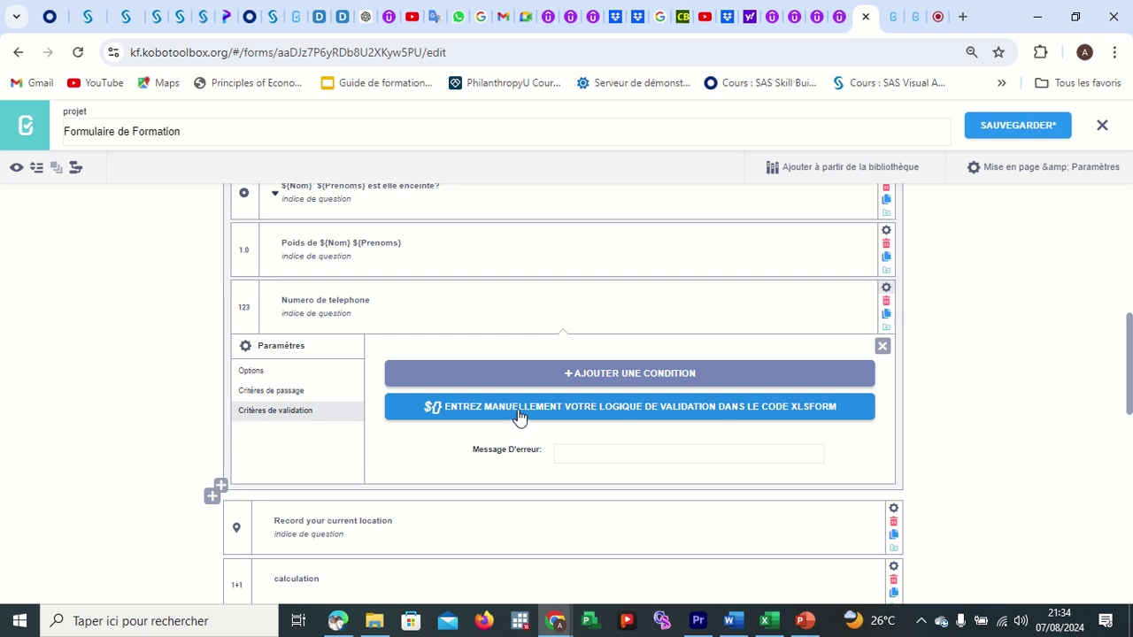
left_click(601, 373)
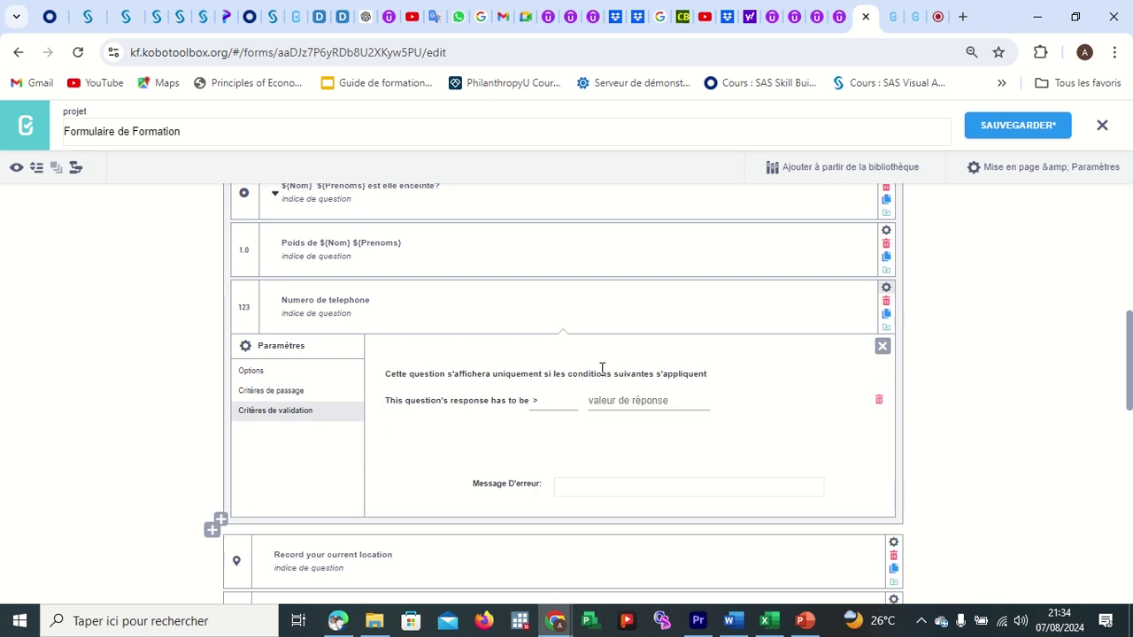
left_click(540, 410)
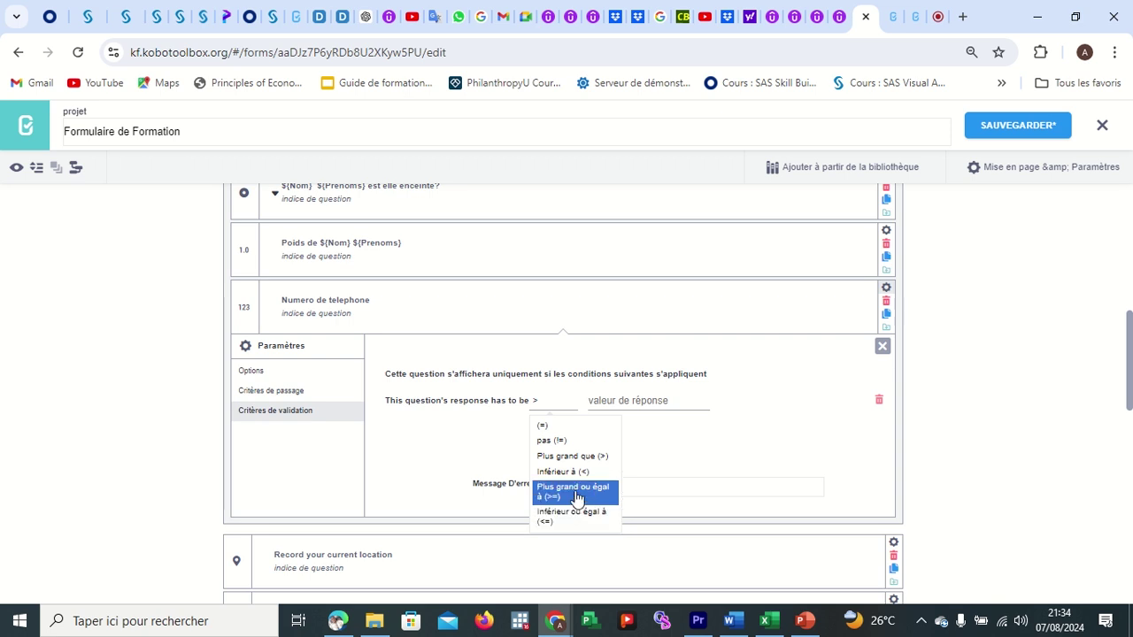
left_click(575, 518)
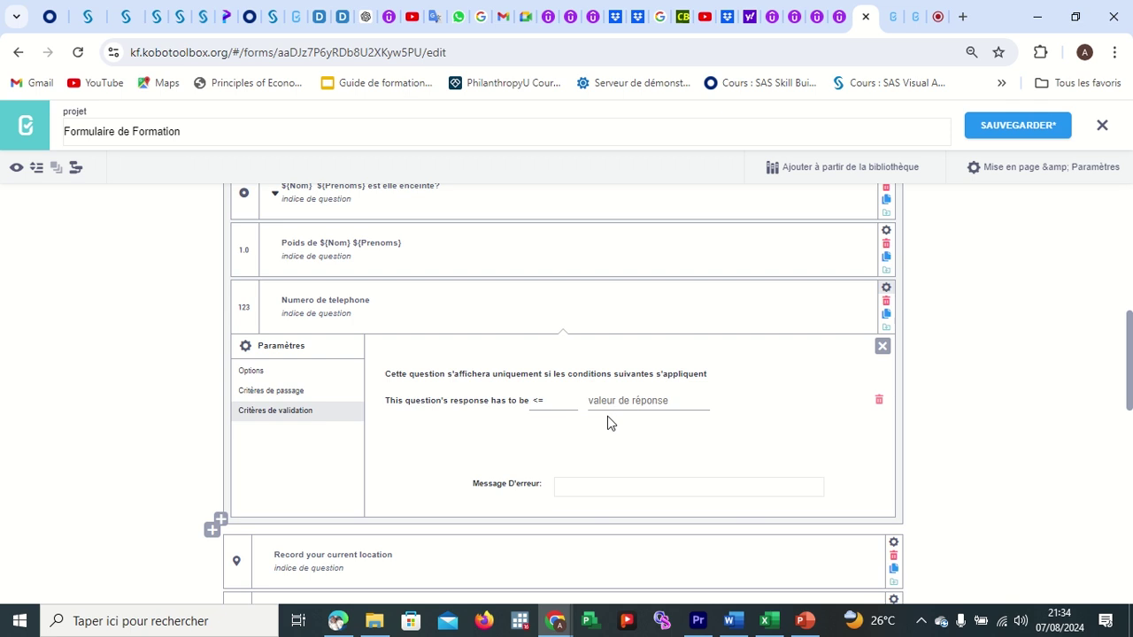
Enter 8 as the comparison value, then delete that condition with the trash icon.
left_click(561, 412)
left_click(639, 400)
left_click(639, 400)
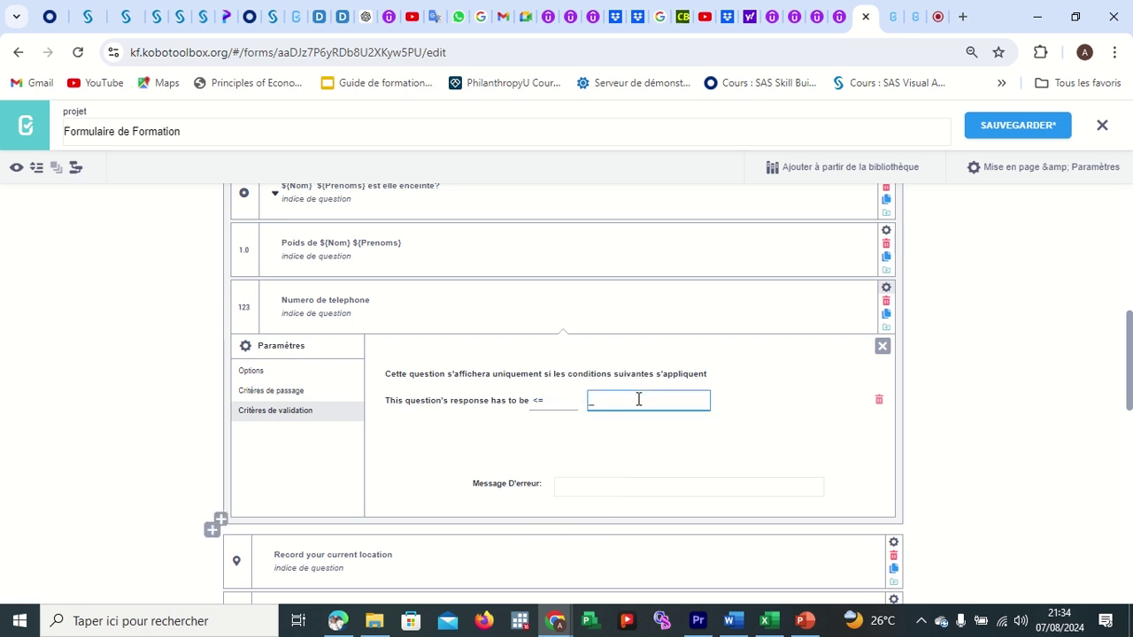
key("BackSpace")
type("8")
left_click(879, 399)
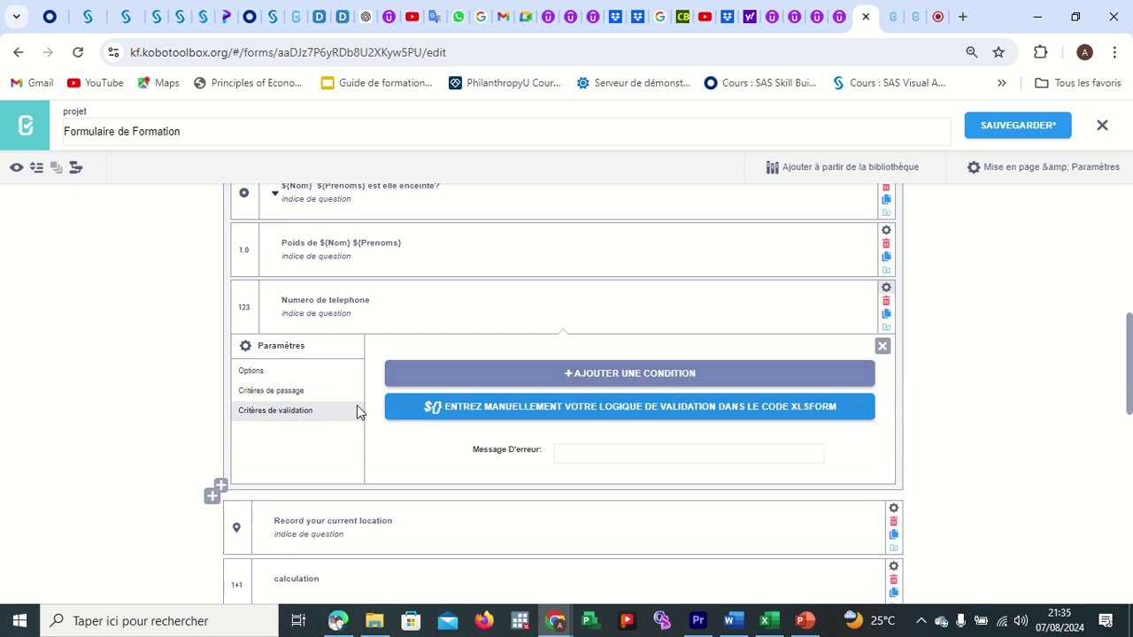
Give Numero de telephone the manual validation code regex(., '^[0-9]{8}$') requiring exactly eight digits.
left_click(510, 411)
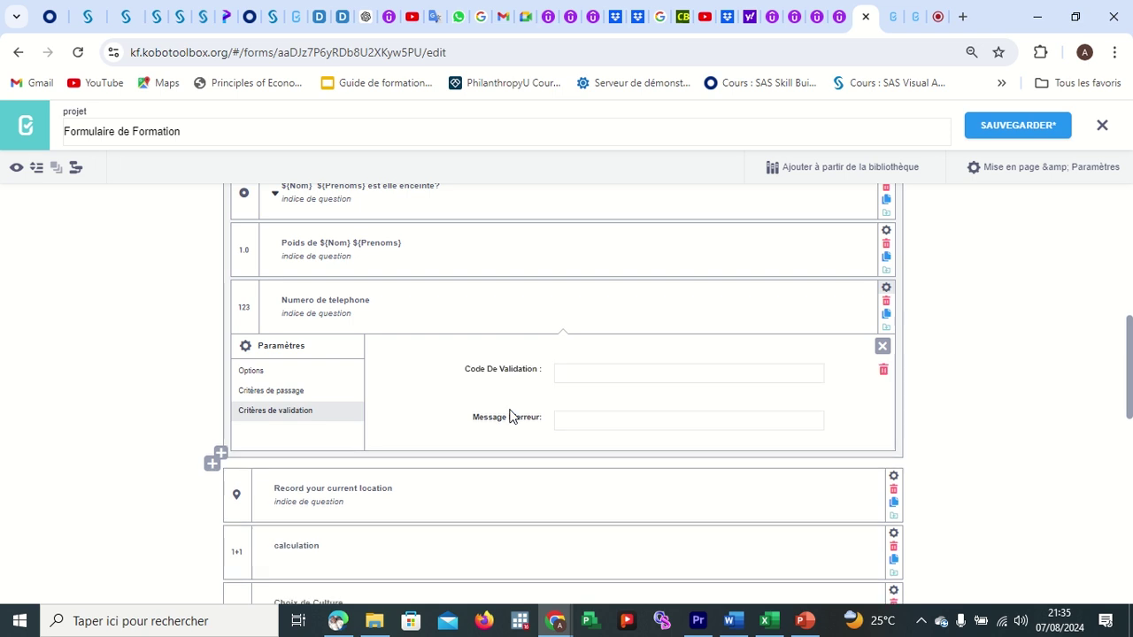
left_click(584, 375)
type("regex(., '^[0-9]{10}$')")
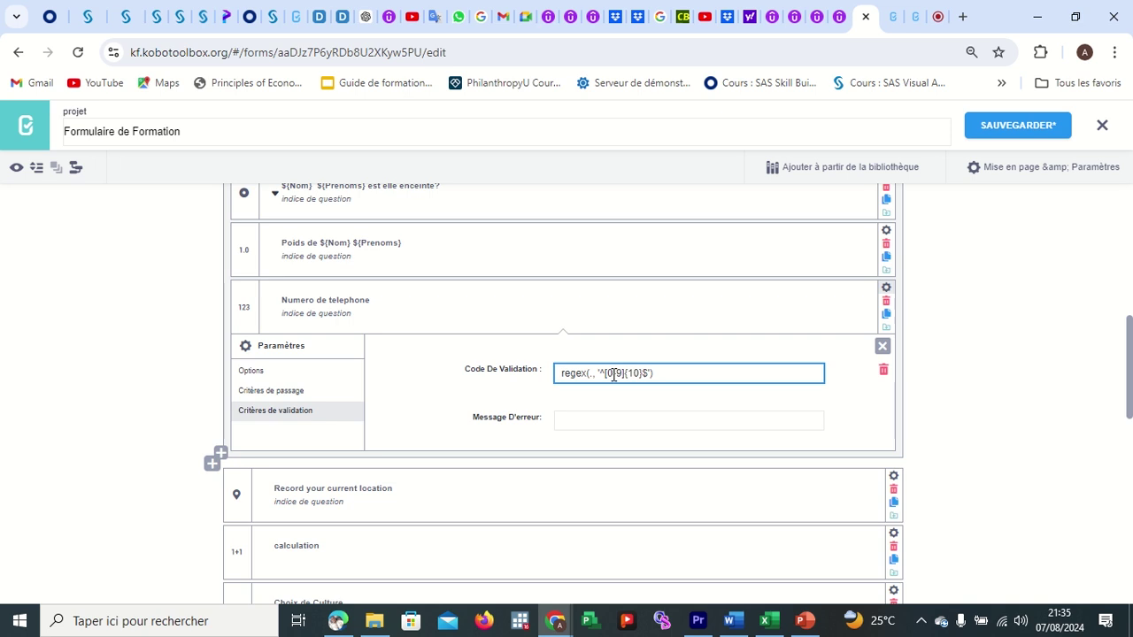
key("BackSpace")
type("5")
key("BackSpace")
type("0")
left_click(642, 375)
key("BackSpace")
key("BackSpace")
type("8")
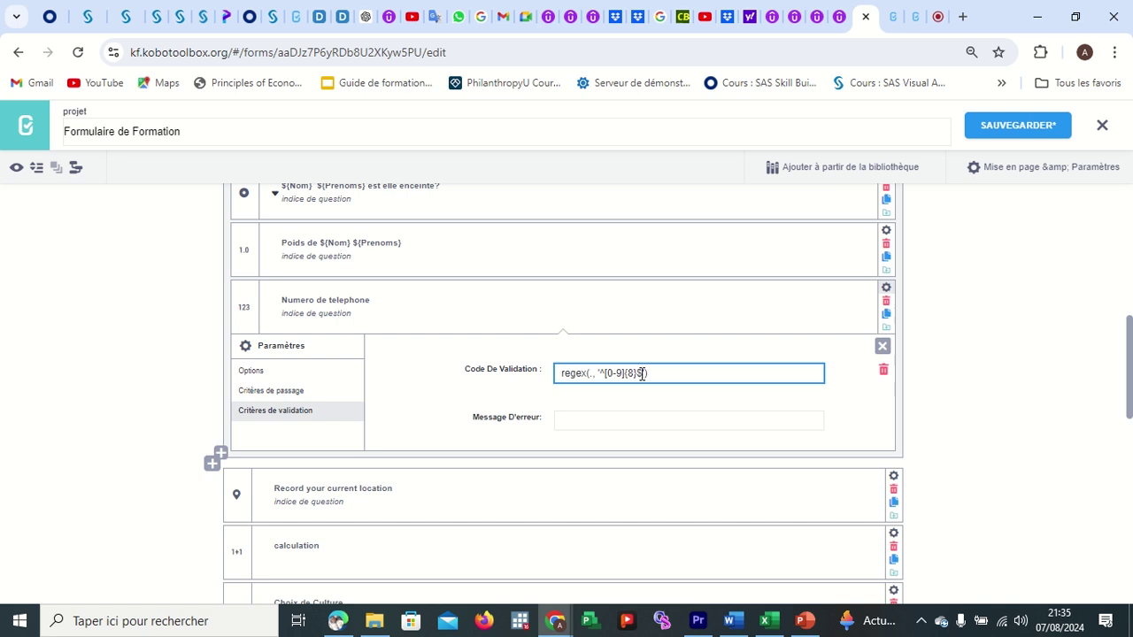
type("}")
Enter 'Reveirfier le numero inscrit' as the phone number's error message and save the form.
left_click(629, 422)
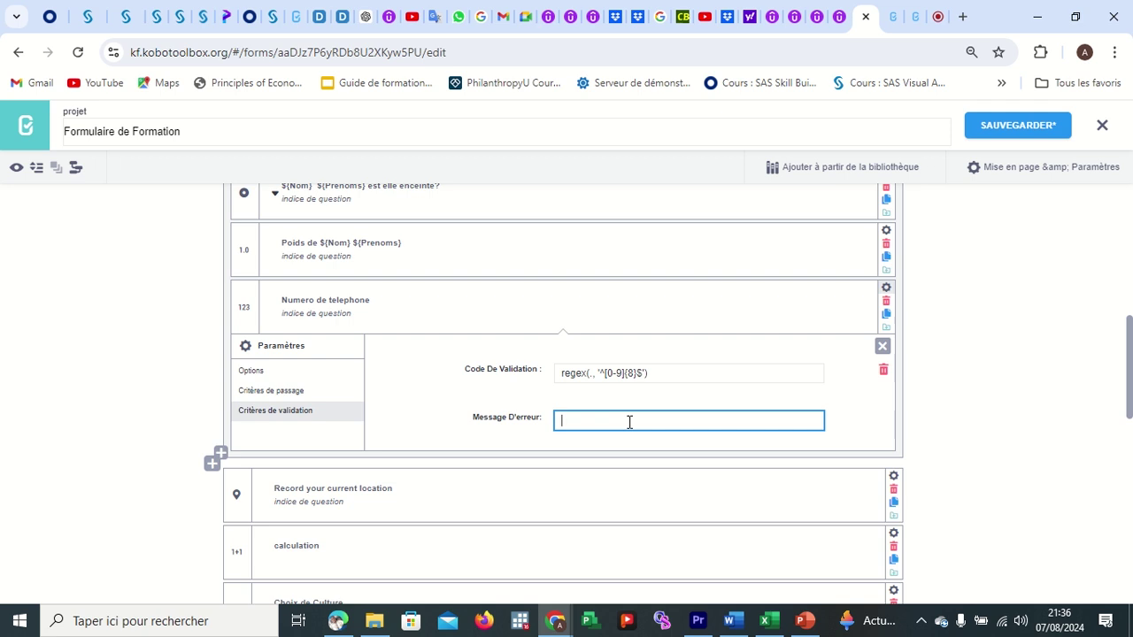
type("r")
type("Reve")
type("irfier ")
type("le ")
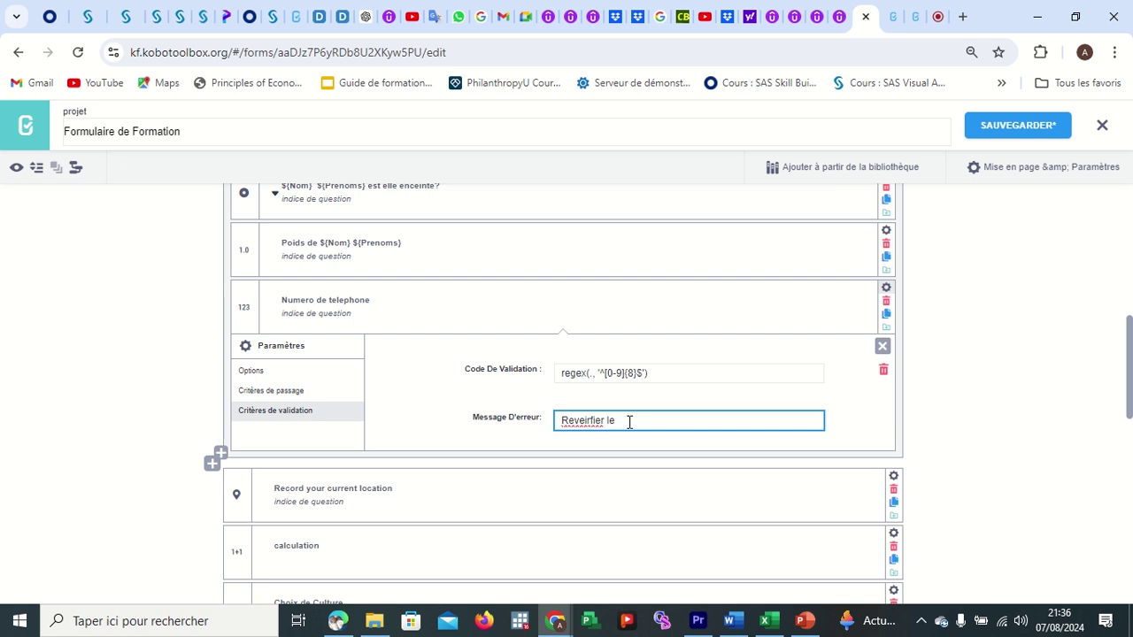
type("numero inscrit")
left_click(1009, 133)
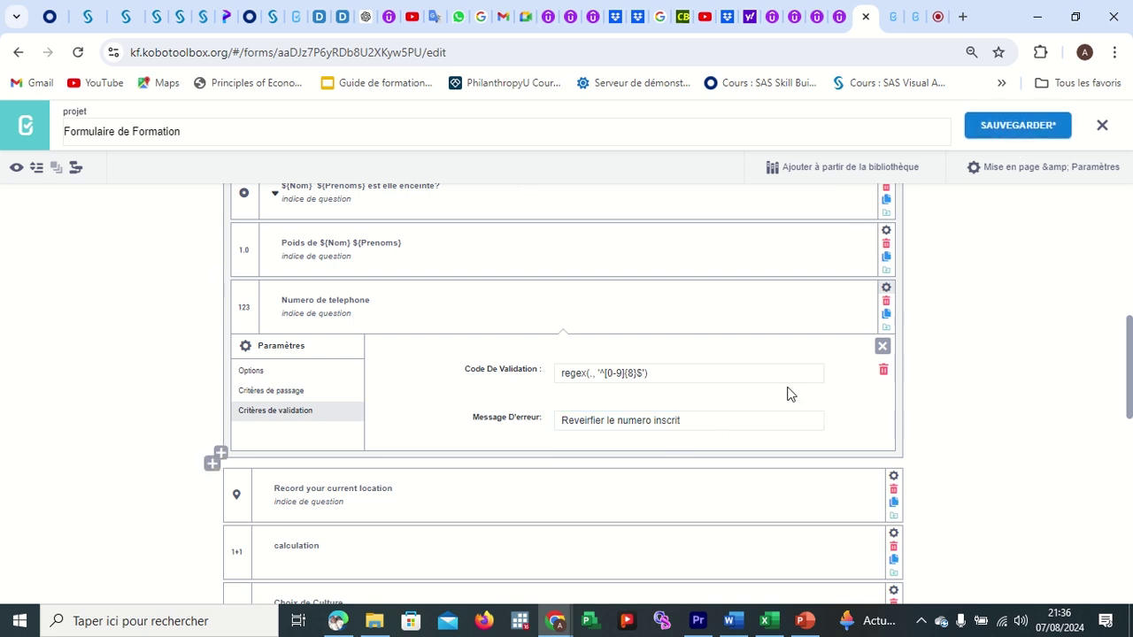
Open the Restricting Text Responses help page and scroll to the letters examples.
left_click(891, 27)
scroll(708, 437, "down", 2)
scroll(708, 437, "down", 1)
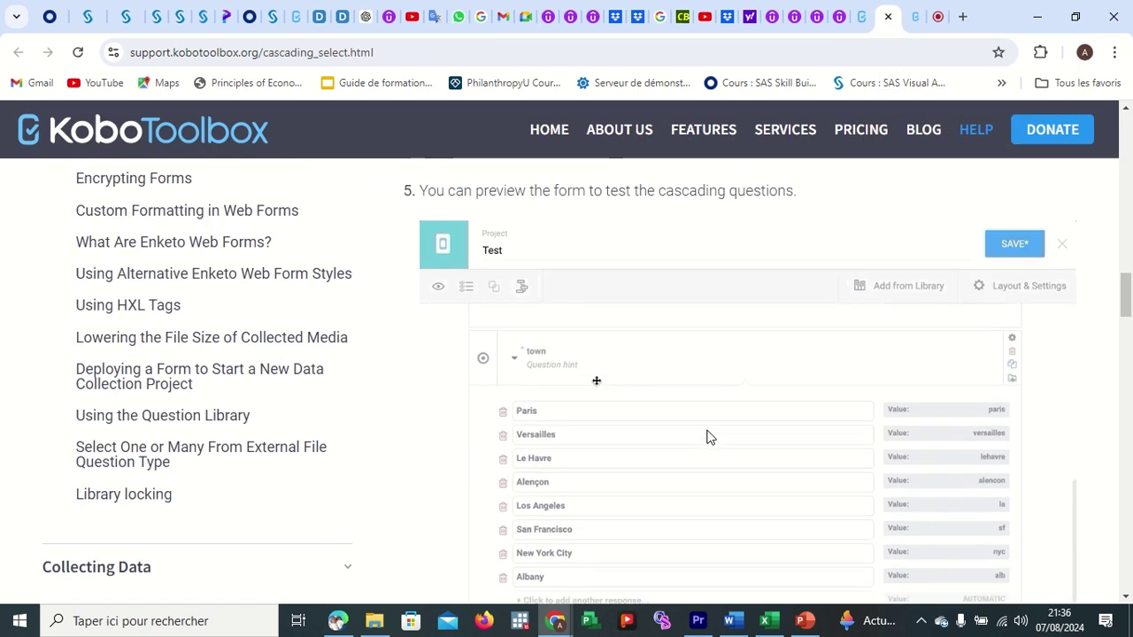
left_click(912, 21)
scroll(676, 398, "down", 2)
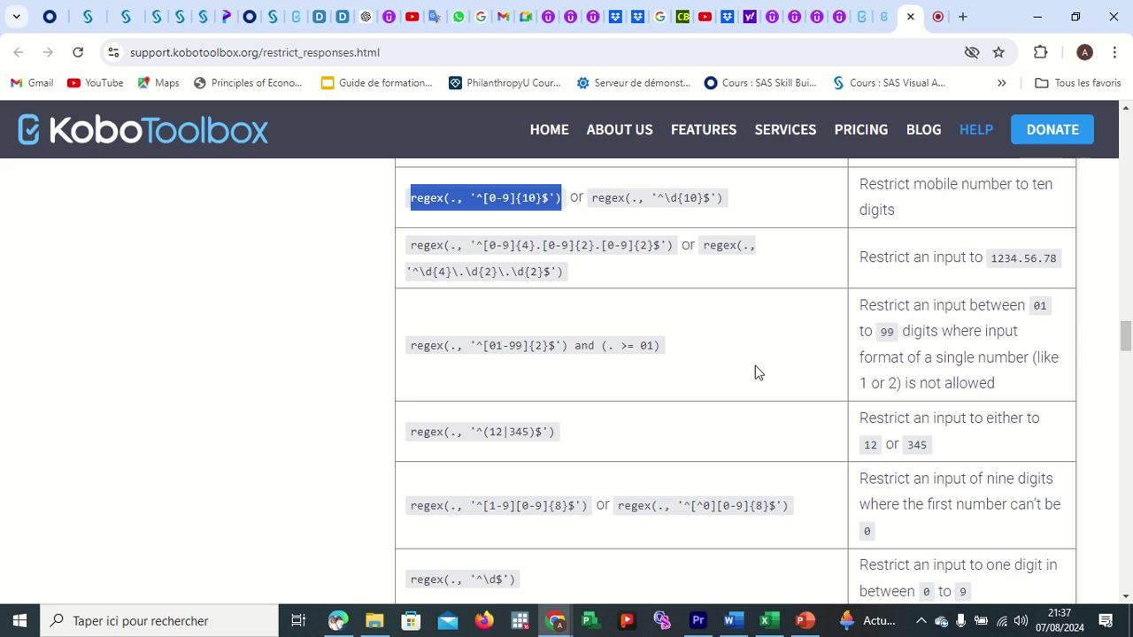
scroll(617, 420, "down", 1)
scroll(617, 419, "down", 5)
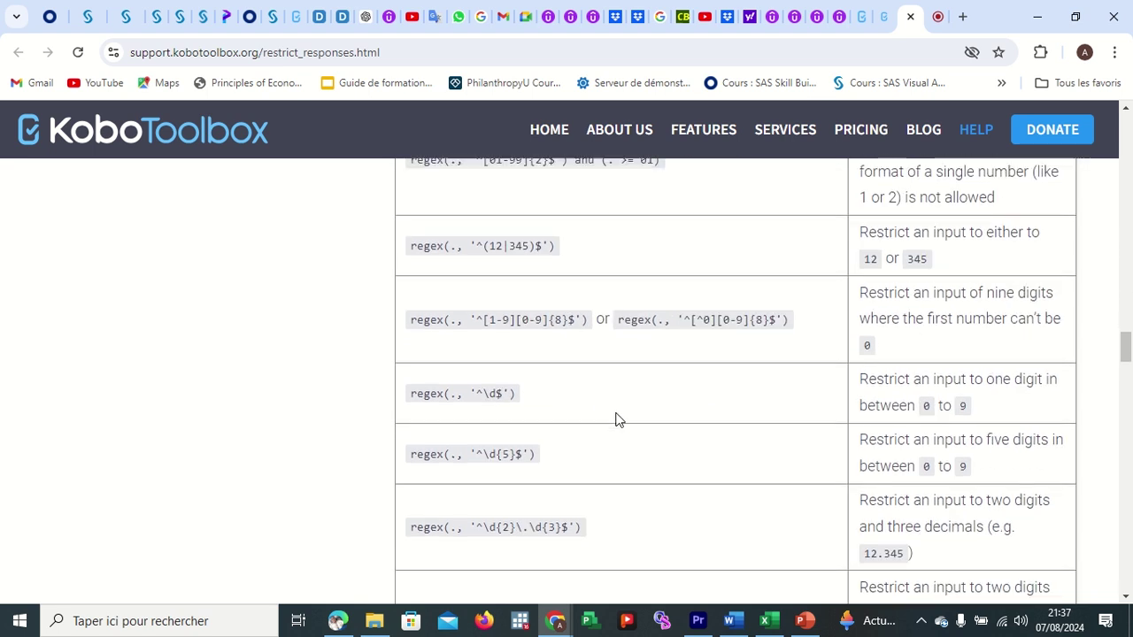
scroll(617, 419, "down", 2)
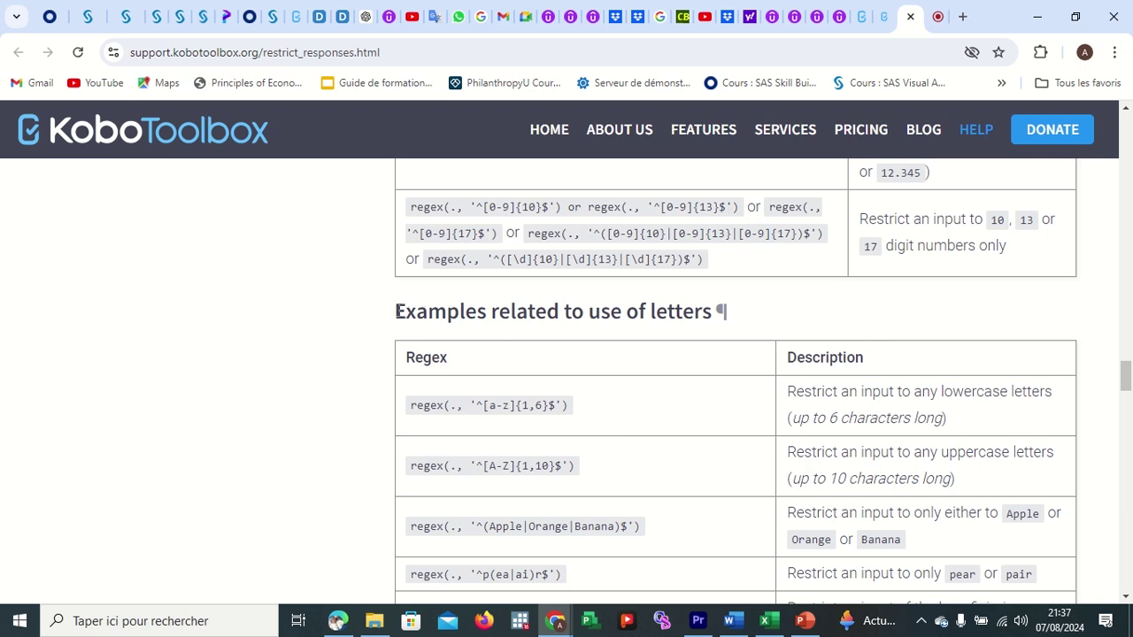
Select the lowercase and uppercase letter regex examples, then return to the form editor.
left_click_drag(397, 311, 743, 312)
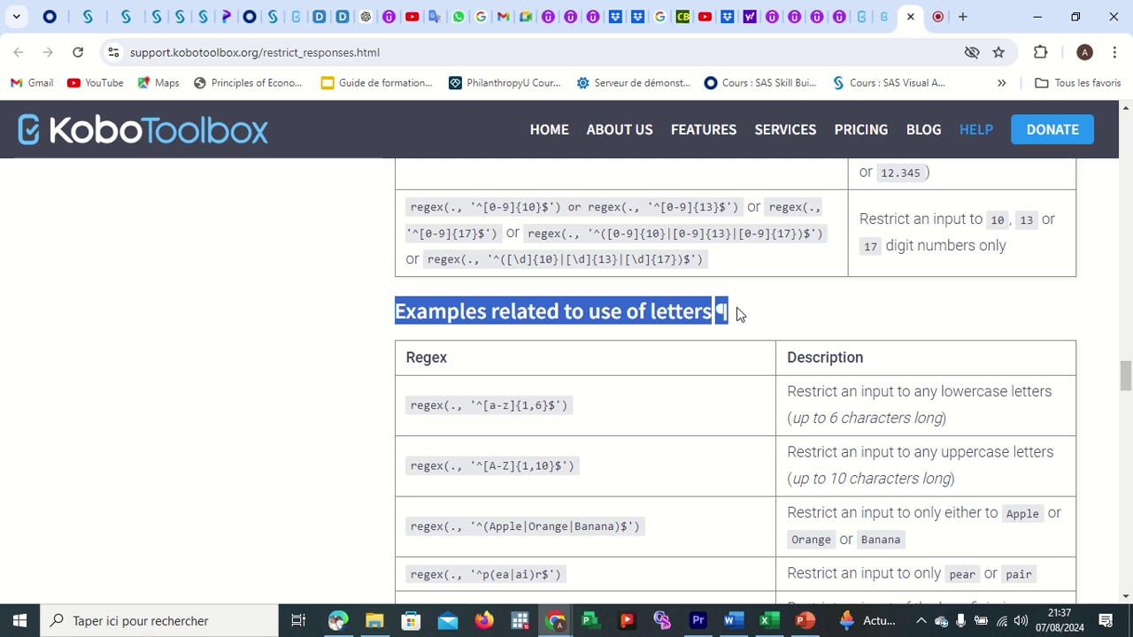
left_click(745, 268)
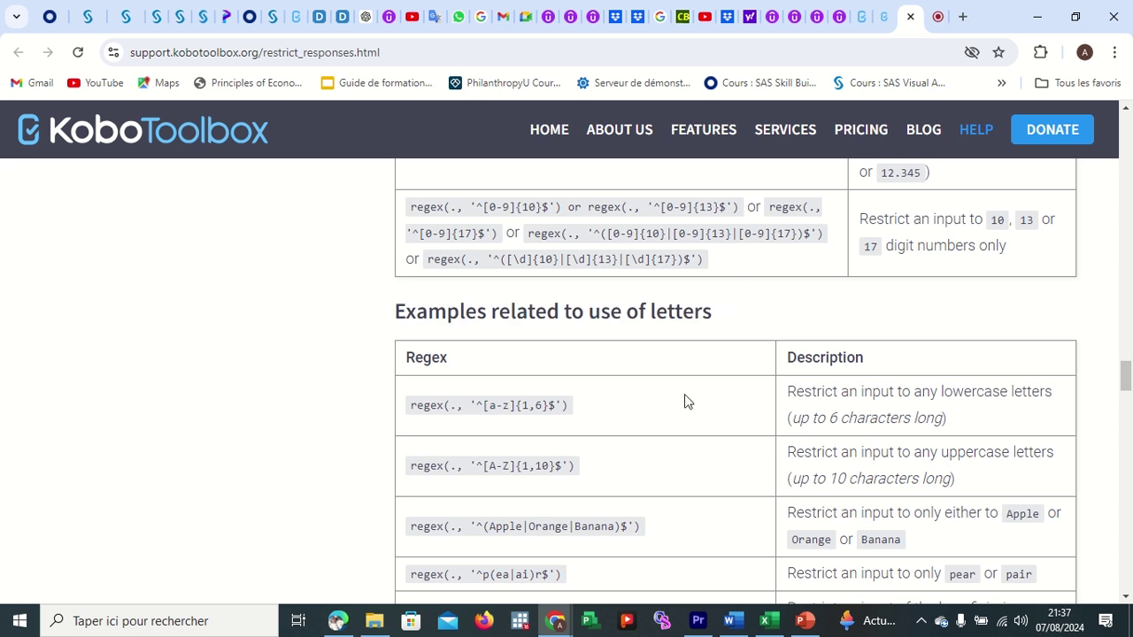
scroll(685, 399, "down", 1)
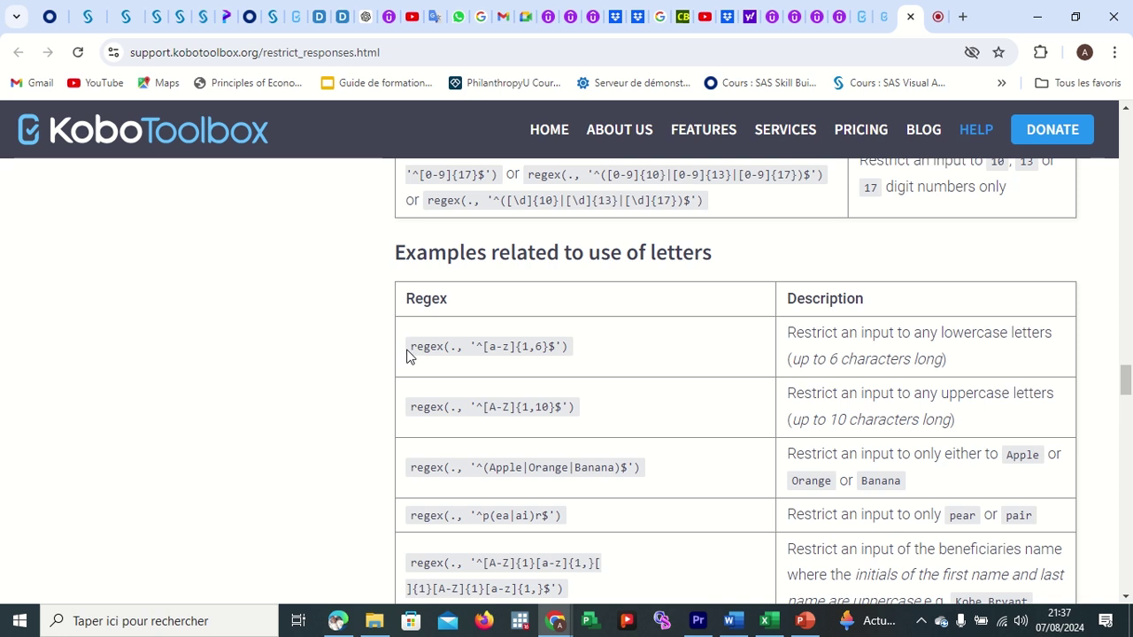
left_click_drag(411, 347, 615, 365)
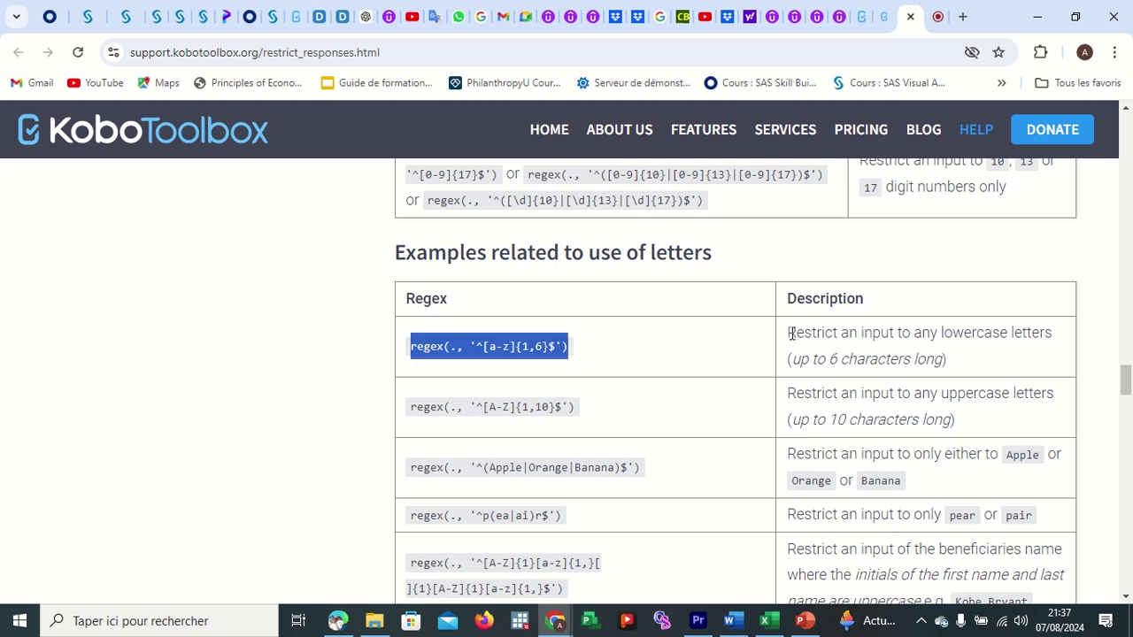
left_click_drag(787, 333, 812, 332)
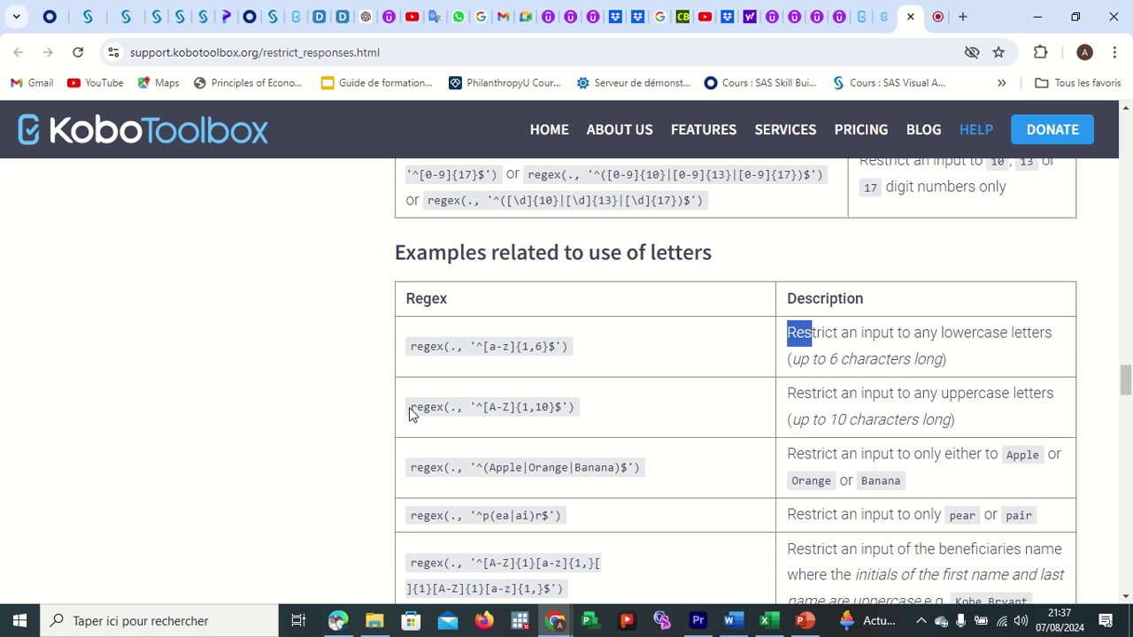
left_click_drag(410, 407, 602, 435)
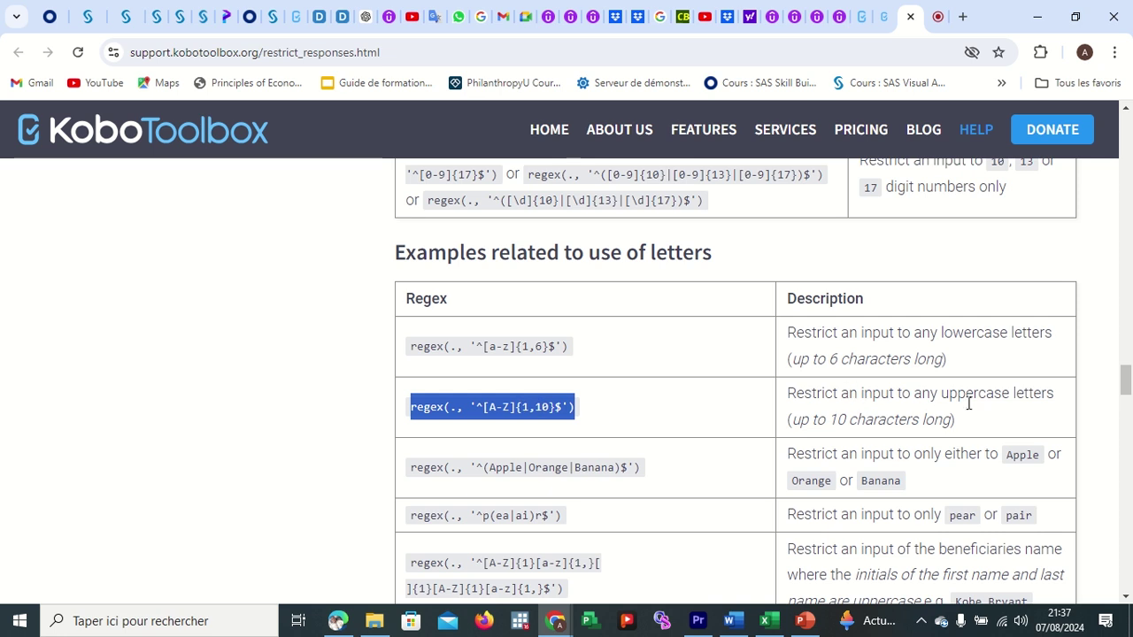
left_click(606, 400)
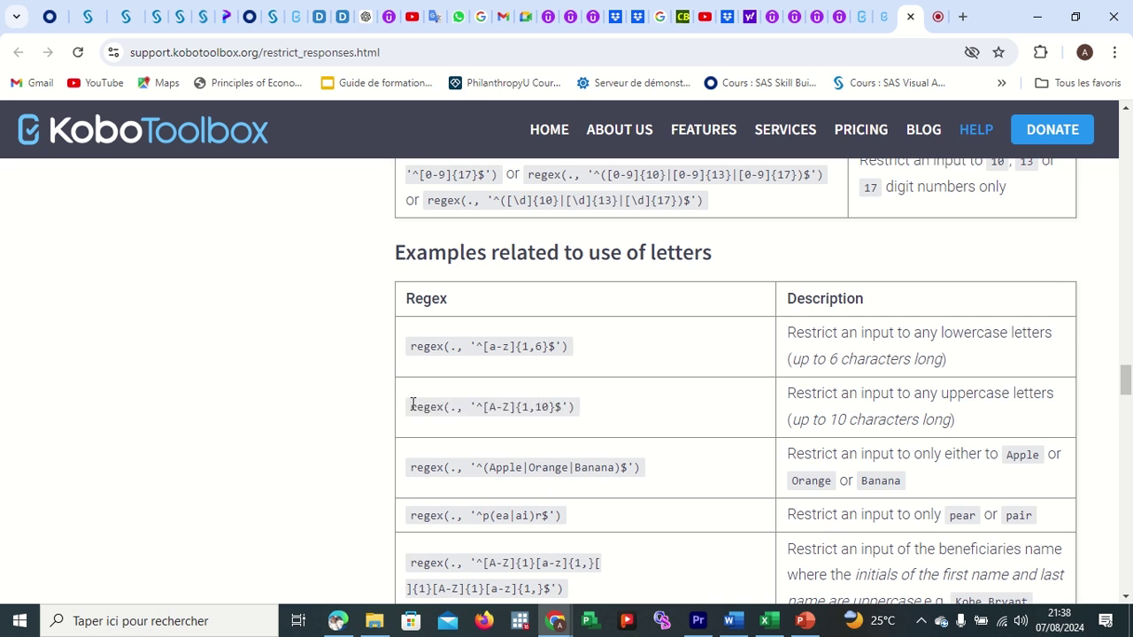
left_click_drag(412, 405, 637, 409)
key("ctrl+c")
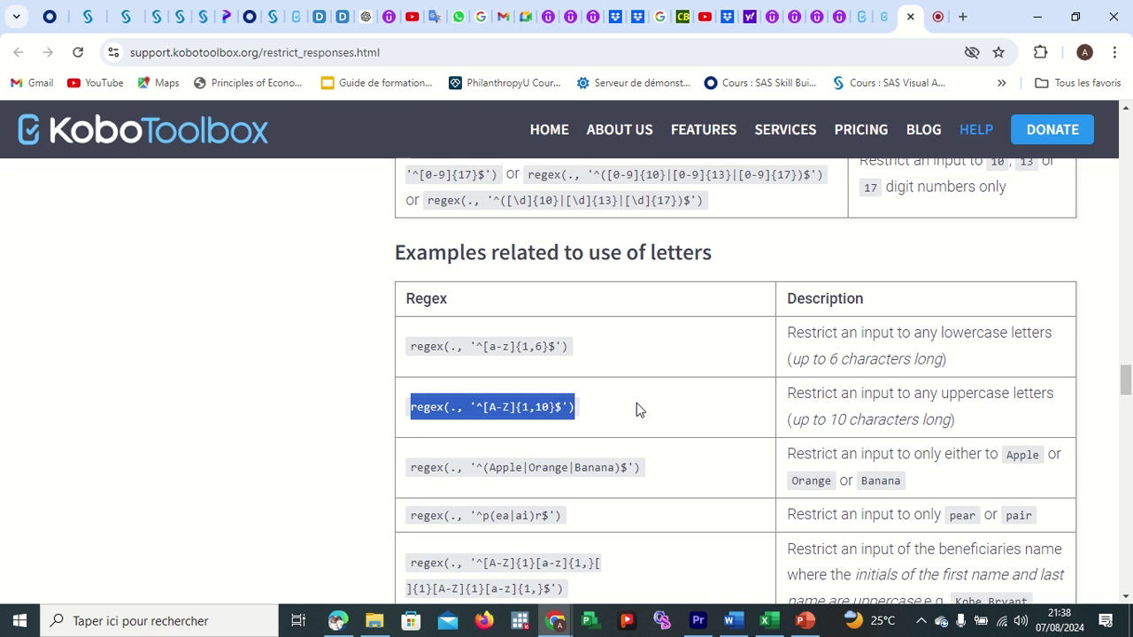
left_click(868, 23)
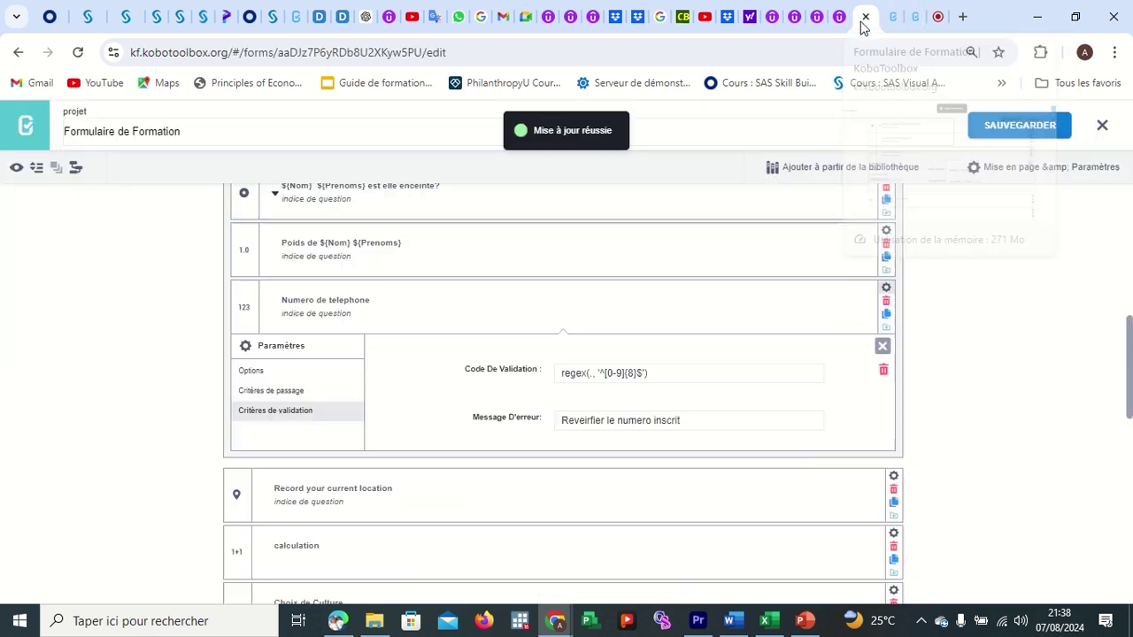
Give Nom the manual validation code regex(., '^[A-Z]{1,50}$') for 1–50 uppercase letters.
scroll(367, 354, "up", 3)
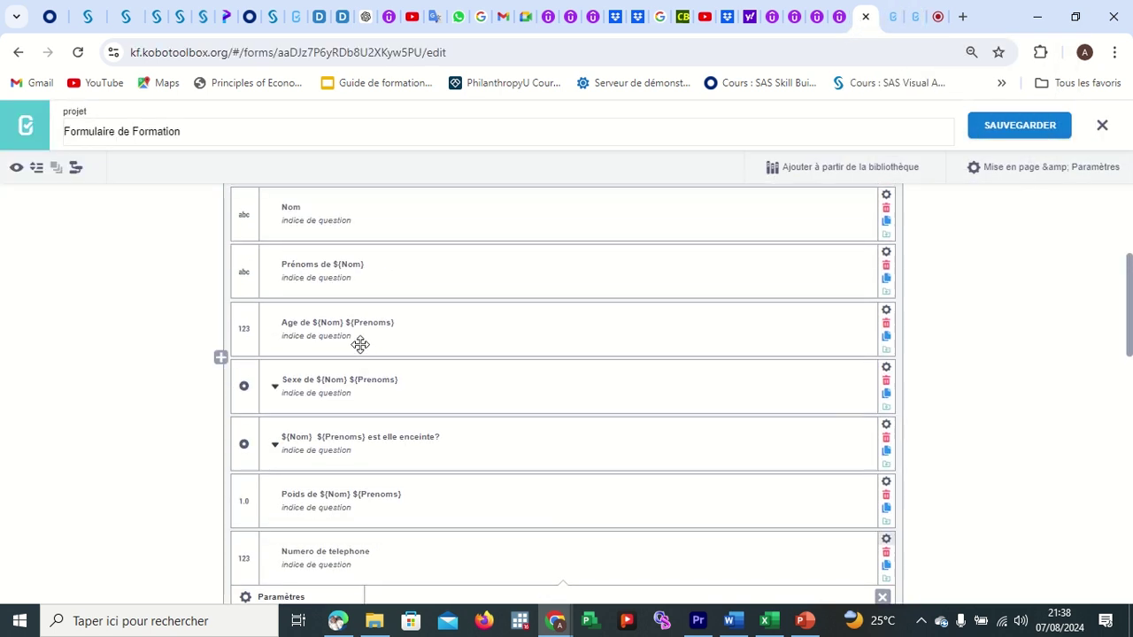
scroll(304, 264, "up", 1)
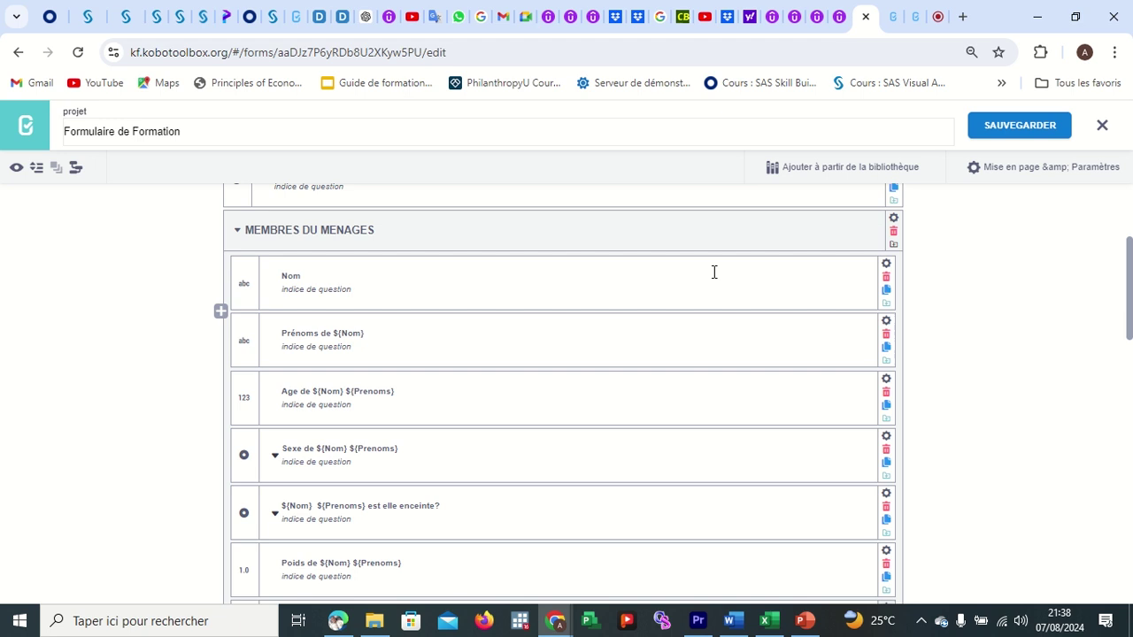
left_click(885, 263)
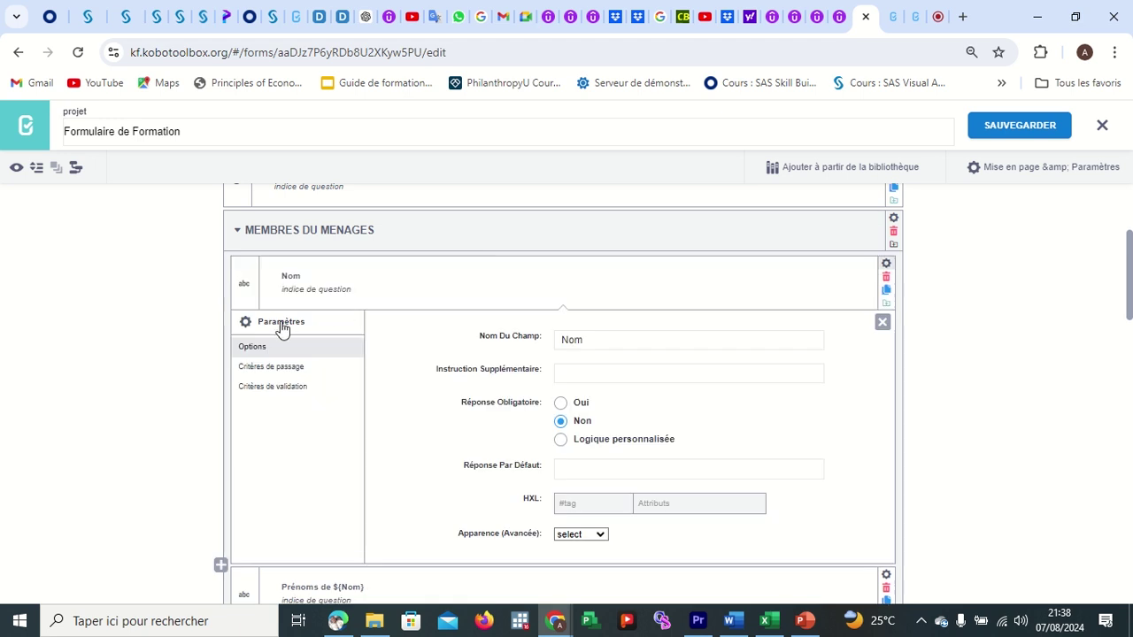
left_click(292, 391)
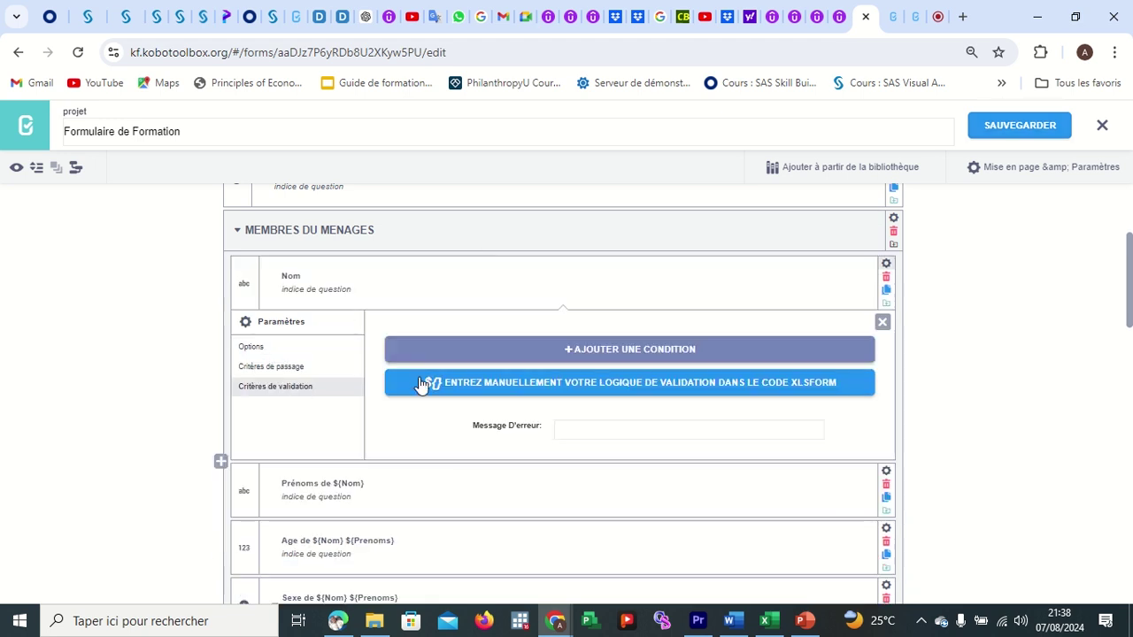
left_click(474, 387)
left_click(587, 348)
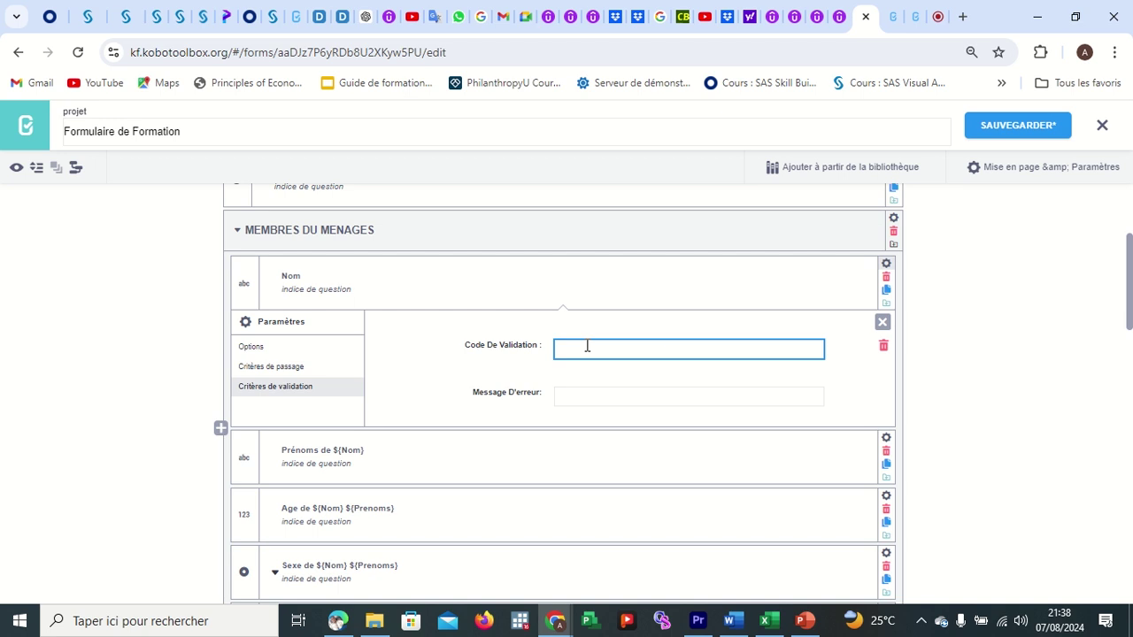
key("ctrl+v")
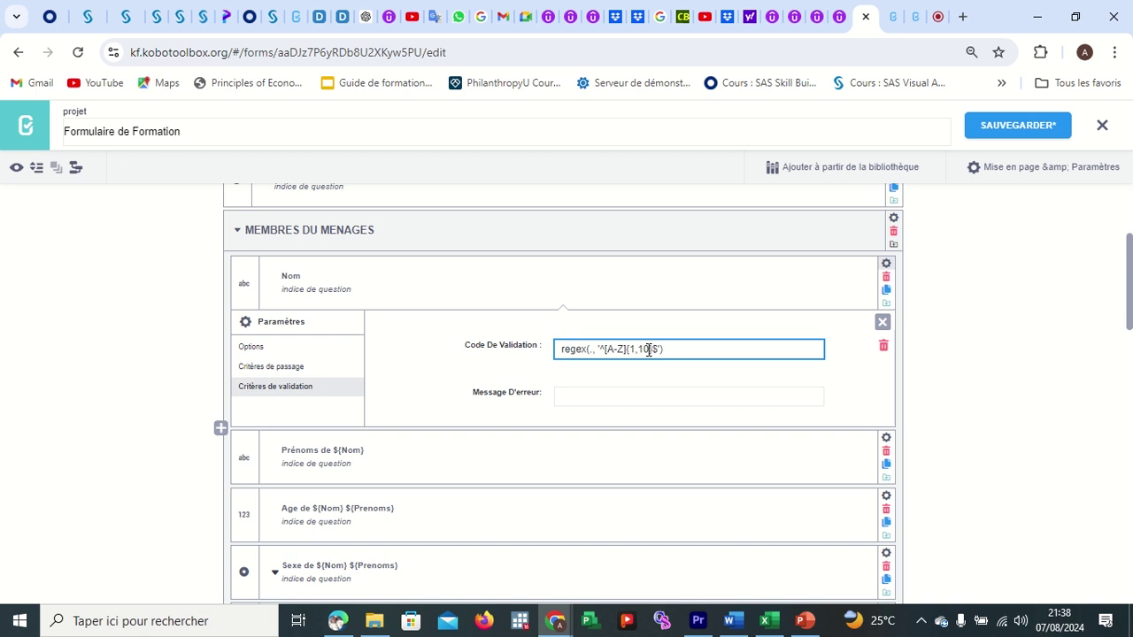
key("BackSpace")
key("BackSpace")
type("(à")
key("BackSpace")
key("BackSpace")
type("50")
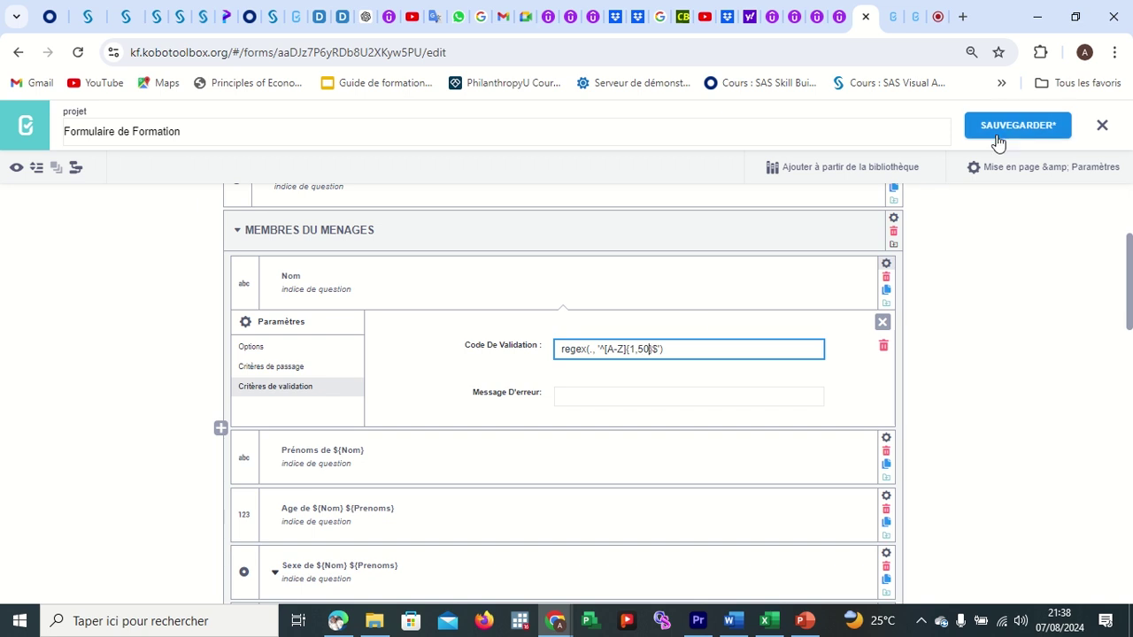
left_click(1002, 134)
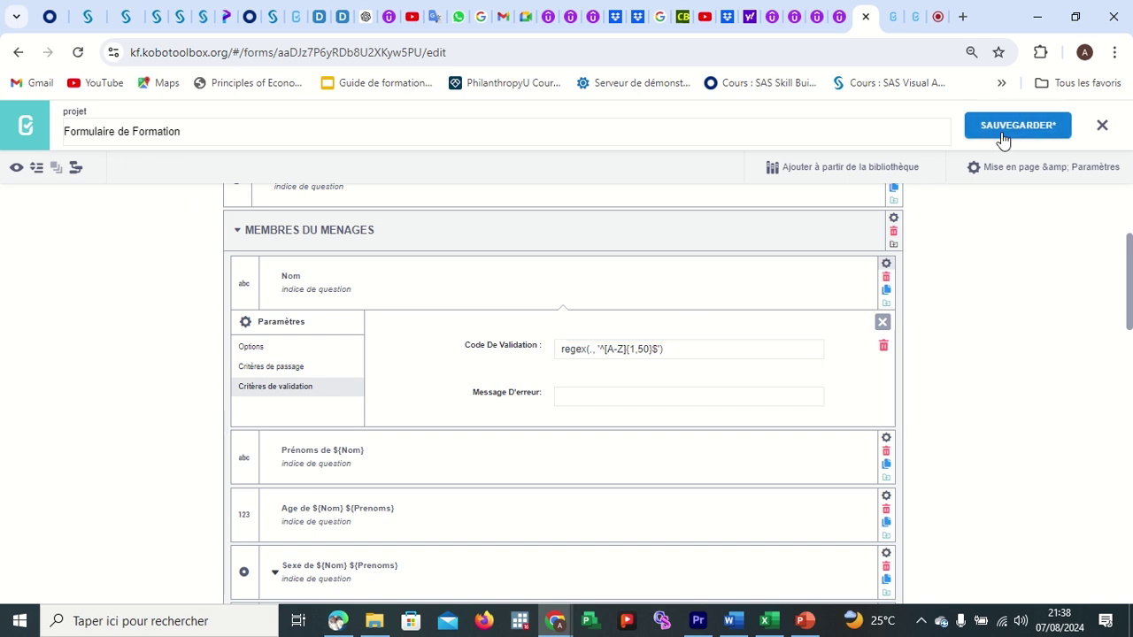
Go from the Google Meet call to the KoboToolbox regex help article.
left_click(939, 16)
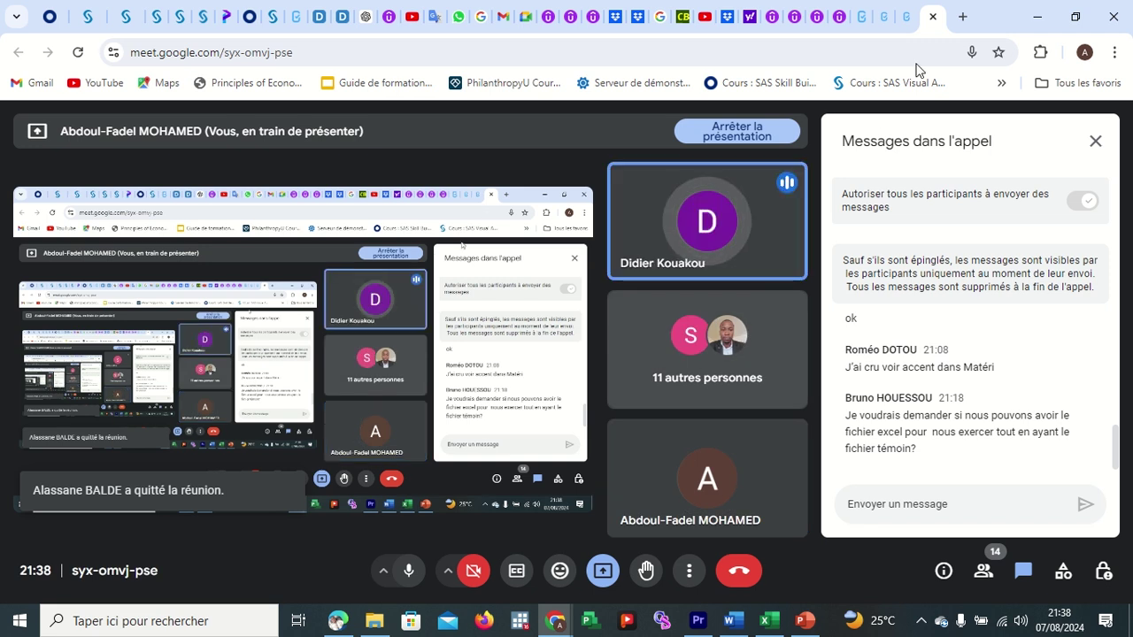
mouse_move(887, 28)
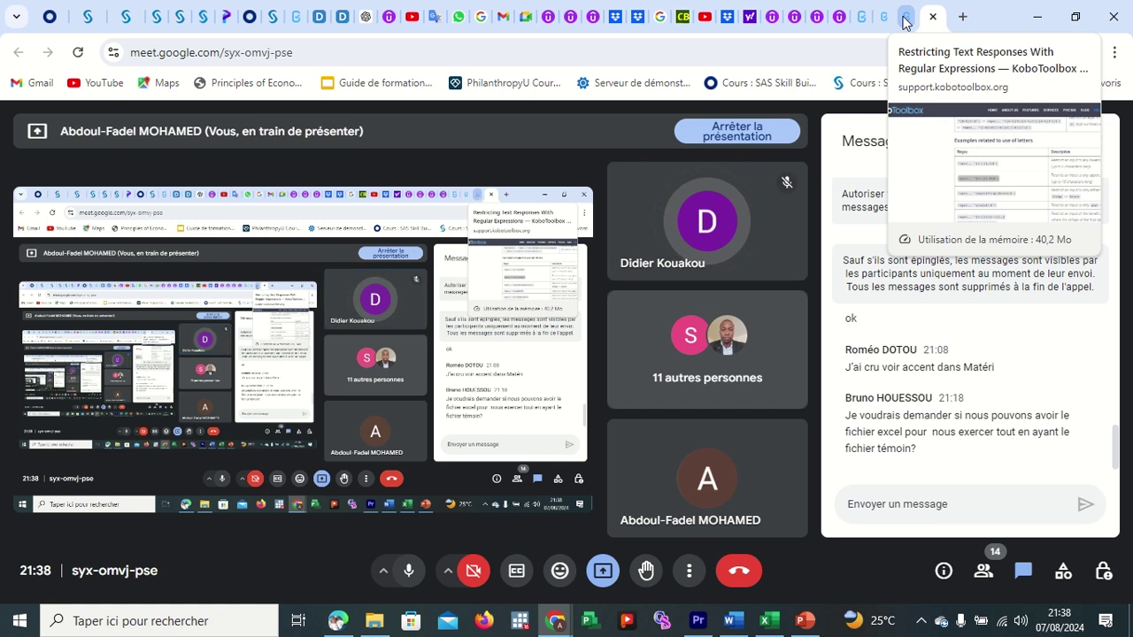
left_click(904, 18)
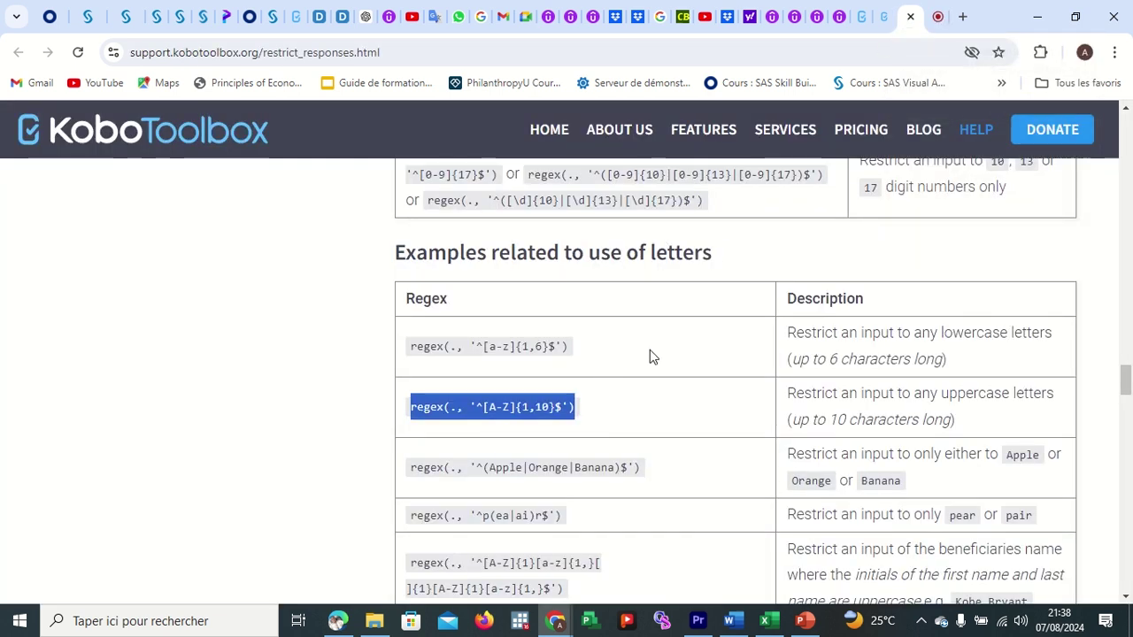
Save the form with Nom's uppercase regex, then return to the regex help letters table.
left_click(863, 19)
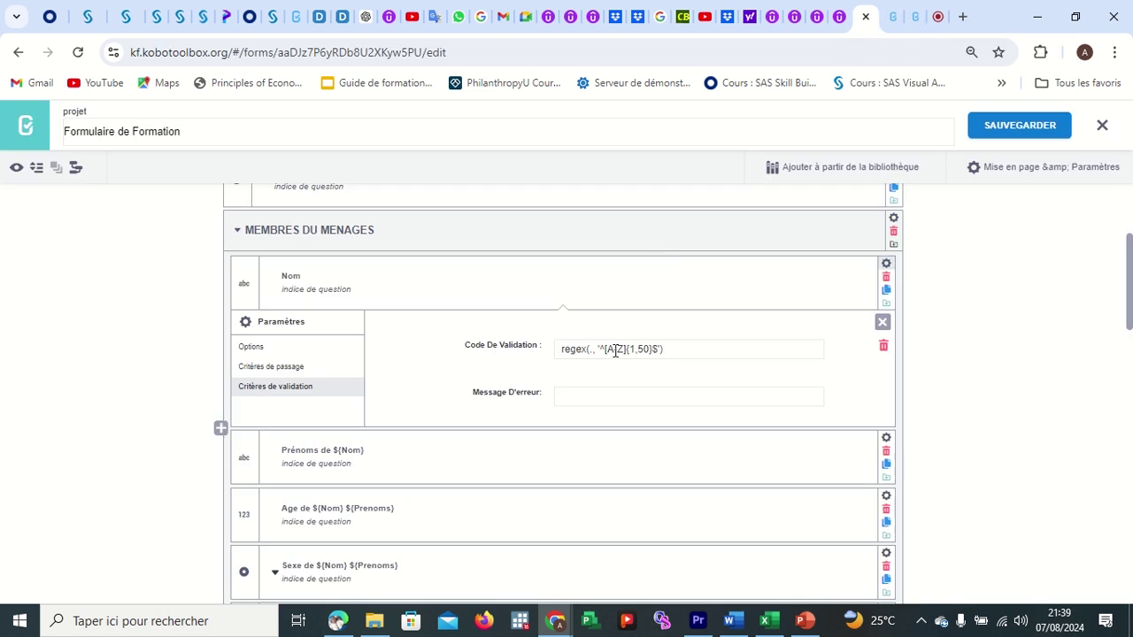
left_click(1018, 137)
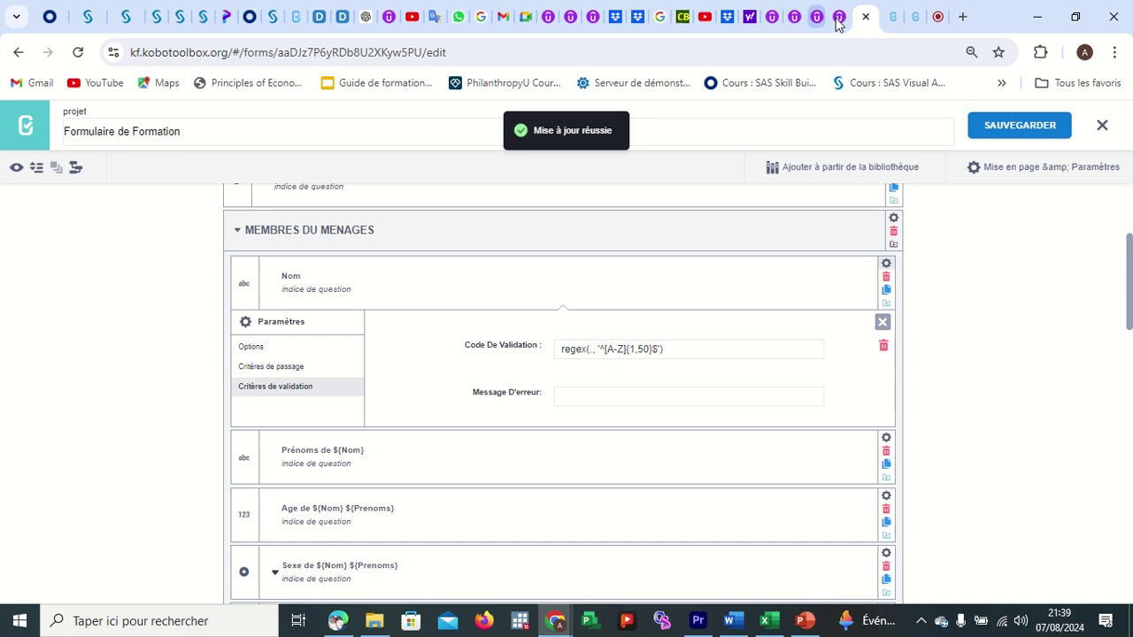
left_click(914, 23)
scroll(740, 440, "down", 1)
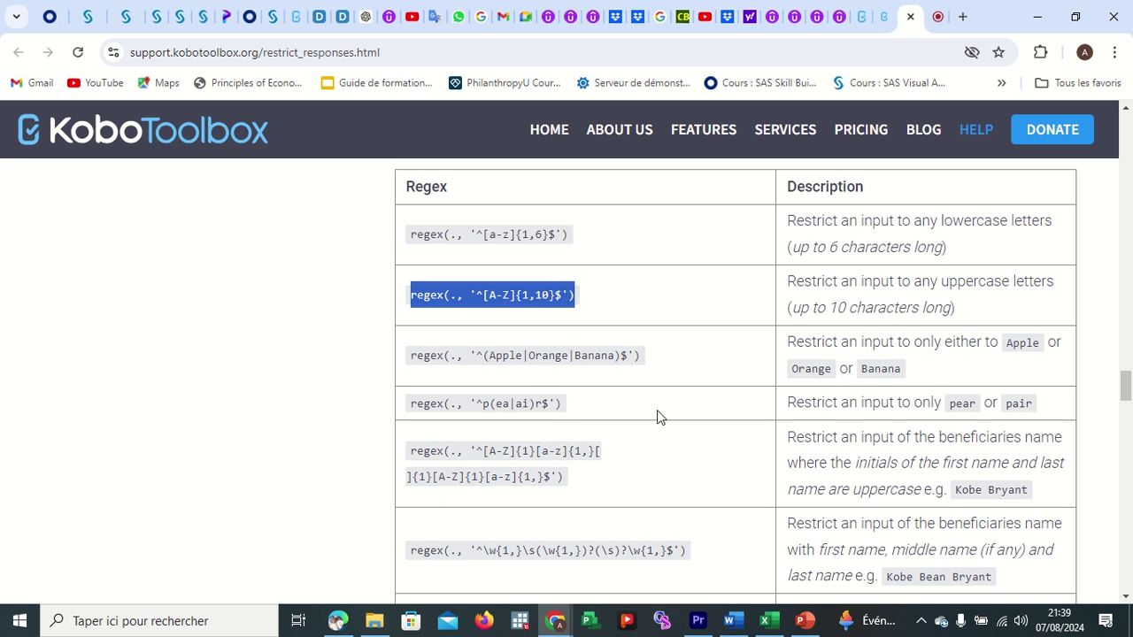
left_click(894, 447)
scroll(894, 446, "down", 1)
scroll(894, 446, "down", 1)
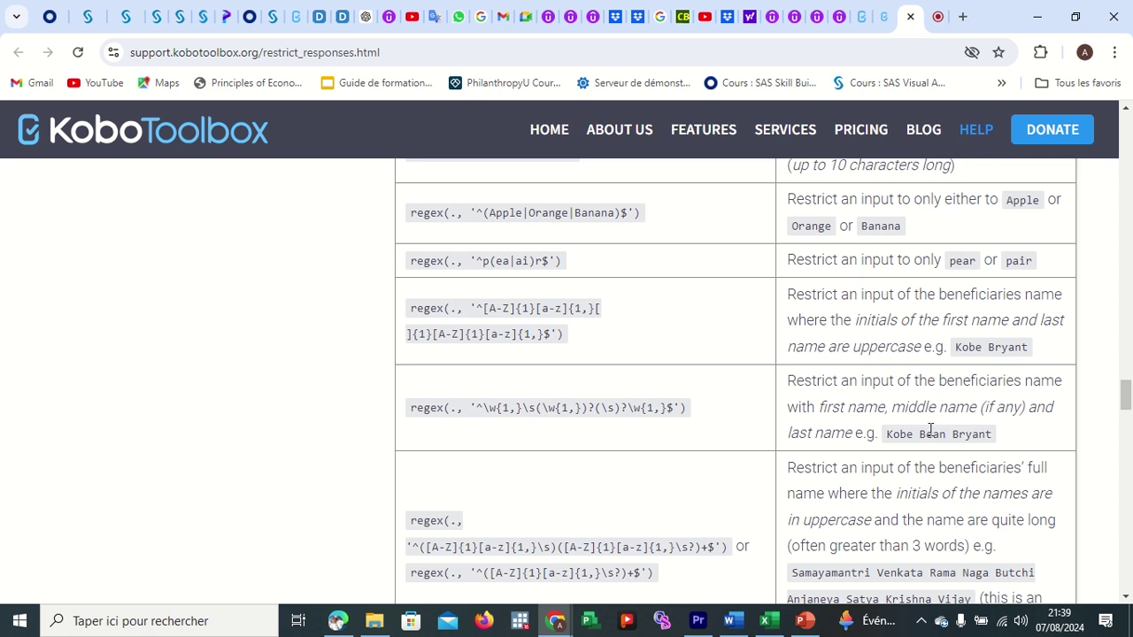
scroll(928, 425, "down", 1)
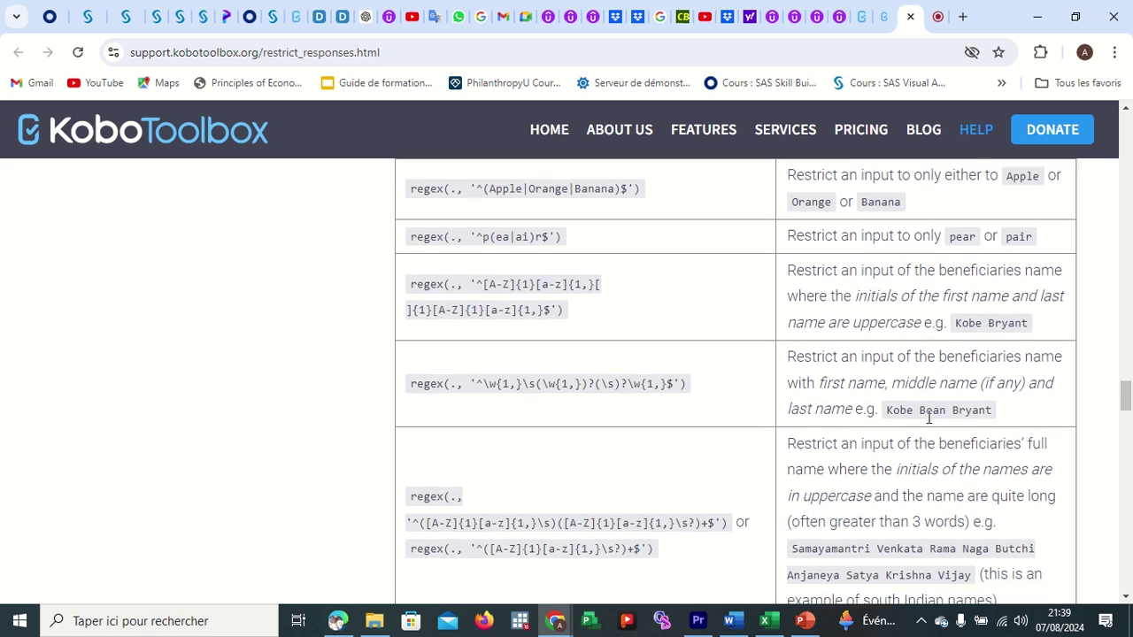
scroll(928, 417, "up", 3)
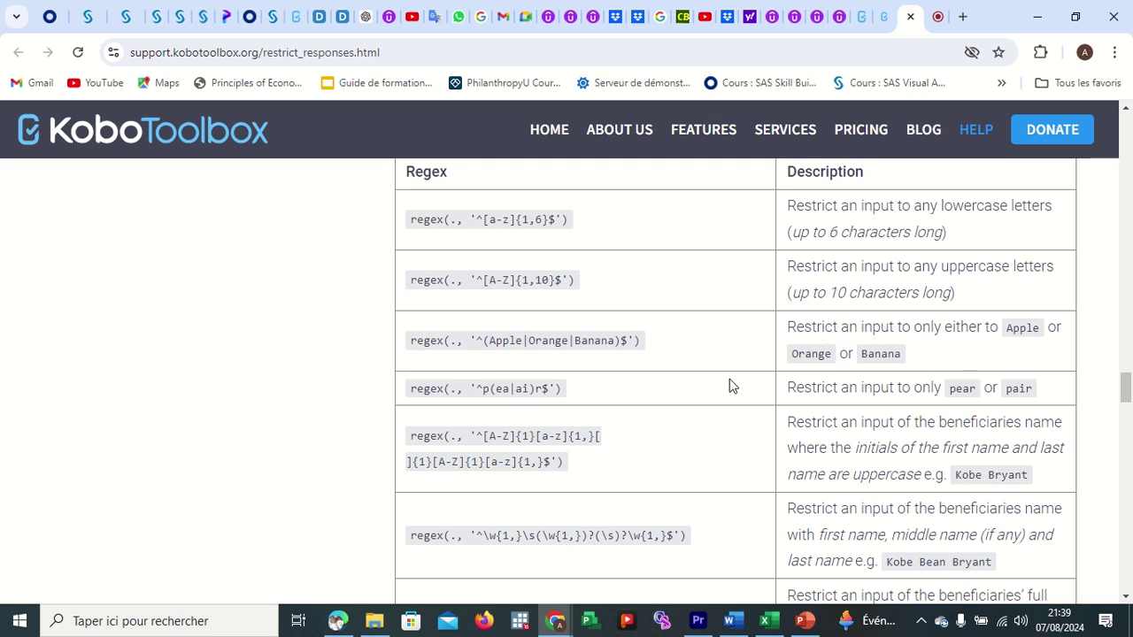
scroll(698, 422, "down", 1)
scroll(699, 422, "up", 1)
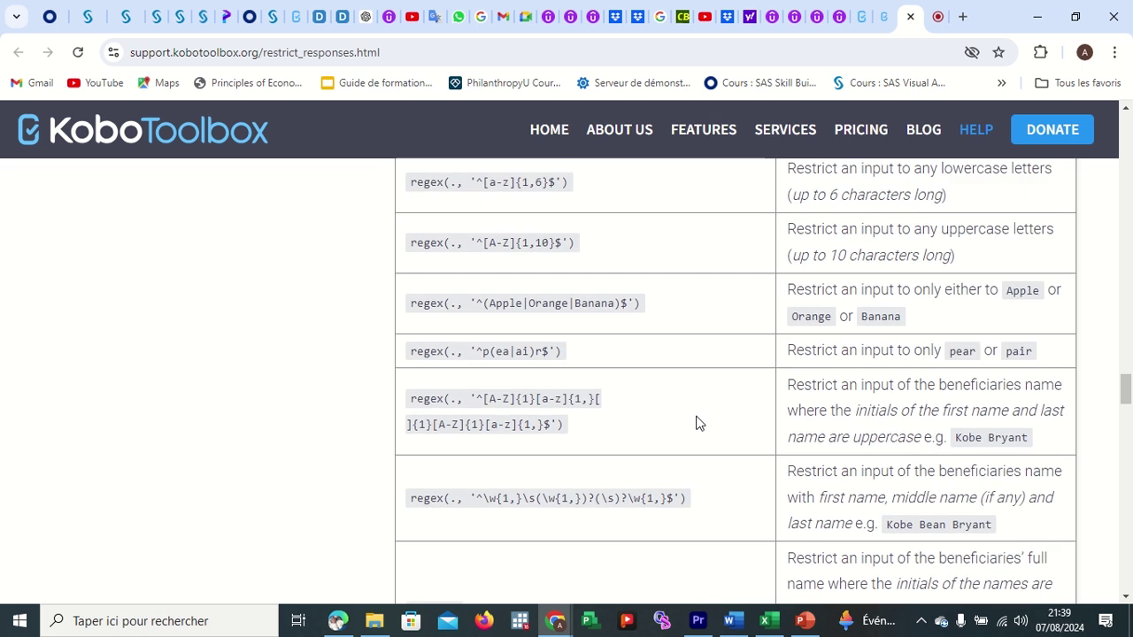
left_click_drag(408, 308, 645, 308)
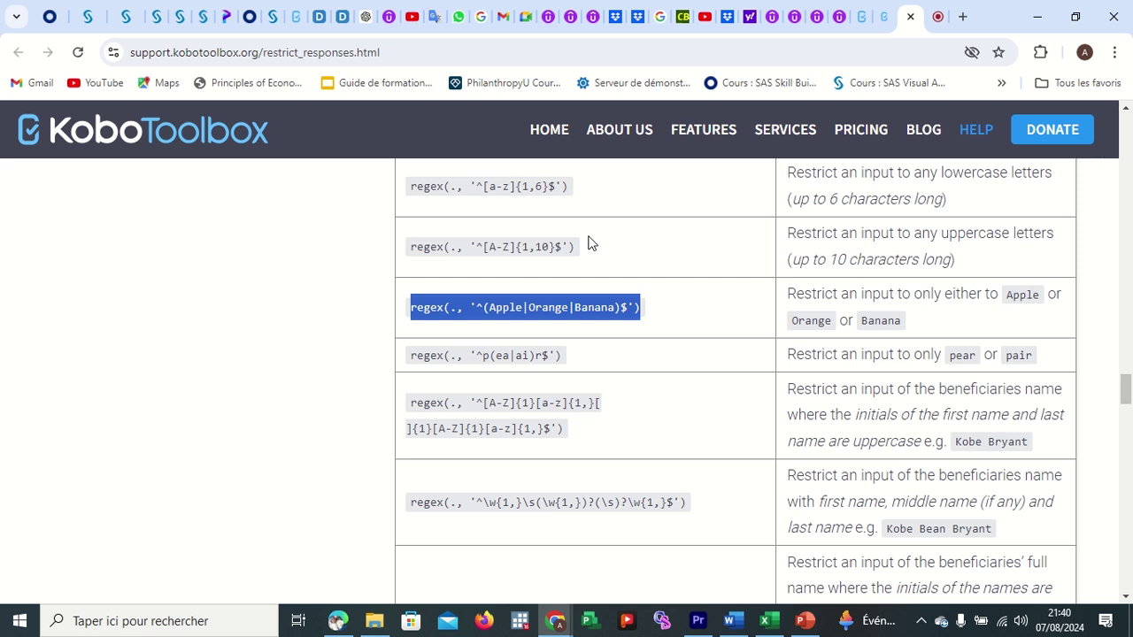
scroll(609, 252, "down", 4)
scroll(715, 311, "down", 1)
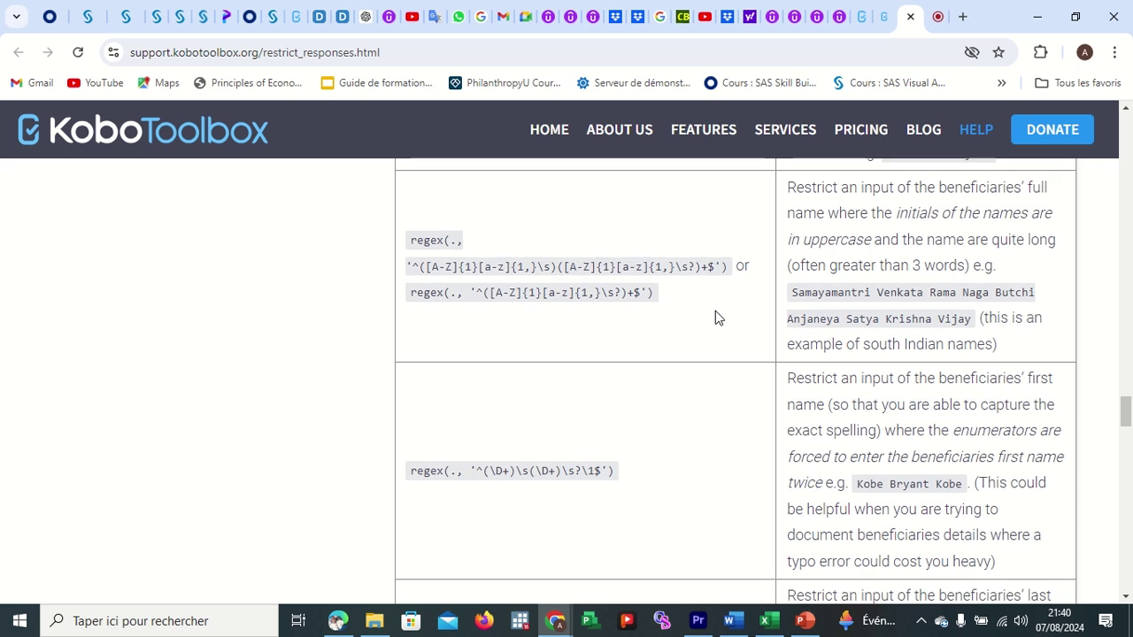
scroll(715, 317, "down", 15)
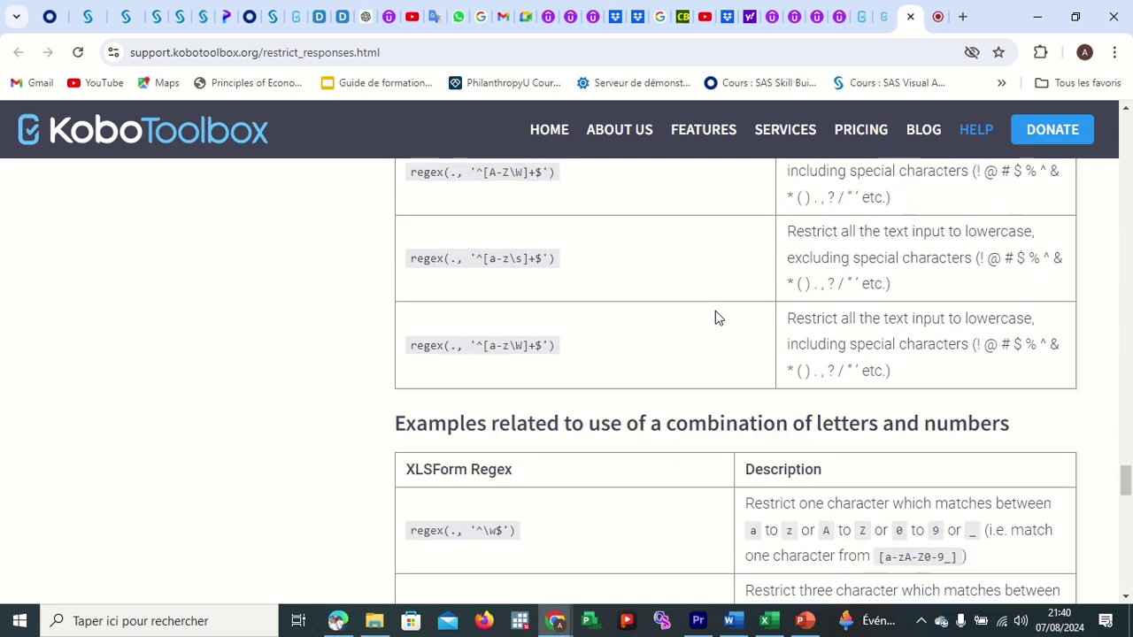
scroll(717, 317, "down", 3)
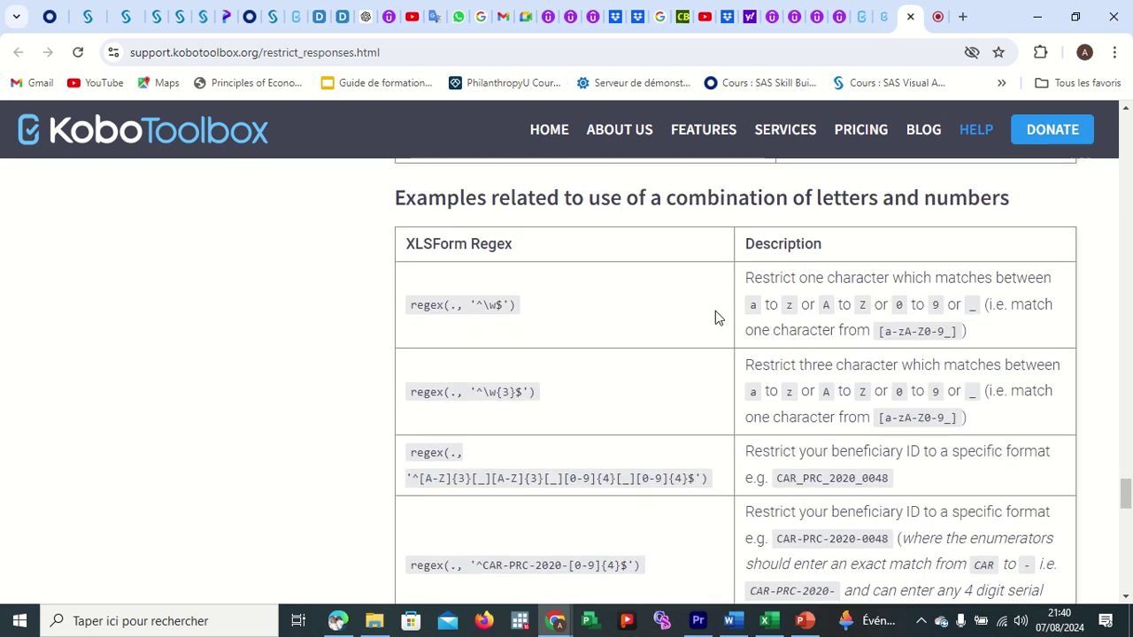
scroll(796, 403, "down", 8)
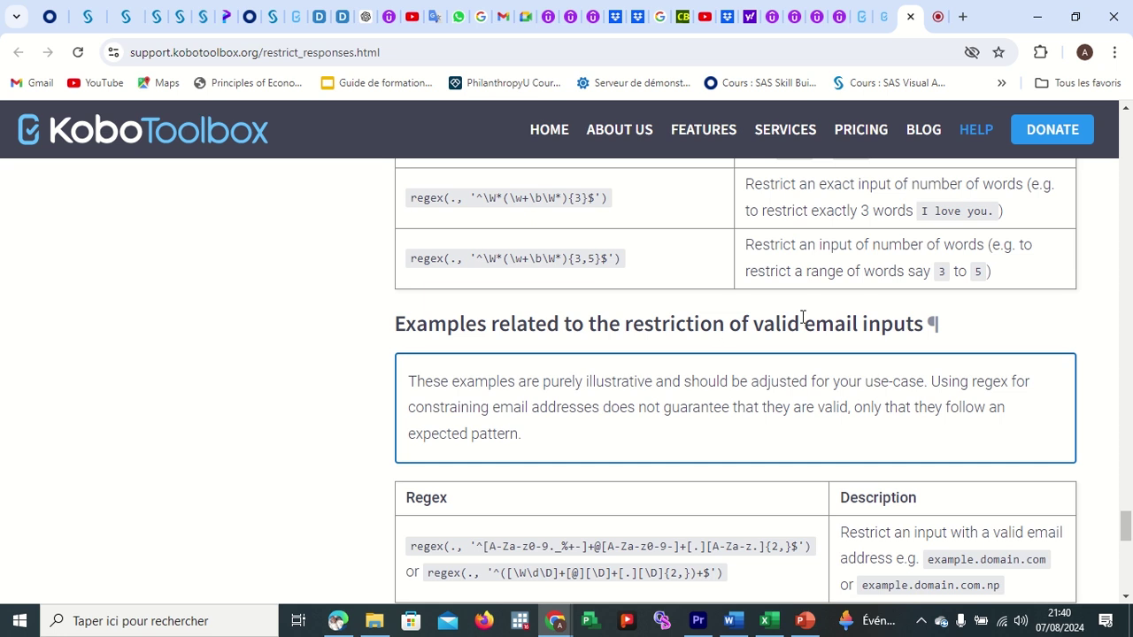
scroll(759, 375, "down", 2)
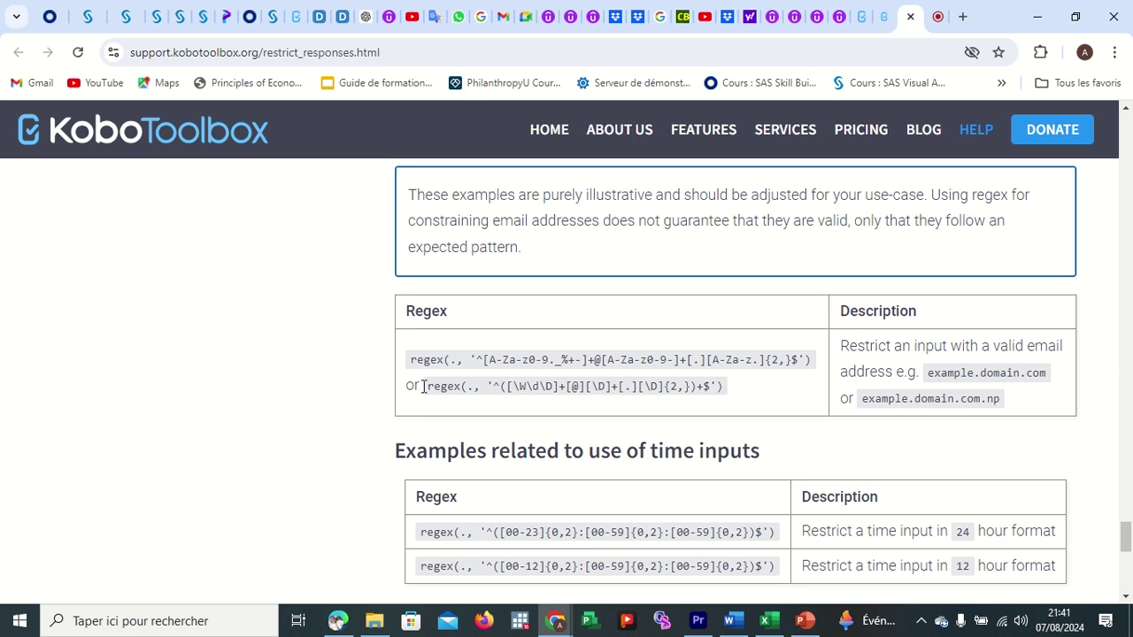
left_click_drag(427, 386, 734, 387)
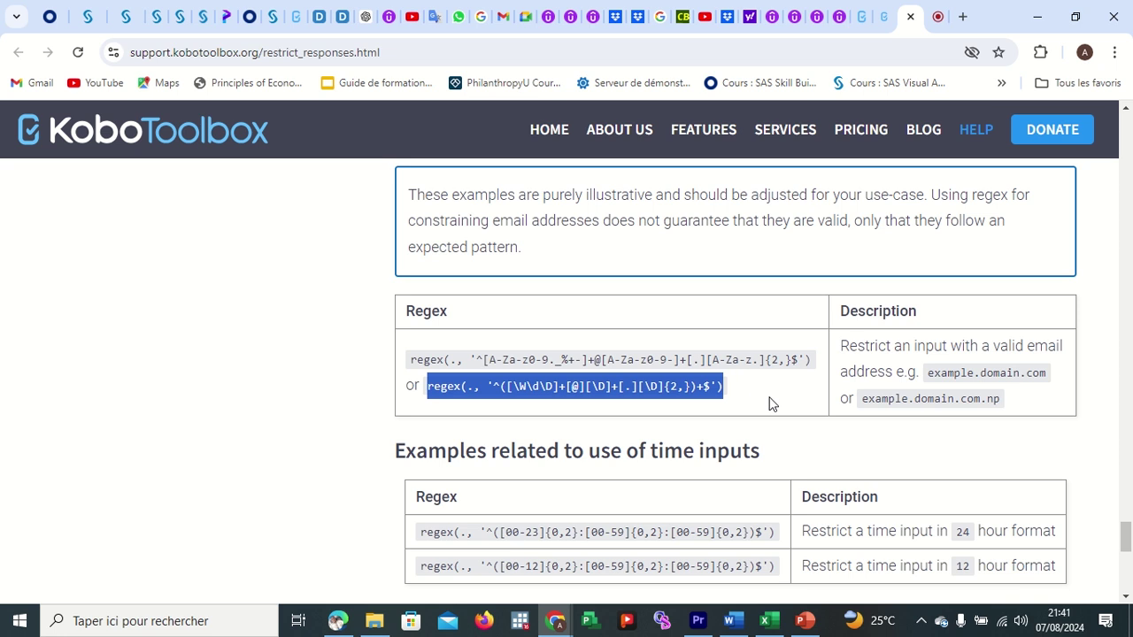
left_click(768, 404)
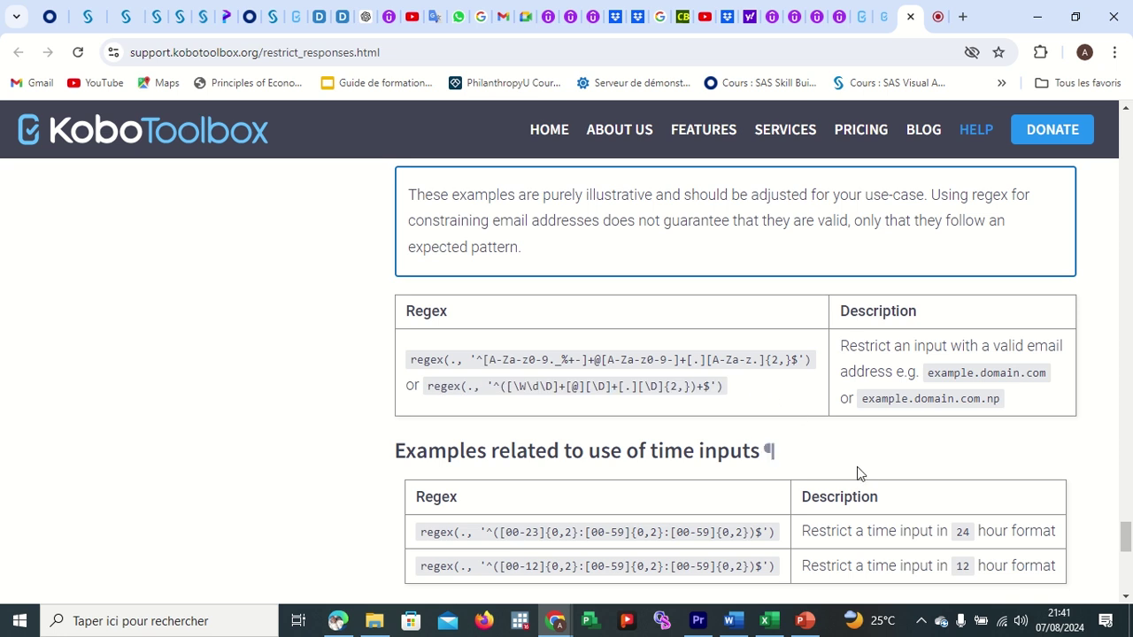
scroll(857, 466, "down", 1)
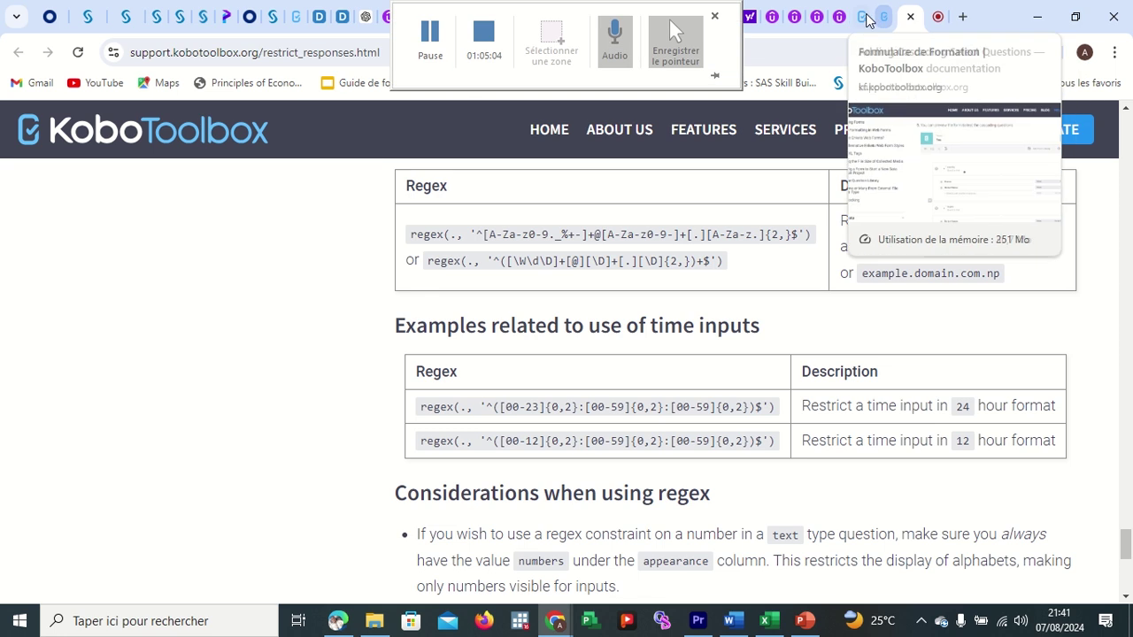
Save the form and open its respondent preview.
left_click(863, 16)
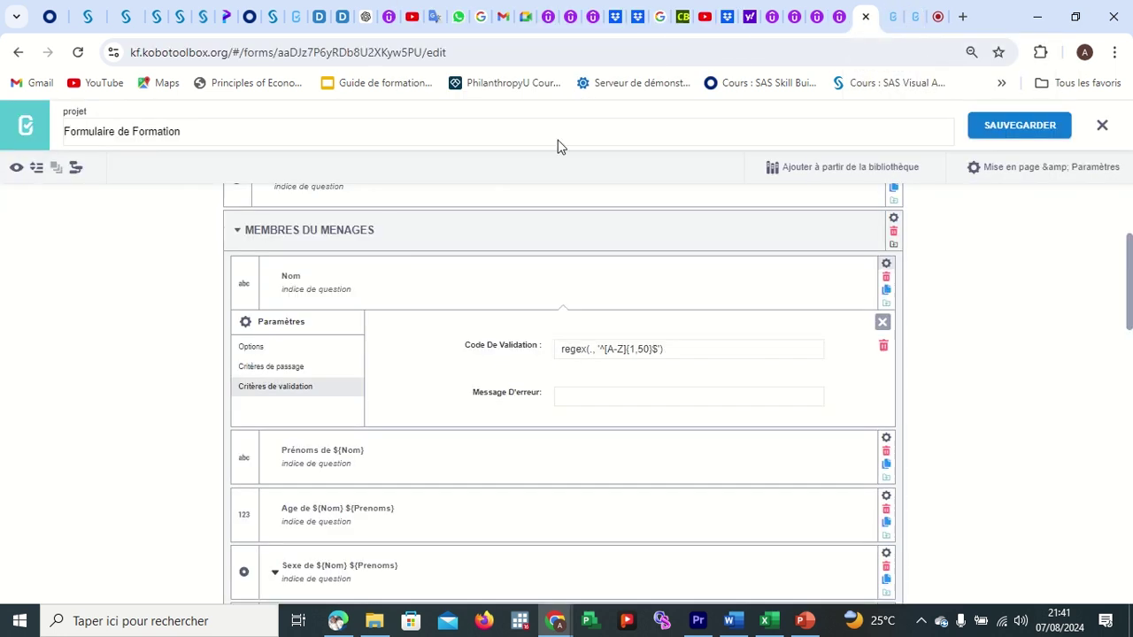
left_click(992, 131)
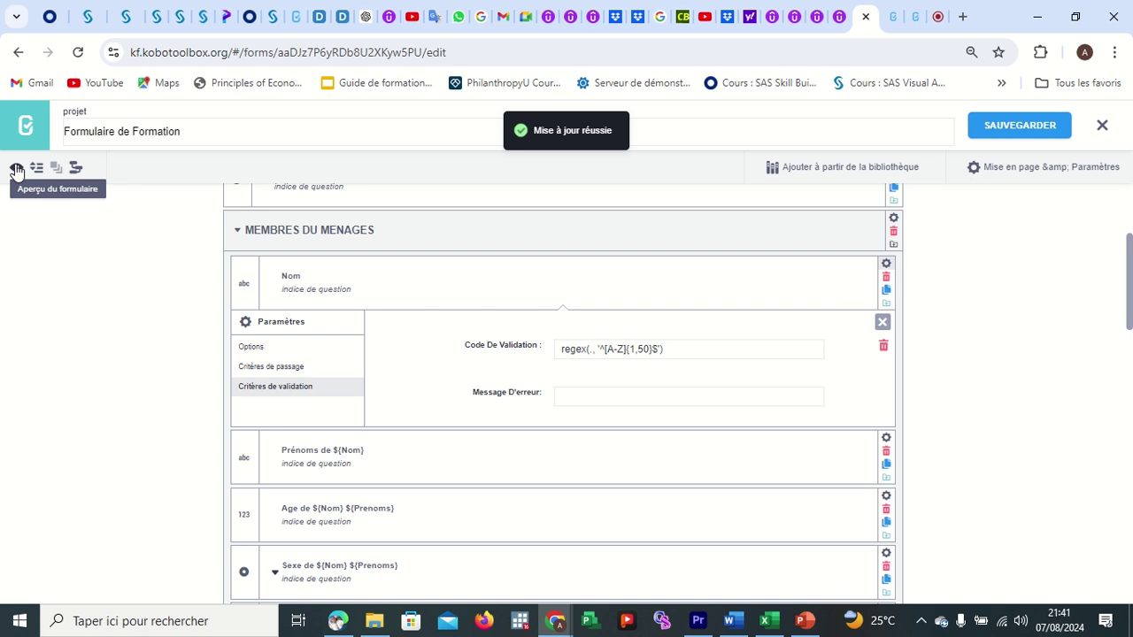
left_click(16, 170)
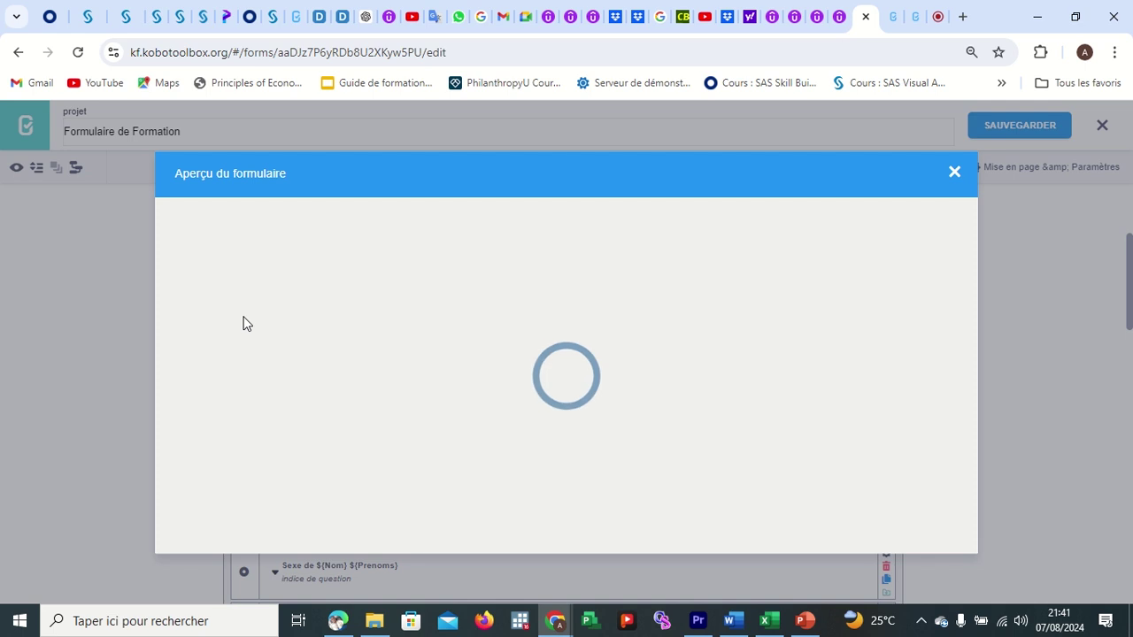
scroll(537, 419, "down", 3)
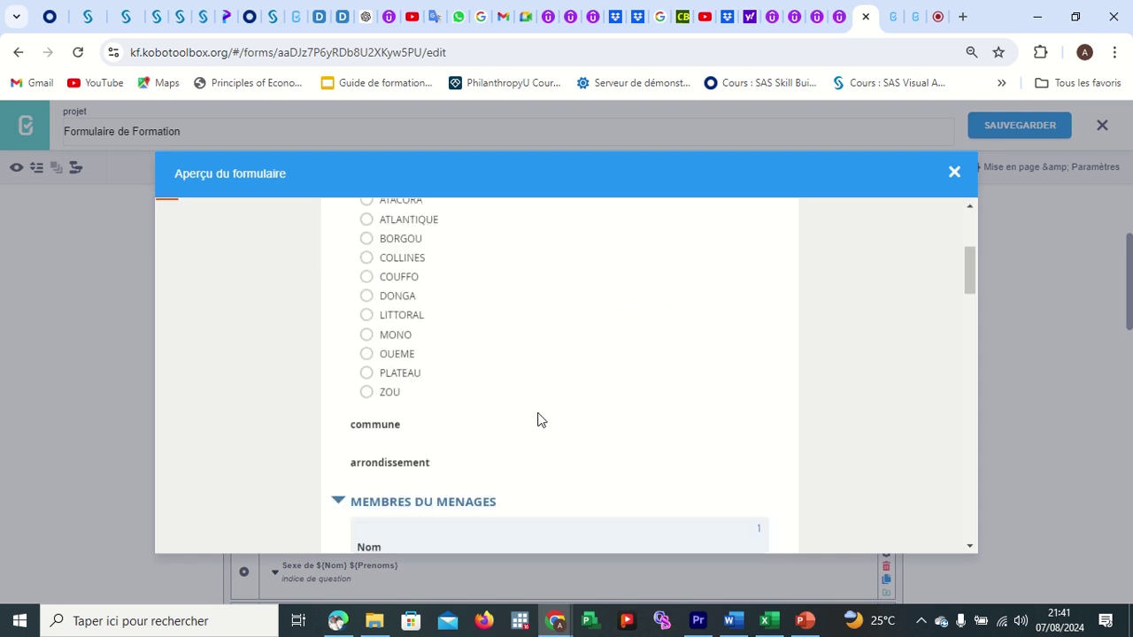
scroll(538, 420, "up", 3)
scroll(538, 420, "down", 2)
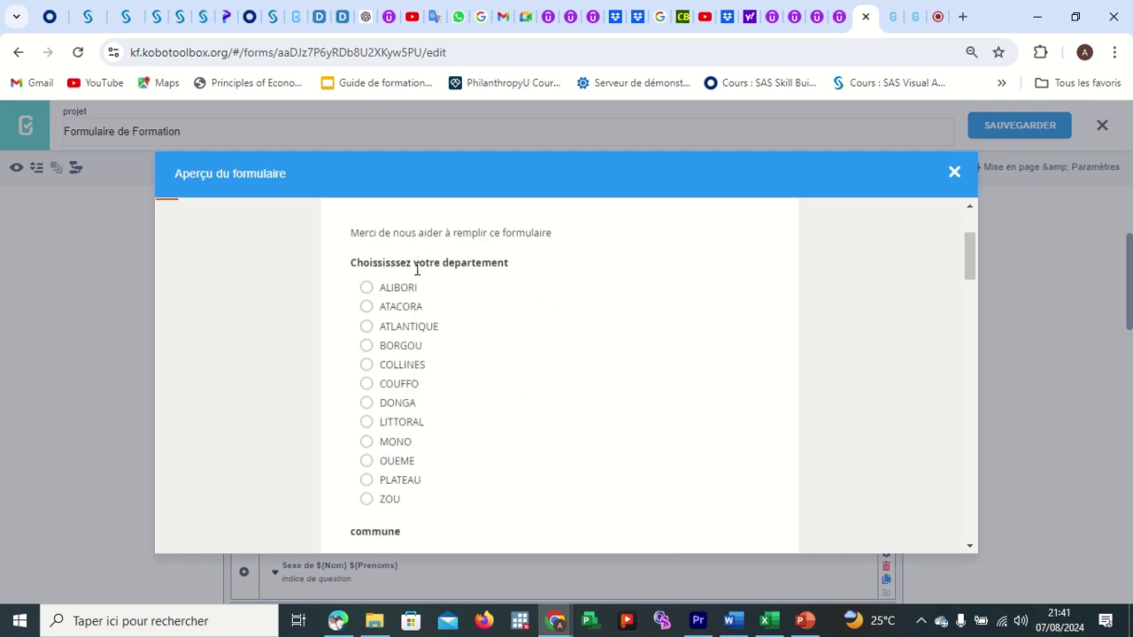
scroll(418, 333, "down", 2)
scroll(450, 435, "down", 1)
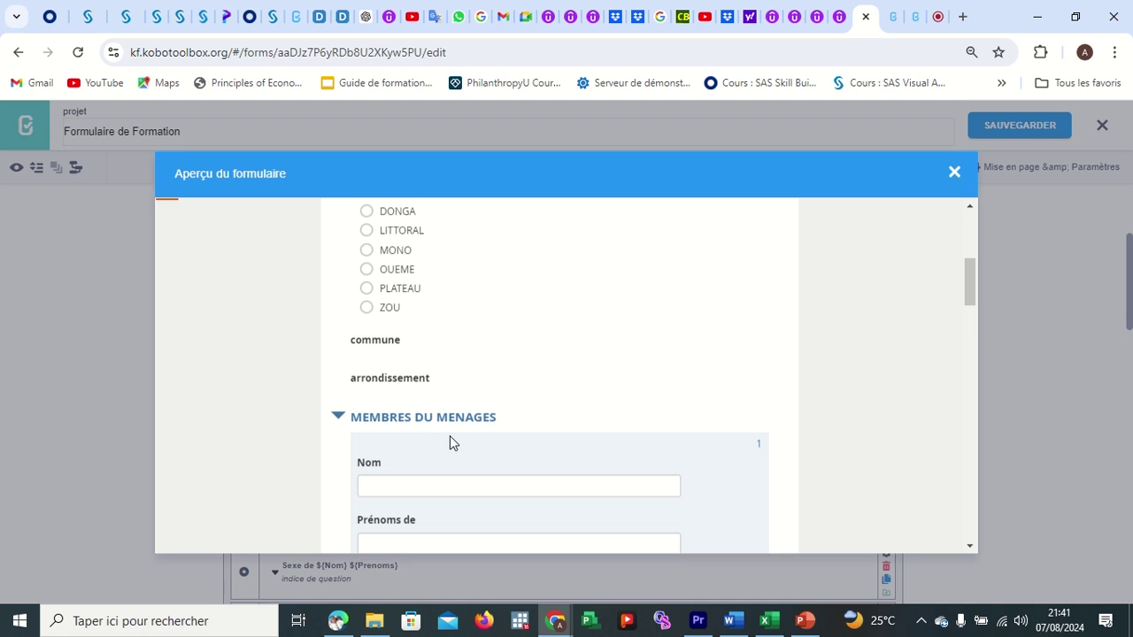
Test Nom with a lowercase name, then re-enter the name in capitals.
left_click(431, 399)
type("M")
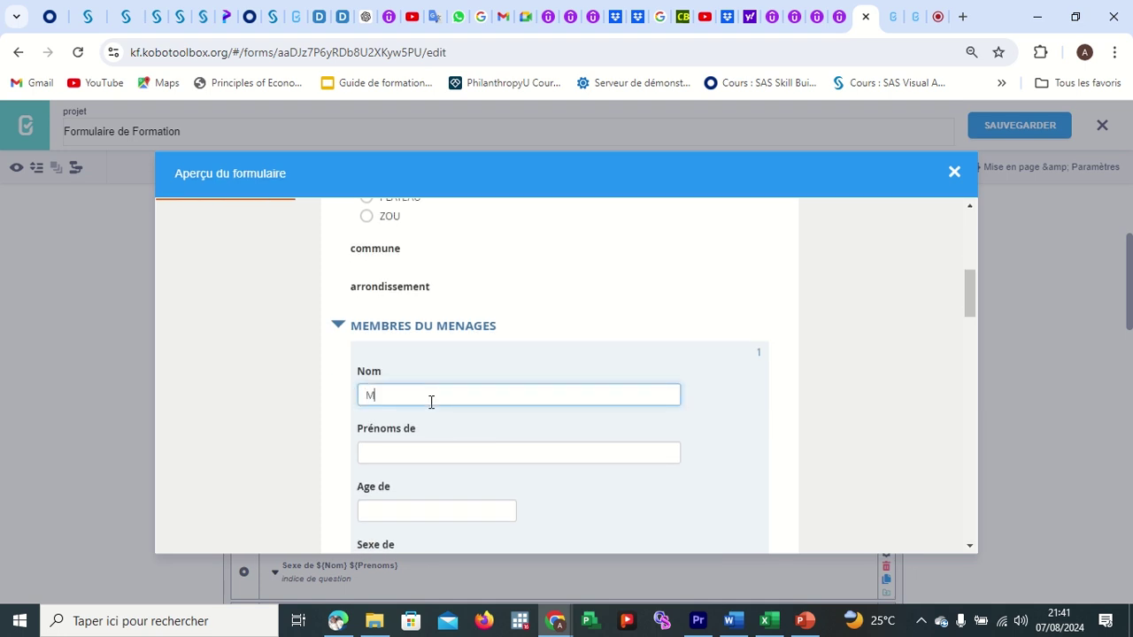
type("OHAMED")
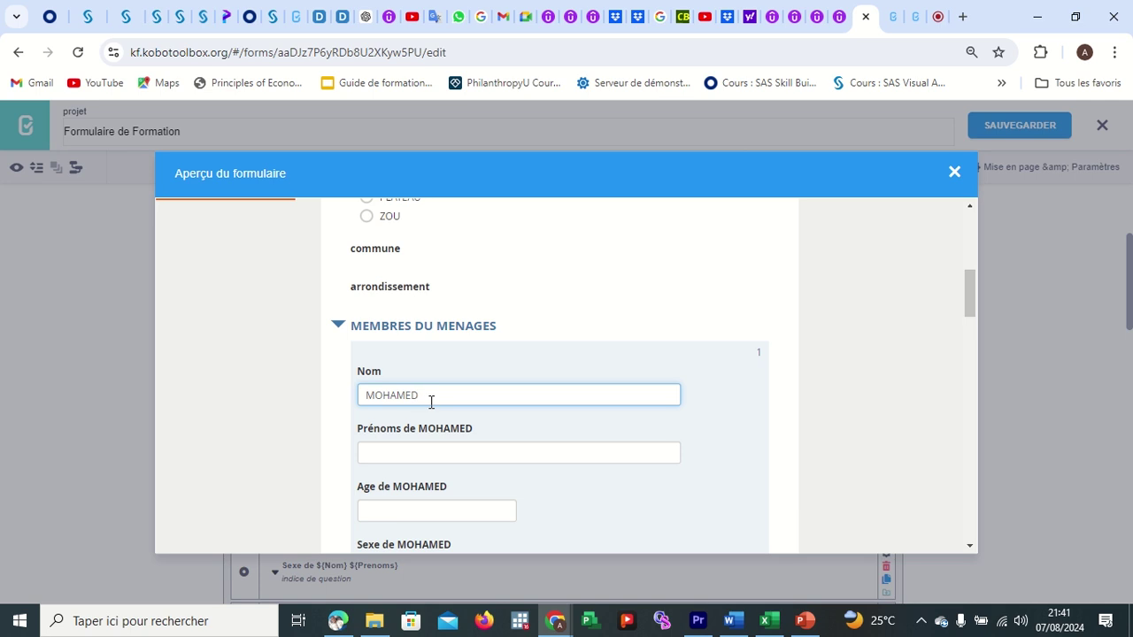
key("BackSpace")
key("BackSpace")
key("BackSpace")
key("BackSpace")
key("BackSpace")
key("BackSpace")
type("ohamed")
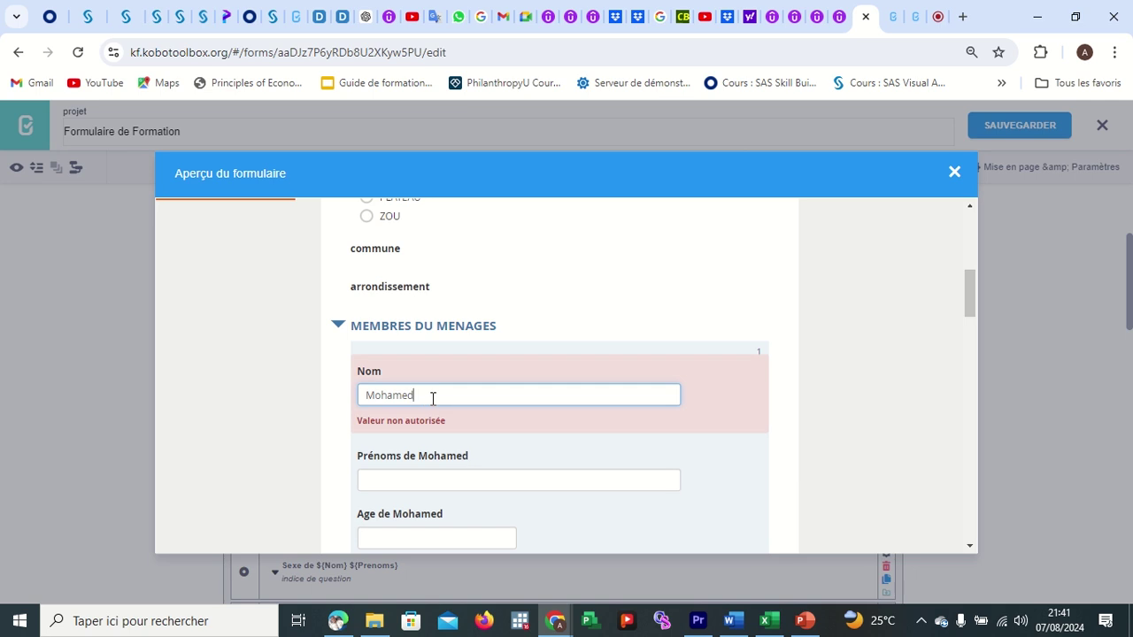
key("BackSpace")
key("BackSpace")
key("BackSpace")
key("BackSpace")
key("BackSpace")
key("BackSpace")
type("OHAMED")
Enter the invalid phone number 222222 to trigger validation, then close the preview.
scroll(466, 448, "down", 2)
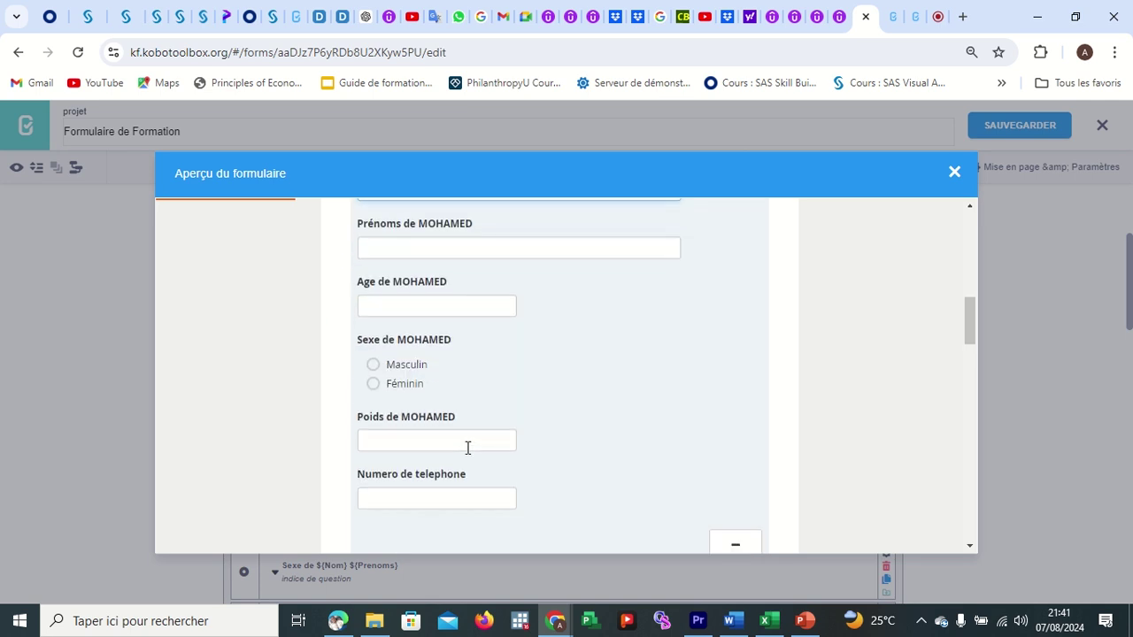
scroll(456, 448, "down", 1)
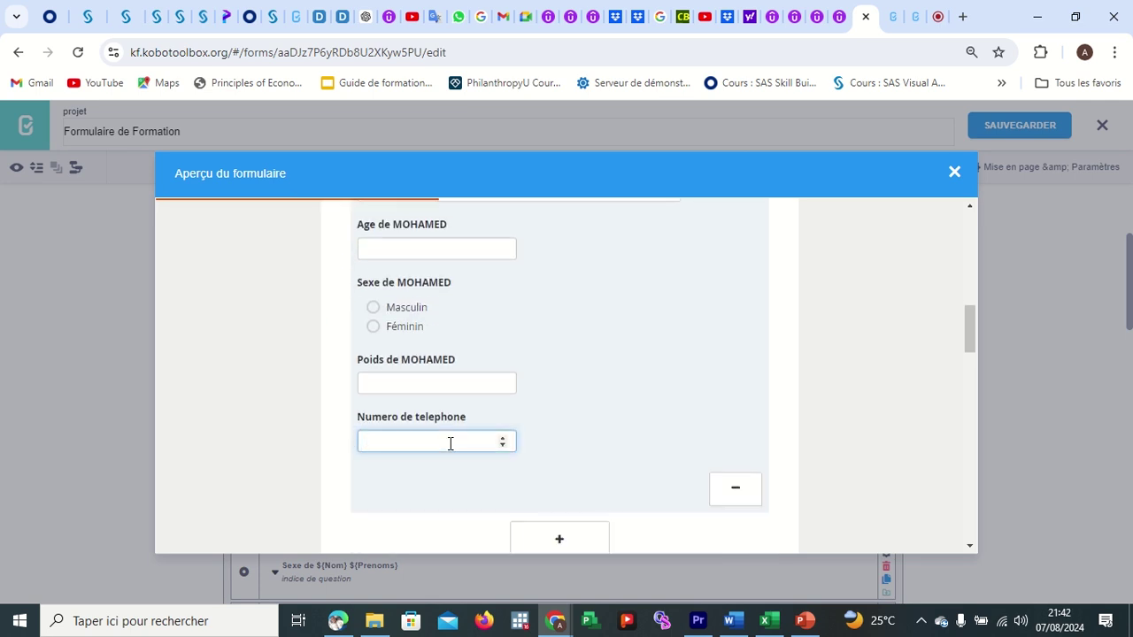
type("2222222")
key("Return")
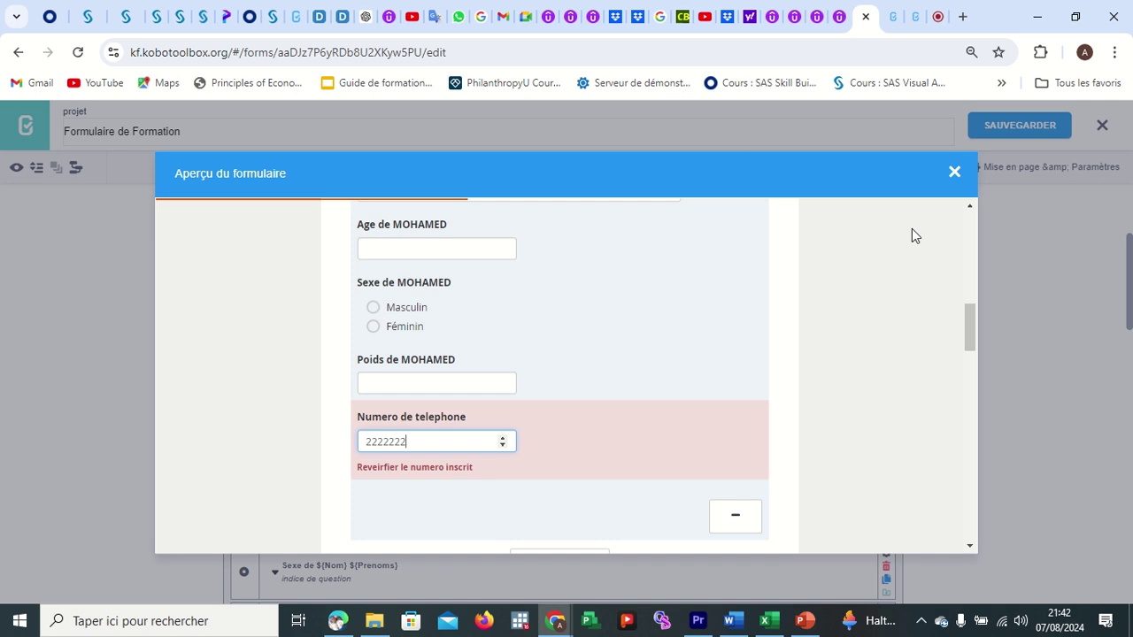
left_click(951, 174)
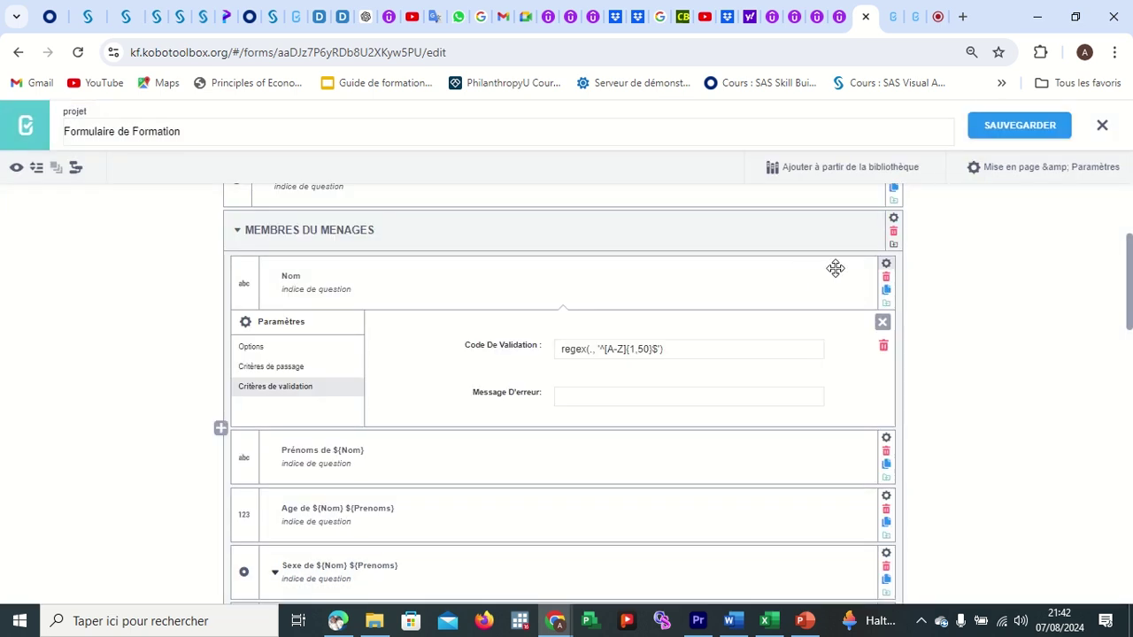
Close Nom's settings, bring up the Word document, and select the red span snippet line.
left_click(882, 322)
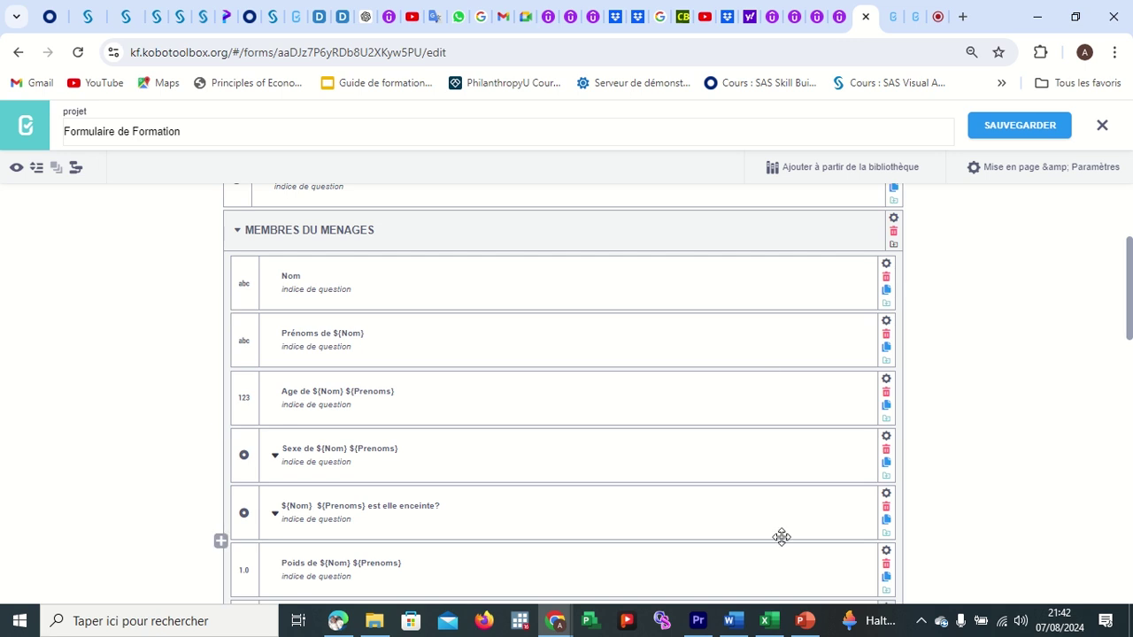
mouse_move(729, 627)
left_click(673, 545)
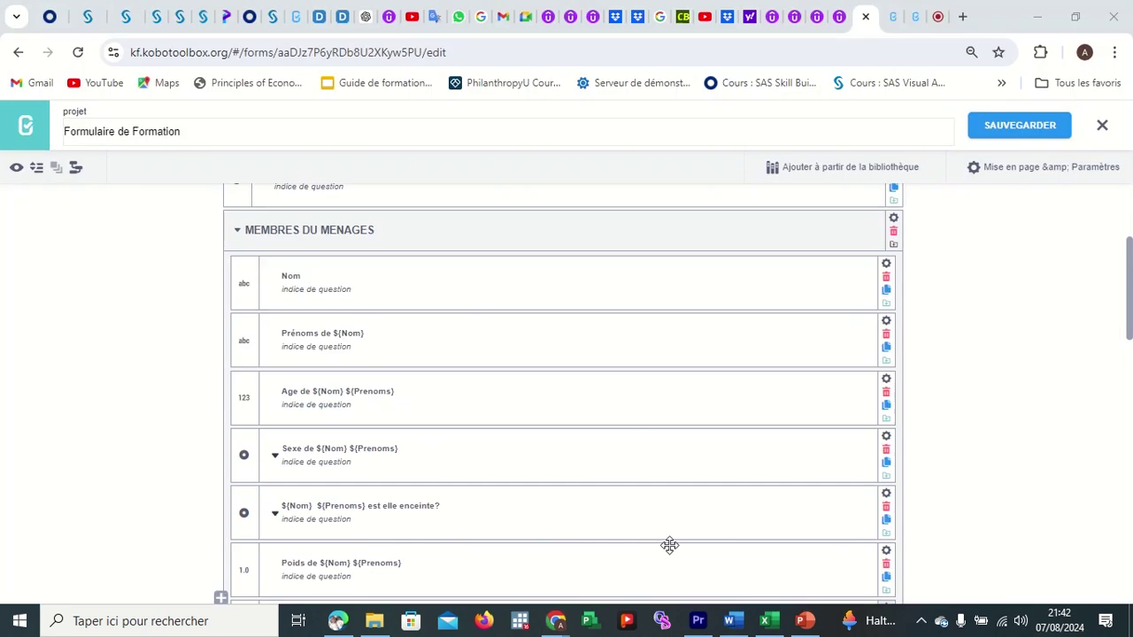
left_click_drag(492, 506, 316, 514)
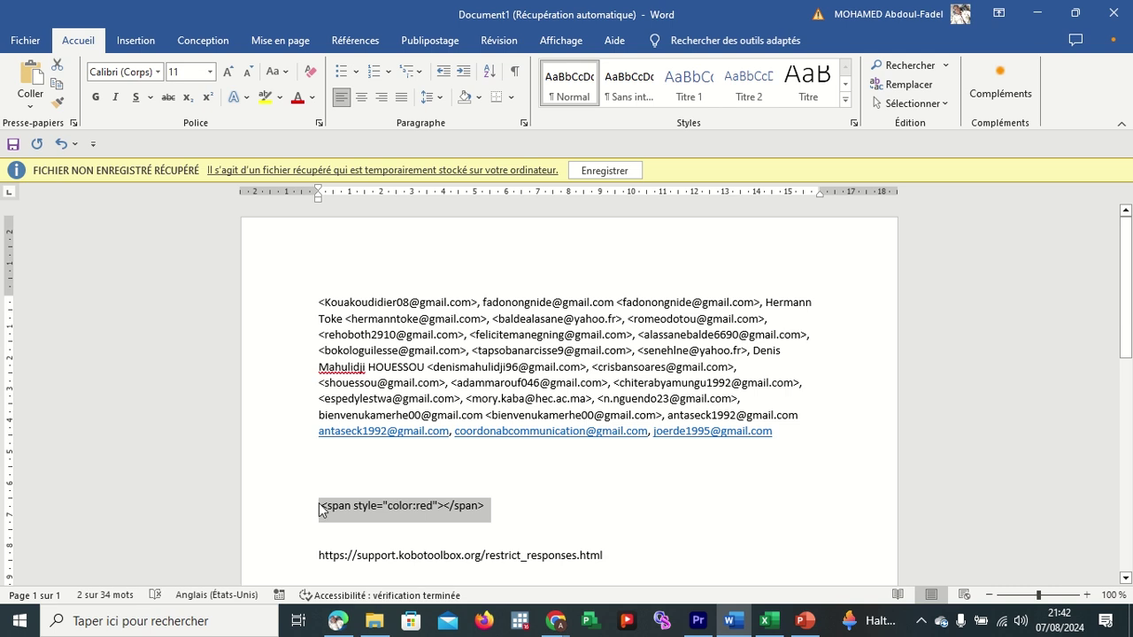
Restore the Word window and select the whole span snippet line.
left_click(1049, 16)
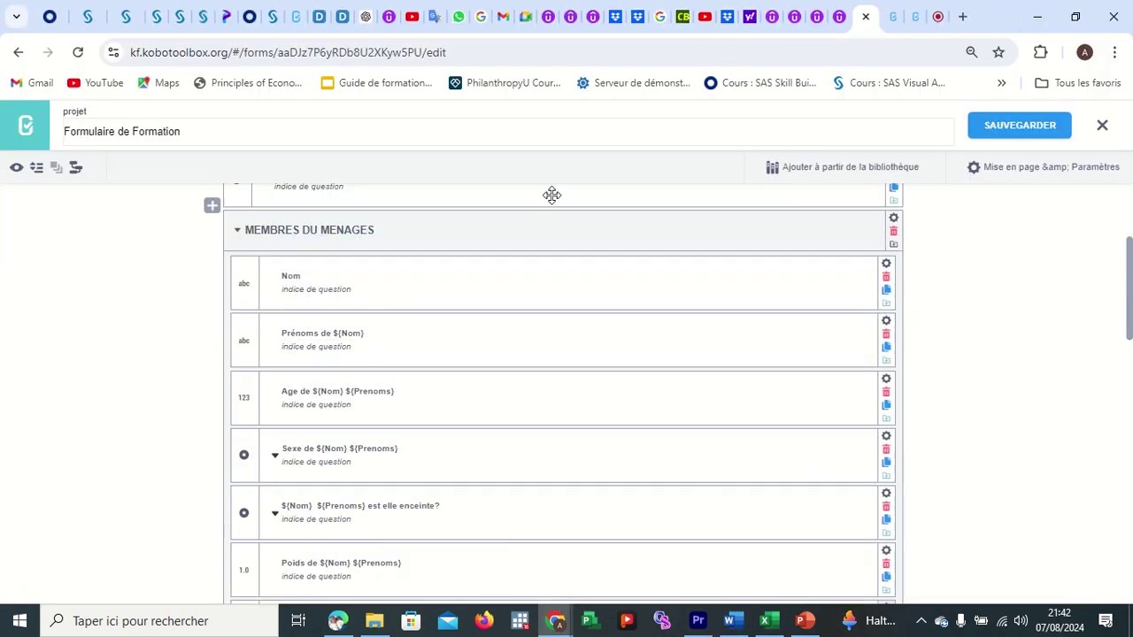
left_click(730, 621)
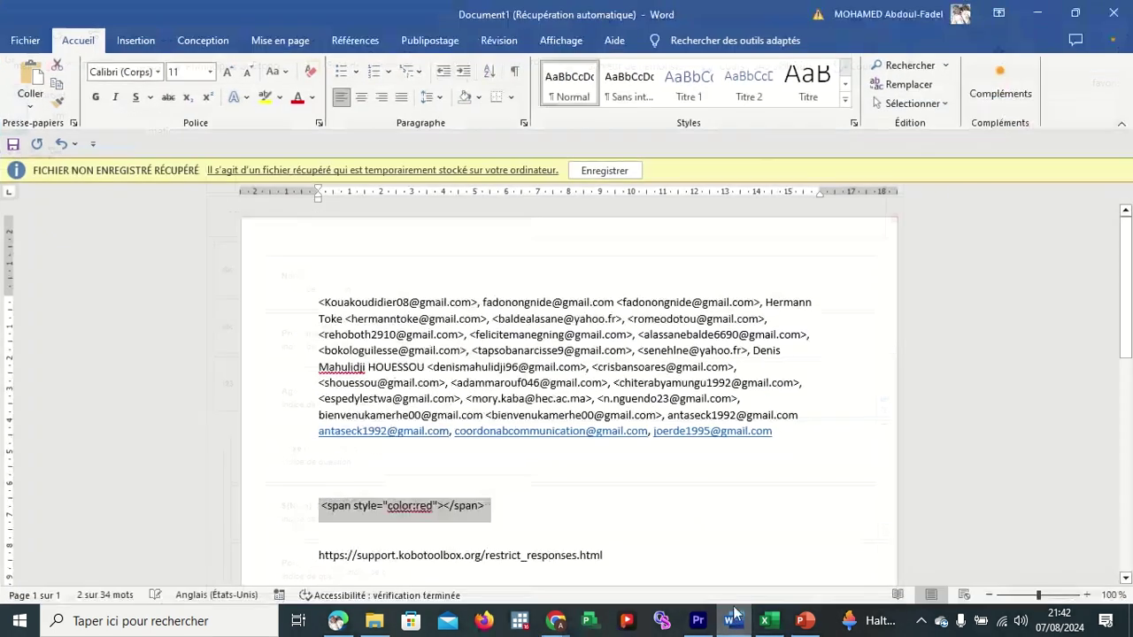
left_click(632, 506)
scroll(588, 487, "down", 2)
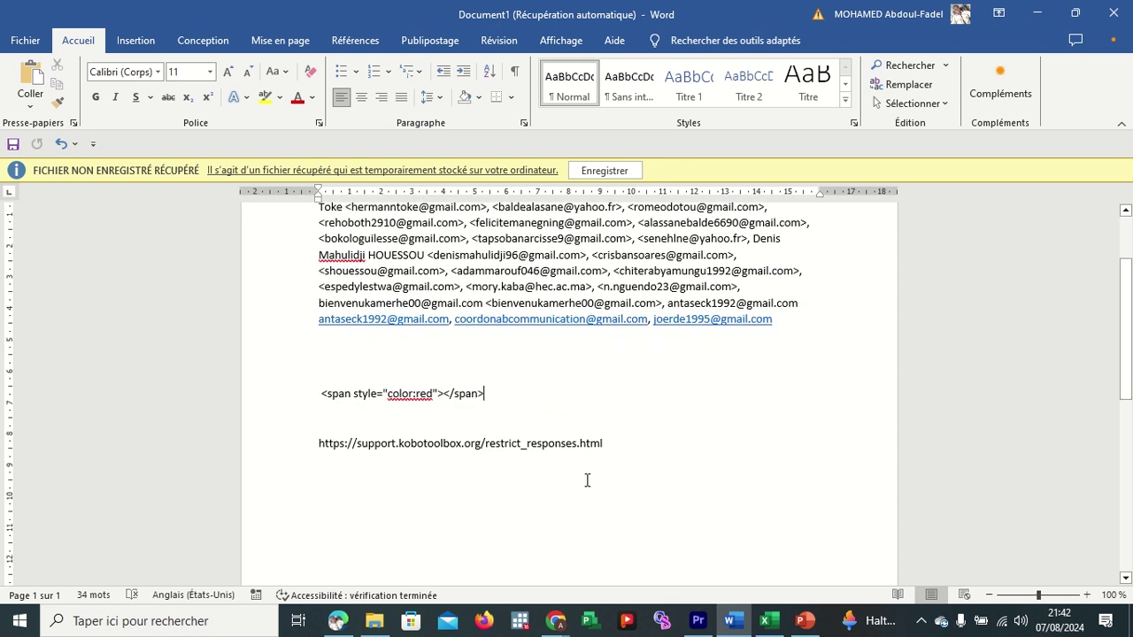
left_click_drag(492, 395, 317, 395)
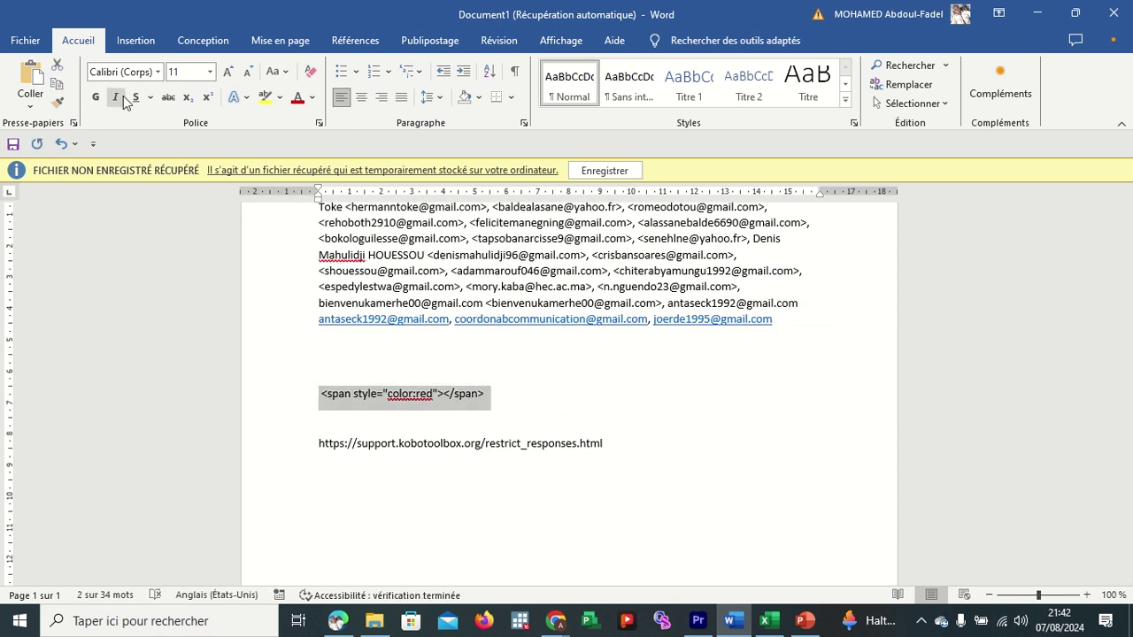
Set the span snippet line's font size to 28 pt.
left_click(227, 72)
left_click(228, 72)
double_click(228, 72)
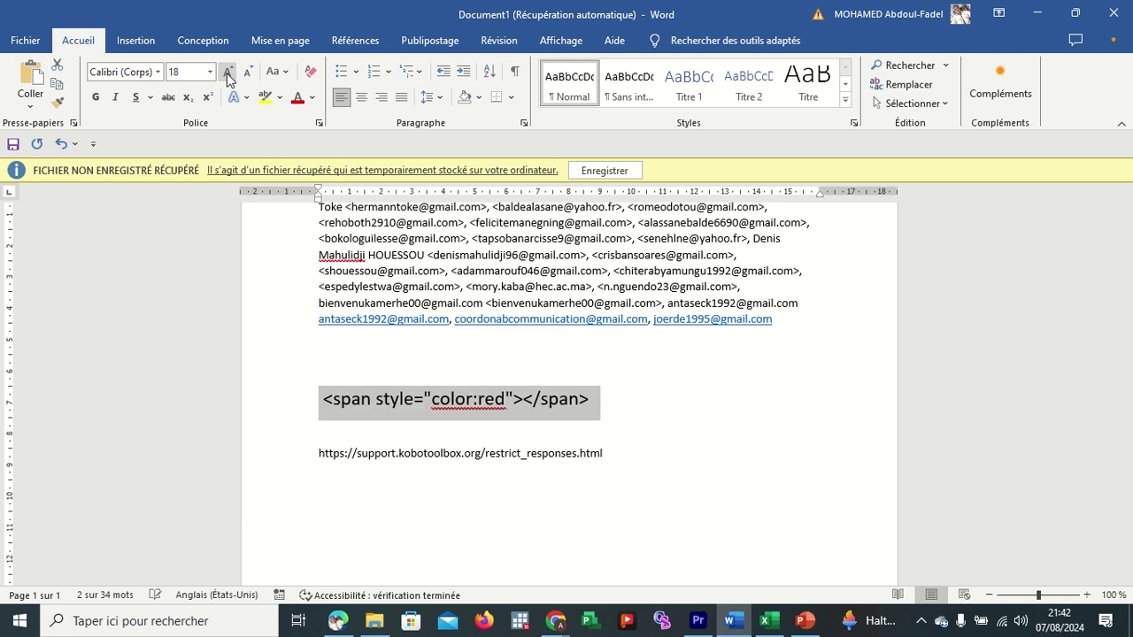
double_click(228, 72)
left_click(228, 71)
double_click(228, 71)
left_click(228, 72)
double_click(228, 72)
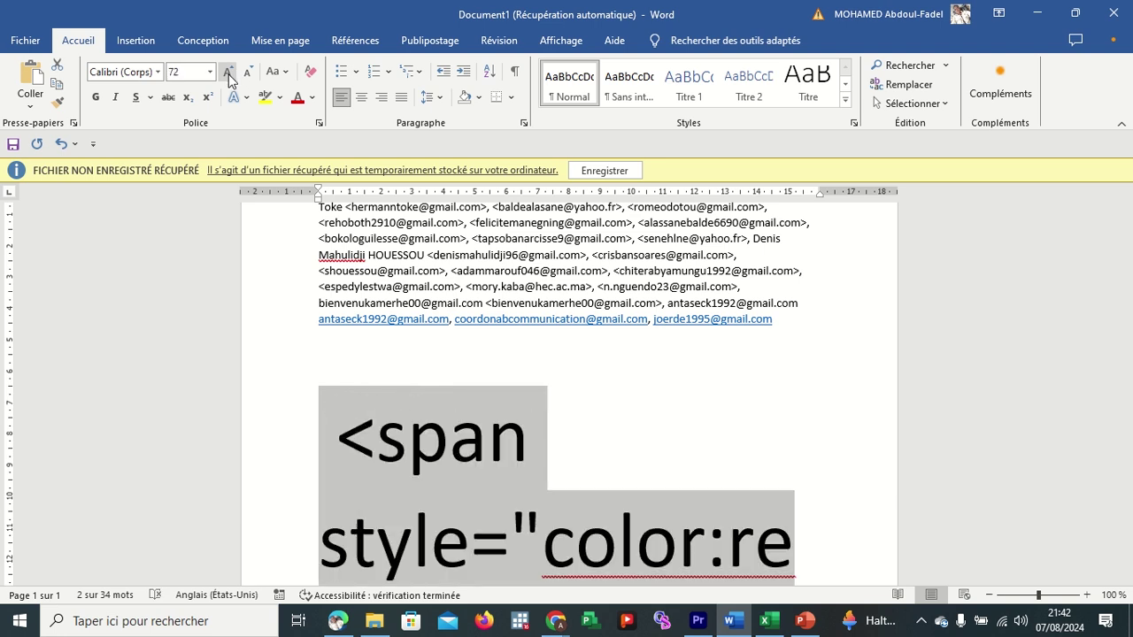
left_click(247, 72)
double_click(247, 71)
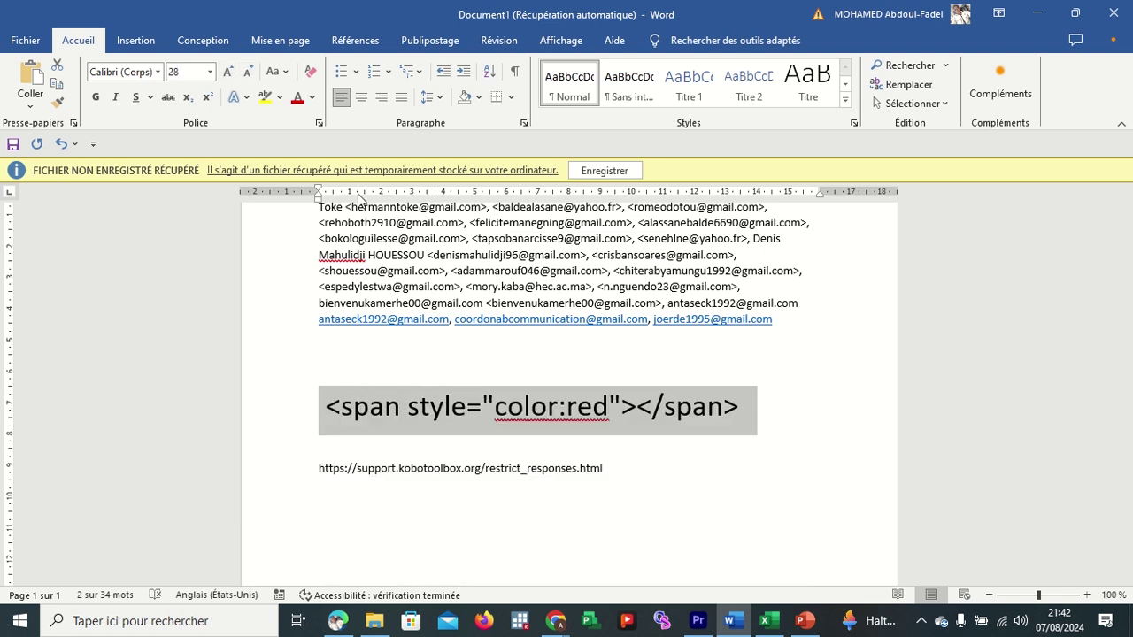
Select the word red in color:red.
left_click(467, 416)
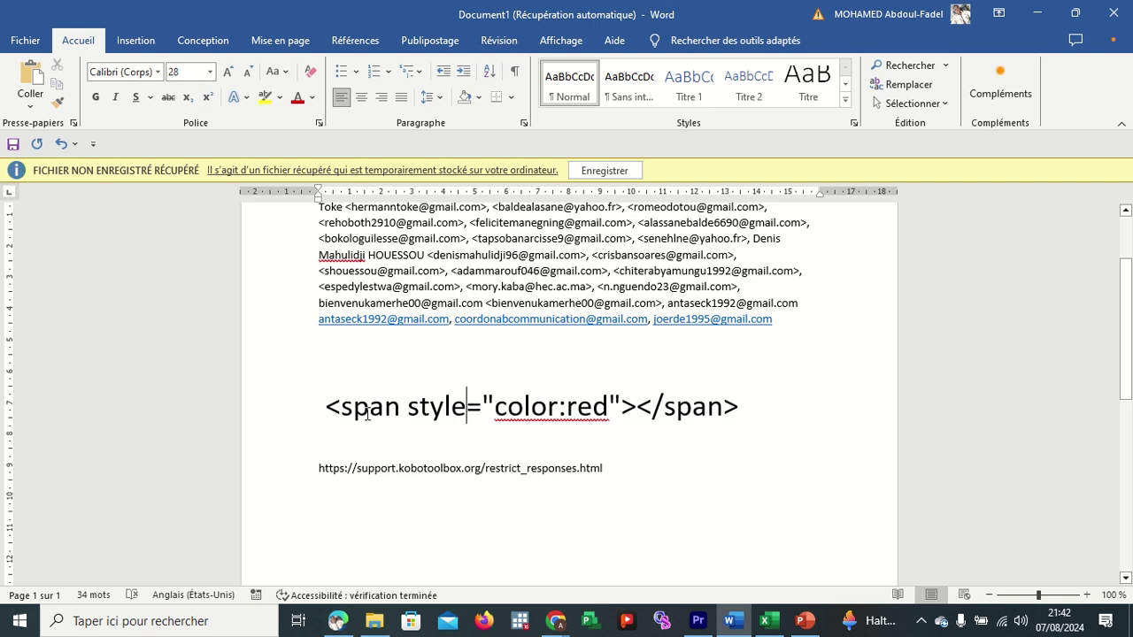
left_click(327, 406)
left_click_drag(609, 409, 572, 412)
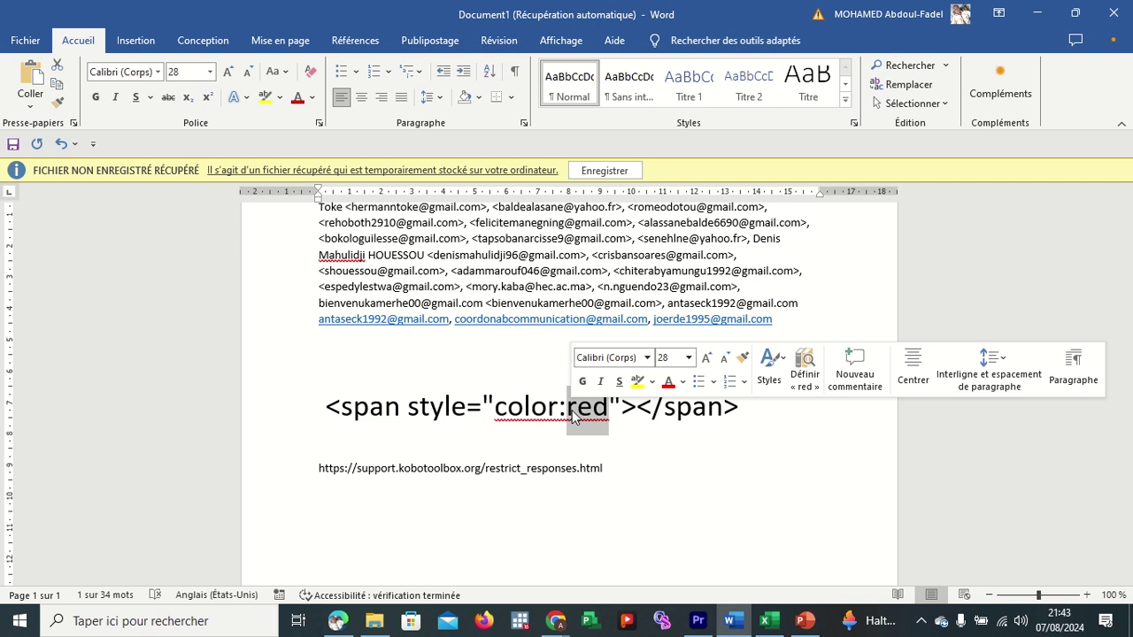
Type a sample name in capitals between the opening and closing span tags.
left_click(624, 411)
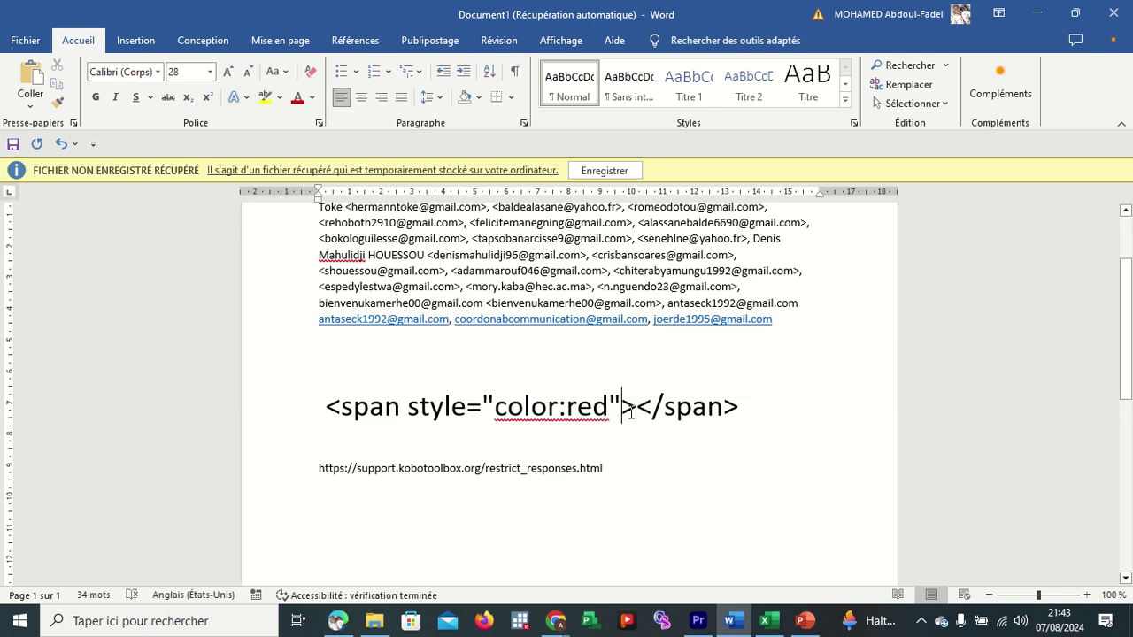
left_click(637, 412)
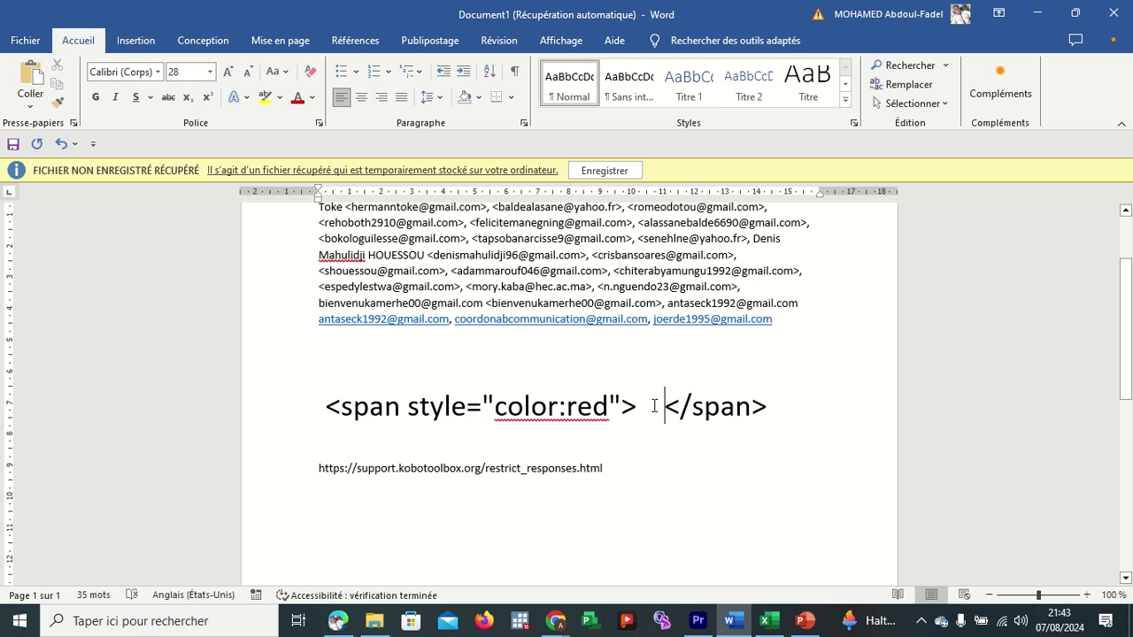
left_click_drag(646, 408, 664, 416)
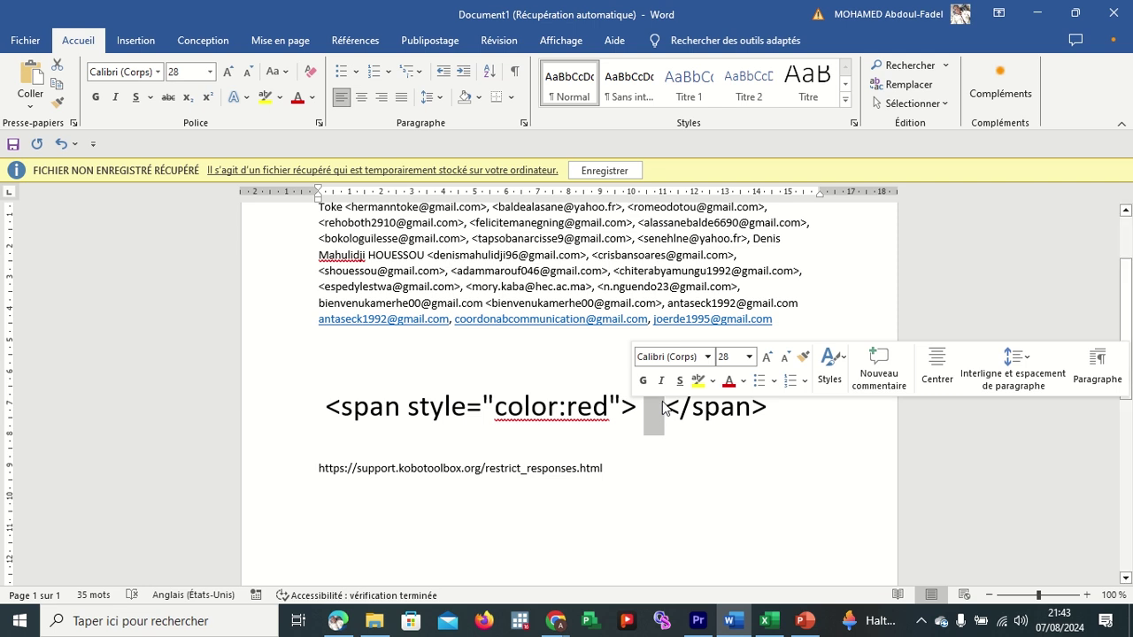
left_click(662, 409)
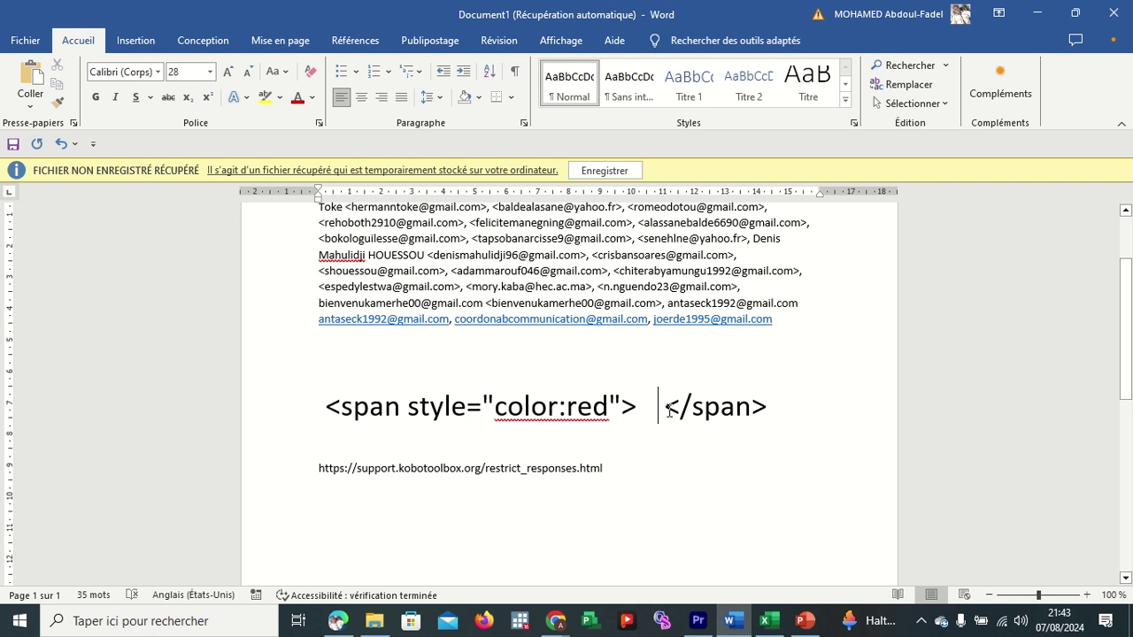
left_click(667, 409)
left_click(778, 409)
left_click(644, 409)
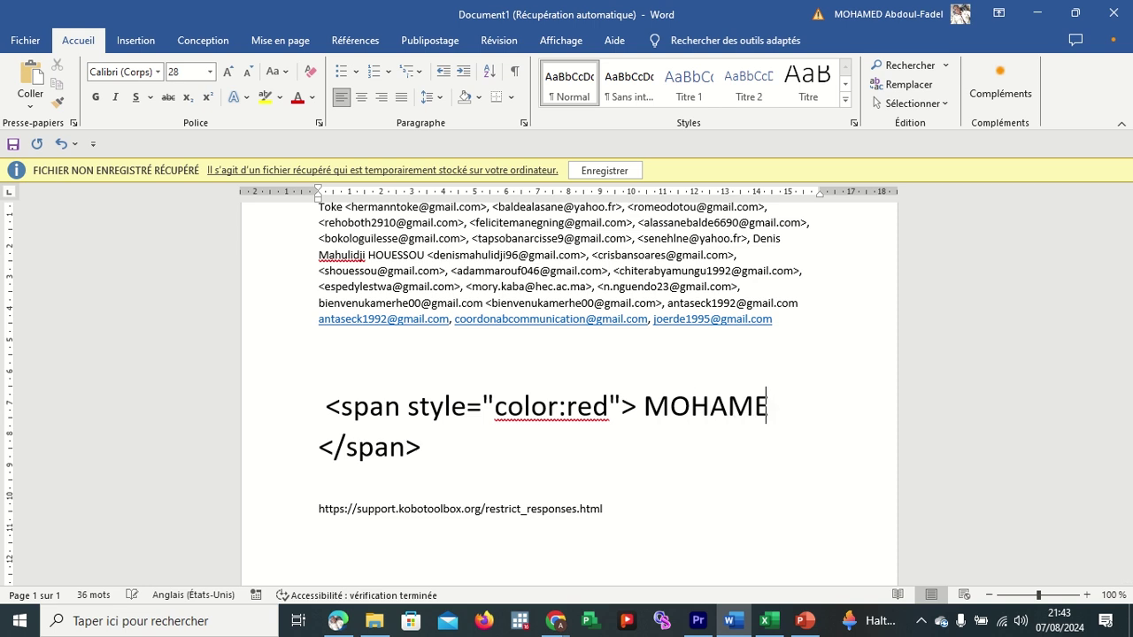
left_click(501, 450)
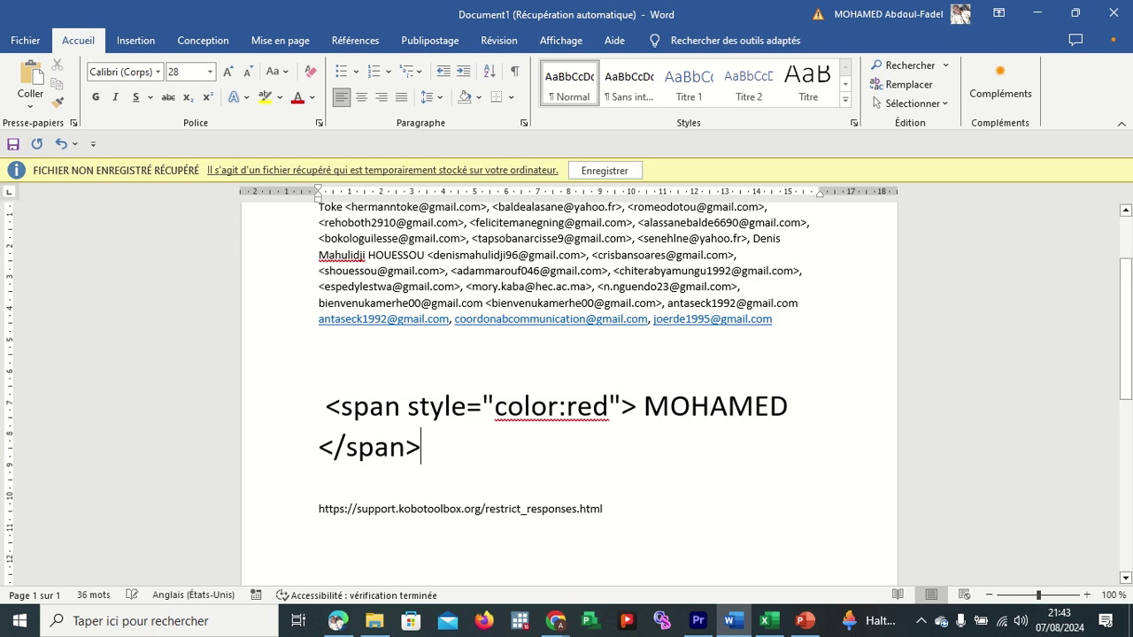
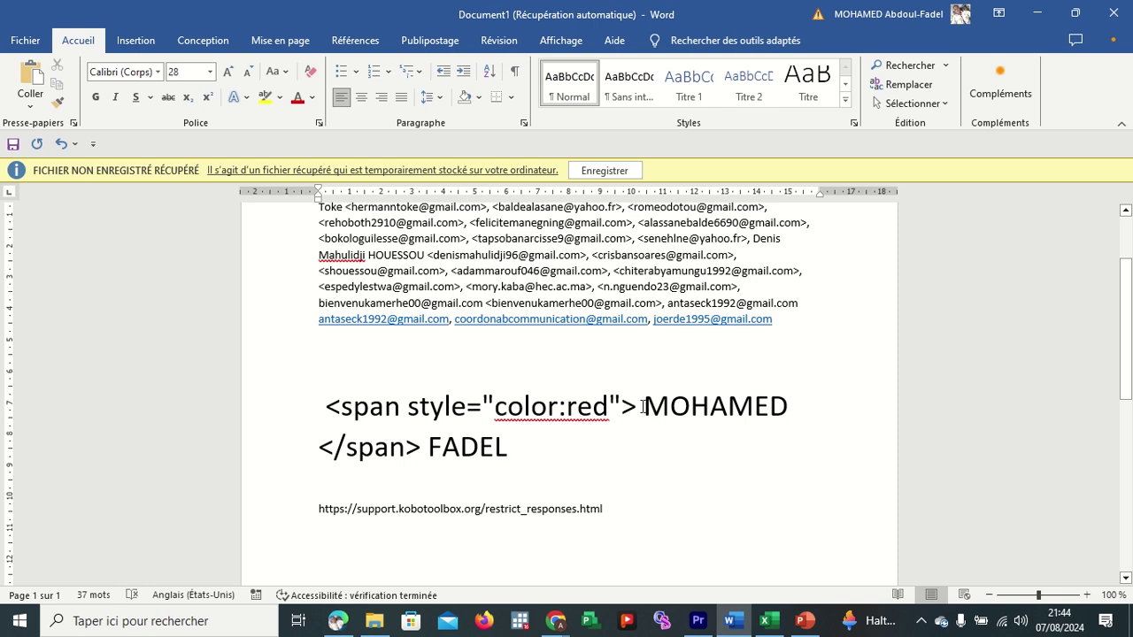
Select the span markup, from the opening tag through the closing tag.
left_click_drag(641, 409, 781, 414)
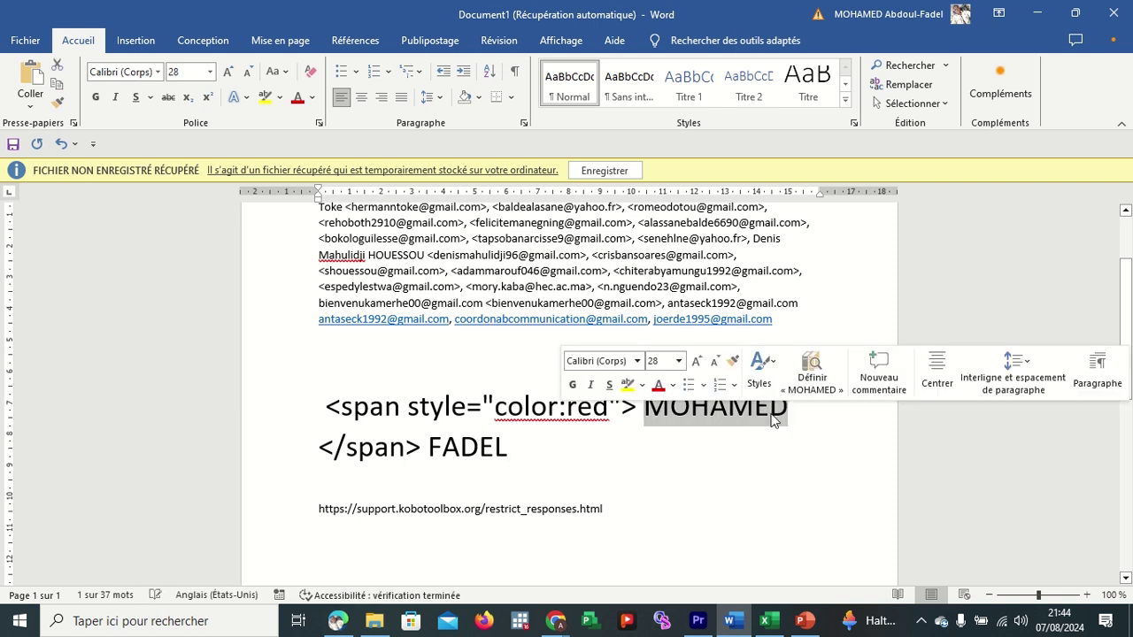
left_click(328, 403)
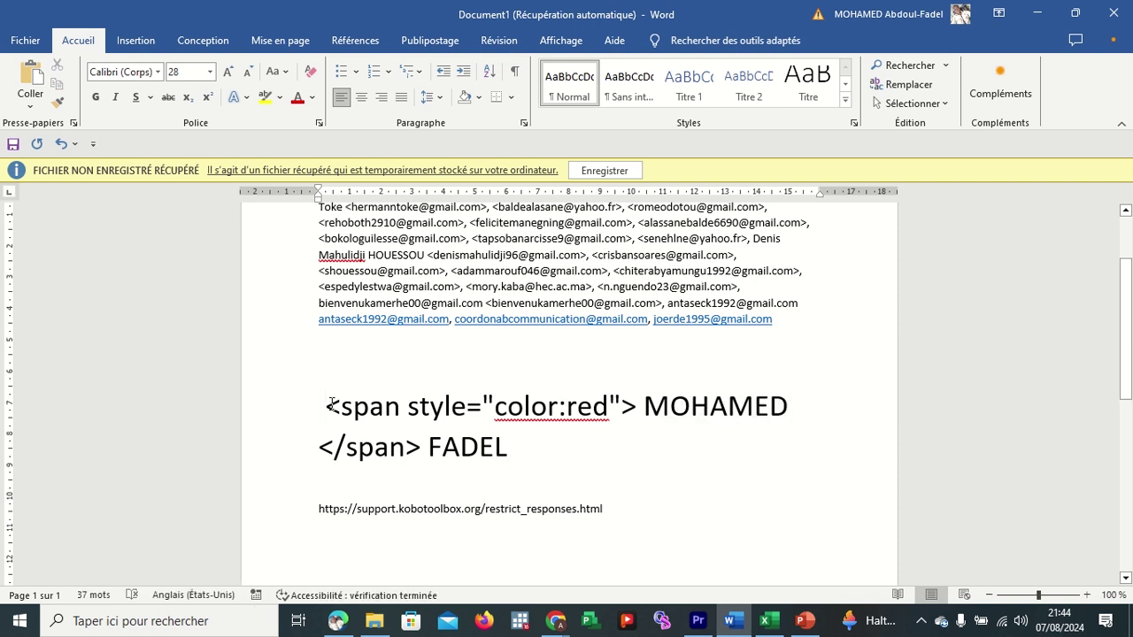
left_click_drag(331, 398, 632, 417)
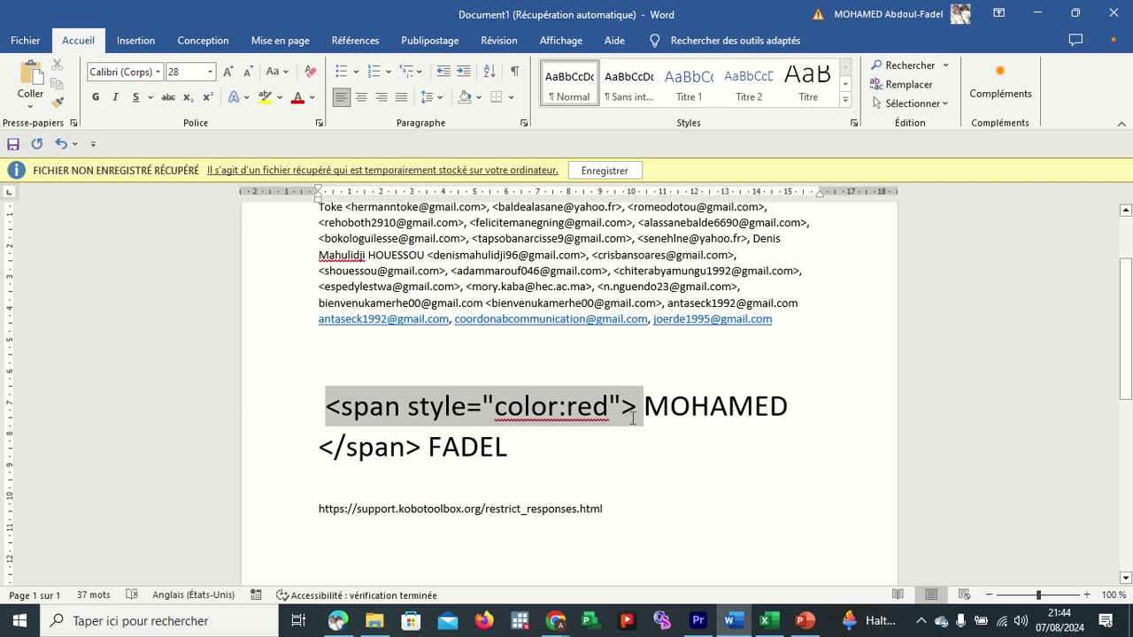
left_click_drag(633, 418, 636, 417)
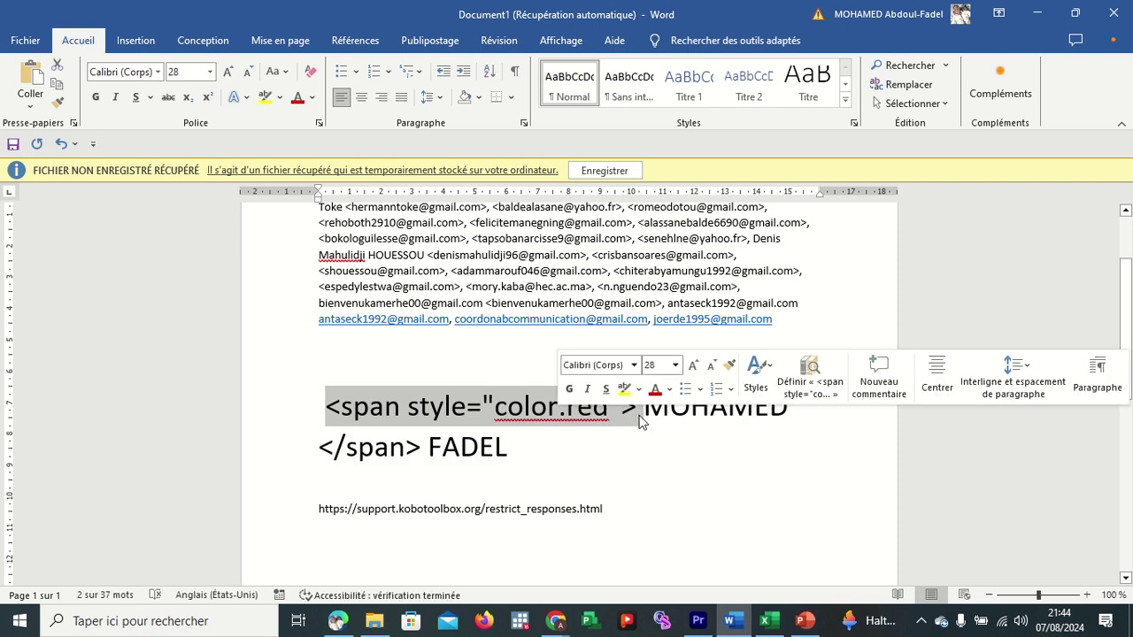
left_click(638, 416)
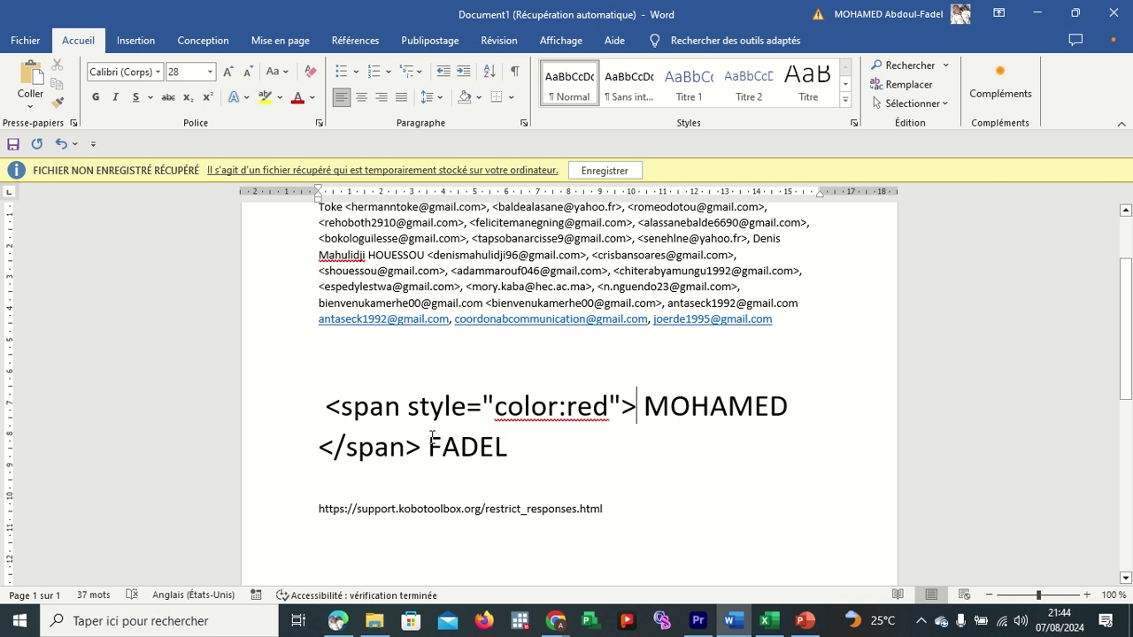
left_click_drag(424, 442, 319, 459)
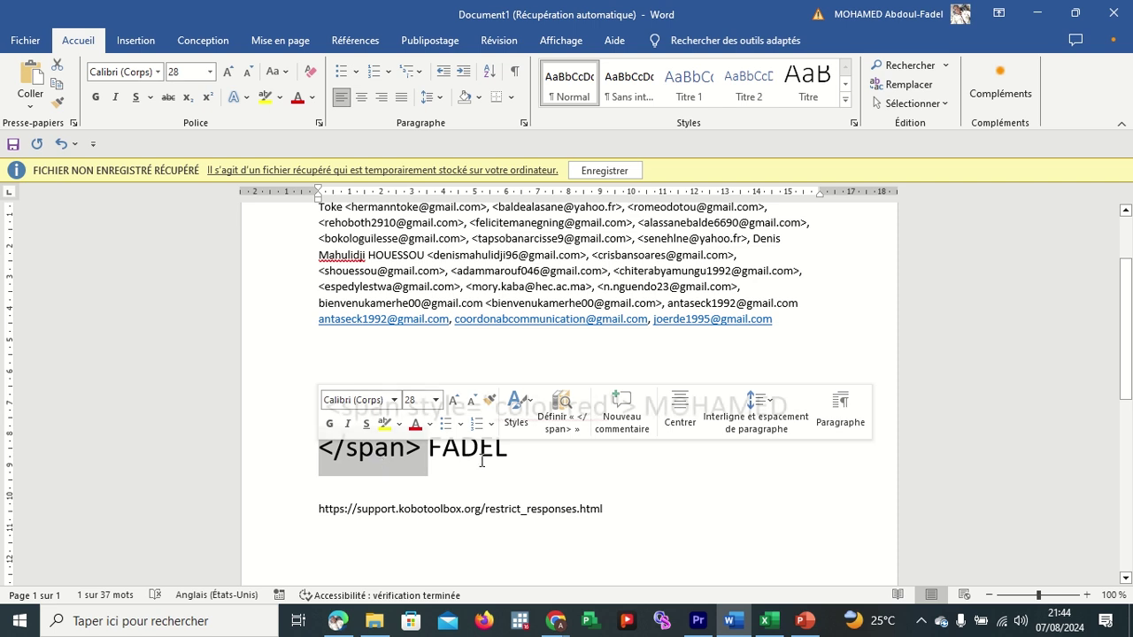
left_click(517, 451)
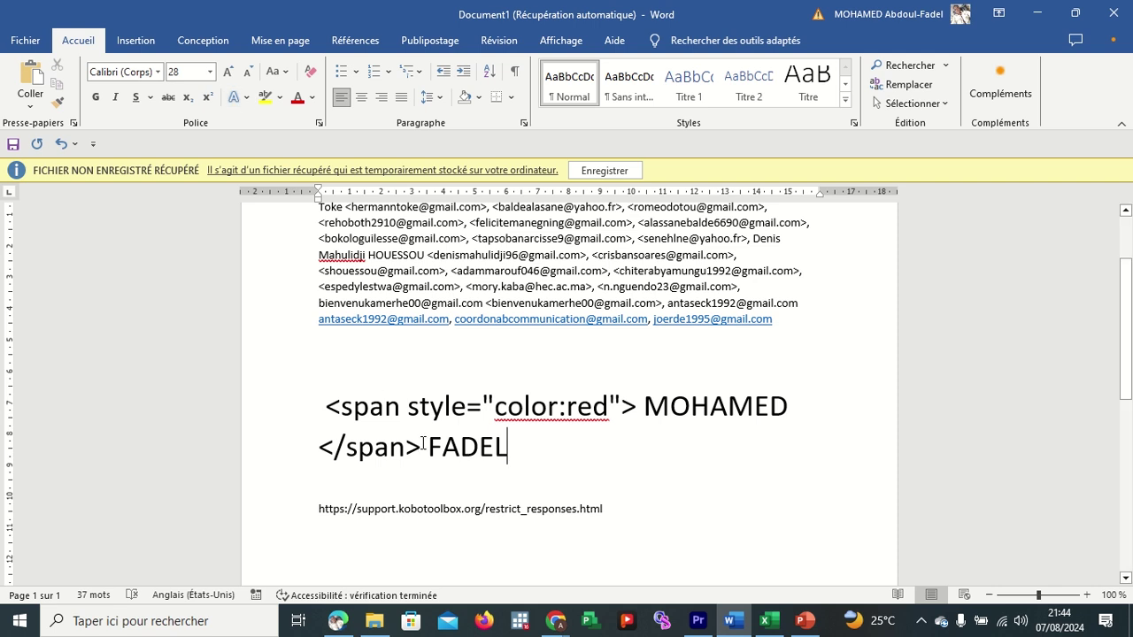
left_click_drag(428, 447, 324, 403)
key("ctrl+c")
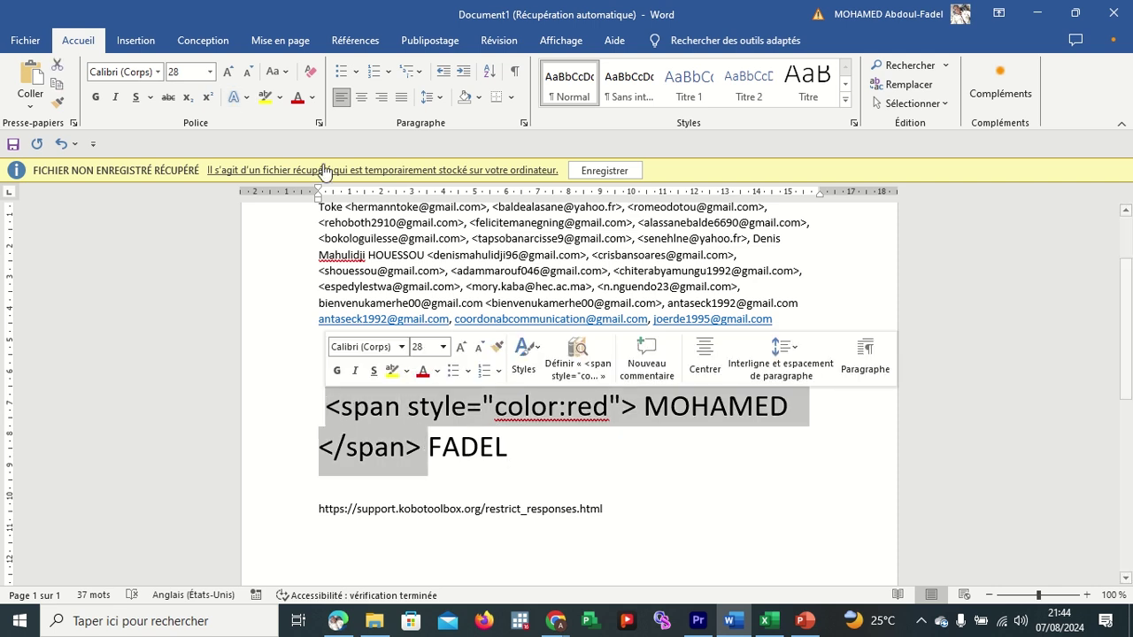
Shrink the span markup line to 11 pt and minimize Word to reveal the form editor.
left_click(248, 73)
left_click(247, 73)
left_click(248, 72)
left_click(248, 73)
left_click(248, 72)
left_click(248, 73)
left_click(248, 73)
left_click(247, 73)
left_click(248, 72)
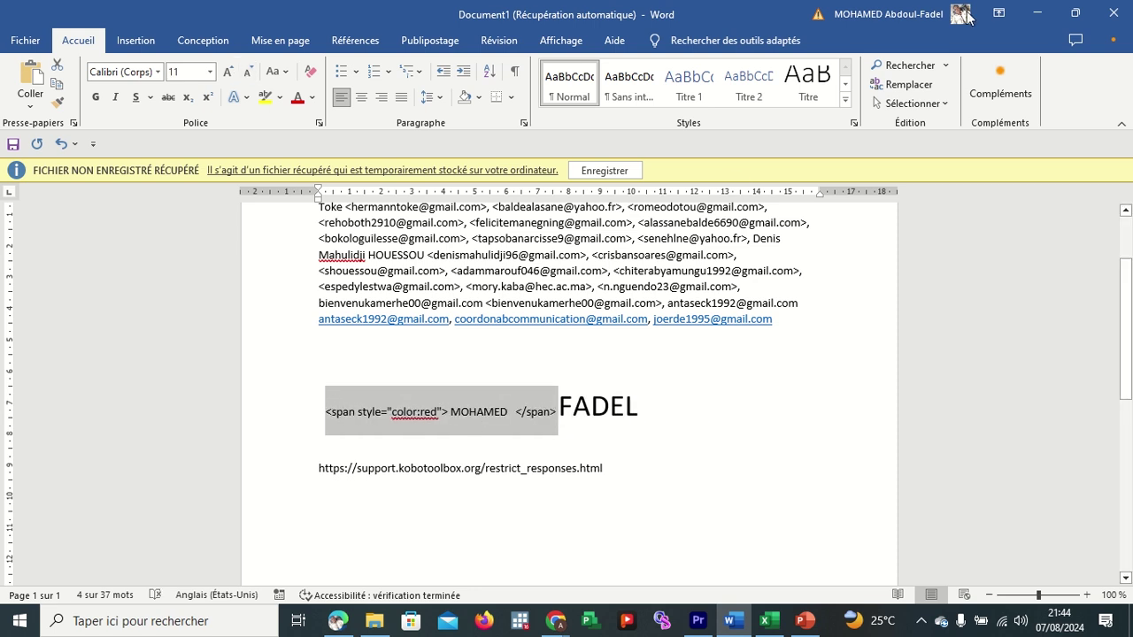
left_click(1038, 13)
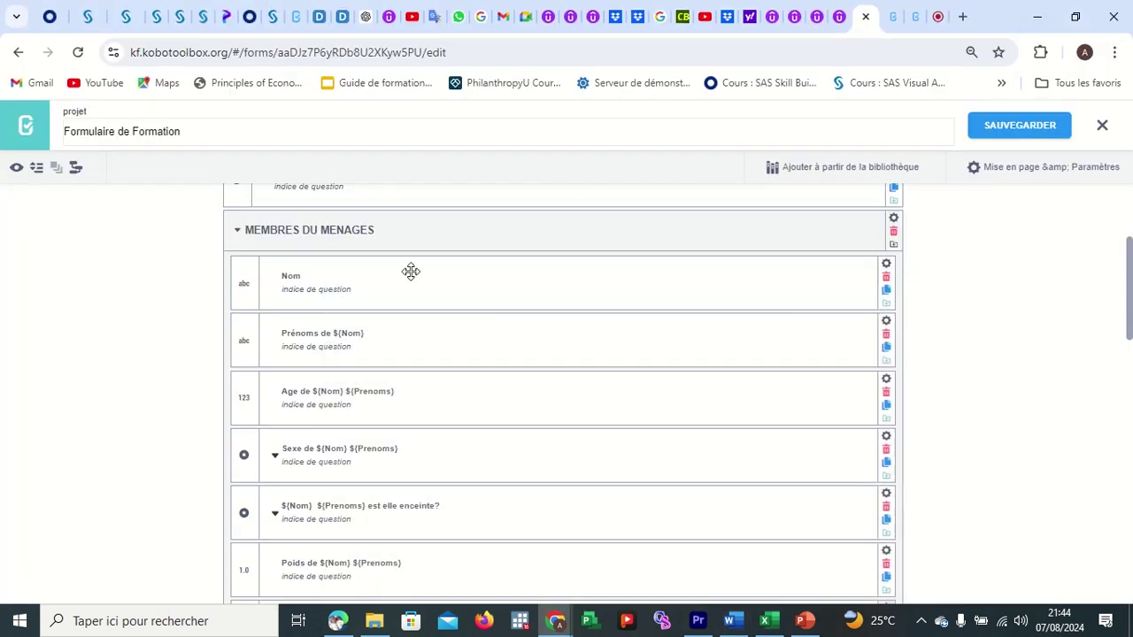
Paste the colour span into the Prénoms label and move ${Nom} between its tags.
left_click(379, 329)
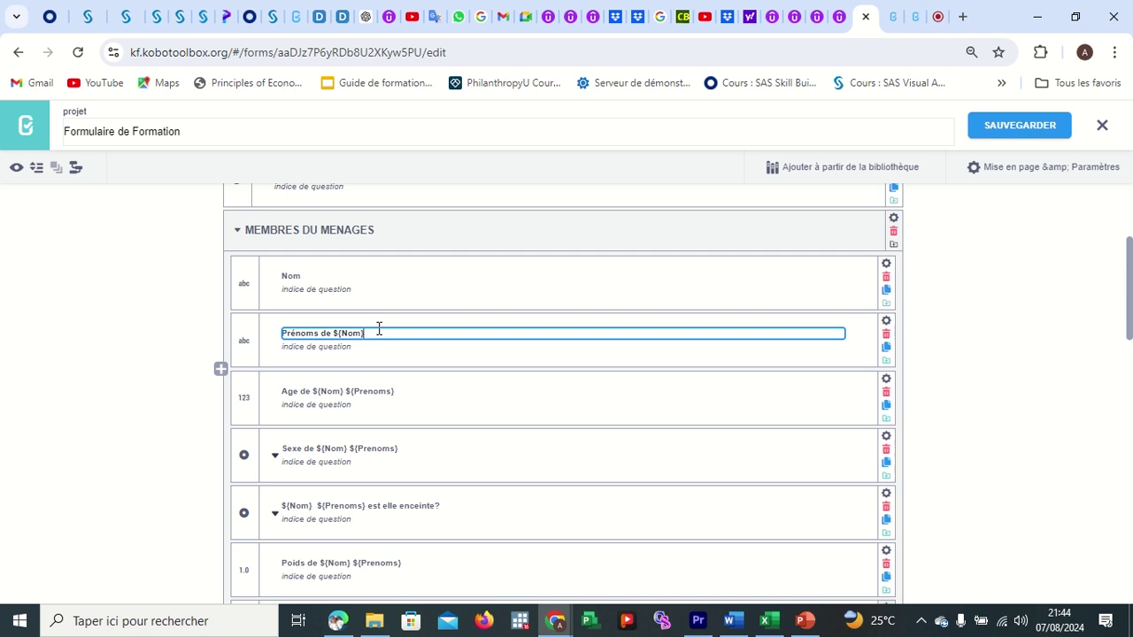
key("ctrl+v")
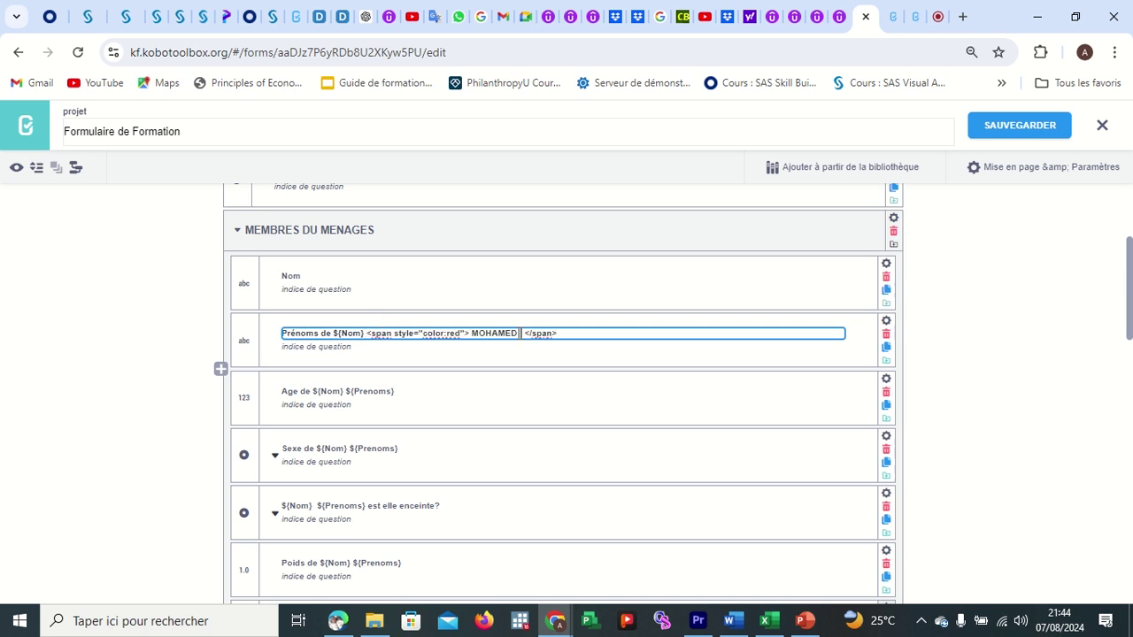
key("BackSpace")
key("BackSpace")
key("BackSpace")
key("BackSpace")
key("BackSpace")
key("BackSpace")
key("BackSpace")
key("BackSpace")
left_click_drag(365, 336, 335, 336)
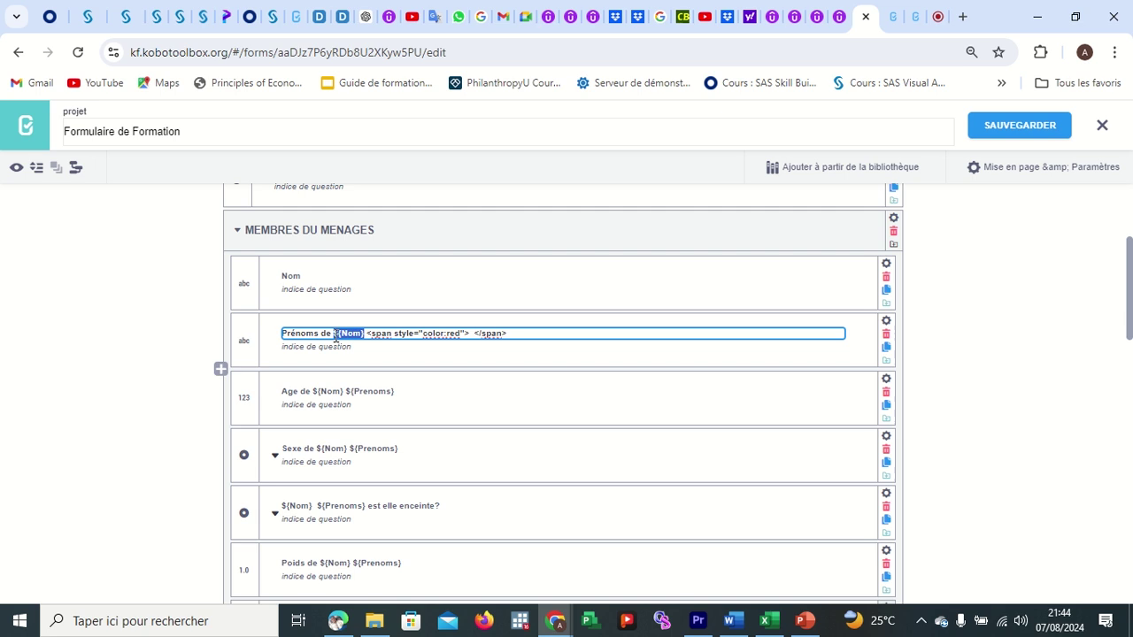
key("ctrl+x")
left_click(442, 335)
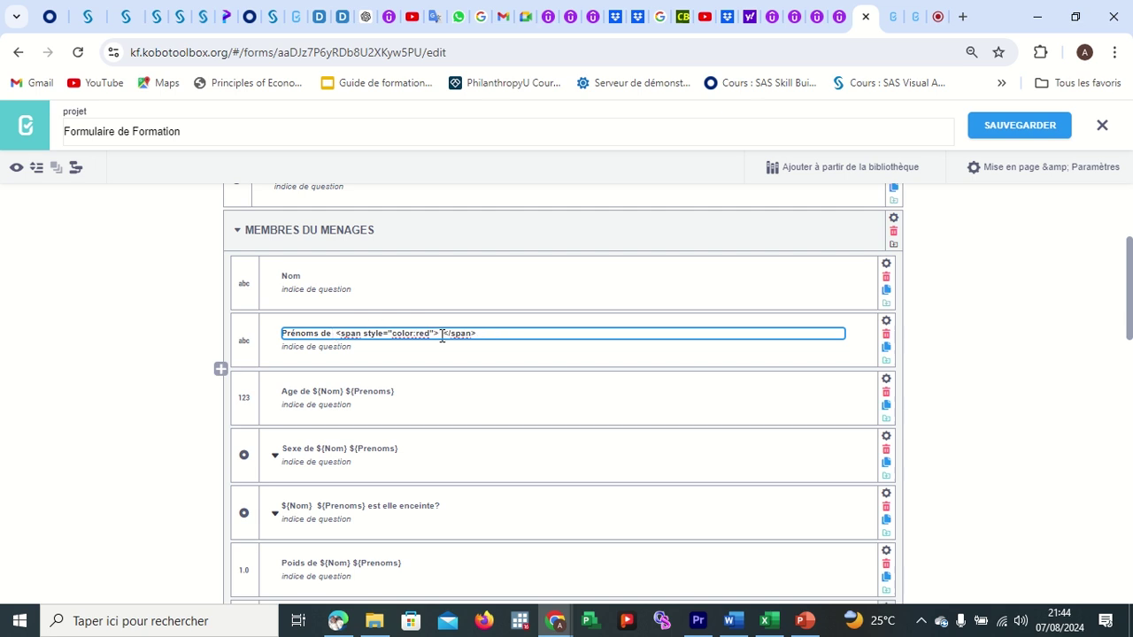
key("ctrl+v")
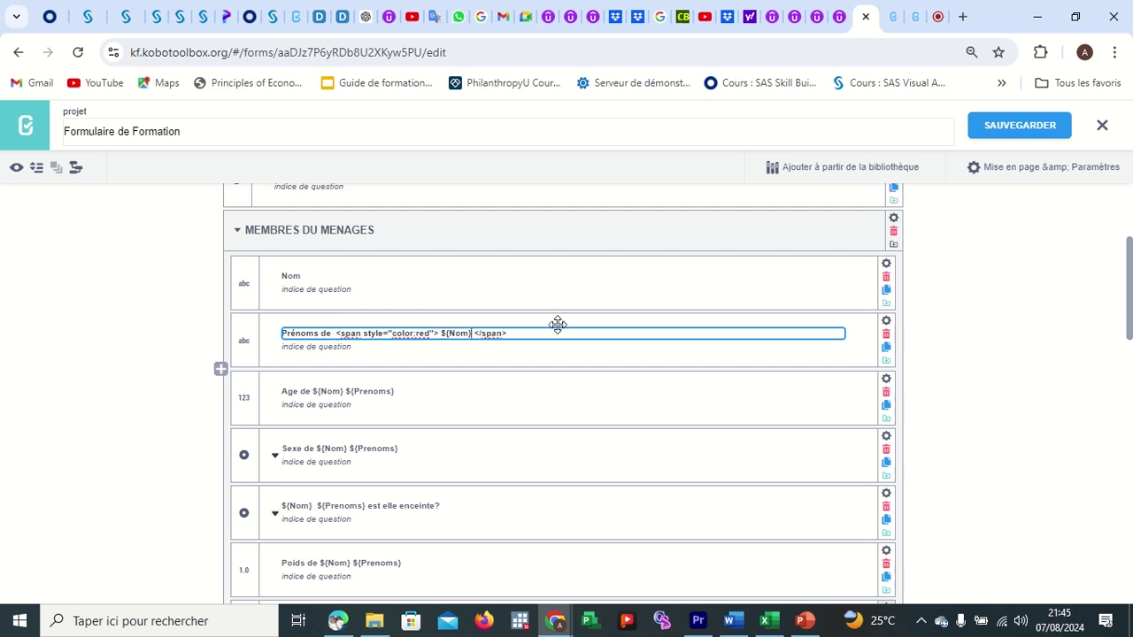
Change the span colour from red to green and copy the green span markup.
left_click(414, 334)
type(":")
key("Delete")
key("Delete")
key("Delete")
type("G")
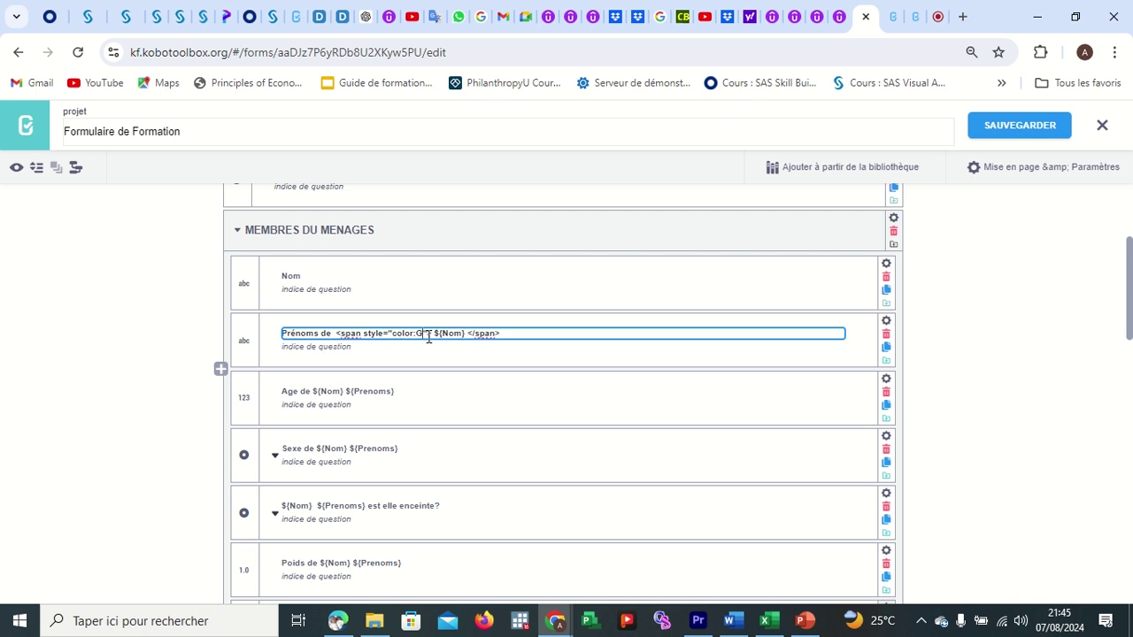
type("REEN")
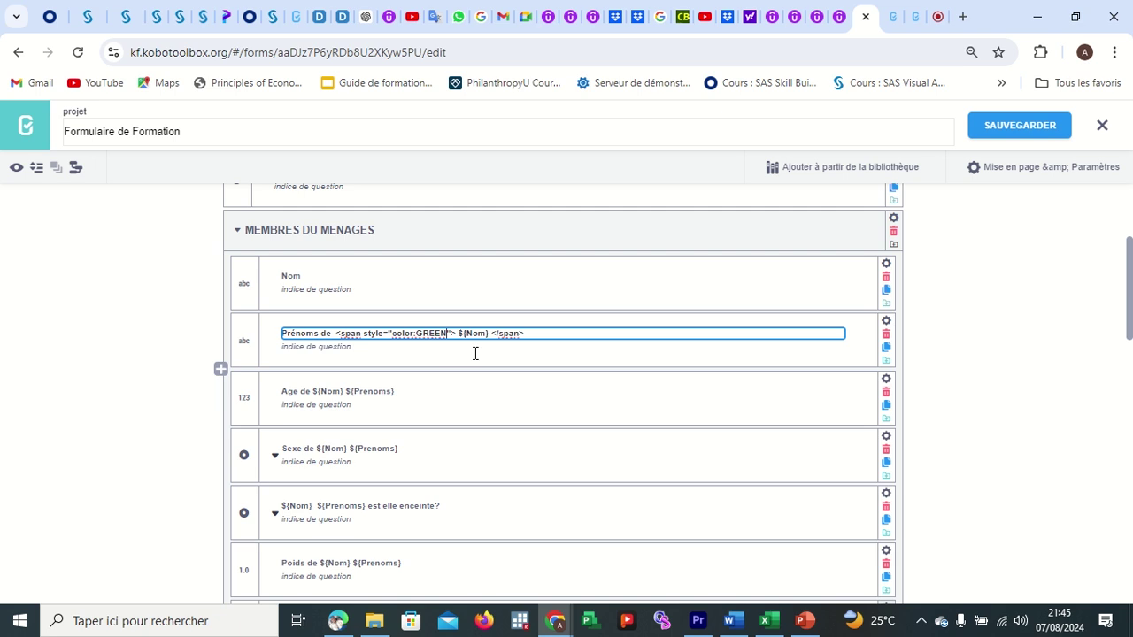
key("BackSpace")
key("BackSpace")
key("BackSpace")
key("BackSpace")
key("BackSpace")
type("green")
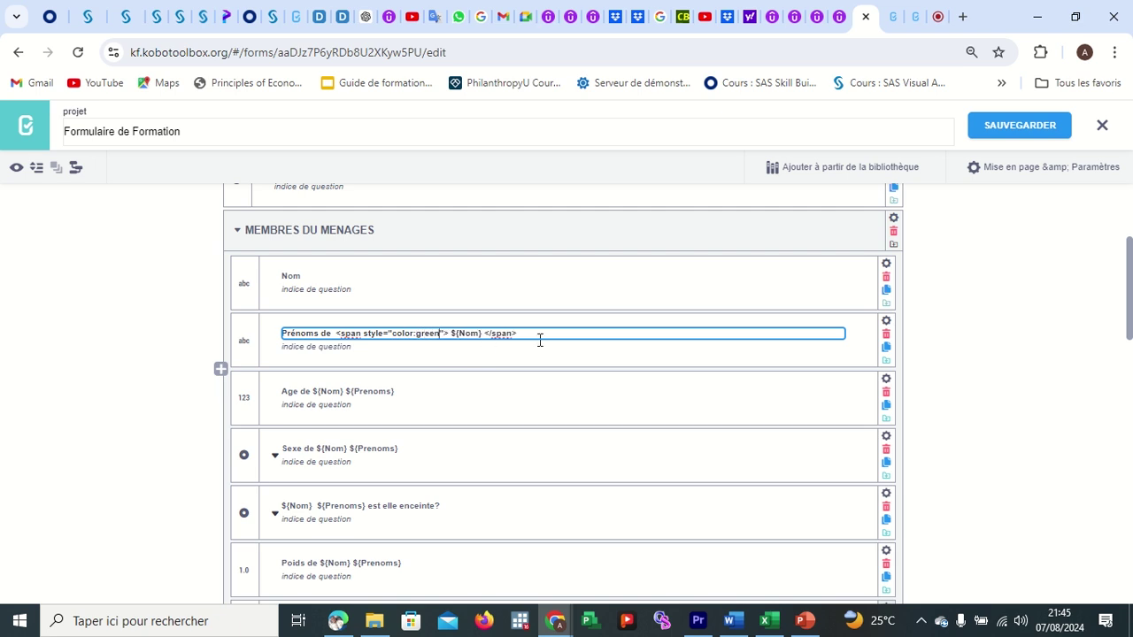
left_click_drag(534, 332, 337, 334)
key("ctrl+c")
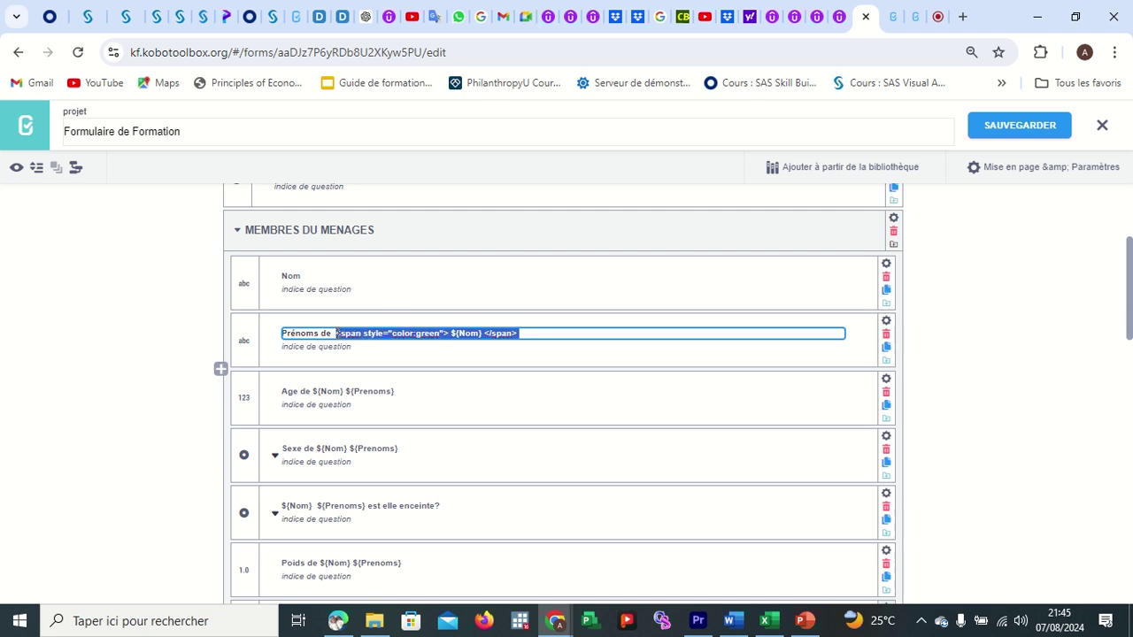
left_click(416, 400)
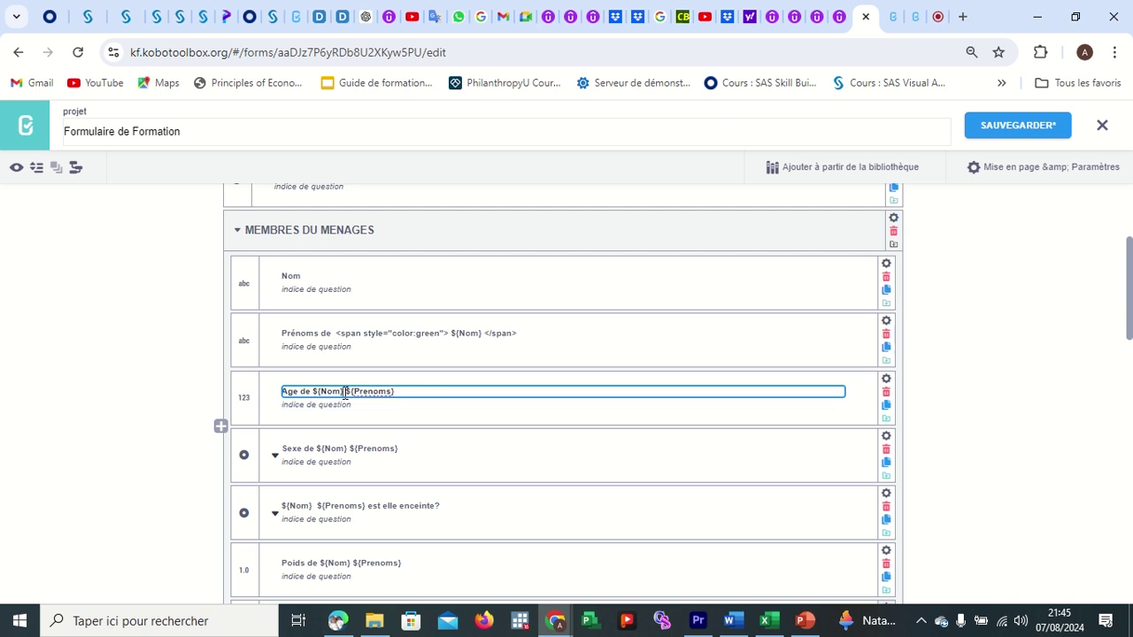
Replace ${Nom} in the Age label with the green span markup.
key("BackSpace")
key("BackSpace")
key("BackSpace")
key("BackSpace")
key("BackSpace")
key("BackSpace")
key("ctrl+v")
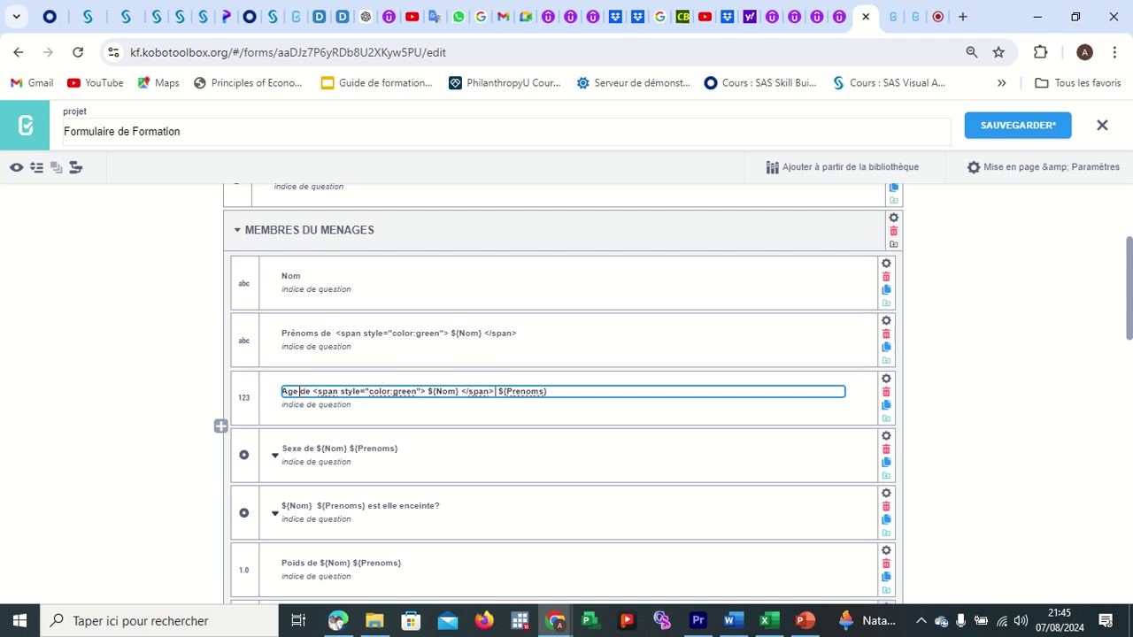
left_click(310, 393)
left_click_drag(555, 394, 496, 392)
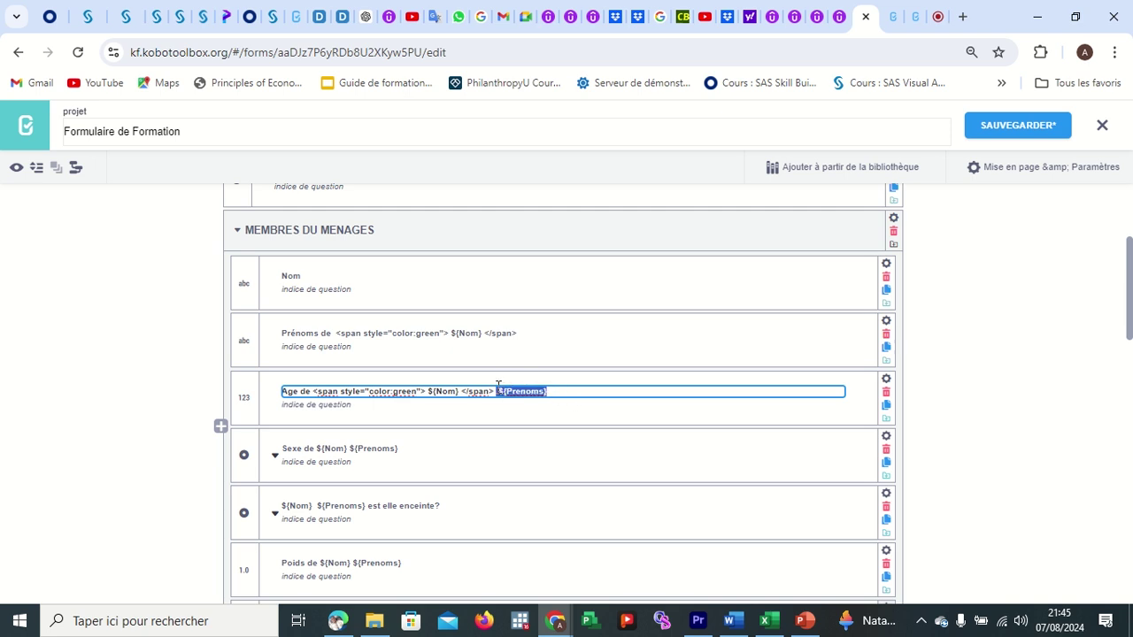
left_click(554, 393)
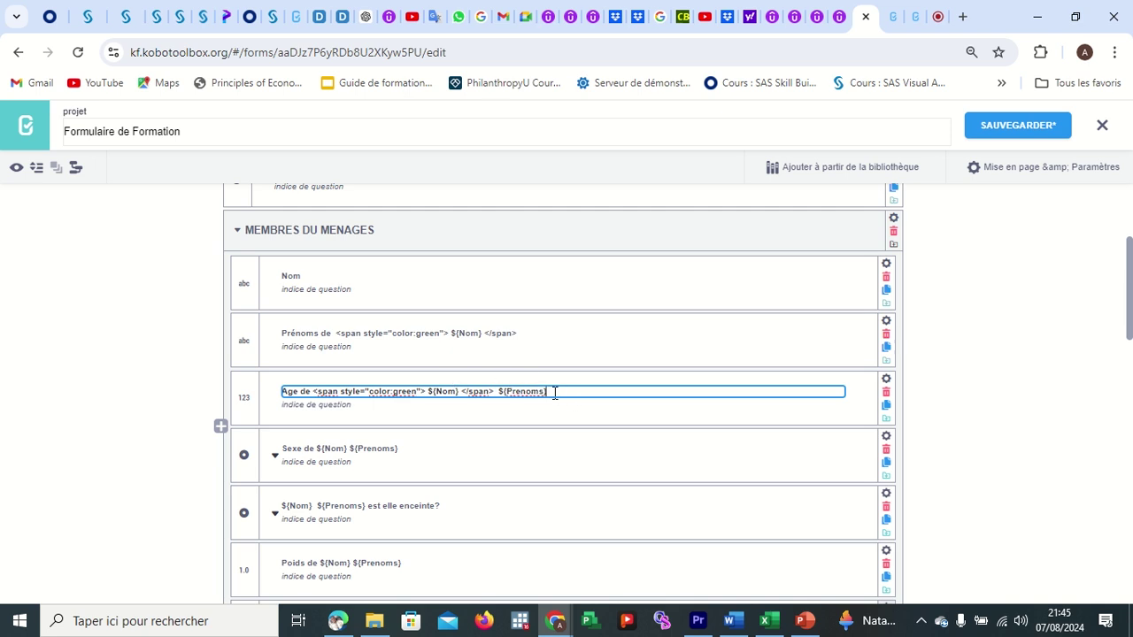
left_click(419, 457)
Replace ${Nom} with the green span markup in the Sexe and enceinte labels.
left_click(410, 447)
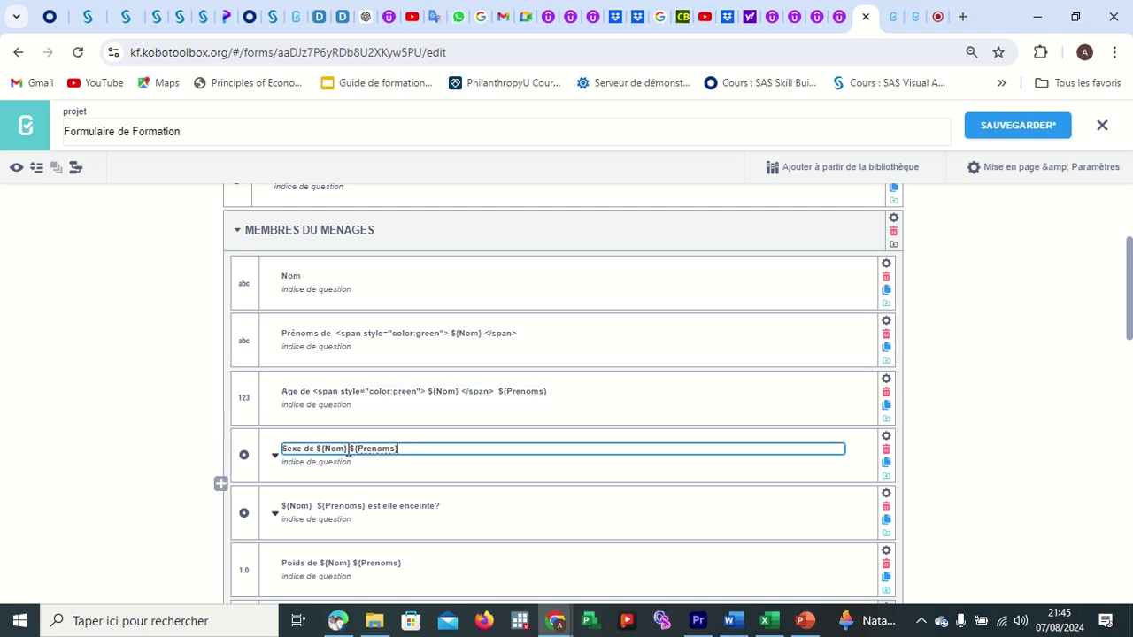
left_click_drag(349, 448, 316, 448)
key("ctrl+v")
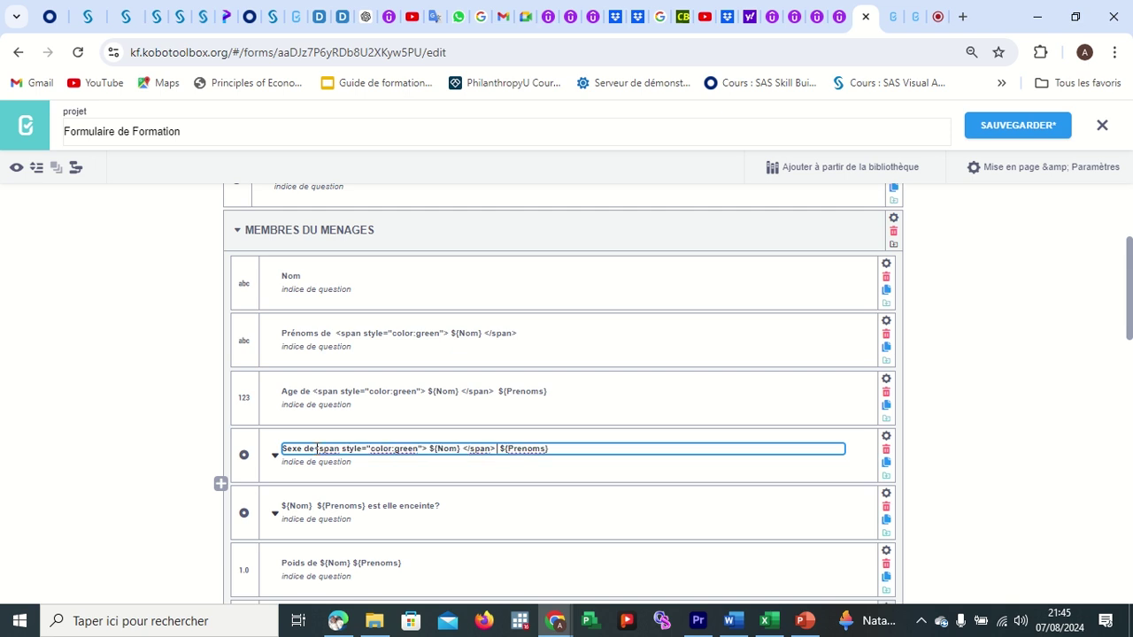
left_click(389, 505)
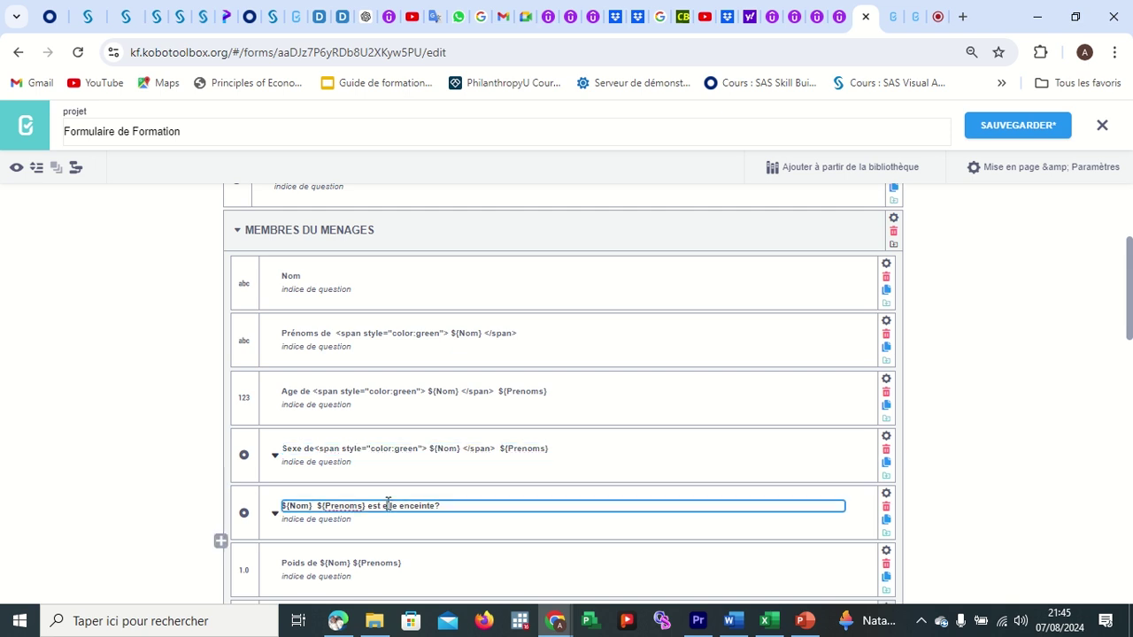
left_click_drag(314, 506, 277, 514)
key("ctrl+v")
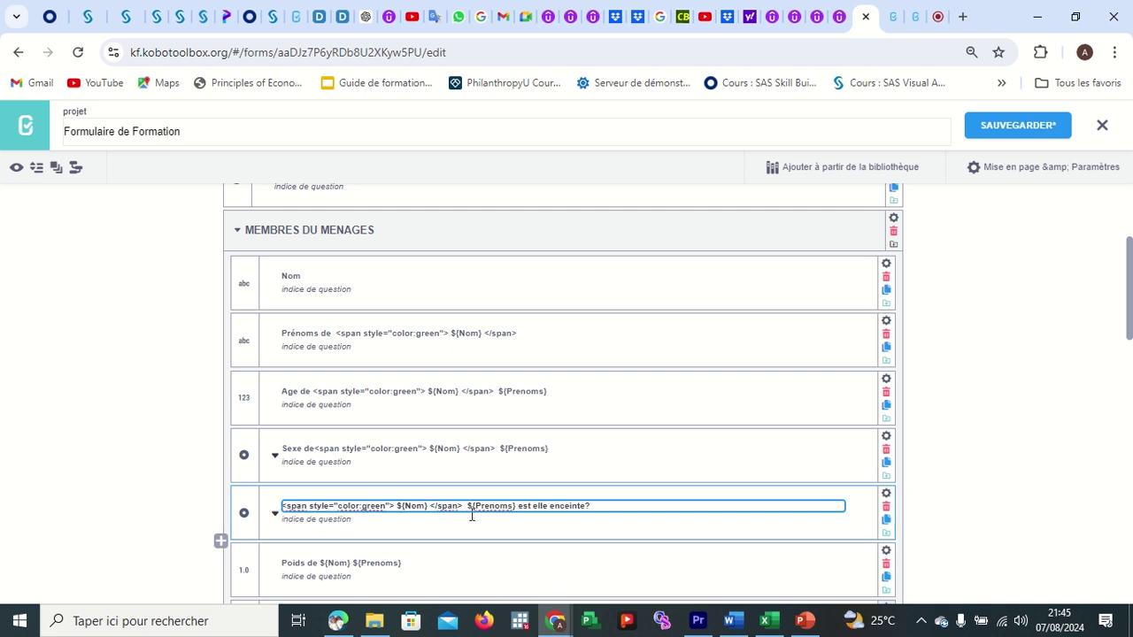
Replace ${Nom} with the green span markup in the Poids label and commit it.
scroll(442, 504, "down", 1)
left_click(347, 483)
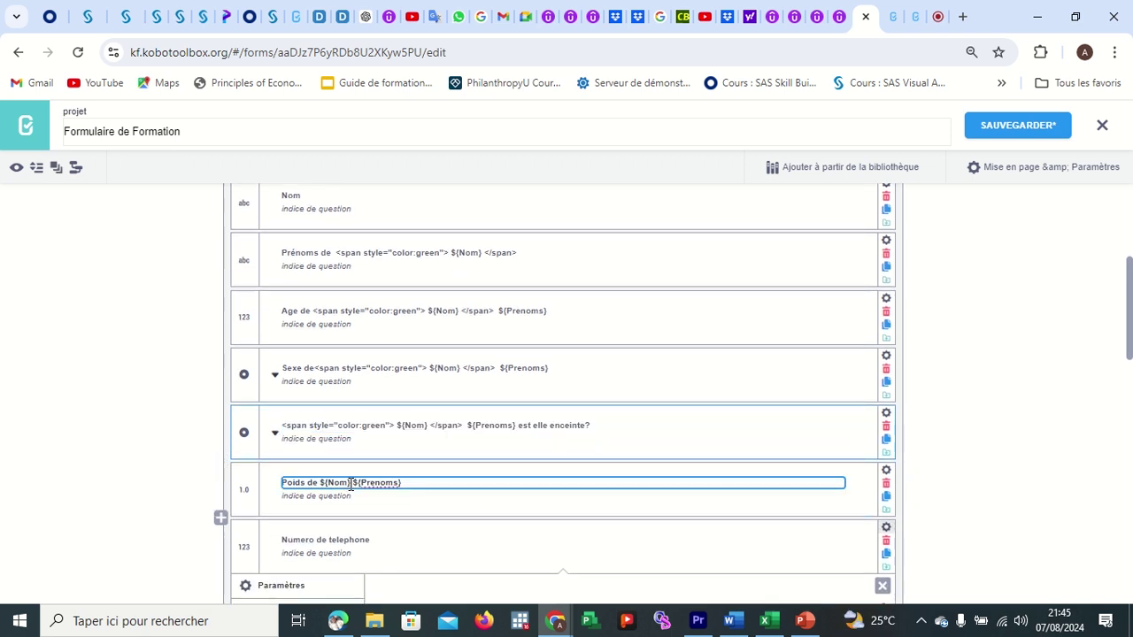
left_click_drag(351, 483, 320, 485)
key("ctrl+v")
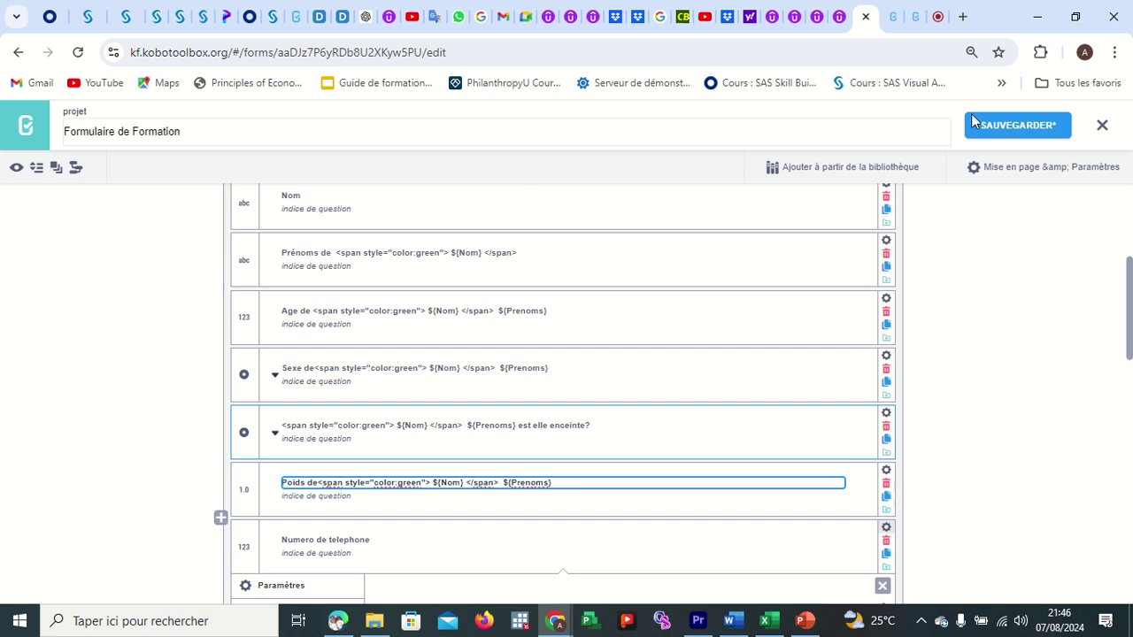
left_click(1000, 126)
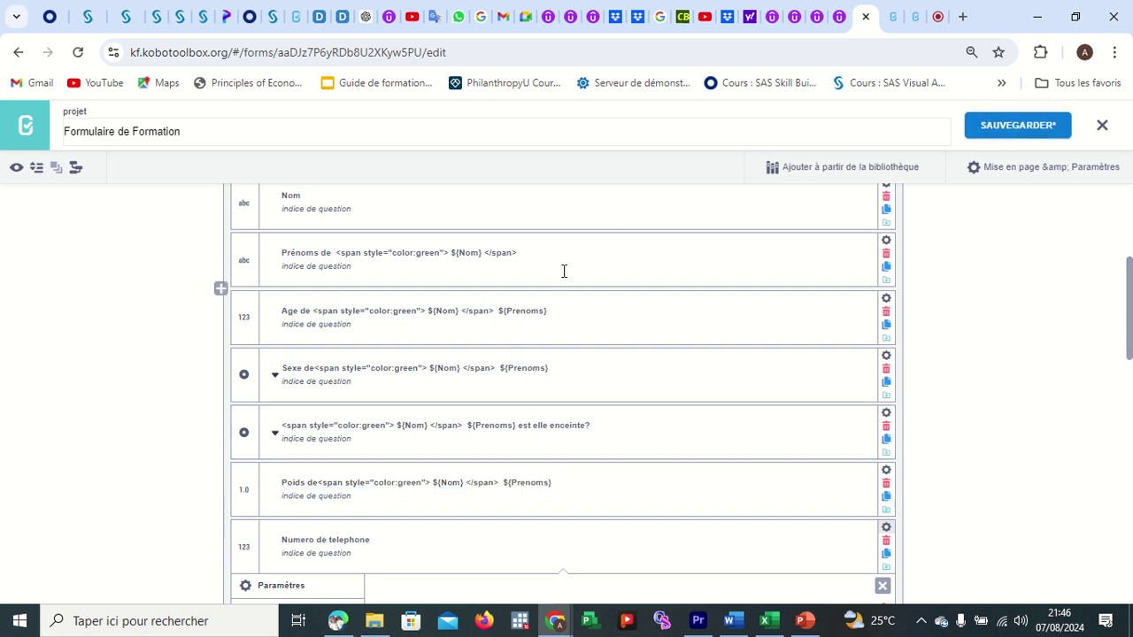
scroll(564, 271, "up", 1)
scroll(564, 271, "up", 2)
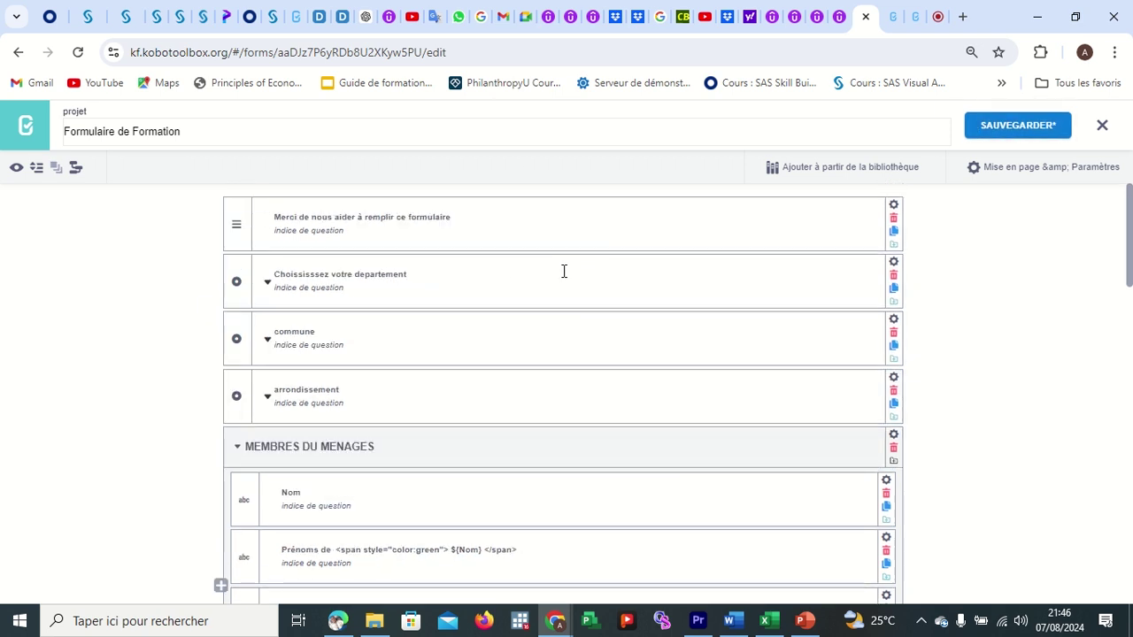
Paste the green span markup into the welcome note and save the form.
left_click(455, 216)
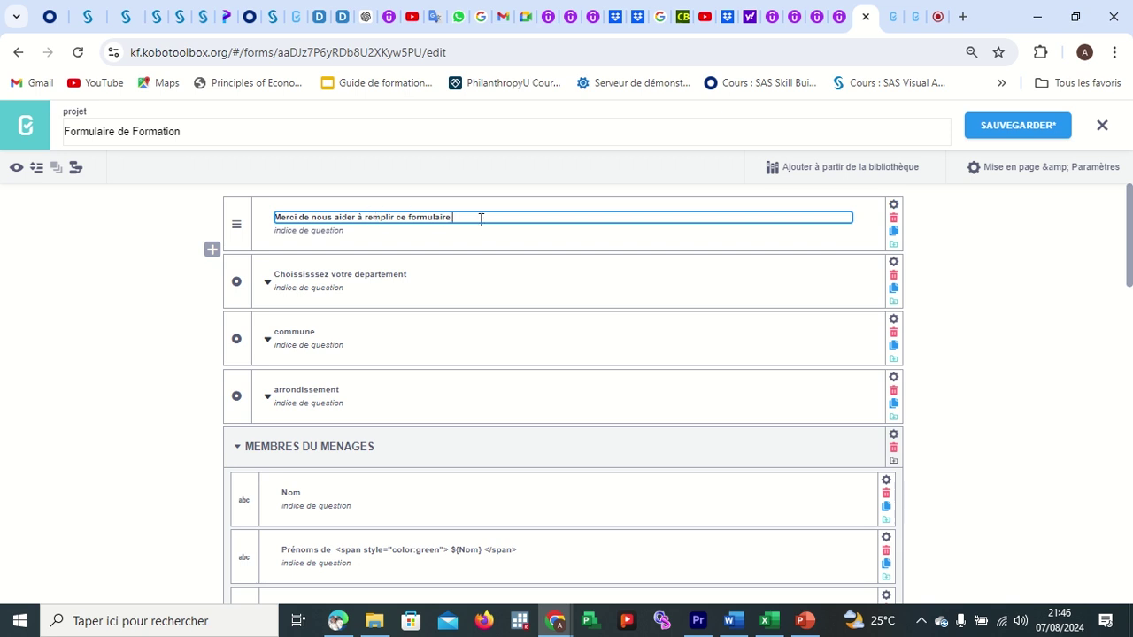
key("ctrl+v")
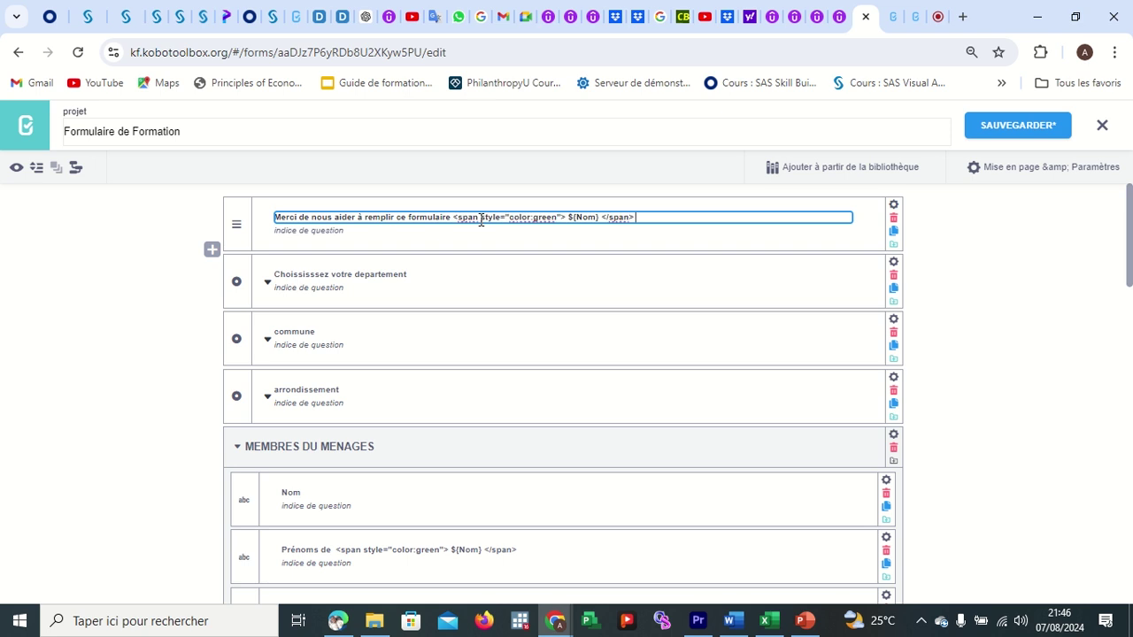
key("ctrl+s")
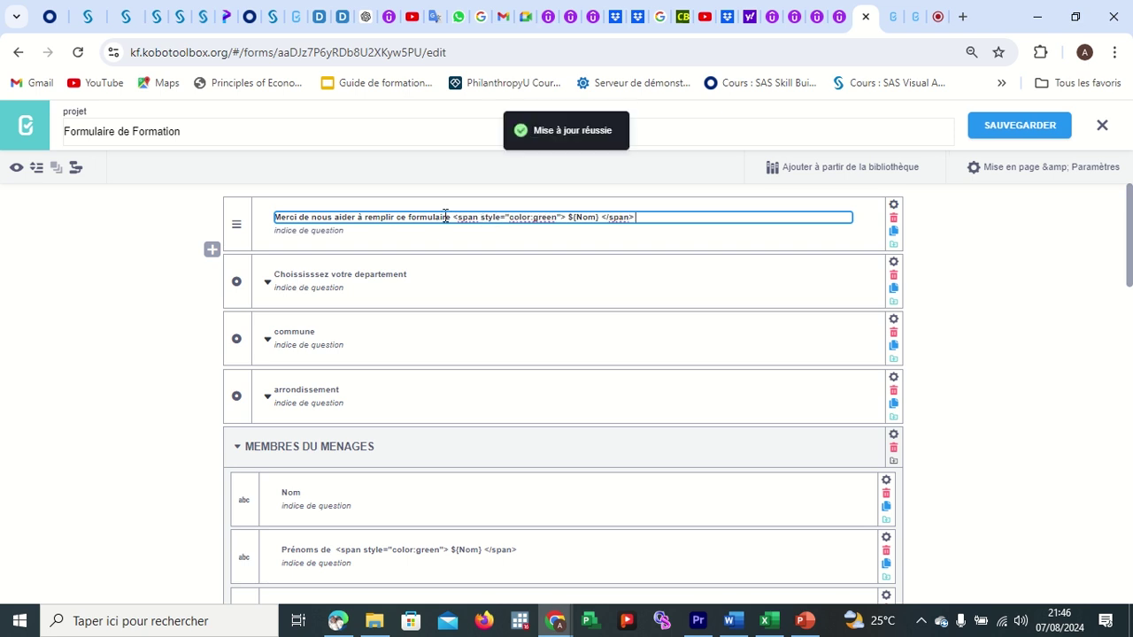
left_click(451, 217)
Put 'Merci de nous aider à remplir ce formulaire' inside the span with color:blue.
left_click_drag(451, 217, 245, 225)
key("ctrl+c")
key("BackSpace")
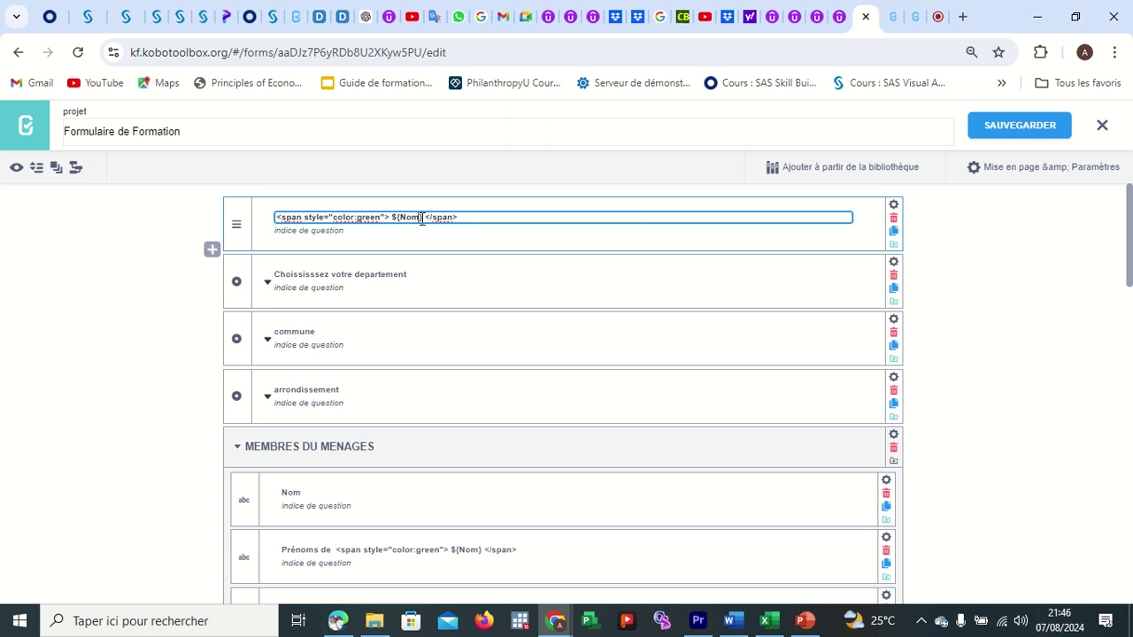
key("BackSpace")
key("BackSpace")
key("BackSpace")
key("BackSpace")
key("BackSpace")
key("BackSpace")
key("ctrl+v")
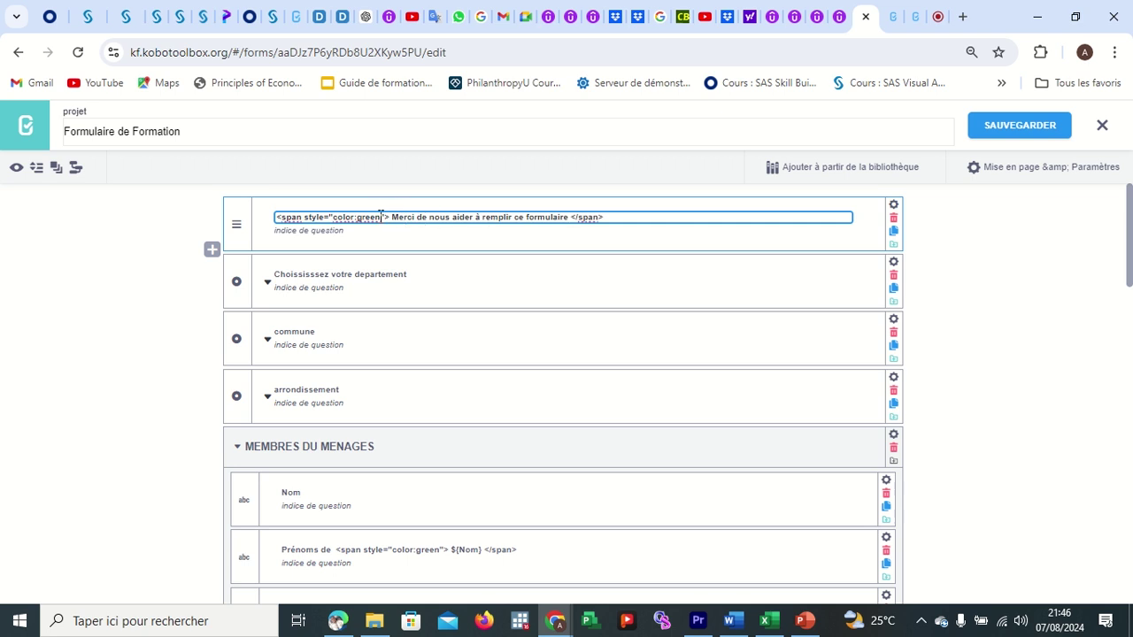
key("BackSpace")
key("BackSpace")
key("BackSpace")
key("BackSpace")
key("BackSpace")
type("blue")
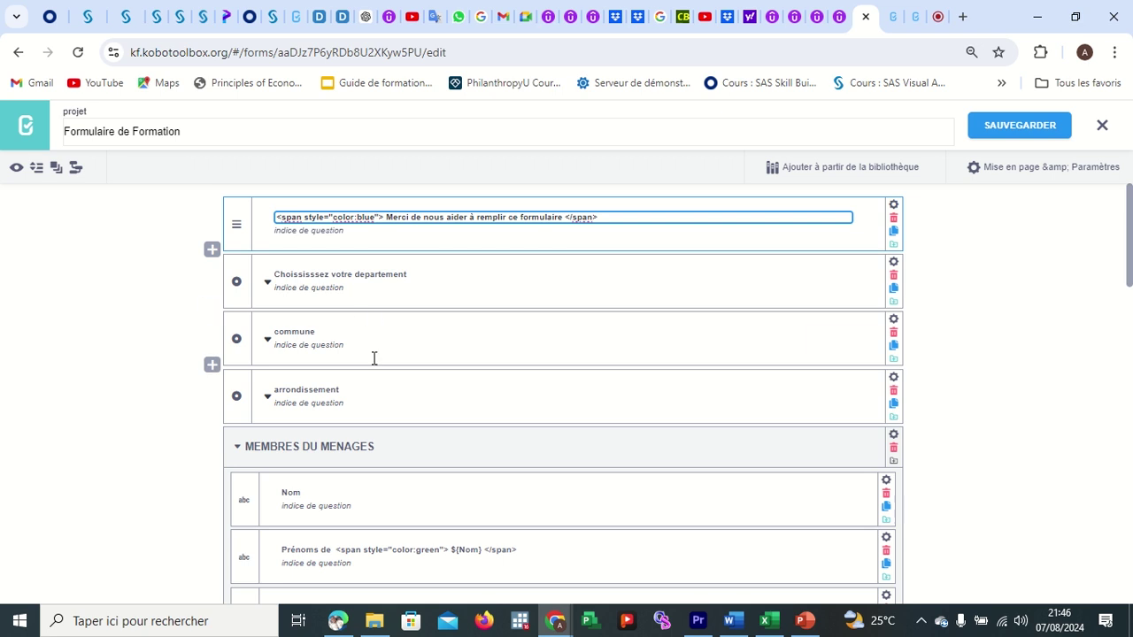
left_click(357, 505)
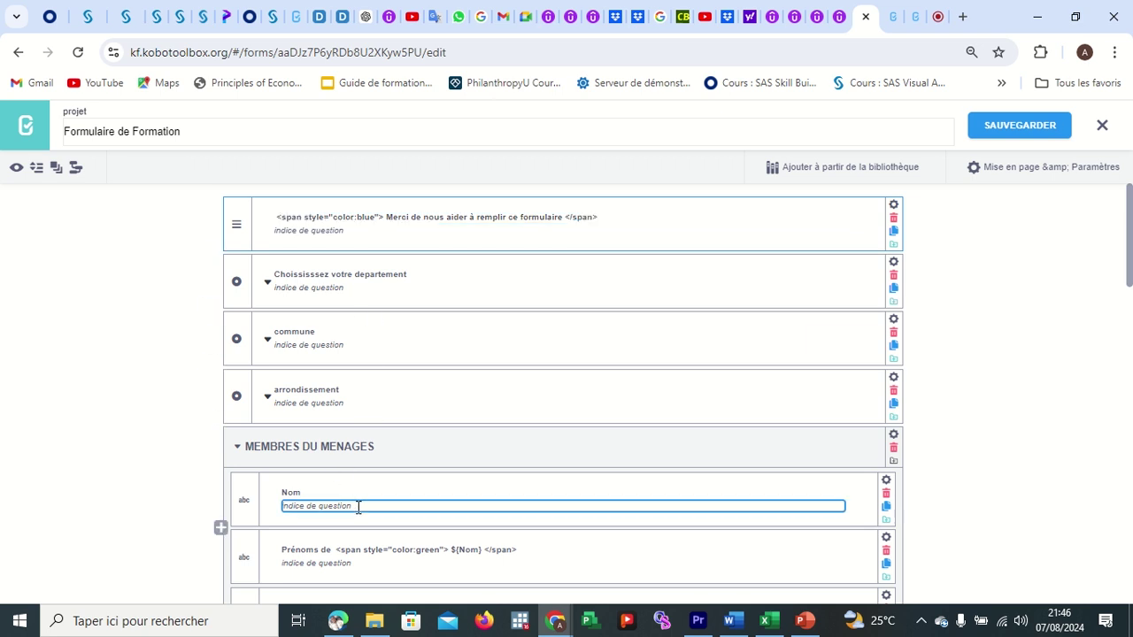
Clear the Nom hint and copy the green span markup from the Prénoms label.
scroll(358, 506, "down", 1)
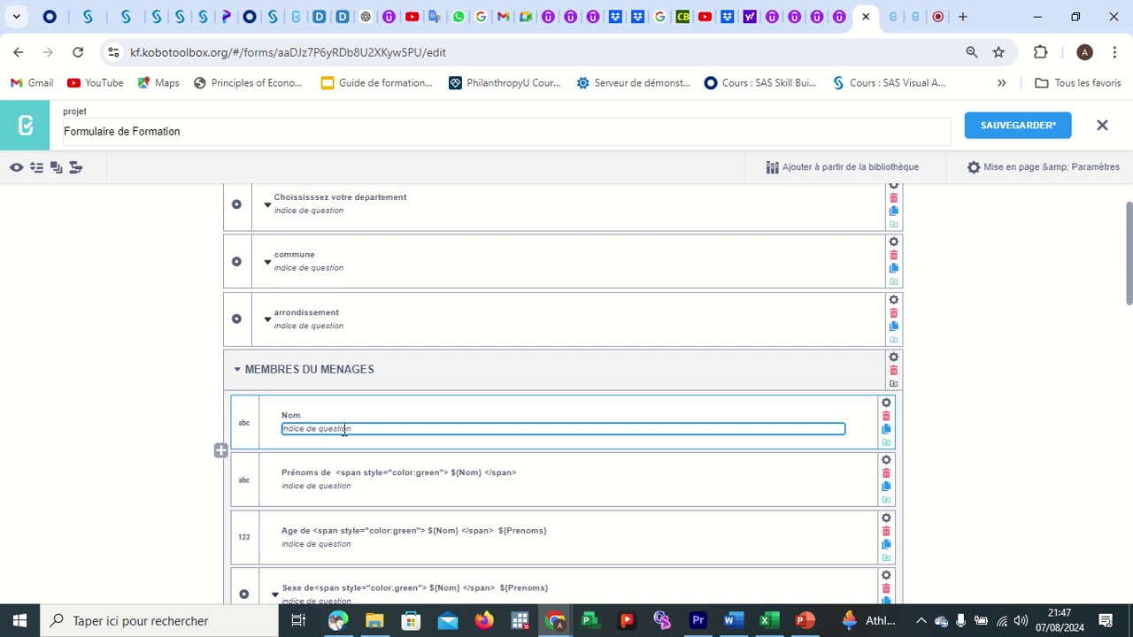
key("ctrl+v")
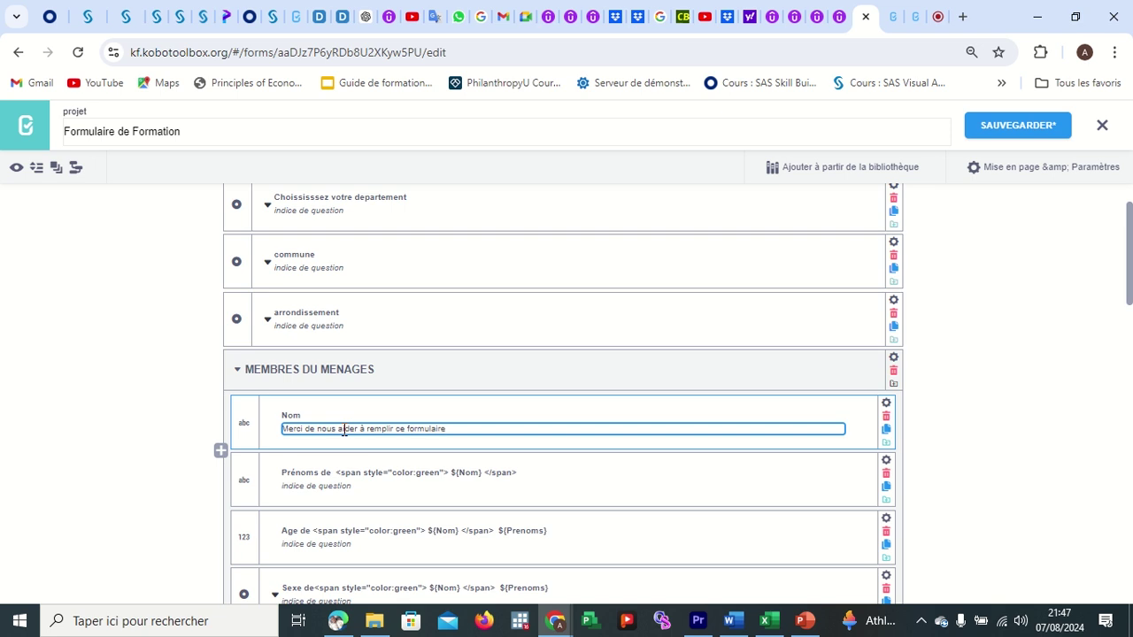
left_click_drag(448, 428, 266, 427)
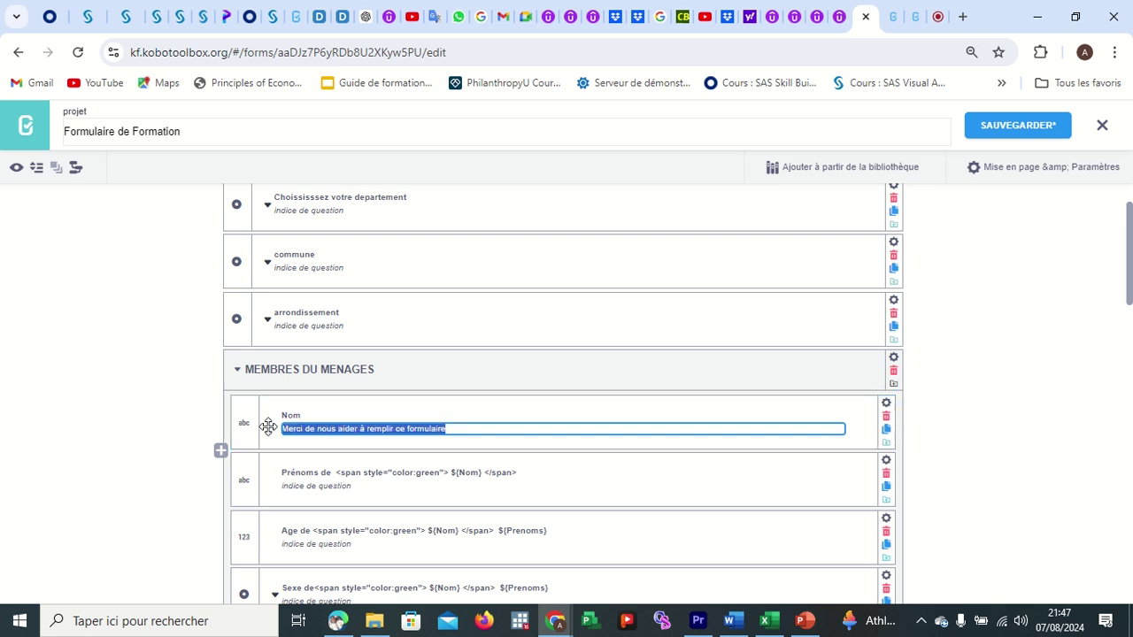
key("BackSpace")
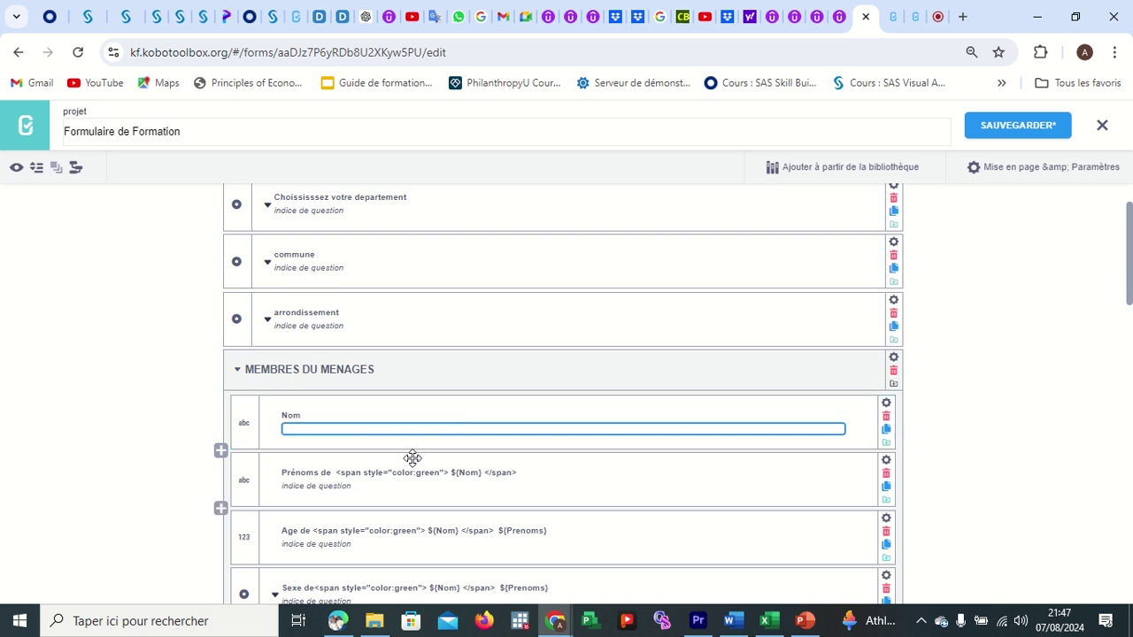
left_click(466, 471)
left_click_drag(524, 473, 333, 486)
key("ctrl+c")
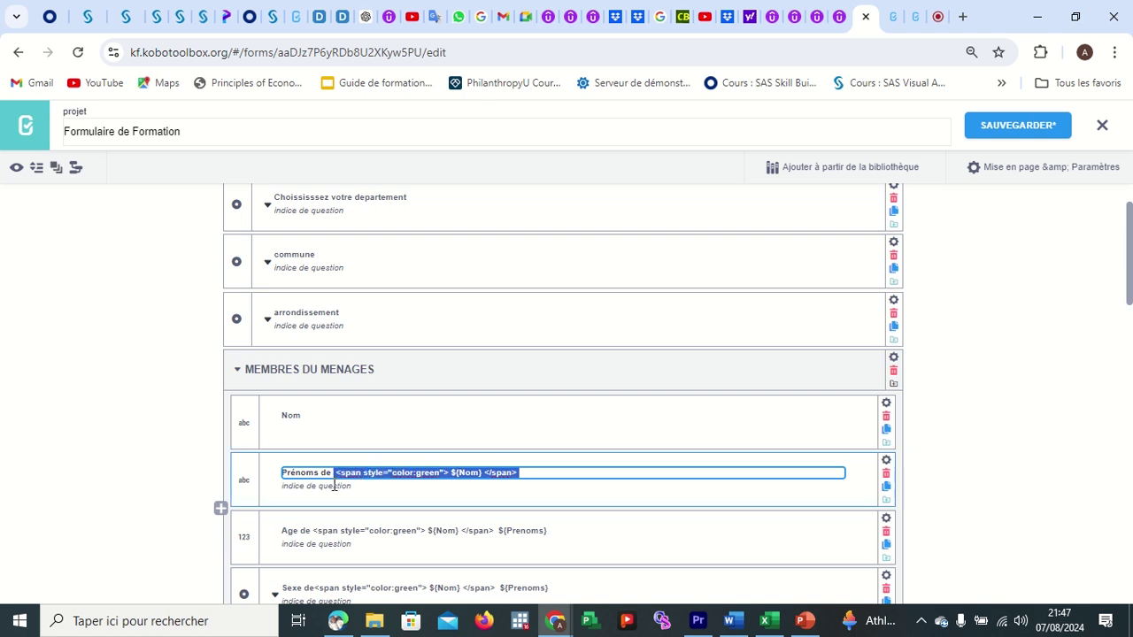
Paste the span into the Nom hint with the text 'Saisissez le nom en Majuscule'.
left_click(319, 426)
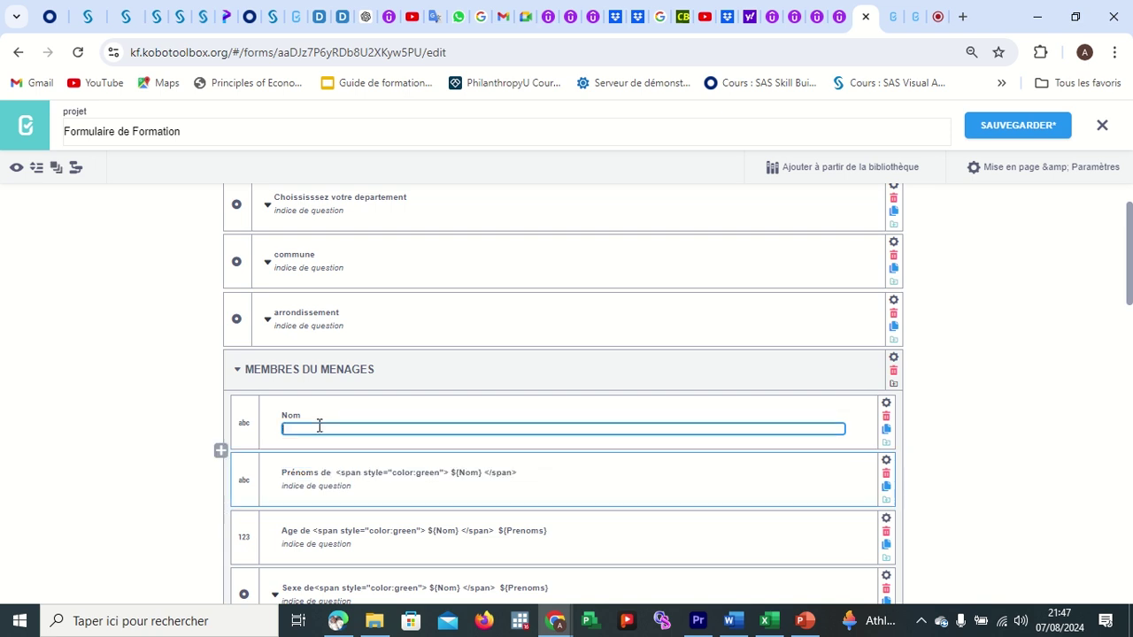
key("ctrl+v")
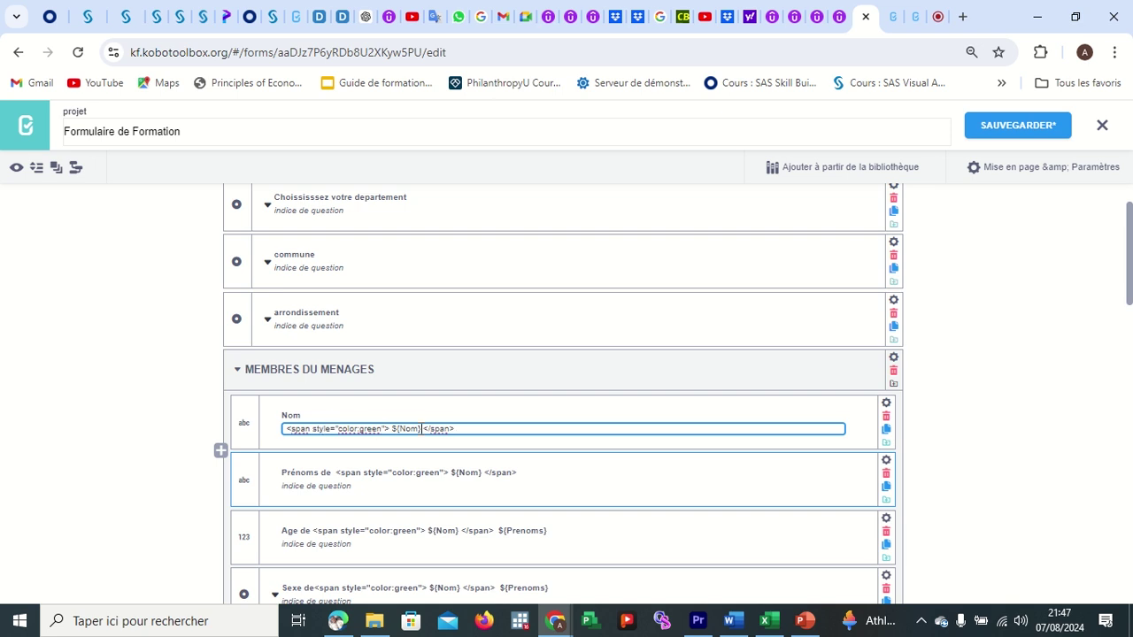
key("BackSpace")
key("BackSpace")
key("BackSpace")
key("BackSpace")
key("BackSpace")
key("BackSpace")
type("Saiss")
key("BackSpace")
type("issez le nom en ")
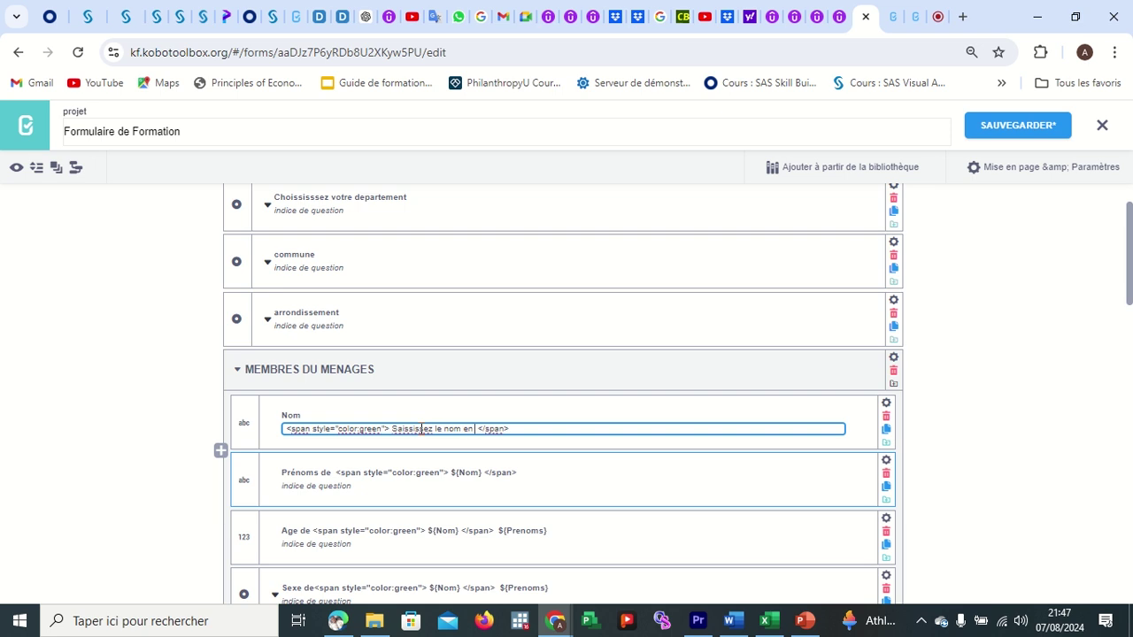
type("Majsu")
key("BackSpace")
key("BackSpace")
type("uscule")
left_click(634, 468)
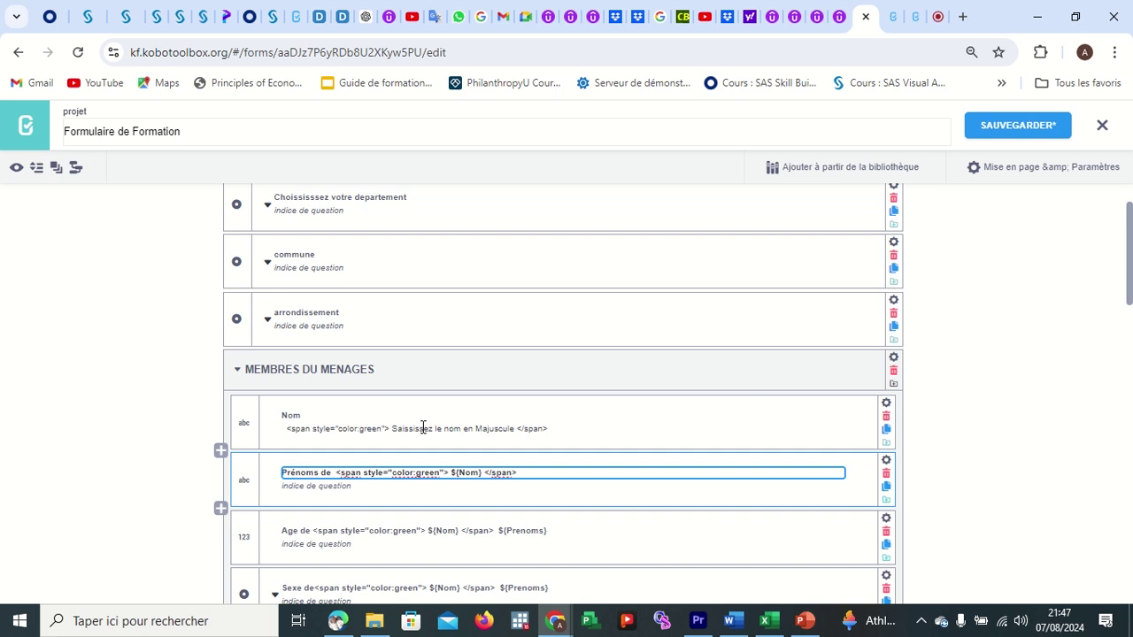
Change the Nom hint's span colour from green to red and save the form.
left_click(381, 429)
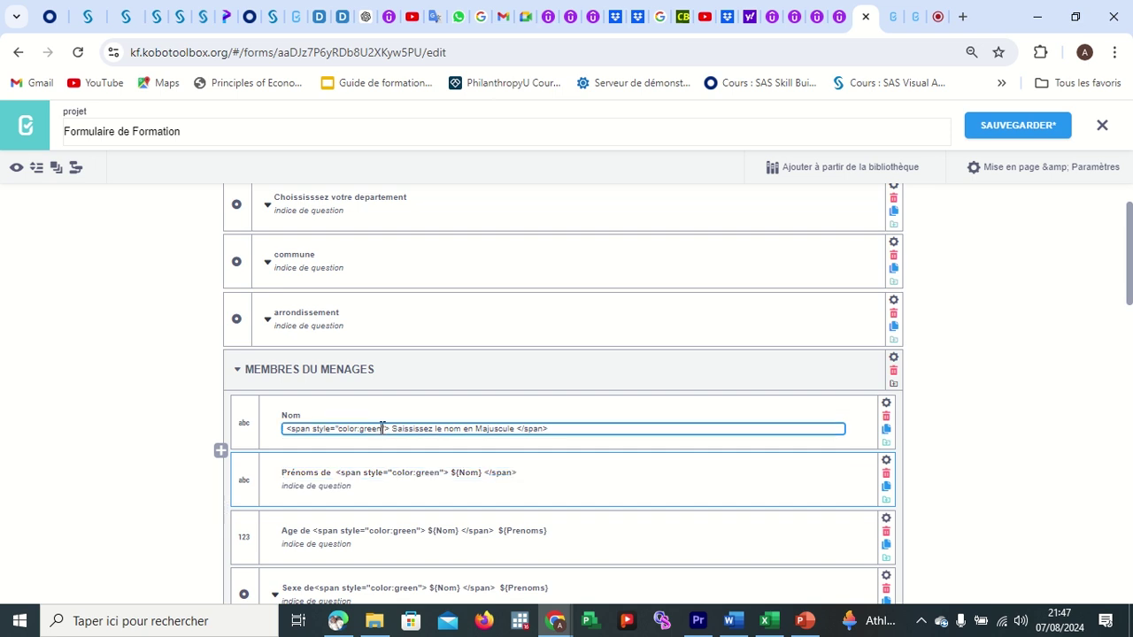
key("BackSpace")
key("BackSpace")
key("BackSpace")
key("BackSpace")
key("BackSpace")
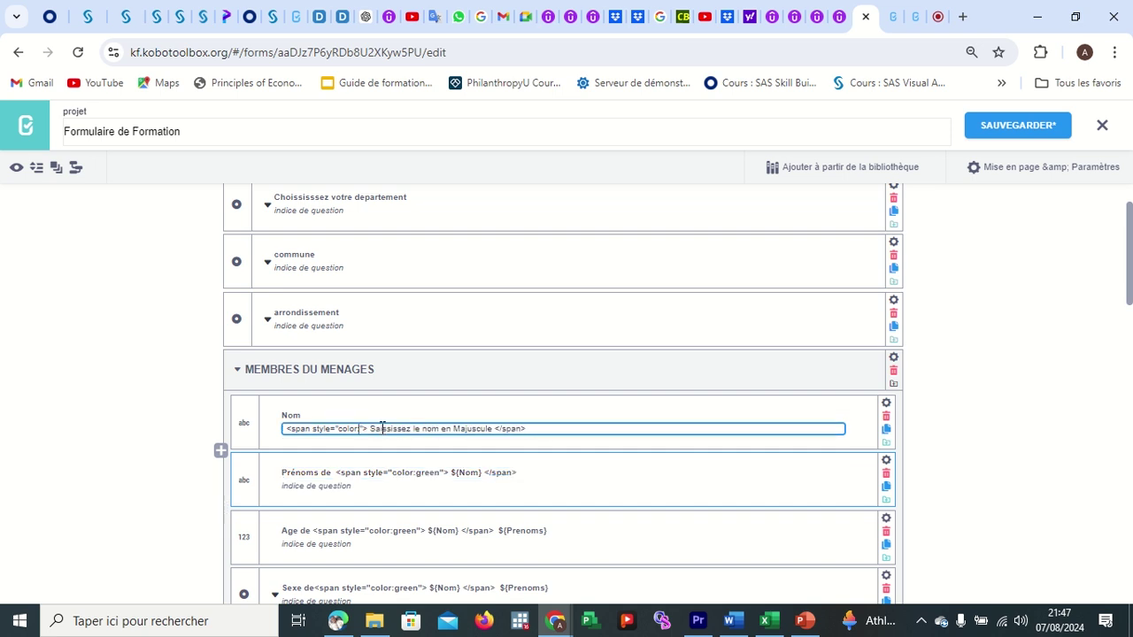
type("red")
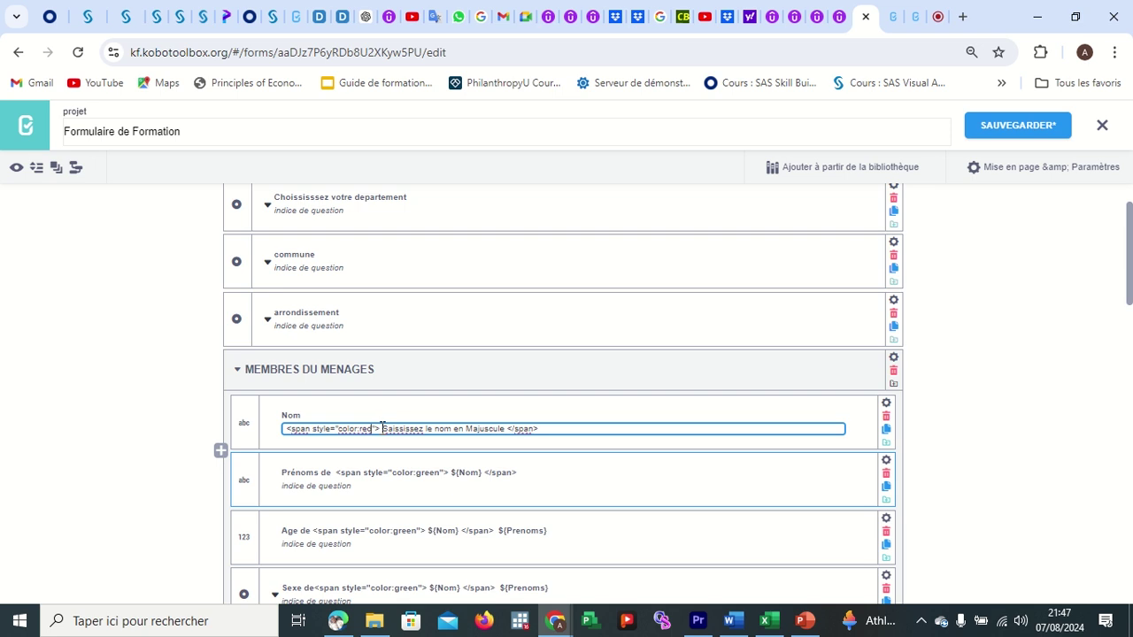
left_click(681, 470)
left_click(1003, 124)
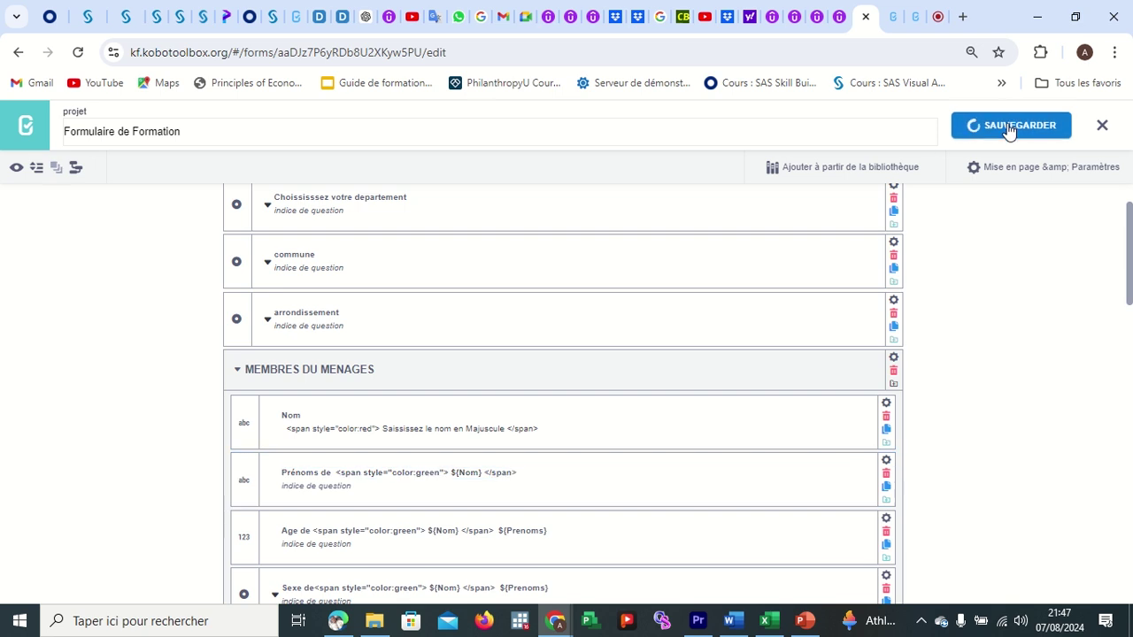
Open the form preview (Aperçu du formulaire) and enter a surname in the Nom field.
left_click(18, 169)
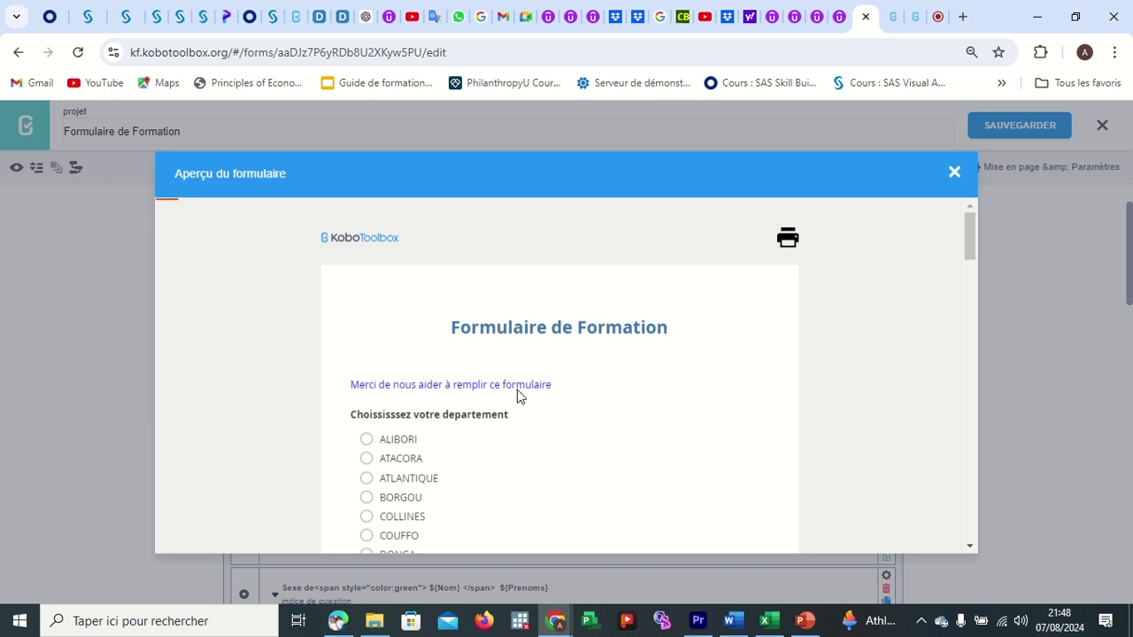
scroll(547, 403, "down", 3)
scroll(547, 404, "down", 4)
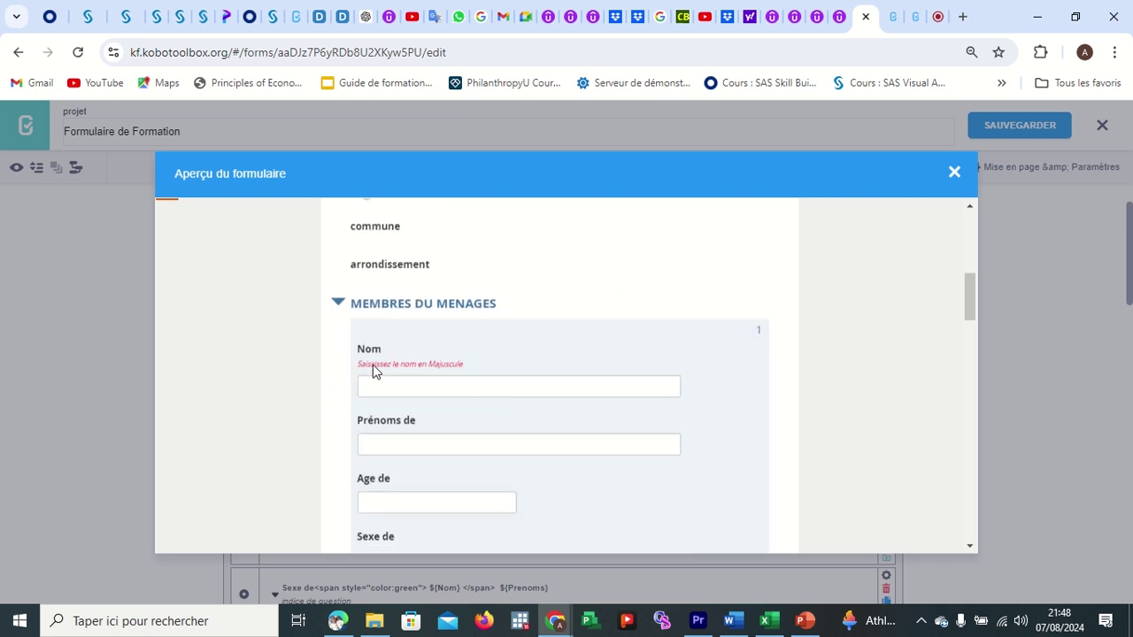
left_click(422, 380)
type("m")
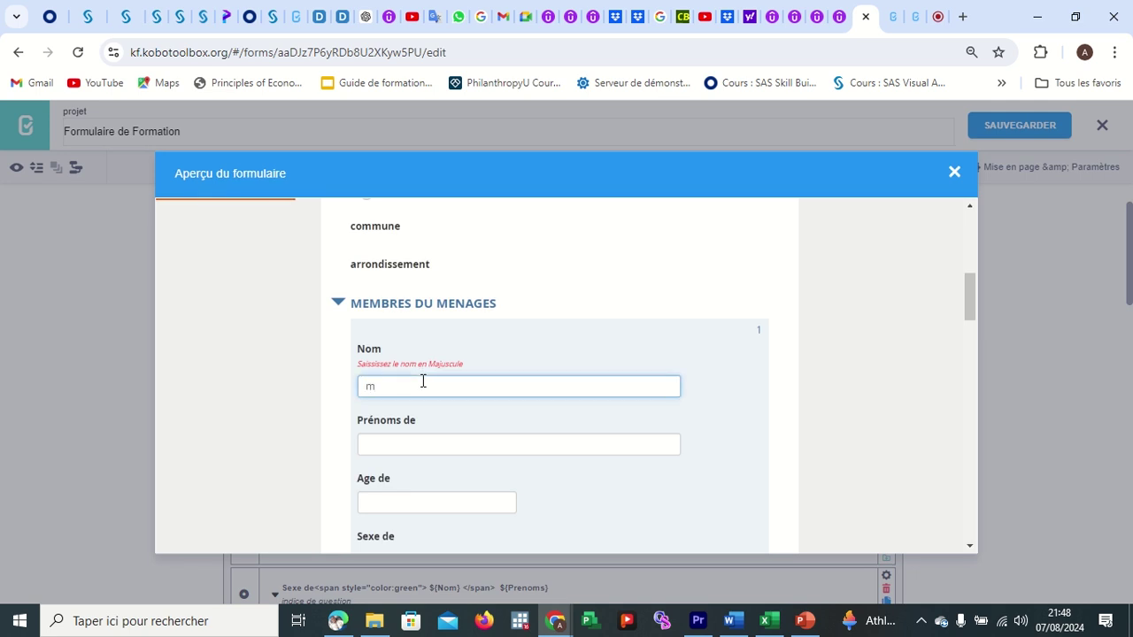
key("BackSpace")
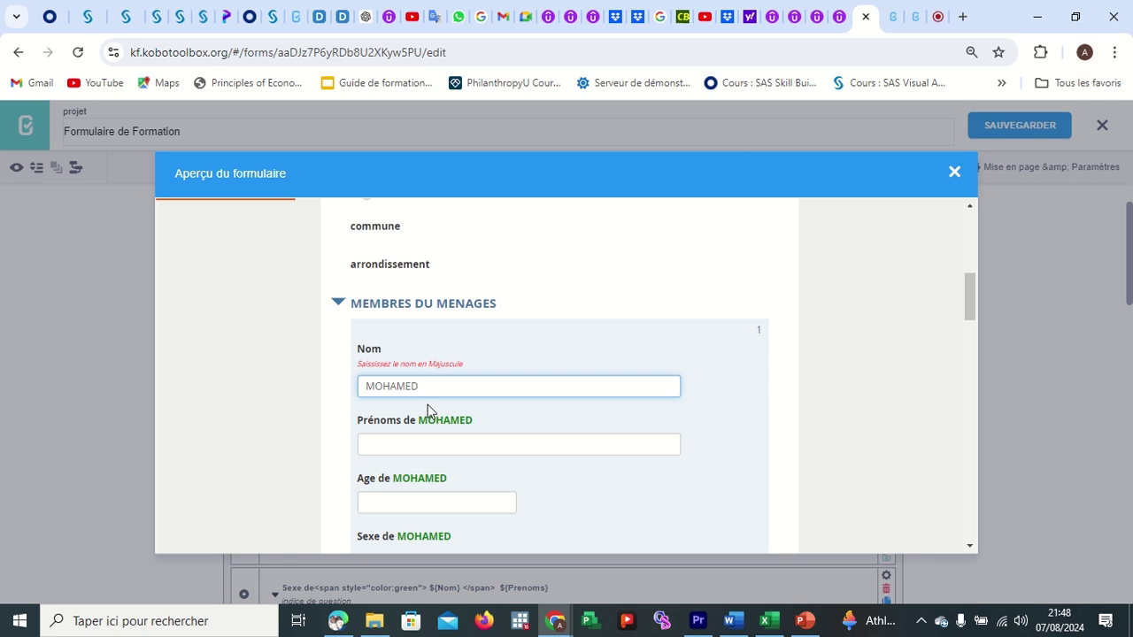
scroll(459, 429, "down", 1)
scroll(459, 429, "down", 3)
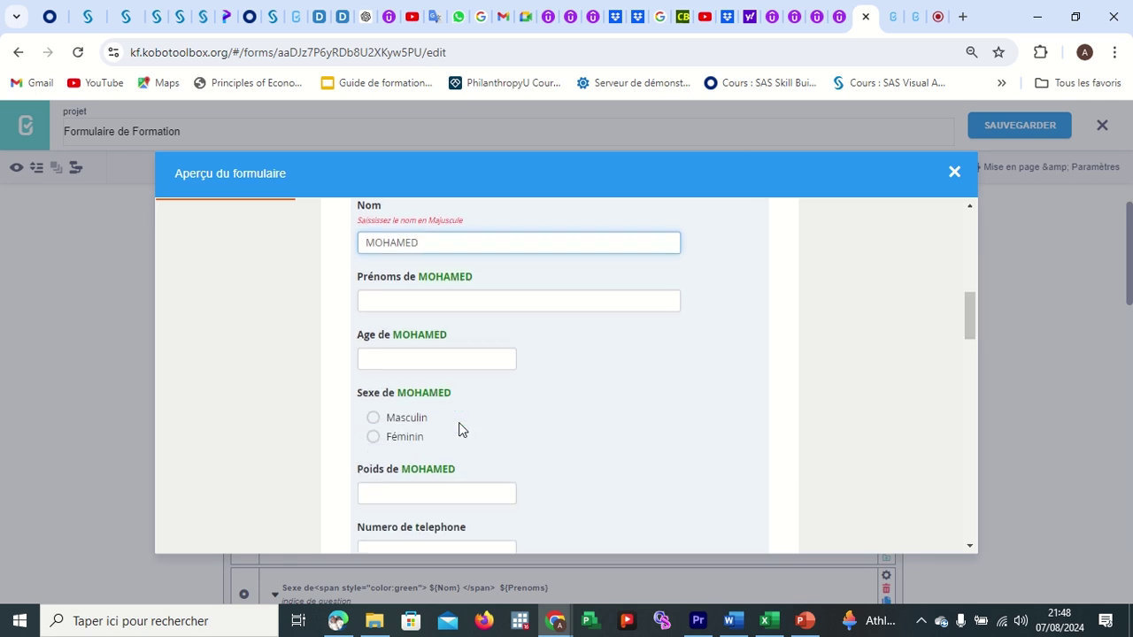
scroll(461, 449, "up", 2)
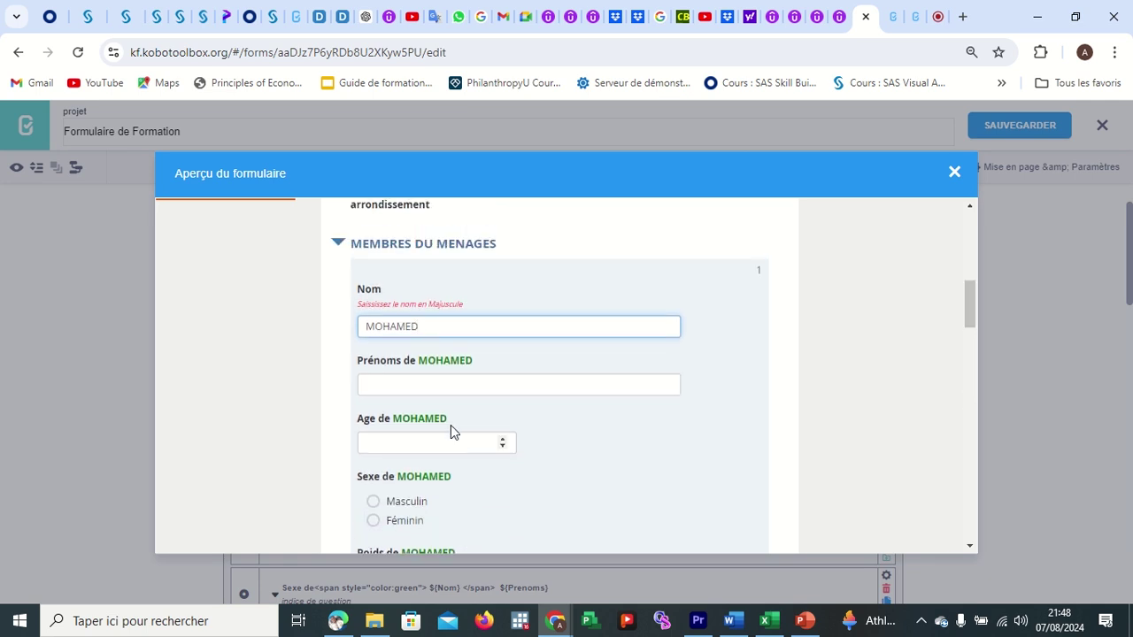
Enter a first name in Prénoms, check the green names further down, and close the preview.
left_click(411, 380)
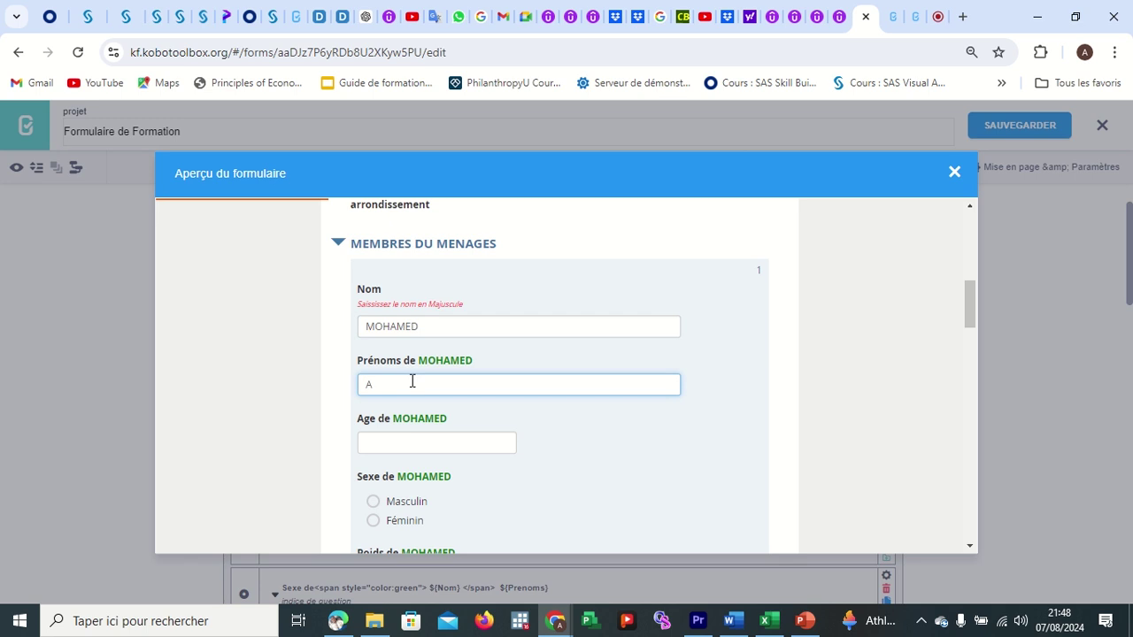
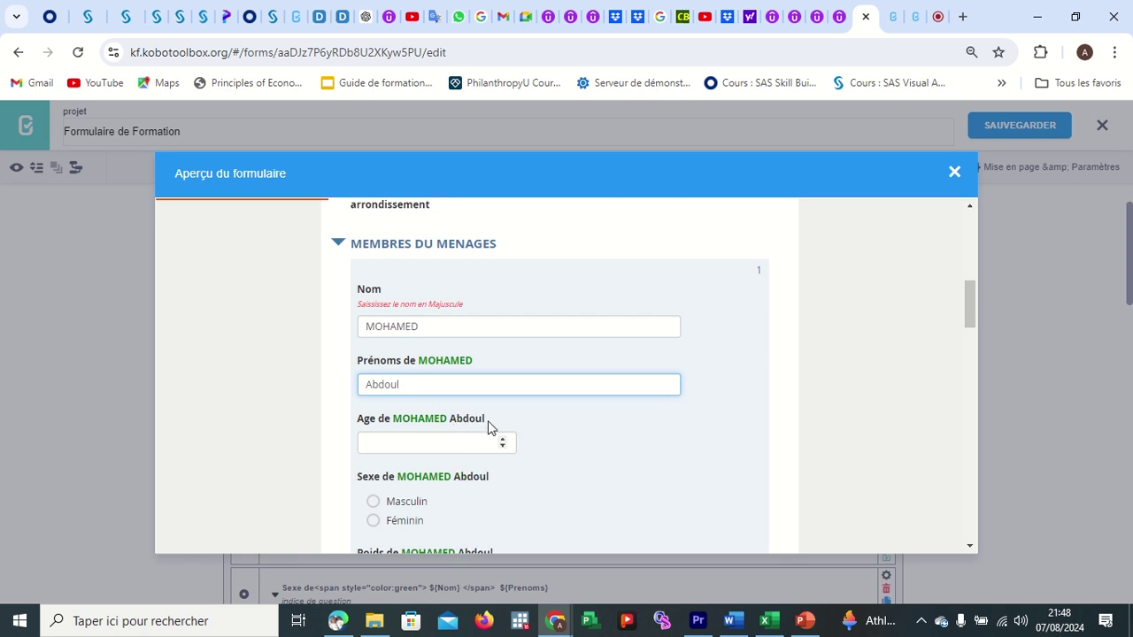
scroll(488, 420, "down", 2)
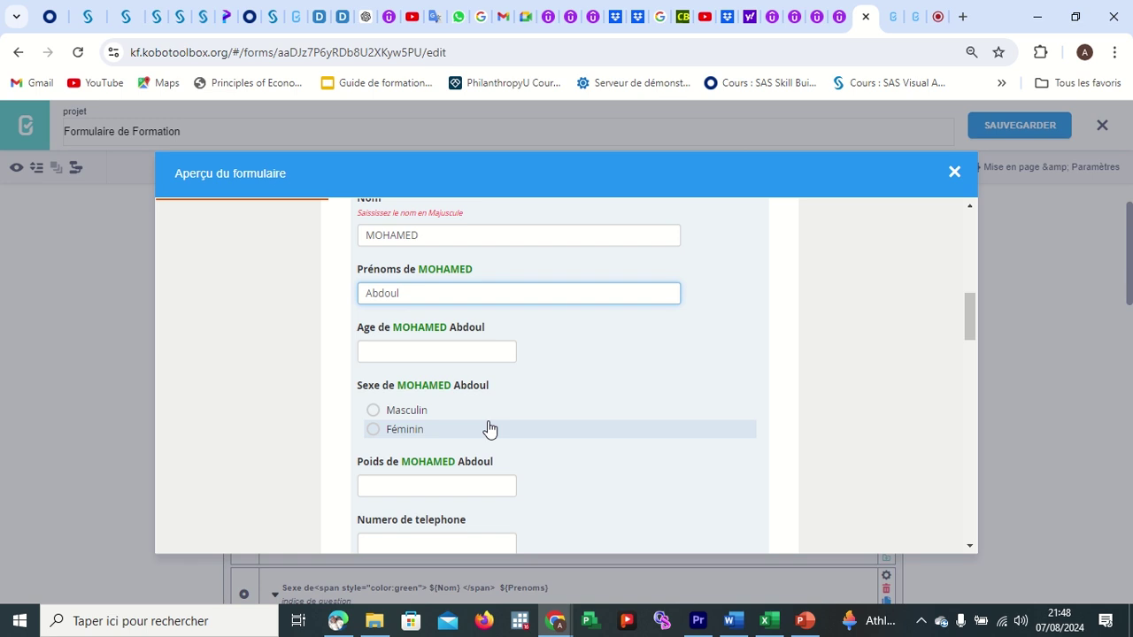
scroll(489, 428, "down", 4)
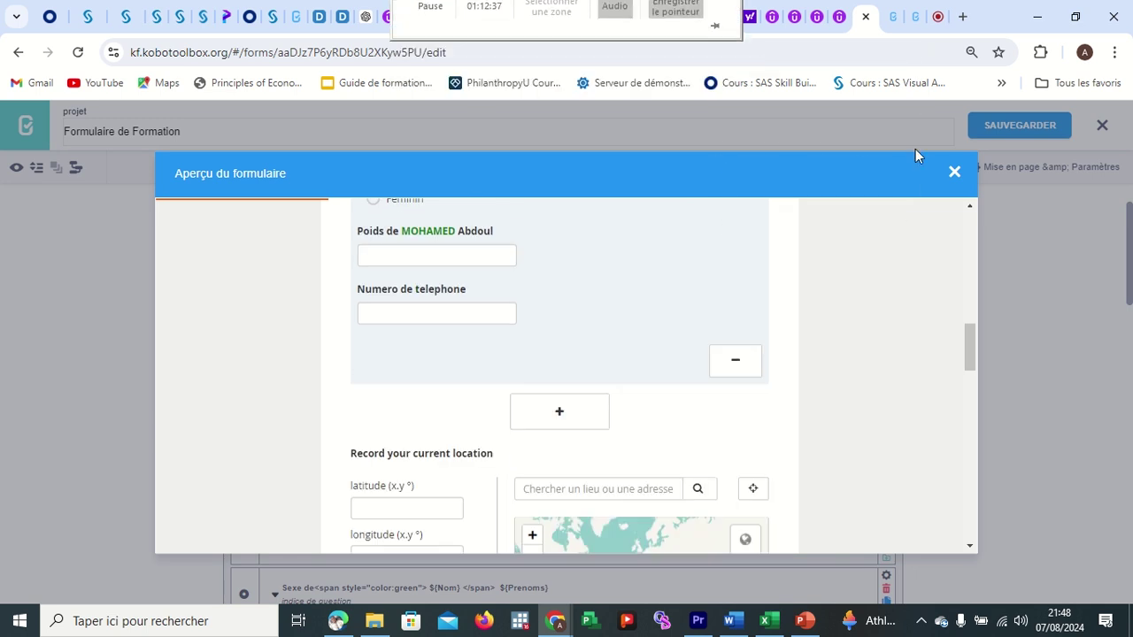
left_click(955, 172)
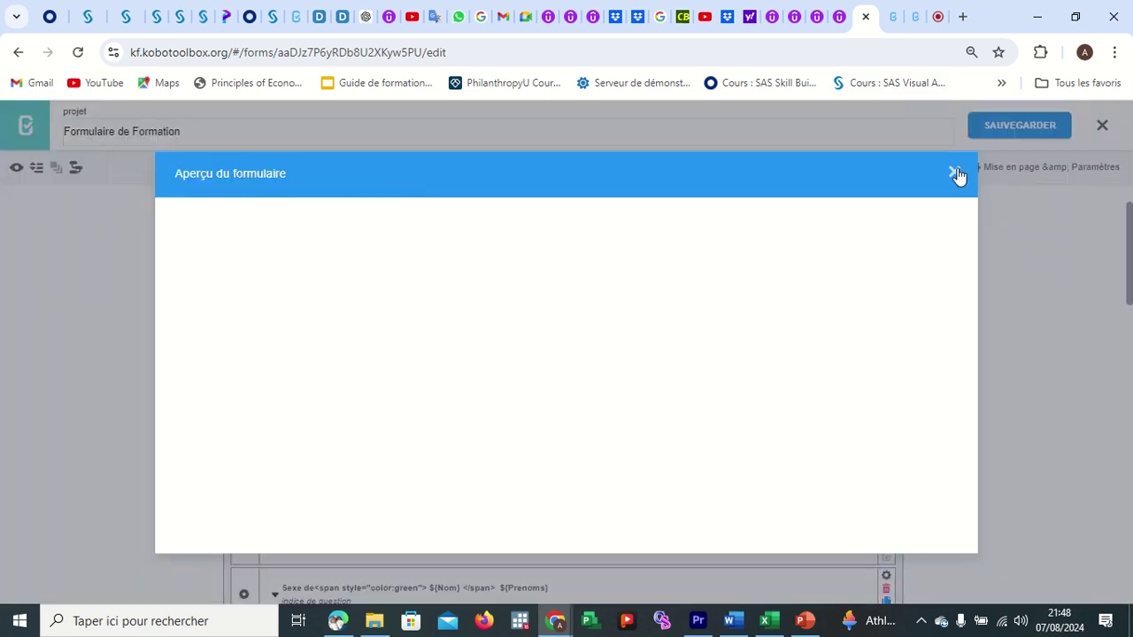
left_click(956, 174)
left_click(935, 27)
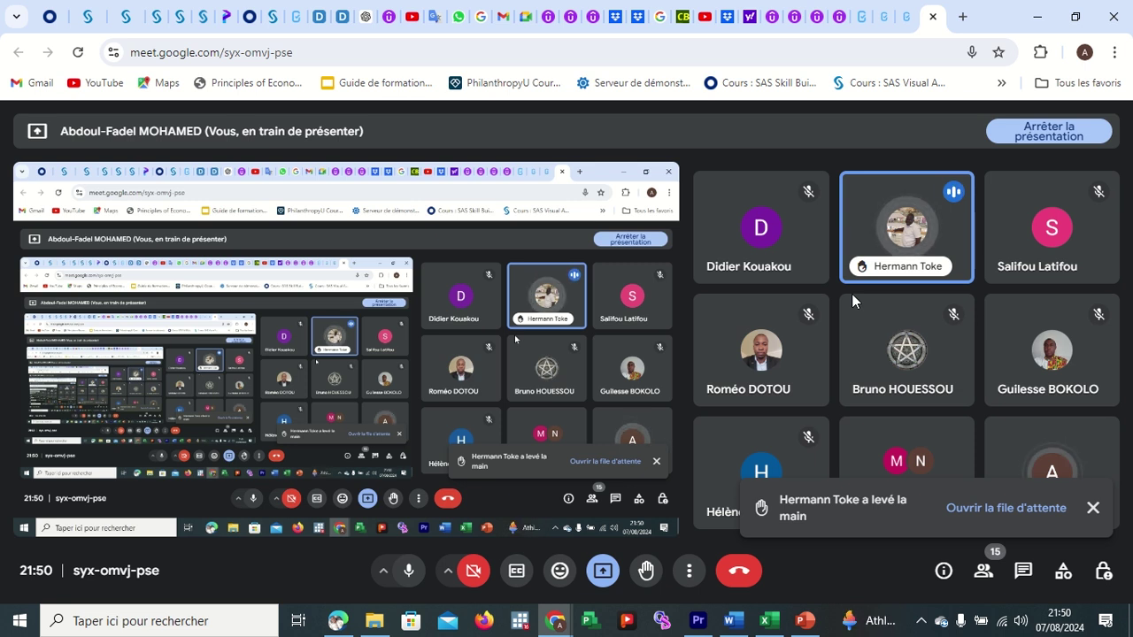
Bring up the 'Restricting Text Responses With Regular Expressions' help page and select its URL.
left_click(903, 17)
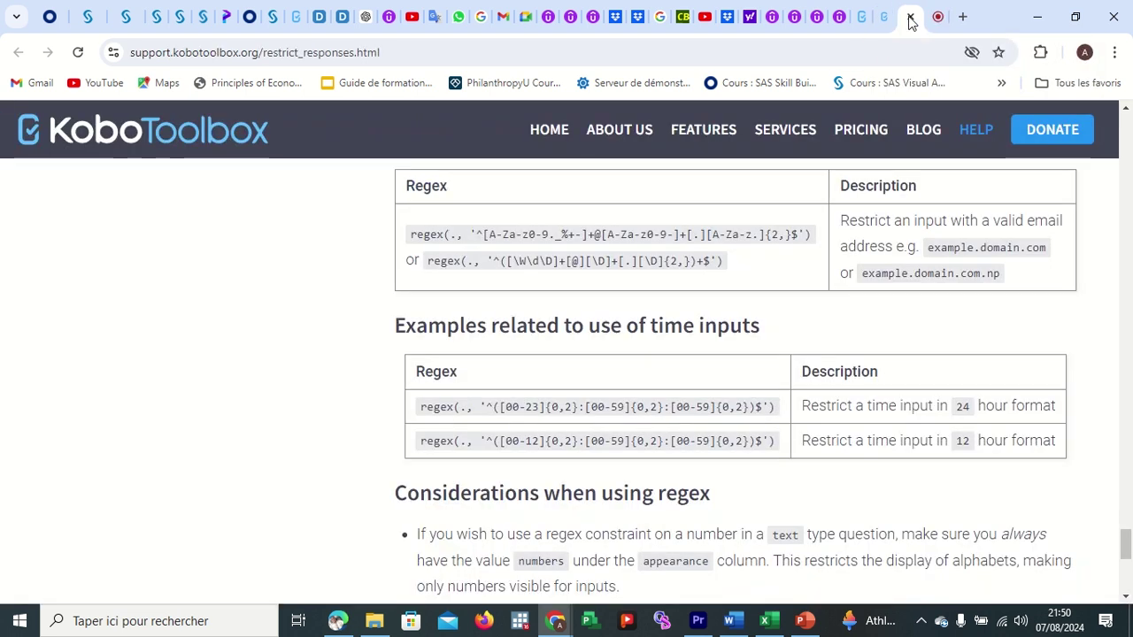
left_click(405, 50)
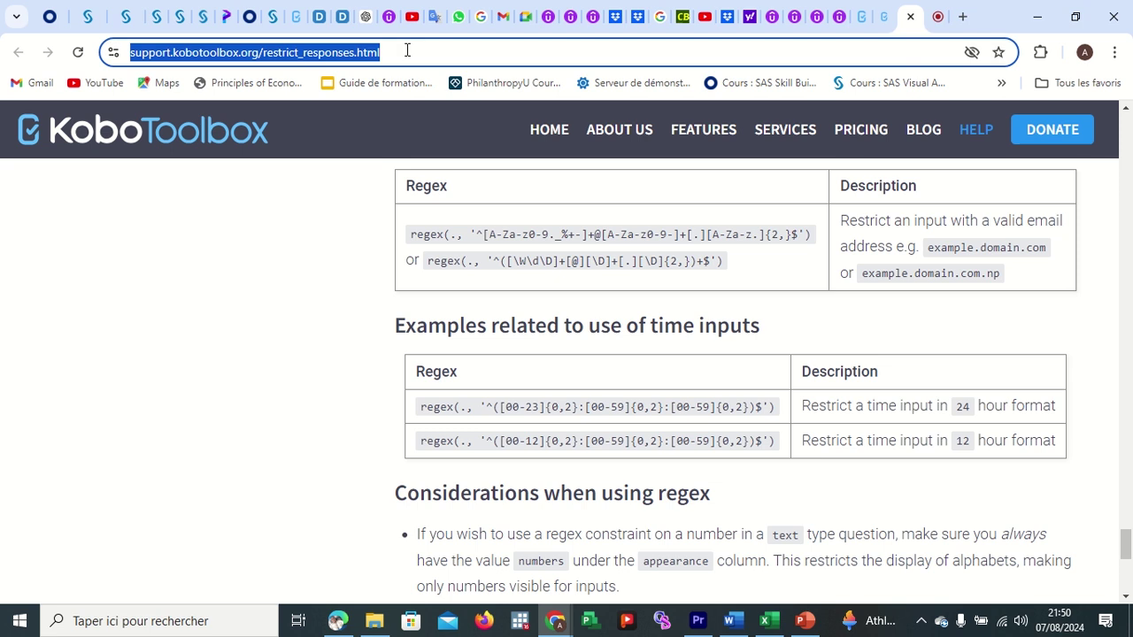